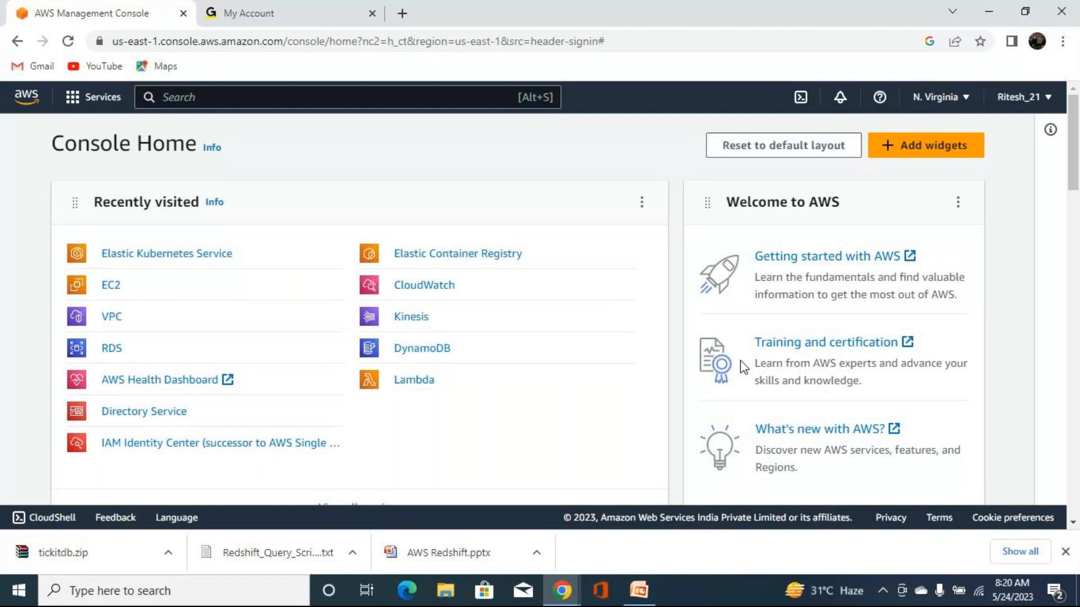
Search for 'iam', open IAM, dismiss the welcome pop-up and show the 46 existing roles.
left_click(307, 102)
type("iam")
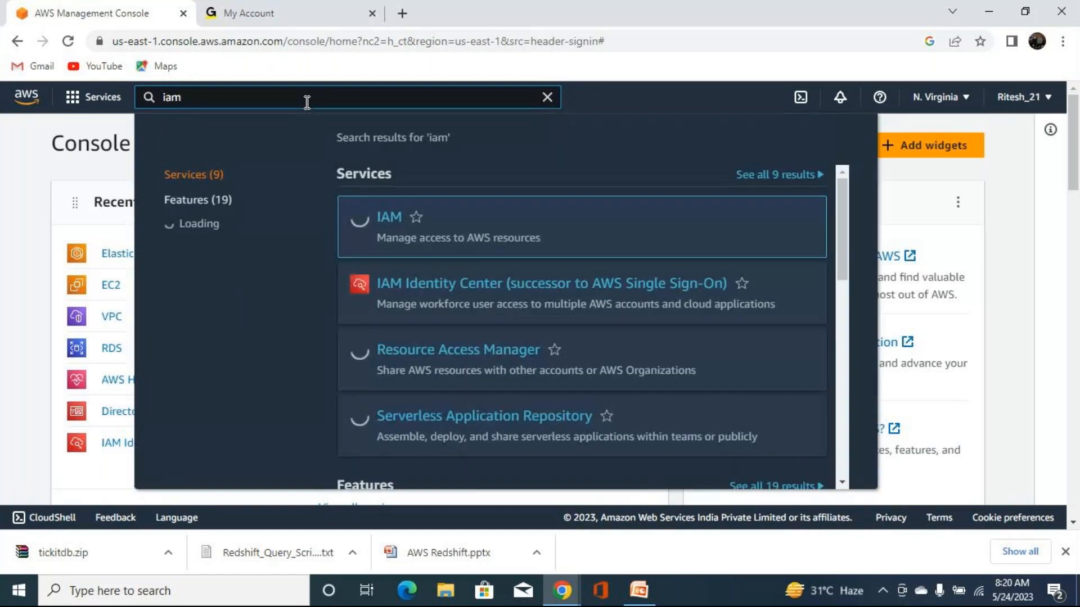
left_click(392, 221)
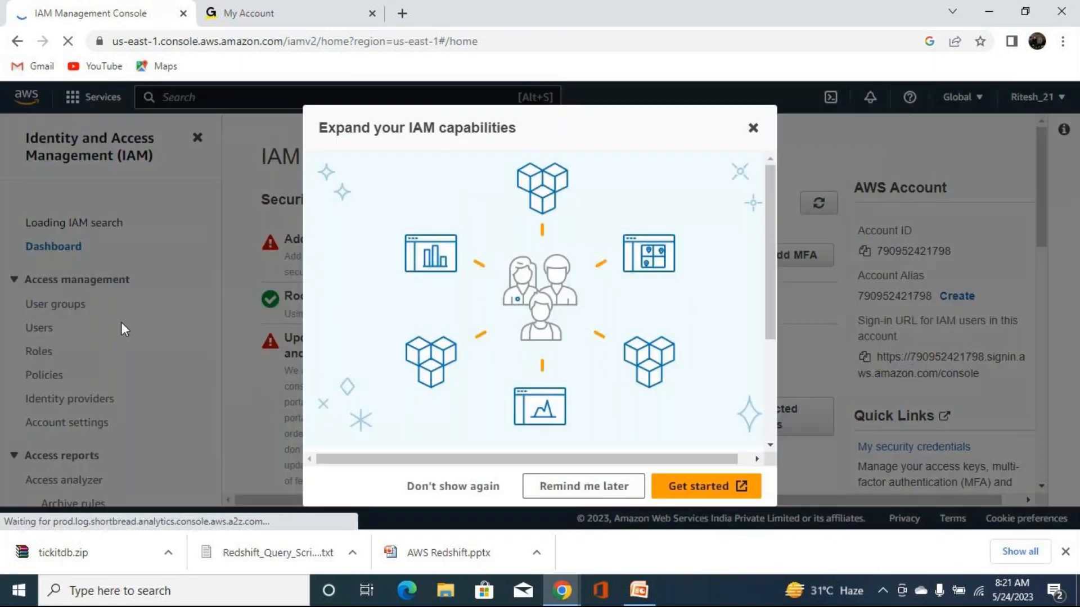
left_click(753, 128)
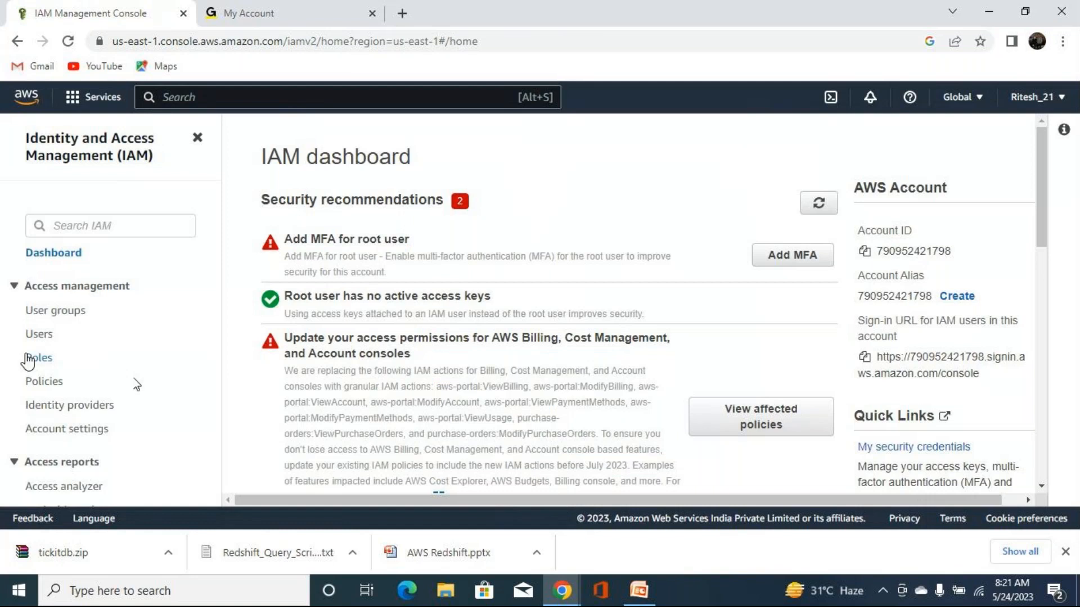
left_click(49, 361)
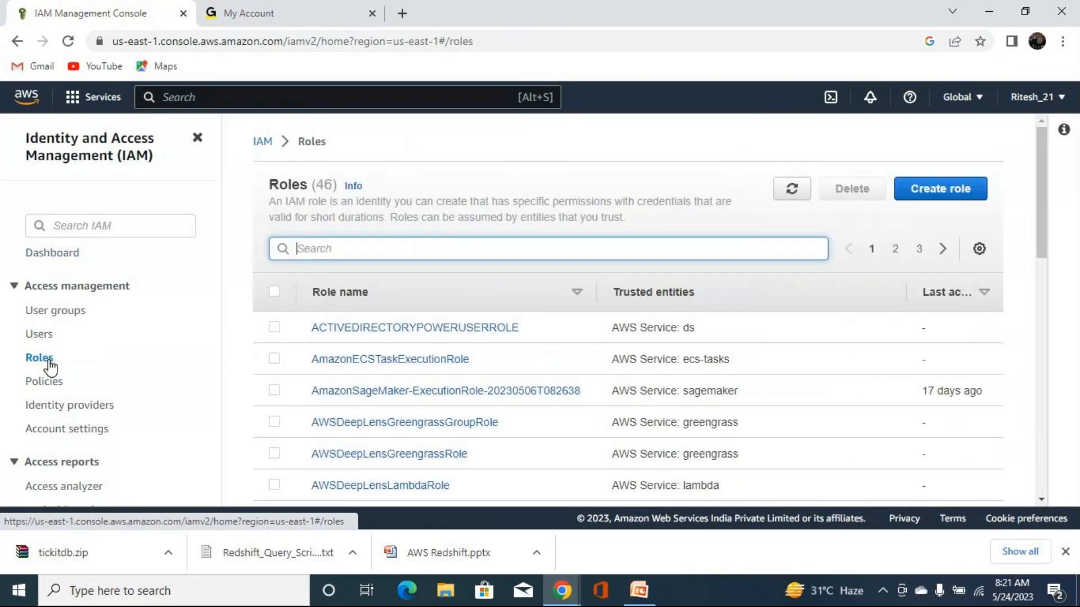
Start a new AWS-service role for Redshift with the Redshift - Customizable use case.
left_click(933, 198)
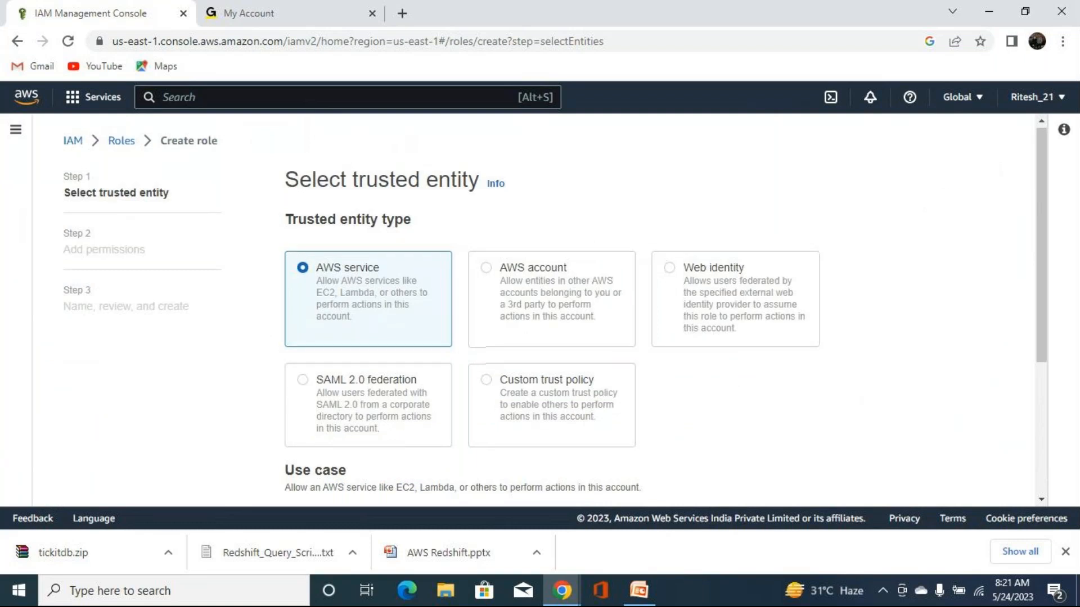
scroll(460, 347, "down", 4)
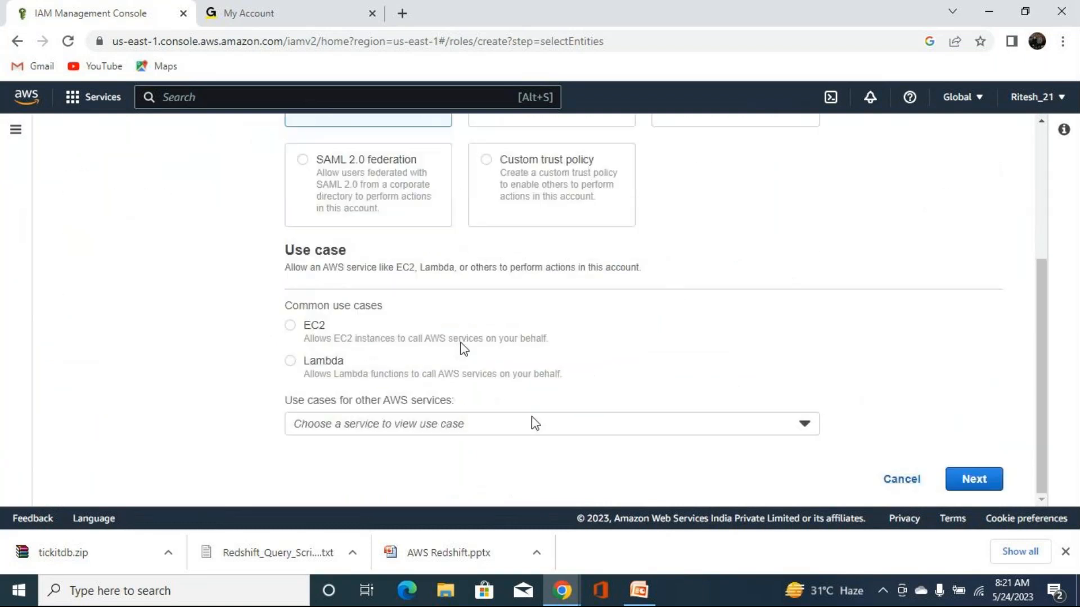
left_click(533, 423)
type("red")
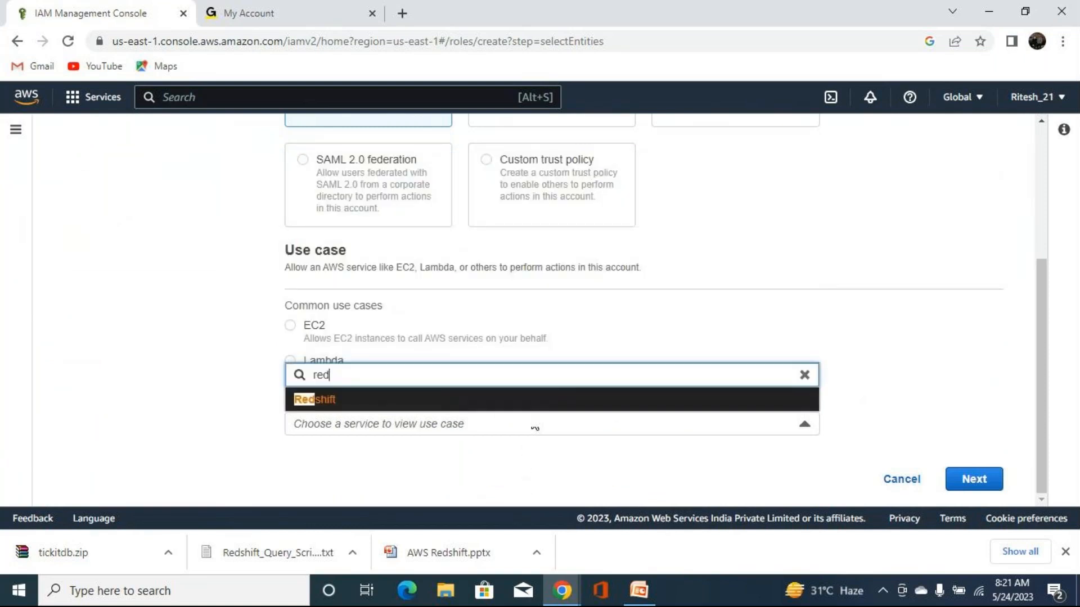
left_click(448, 399)
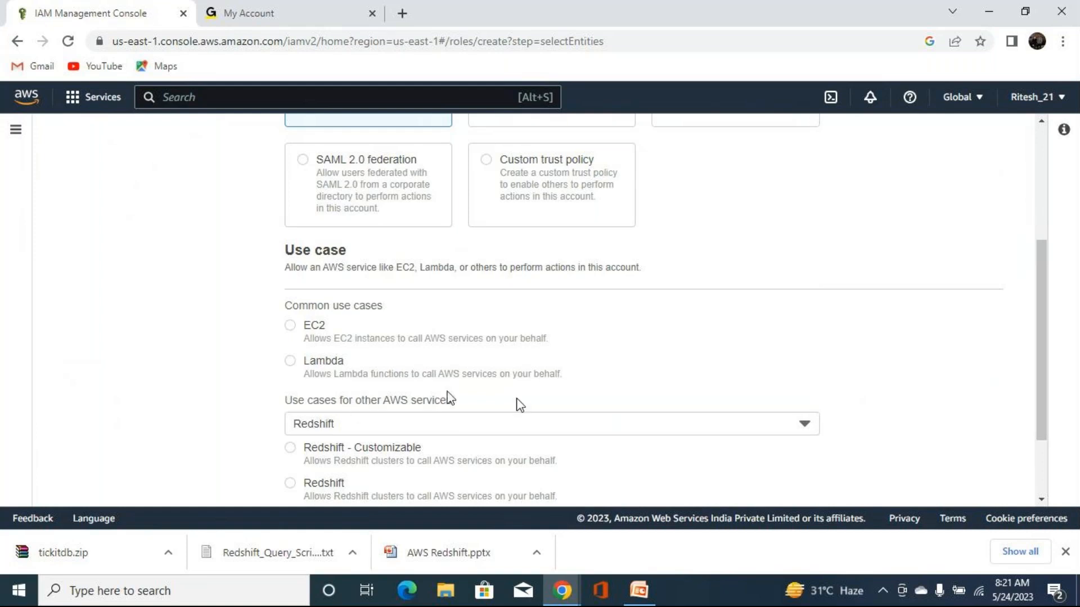
scroll(518, 414, "down", 1)
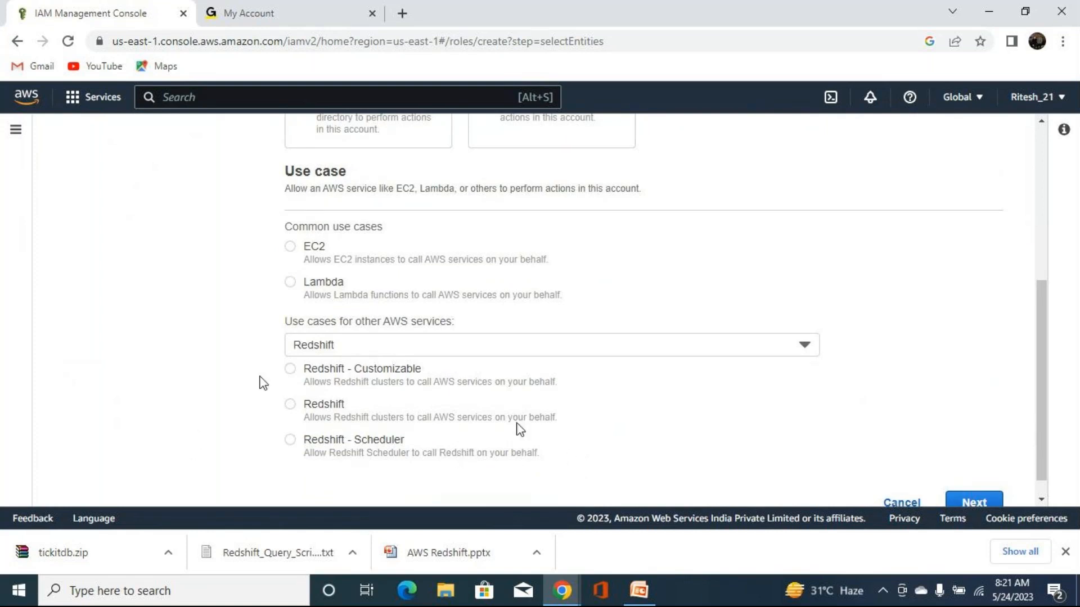
left_click(290, 370)
left_click(973, 503)
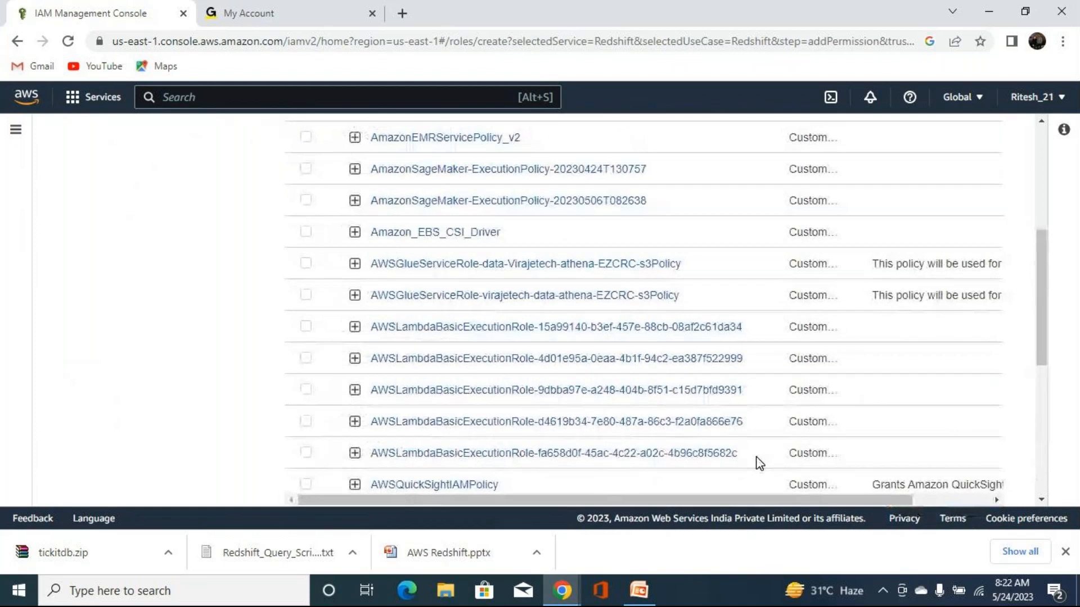
Filter policies by 's3full', tick AmazonS3FullAccess, then clear the filter.
scroll(664, 450, "up", 5)
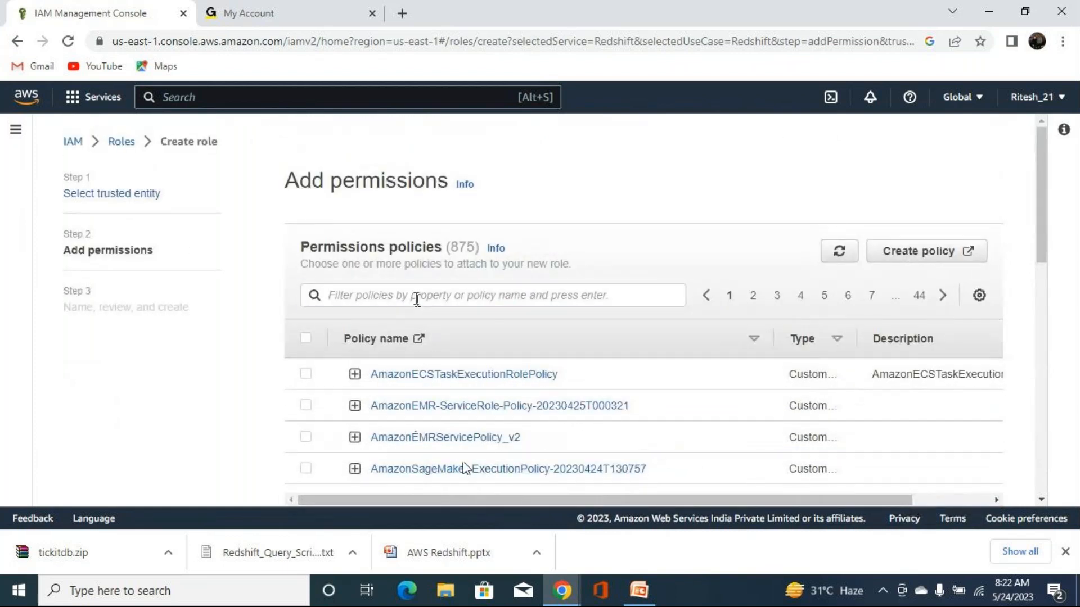
left_click(416, 299)
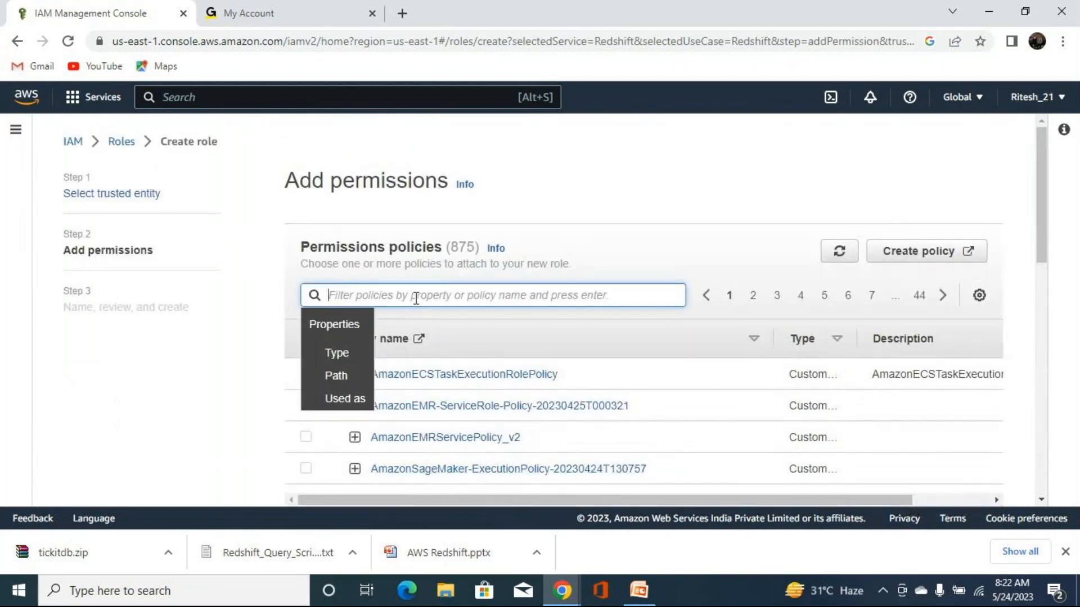
type("s")
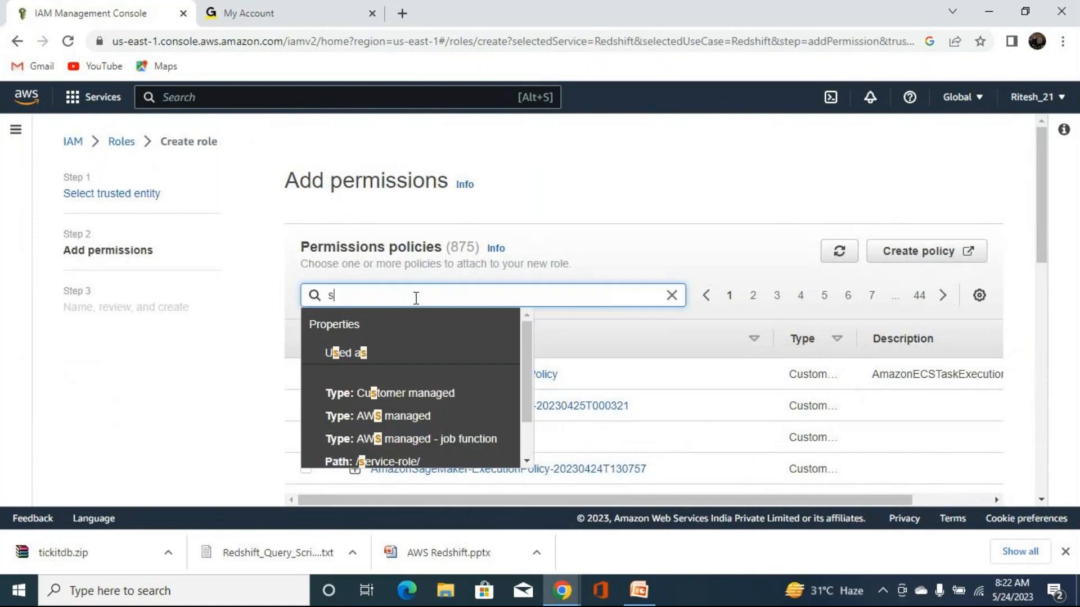
type("3full")
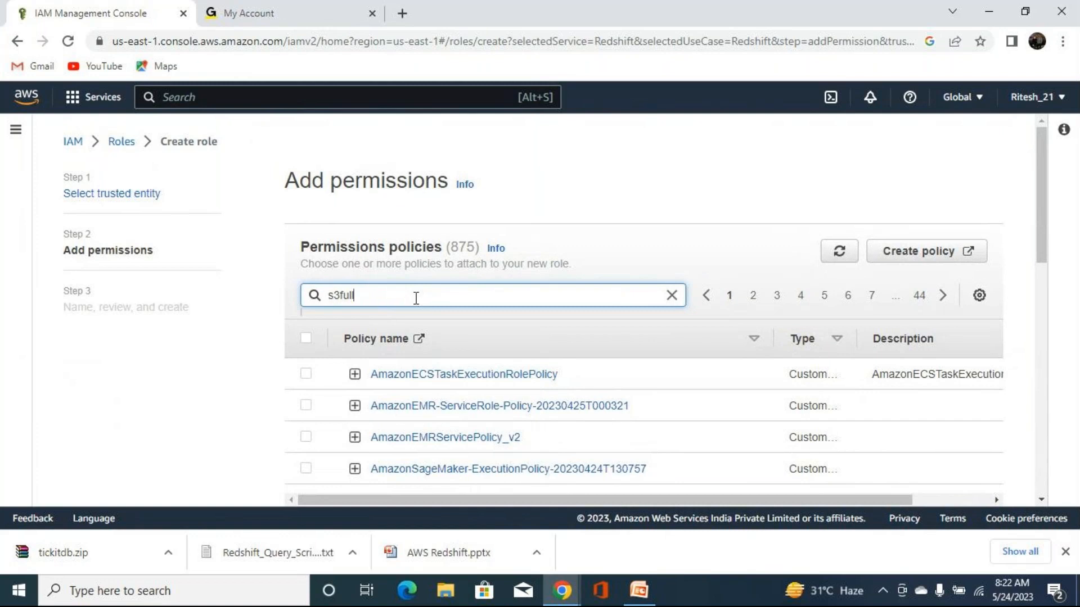
key("Return")
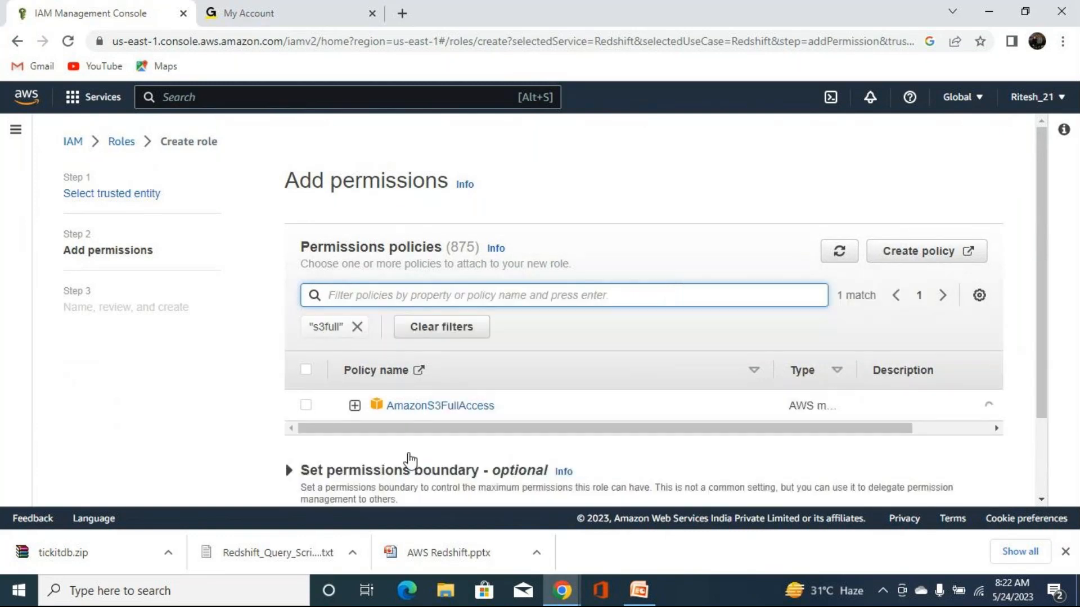
left_click(306, 404)
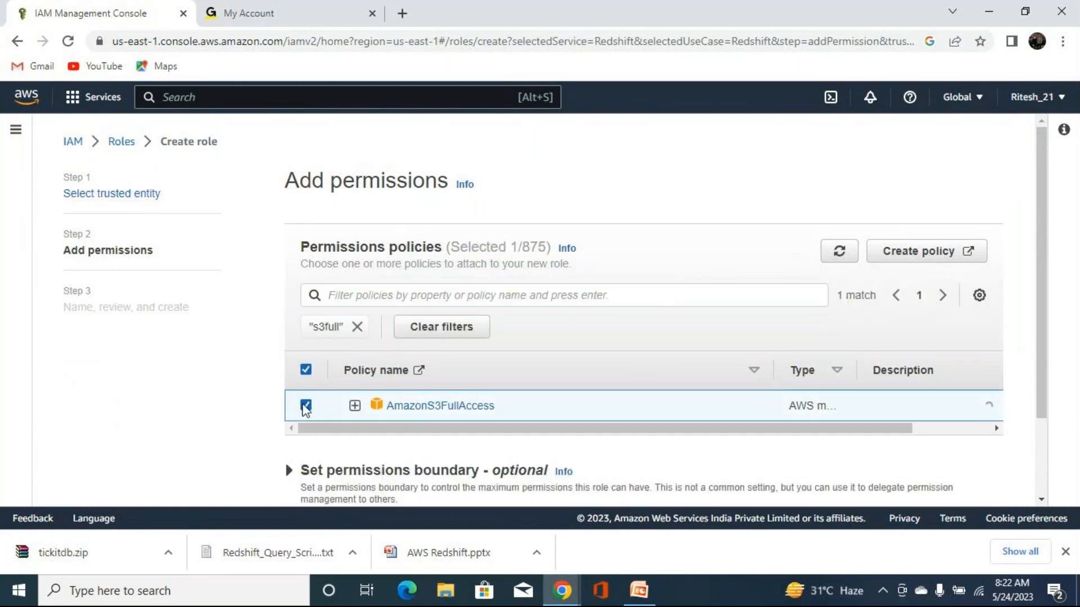
left_click(356, 326)
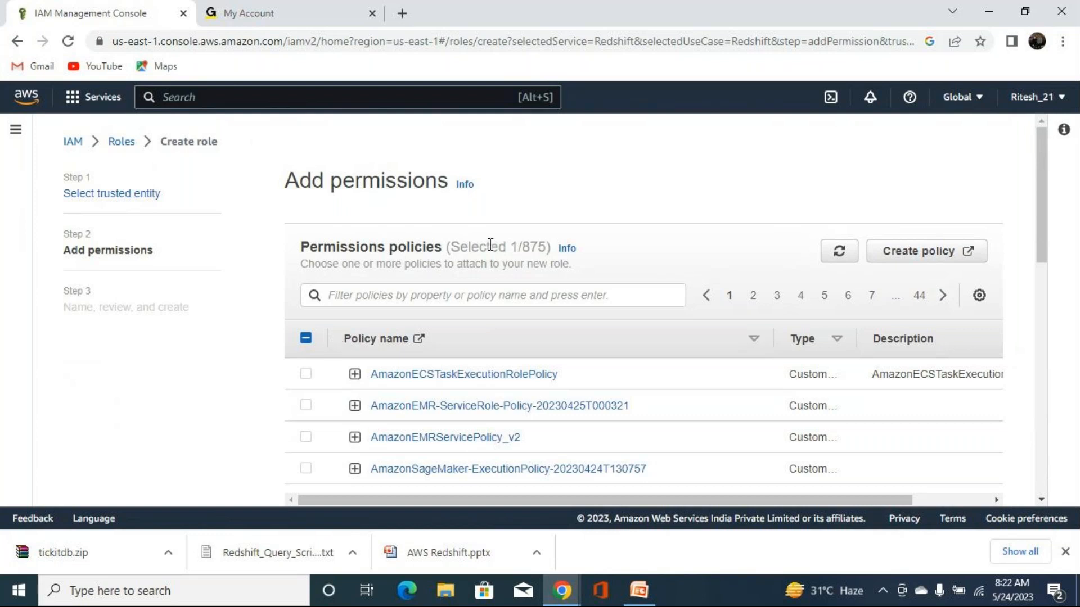
scroll(707, 354, "down", 3)
scroll(707, 355, "down", 8)
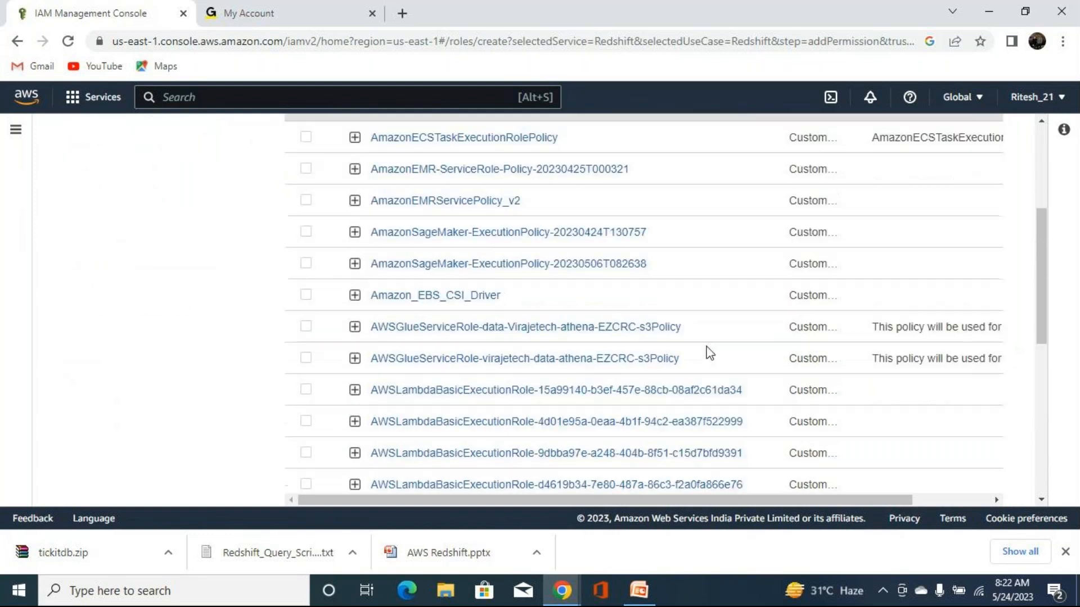
Name the new role virajetech-usajobdata-redshift.
left_click(974, 479)
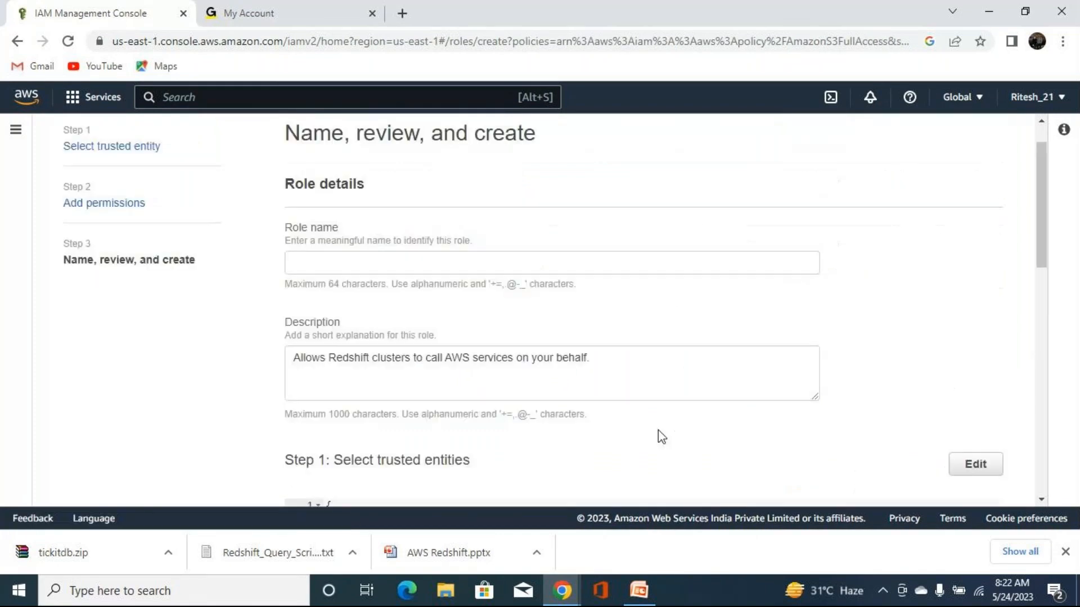
scroll(562, 388, "down", 1)
scroll(552, 372, "down", 1)
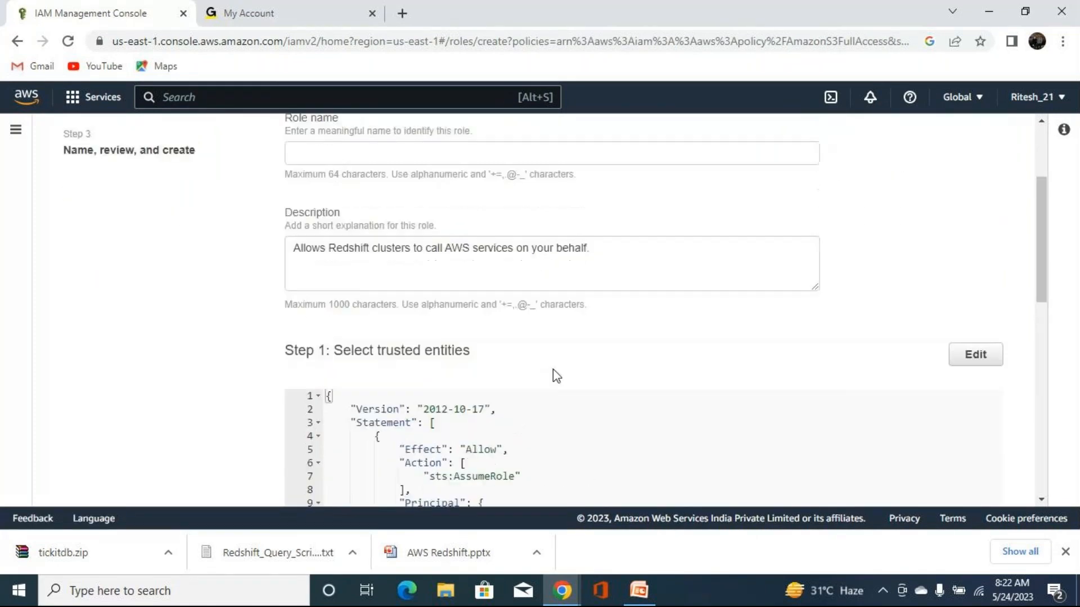
scroll(552, 376, "up", 3)
left_click(373, 310)
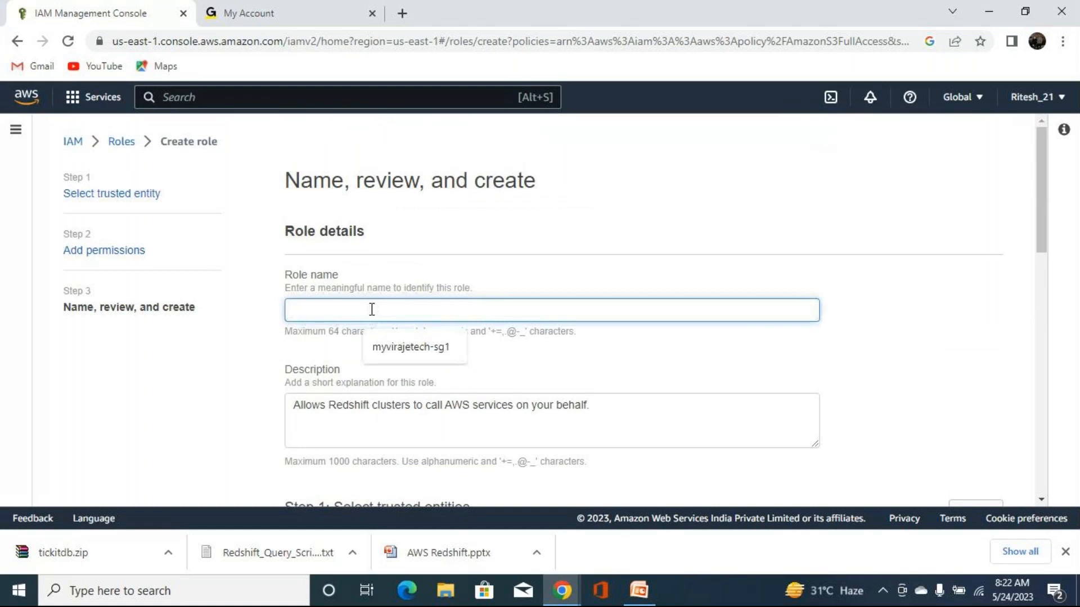
type("virajetec")
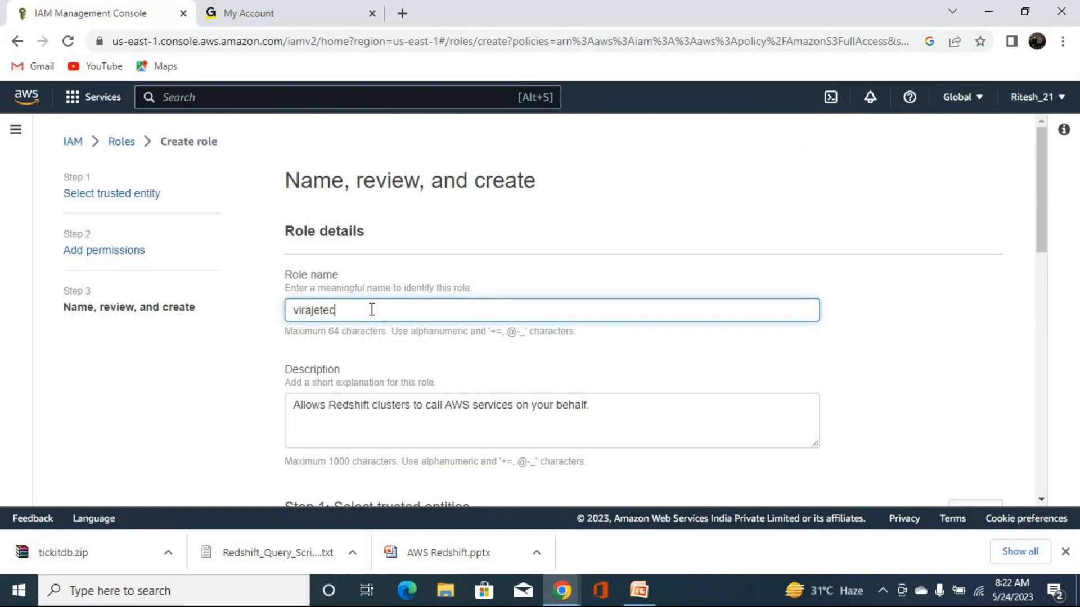
type("h-usajobdata-redshift")
Append the role name and a period to the description, then create the role.
left_click_drag(454, 309, 216, 295)
key("ctrl+c")
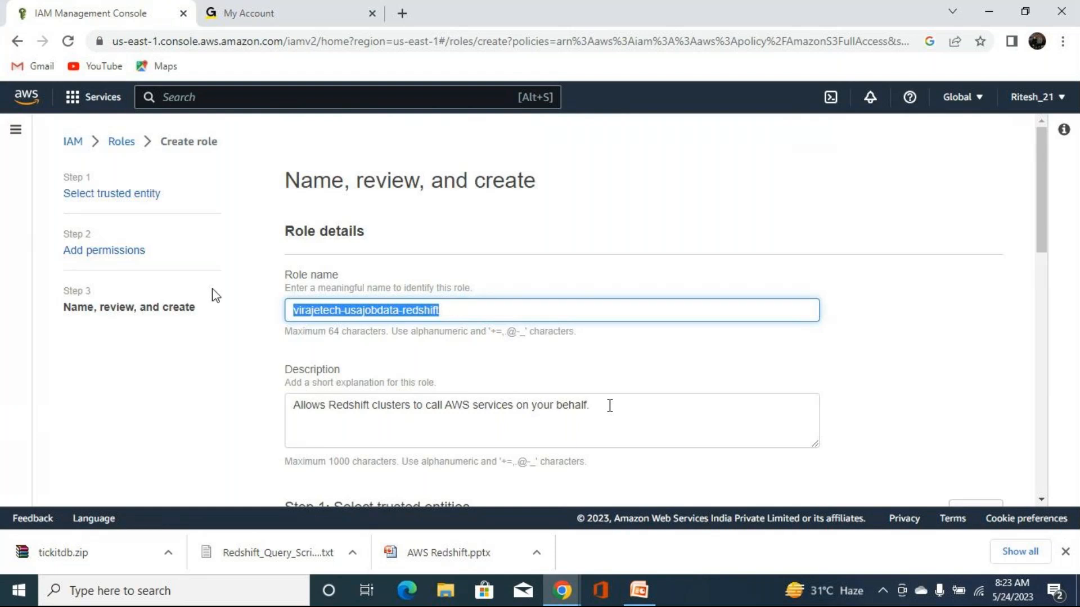
left_click(609, 406)
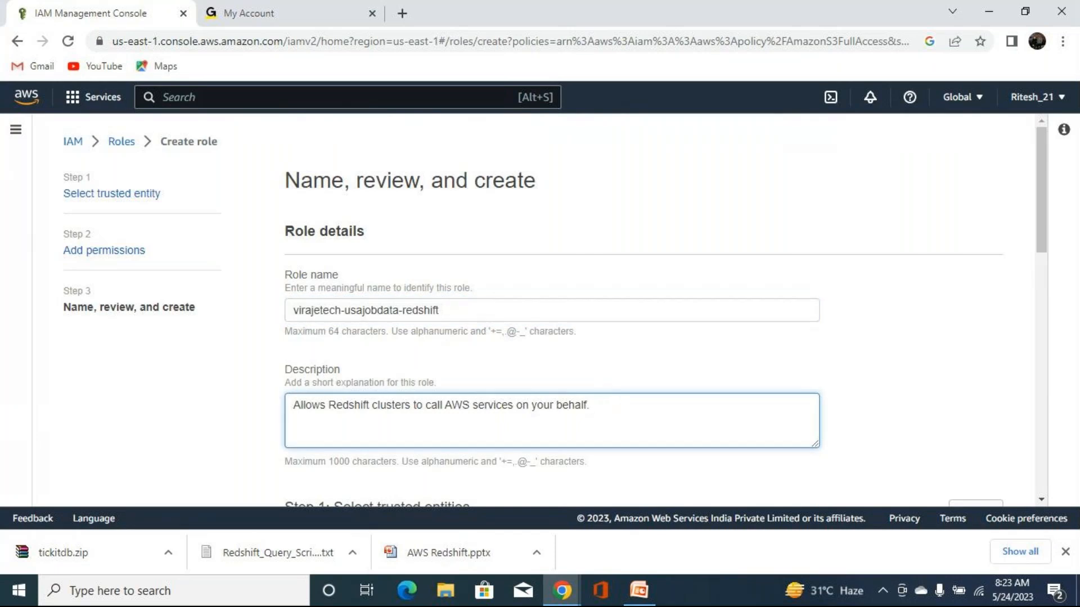
key("ctrl+v")
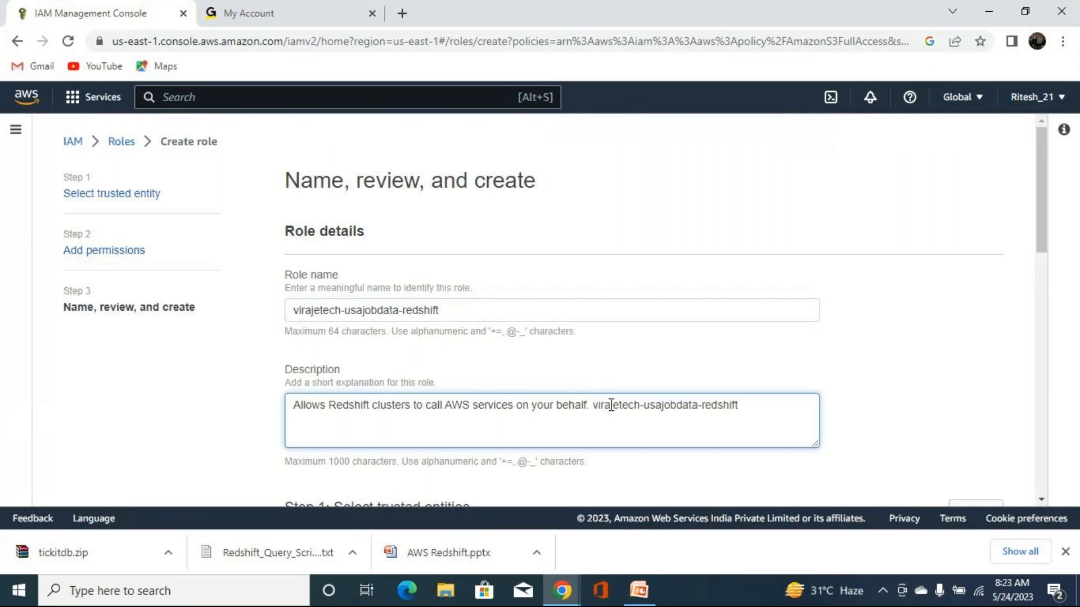
type(".")
scroll(988, 357, "down", 3)
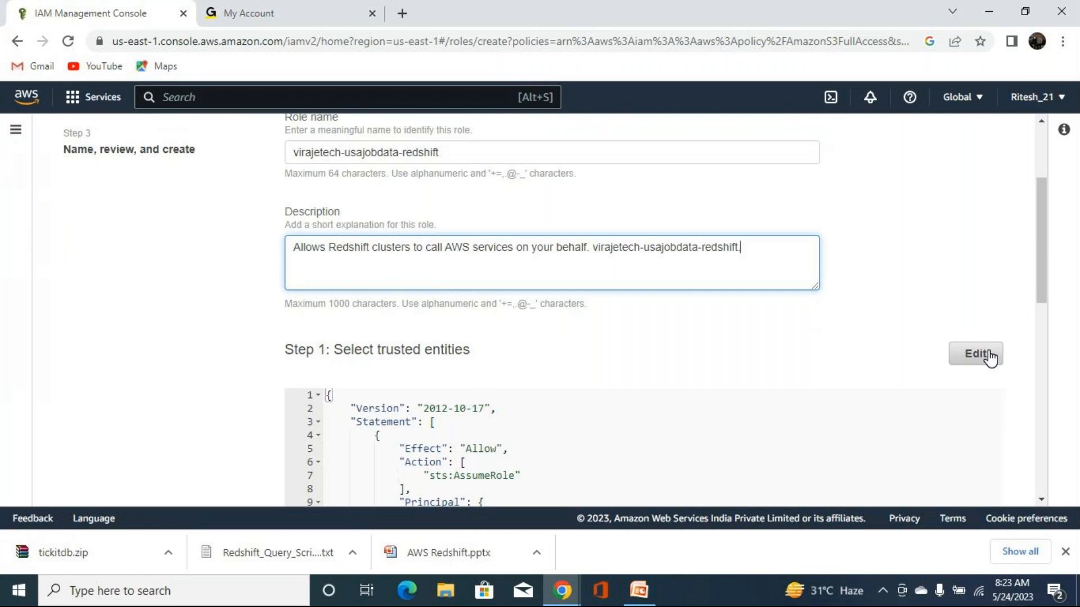
scroll(793, 264, "down", 3)
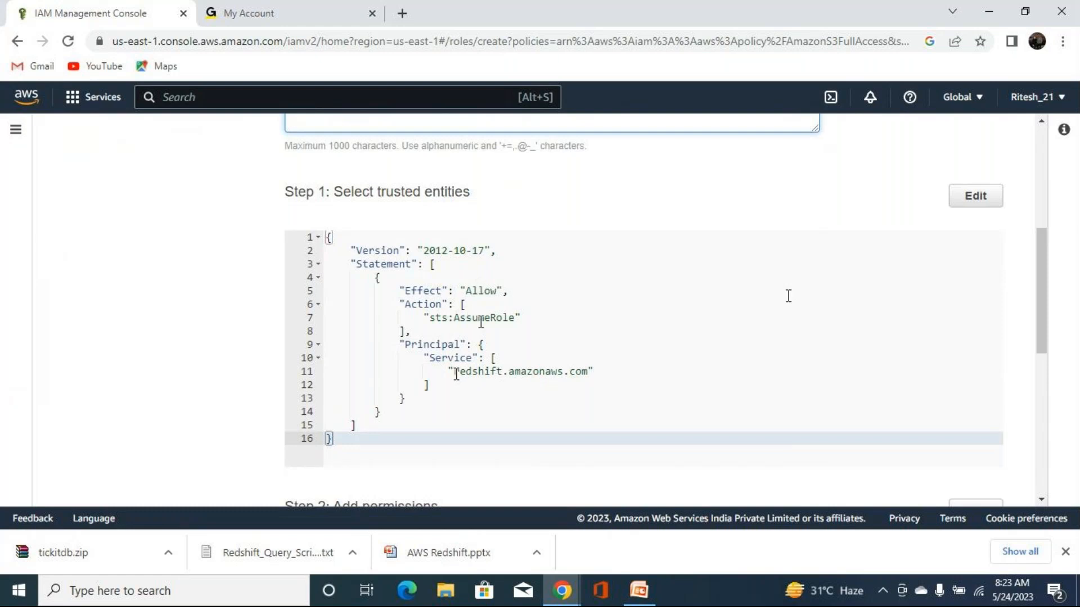
scroll(822, 378, "down", 10)
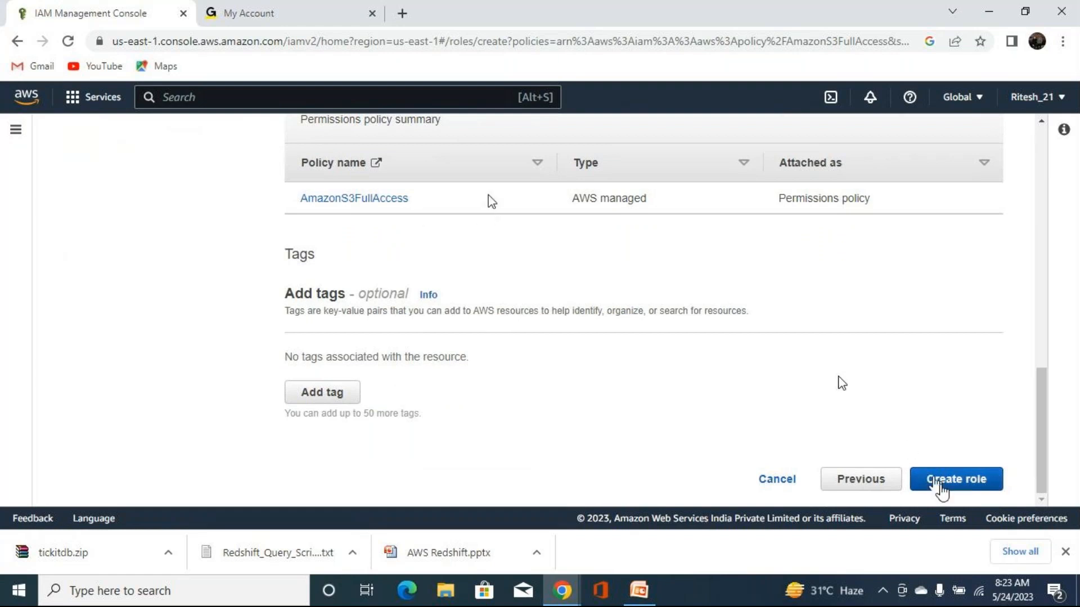
left_click(931, 481)
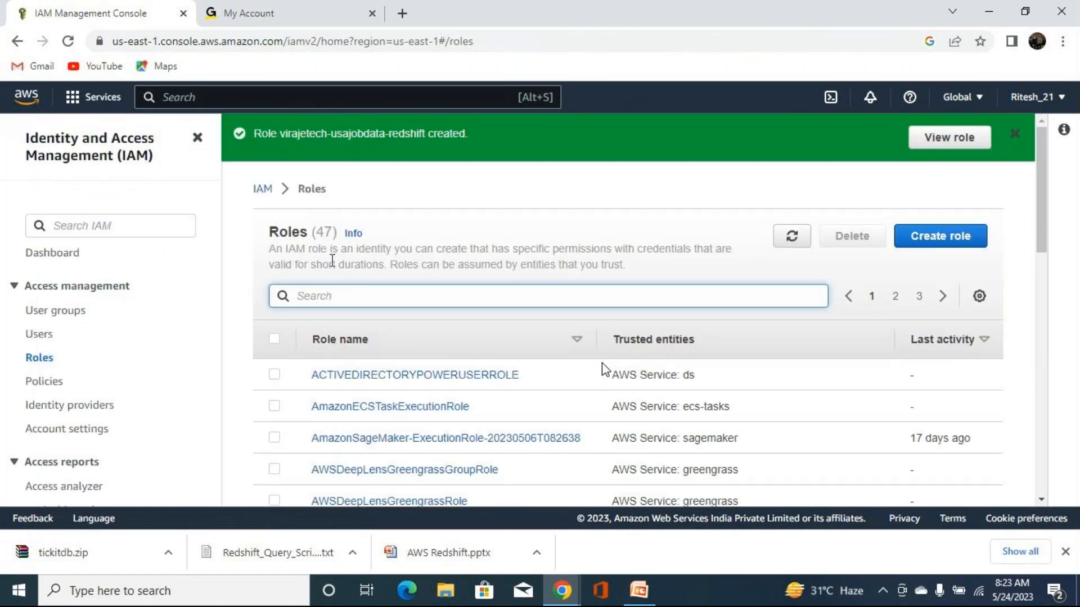
Open the virajetech-usajobdata-redshift role and check its trust policy for redshift.amazonaws.com.
left_click(928, 137)
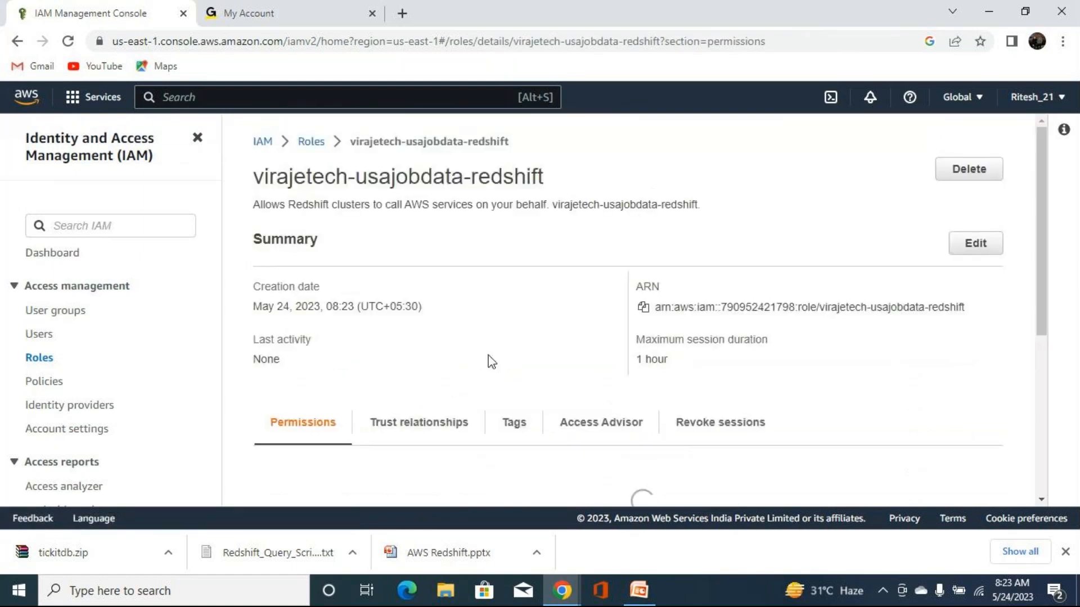
scroll(518, 365, "down", 1)
scroll(517, 364, "down", 4)
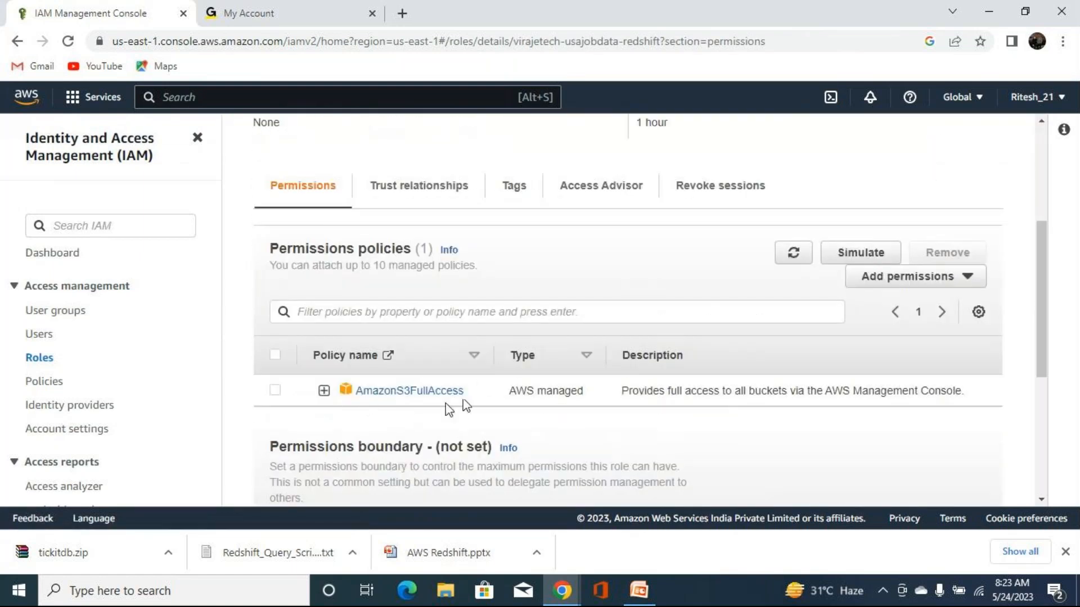
left_click(421, 190)
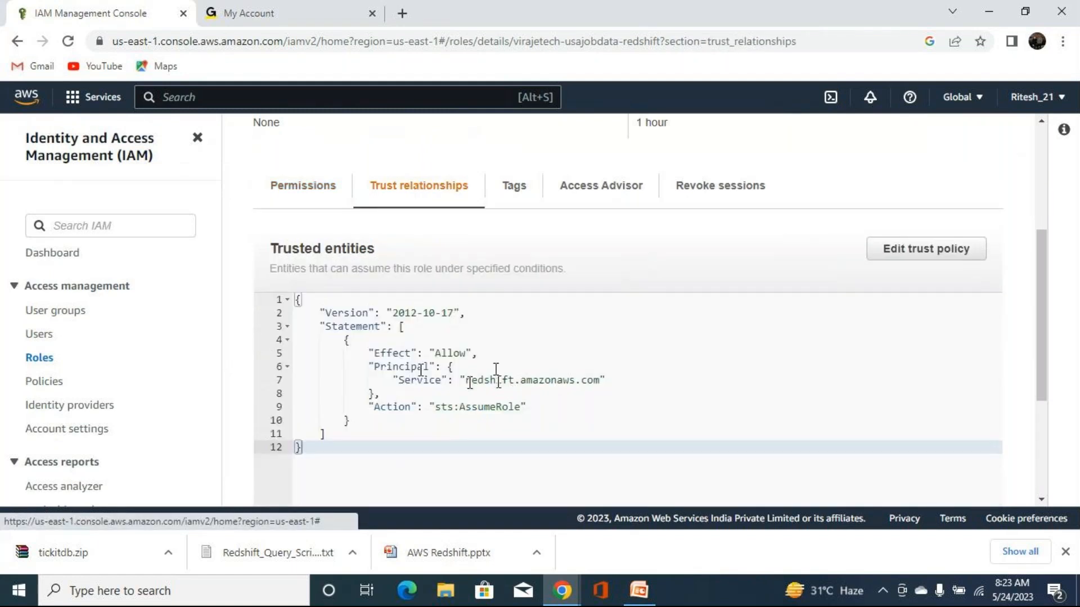
scroll(628, 328, "up", 2)
scroll(628, 328, "up", 2)
scroll(628, 328, "down", 4)
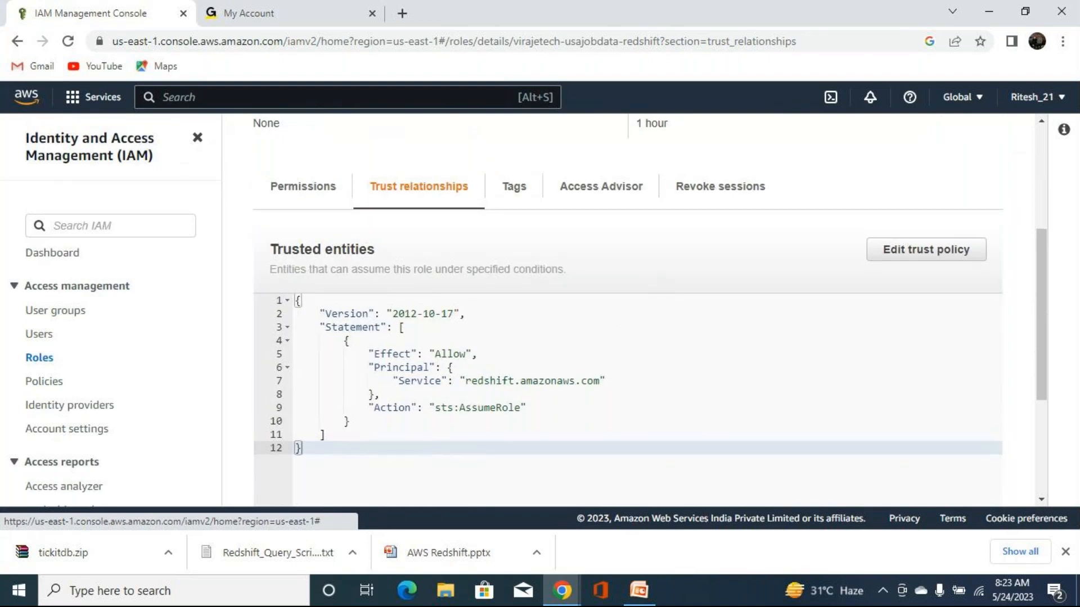
scroll(629, 325, "up", 4)
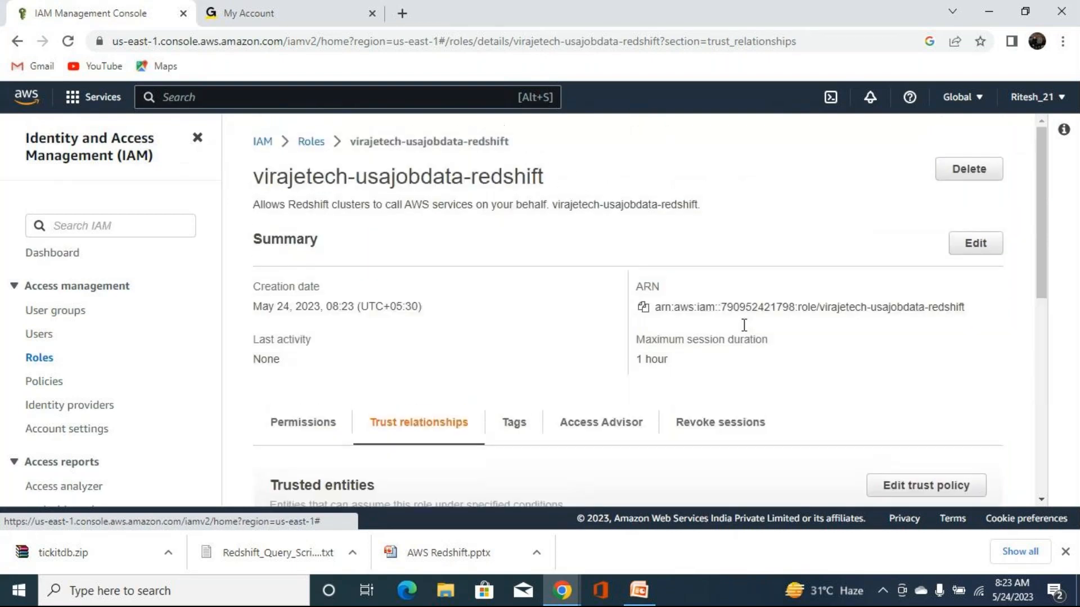
Look over the role's Revoke sessions tab.
left_click(724, 434)
scroll(724, 434, "down", 6)
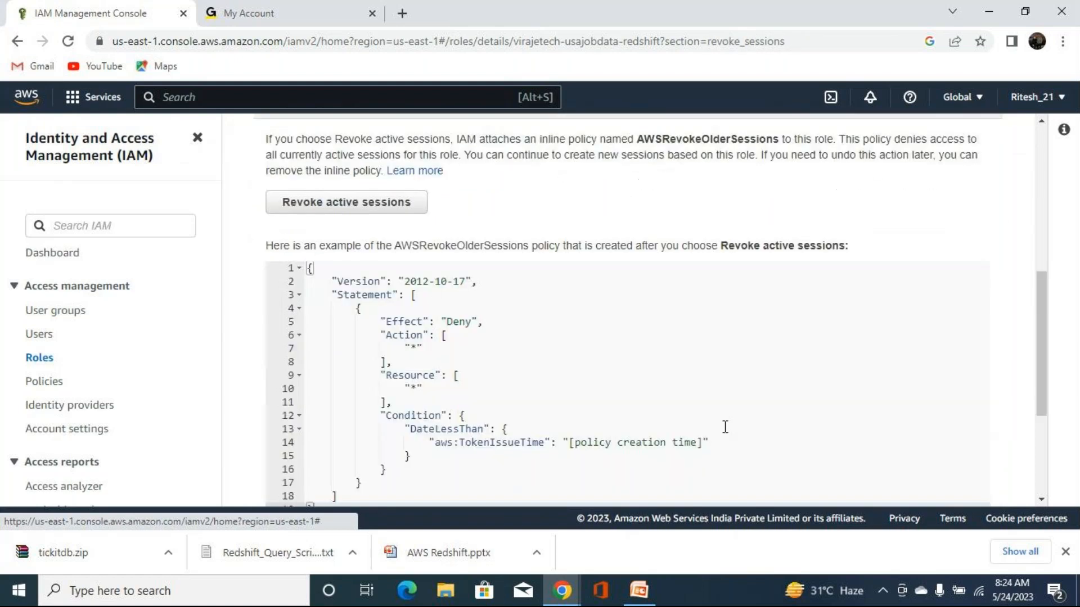
scroll(557, 330, "up", 6)
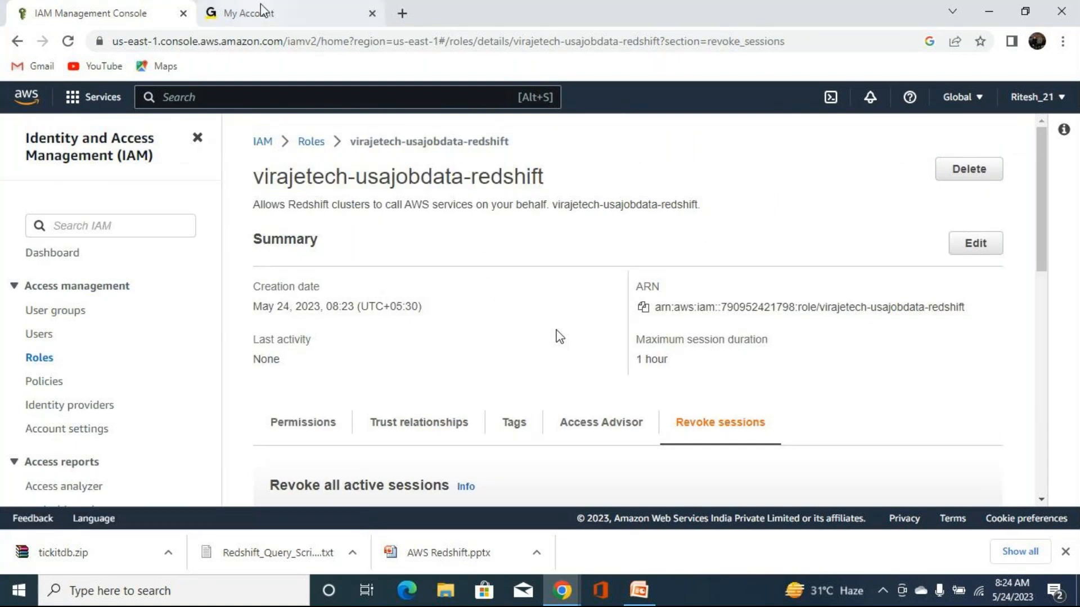
Search for 'redshift' and open Amazon Redshift.
left_click(207, 97)
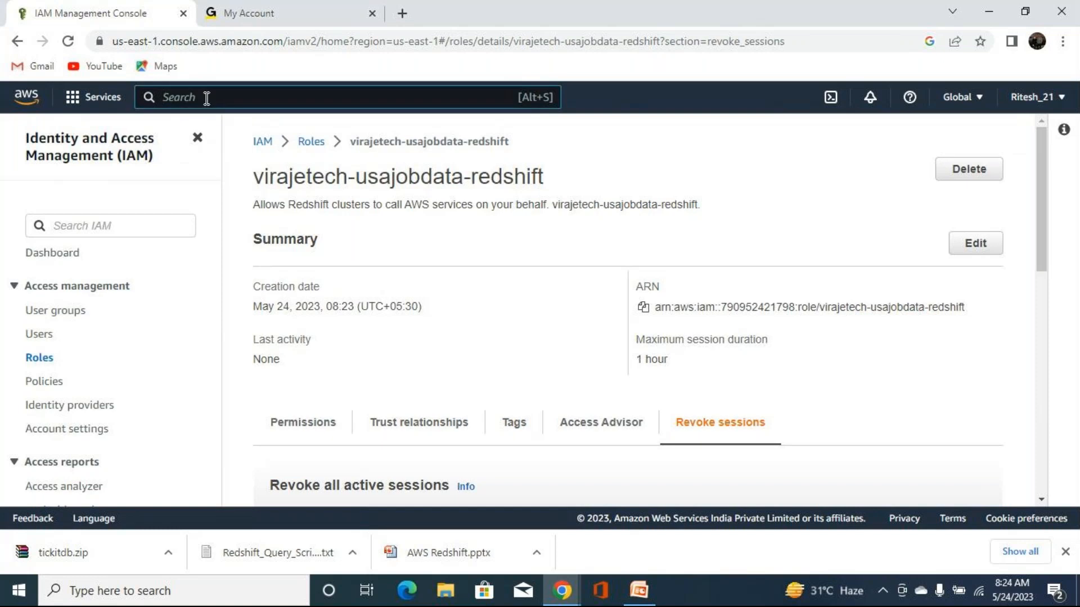
type("redsho")
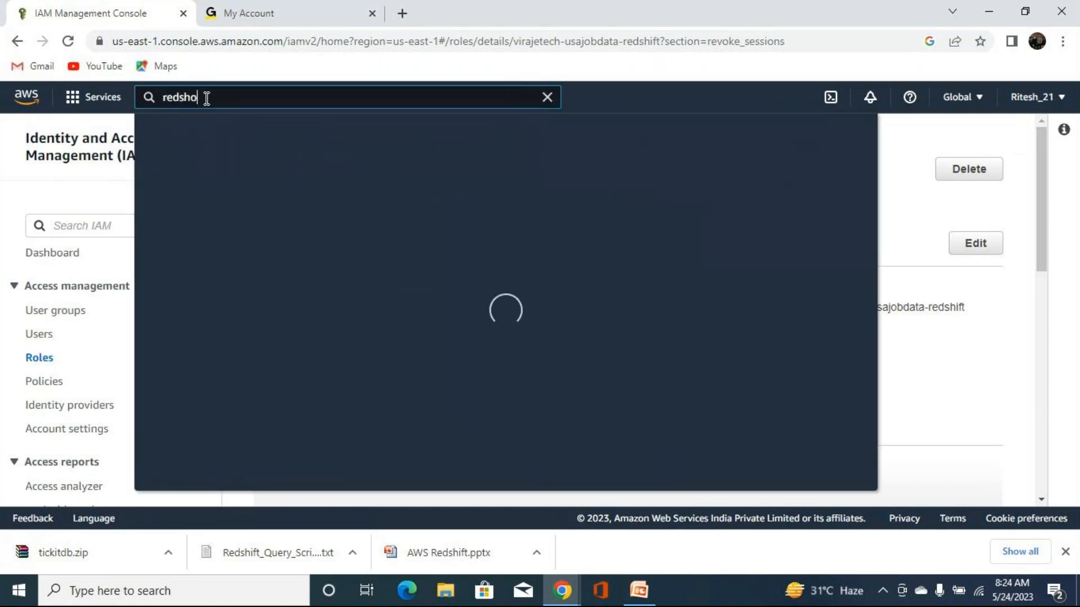
key("BackSpace")
type("ift")
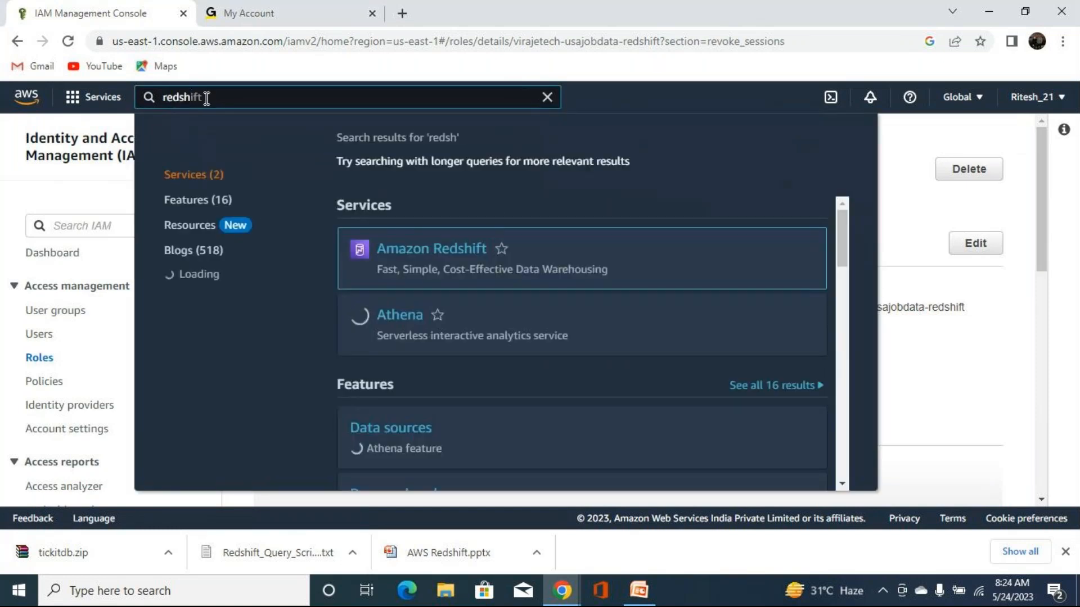
left_click(406, 257)
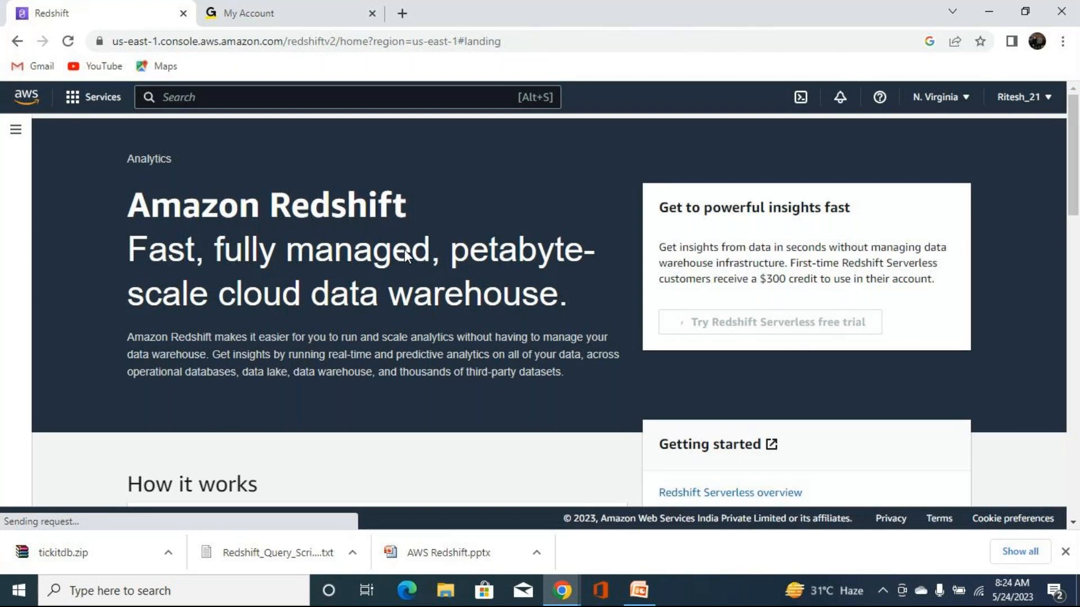
Highlight the Redshift tagline and the start of its description paragraph.
left_click_drag(150, 257, 581, 285)
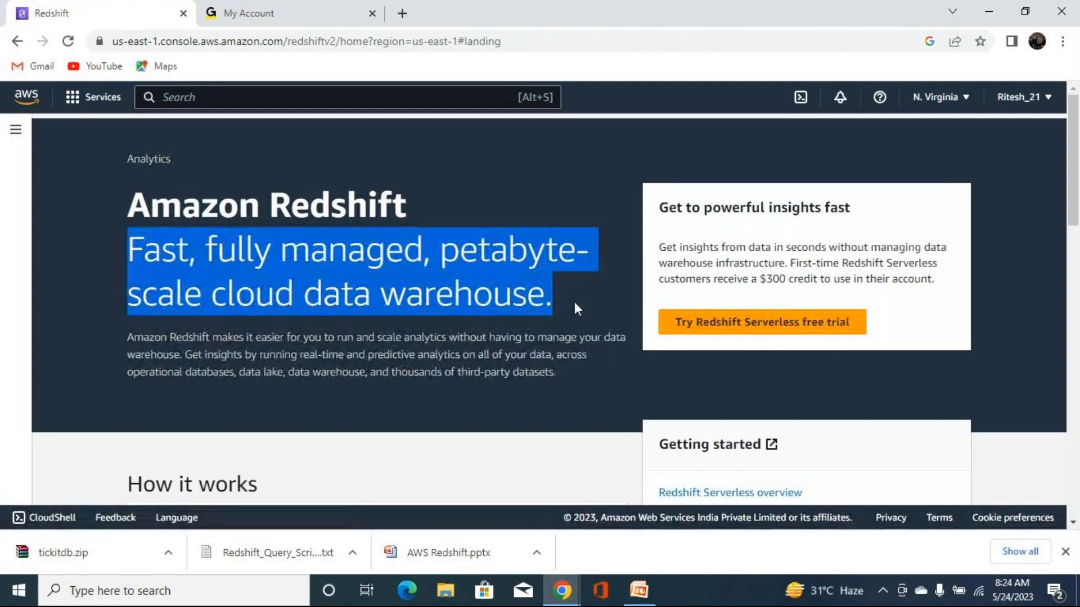
left_click(287, 340)
left_click_drag(118, 340, 604, 353)
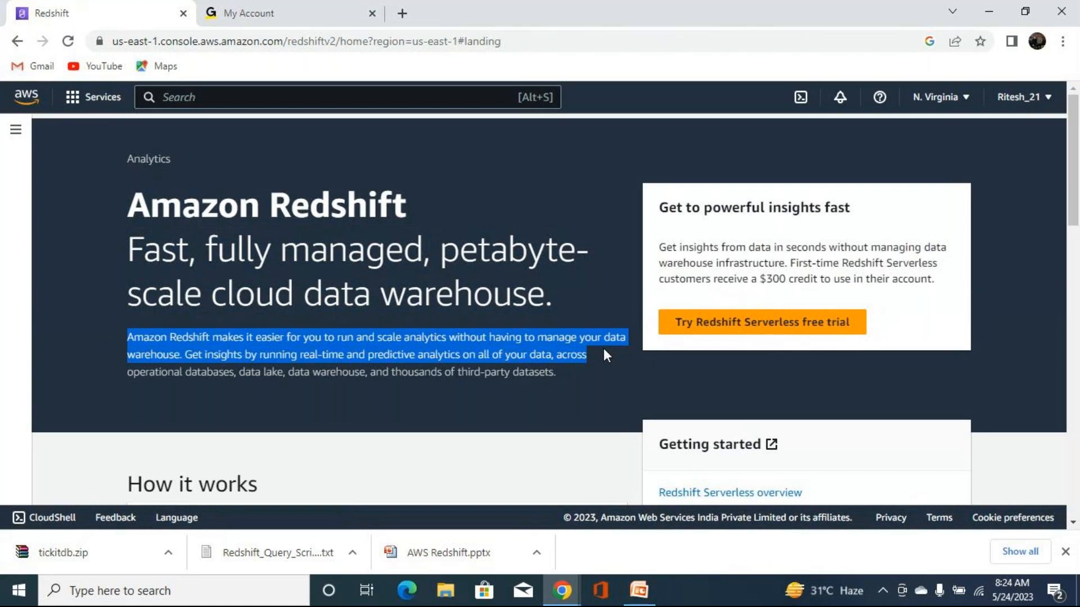
Highlight the Redshift benefit cards, cost-saving heading and Auto scaling use case.
left_click(598, 367)
scroll(494, 405, "down", 5)
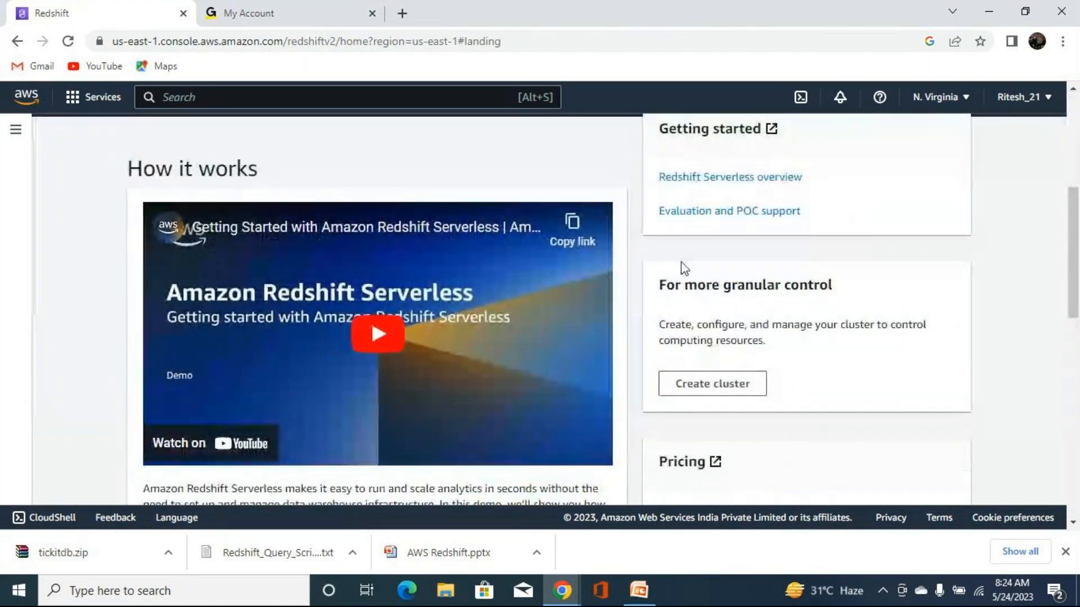
scroll(689, 263, "up", 3)
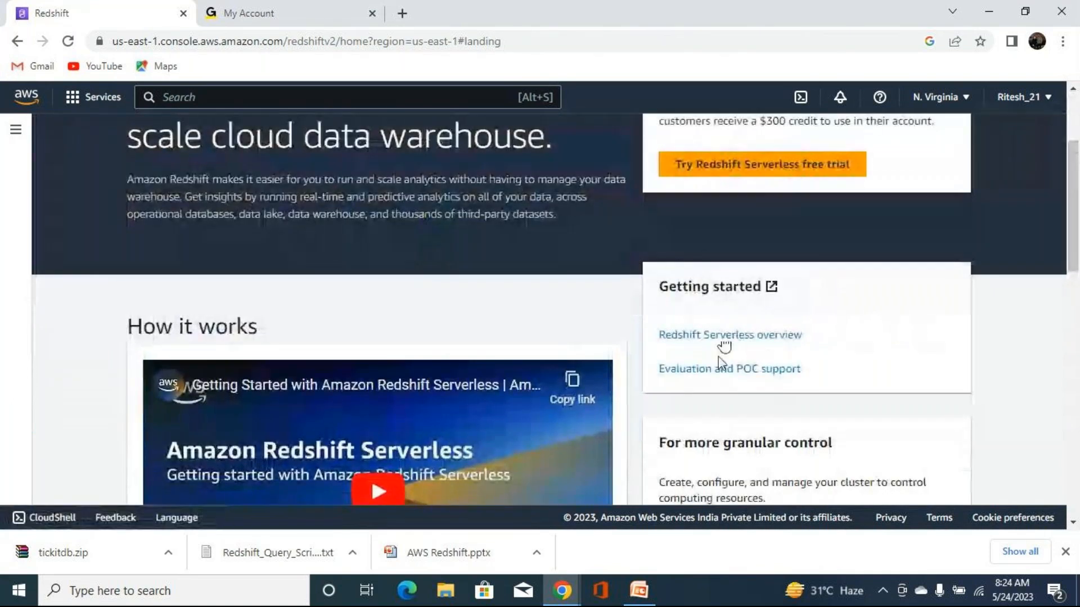
scroll(724, 346, "down", 4)
scroll(582, 391, "down", 2)
scroll(582, 391, "down", 4)
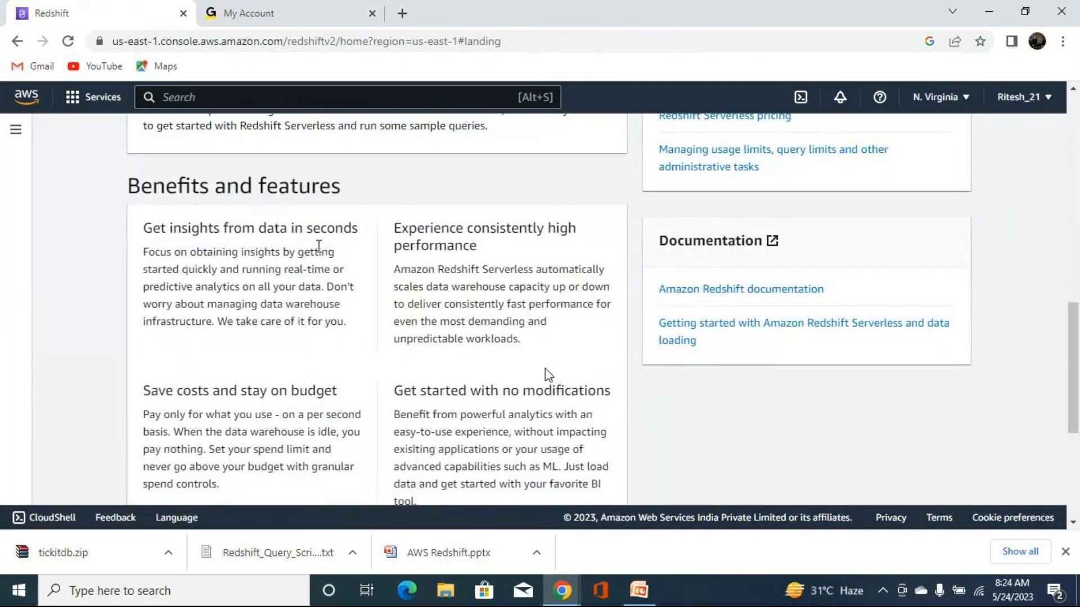
left_click_drag(143, 228, 601, 252)
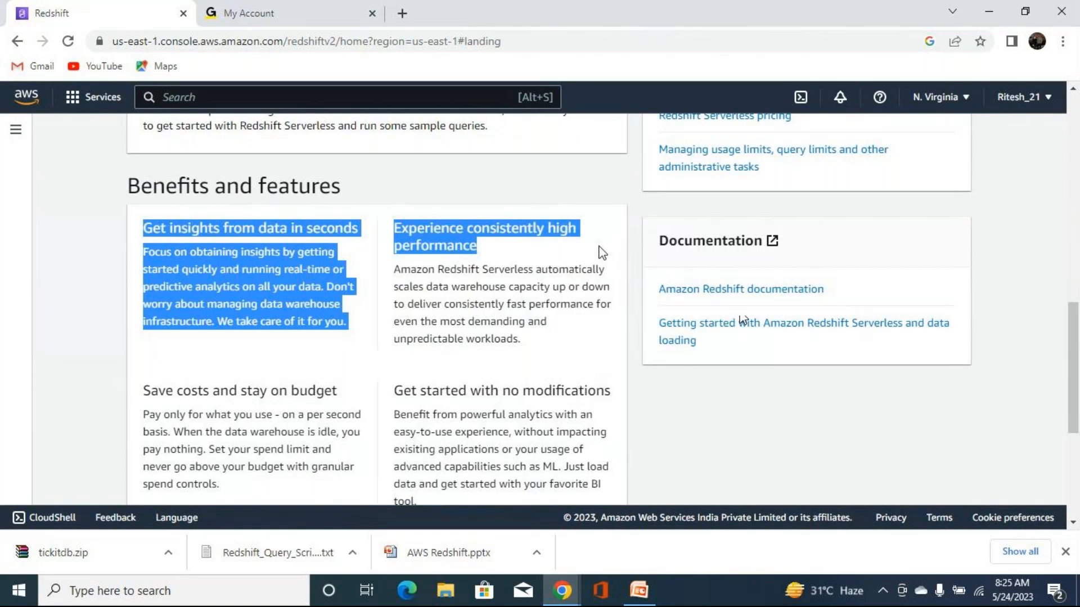
scroll(386, 345, "down", 1)
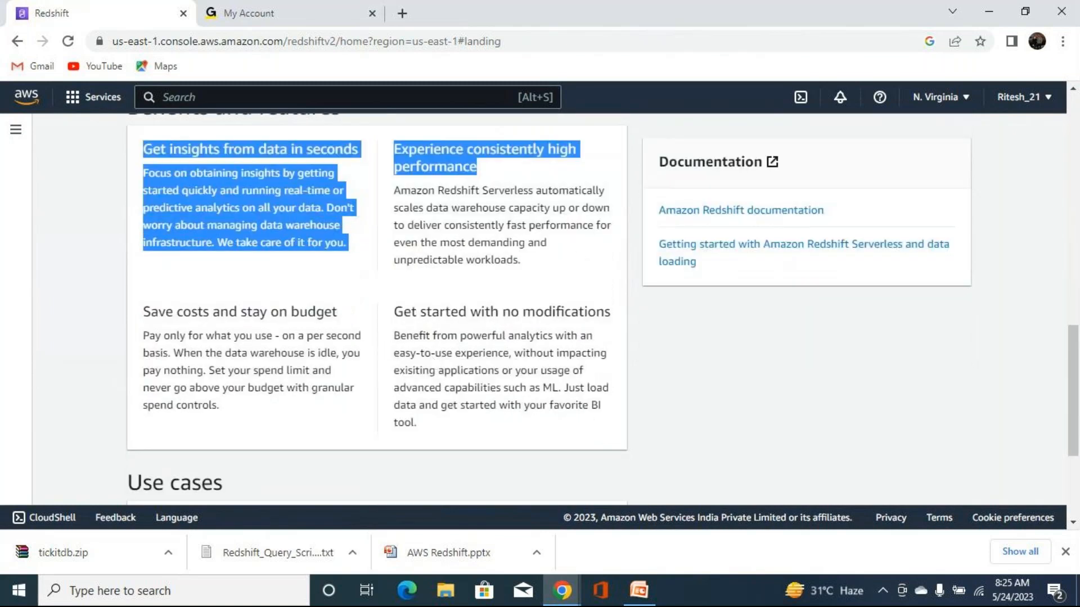
left_click_drag(150, 311, 338, 312)
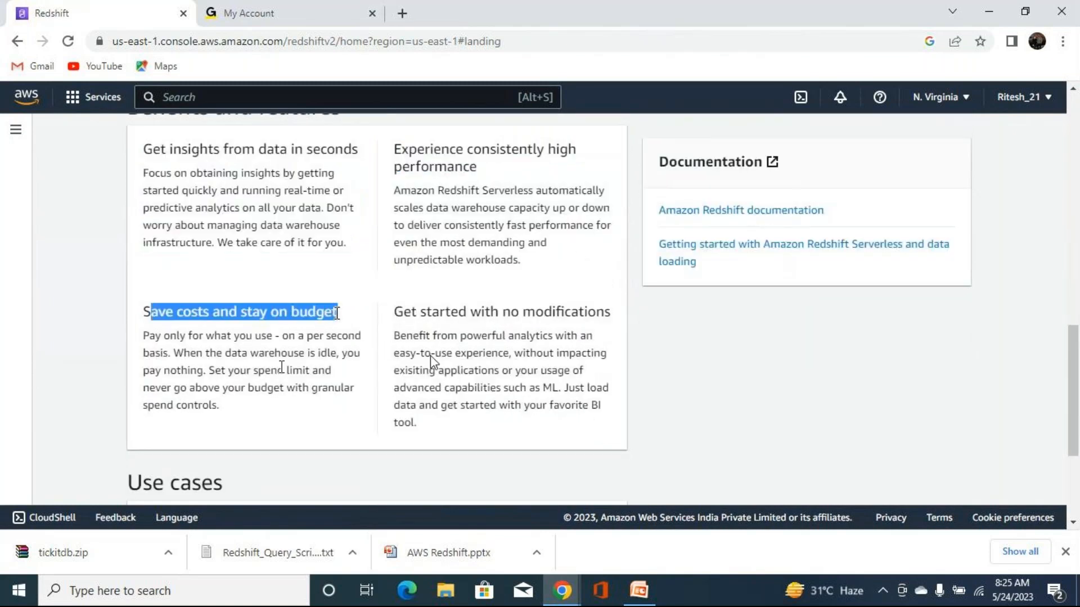
scroll(430, 356, "down", 3)
left_click_drag(144, 321, 291, 325)
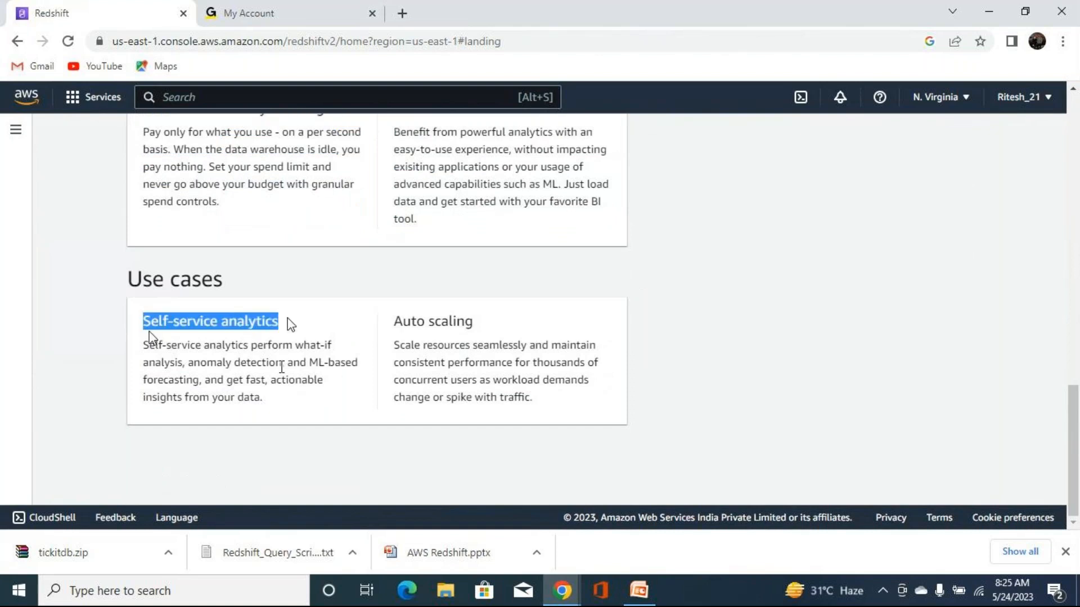
left_click_drag(402, 322, 673, 359)
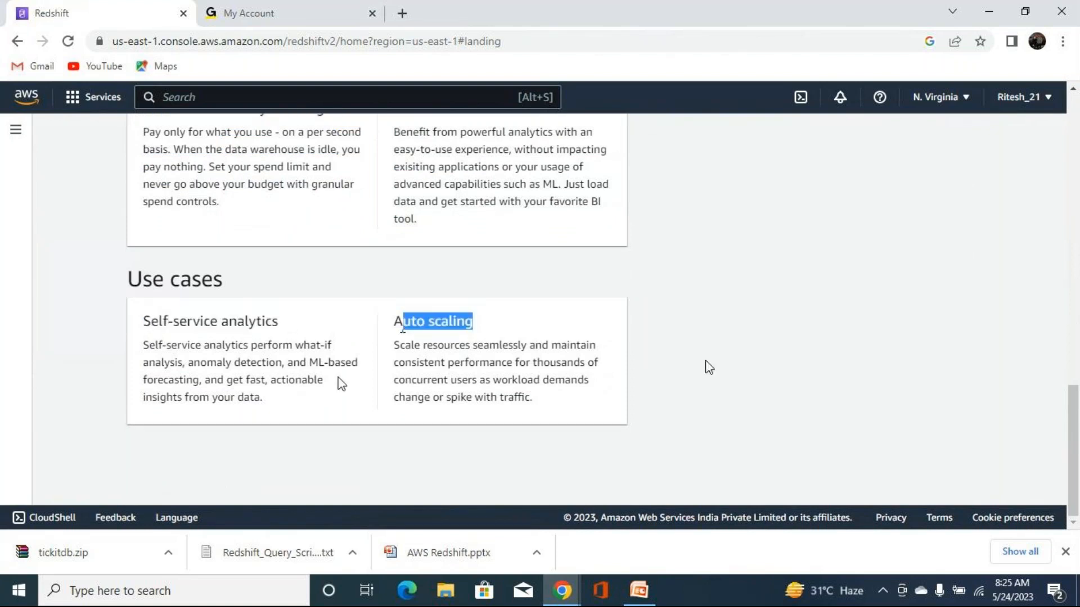
Start the Try Redshift Serverless free trial setup.
scroll(708, 367, "up", 12)
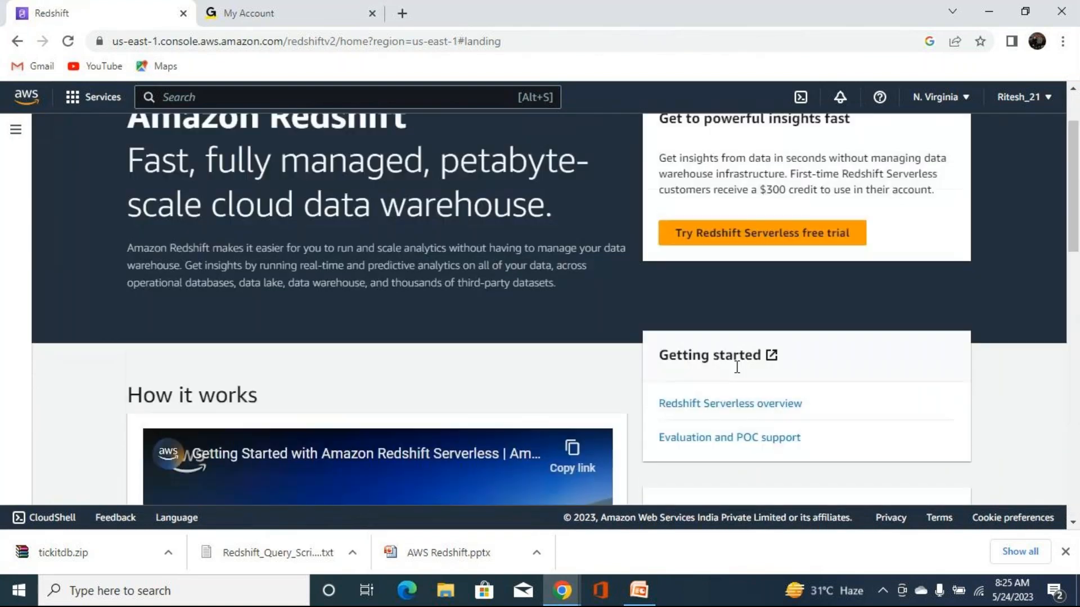
scroll(737, 367, "up", 2)
left_click(726, 320)
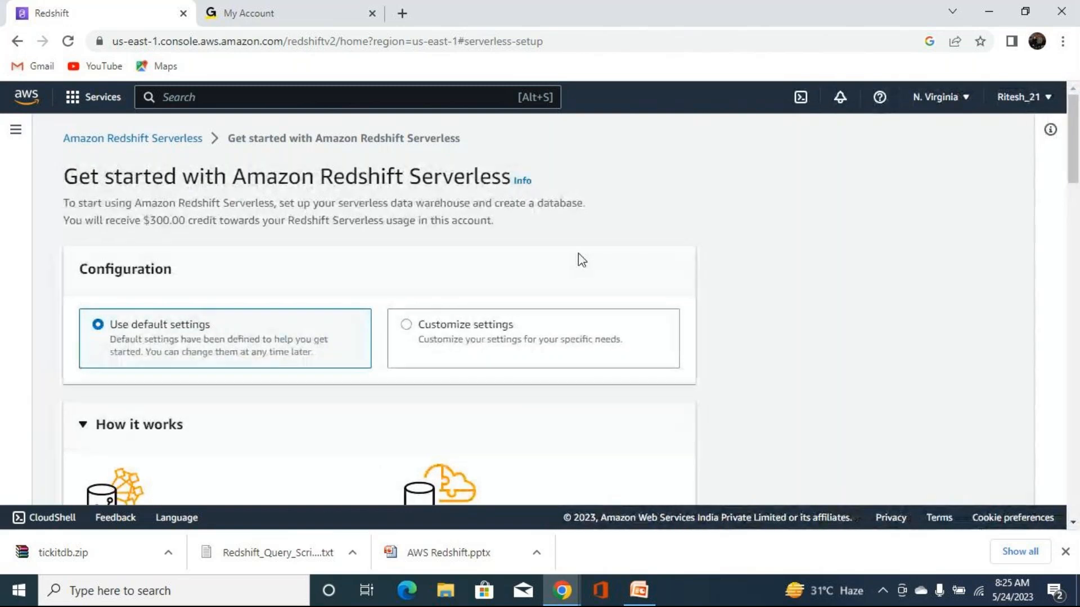
Open the Provisioned clusters dashboard in a new tab from the Redshift navigation menu.
scroll(665, 335, "down", 5)
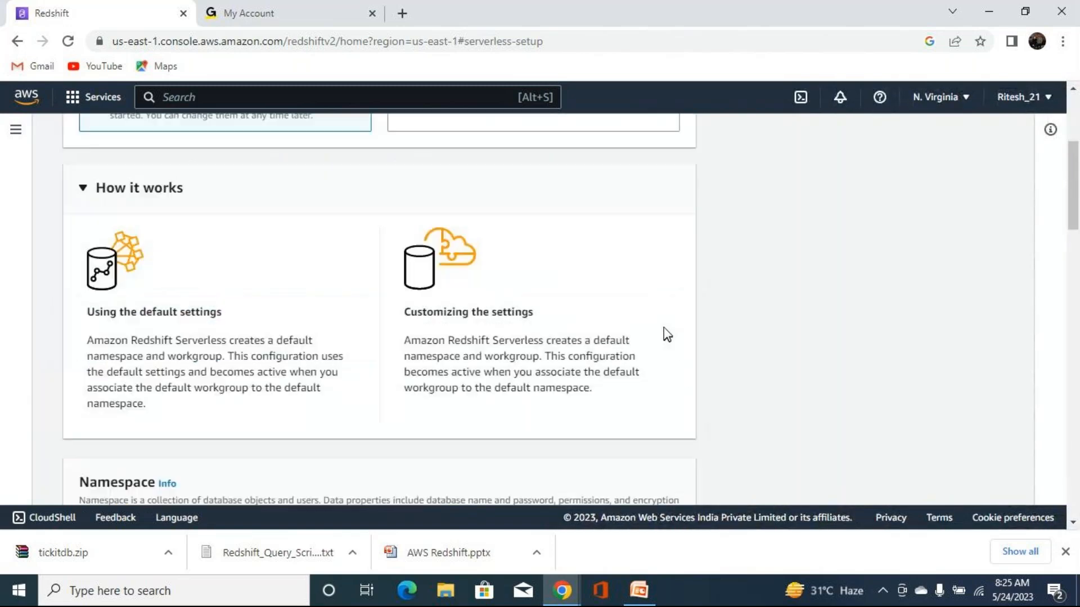
scroll(581, 340, "up", 5)
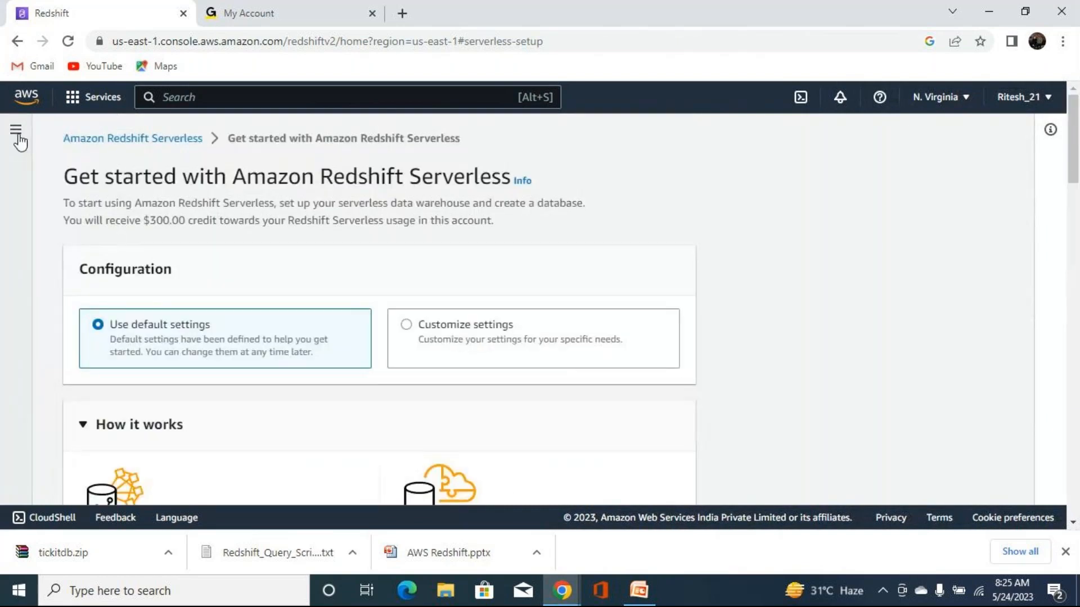
left_click(17, 134)
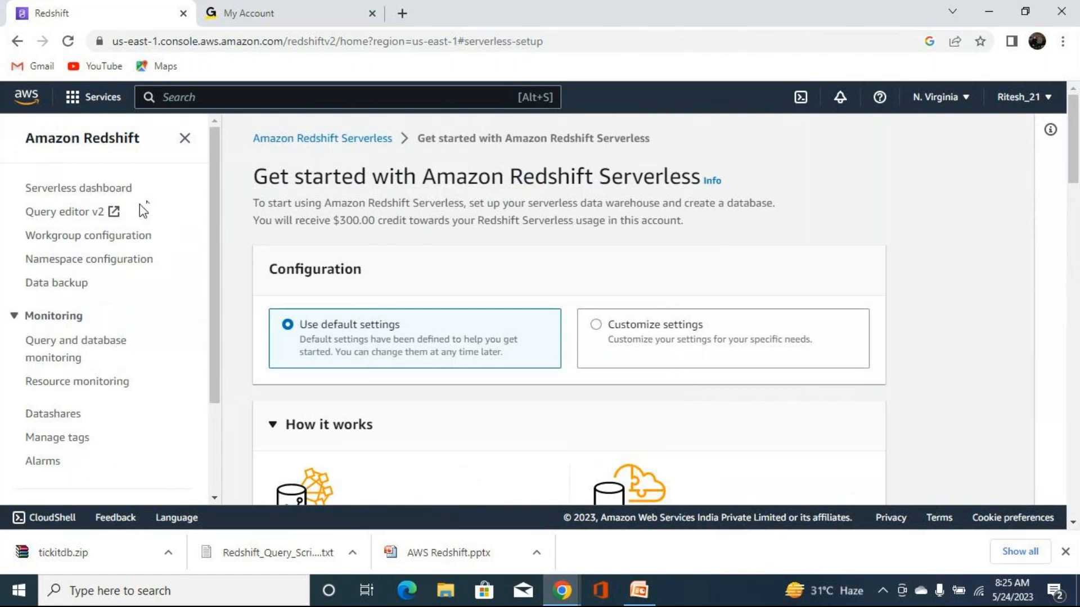
scroll(185, 284, "down", 2)
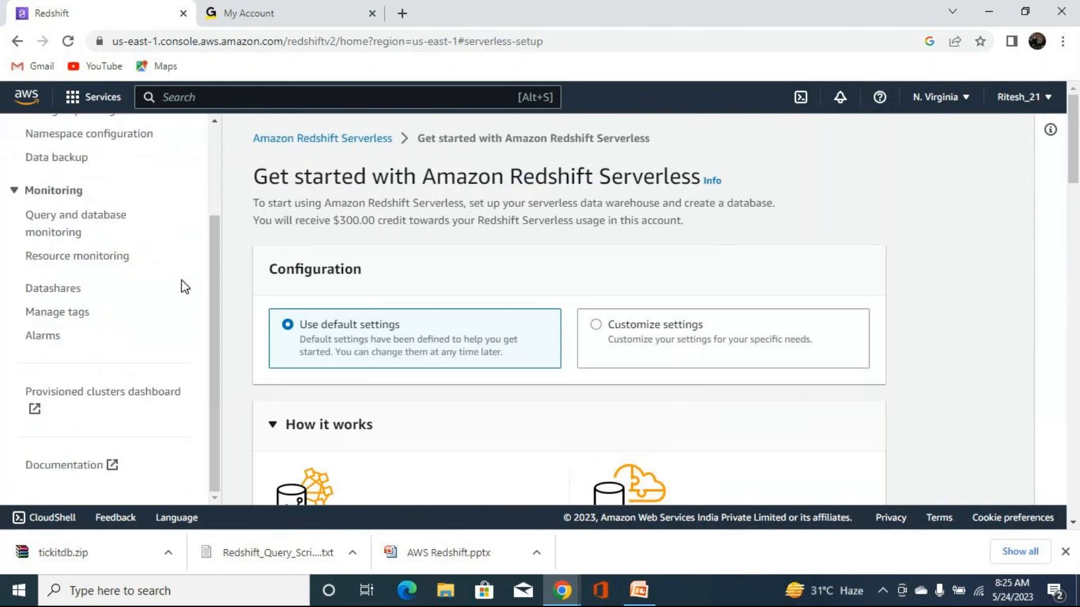
scroll(185, 287, "down", 5)
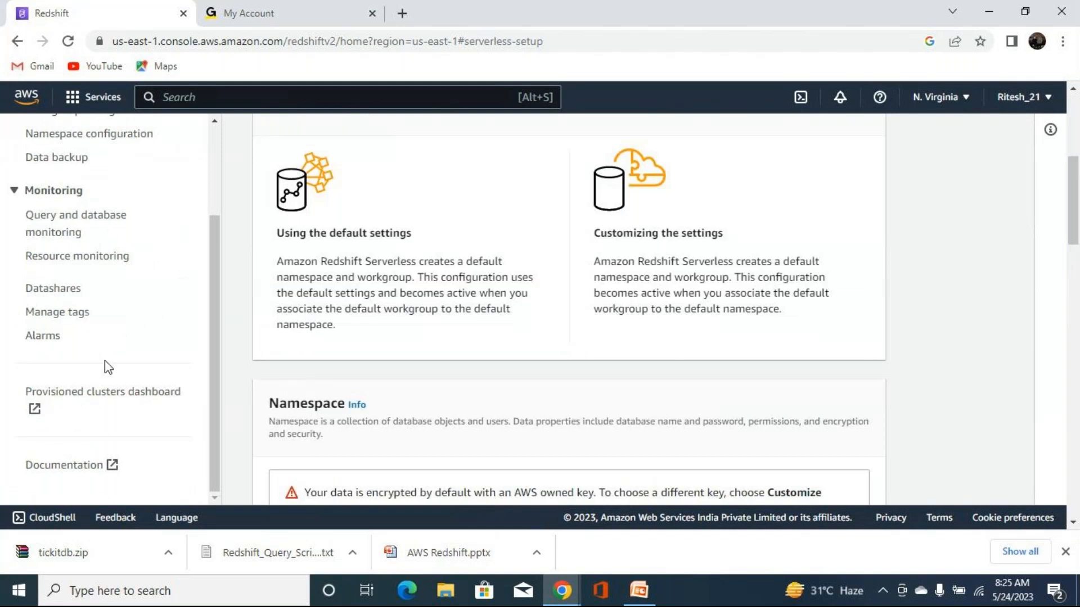
left_click(90, 394)
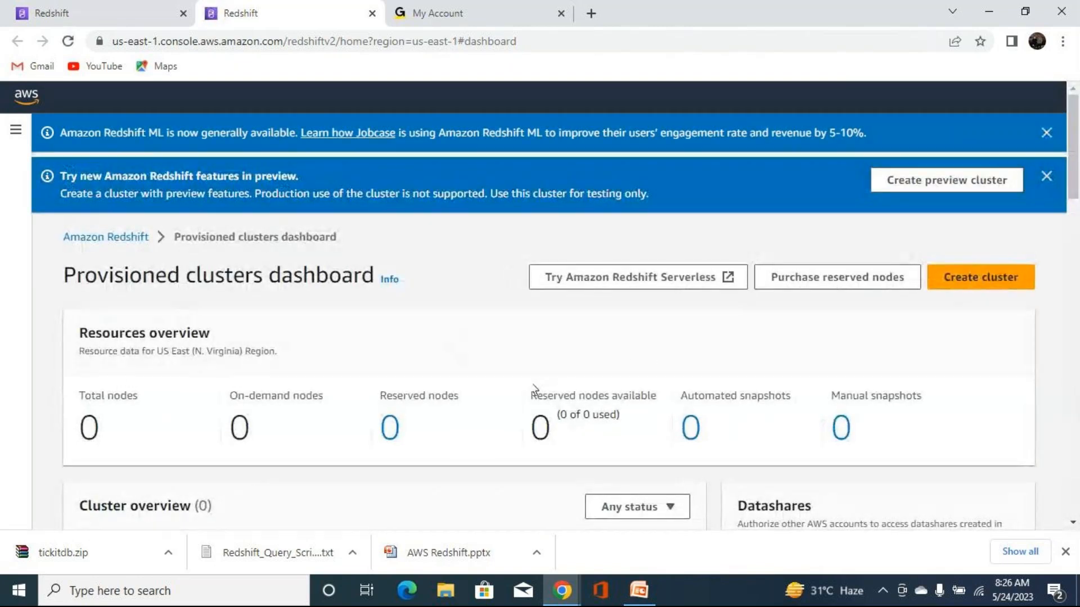
scroll(537, 388, "down", 4)
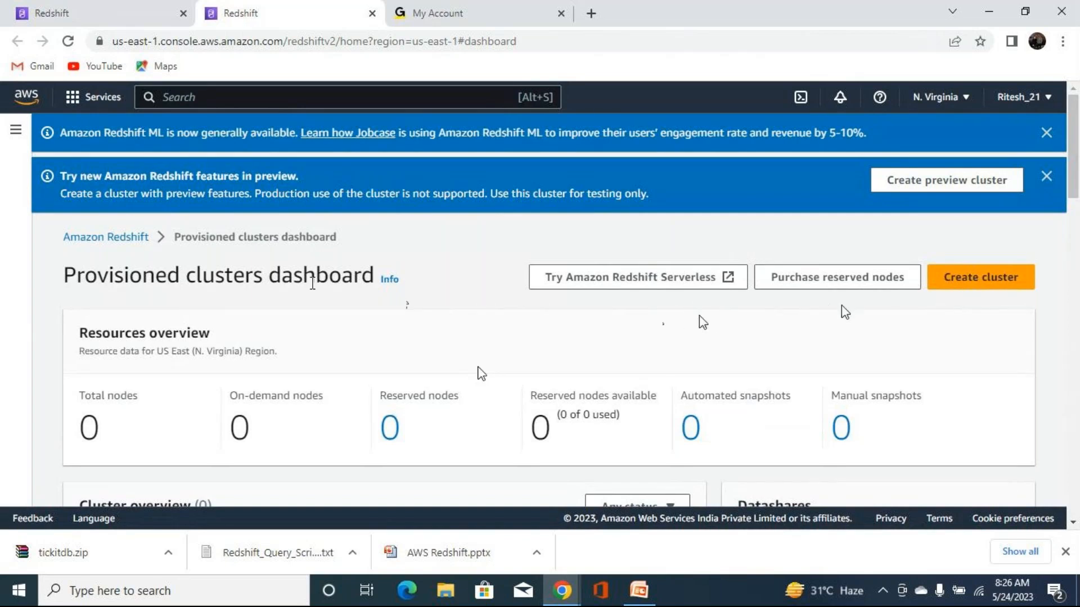
scroll(729, 371, "down", 3)
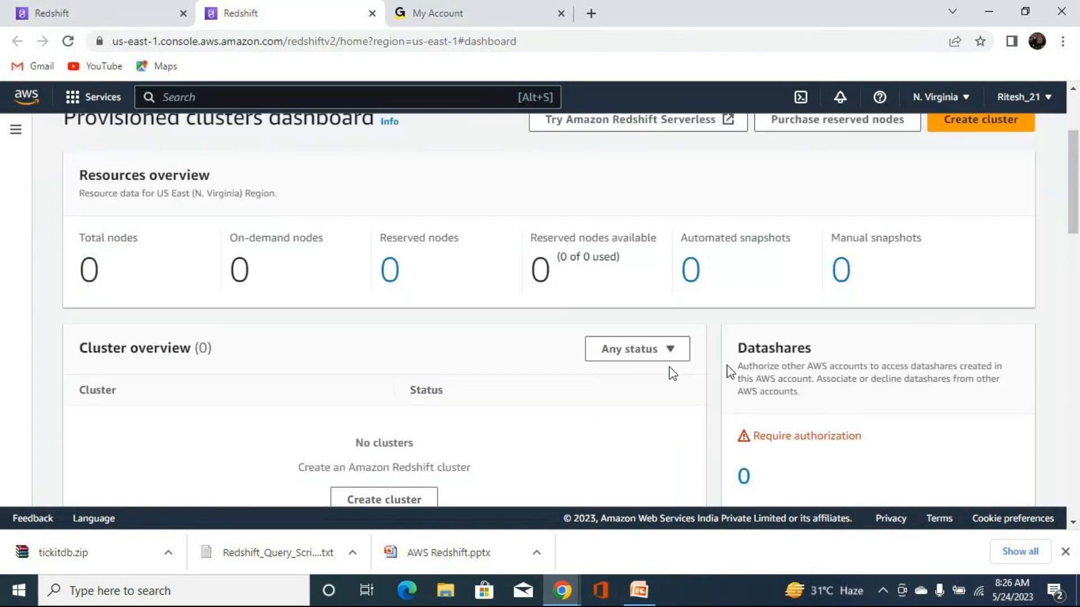
scroll(703, 337, "down", 15)
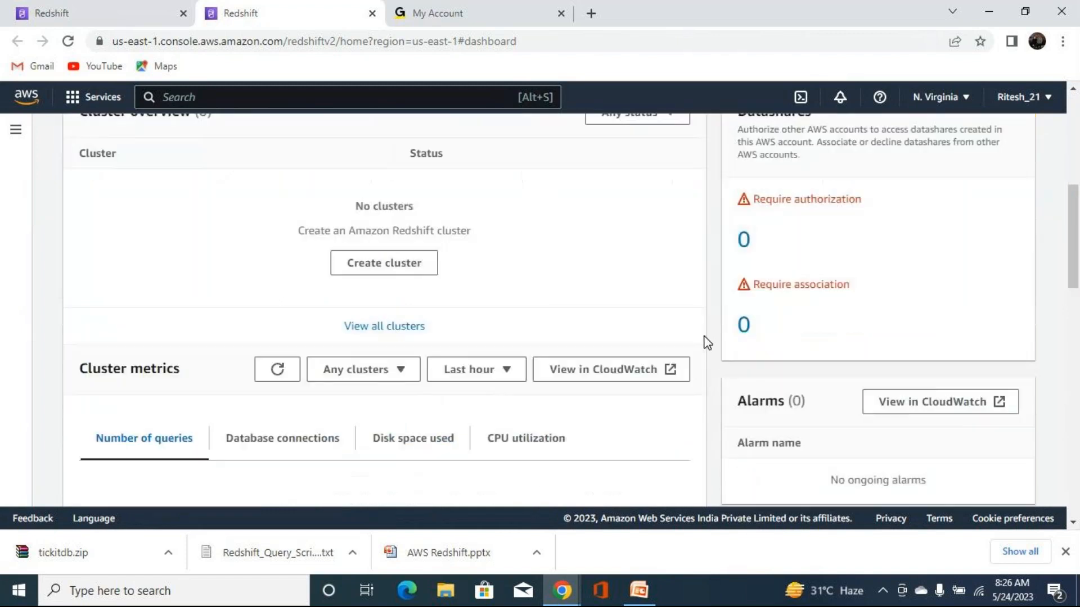
scroll(707, 343, "down", 4)
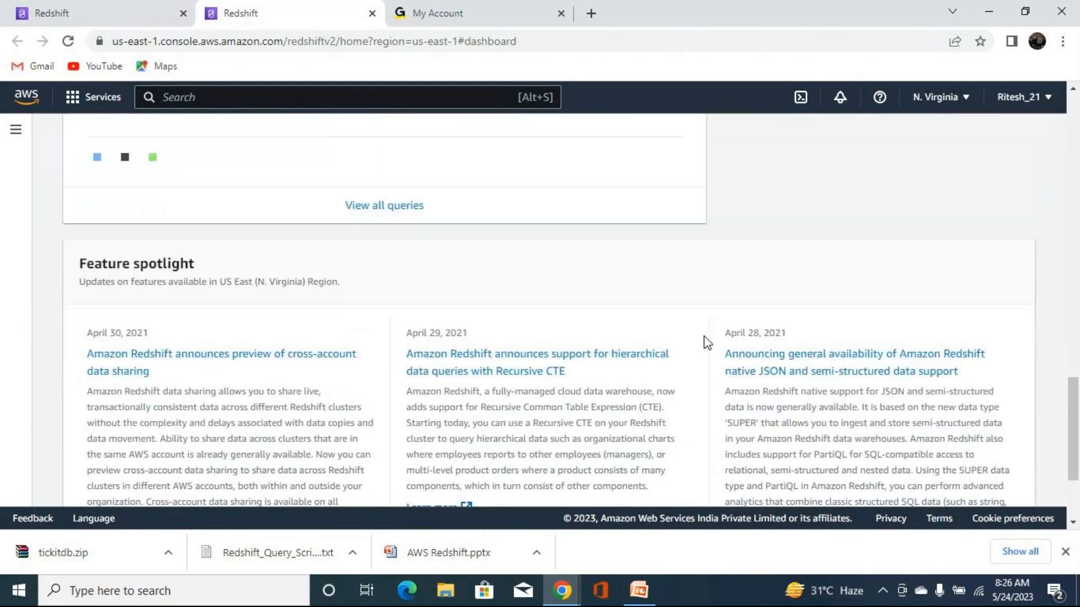
scroll(707, 343, "up", 20)
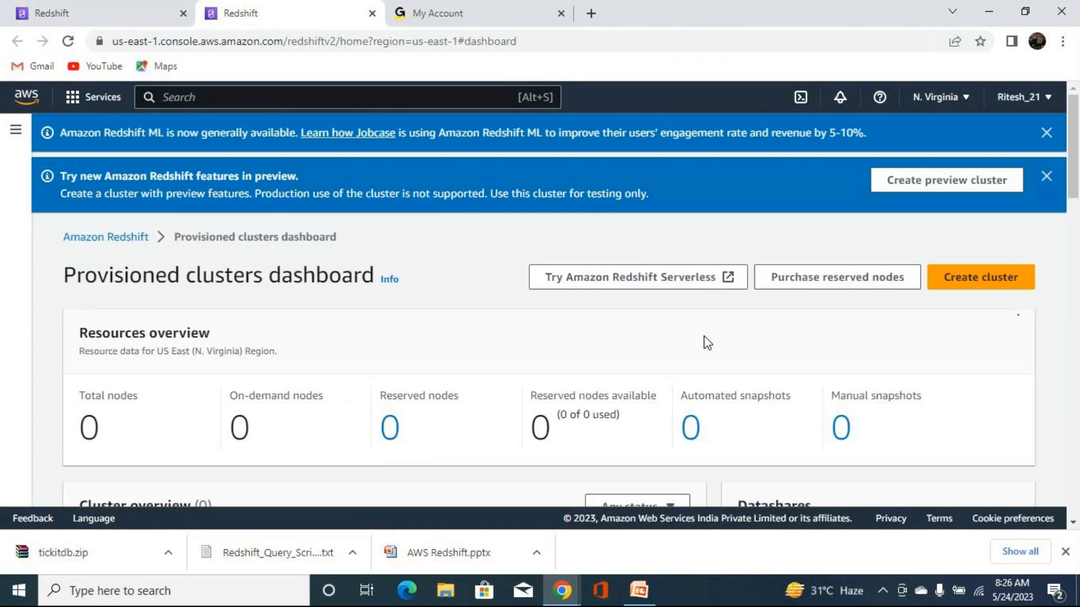
Start creating a new Redshift cluster.
left_click(1005, 287)
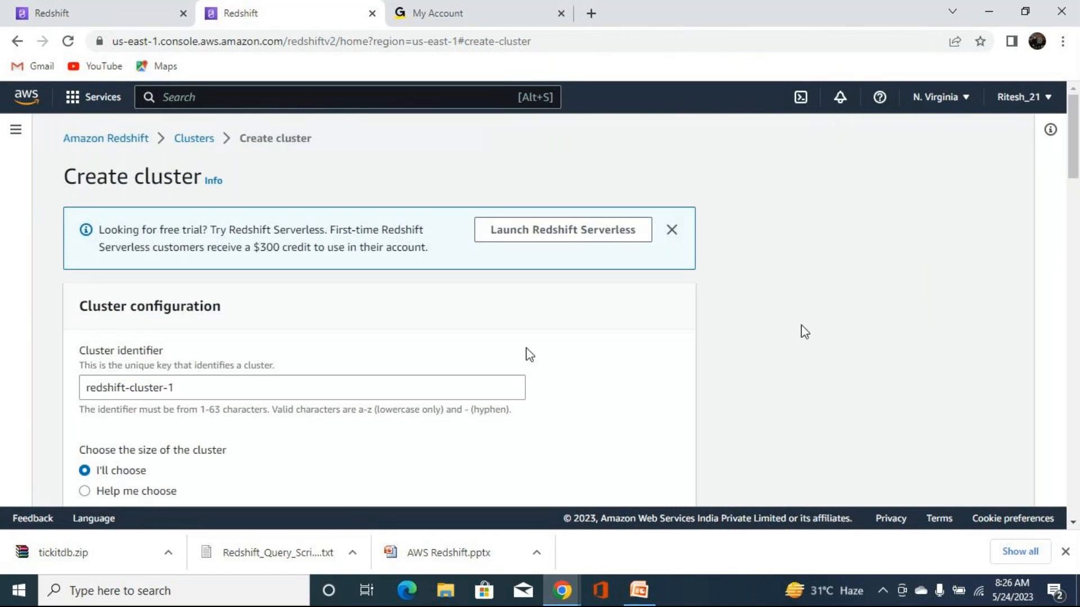
scroll(803, 330, "down", 1)
scroll(528, 354, "down", 3)
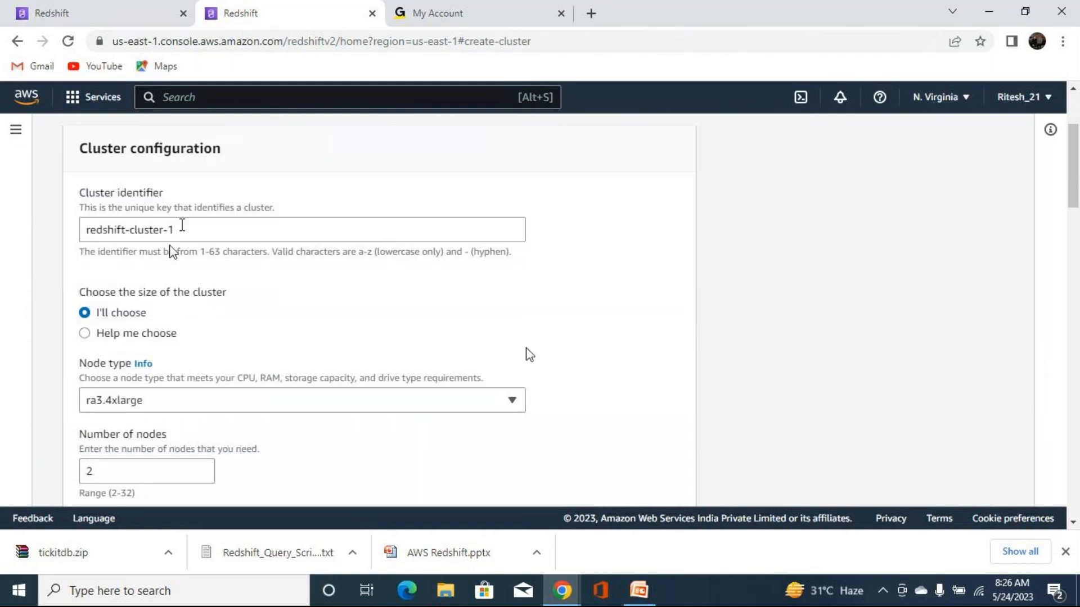
Set the cluster identifier to virajetechjobinfo-redshift-cluster and choose Help me choose for sizing.
left_click(123, 231)
type("virajetech")
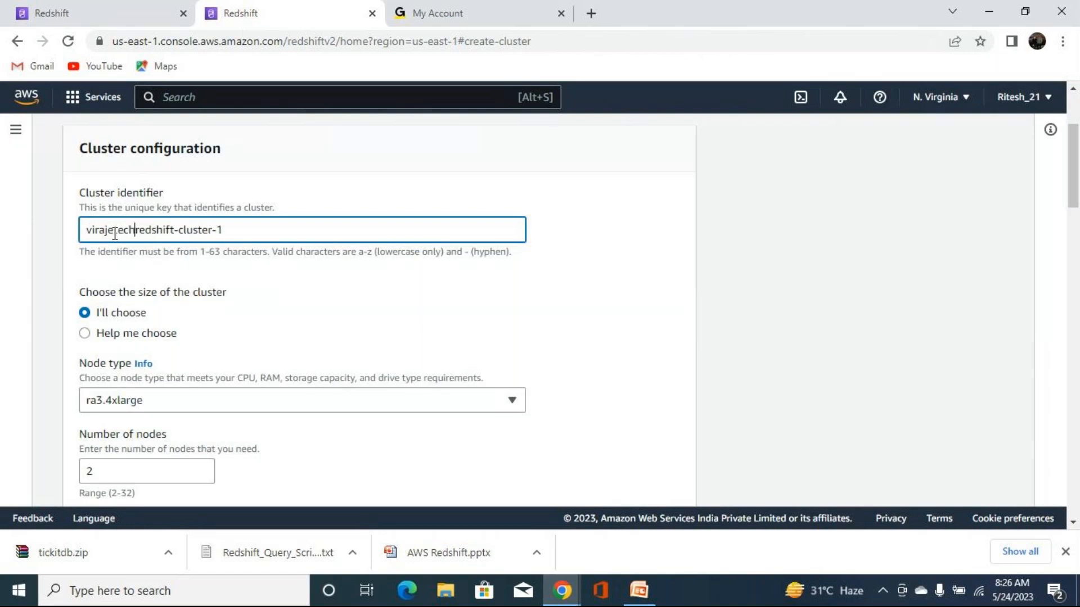
type("-")
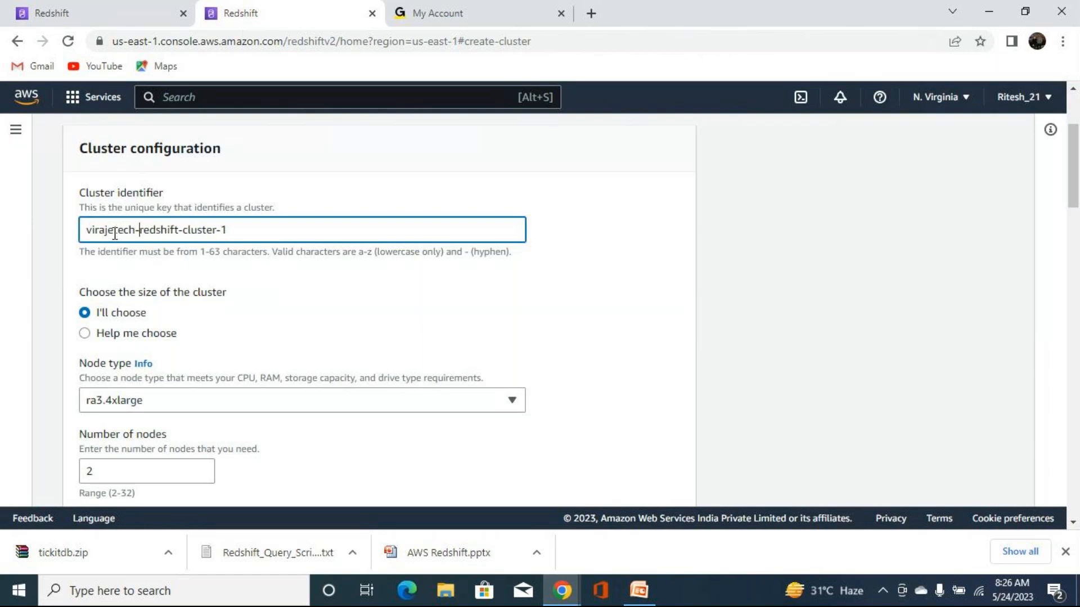
left_click(232, 233)
key("BackSpace")
key("BackSpace")
key("BackSpace")
type("r")
key("Left")
key("Left")
key("Left")
key("Left")
key("Left")
key("Left")
key("Left")
key("Left")
type("jobinf")
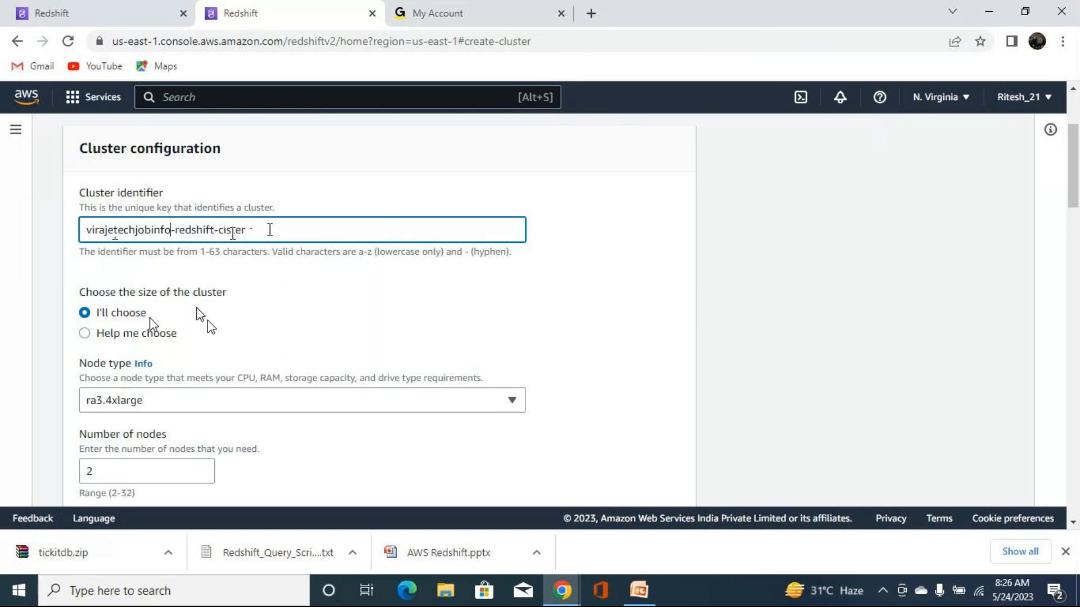
left_click(85, 336)
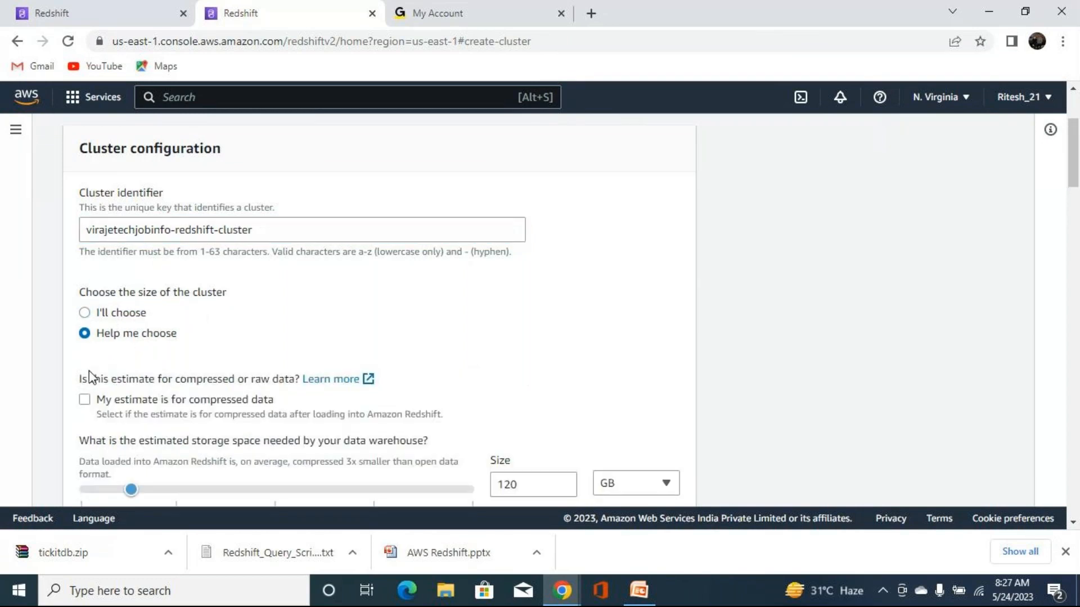
Try the storage slider and switch the storage unit between TB and PB.
scroll(387, 348, "down", 3)
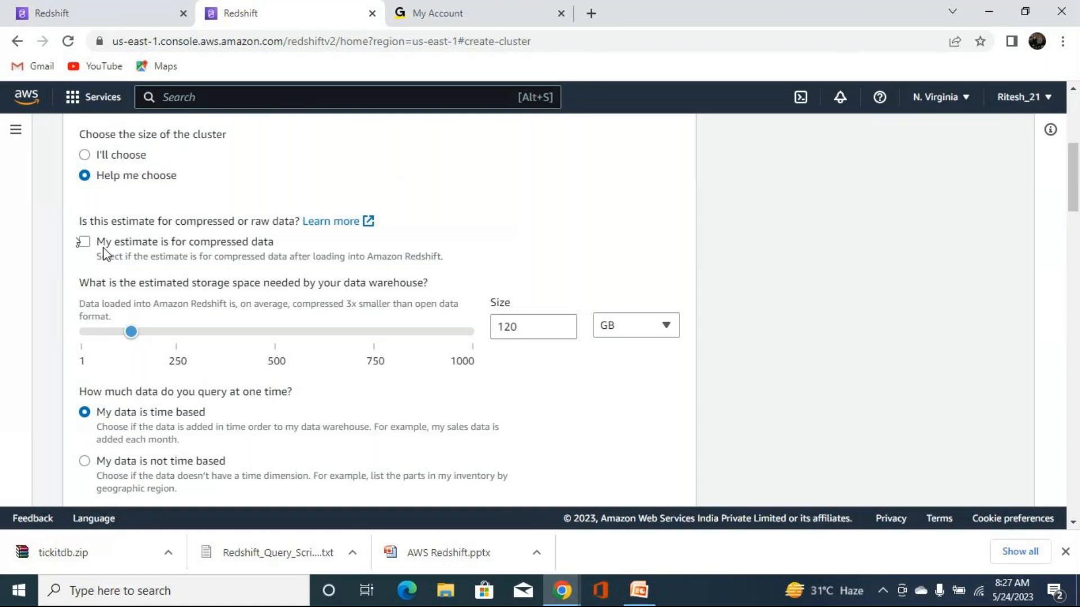
key("space")
left_click_drag(131, 332, 476, 335)
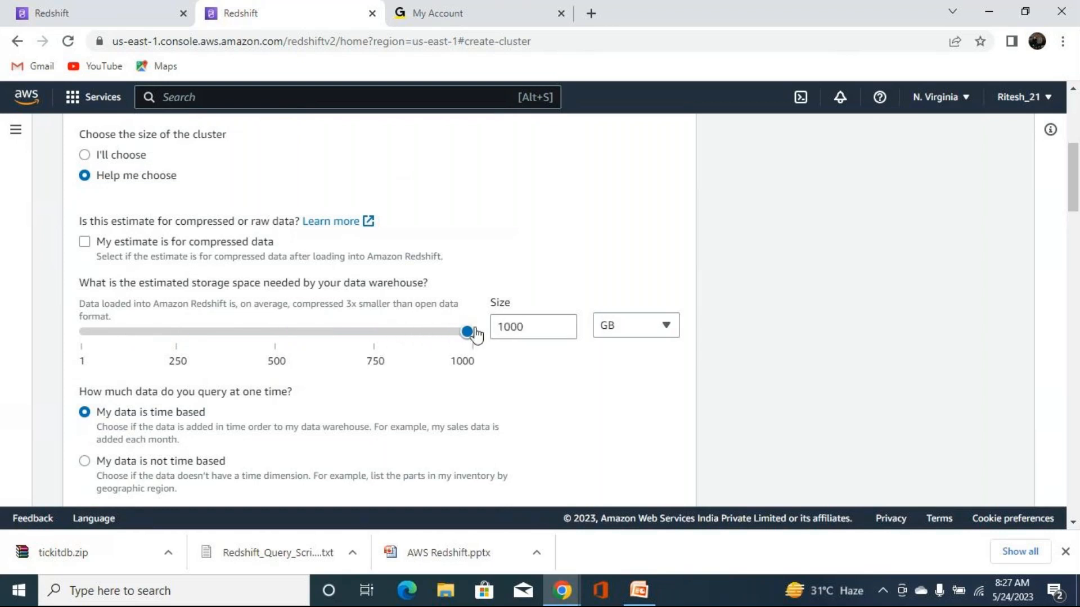
left_click(667, 330)
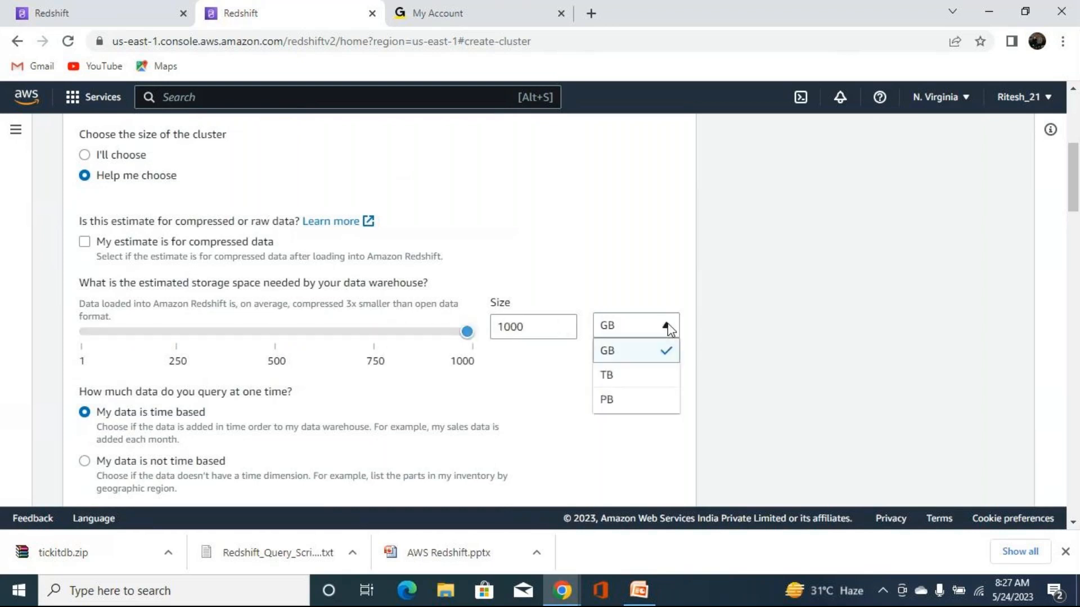
left_click(644, 375)
left_click(663, 332)
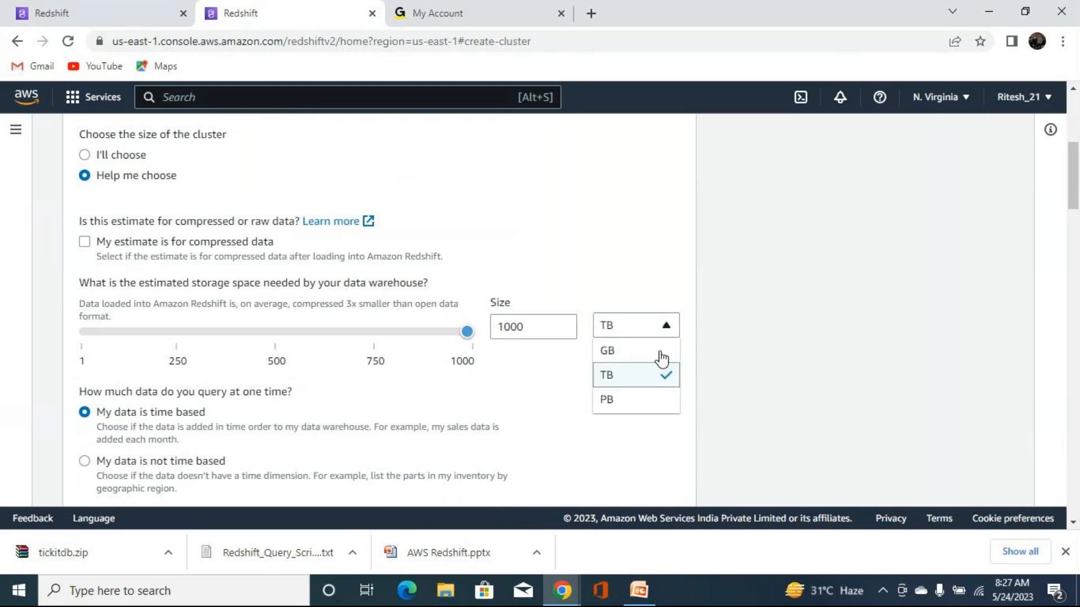
left_click(656, 400)
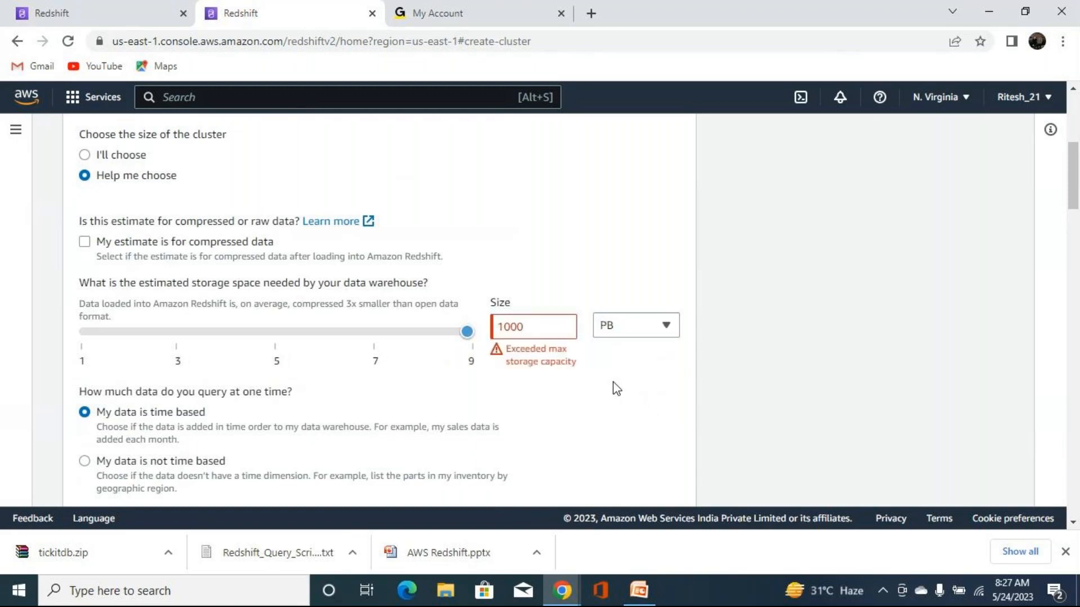
left_click(667, 328)
left_click(557, 328)
key("BackSpace")
key("BackSpace")
key("BackSpace")
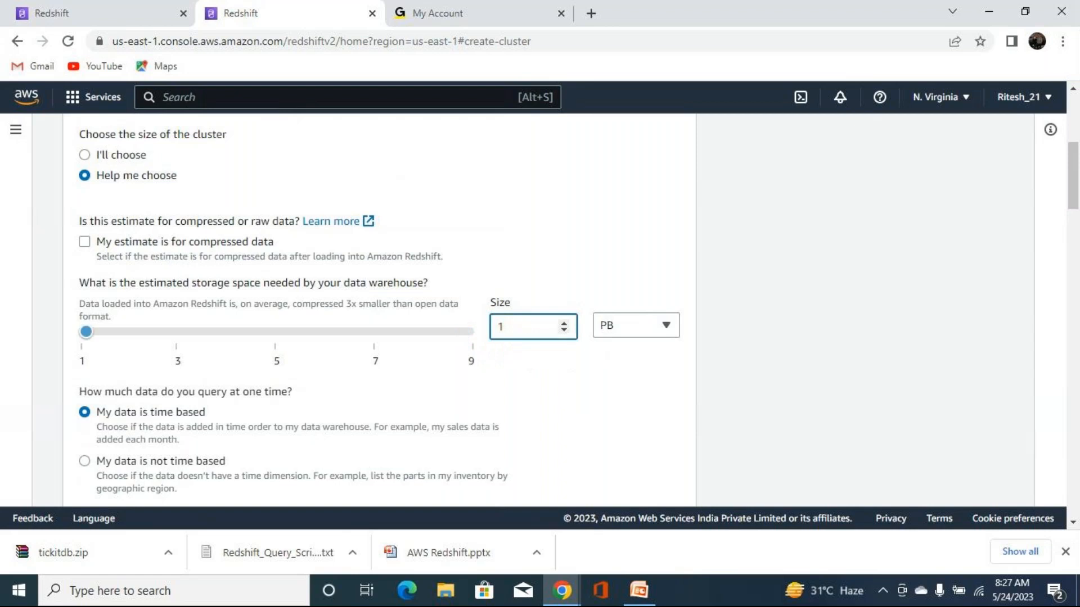
left_click(623, 371)
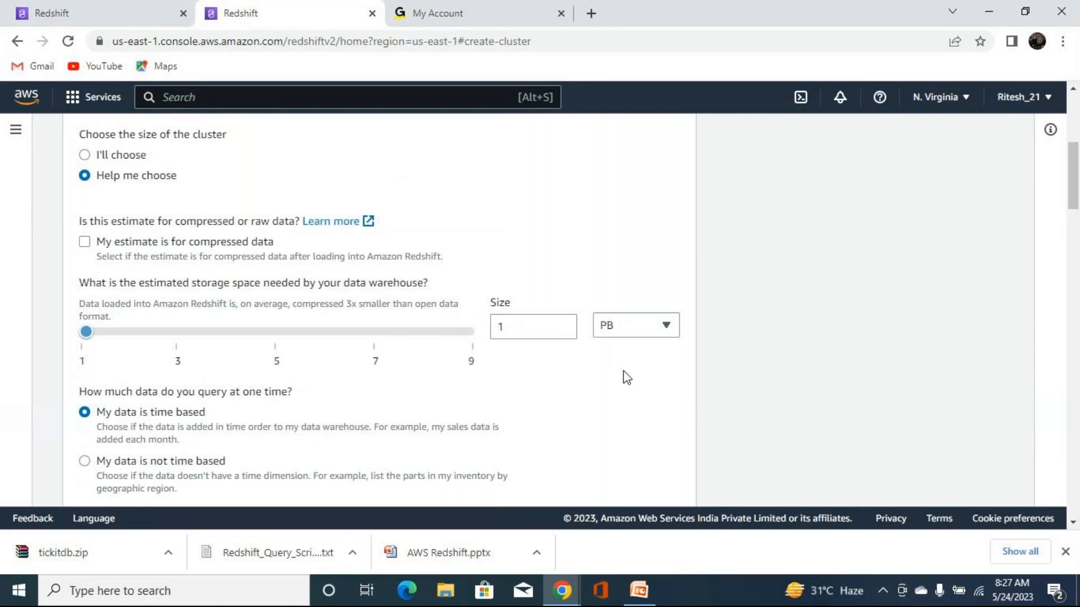
Set the estimated storage to 100 GB.
left_click(669, 336)
left_click(639, 351)
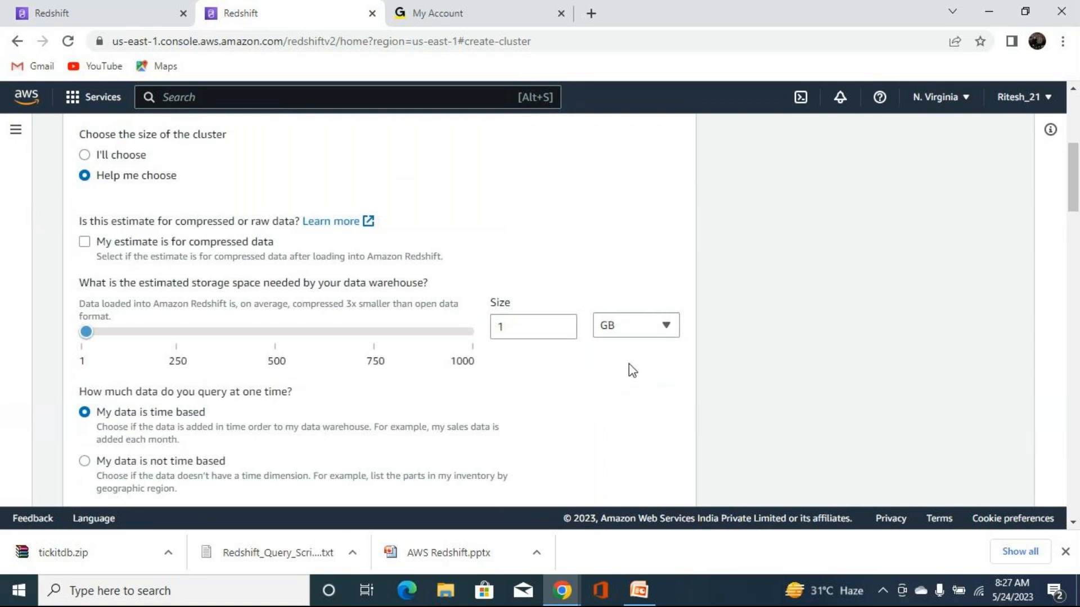
left_click(517, 329)
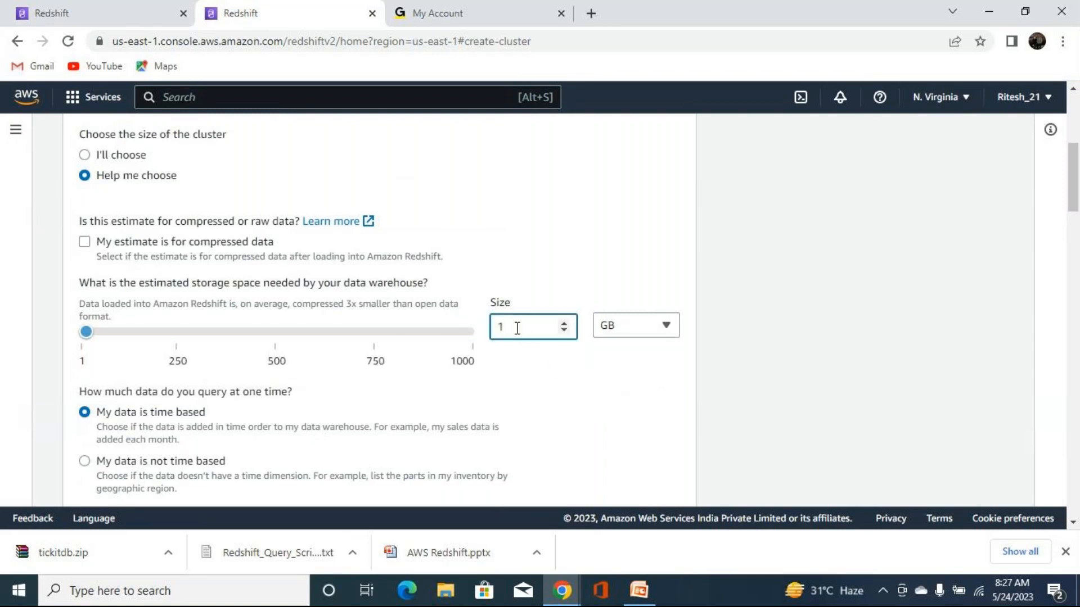
type("00")
left_click(630, 413)
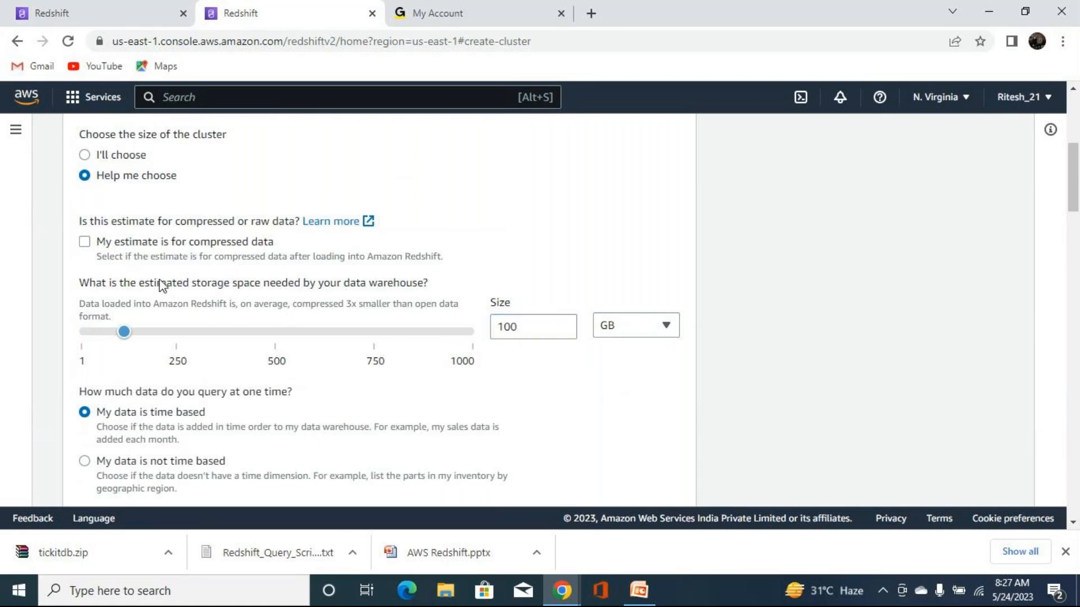
Mark the data as not time based and review the suggested cluster size.
scroll(200, 277, "down", 3)
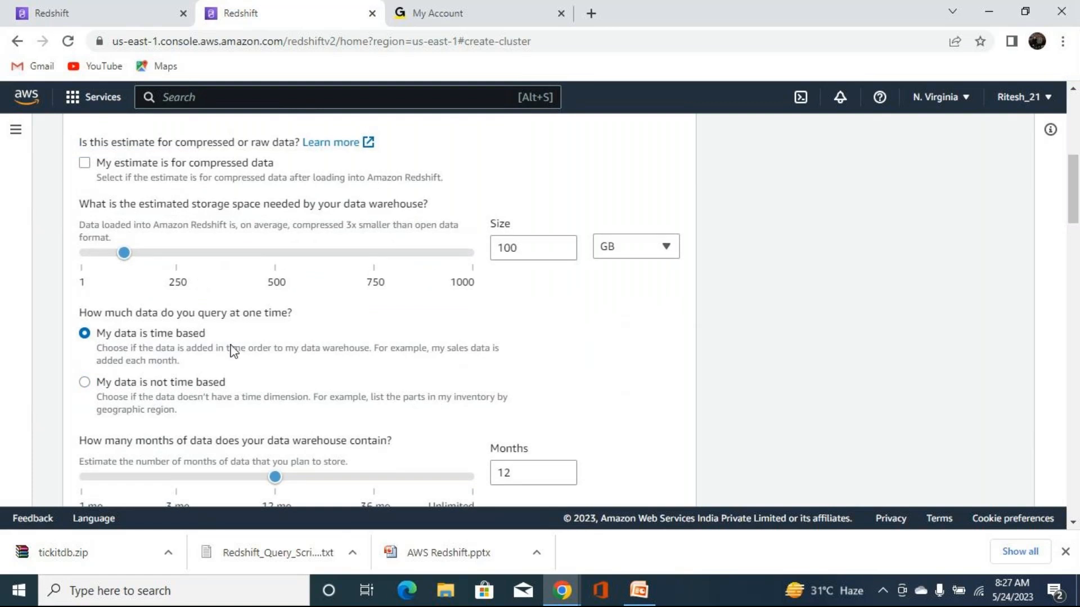
scroll(171, 386, "down", 3)
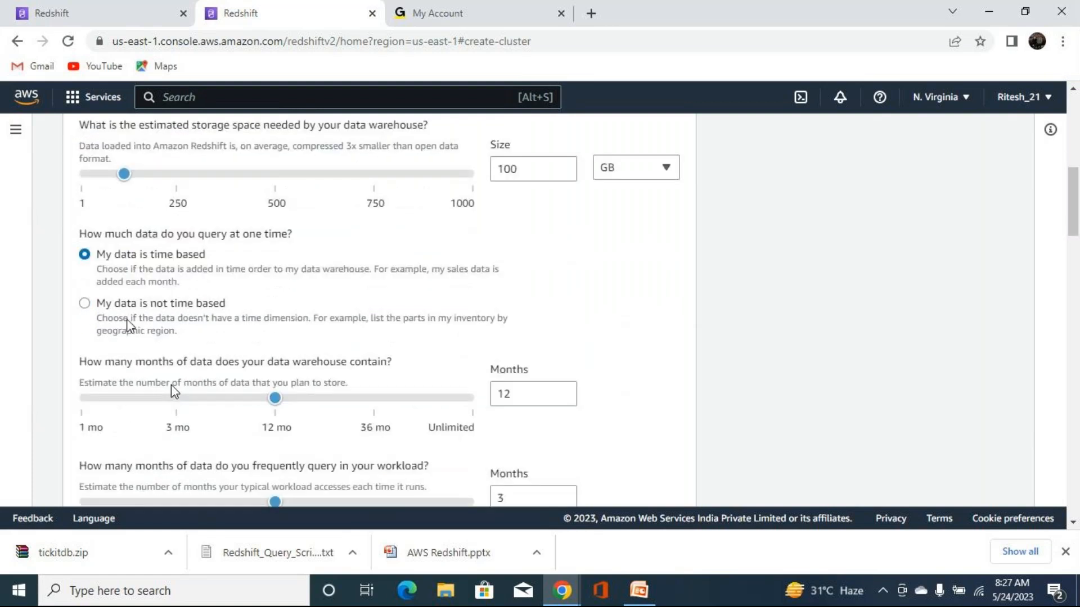
left_click(85, 304)
scroll(272, 306, "down", 3)
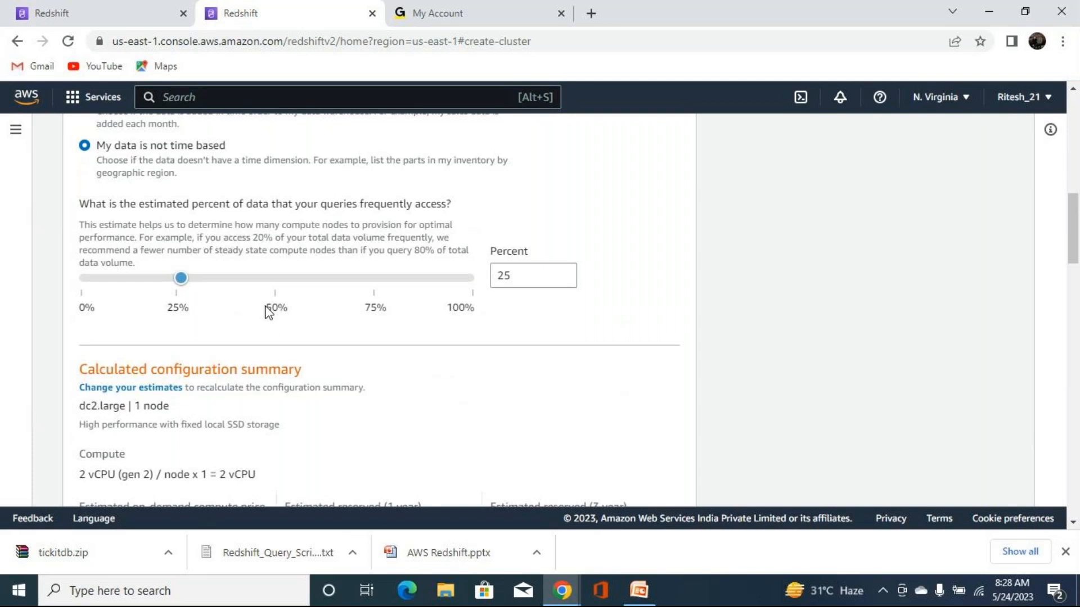
scroll(269, 312, "down", 1)
scroll(265, 306, "up", 4)
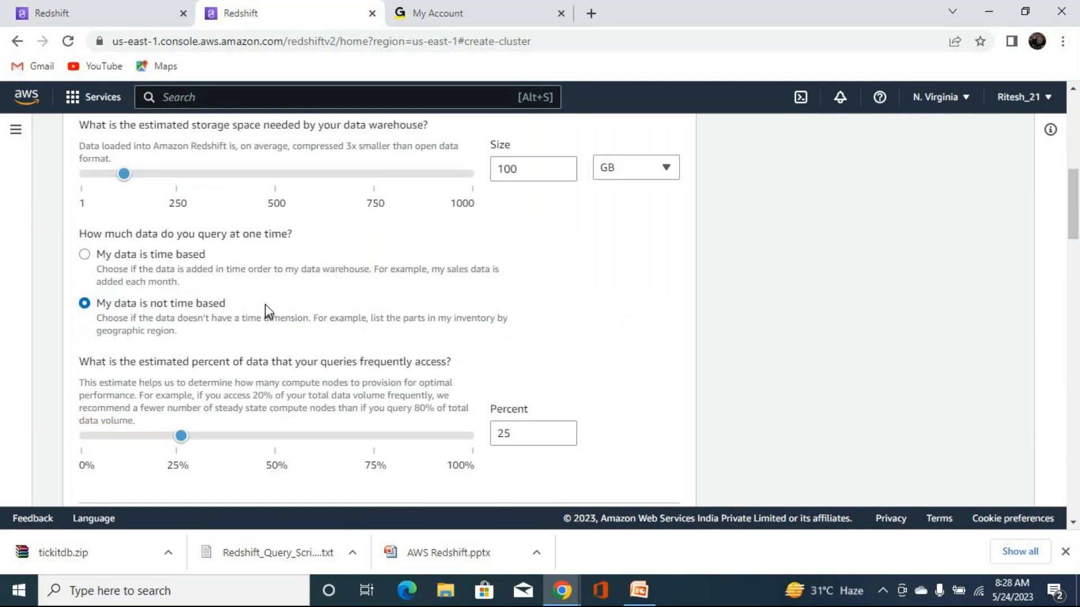
scroll(265, 303, "up", 2)
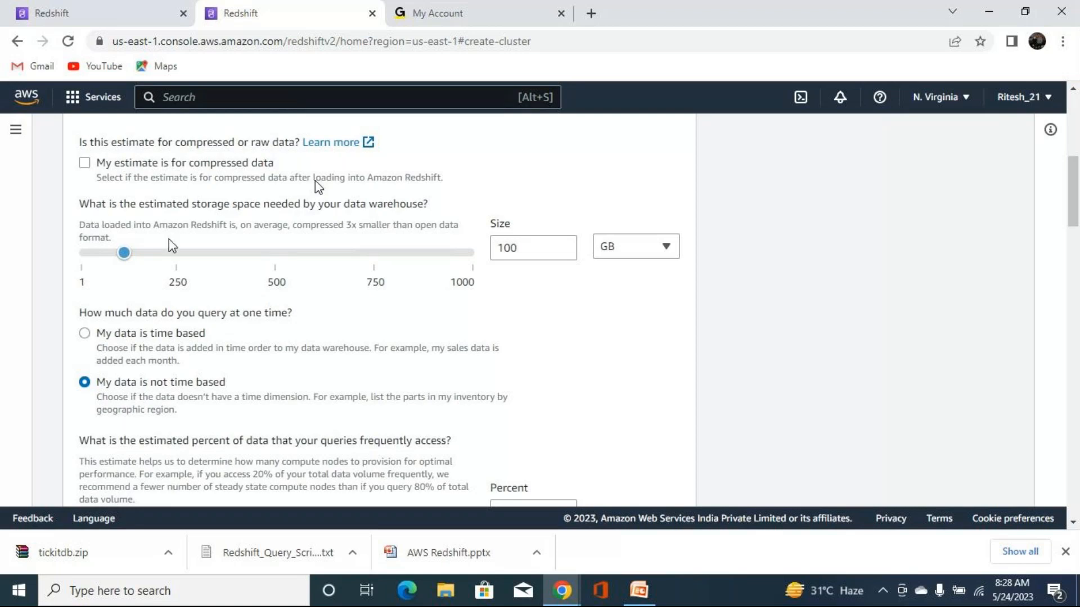
scroll(211, 318, "up", 5)
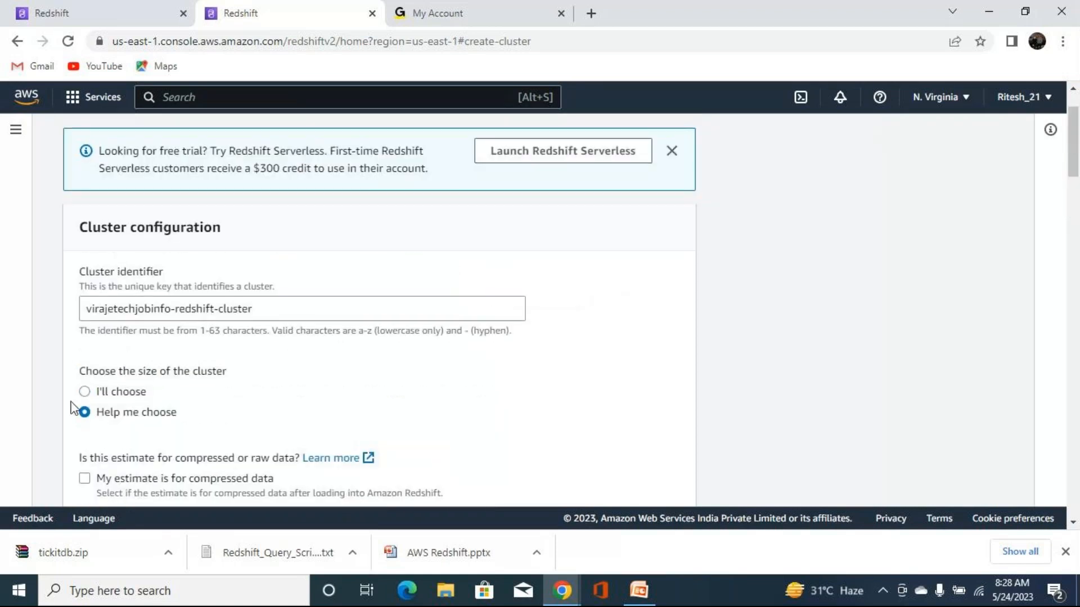
Choose the cluster size manually, keeping one dc2.large node.
left_click(84, 391)
scroll(280, 375, "down", 2)
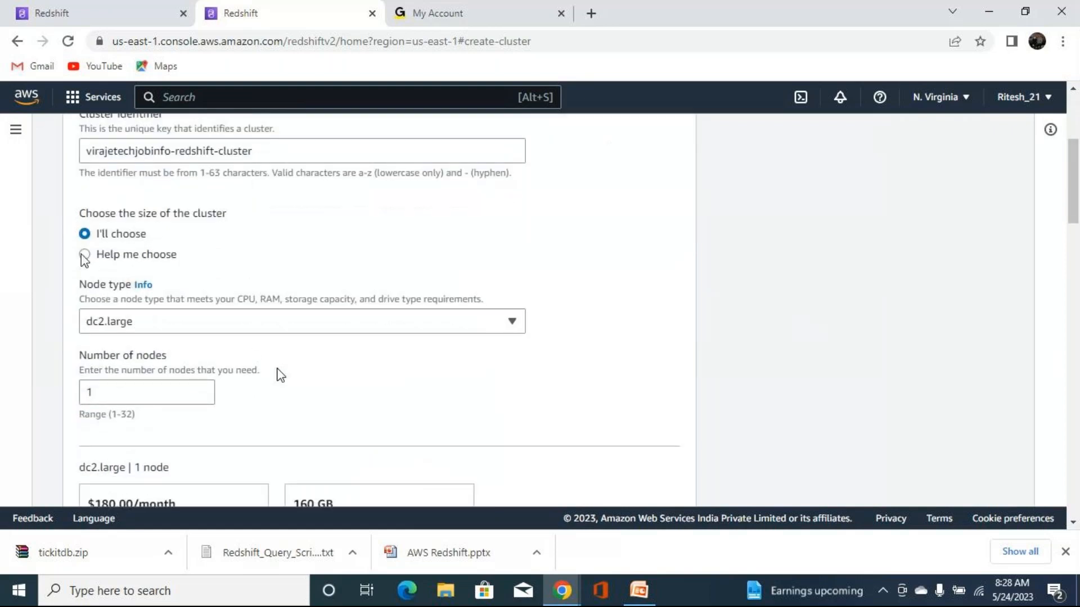
left_click(84, 255)
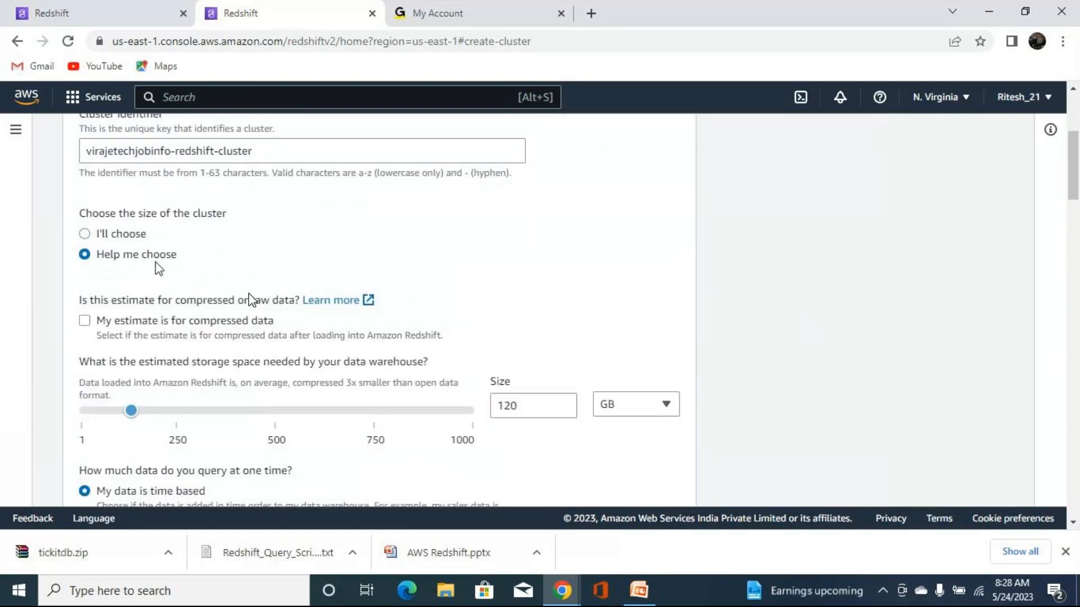
left_click(84, 234)
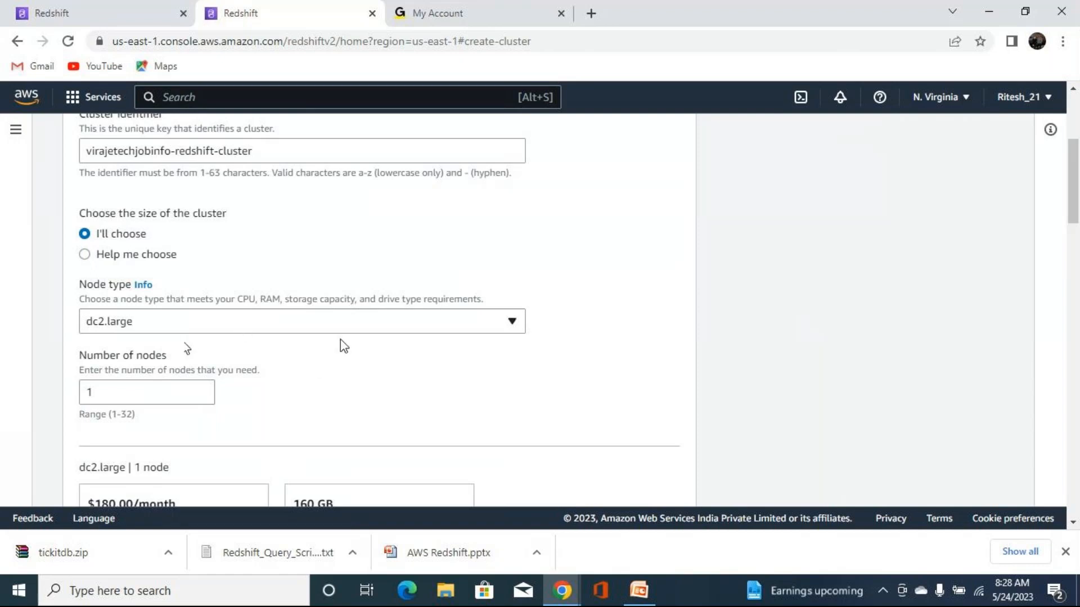
Browse the other node types and close the list with dc2.large still selected.
left_click(511, 322)
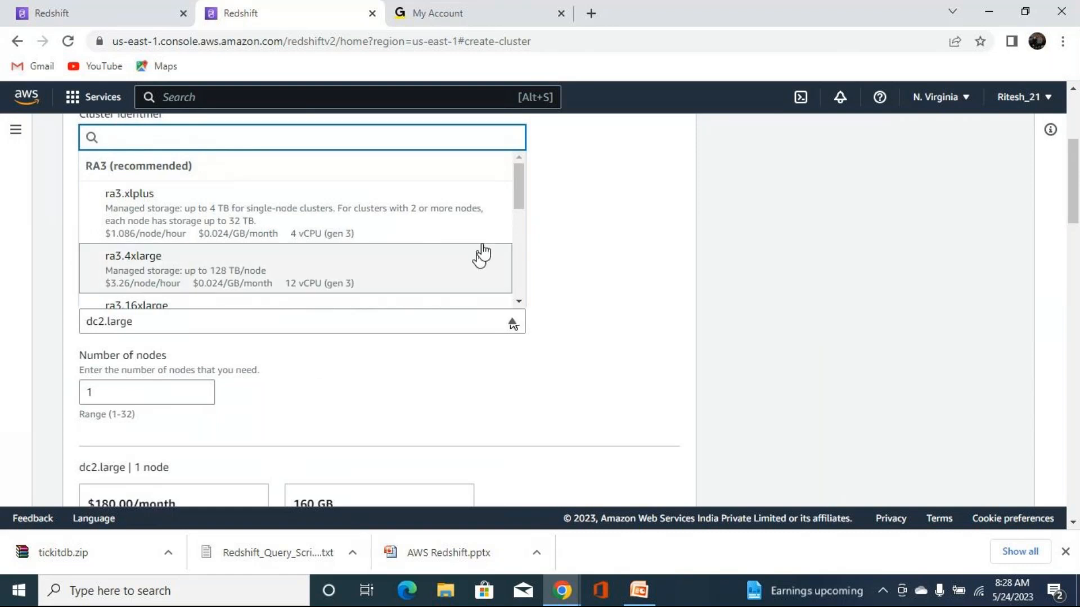
mouse_move(515, 200)
left_mouse_down()
mouse_move(527, 297)
mouse_move(525, 198)
left_mouse_up()
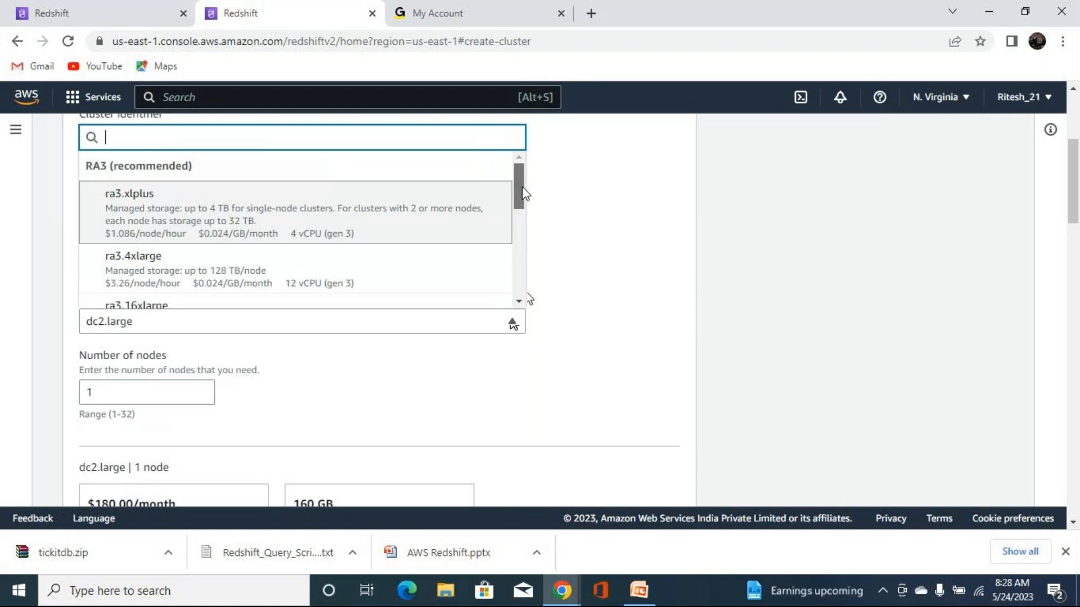
left_click_drag(521, 212, 585, 212)
left_click(611, 229)
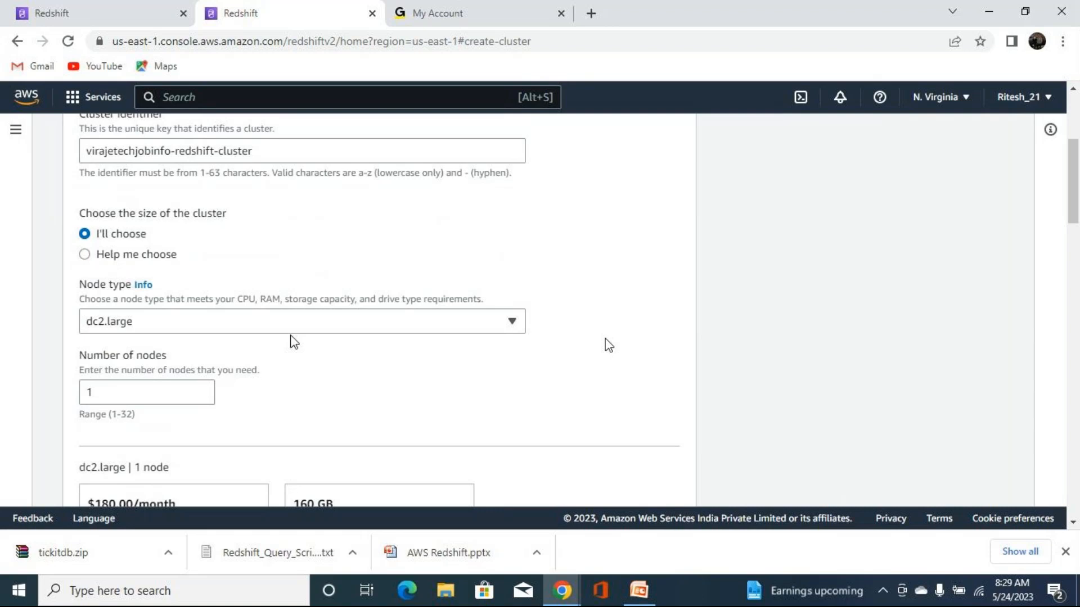
Change the number of nodes from 1 to 2.
scroll(592, 350, "down", 3)
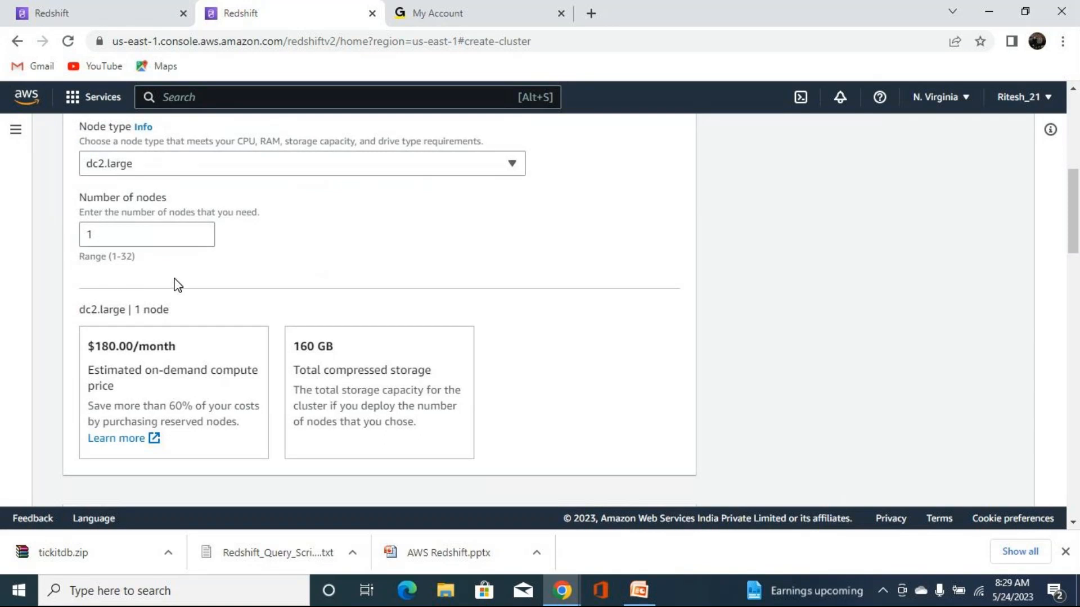
left_click(124, 235)
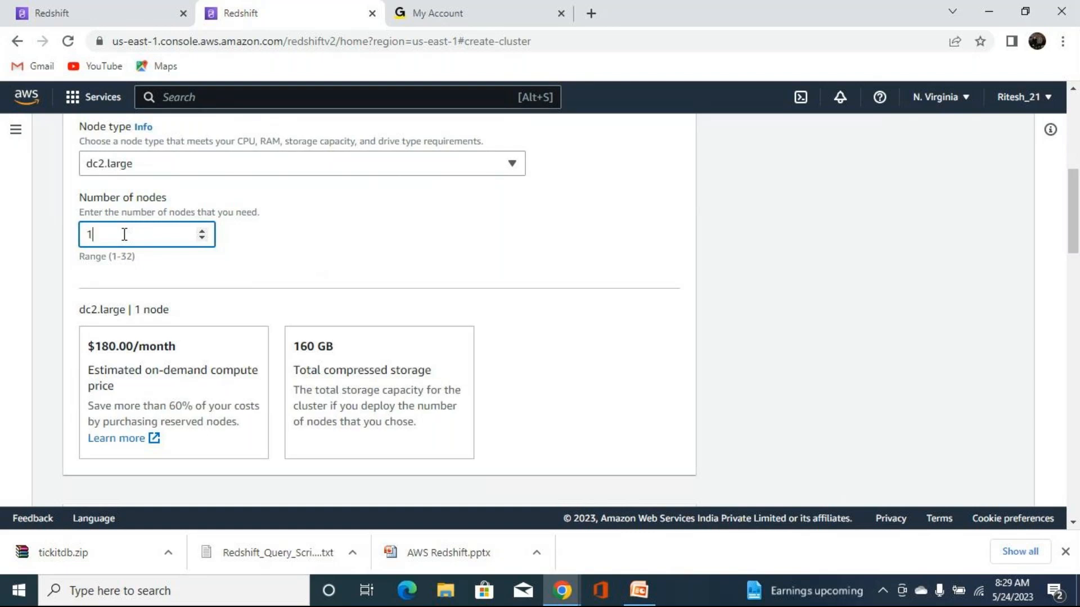
key("BackSpace")
type("0")
key("BackSpace")
type("2")
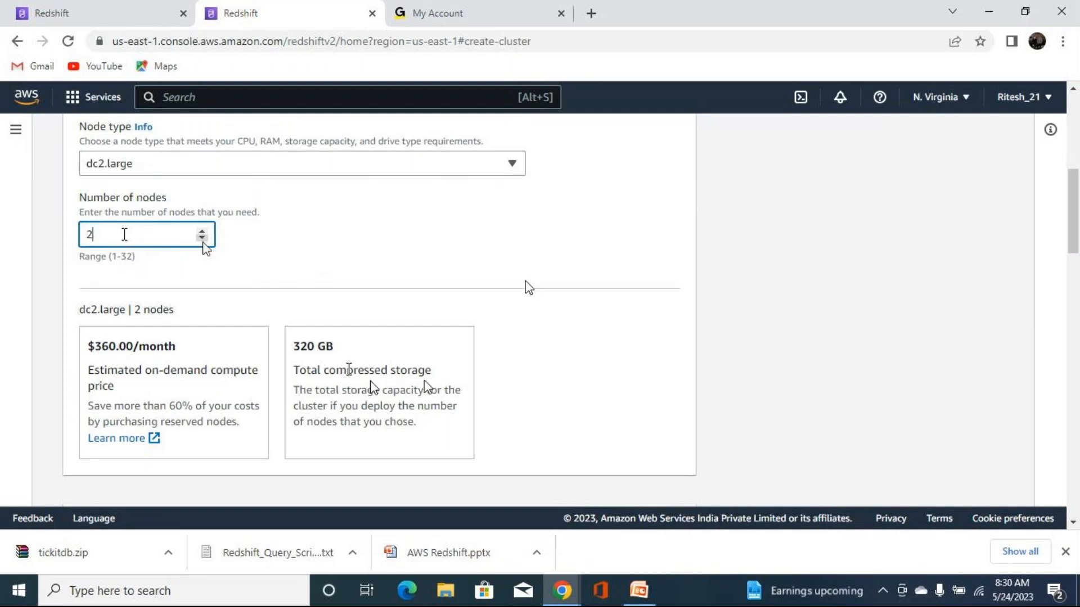
Use the spinner arrows to drop to 1 node and back to 2 ($360.00/month, 320 GB).
left_click(202, 238)
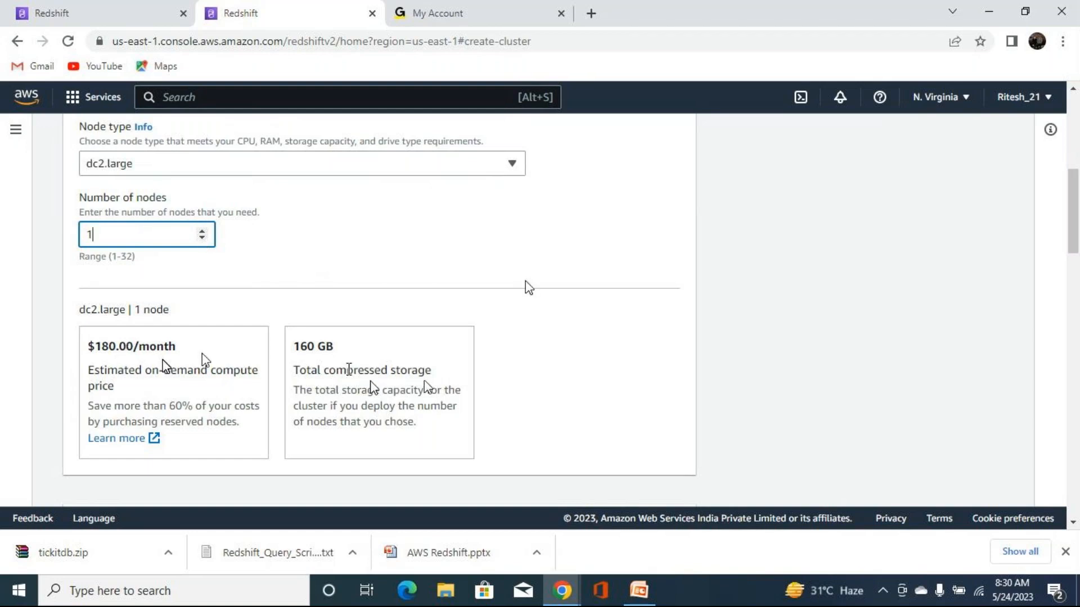
scroll(376, 267, "up", 3)
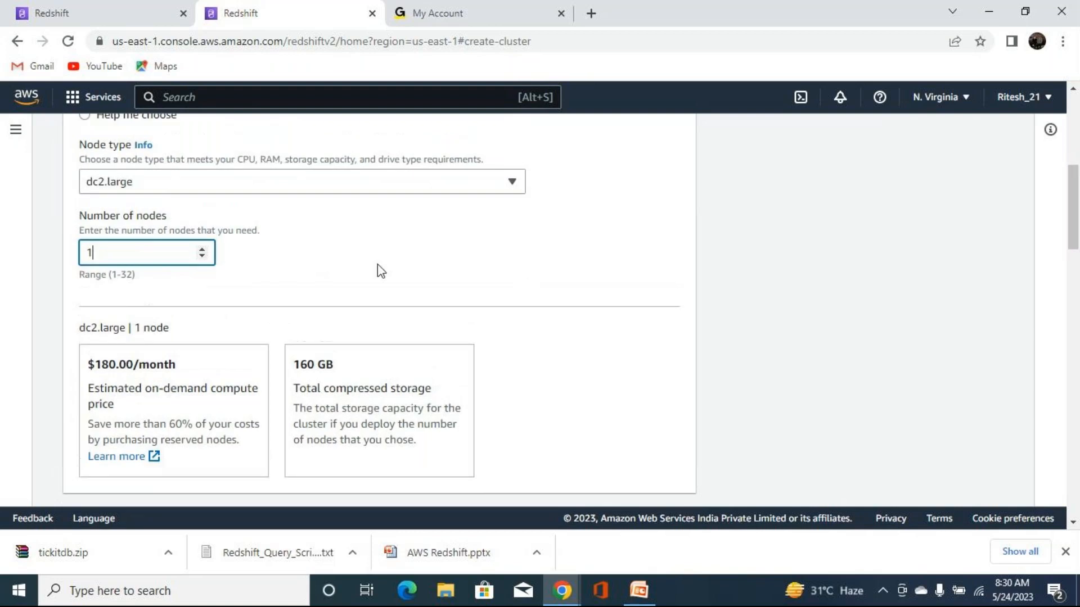
scroll(376, 274, "up", 1)
scroll(376, 275, "down", 5)
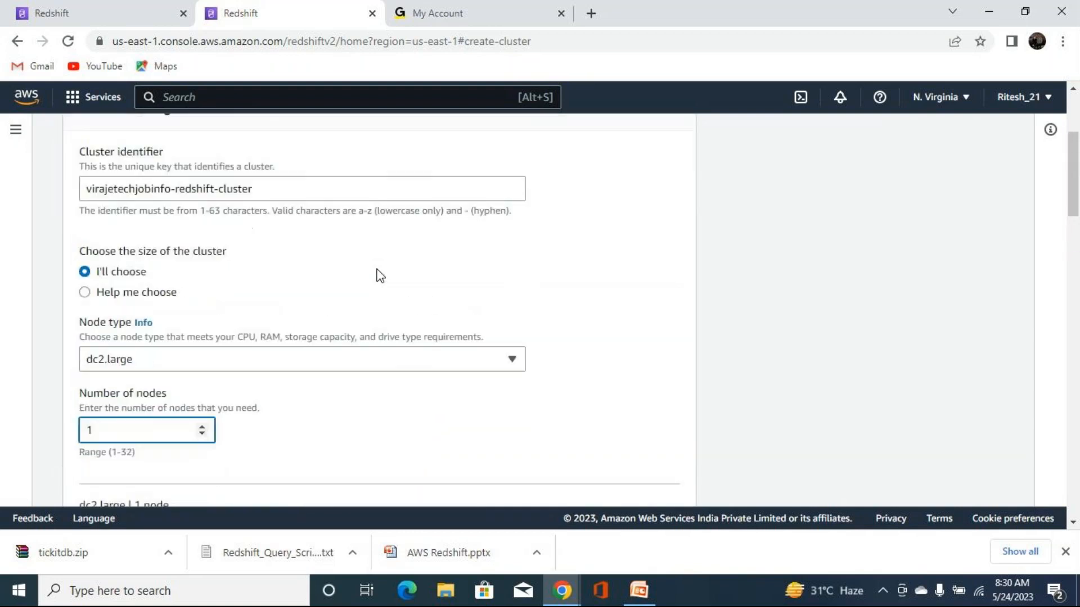
scroll(378, 267, "down", 4)
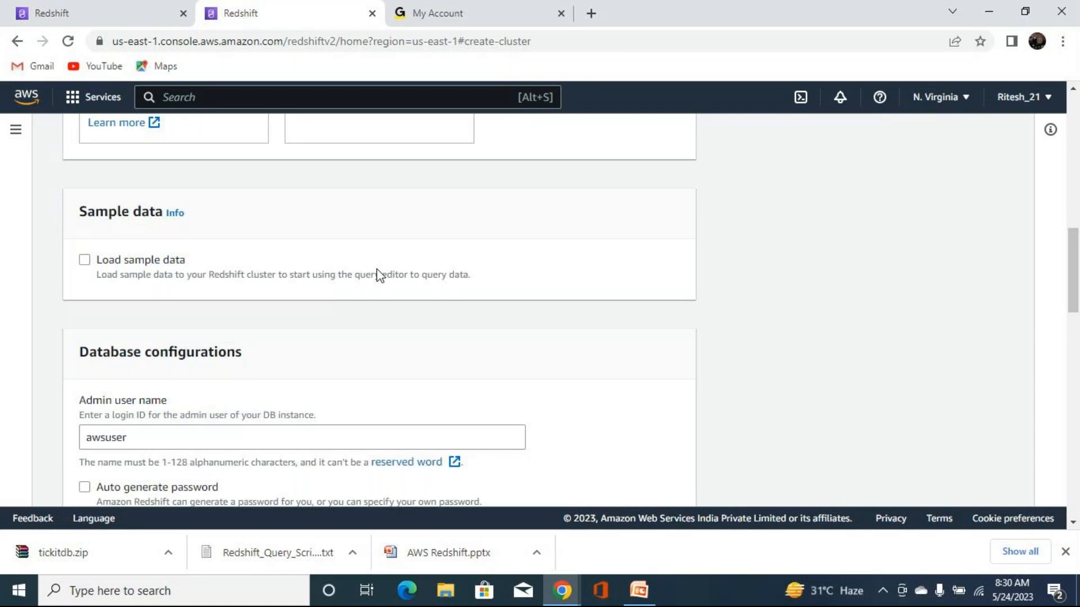
scroll(270, 244, "up", 3)
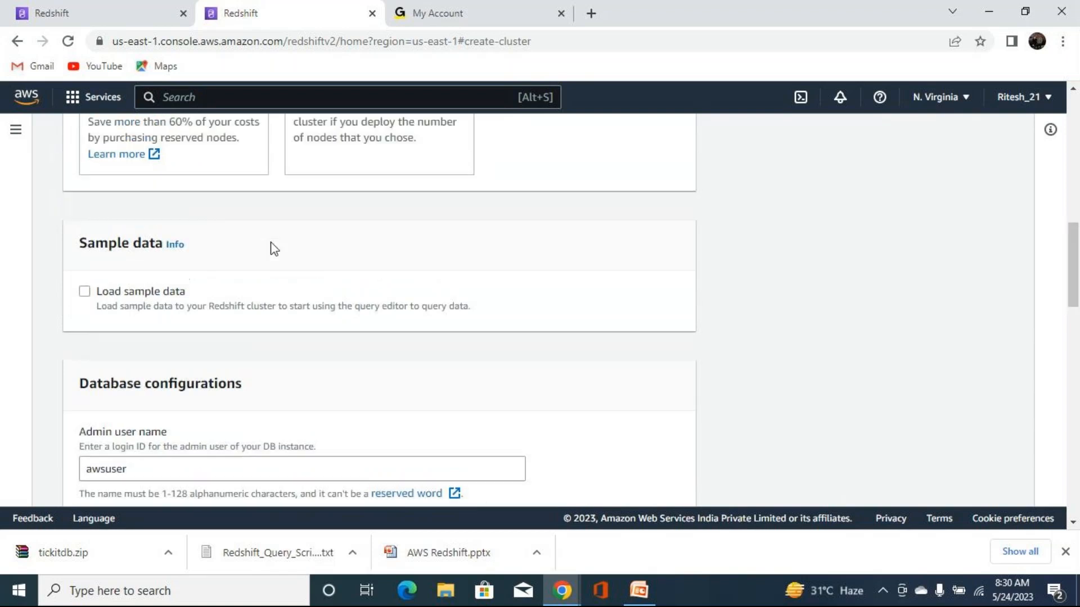
scroll(243, 281, "up", 1)
left_click(202, 152)
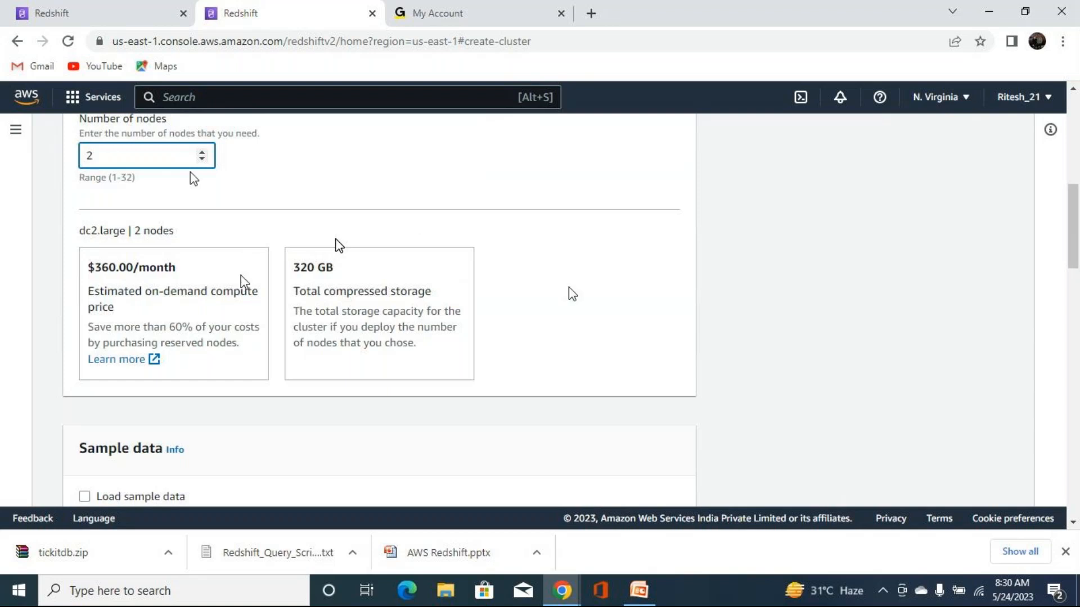
scroll(568, 289, "down", 2)
scroll(603, 320, "down", 2)
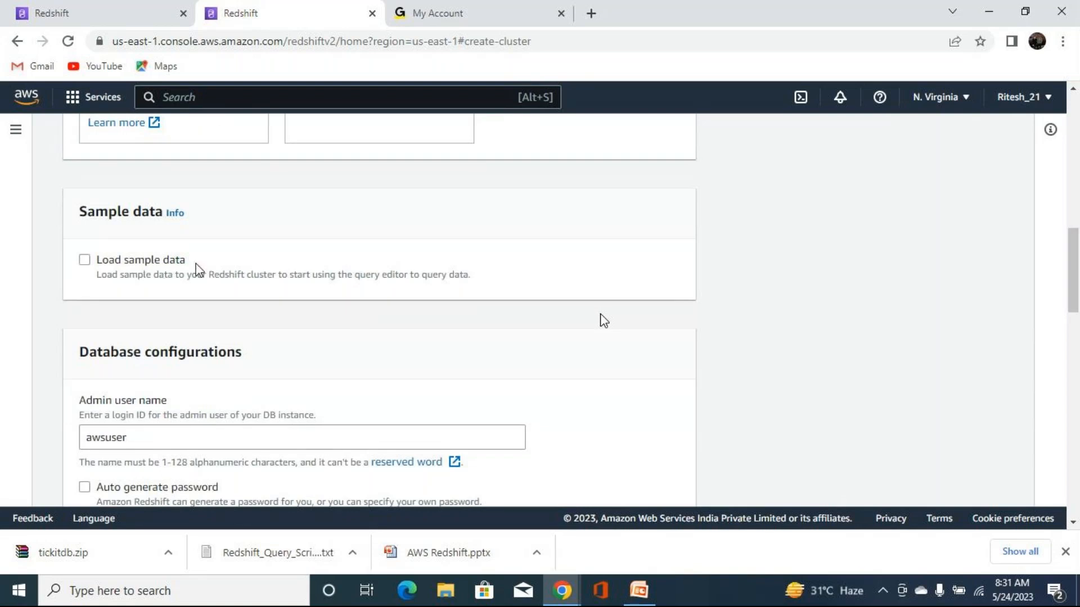
left_click(85, 260)
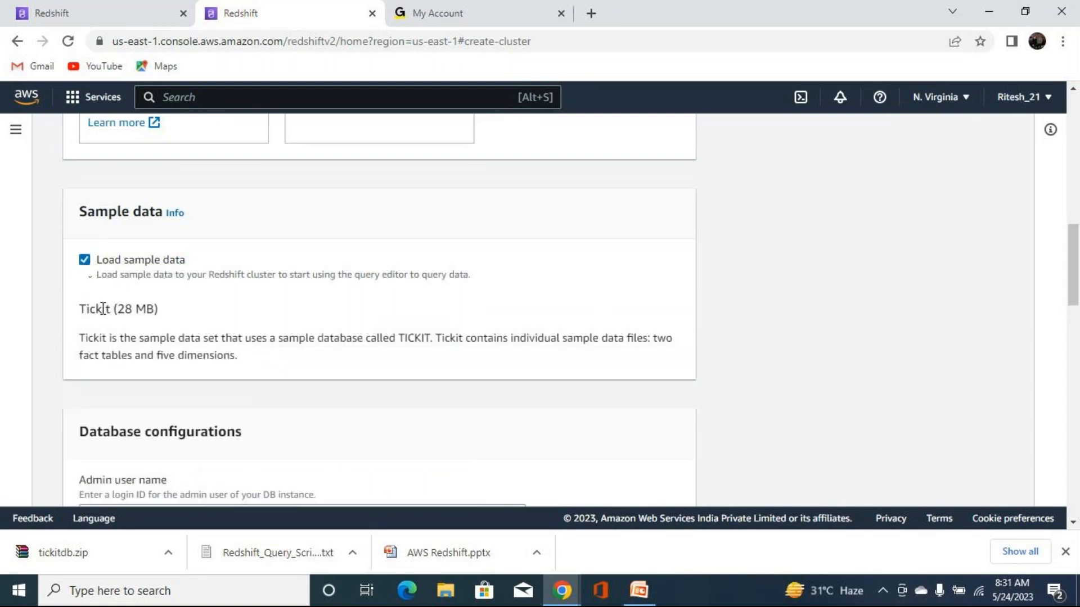
left_click(84, 260)
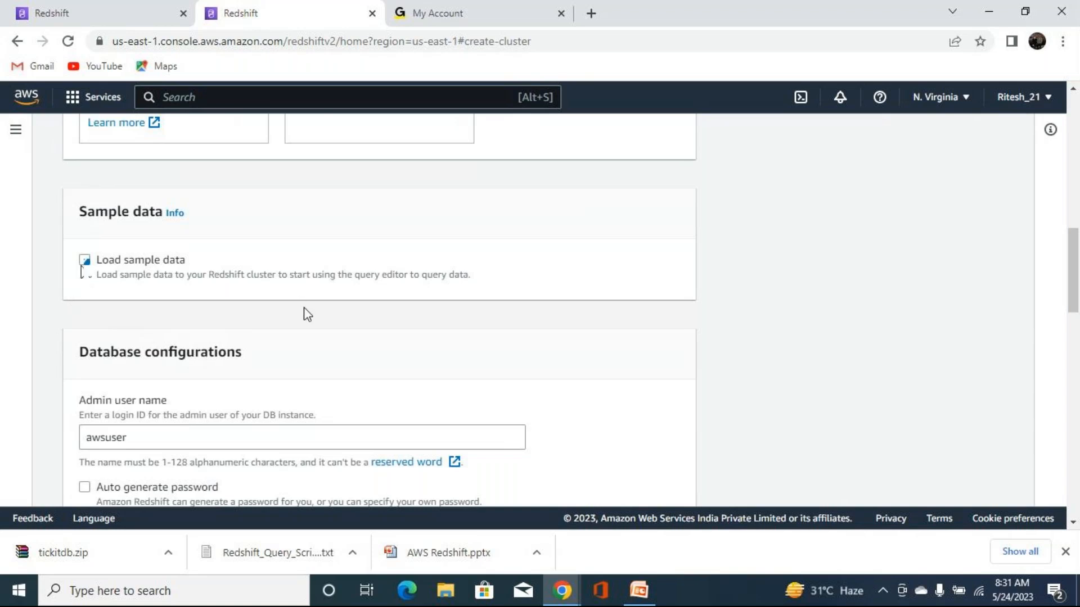
scroll(304, 307, "down", 3)
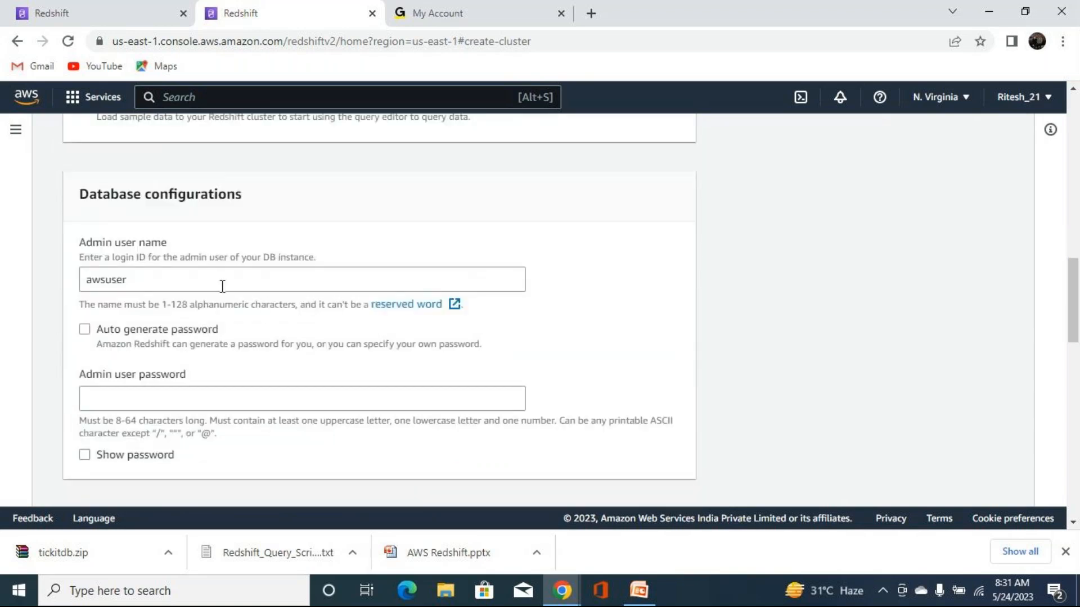
Replace the admin user name awsuser with virajetech.
left_click(147, 279)
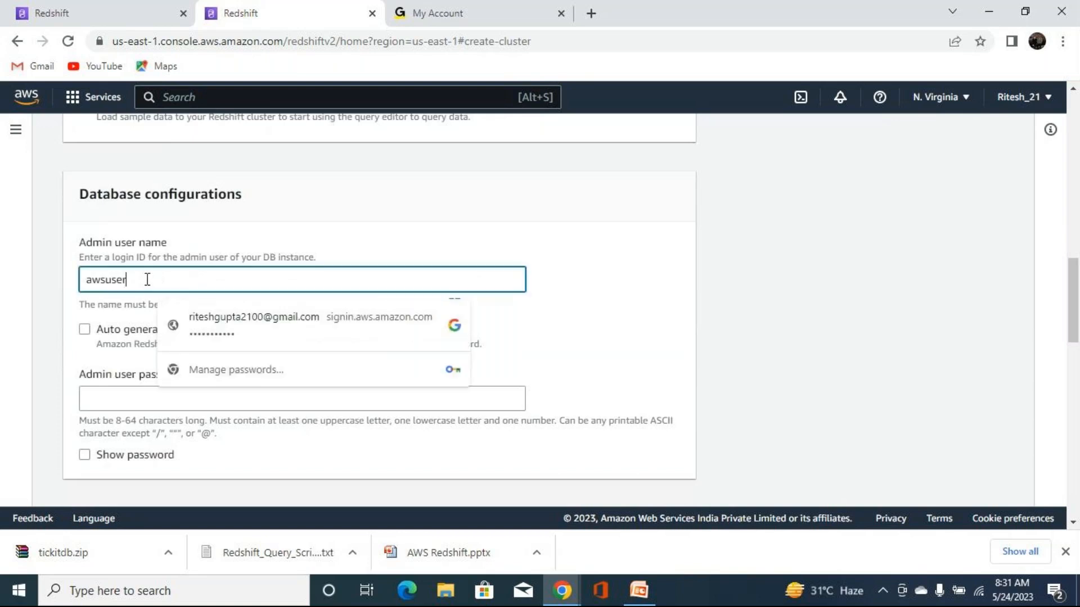
key("BackSpace")
key("BackSpace")
key("BackSpace")
key("BackSpace")
key("BackSpace")
key("BackSpace")
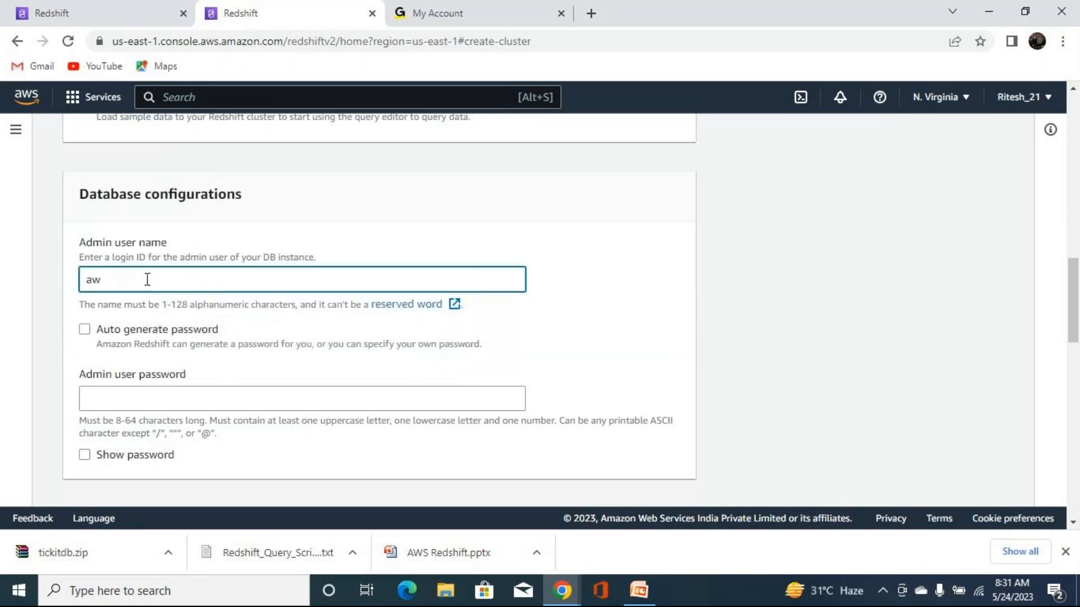
type("virajetech")
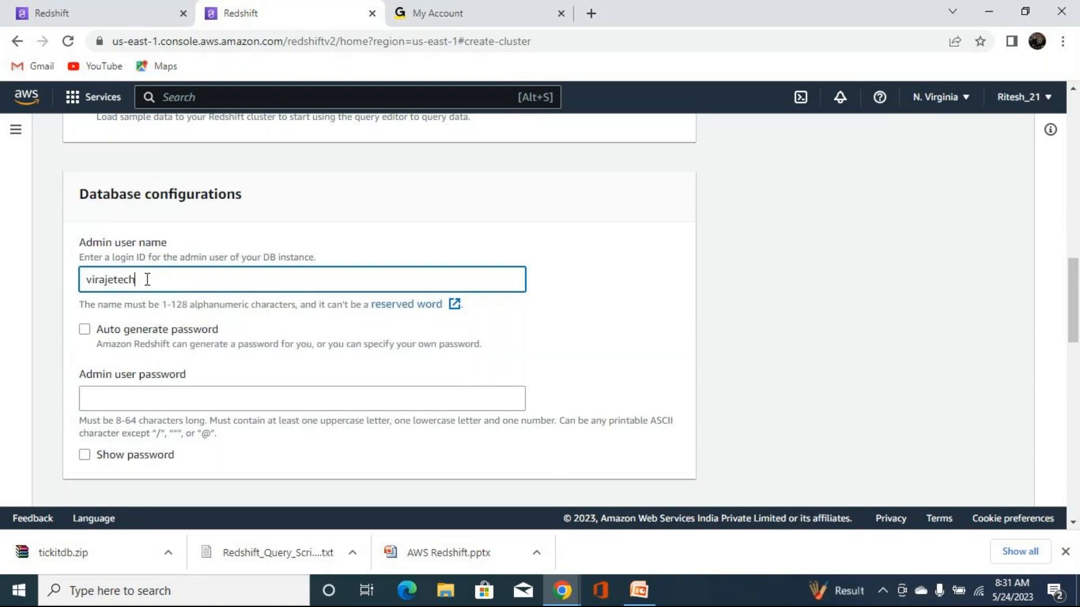
Enter the admin password, show it in plain text and copy it.
left_click(132, 399)
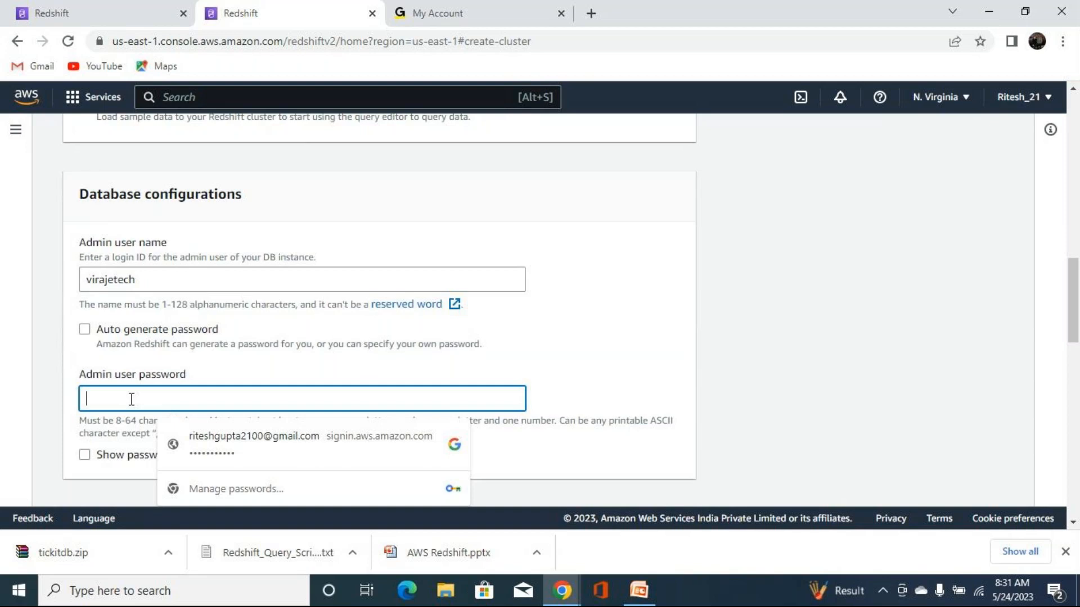
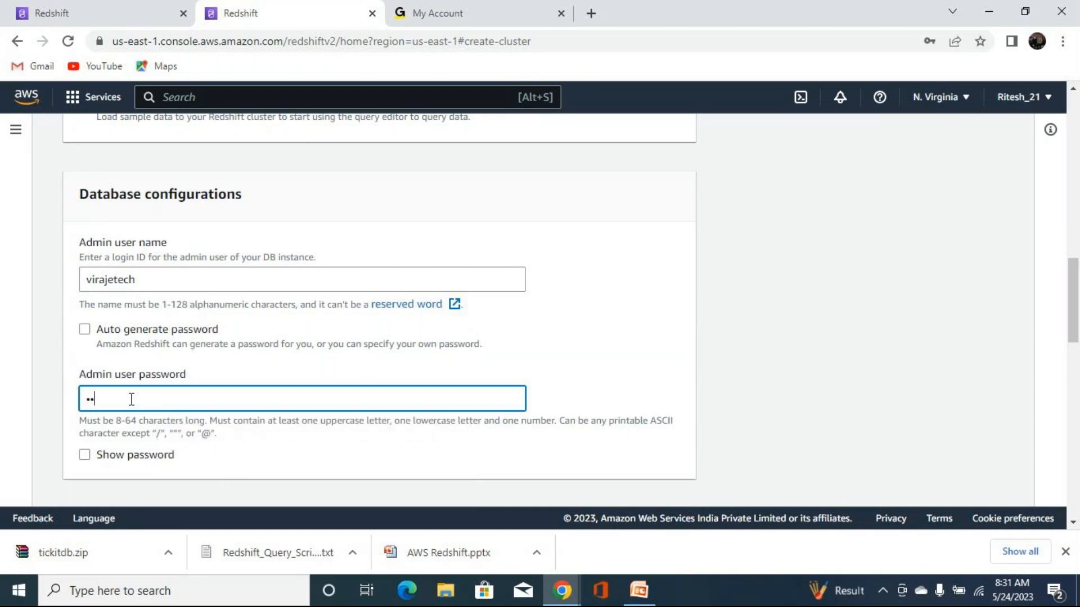
left_click(85, 456)
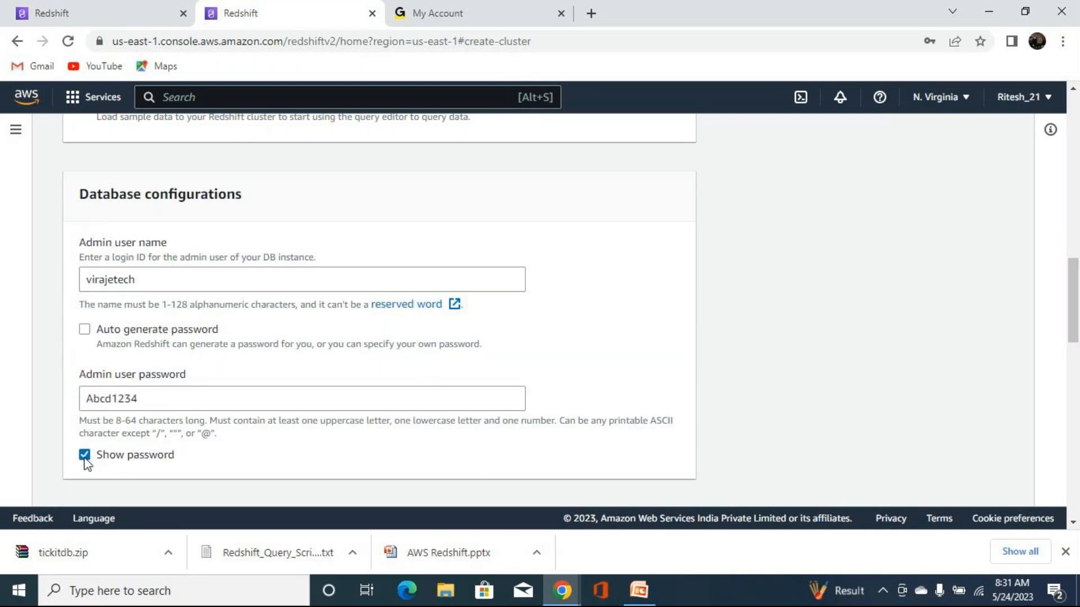
key("shift+Tab")
key("ctrl+c")
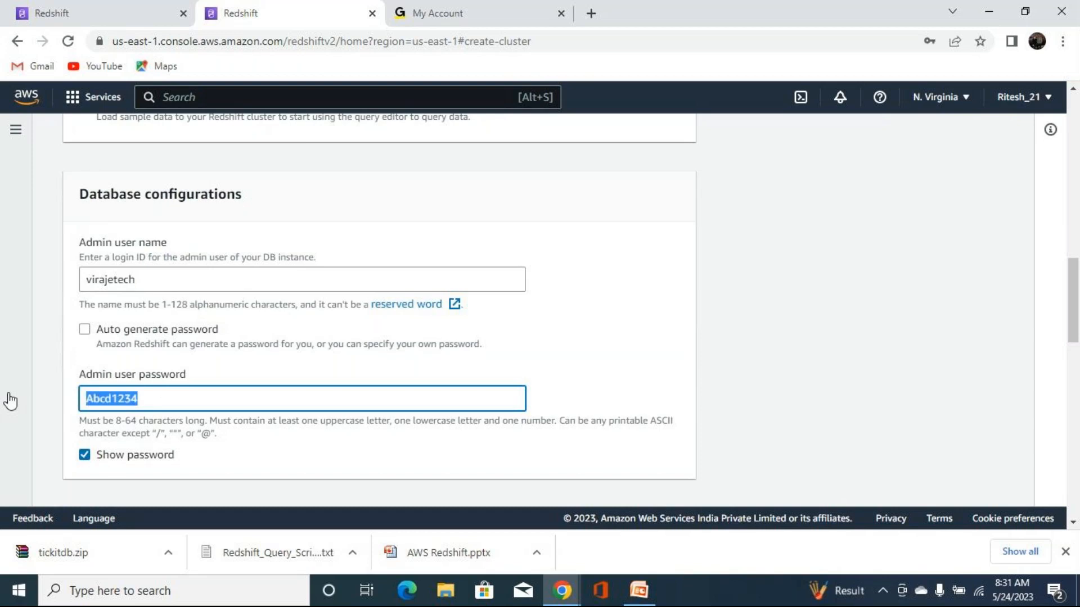
key("super+r")
key("Return")
Paste the admin password into Notepad followed by /virajetech, then minimize Notepad.
key("ctrl+v")
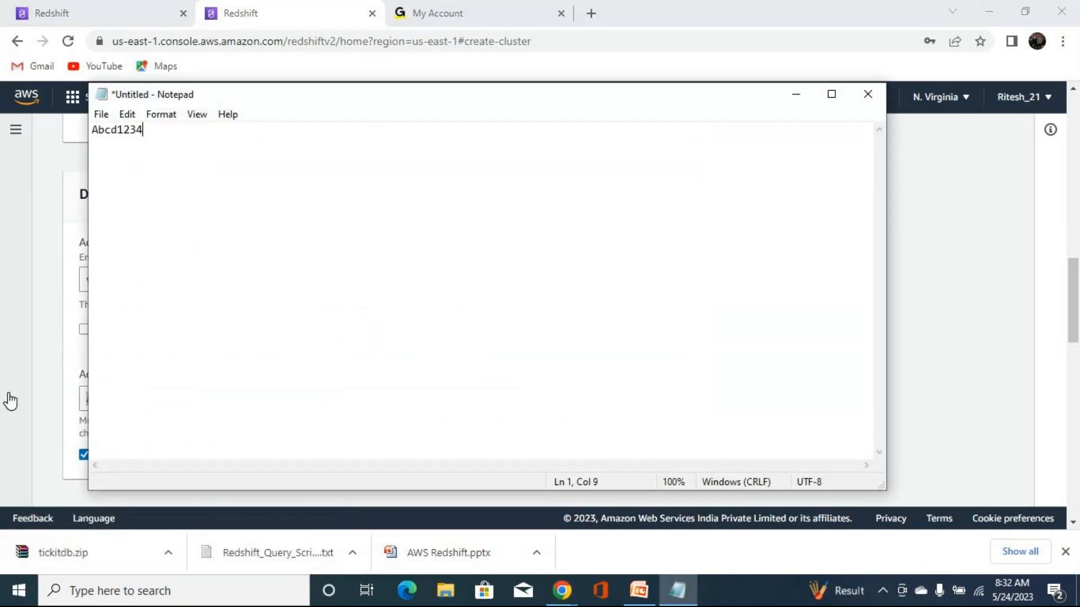
type("/virajetech")
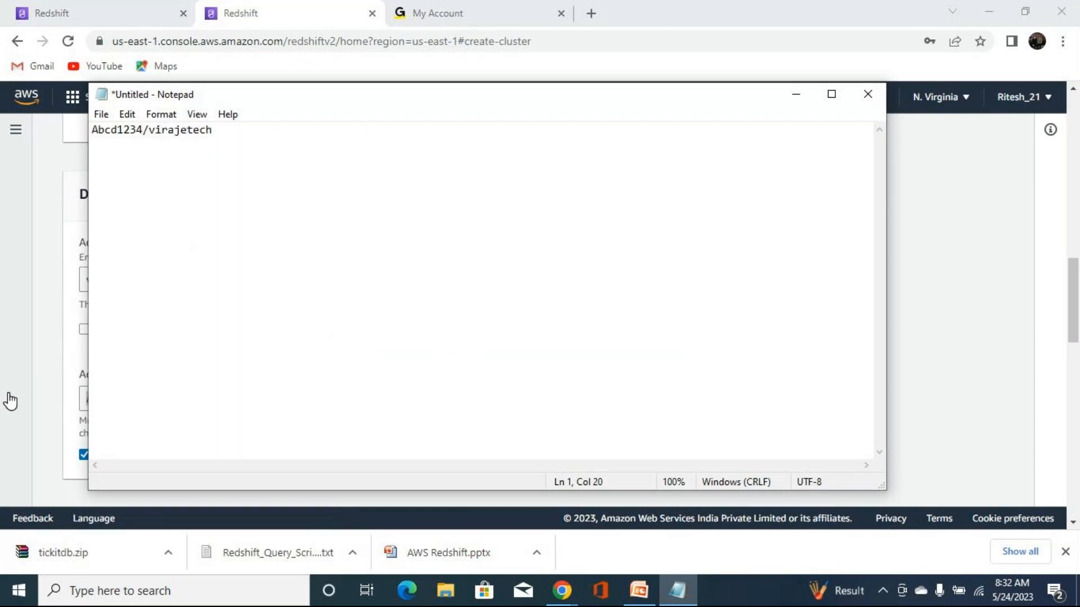
left_click(795, 94)
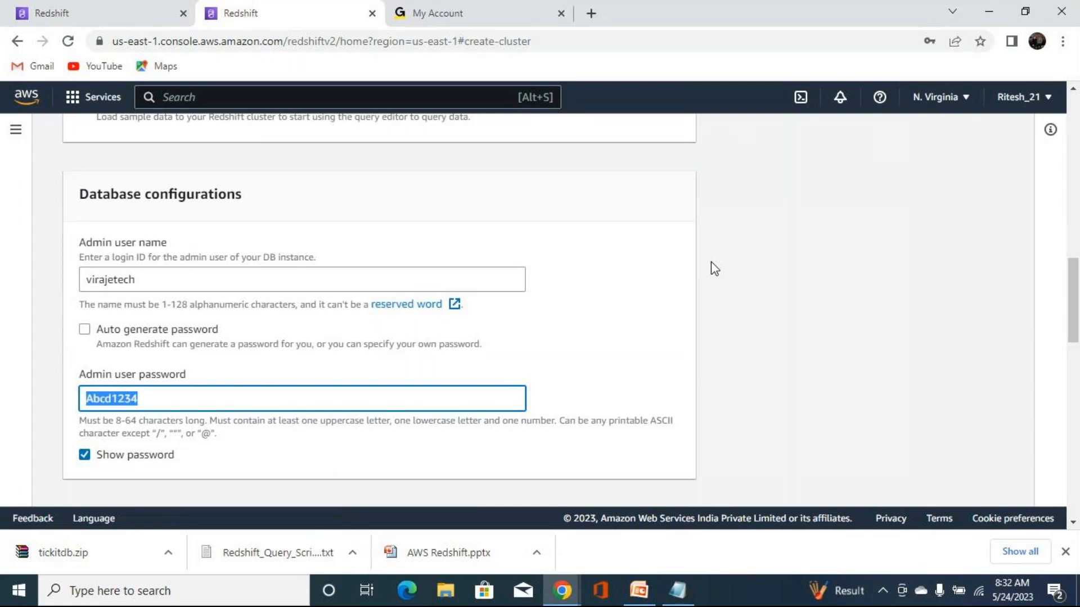
Go to Cluster permissions and open the Associate IAM role list under Manage IAM roles.
left_click(804, 239)
scroll(788, 288, "down", 4)
scroll(789, 288, "down", 3)
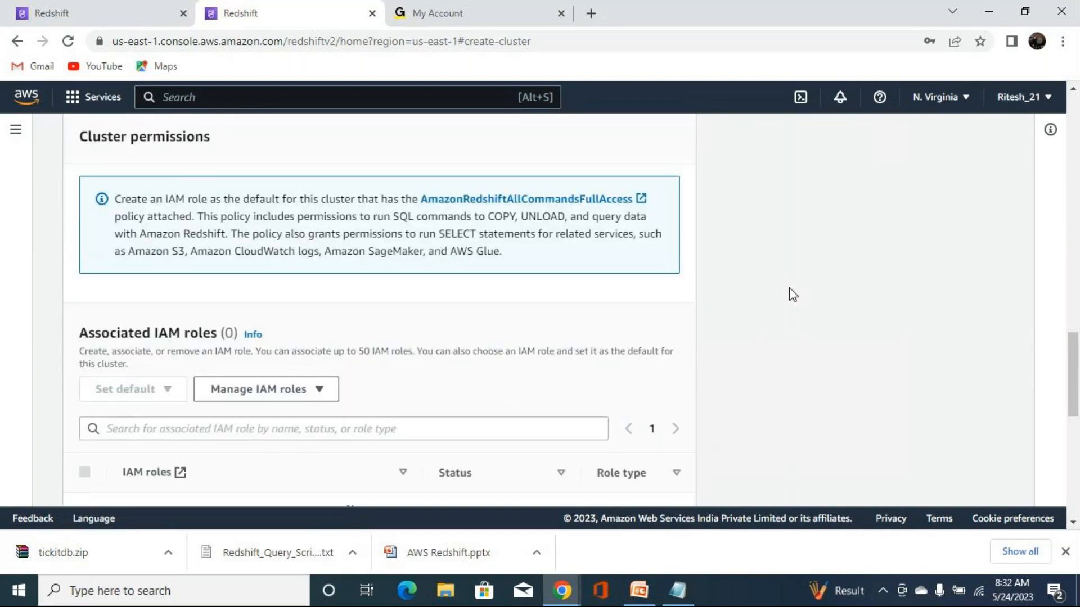
scroll(790, 289, "down", 3)
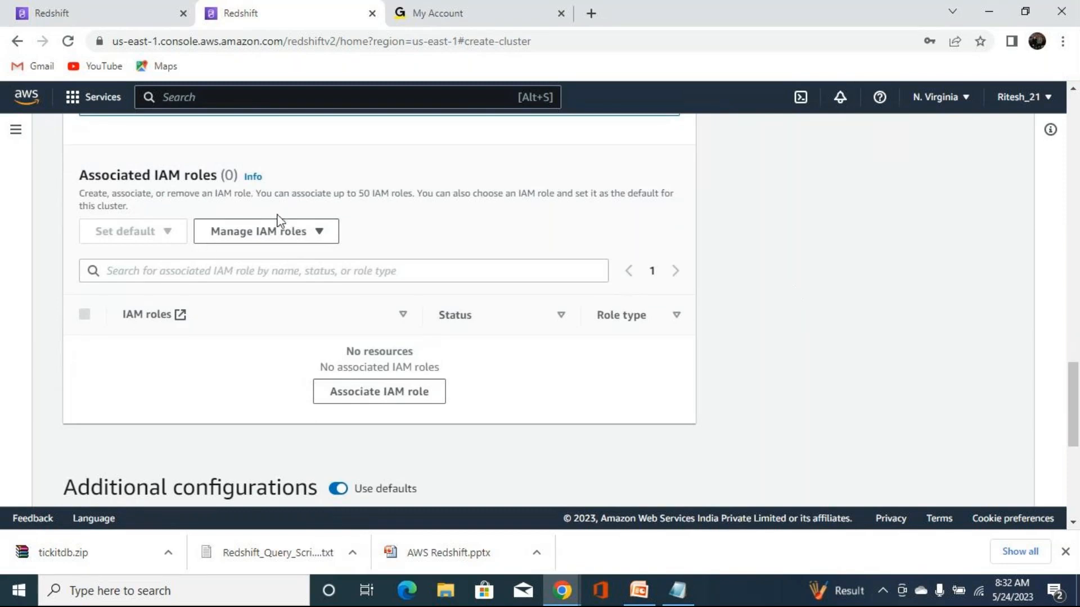
left_click(318, 231)
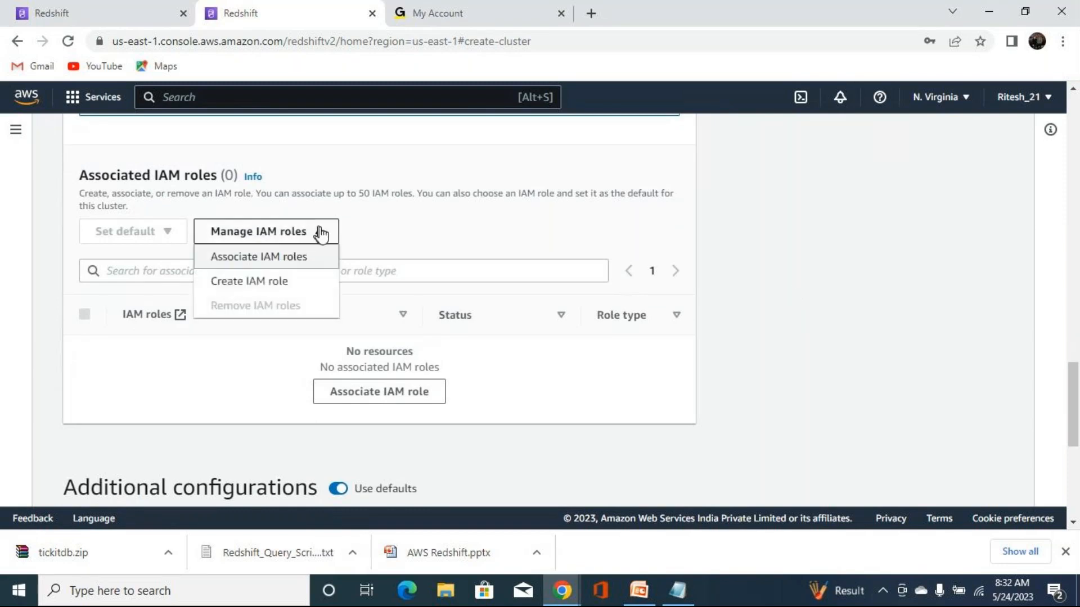
left_click(403, 345)
left_click(397, 388)
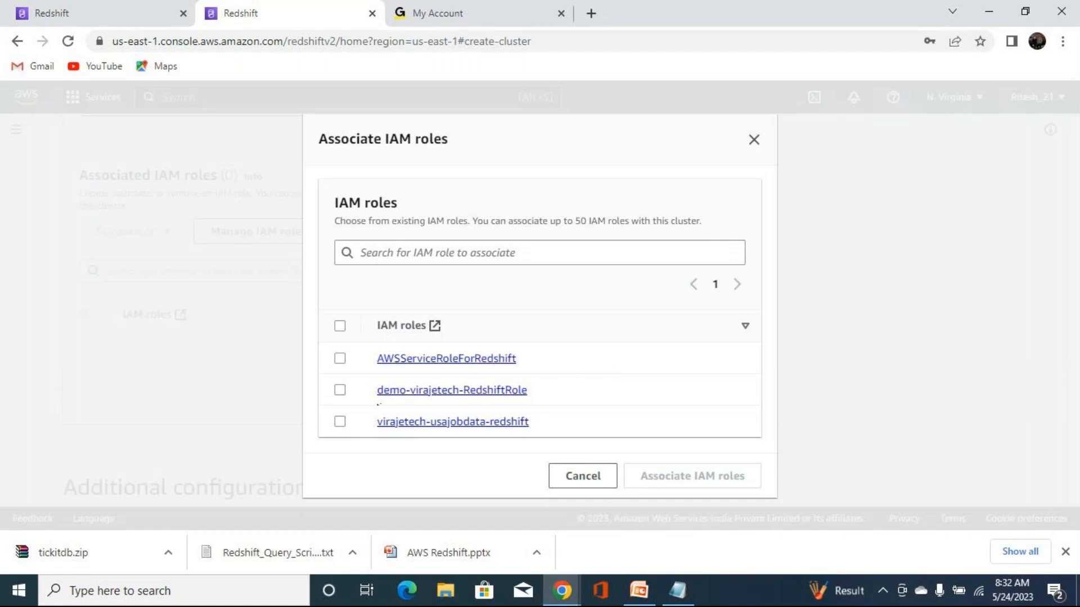
Associate virajetech-usajobdata-redshift and AWSServiceRoleForRedshift, leaving demo-virajetech-RedshiftRole unticked.
left_click(403, 402)
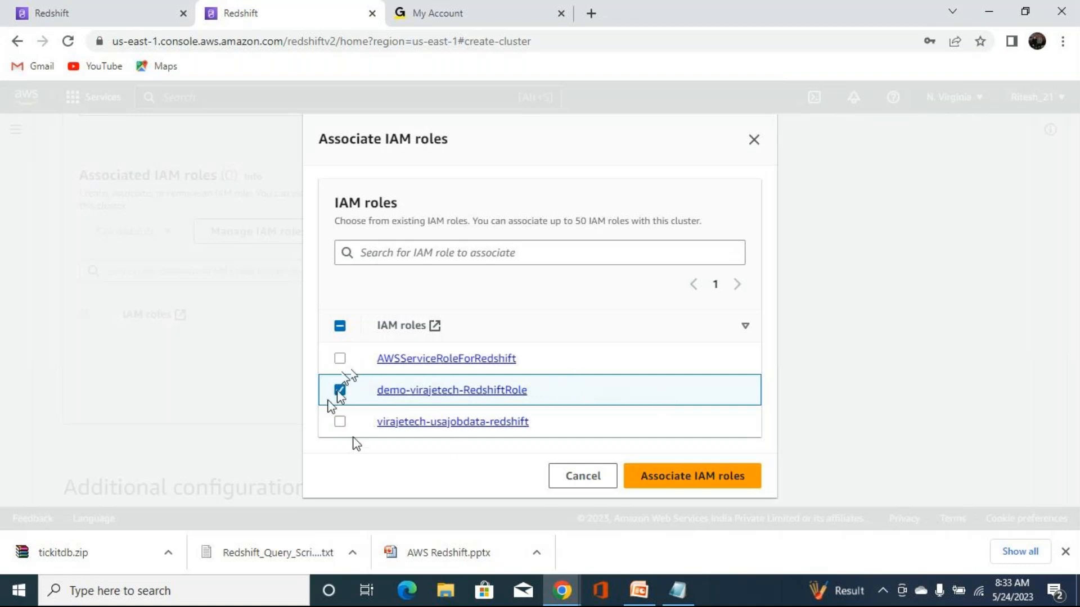
left_click(340, 421)
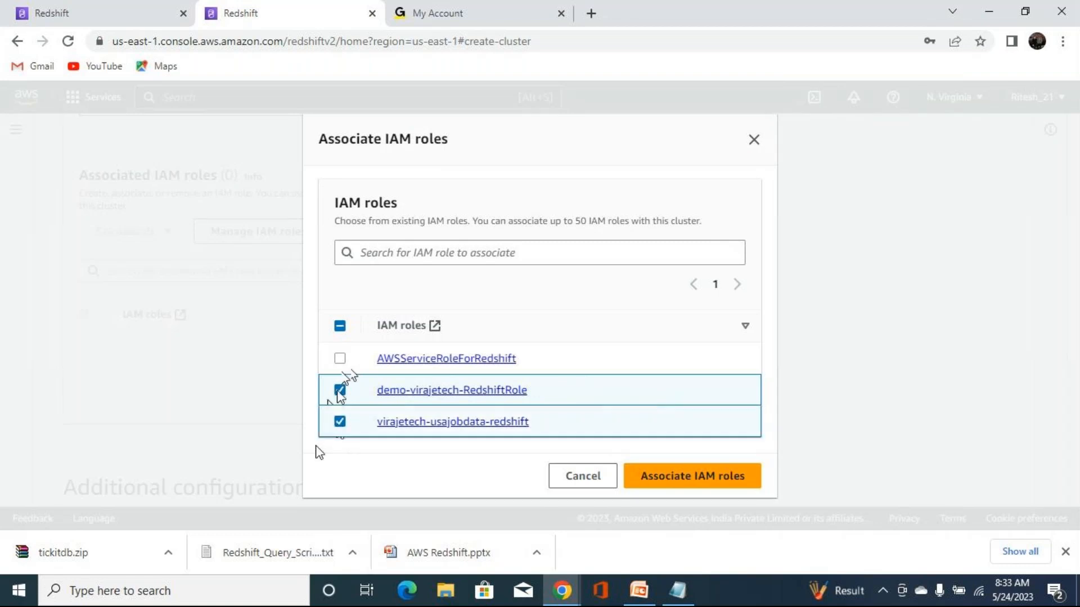
left_click(339, 360)
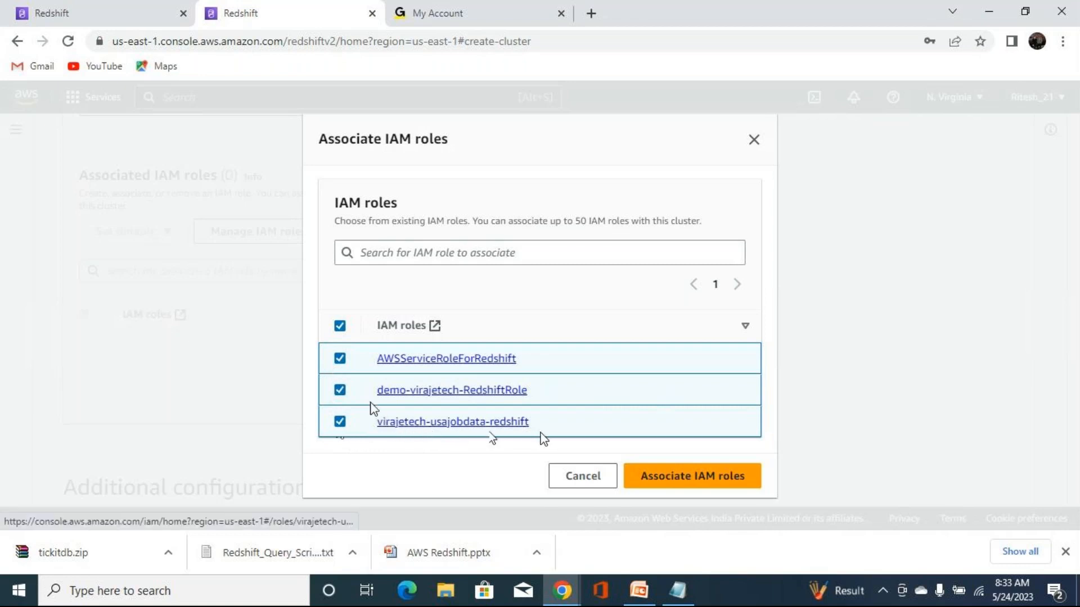
left_click(339, 392)
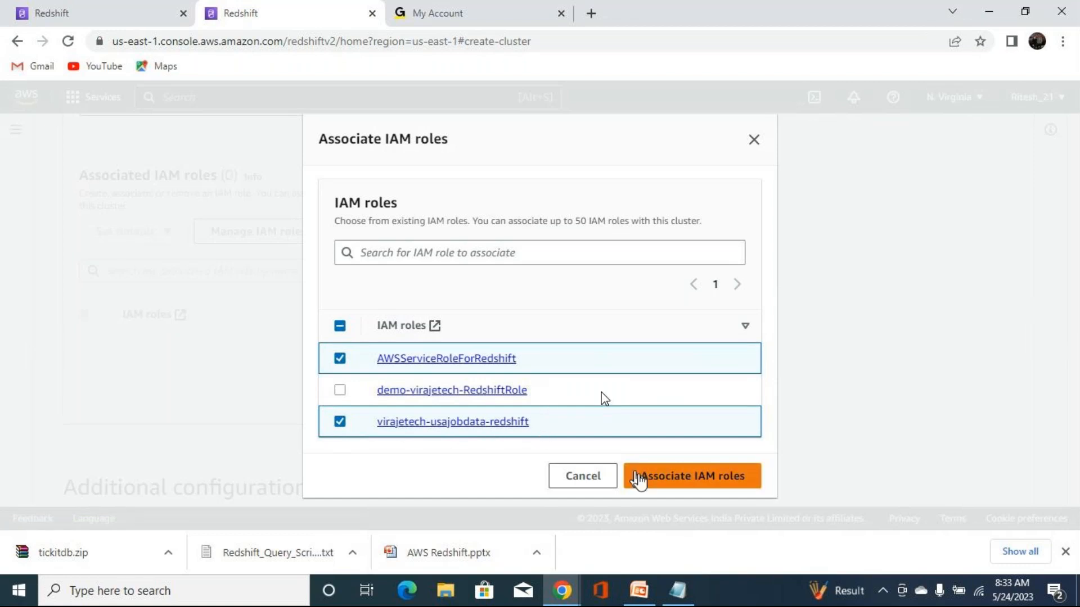
left_click(669, 484)
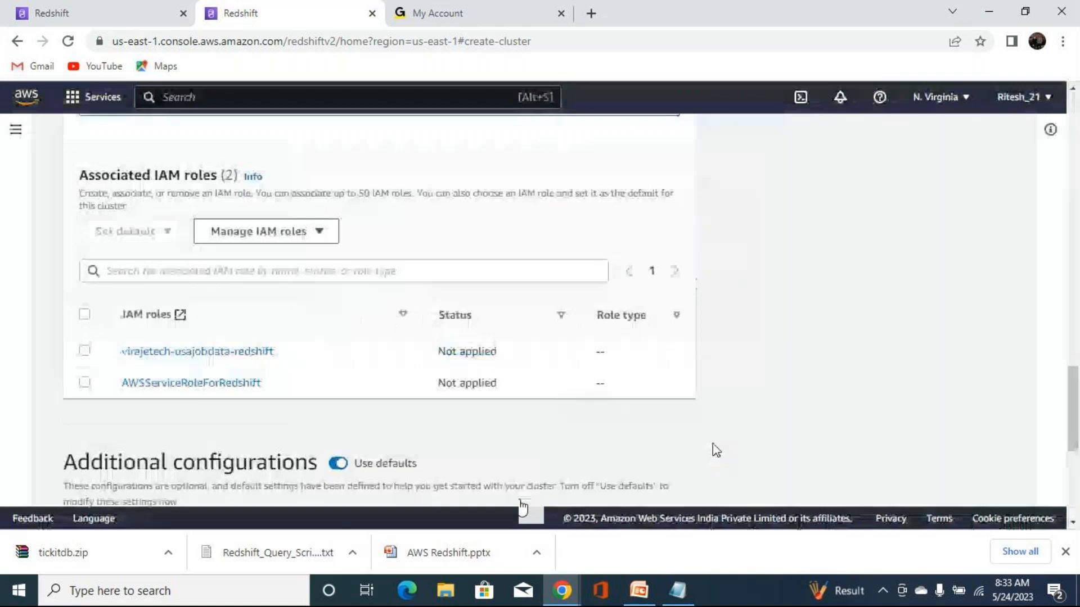
Turn off Use defaults under Additional configurations and expand Network and security.
scroll(771, 424, "down", 1)
scroll(771, 427, "down", 5)
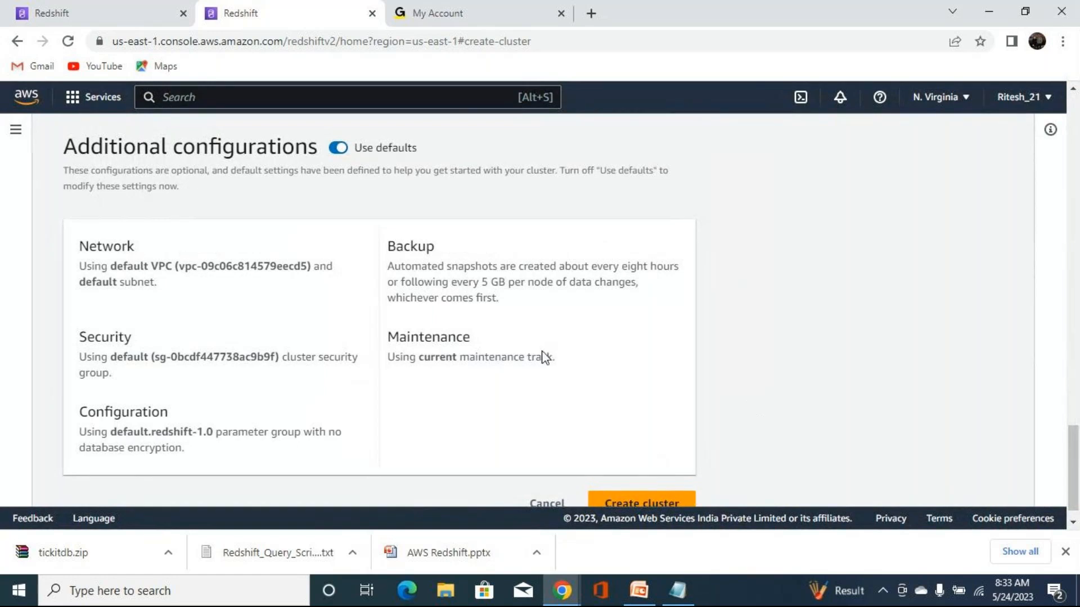
left_click(338, 151)
left_click(106, 248)
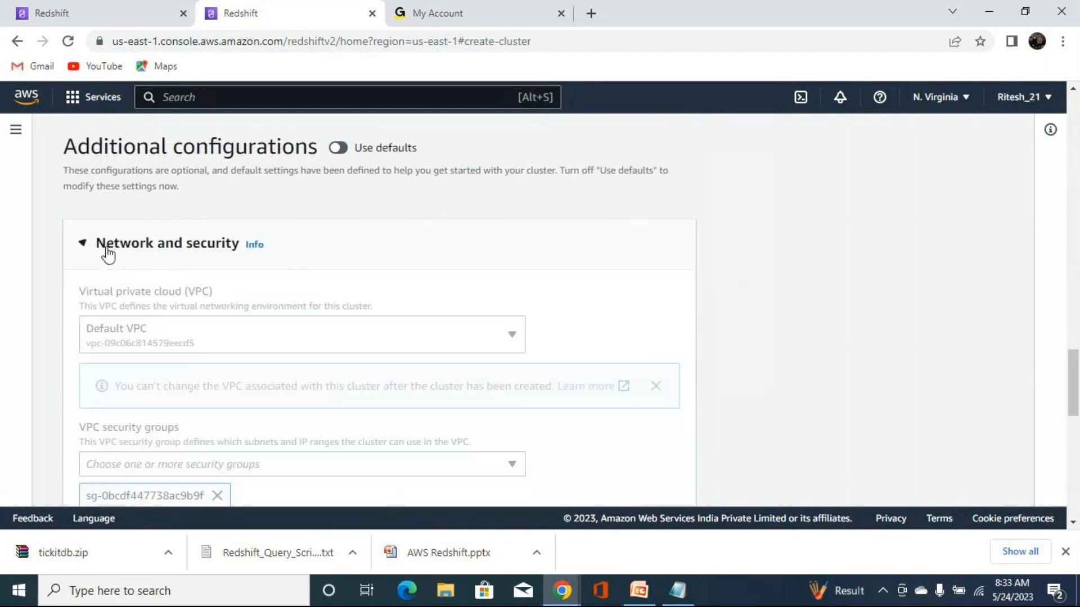
scroll(298, 331, "down", 1)
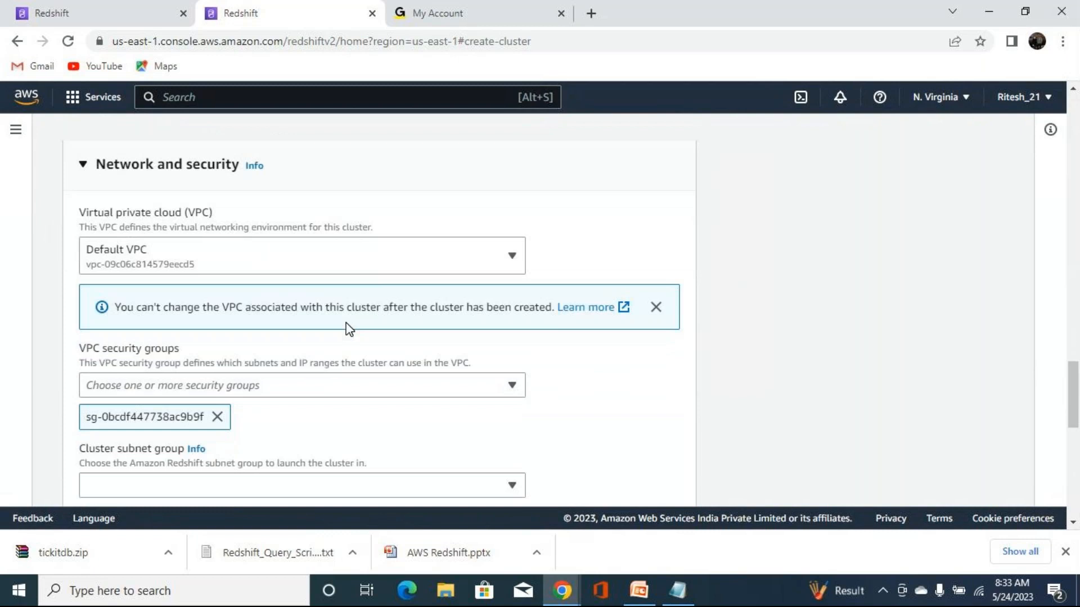
left_click(498, 253)
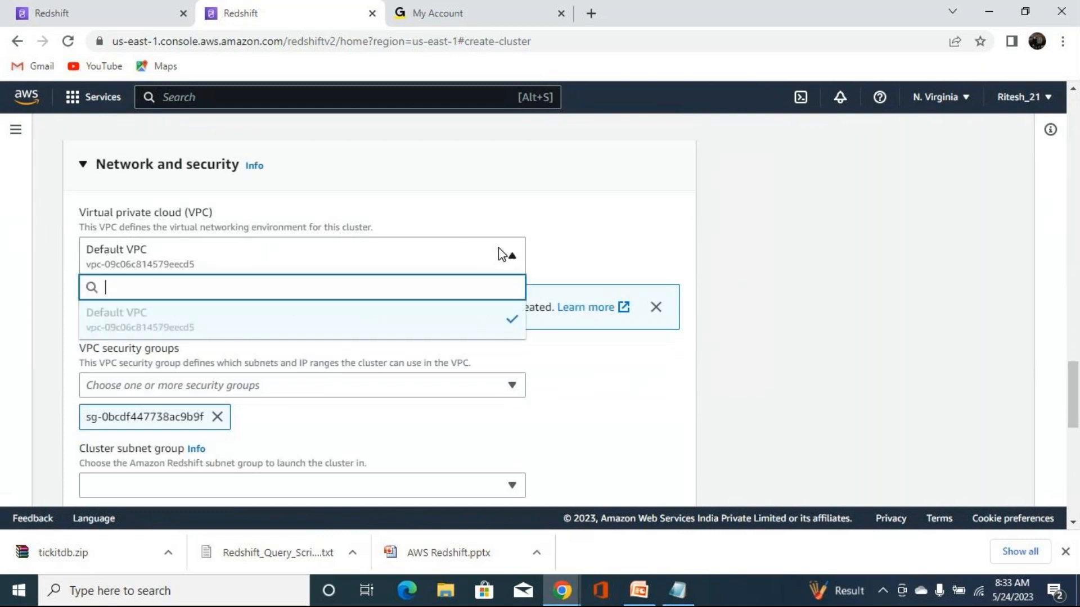
left_click(498, 252)
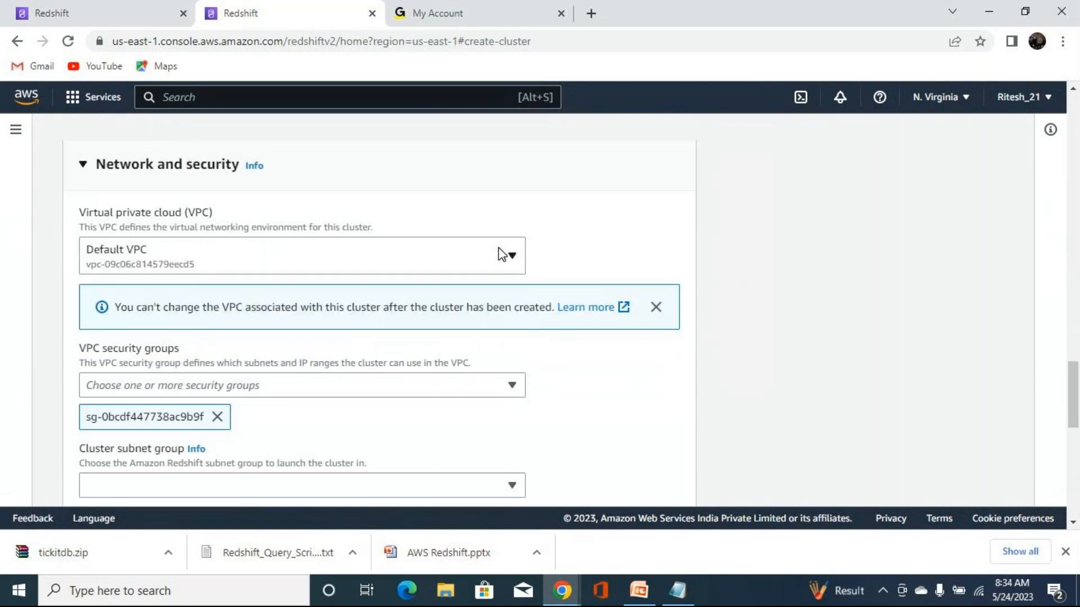
scroll(551, 296, "down", 1)
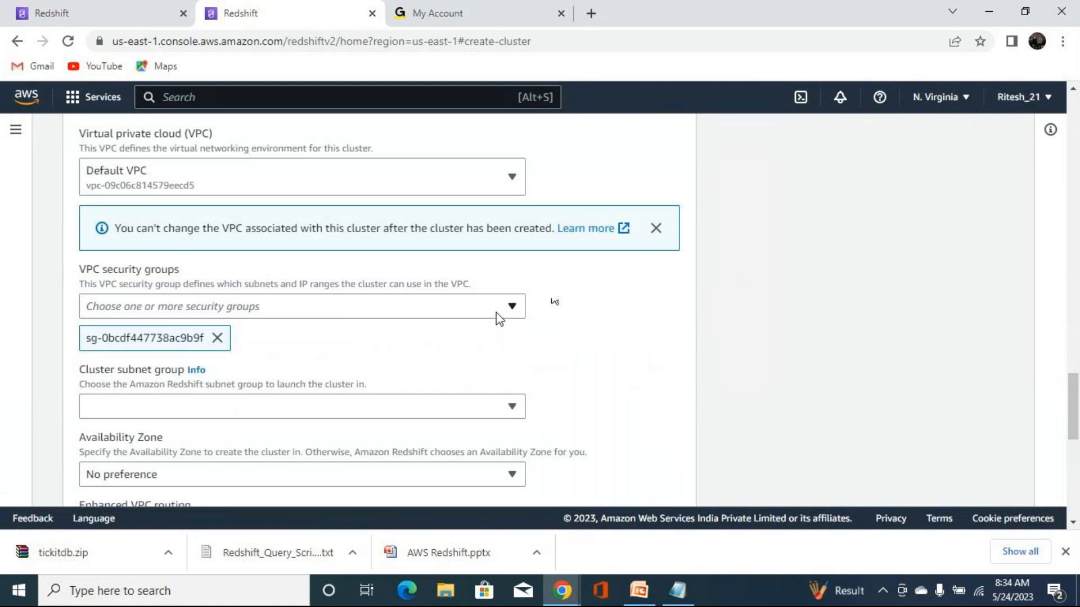
left_click(511, 308)
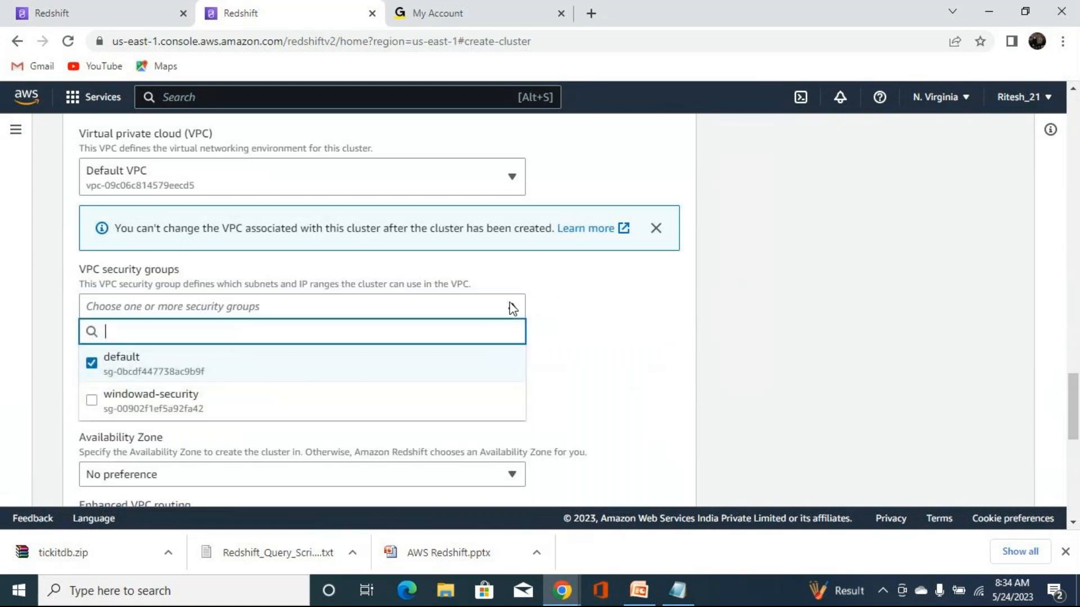
left_click(512, 307)
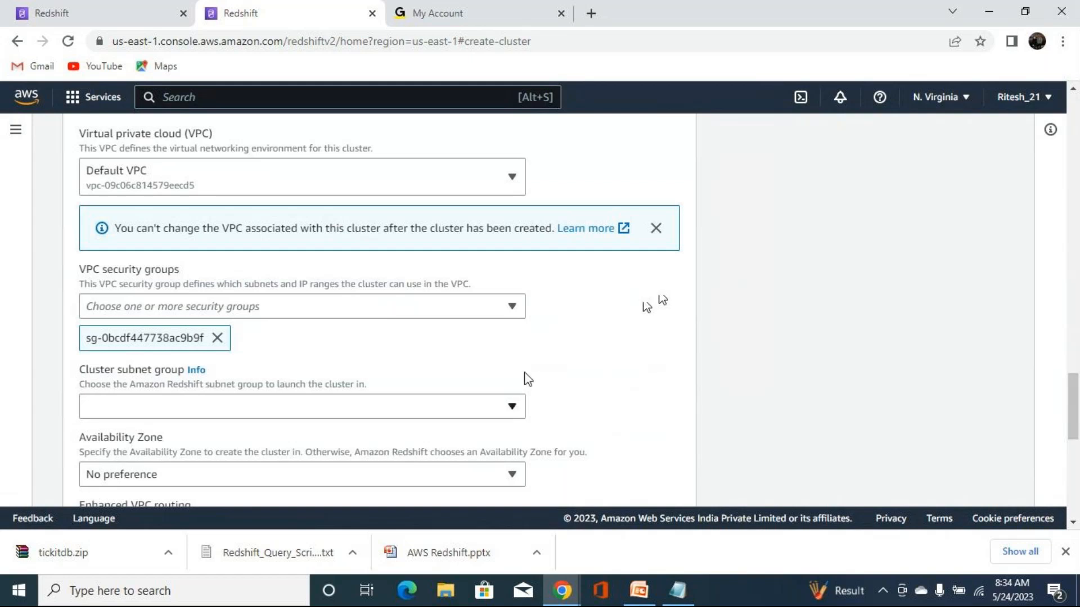
scroll(589, 363, "down", 3)
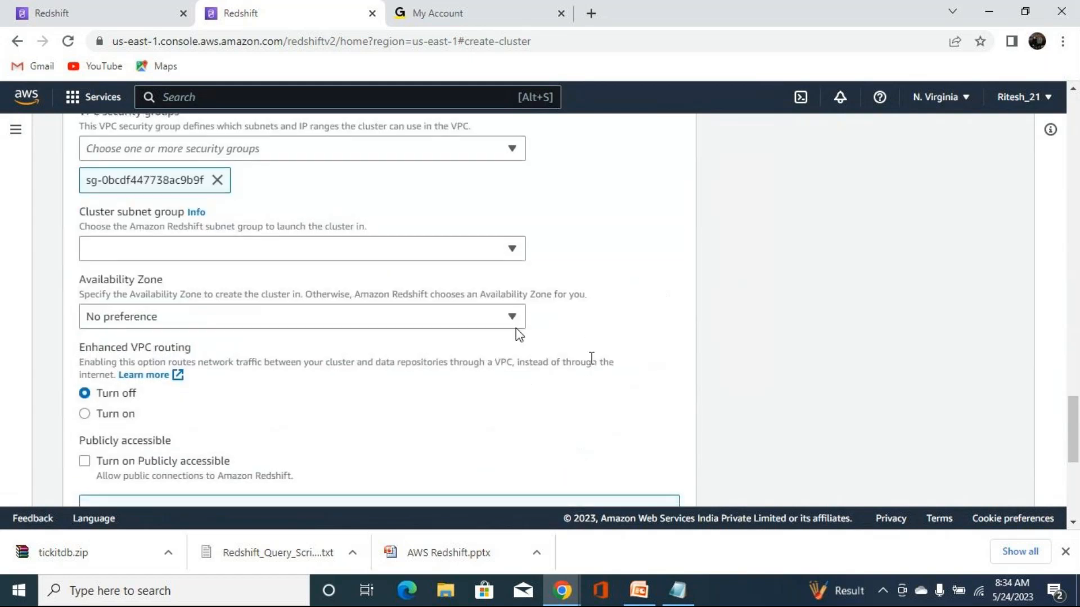
left_click(502, 252)
left_click(502, 251)
left_click(515, 319)
left_click(512, 317)
scroll(610, 377, "down", 3)
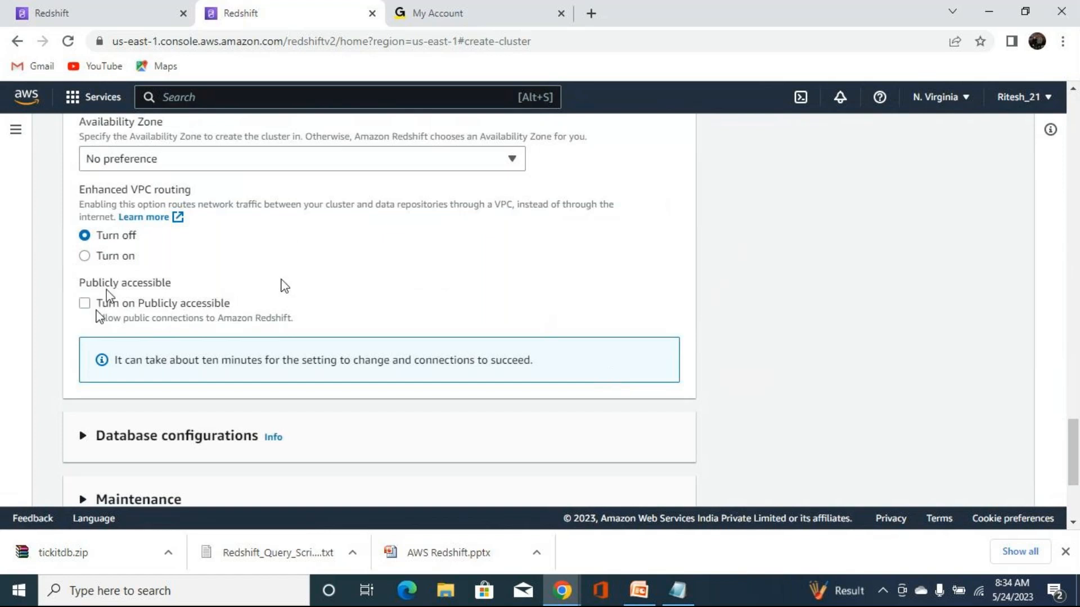
scroll(287, 285, "up", 8)
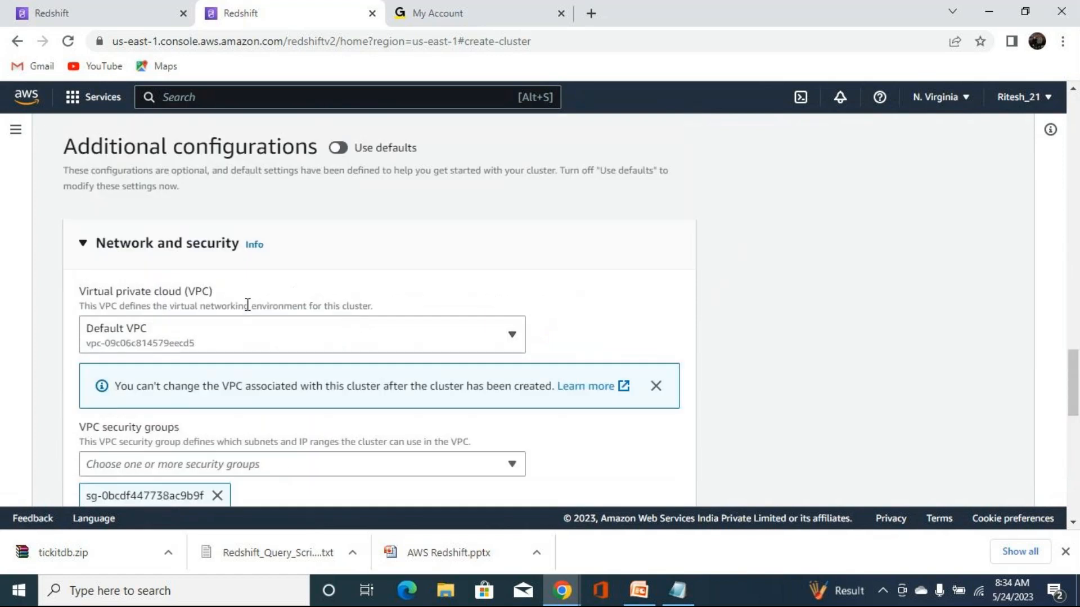
Collapse Network and security, expand Database configurations, and select the database name dev.
left_click(86, 246)
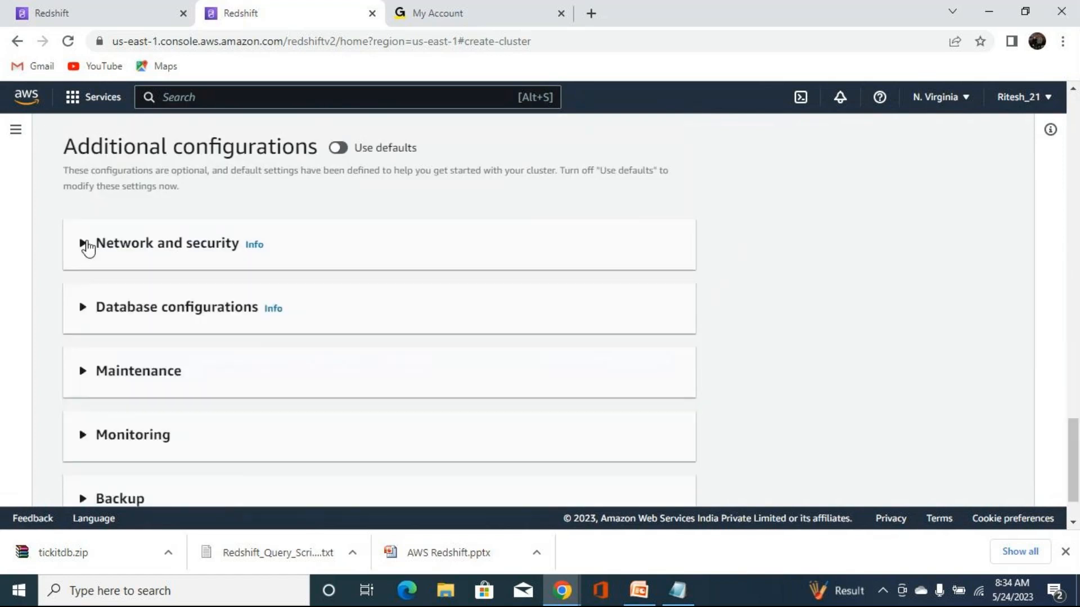
scroll(265, 327, "up", 3)
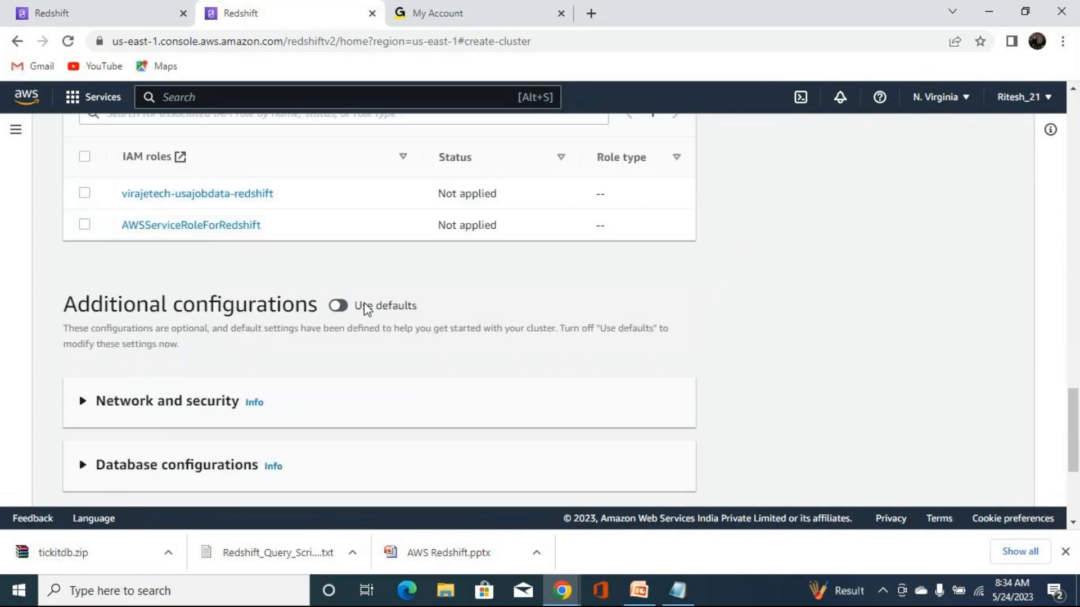
scroll(344, 360, "down", 3)
left_click(84, 309)
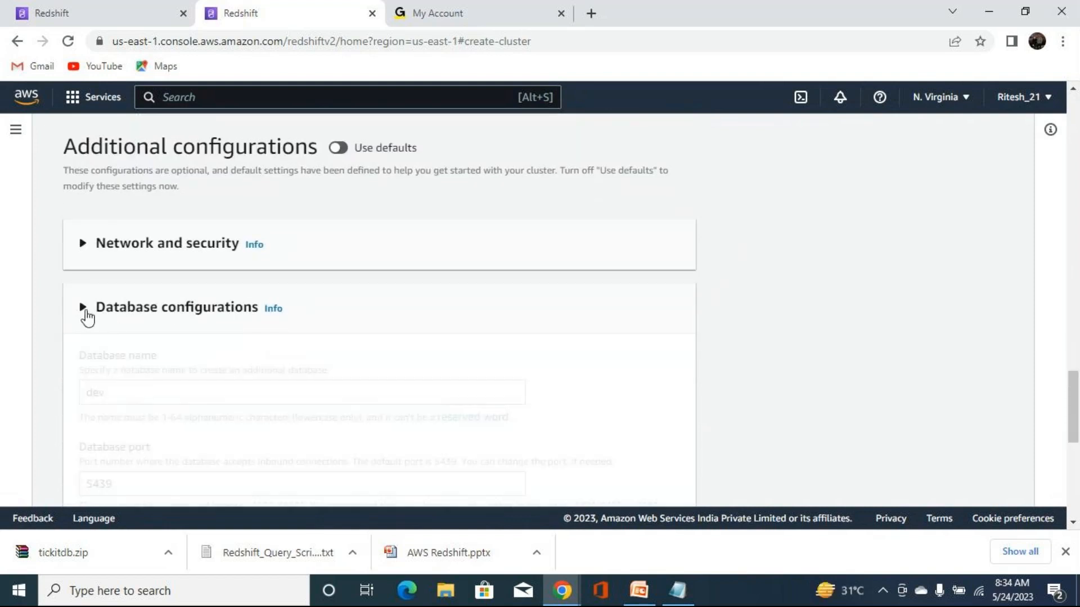
scroll(330, 342, "down", 3)
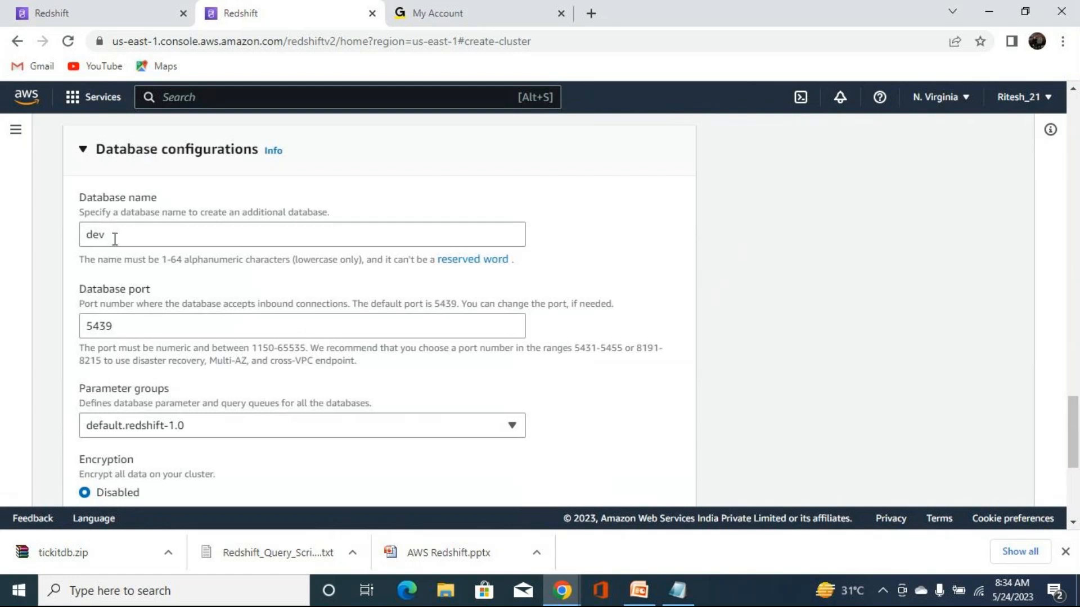
left_click_drag(113, 235, 78, 241)
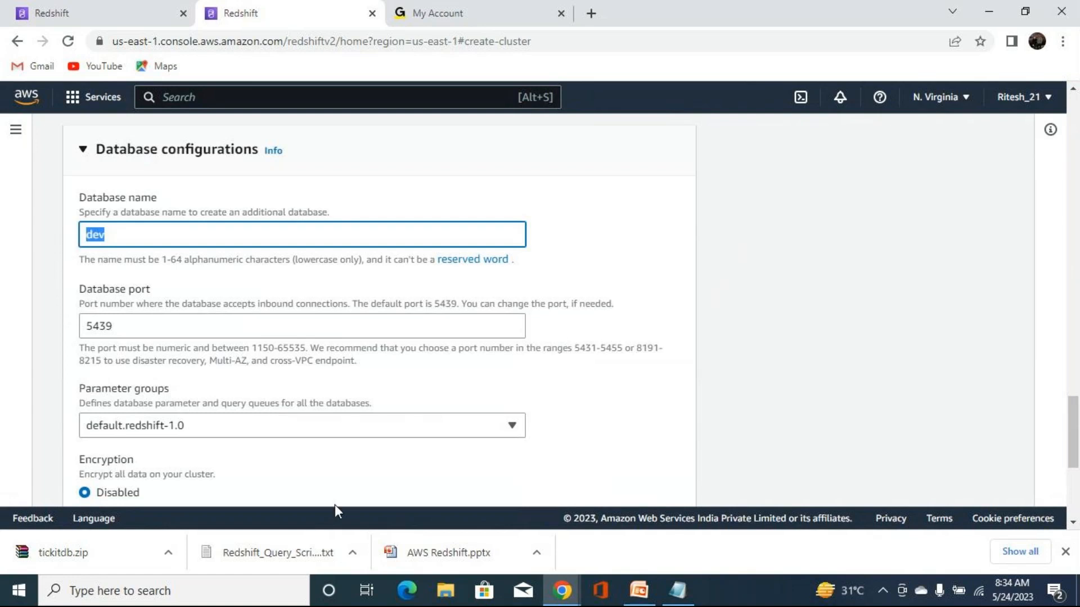
left_click(678, 590)
Note 'db name : dev' in Notepad, then select the port 5439 in the form.
key("Return")
key("Return")
type("db na")
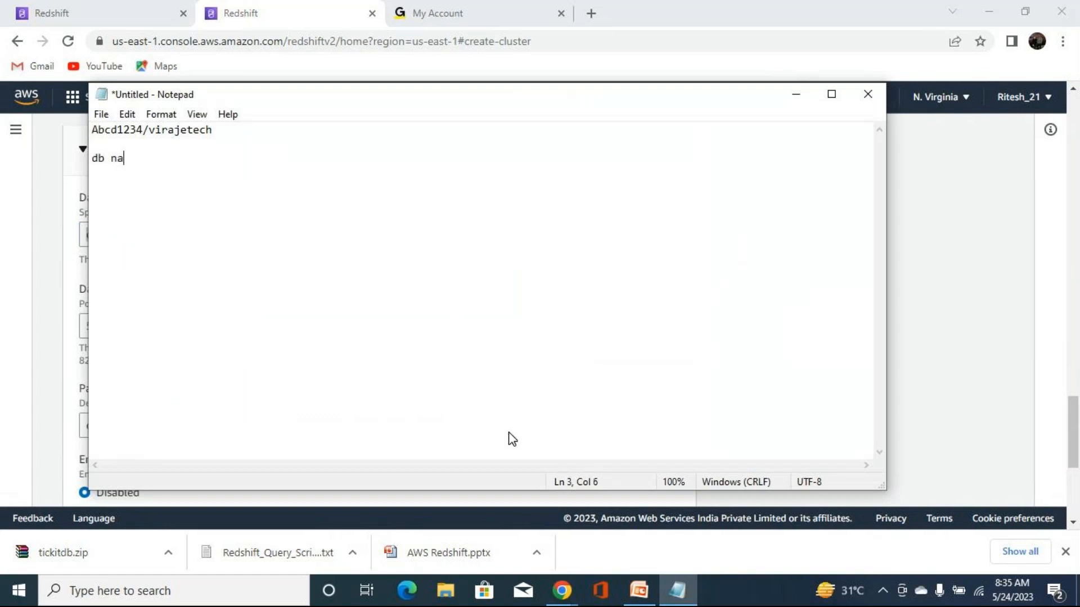
type("me : dev")
key("alt+Tab")
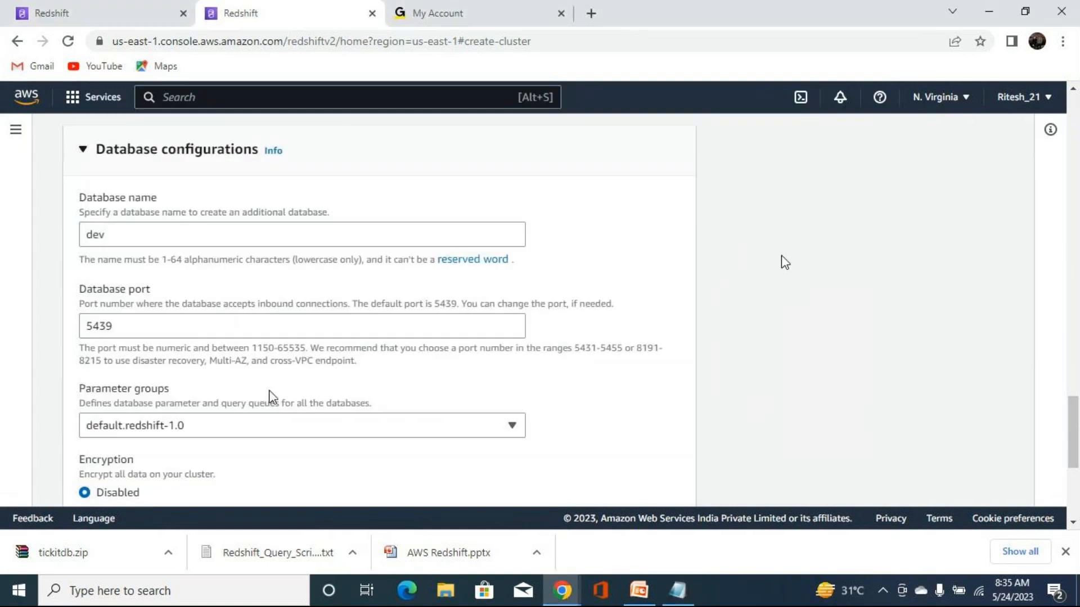
left_click(142, 324)
left_click_drag(141, 325, 84, 326)
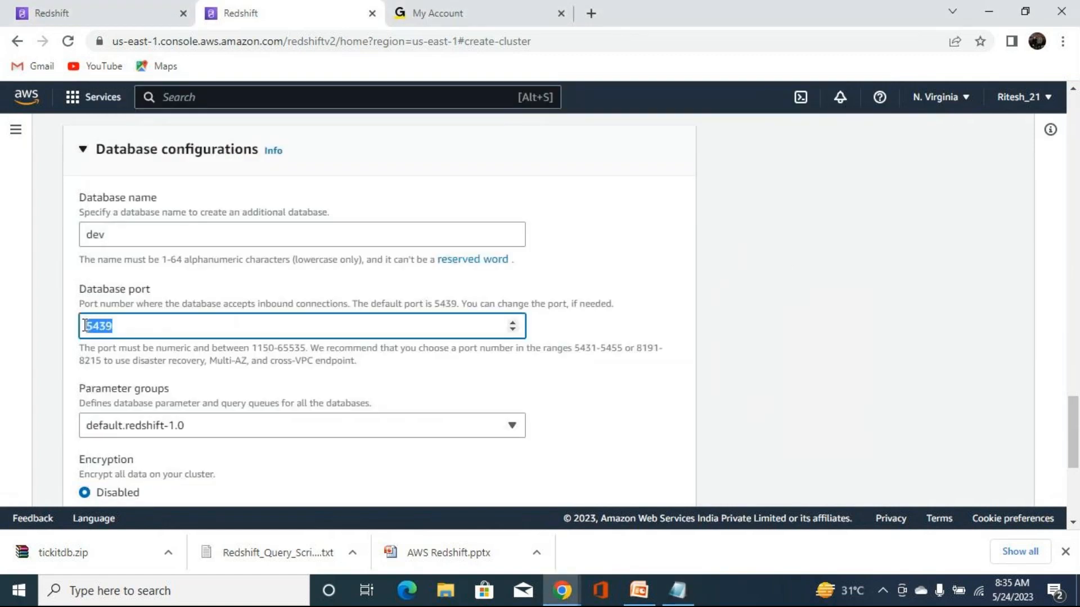
Add 'port : 5439' to the notes and minimize Notepad.
left_click(675, 582)
key("Return")
type("port : 5439")
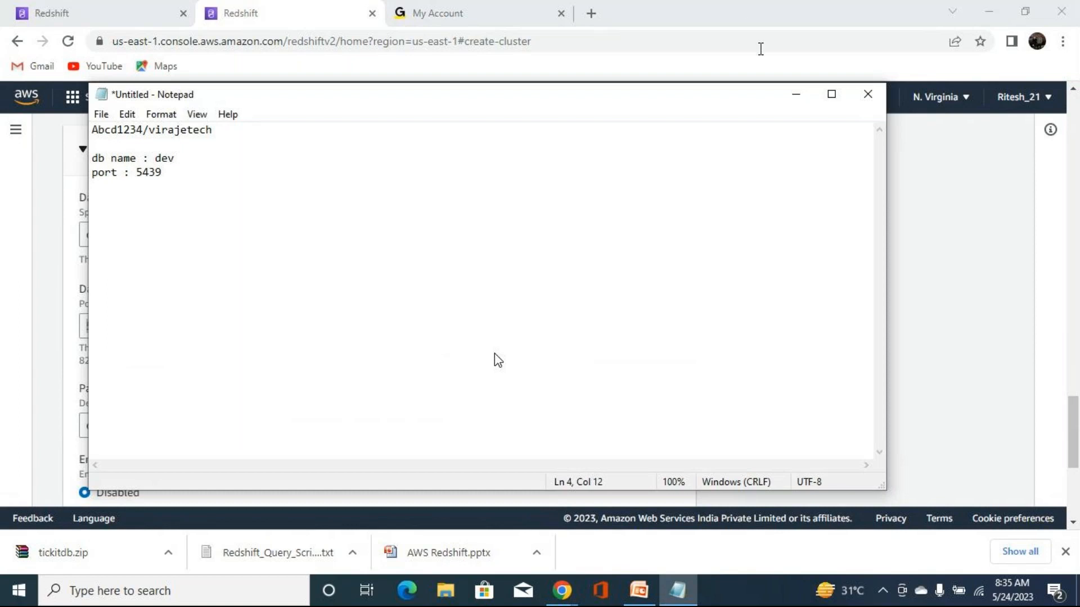
left_click(793, 96)
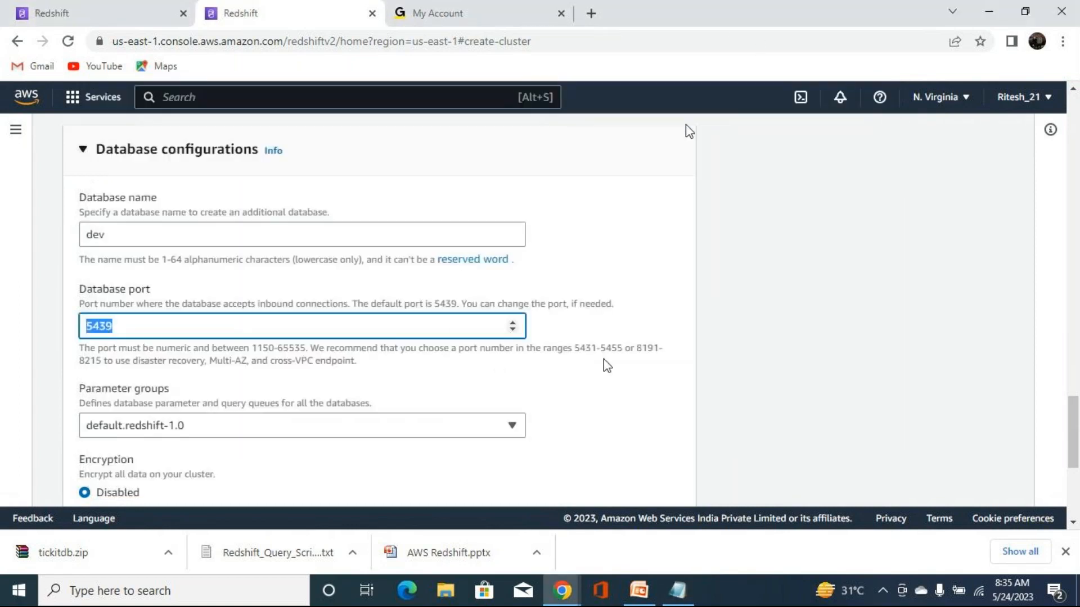
scroll(649, 354, "down", 2)
Inspect the HSM encryption connection and certificate options, then set encryption back to Disabled.
scroll(653, 355, "down", 1)
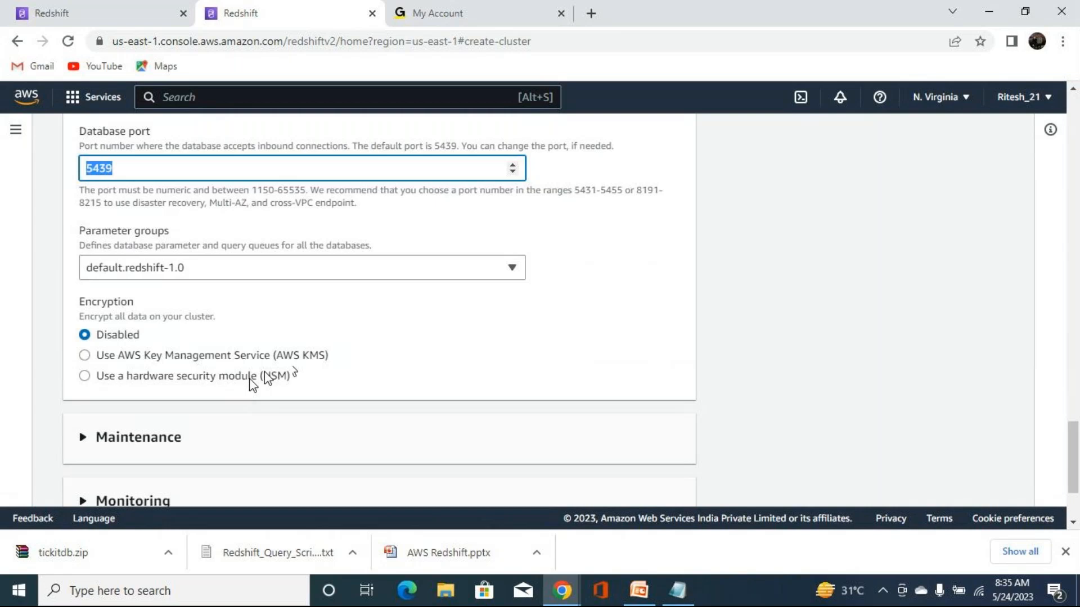
left_click(84, 376)
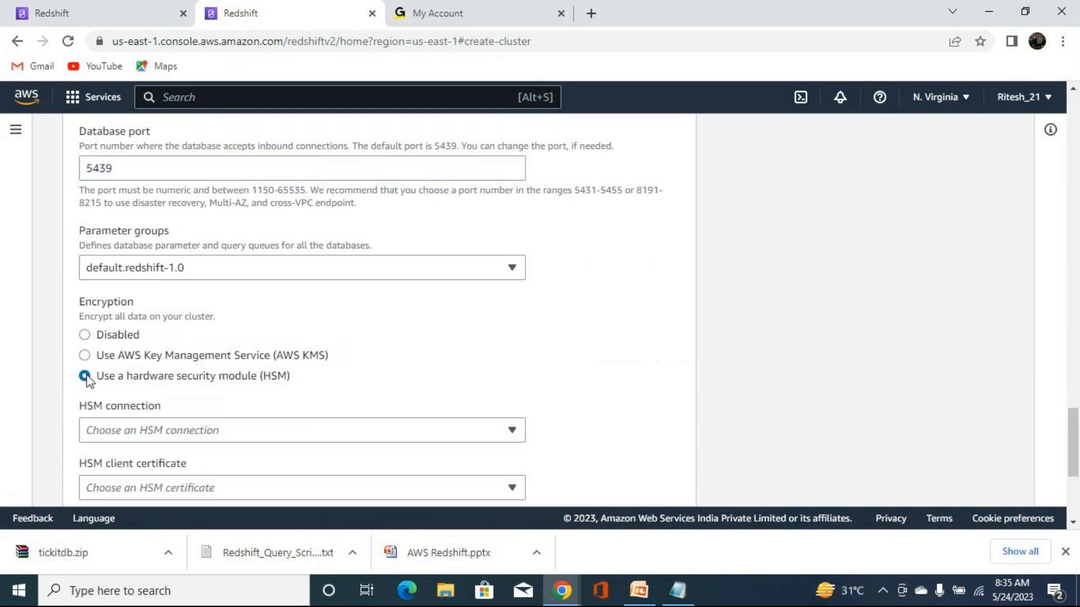
scroll(442, 378, "down", 3)
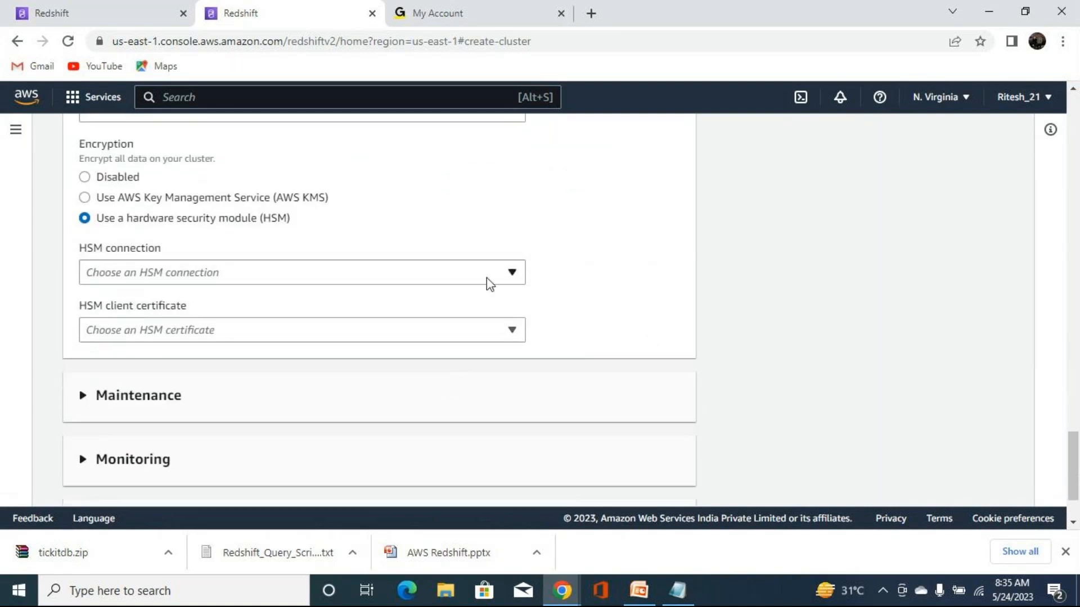
left_click(500, 272)
left_click(501, 272)
left_click(480, 333)
left_click(478, 333)
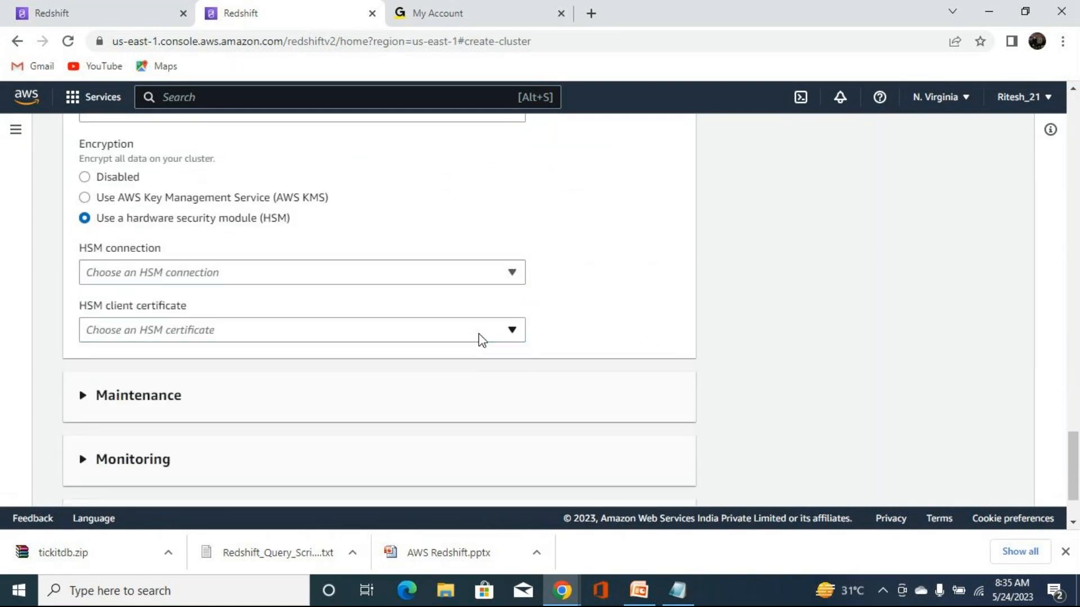
left_click(80, 177)
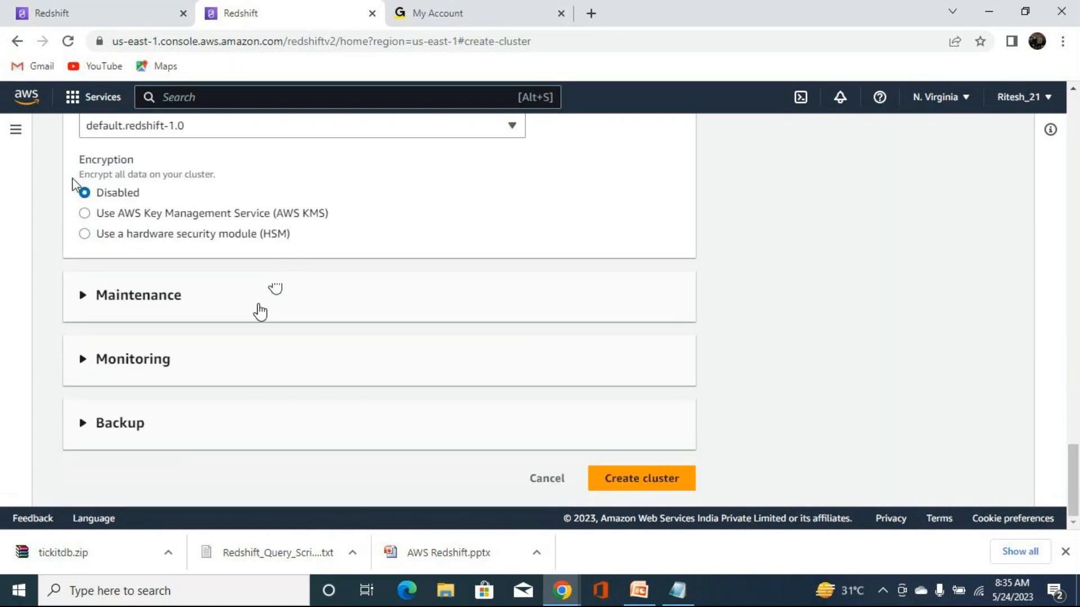
Expand the Maintenance settings, showing the default maintenance window and Current track.
scroll(264, 302, "up", 5)
scroll(264, 303, "up", 2)
scroll(264, 303, "down", 4)
scroll(265, 303, "down", 4)
left_click(209, 307)
scroll(277, 301, "down", 1)
scroll(277, 301, "down", 1)
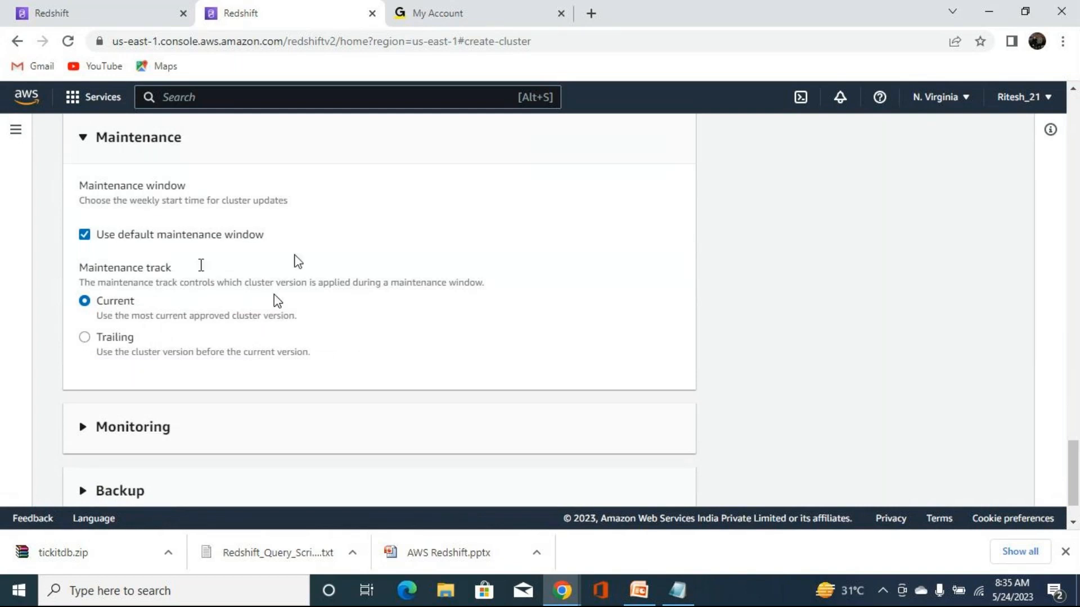
Switch to a custom Sunday 05:27 maintenance window and expand the Monitoring settings.
left_click(84, 235)
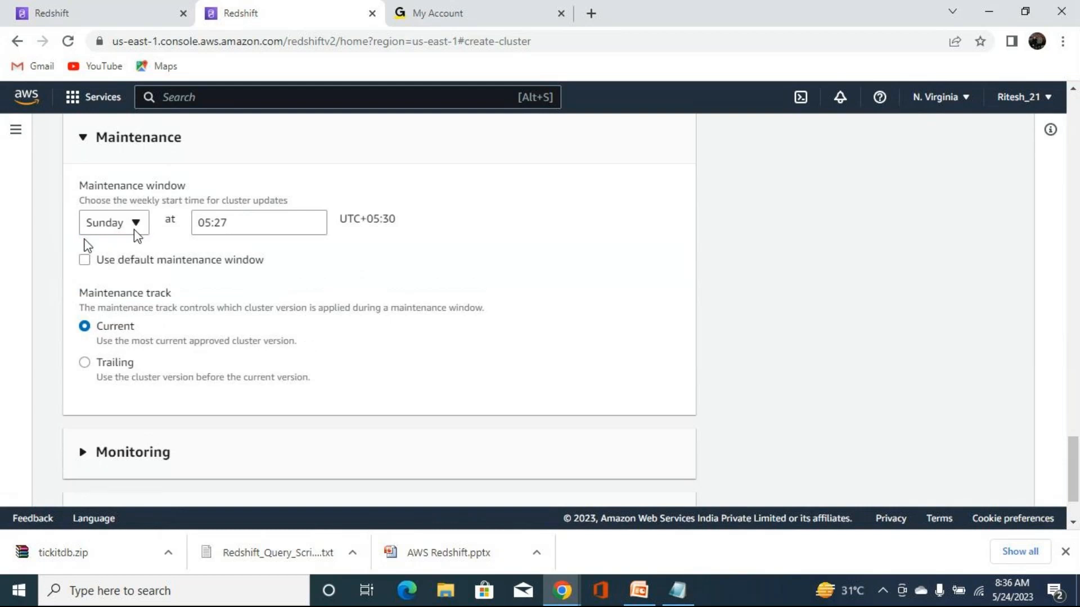
scroll(270, 292, "down", 2)
left_click(67, 382)
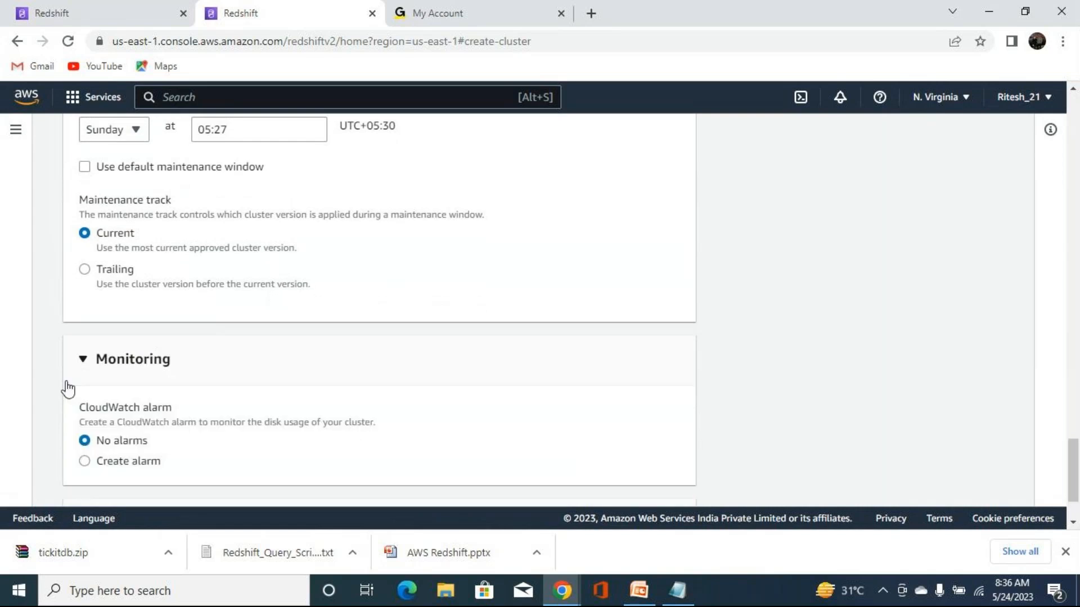
scroll(205, 354, "down", 2)
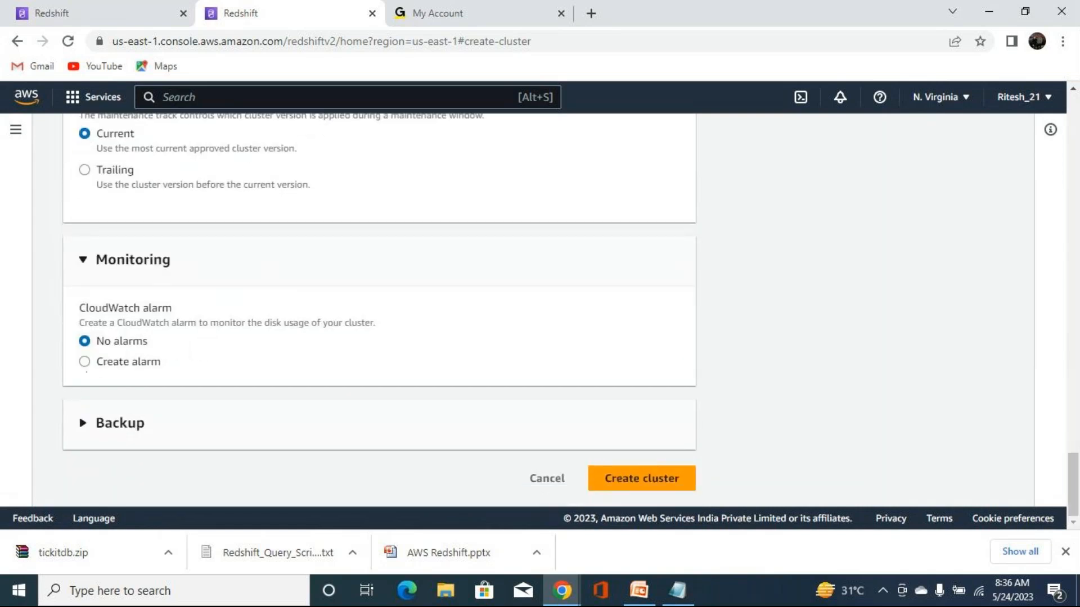
Enable a CloudWatch alarm at 70% disk usage that notifies a new SNS topic.
left_click(78, 366)
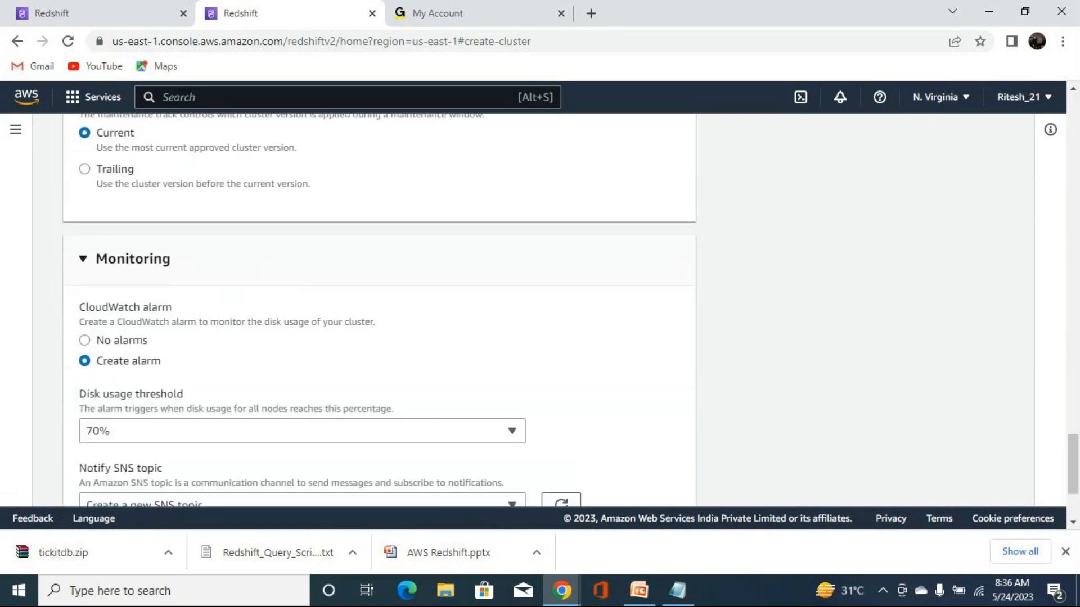
scroll(216, 360, "down", 2)
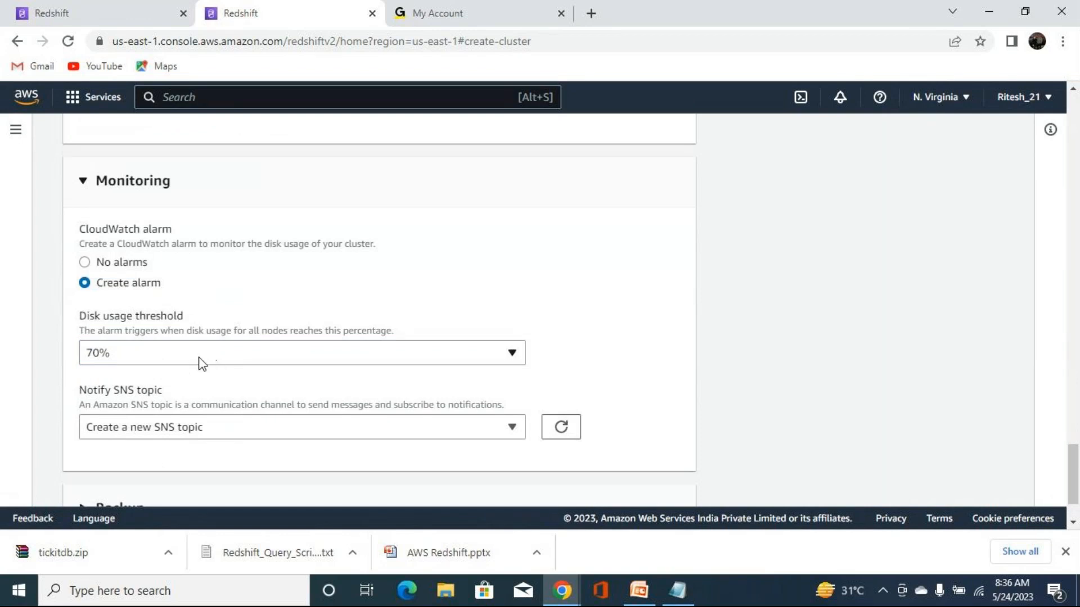
left_click(510, 427)
left_click(511, 428)
scroll(589, 324, "down", 2)
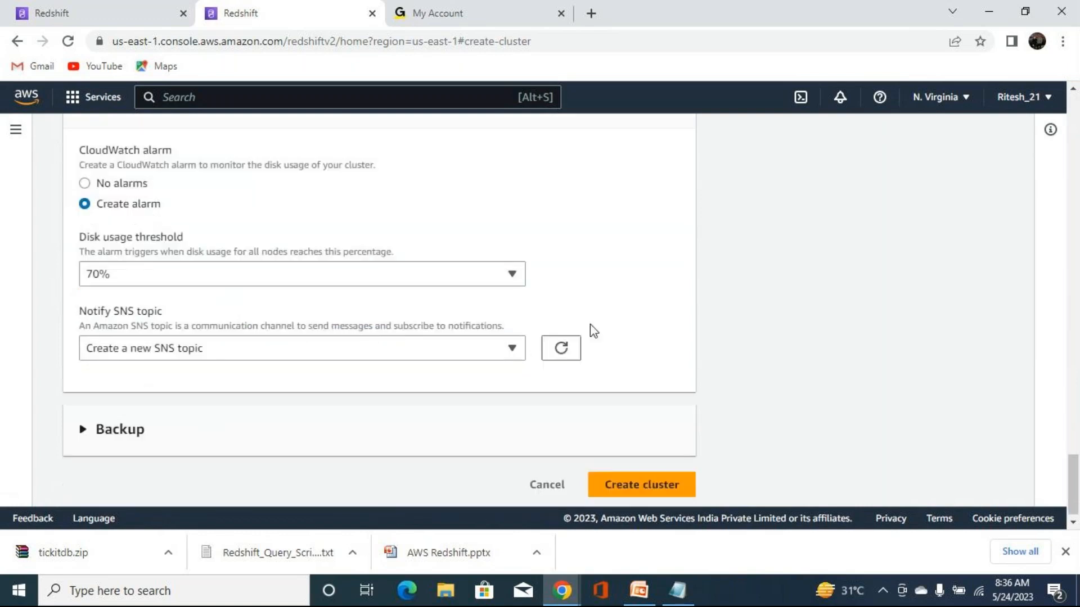
Expand the Backup settings and leave automated snapshot retention at 1 day.
left_click(235, 409)
scroll(311, 381, "down", 4)
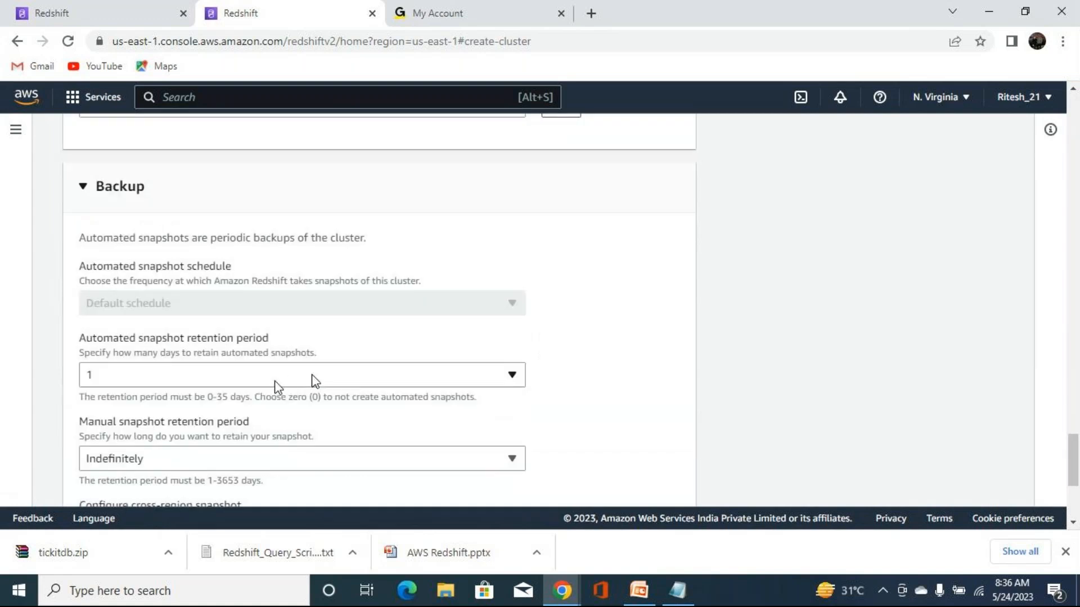
scroll(277, 386, "down", 1)
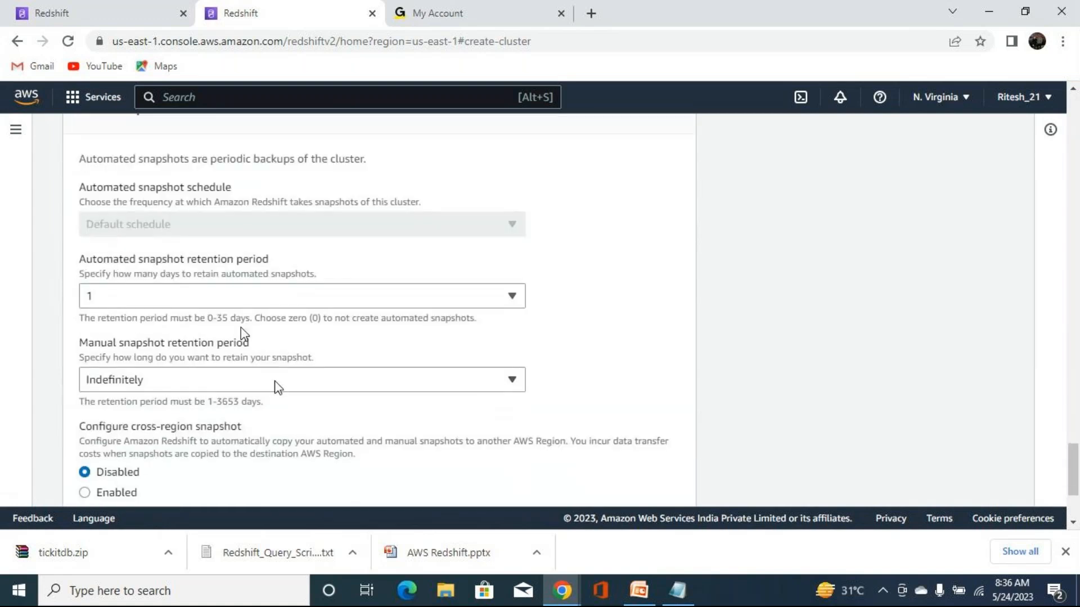
left_click(507, 302)
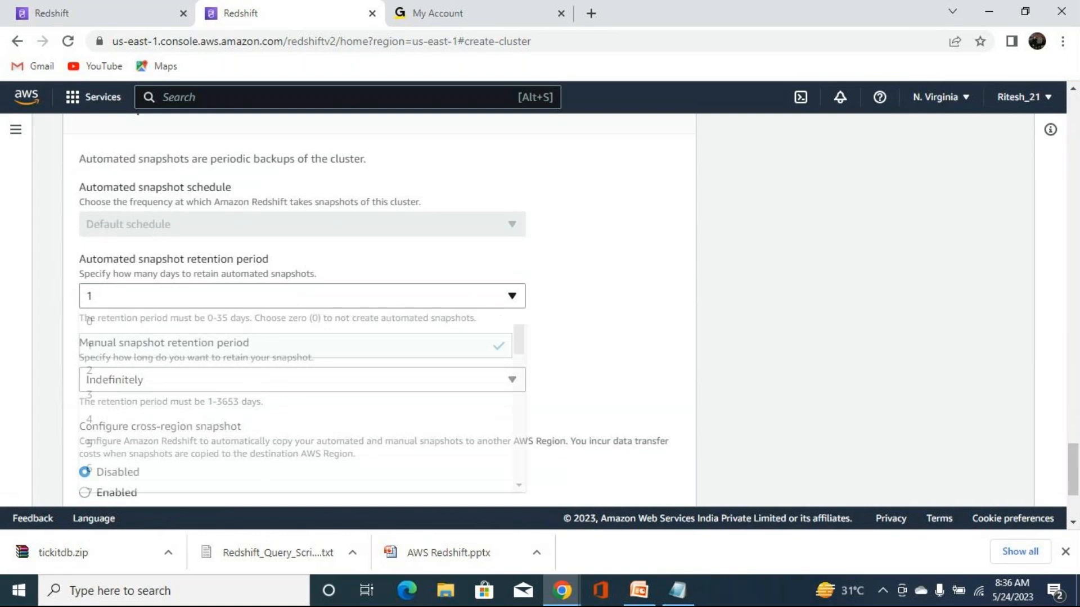
left_click(509, 304)
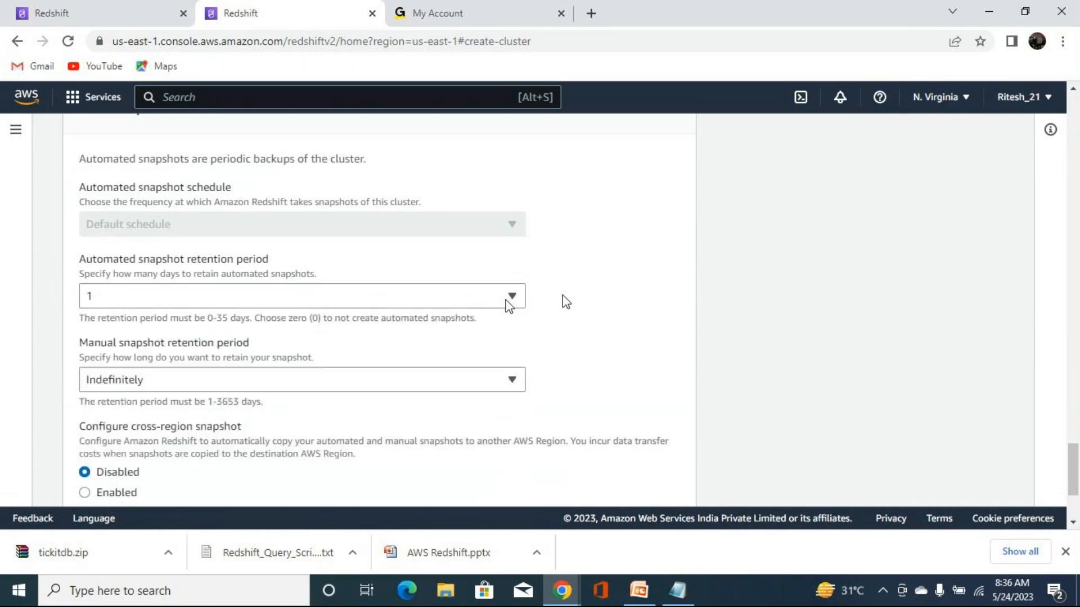
scroll(600, 294, "down", 2)
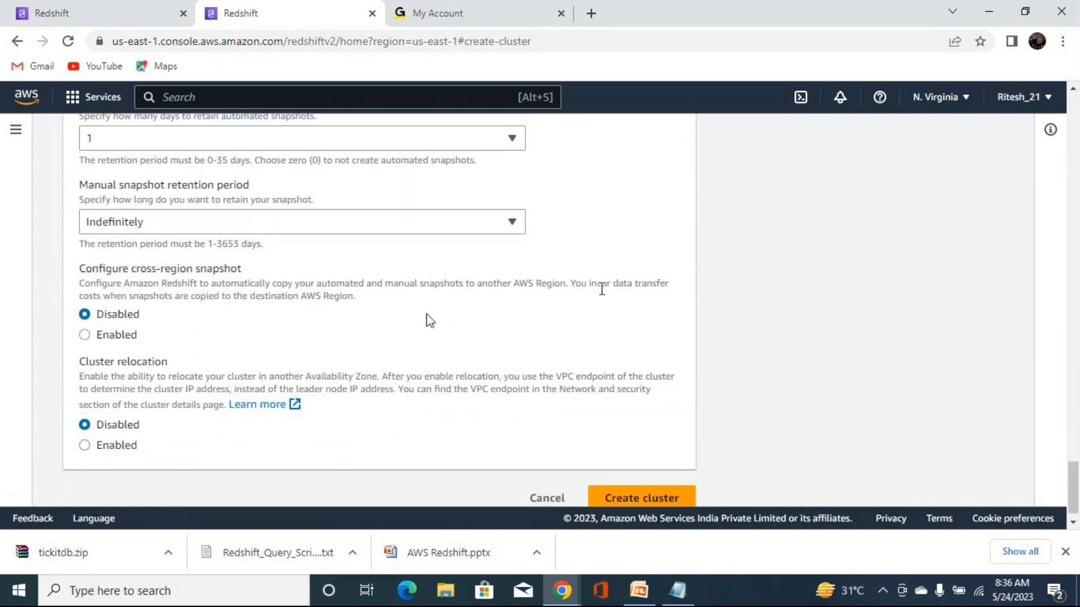
scroll(335, 342, "down", 1)
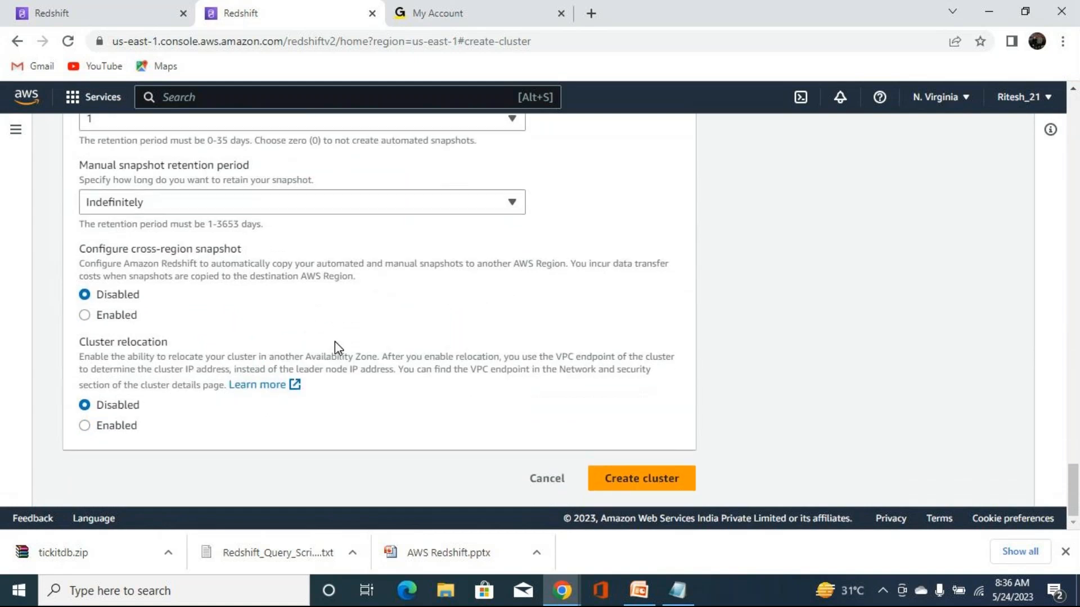
scroll(335, 342, "up", 7)
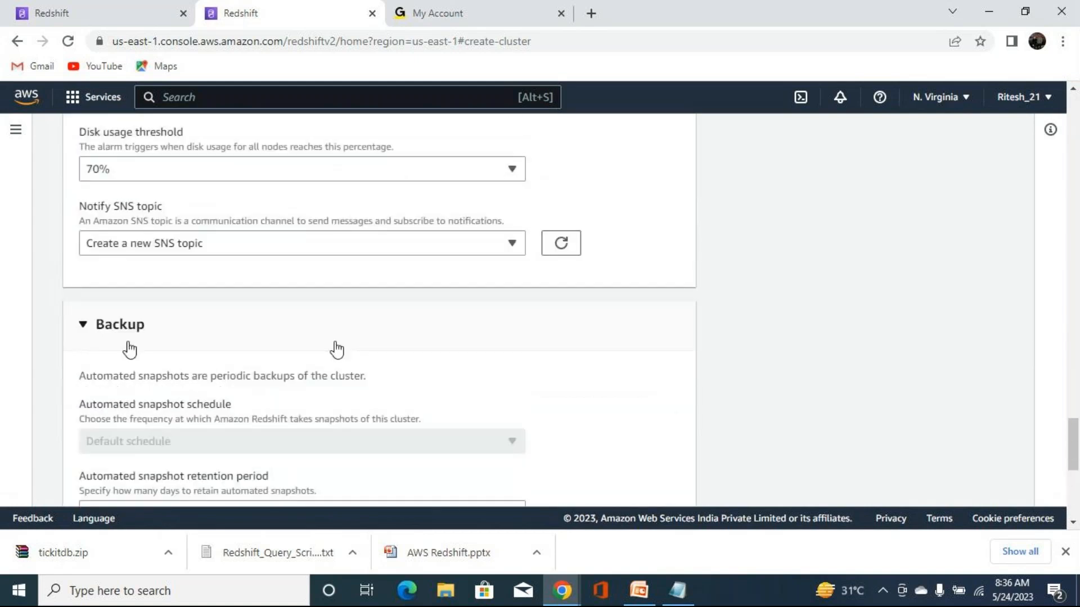
Collapse the Backup, Monitoring, Database configurations and Maintenance sections.
left_click(93, 332)
scroll(132, 355, "up", 5)
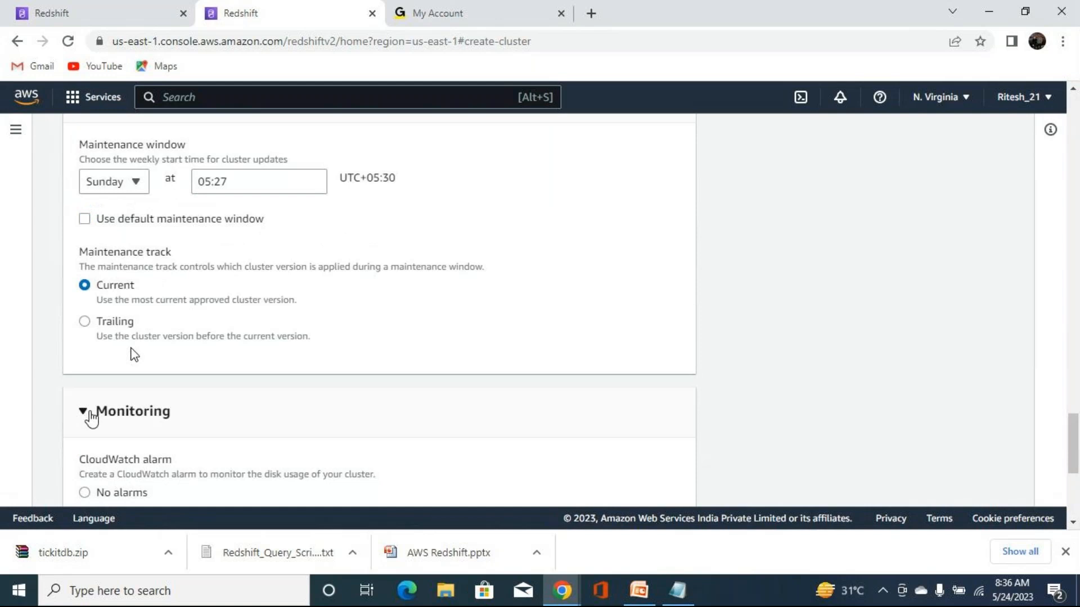
left_click(90, 415)
scroll(163, 405, "down", 1)
scroll(166, 402, "up", 5)
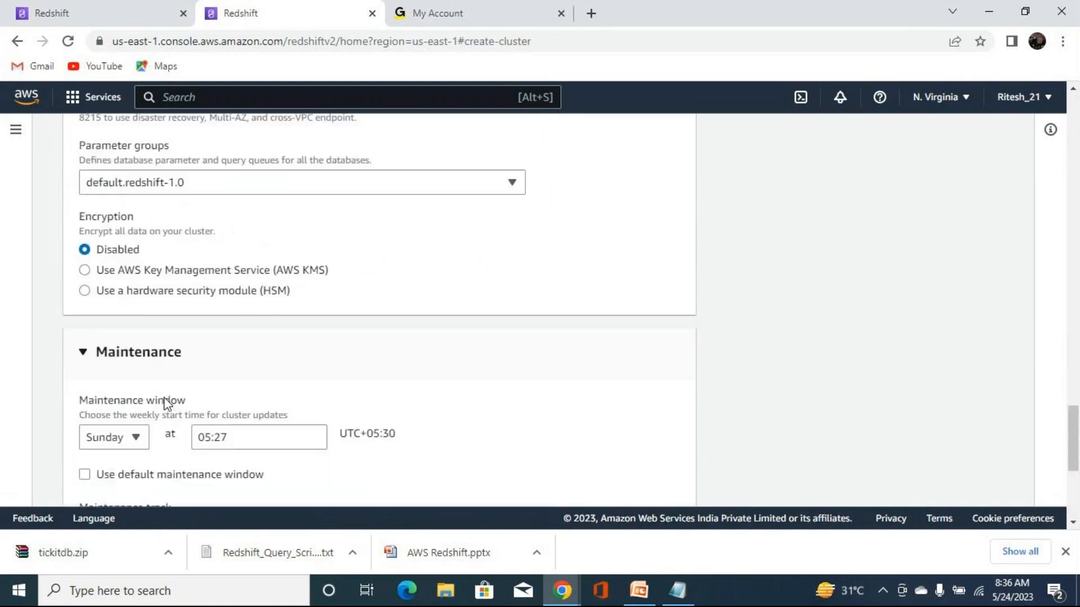
scroll(99, 292, "up", 8)
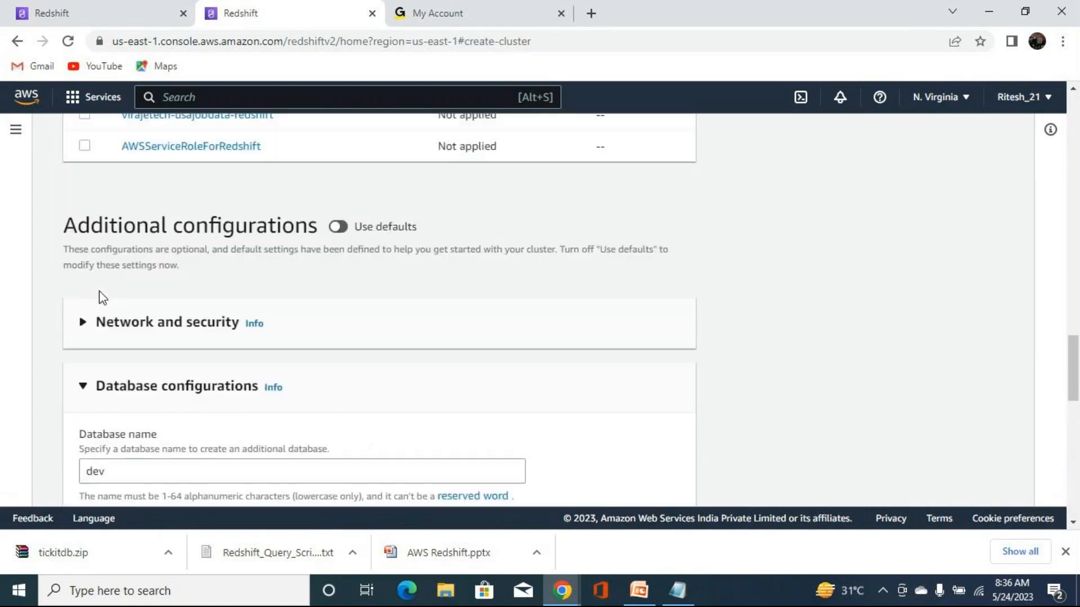
left_click(89, 390)
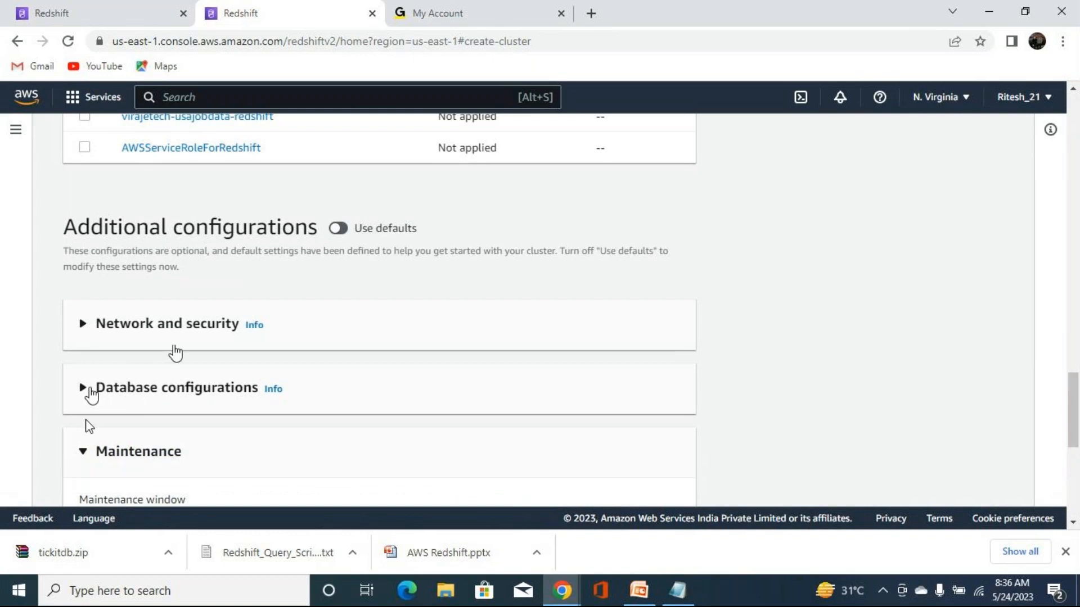
left_click(84, 448)
scroll(185, 387, "down", 3)
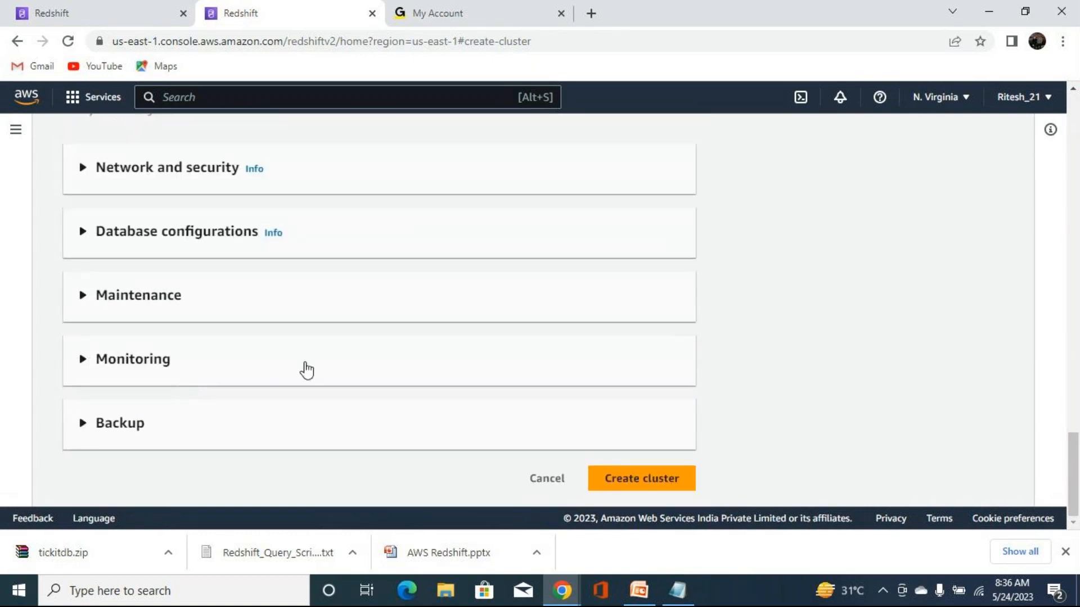
scroll(306, 369, "up", 3)
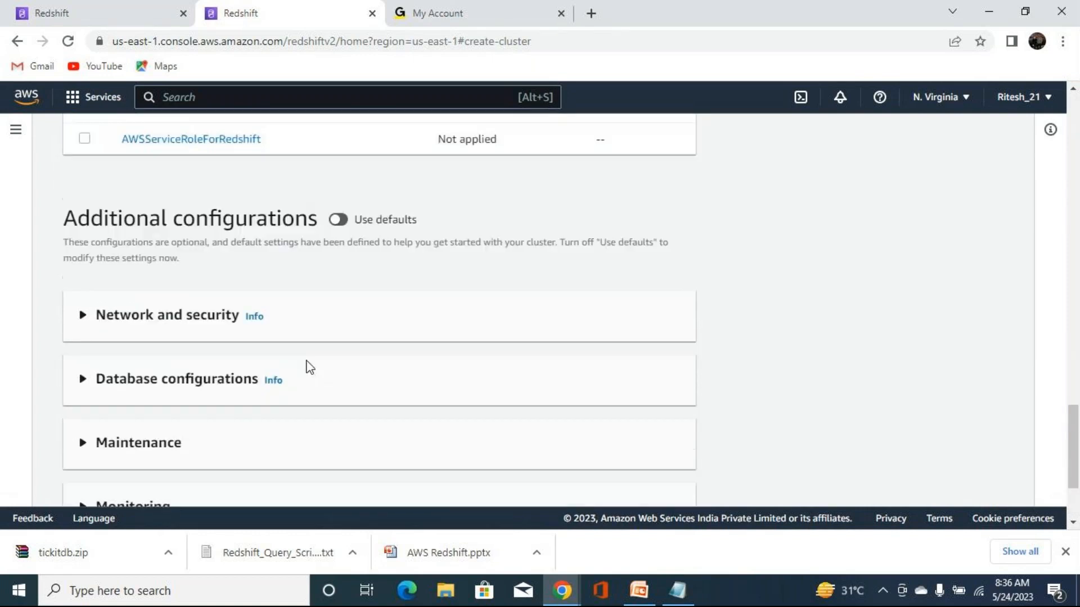
Turn on Use defaults for additional configurations and review the default VPC, security group and backup summary.
left_click(345, 232)
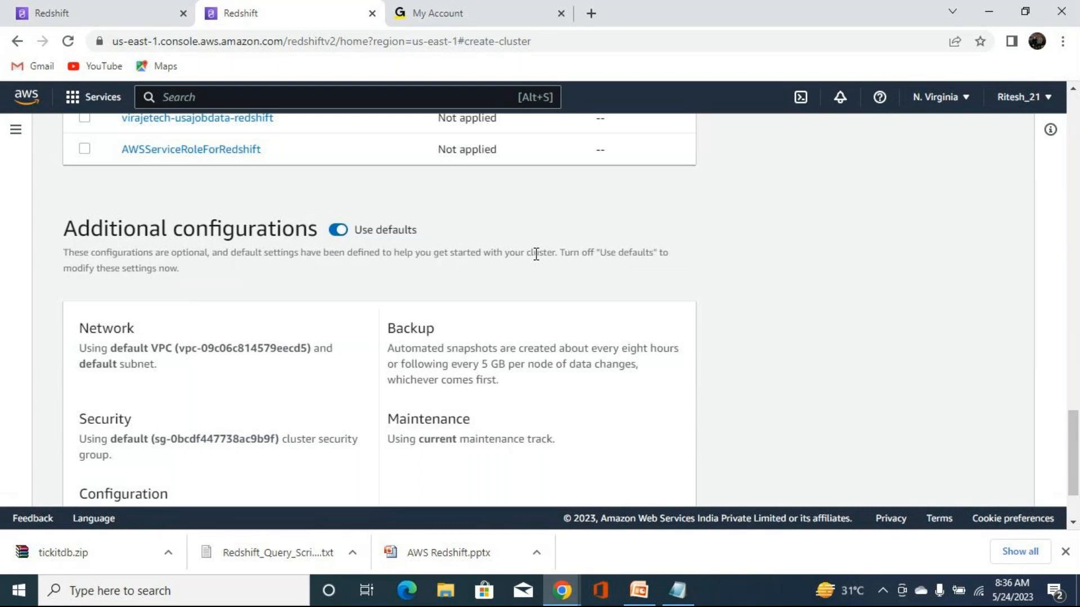
scroll(729, 328, "down", 2)
scroll(730, 327, "down", 1)
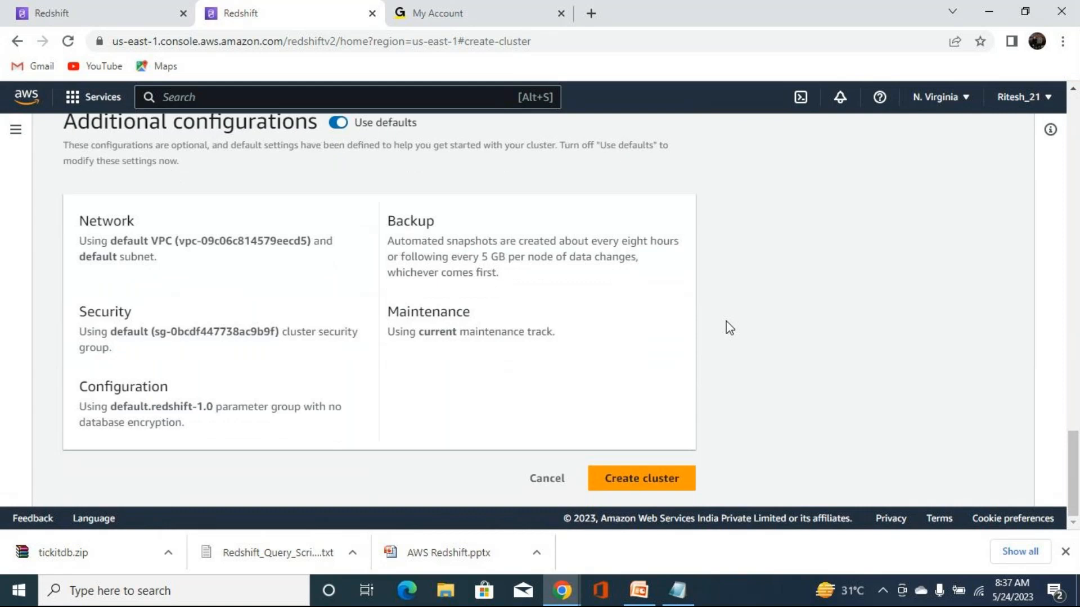
Submit the cluster creation, decline Chrome's password save, and check the cluster shows Creating.
left_click(673, 481)
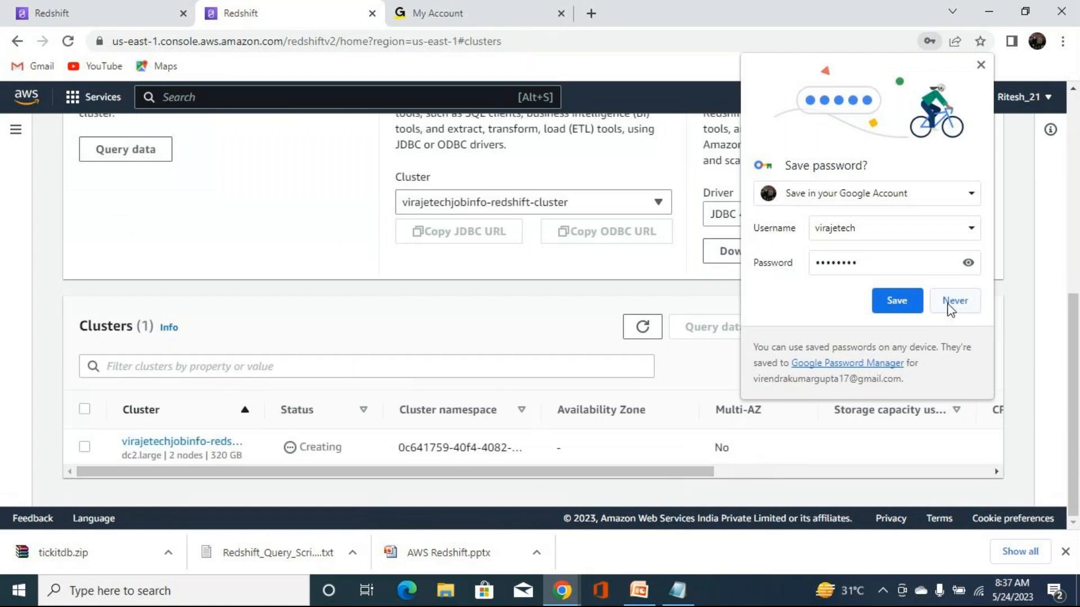
left_click(952, 302)
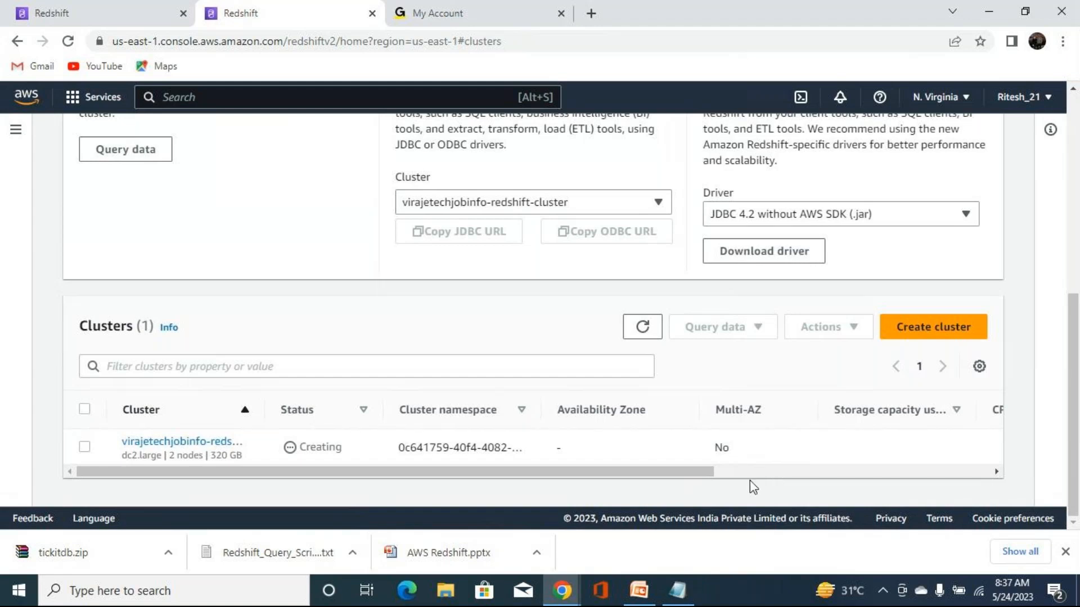
scroll(597, 287, "up", 5)
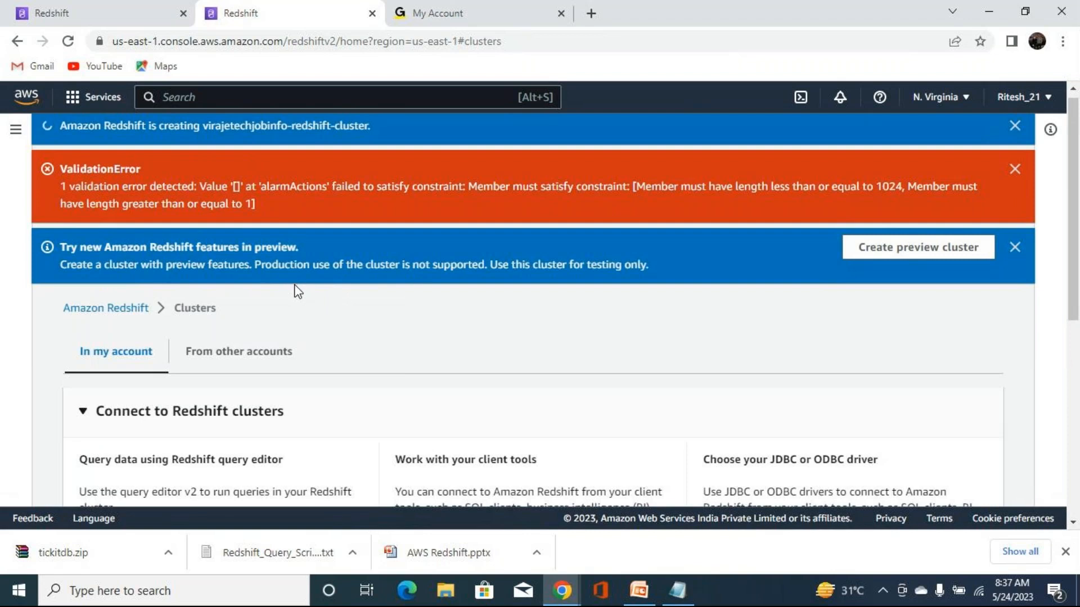
Dismiss the alarmActions ValidationError banner and keep the current cluster for the connection URLs.
left_click(1015, 171)
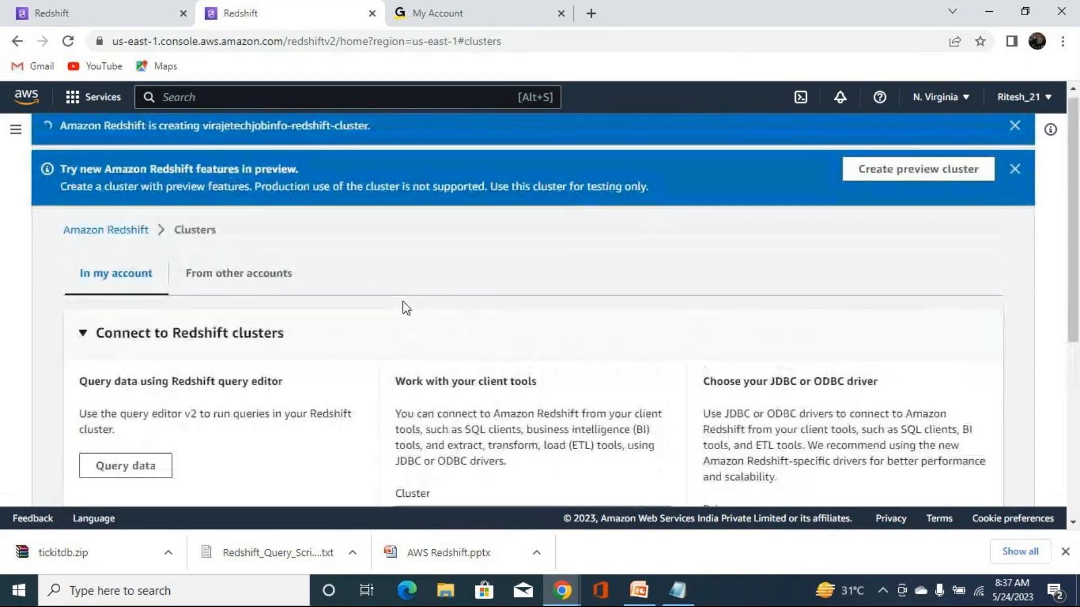
scroll(402, 306, "down", 3)
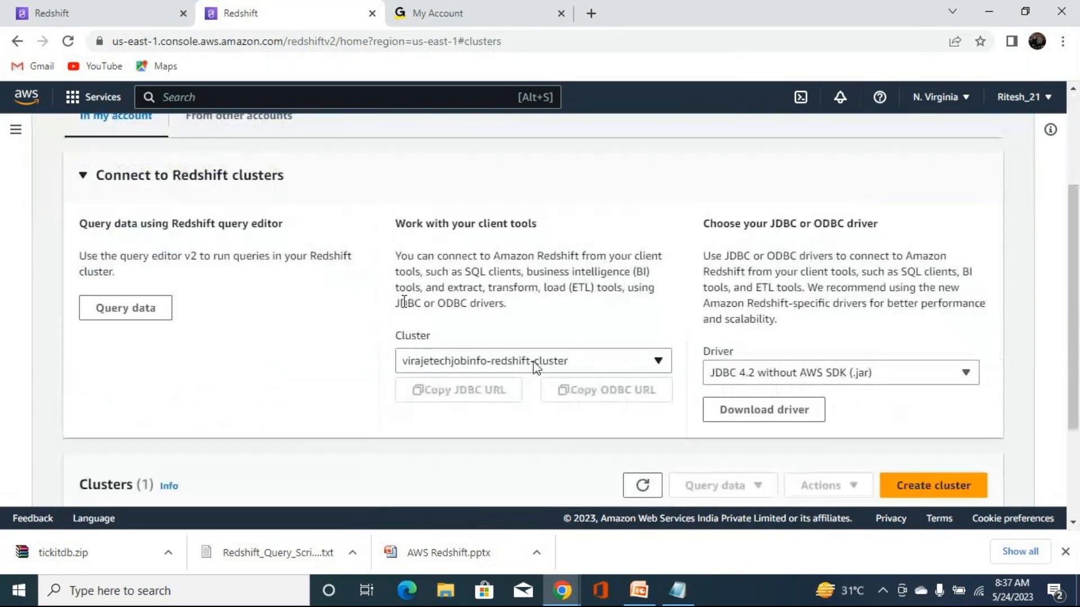
left_click(625, 357)
left_click(626, 358)
Download the JDBC 4.2 without AWS SDK (.jar) driver.
left_click(910, 374)
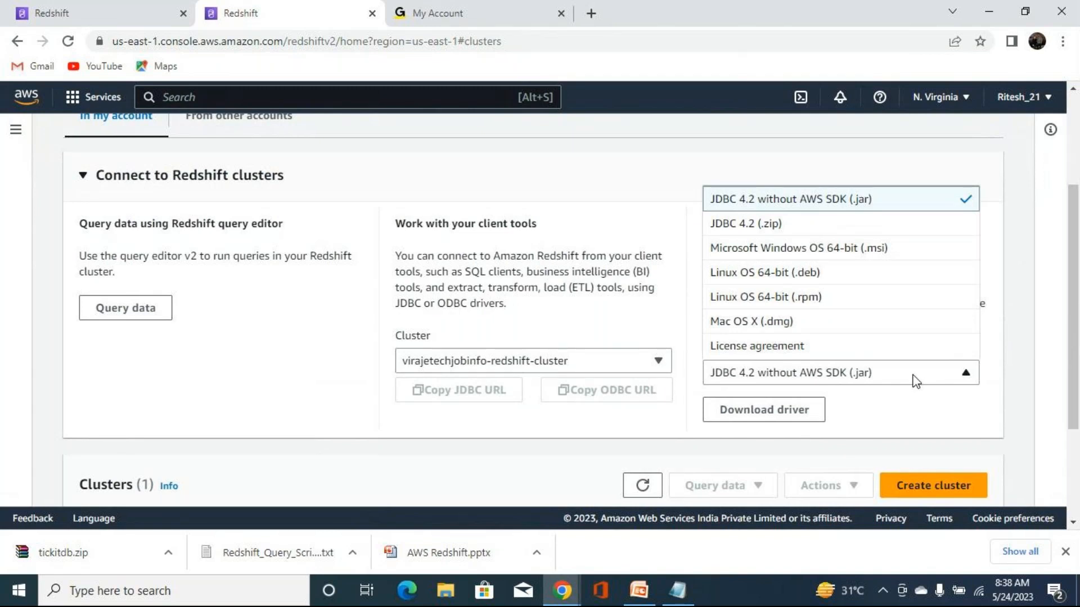
left_click(899, 393)
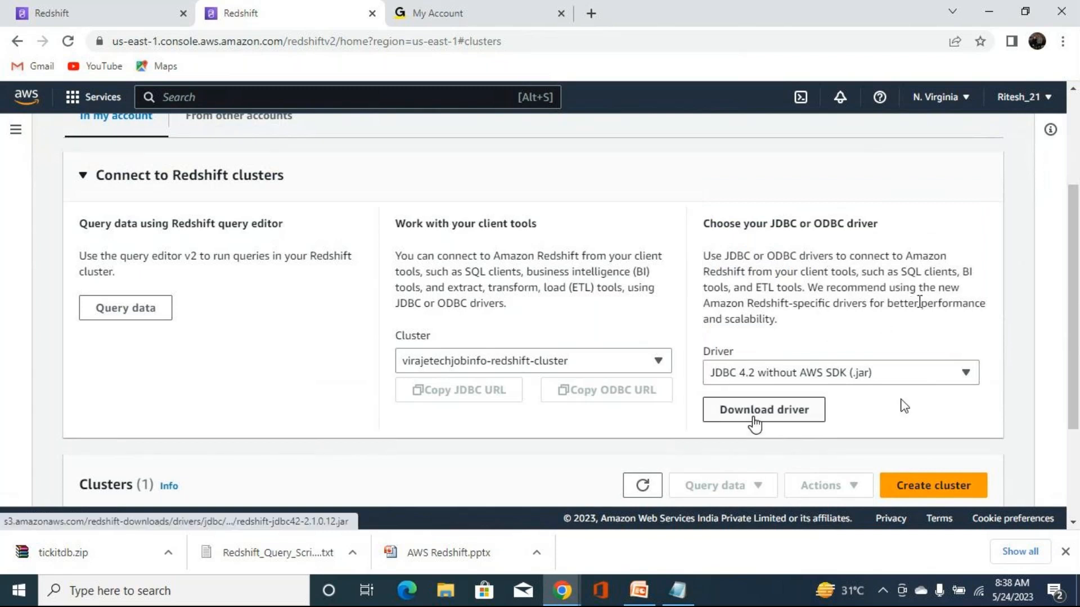
scroll(756, 416, "down", 3)
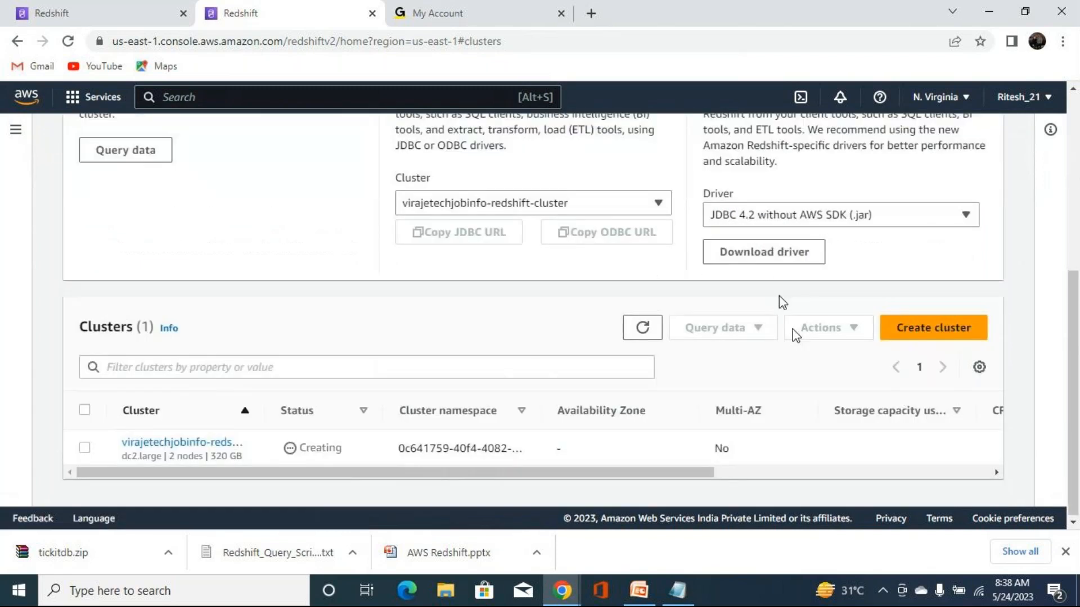
left_click(779, 262)
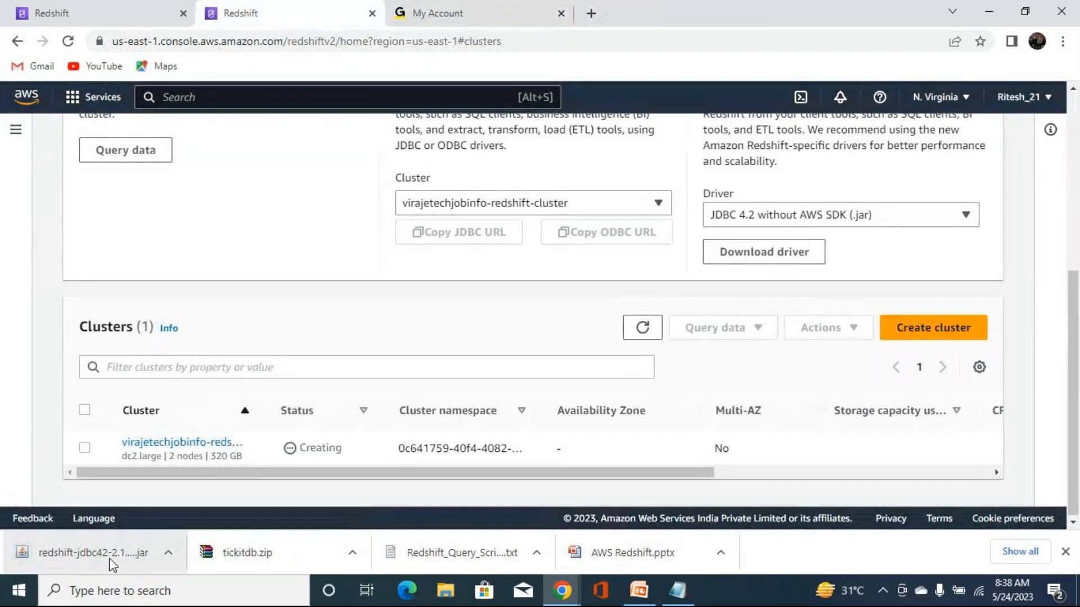
Find redshift-jdbc42-2.1.0.12 in the Downloads folder, then minimize File Explorer.
left_click(167, 553)
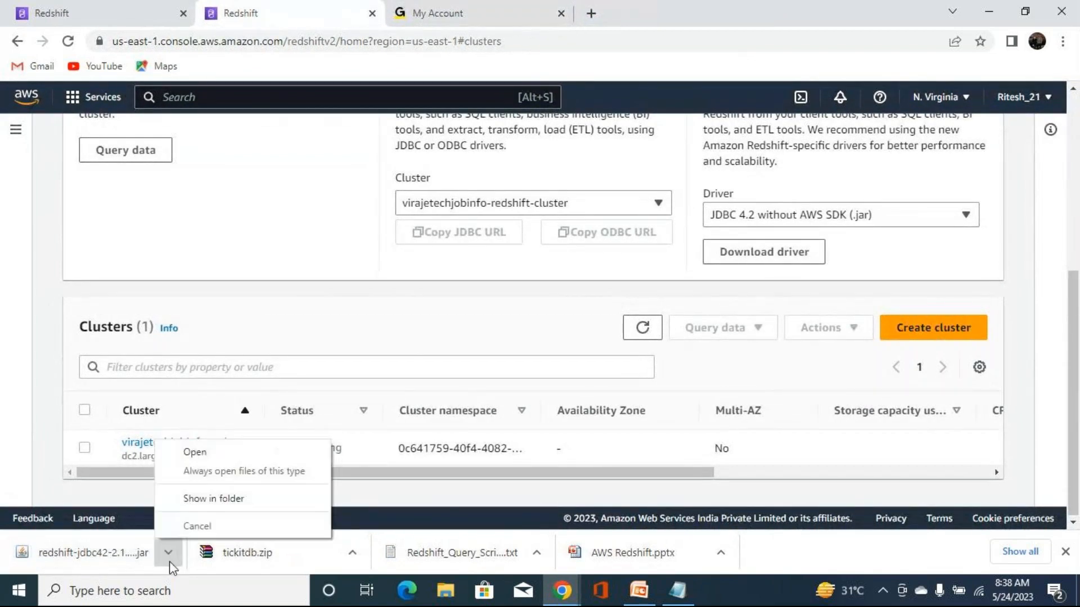
left_click(214, 503)
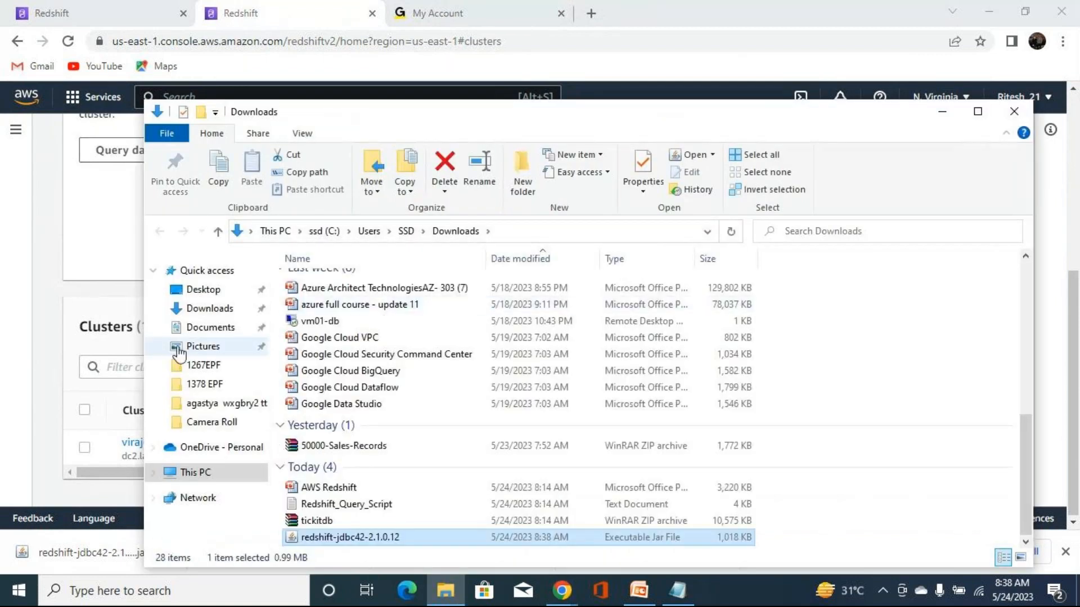
left_click(206, 309)
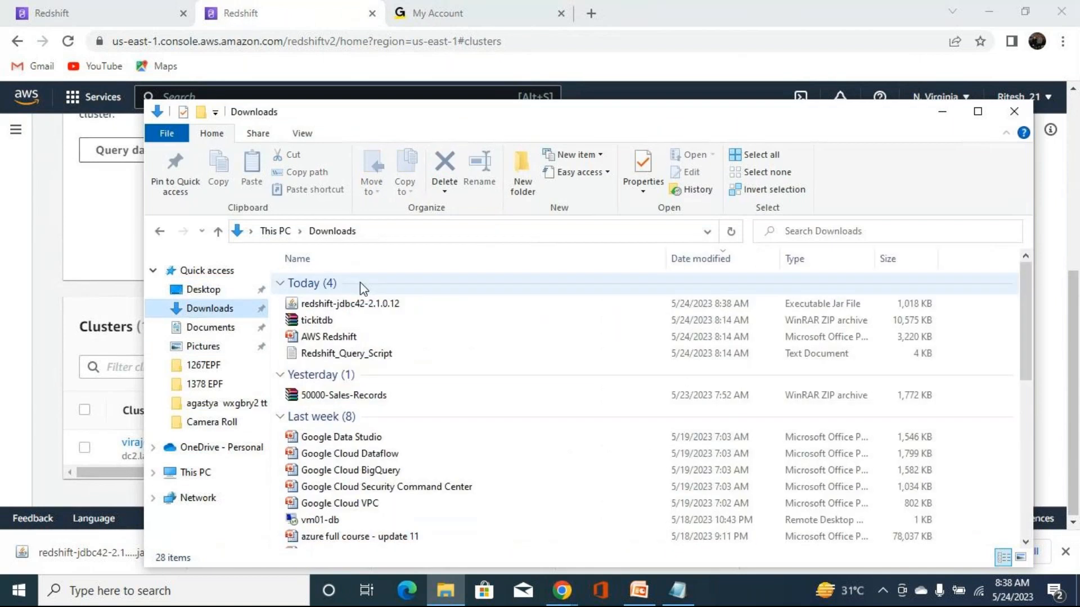
left_click(348, 306)
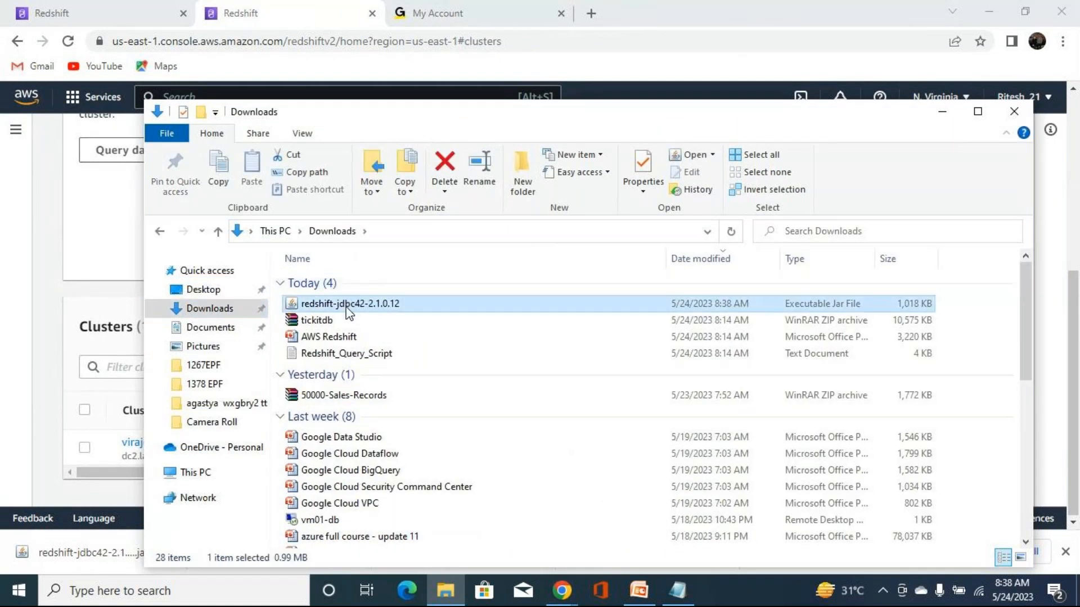
left_click(941, 117)
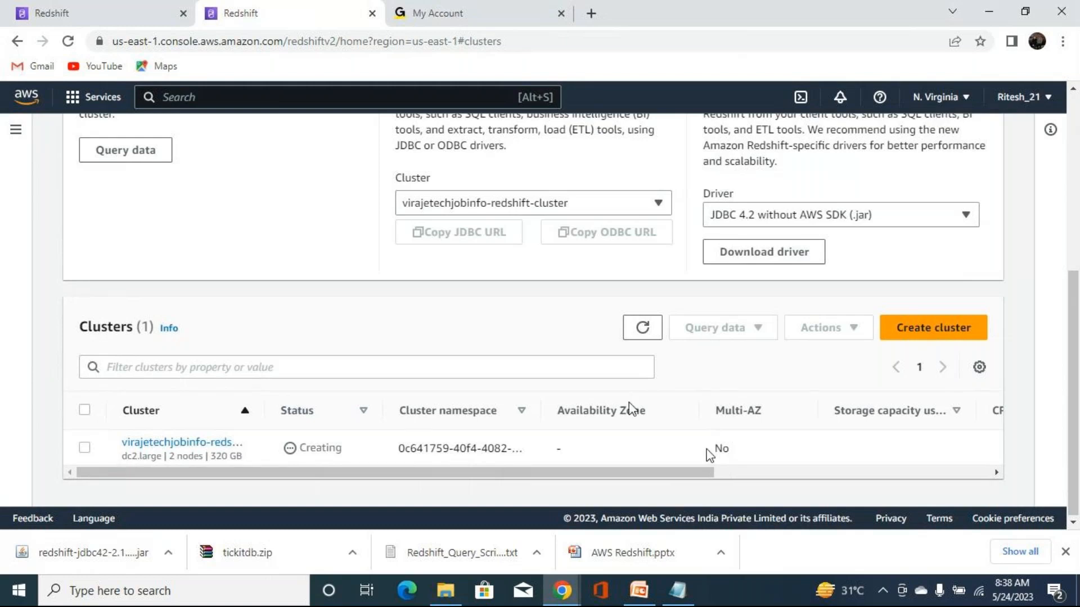
Scroll through the Redshift clusters list to check the cluster's status.
scroll(704, 439, "up", 2)
scroll(615, 422, "up", 2)
scroll(615, 421, "down", 3)
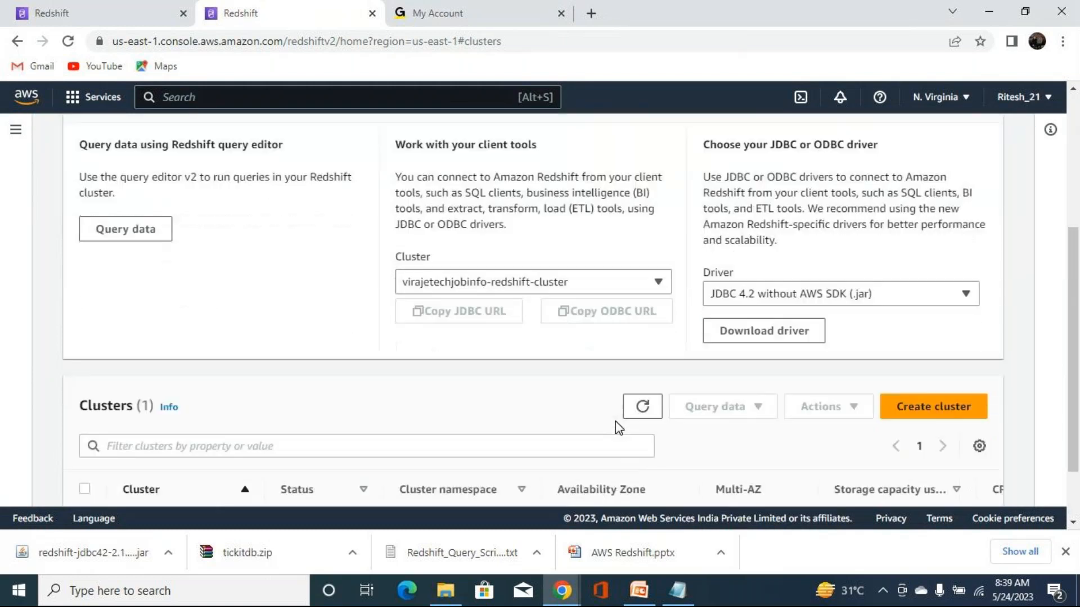
scroll(615, 421, "down", 1)
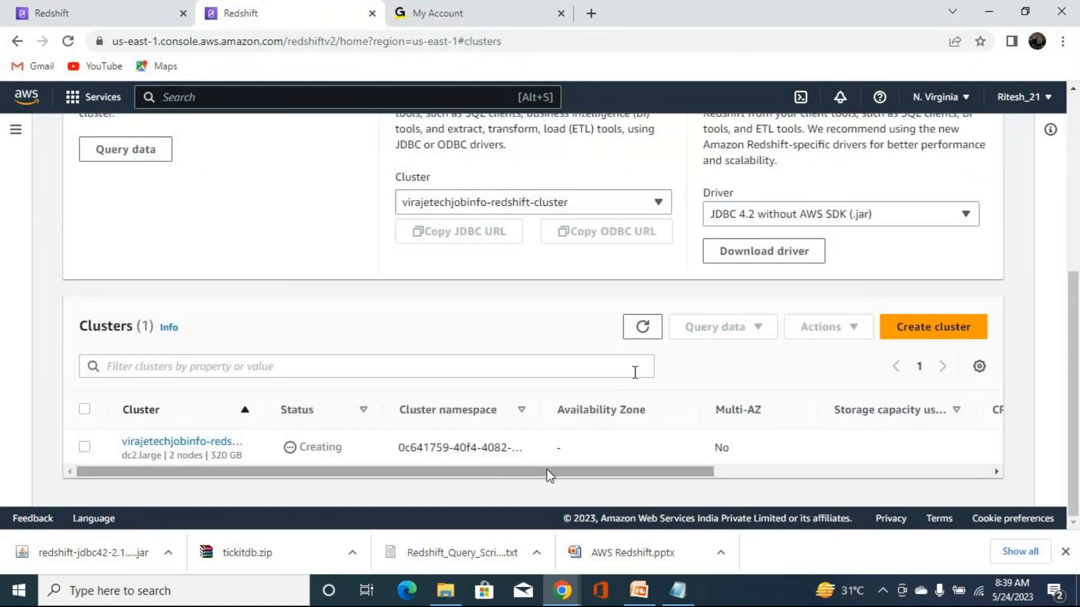
left_click_drag(649, 473, 363, 488)
scroll(393, 385, "up", 5)
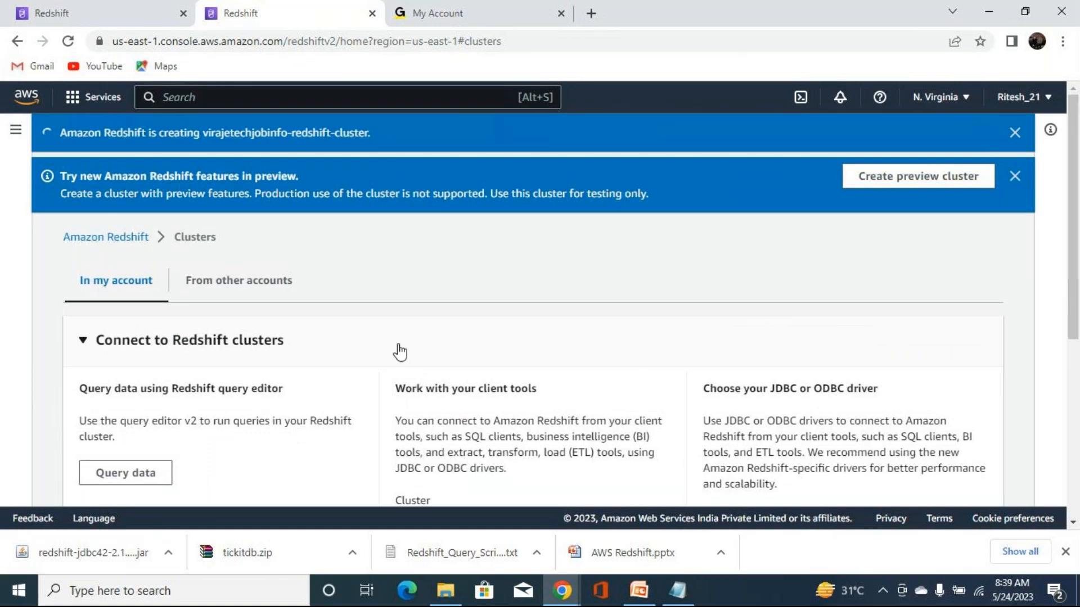
scroll(504, 383, "down", 3)
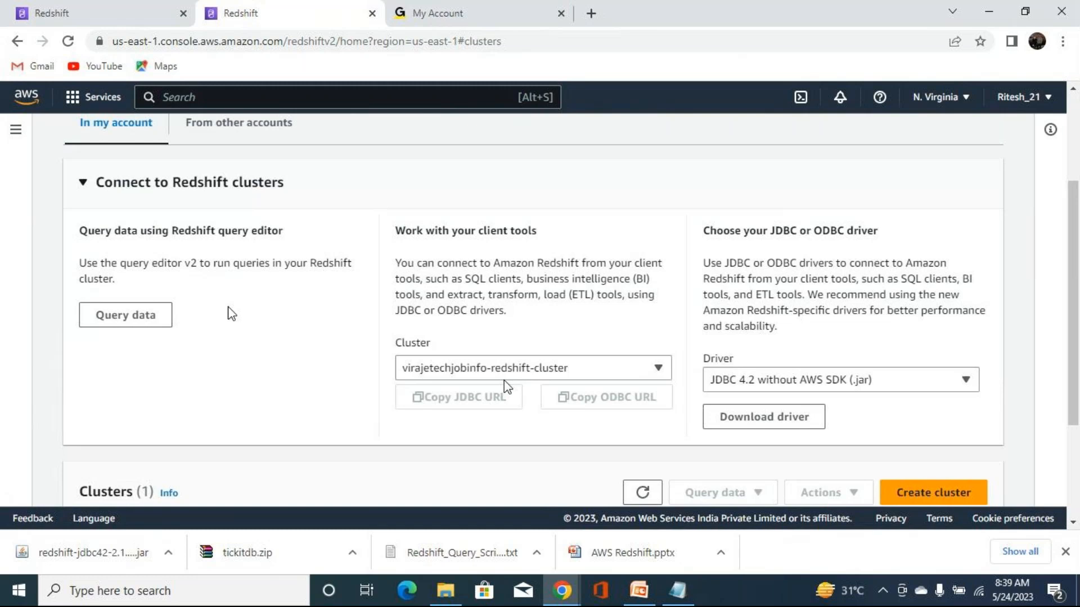
Stop the meeting recording and return to the console, where the cluster shows Available.
mouse_move(568, 593)
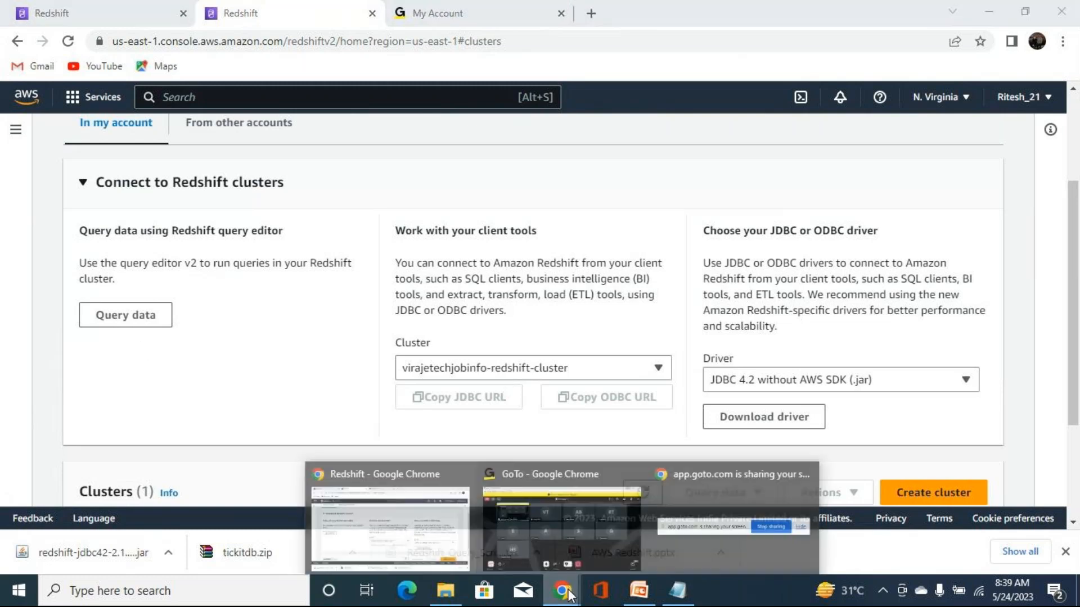
left_click(522, 540)
left_click(54, 526)
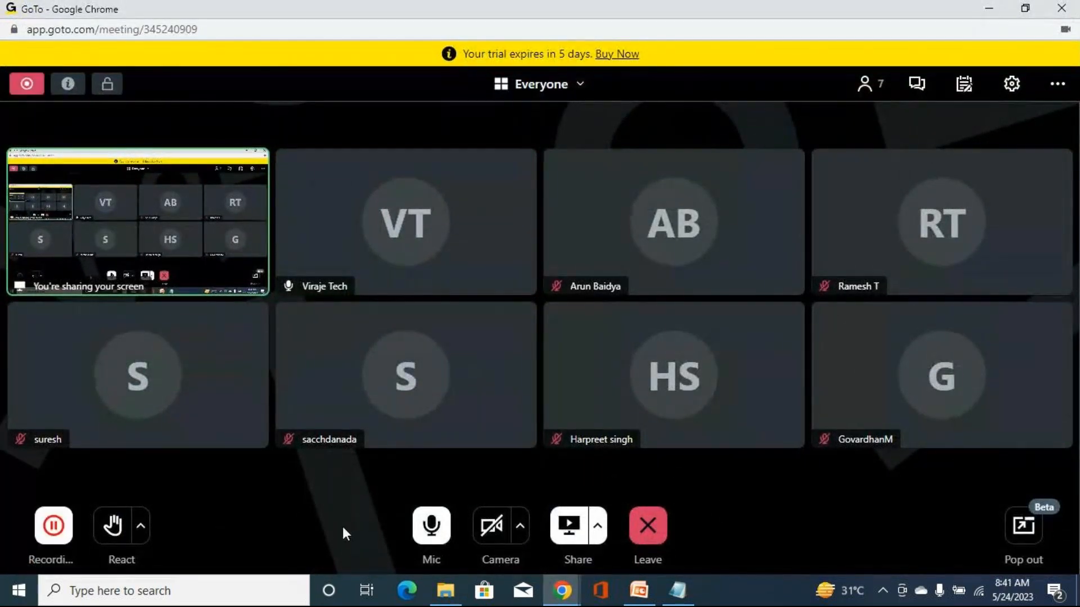
left_click(989, 7)
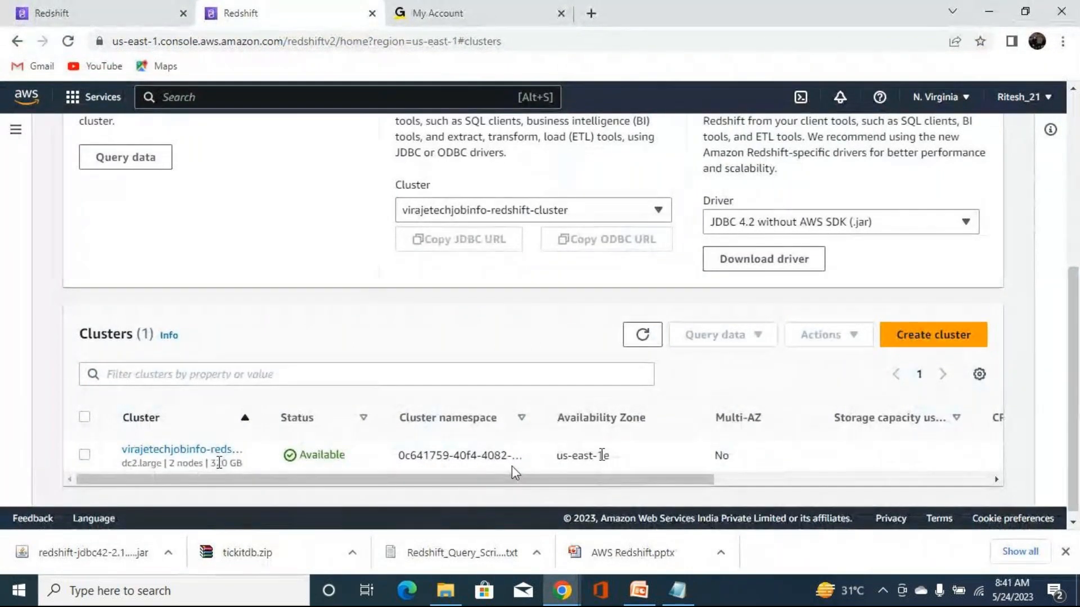
Open virajetechjobinfo-redshift-cluster and copy its endpoint from the General information section.
left_click(186, 459)
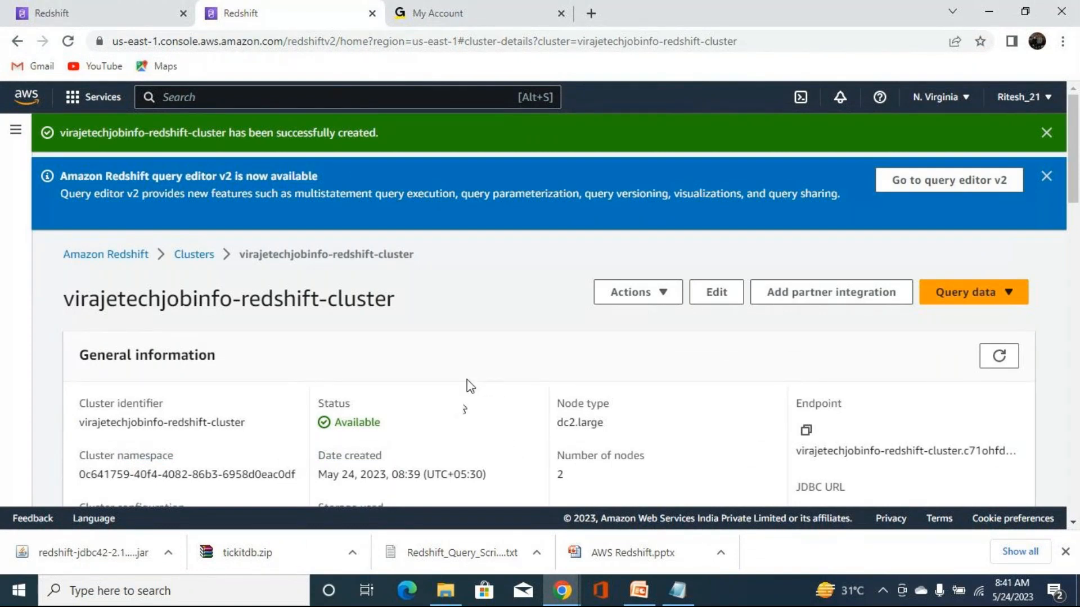
scroll(471, 386, "down", 1)
scroll(470, 387, "down", 3)
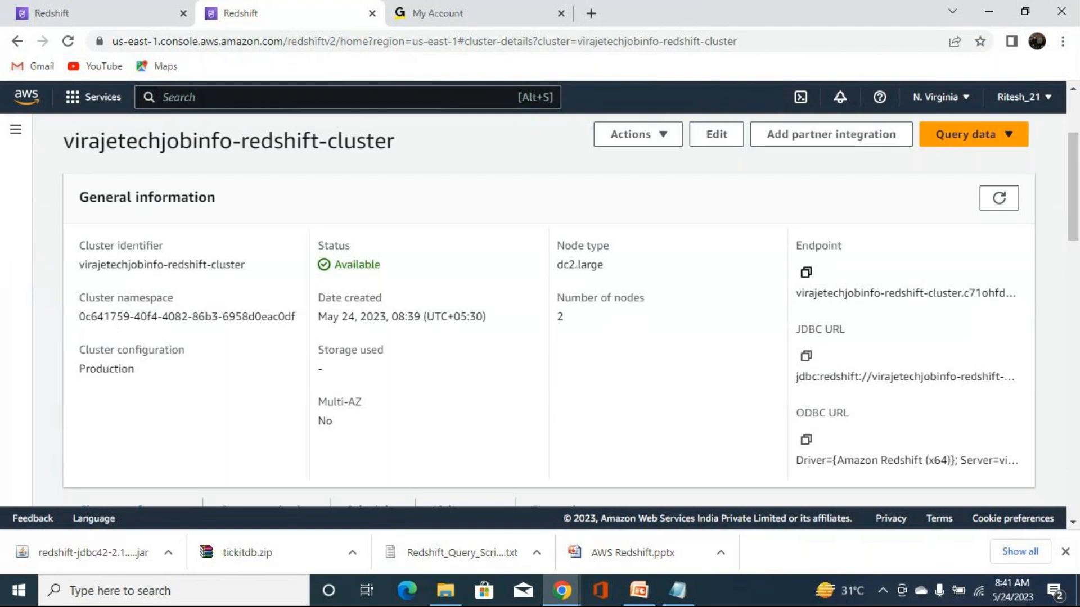
left_click(806, 274)
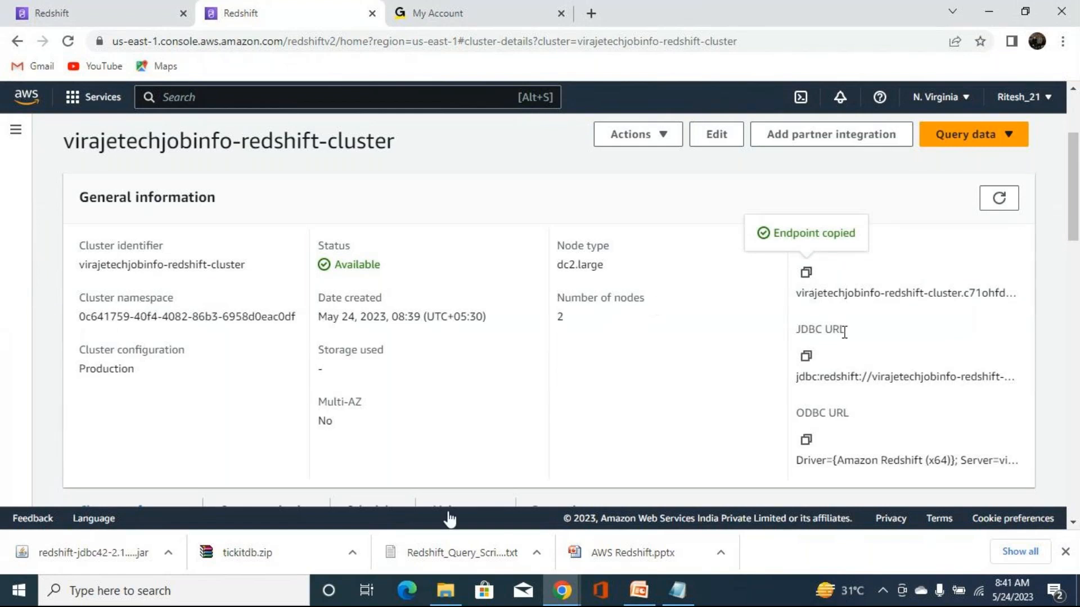
Paste the cluster endpoint into Notepad on a new line below the port note.
left_click(680, 588)
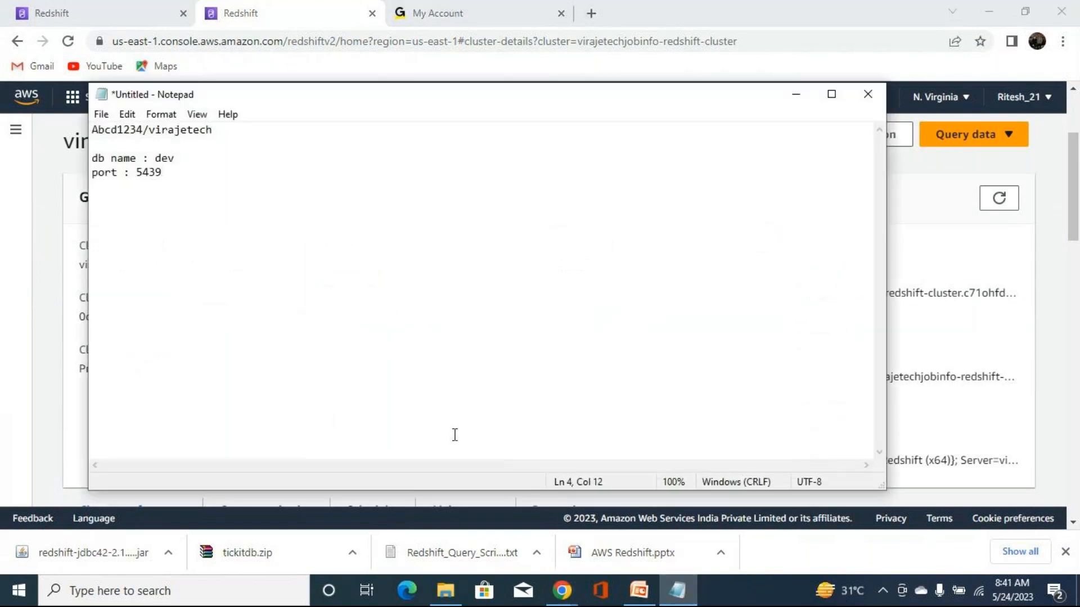
key("Return")
key("Return")
key("ctrl+v")
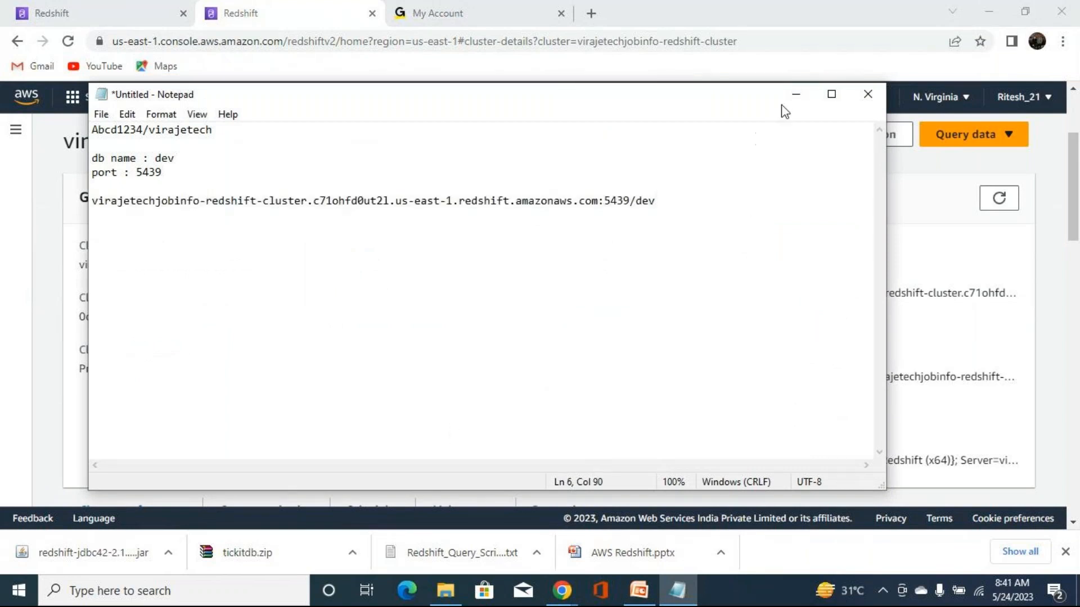
Copy the cluster's JDBC URL and paste it on the next line in Notepad.
left_click(794, 96)
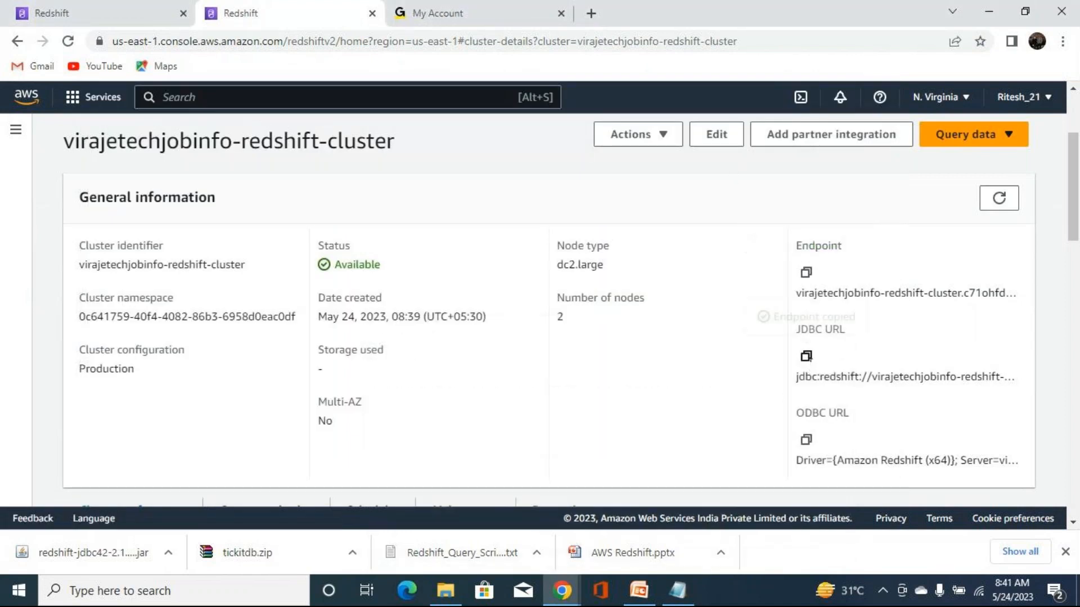
left_click(807, 357)
left_click(676, 590)
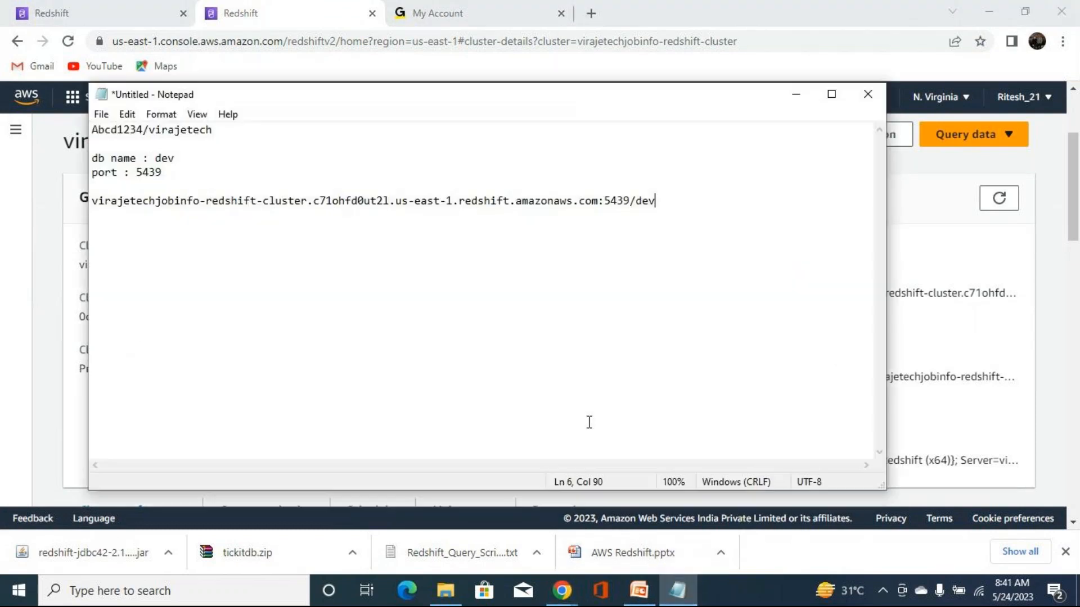
key("Return")
key("Return")
key("ctrl+v")
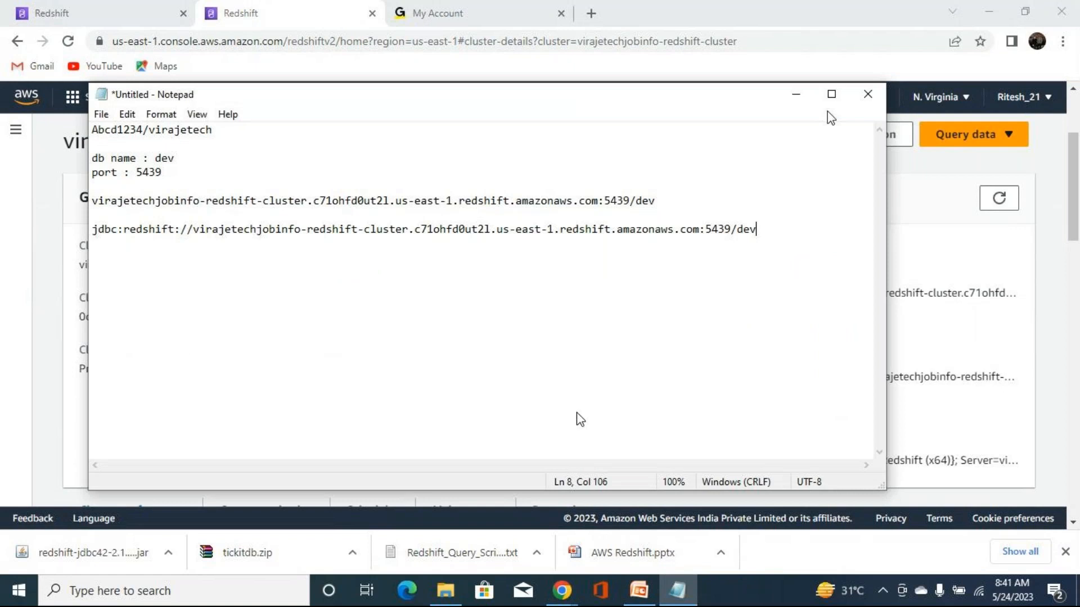
Copy the cluster's ODBC URL and paste it on its own line below the JDBC URL.
left_click(796, 94)
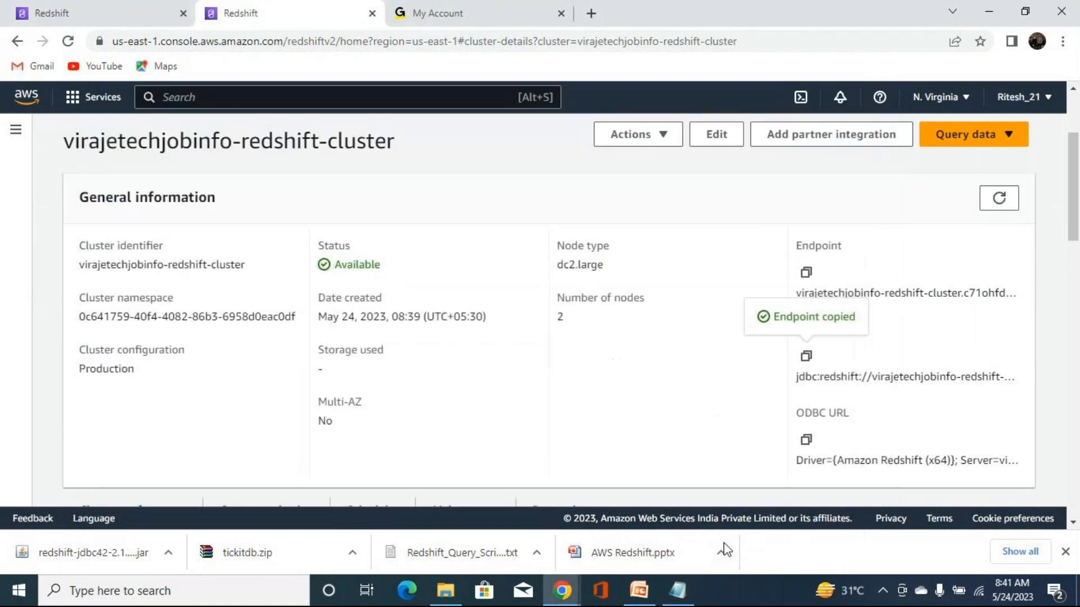
left_click(805, 439)
left_click(678, 590)
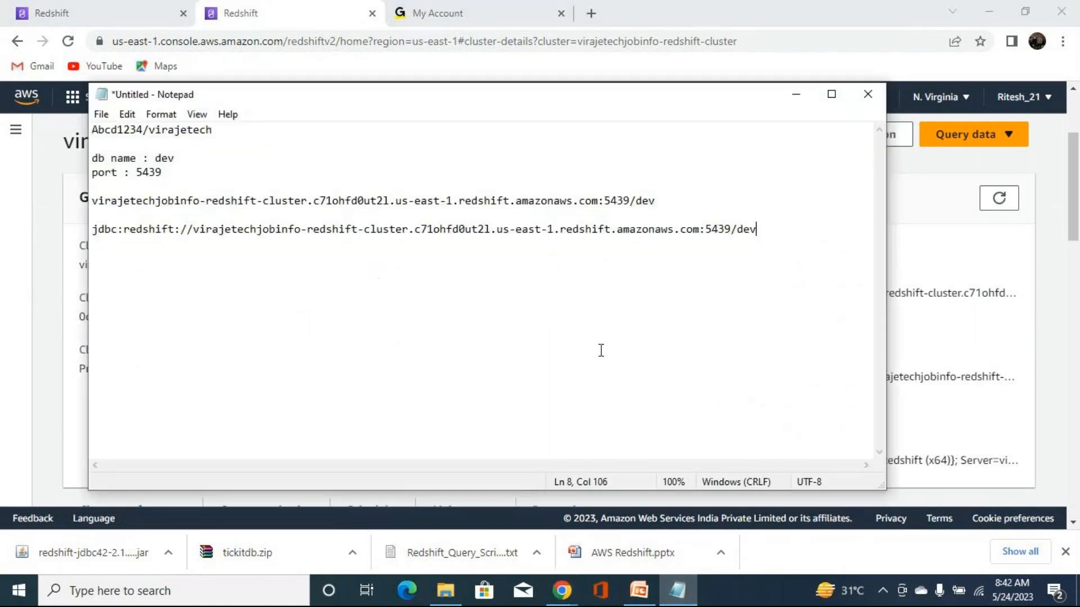
key("Return")
key("Return")
key("ctrl+v")
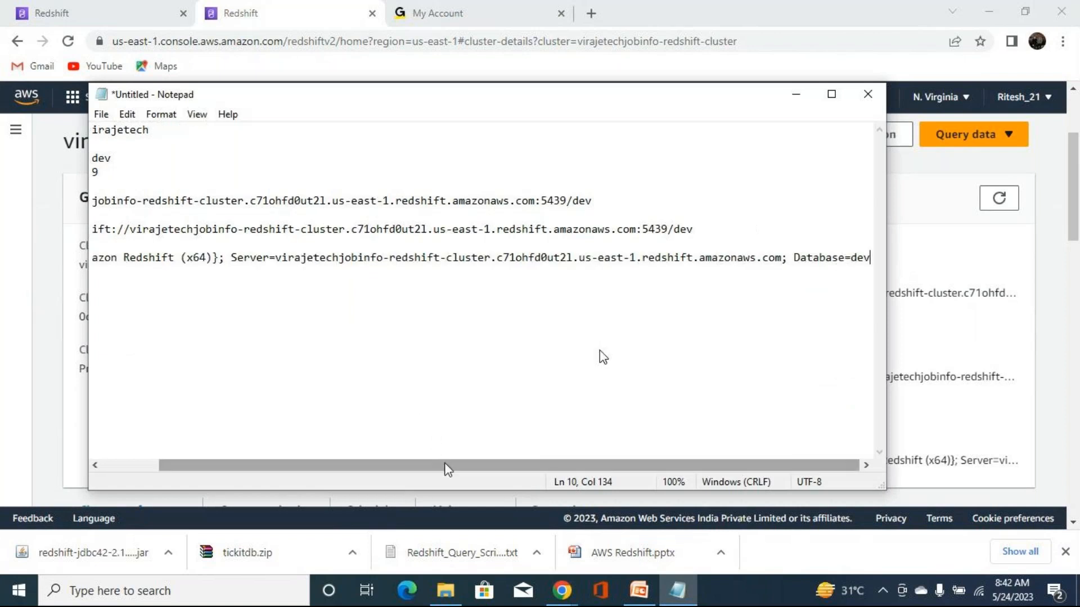
left_click_drag(446, 466, 142, 453)
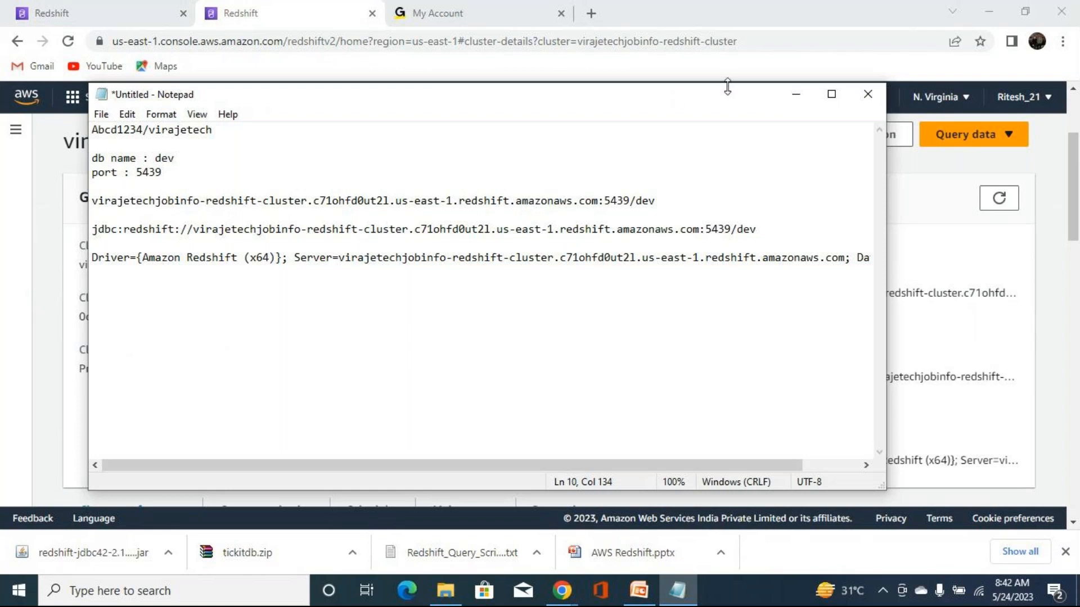
left_click(785, 96)
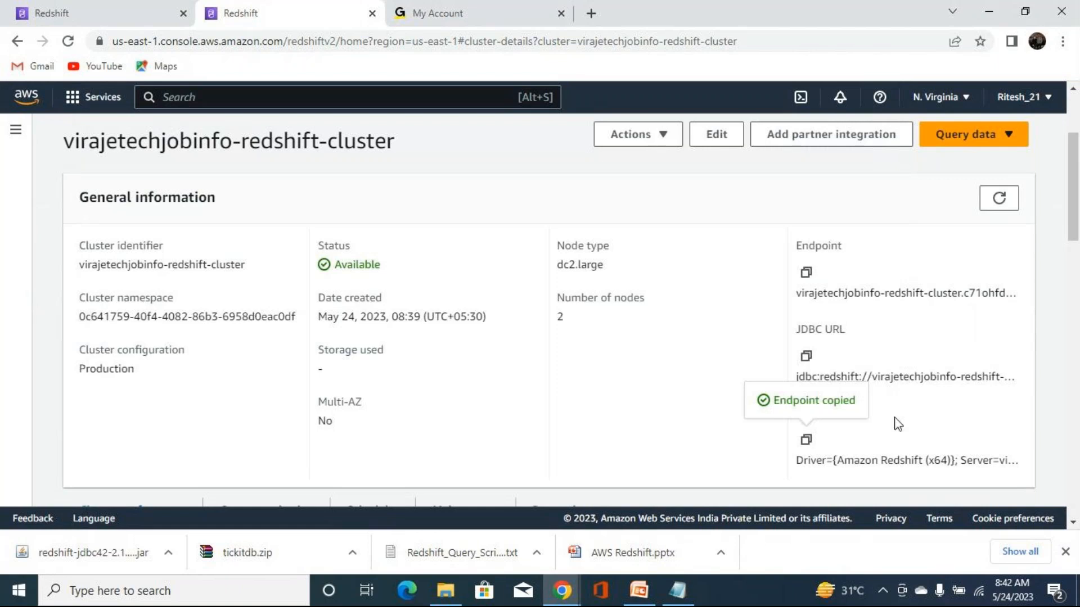
View the cluster's Properties, showing database dev on port 5439 with parameter group default.redshift-1.0.
scroll(511, 354, "down", 1)
scroll(516, 355, "down", 3)
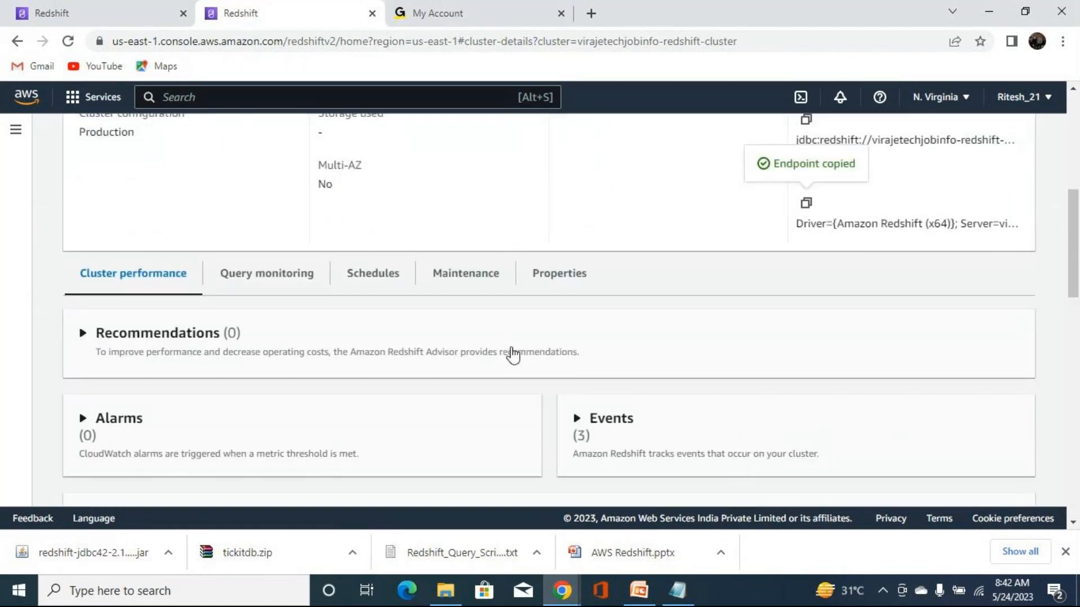
left_click(542, 279)
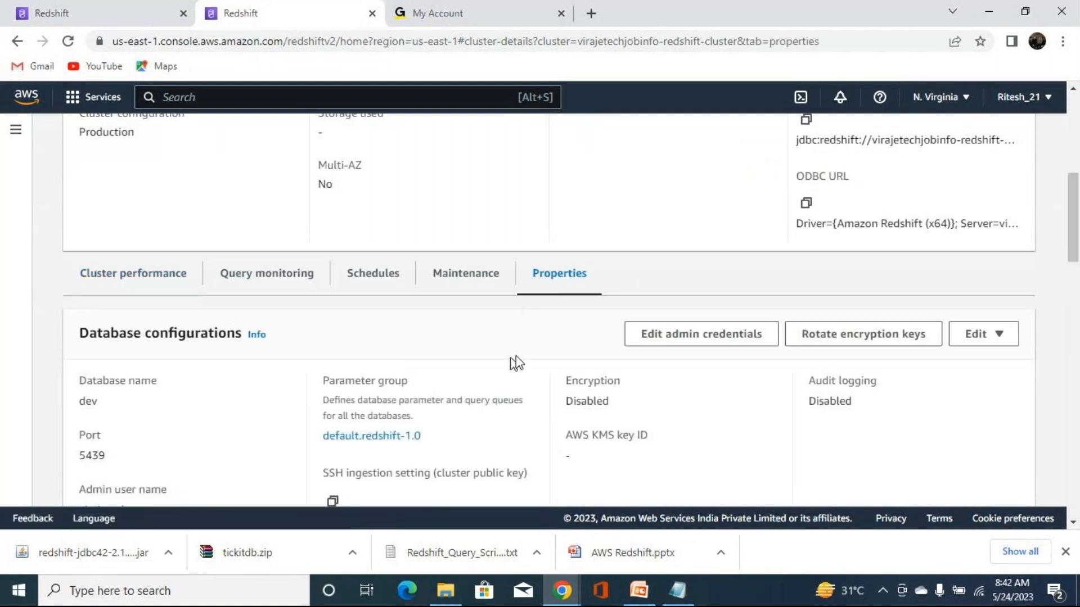
scroll(140, 414, "down", 2)
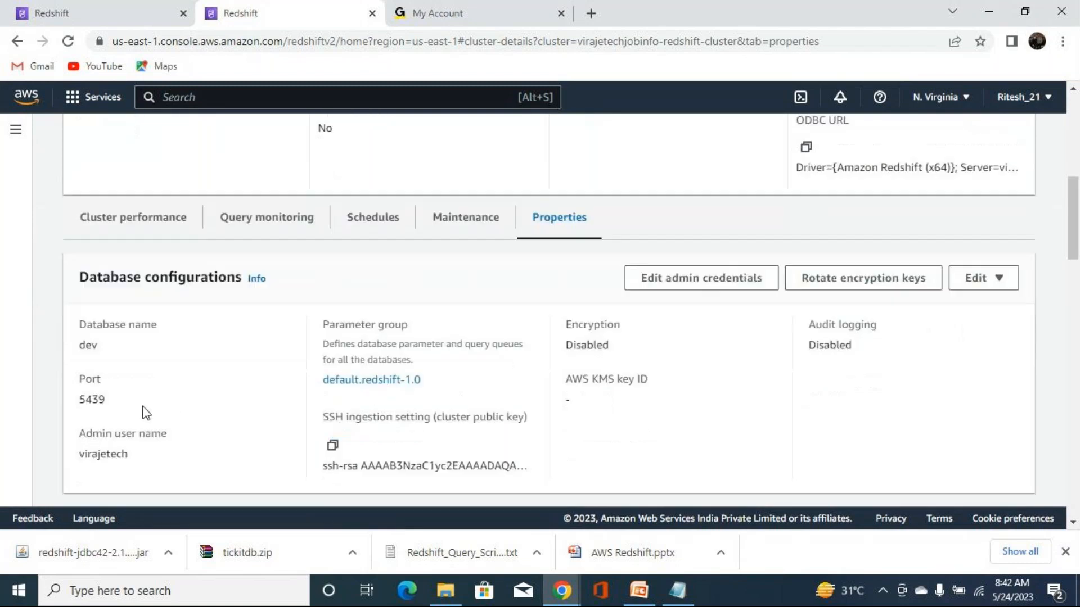
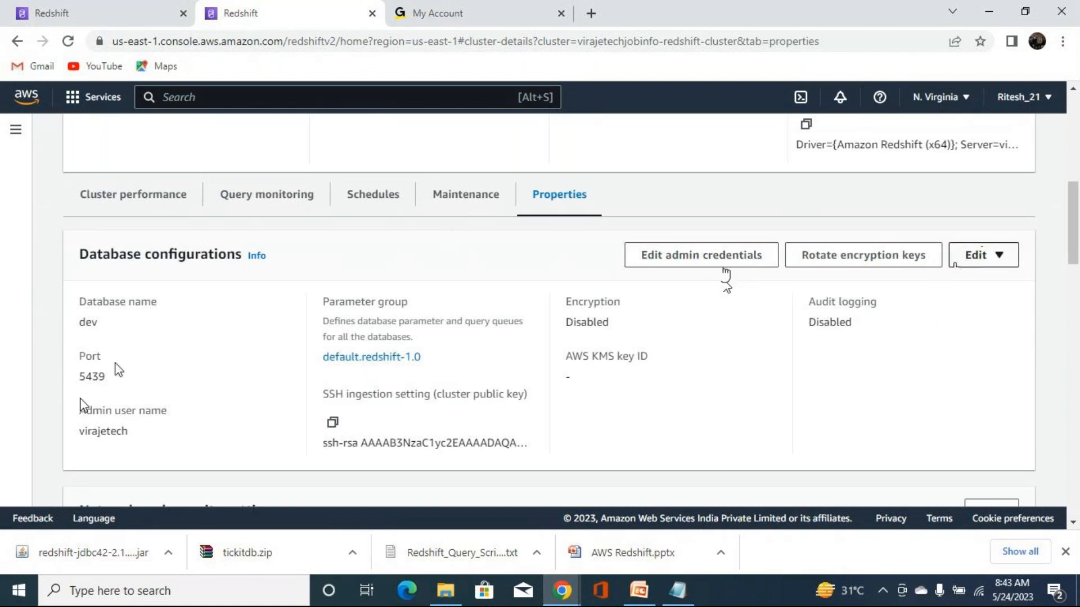
Glance at the cluster's Edit options, then move to the Redshift Serverless setup browser tab.
left_click(981, 254)
left_click(652, 447)
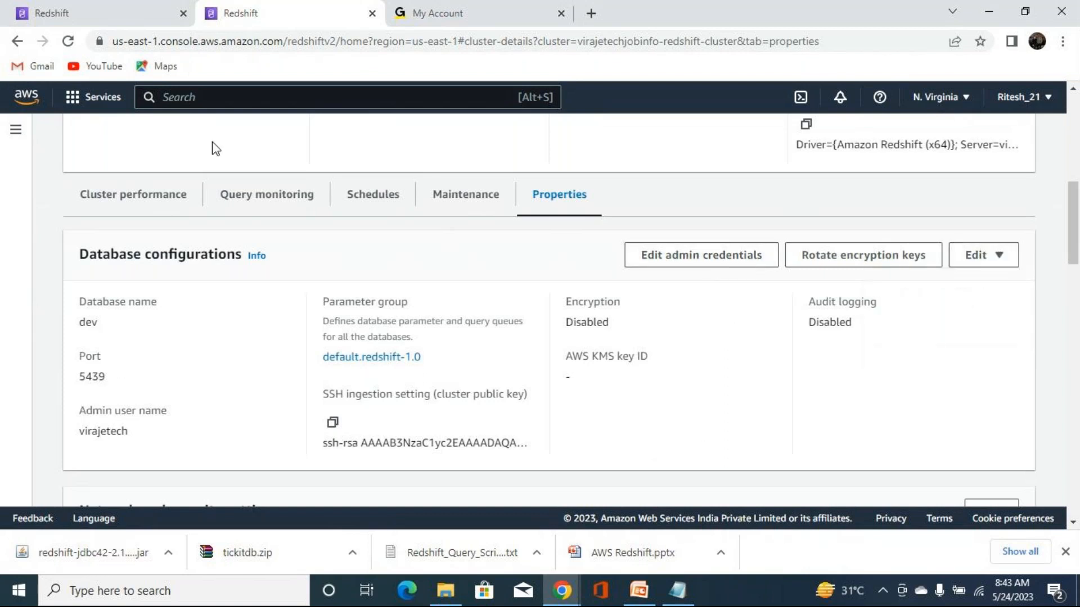
left_click(81, 18)
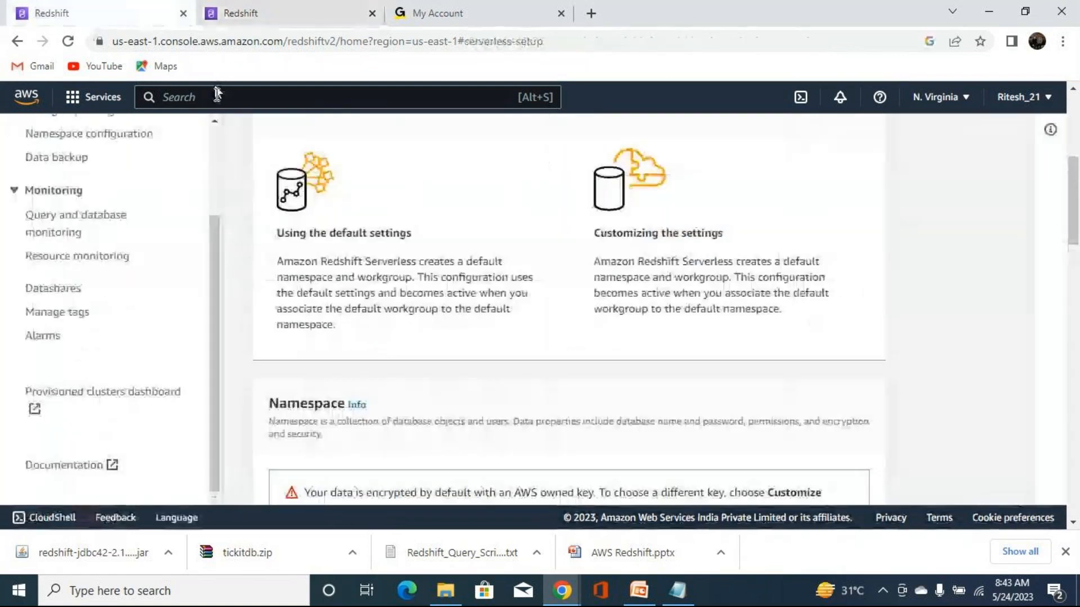
Search 'iam' in the console and open the IAM Users list.
left_click(216, 96)
type("iam")
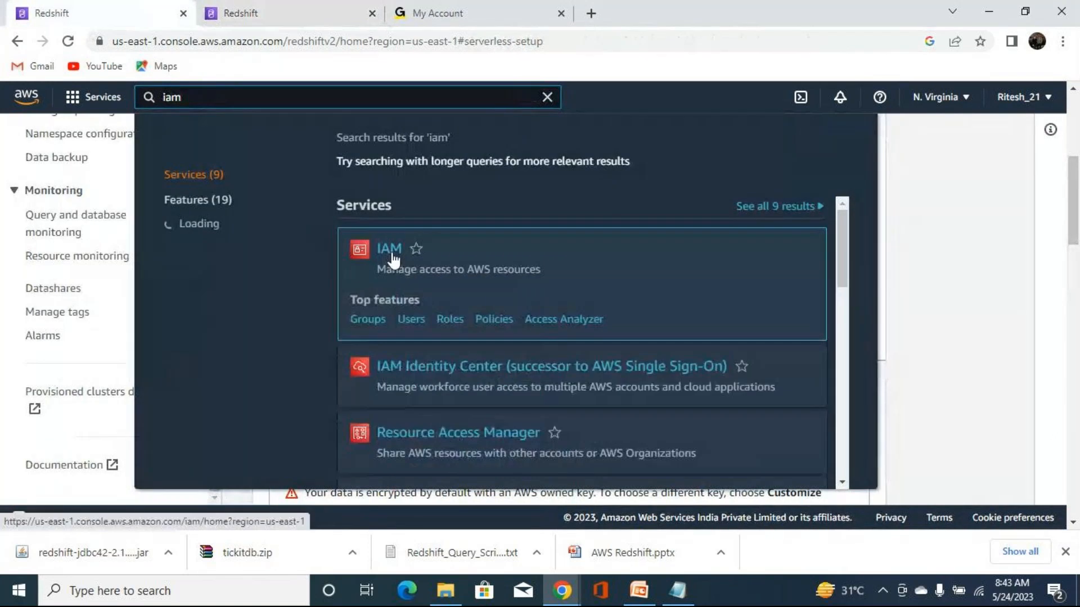
left_click(392, 255)
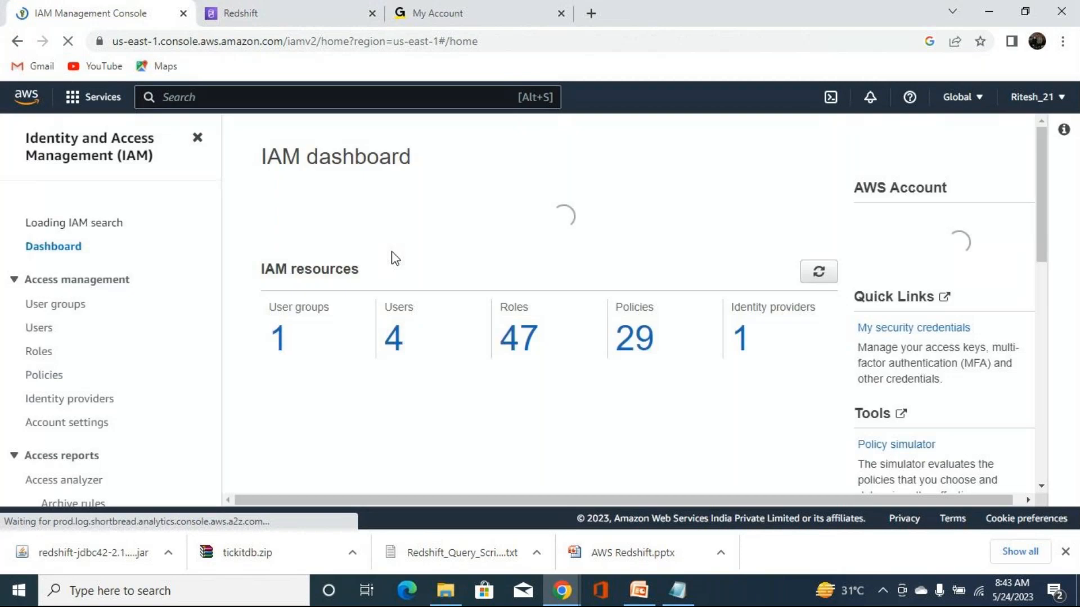
left_click(38, 329)
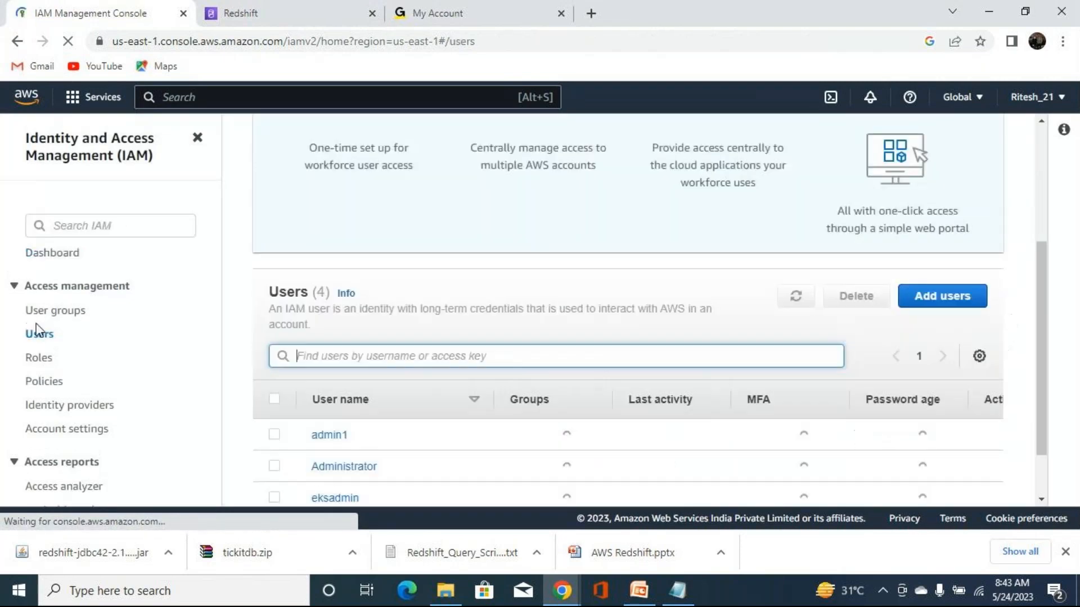
Start a new user named redshiftadmin with console access as a plain IAM user.
left_click(925, 324)
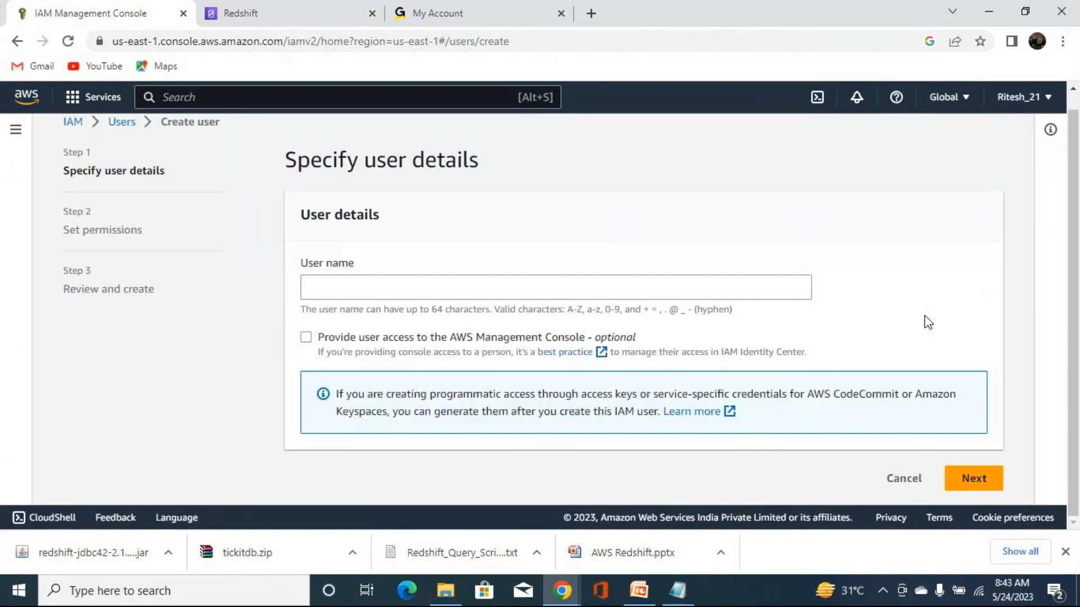
left_click(335, 290)
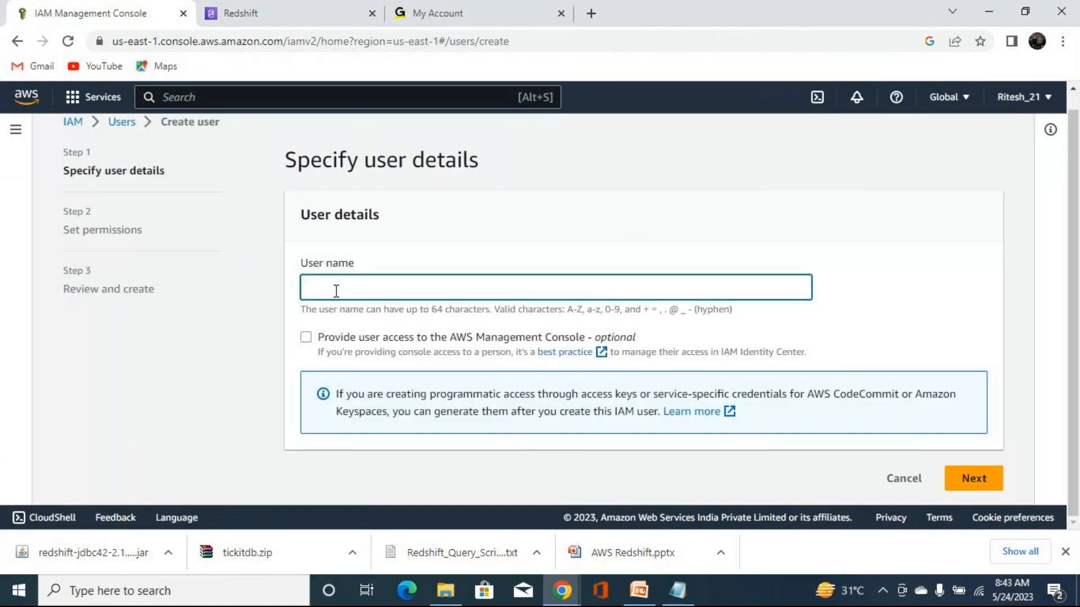
type("redshiftadmin")
left_click(306, 337)
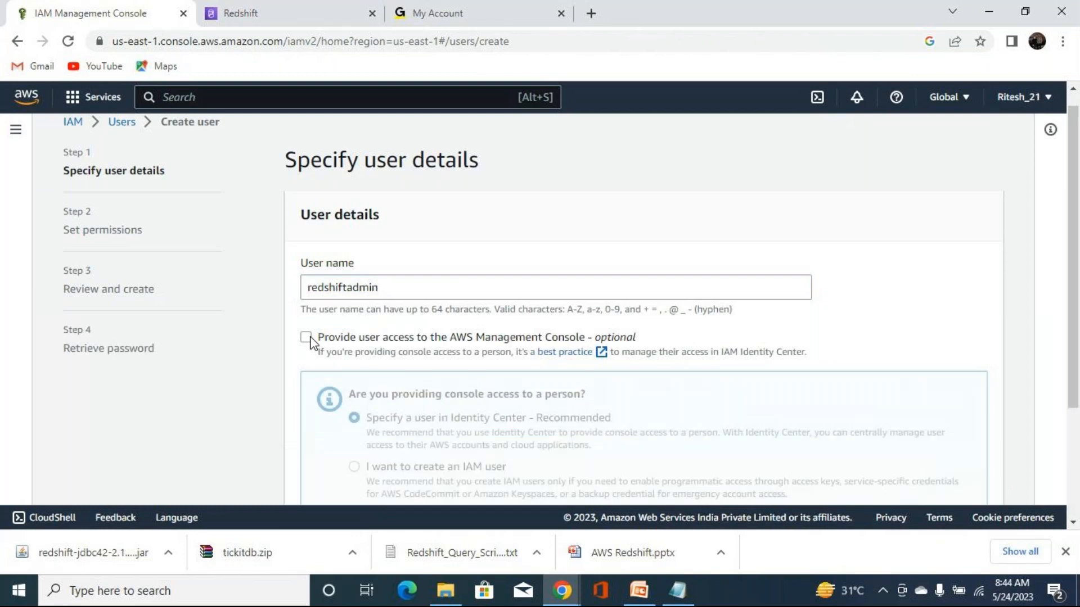
scroll(444, 348, "down", 2)
scroll(441, 346, "down", 1)
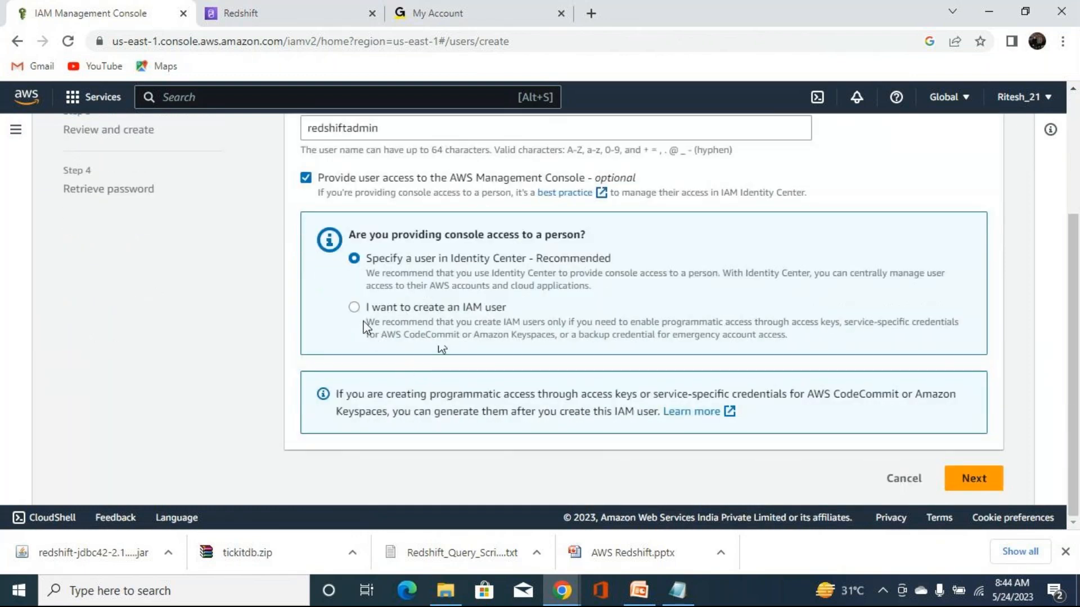
left_click(354, 307)
Give it a custom console password without forced reset at next sign-in, then continue.
scroll(464, 353, "down", 3)
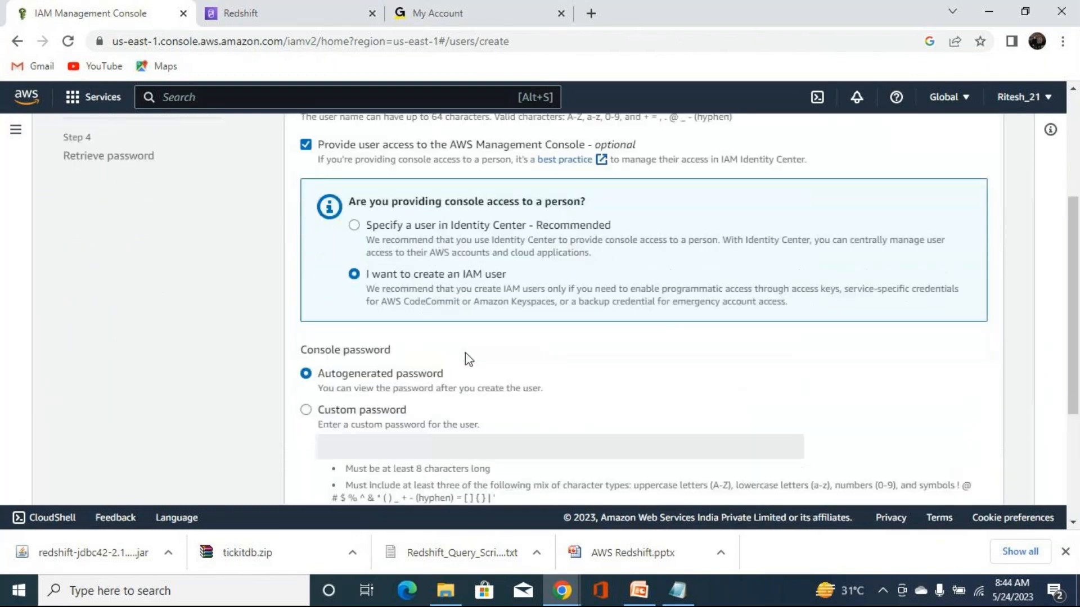
left_click(307, 286)
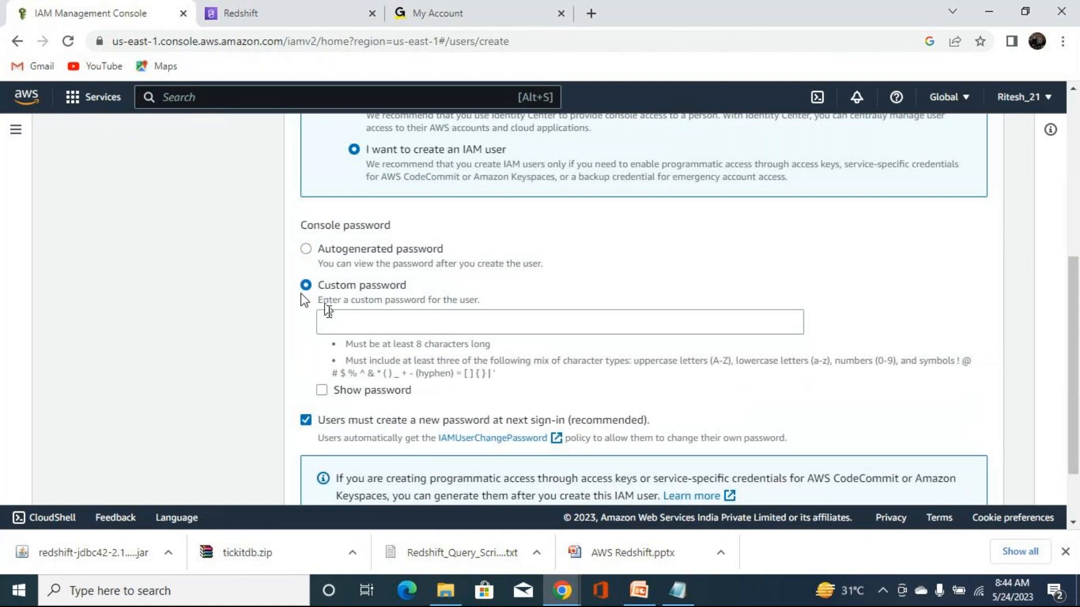
left_click(330, 313)
type("•••")
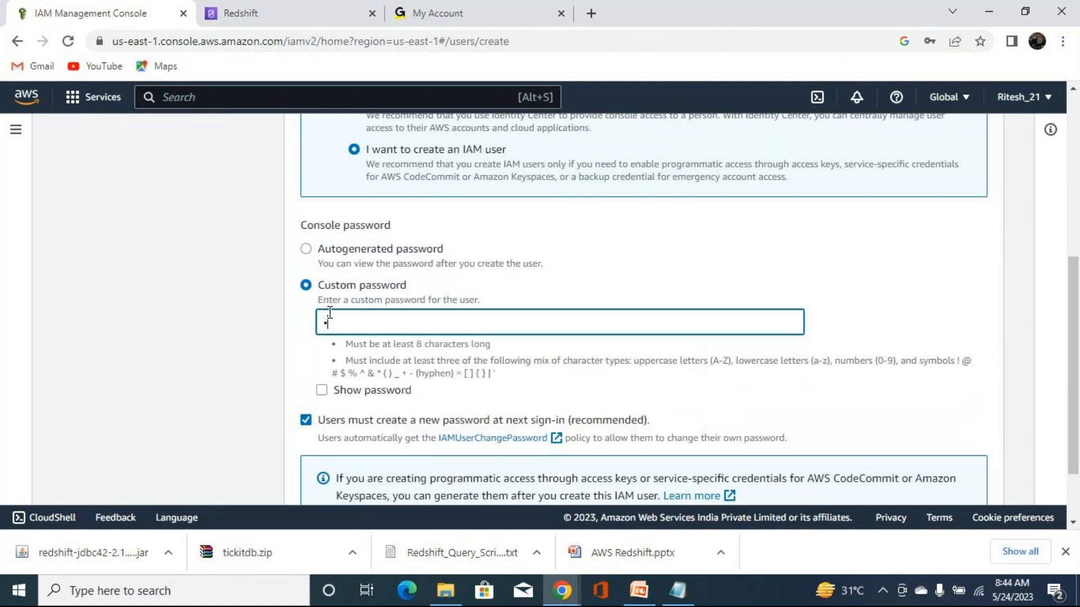
type("••••••")
left_click(308, 423)
scroll(544, 396, "down", 2)
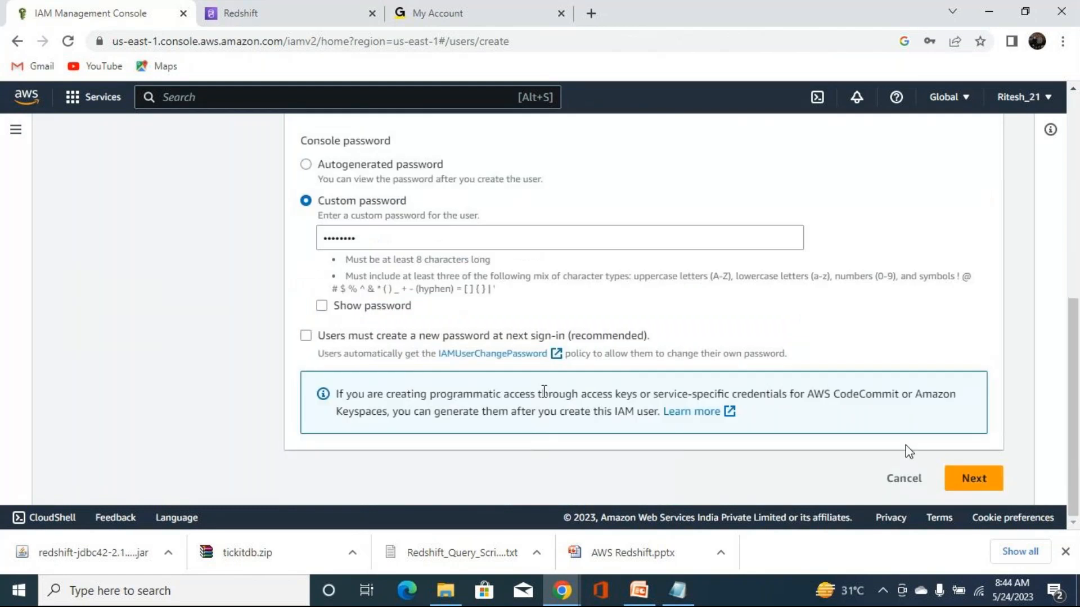
left_click(969, 478)
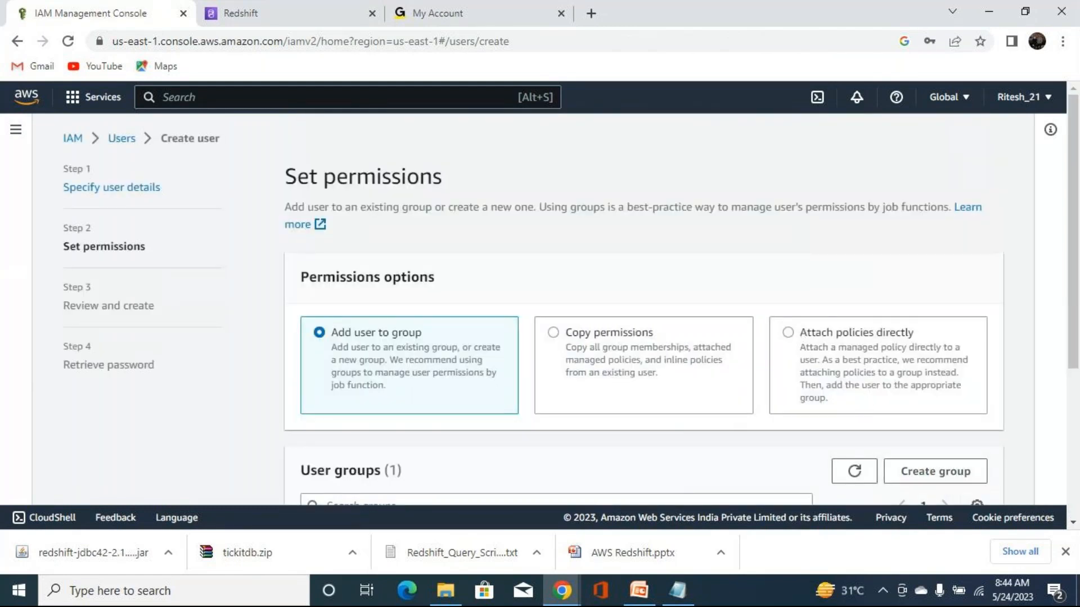
Choose Attach policies directly and filter the policy list by 'amazonred'.
left_click(788, 332)
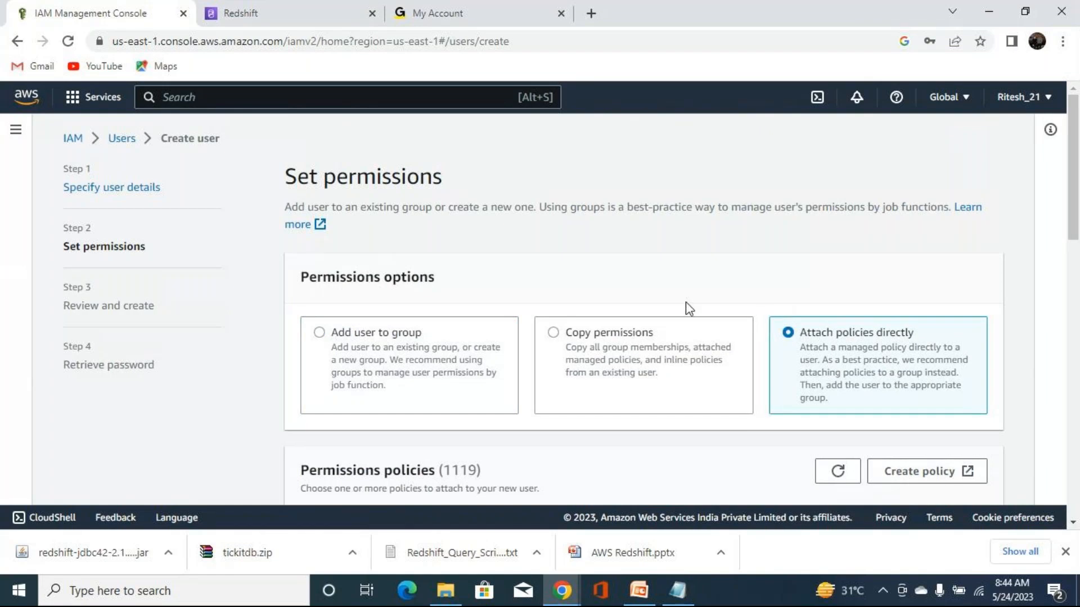
scroll(537, 343, "down", 5)
scroll(539, 344, "down", 1)
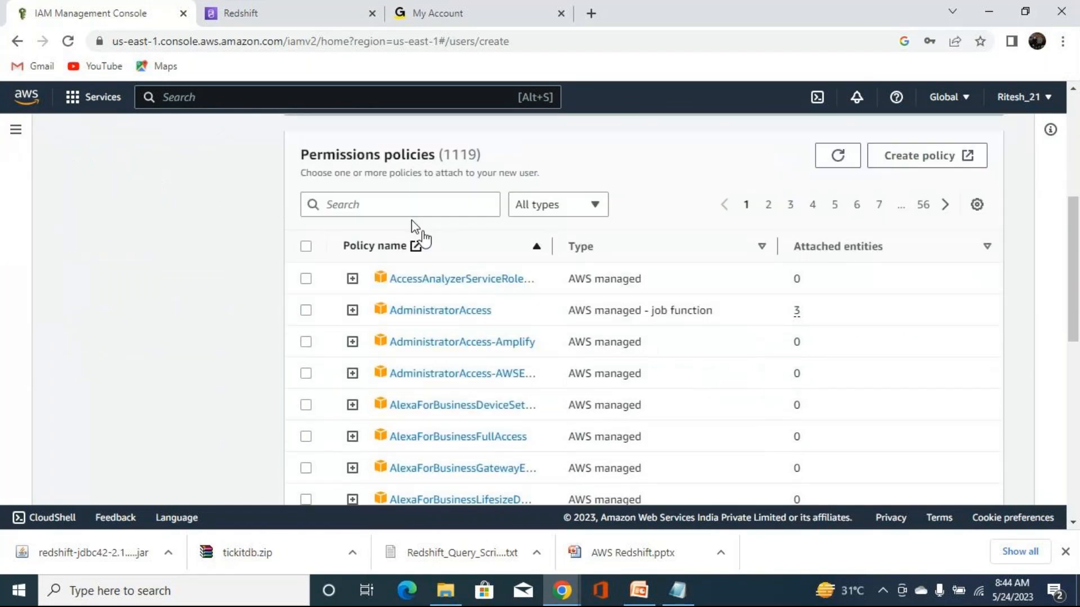
left_click(389, 204)
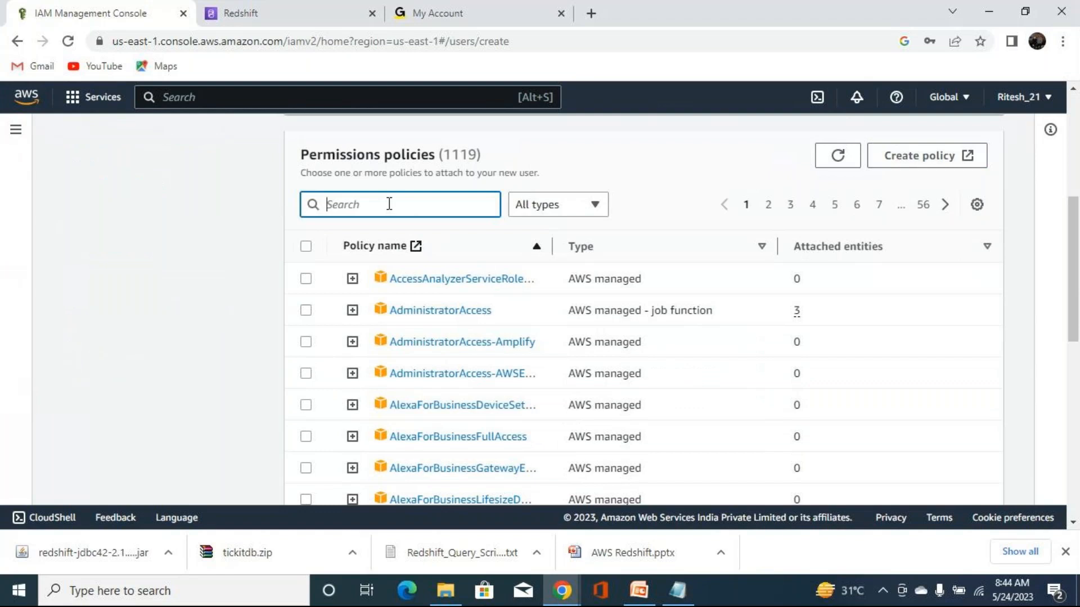
type("amazonr")
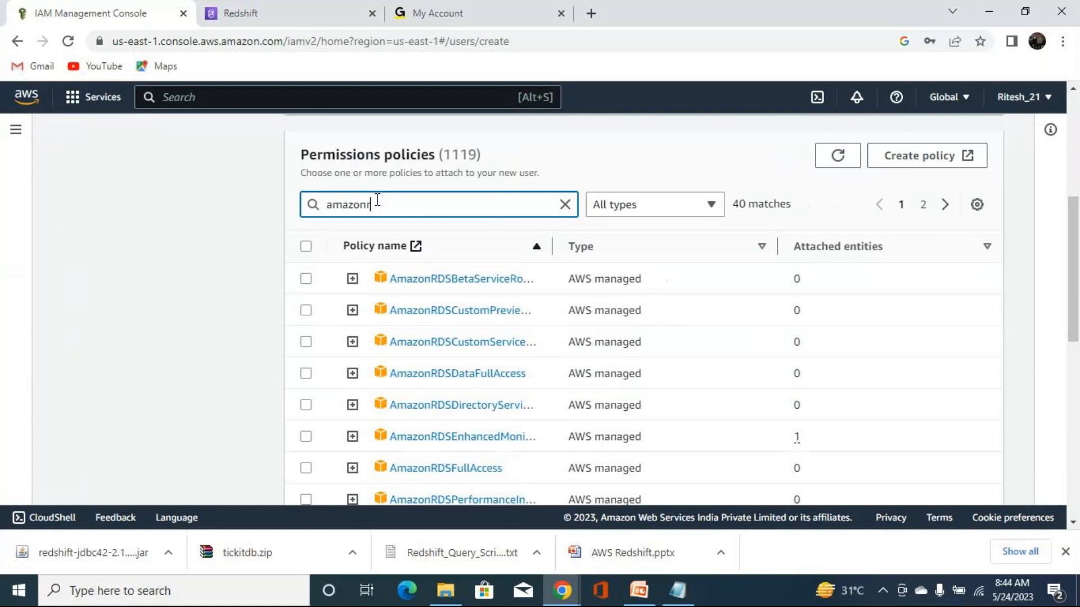
type("ed")
left_click_drag(551, 243, 786, 247)
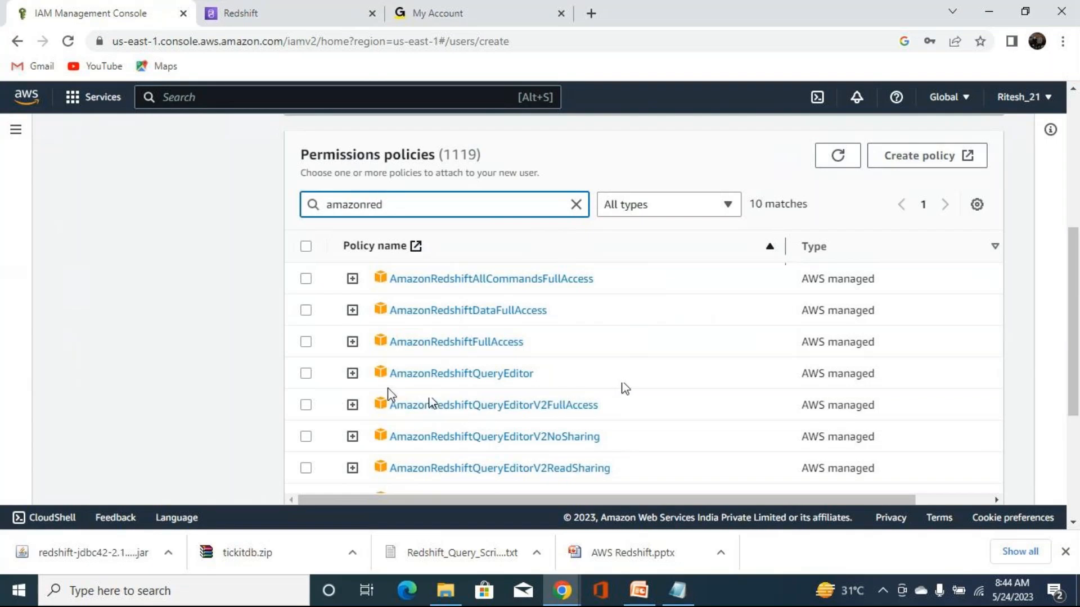
Select AmazonRedshiftQueryEditor and AmazonRedshiftReadOnlyAccess and proceed to the review step.
left_click(306, 374)
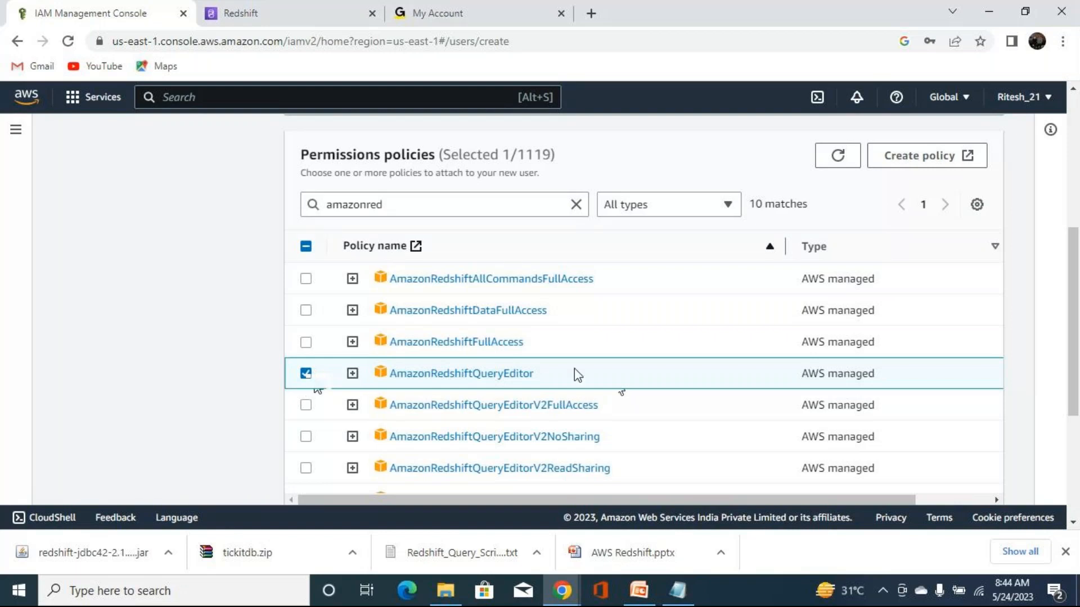
scroll(610, 362, "down", 2)
scroll(611, 362, "down", 2)
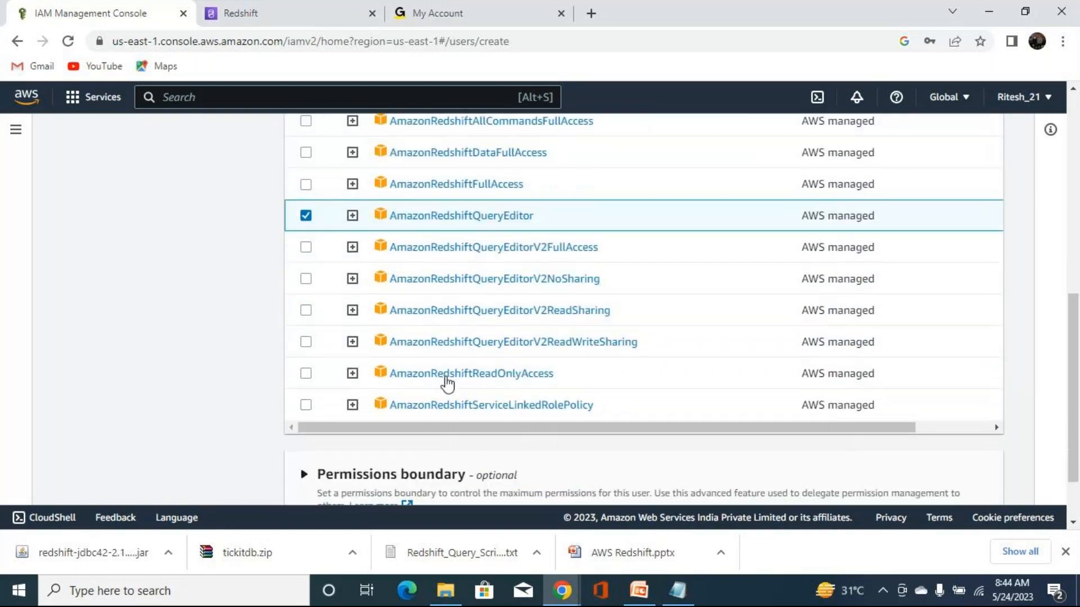
left_click(306, 374)
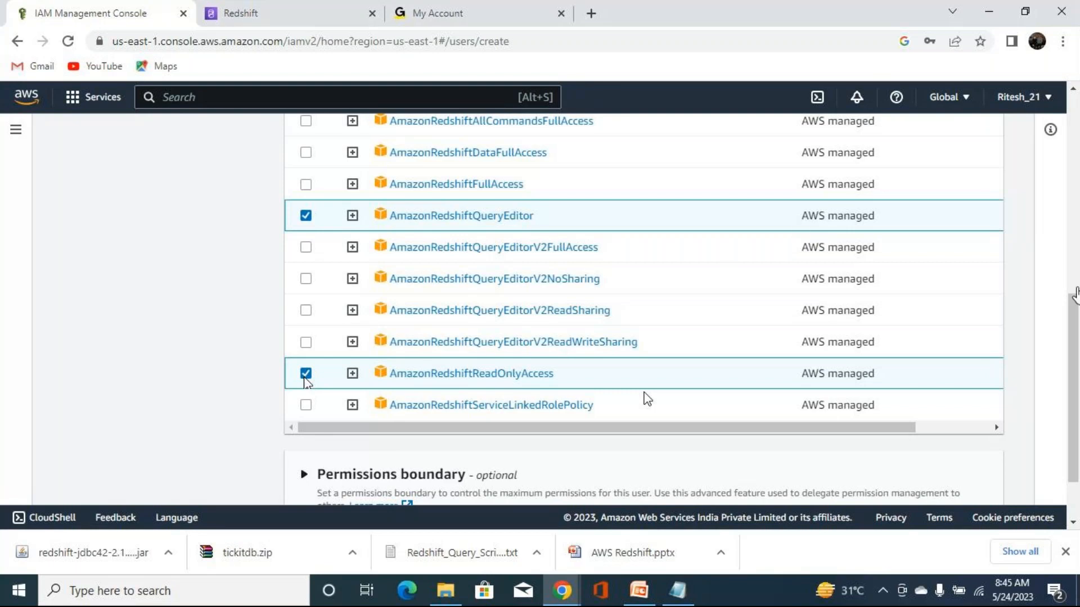
scroll(1061, 337, "down", 3)
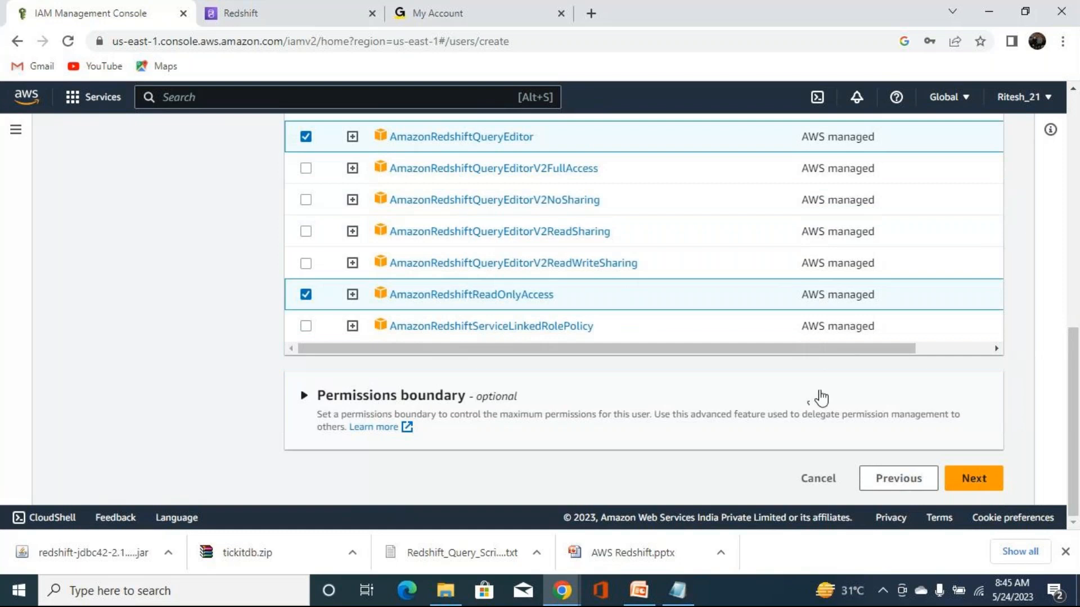
left_click(973, 478)
scroll(908, 433, "down", 3)
scroll(908, 434, "down", 2)
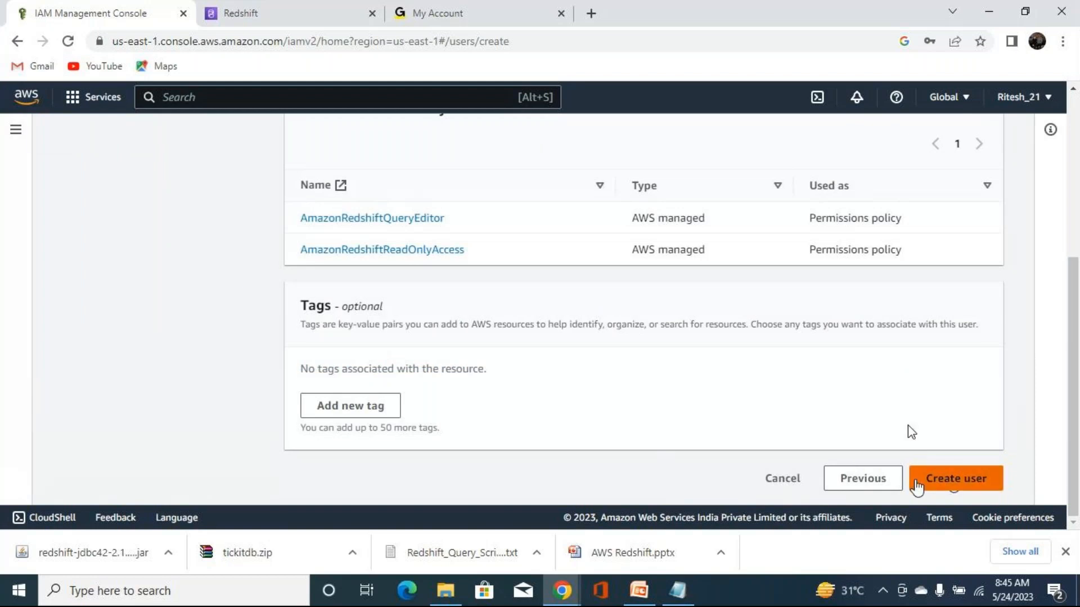
Create the redshiftadmin user and download its credentials CSV, briefly opening it in Excel.
left_click(917, 481)
scroll(710, 423, "up", 3)
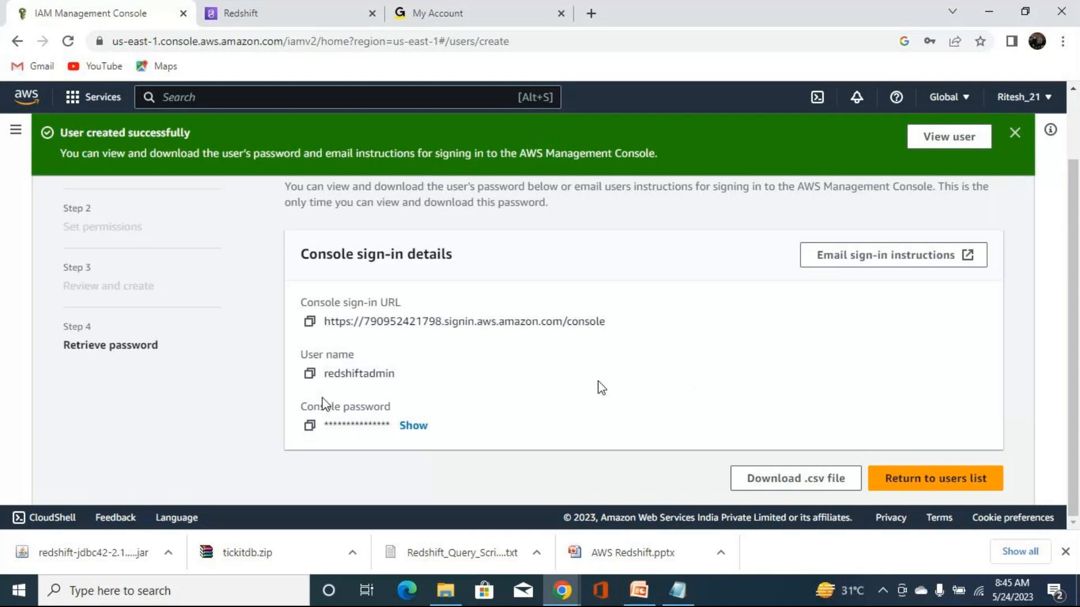
left_click(793, 479)
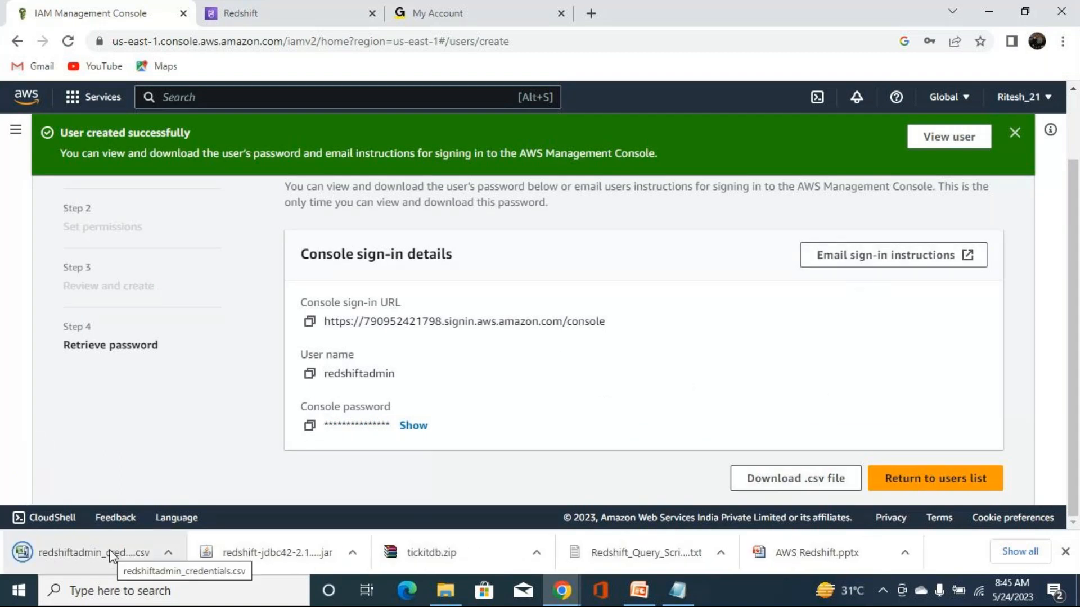
left_click(112, 553)
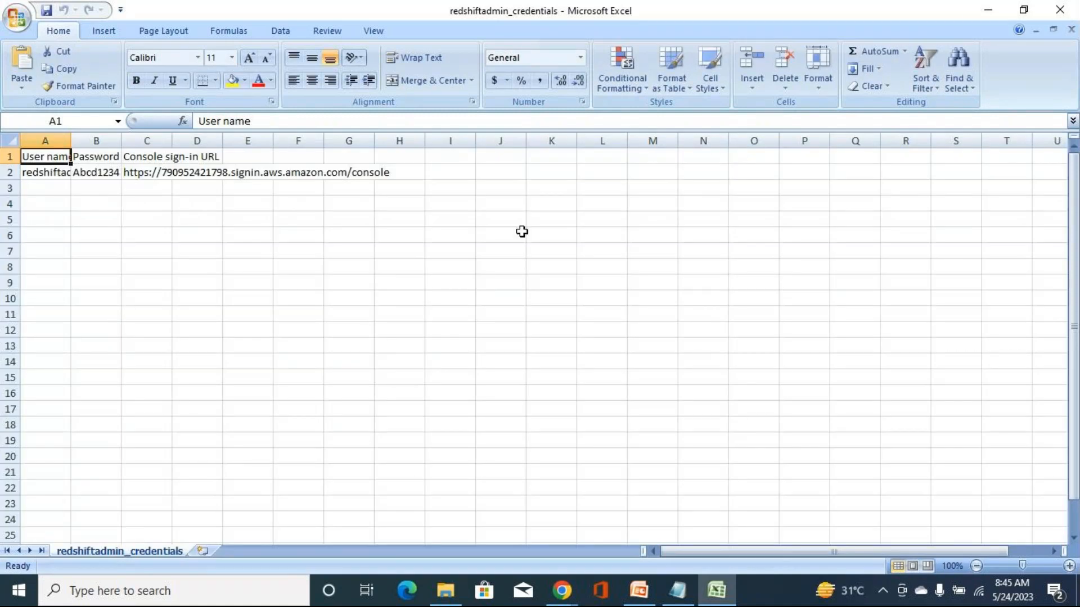
left_click(988, 9)
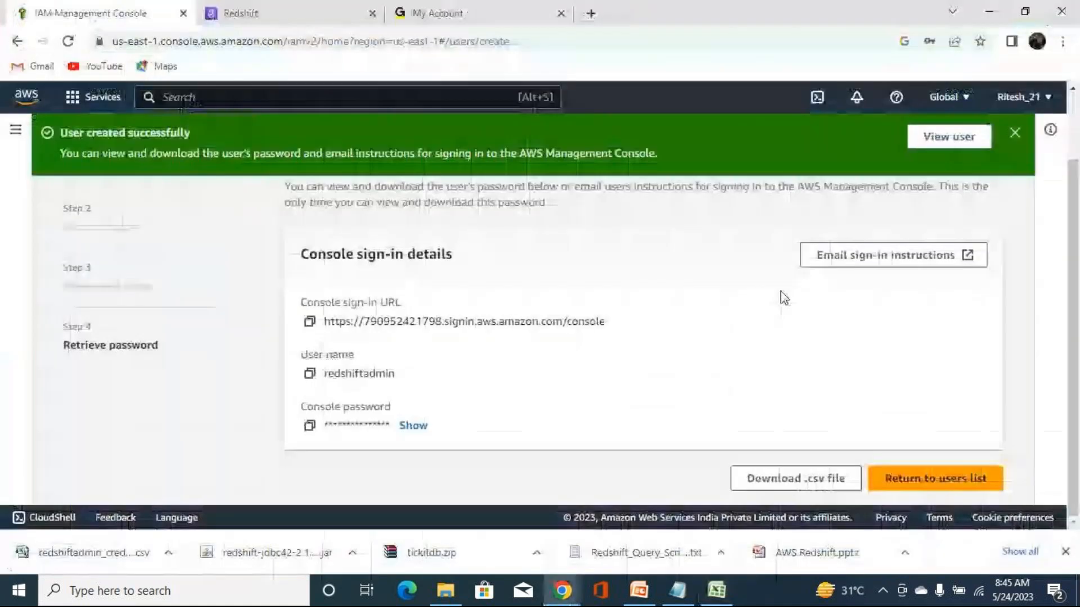
Return to the IAM users list, then go back to the Redshift cluster tab.
left_click(945, 487)
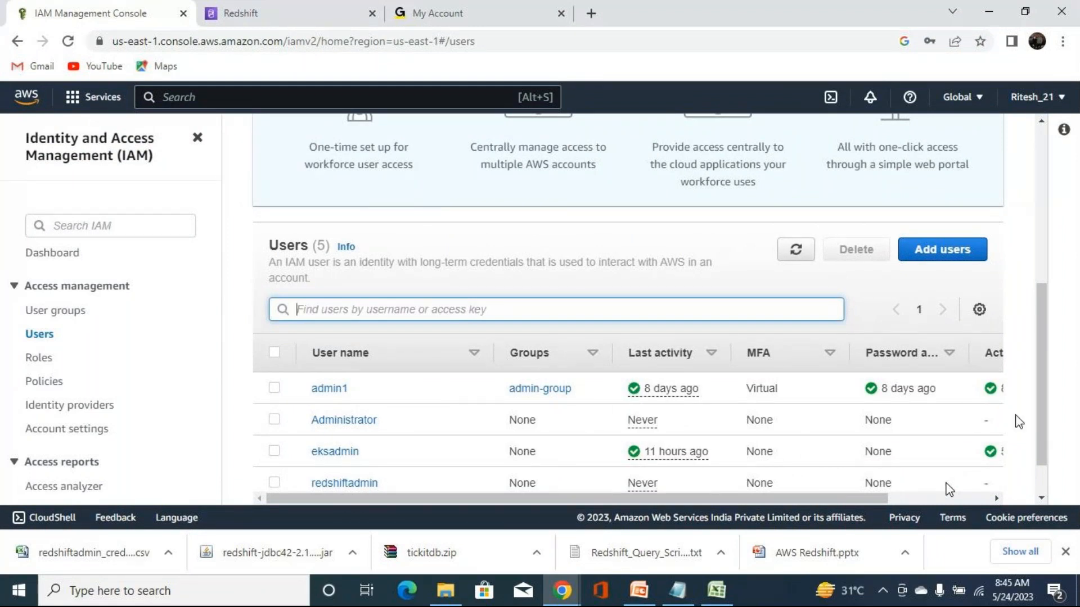
left_click(281, 17)
scroll(450, 329, "up", 3)
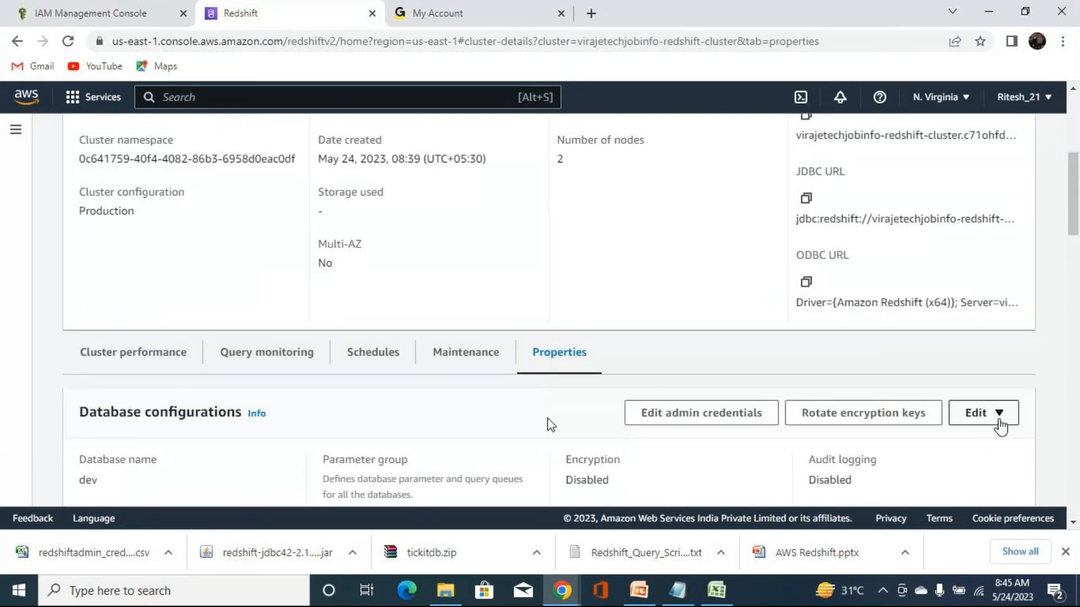
Check the cluster's editable database settings and view its Maintenance details.
left_click(999, 426)
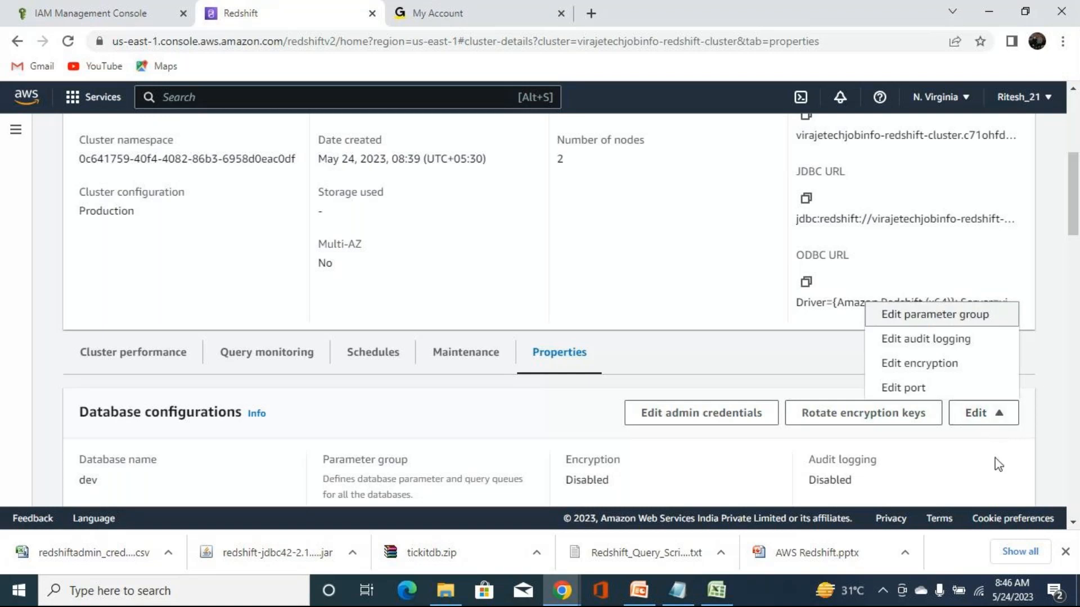
left_click(466, 365)
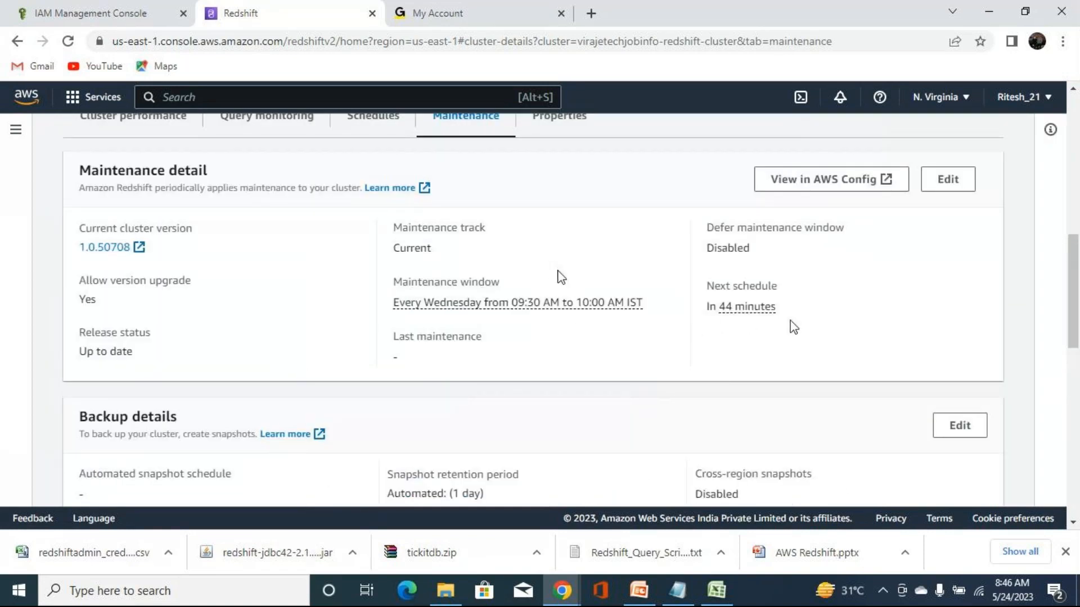
scroll(791, 330, "down", 10)
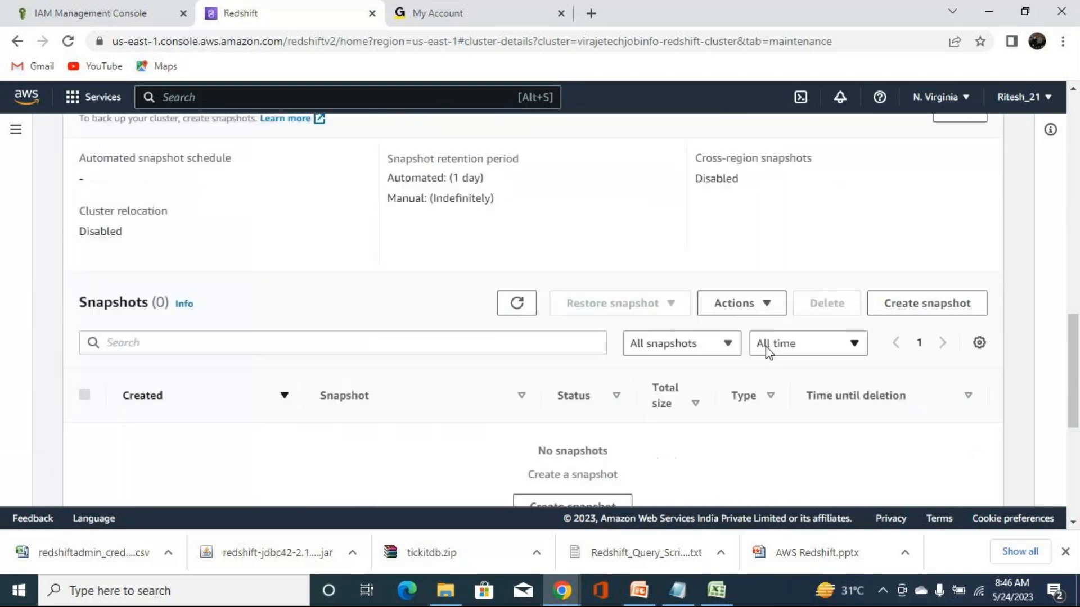
scroll(768, 353, "up", 10)
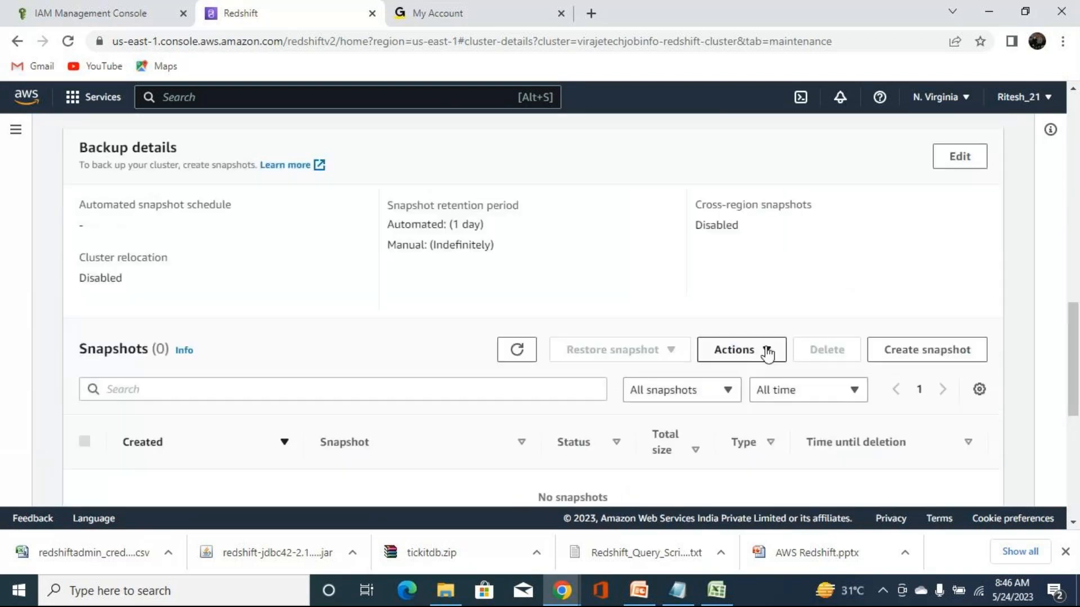
scroll(768, 353, "up", 2)
View the cluster's Schedules tab, which has no resize, pause or resume schedules.
left_click(349, 248)
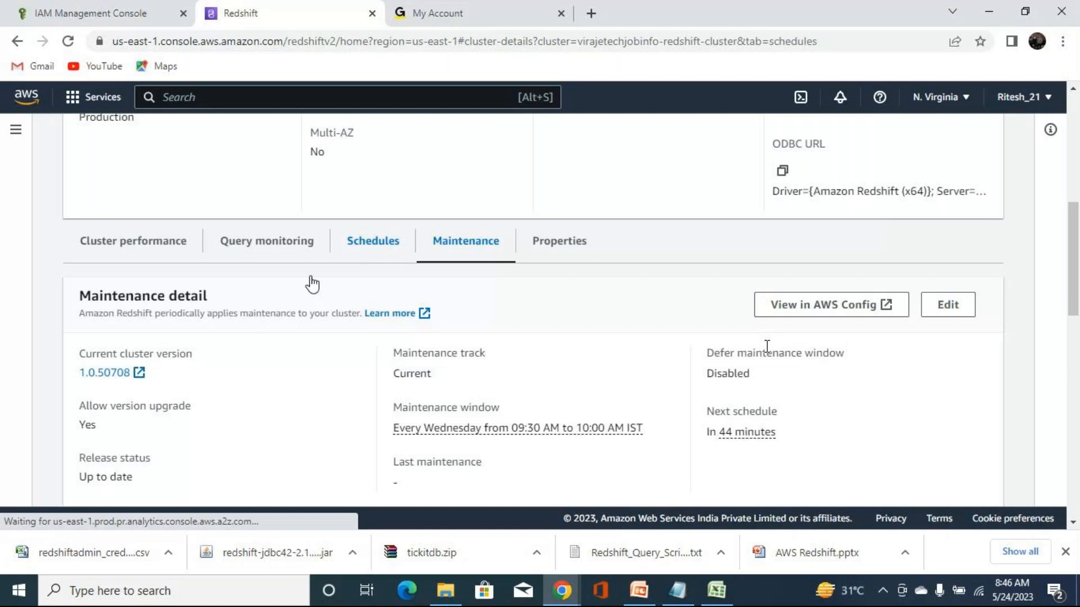
scroll(562, 357, "down", 4)
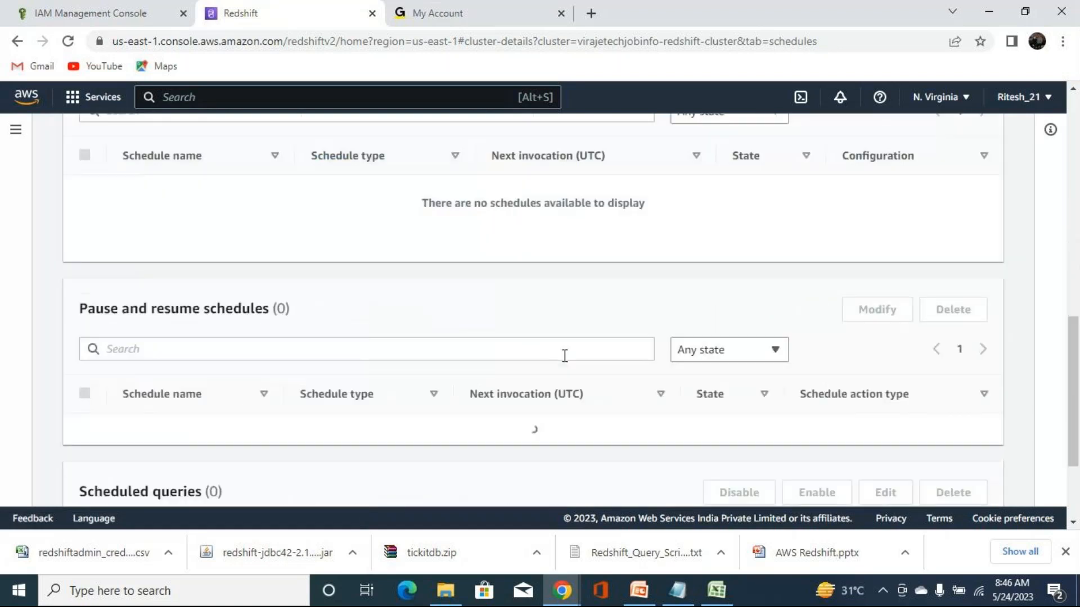
scroll(470, 330, "up", 3)
scroll(470, 327, "down", 7)
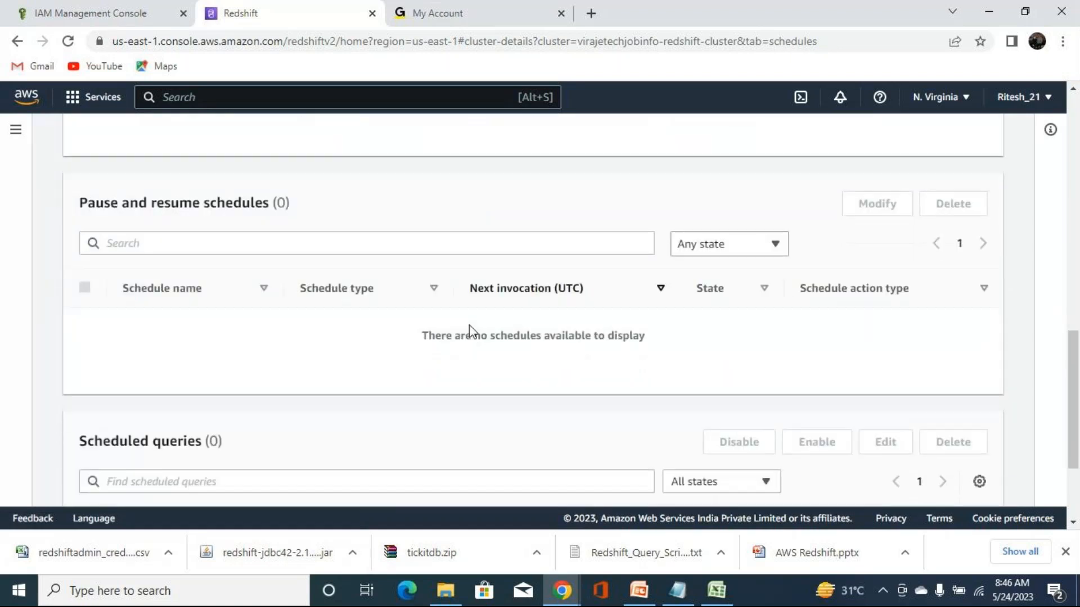
scroll(470, 329, "up", 5)
scroll(470, 330, "down", 5)
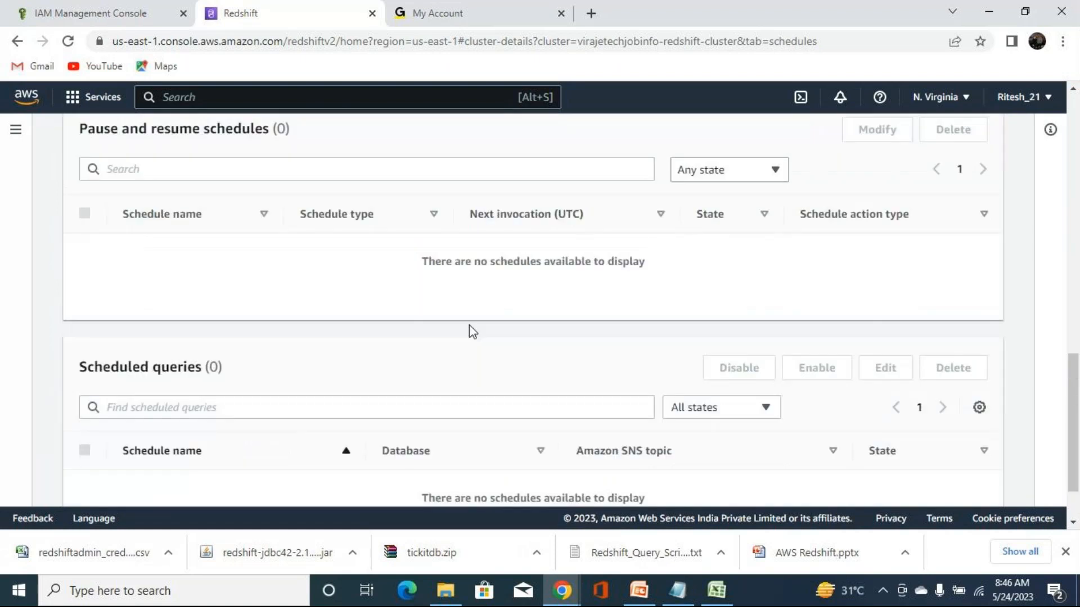
scroll(507, 365, "up", 5)
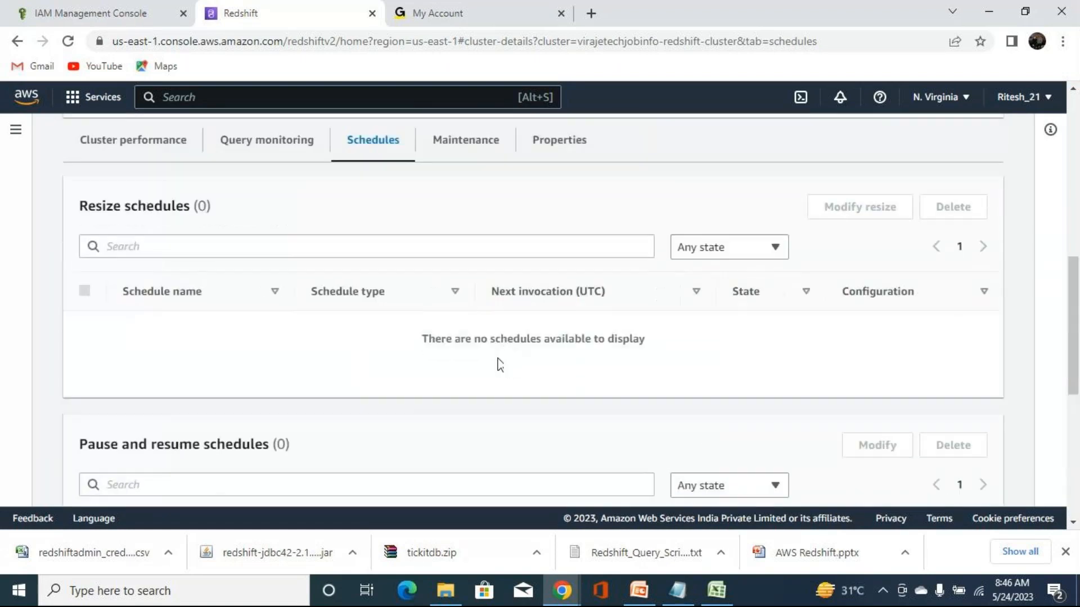
scroll(504, 359, "up", 3)
Review the cluster's Query monitoring page and its query history.
left_click(256, 307)
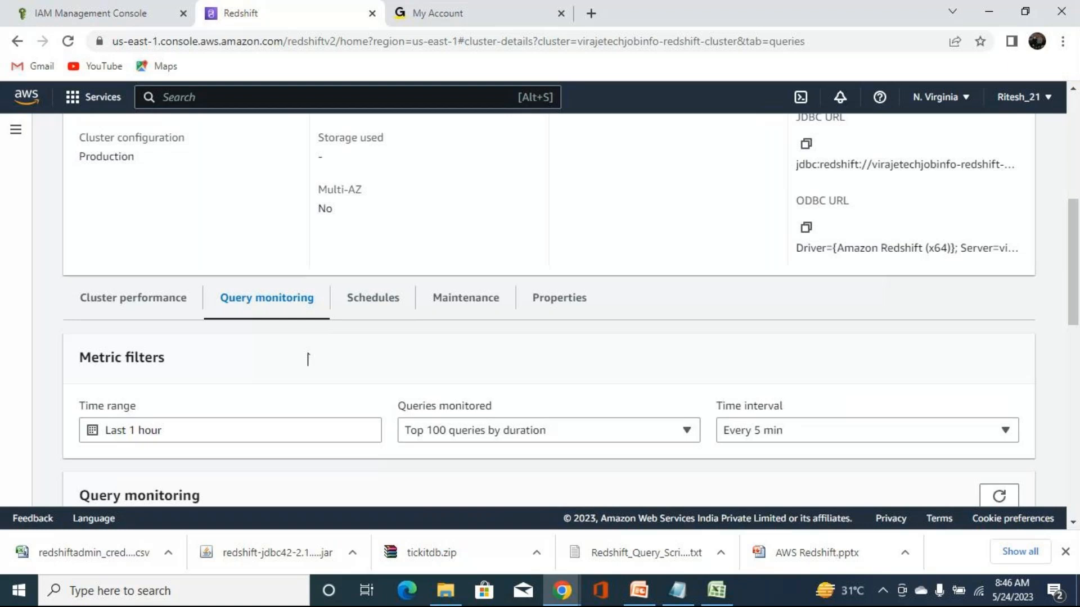
scroll(335, 352, "down", 1)
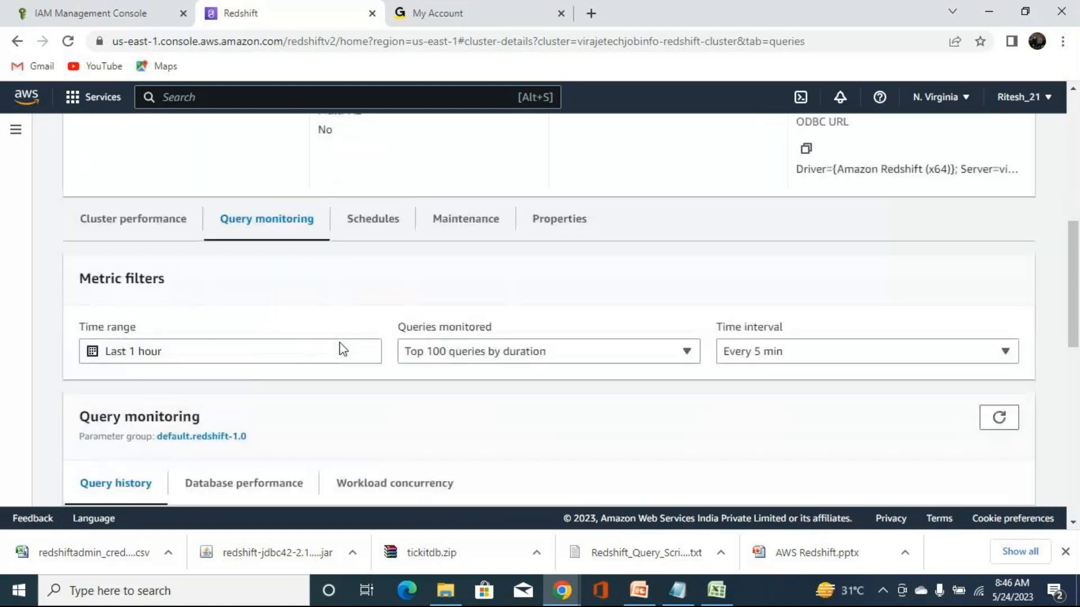
scroll(342, 350, "down", 1)
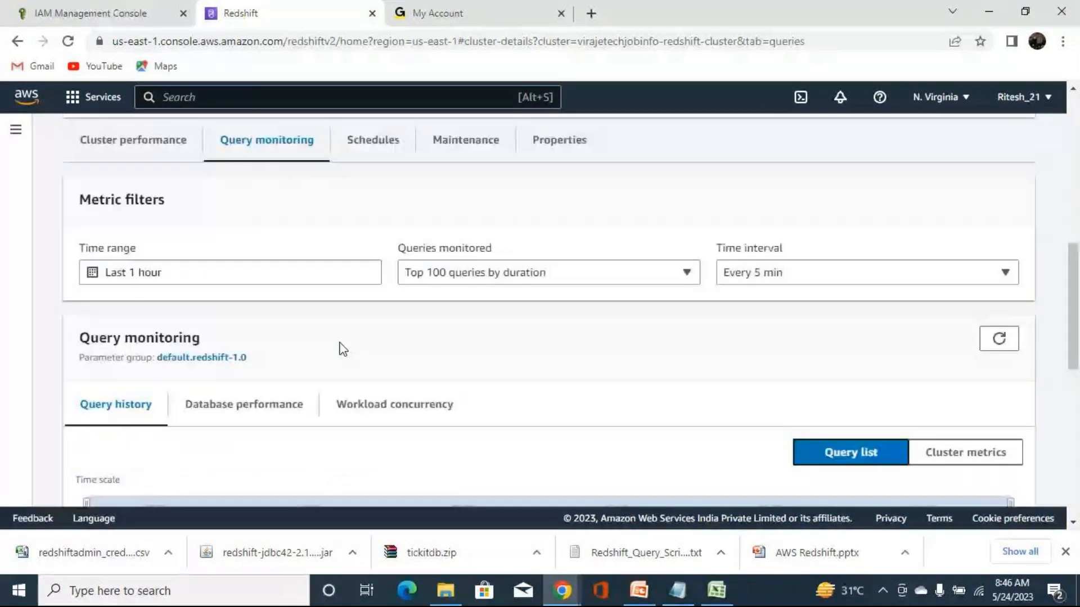
scroll(343, 349, "down", 2)
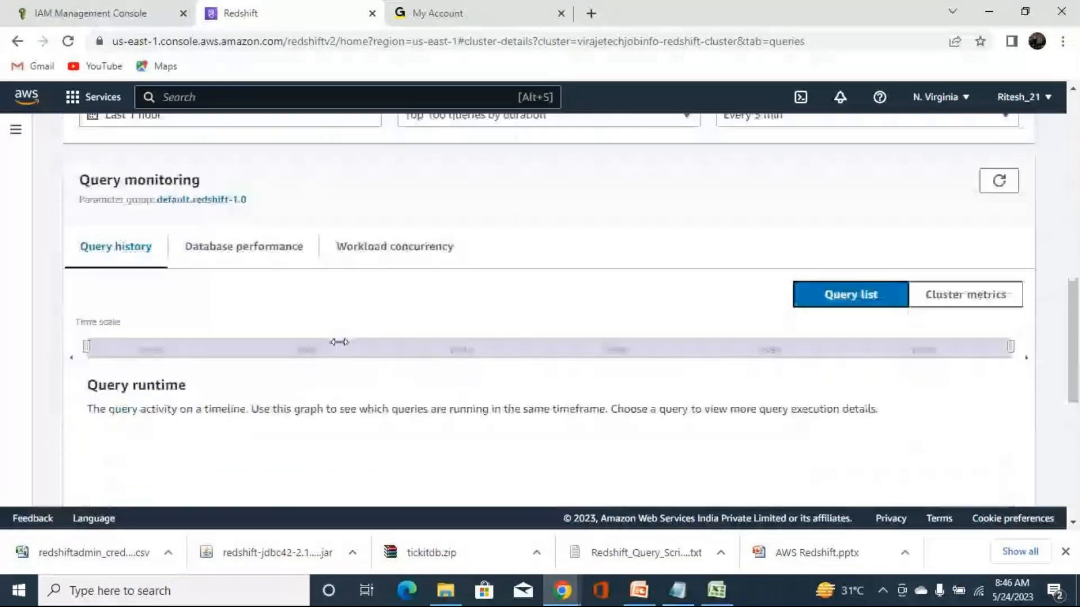
scroll(359, 341, "down", 1)
scroll(337, 393, "down", 3)
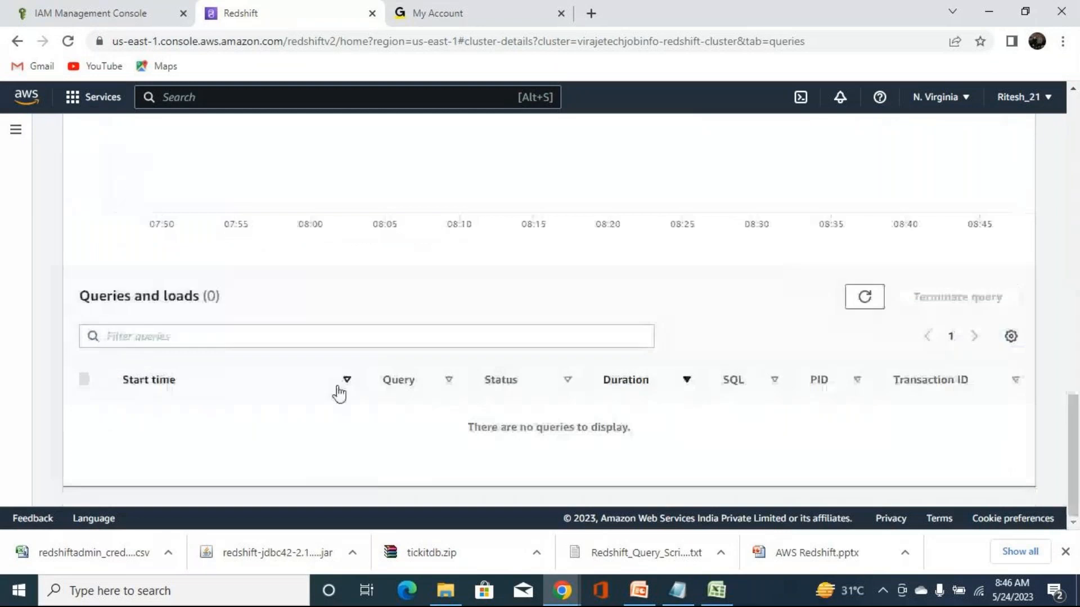
scroll(340, 392, "up", 2)
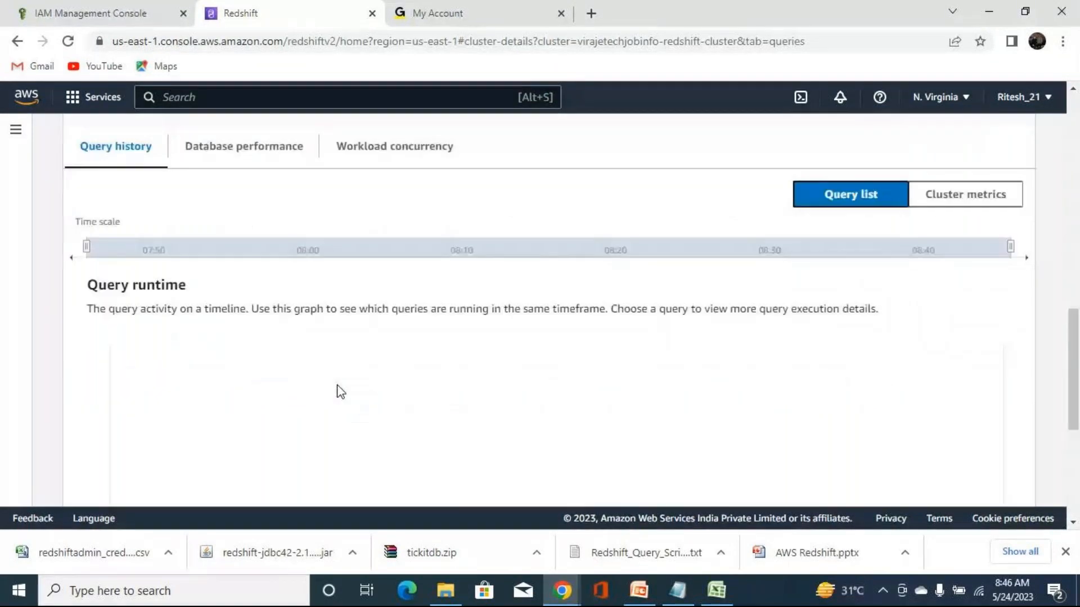
scroll(463, 354, "up", 2)
scroll(487, 359, "down", 3)
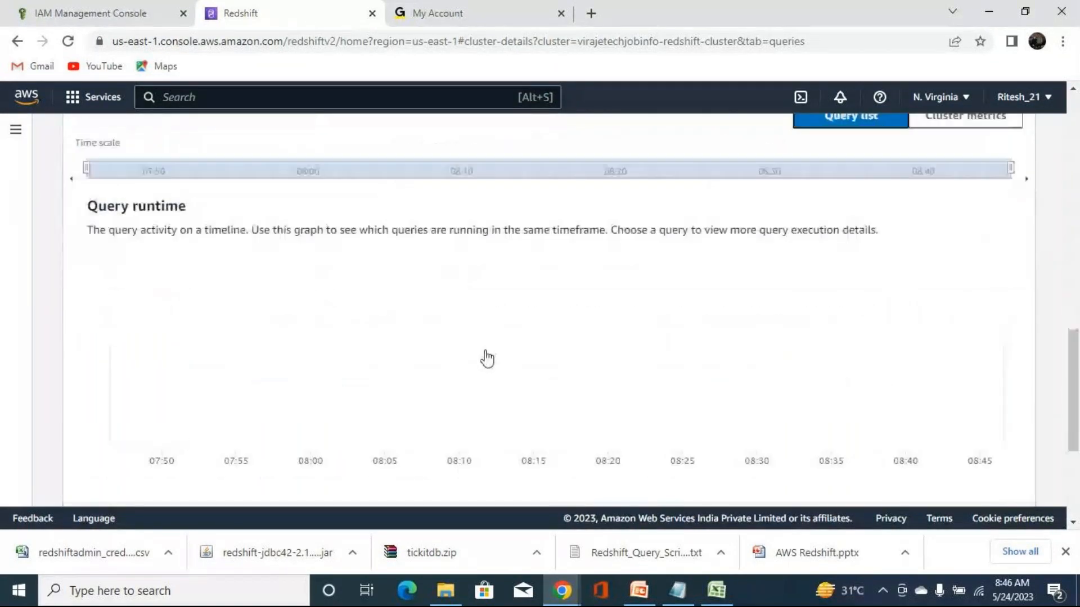
scroll(487, 358, "down", 5)
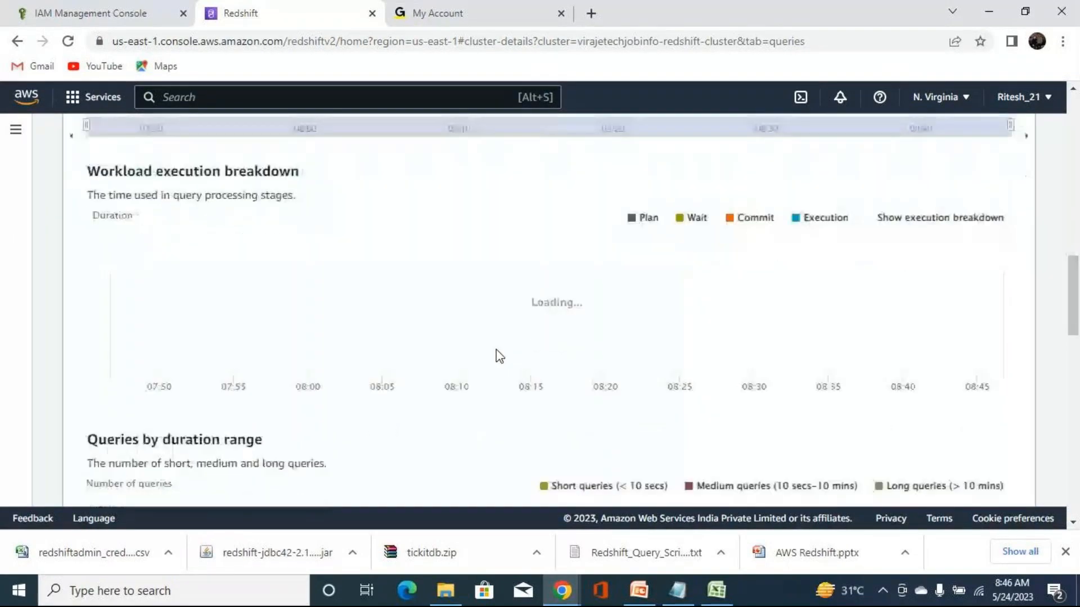
scroll(499, 356, "down", 9)
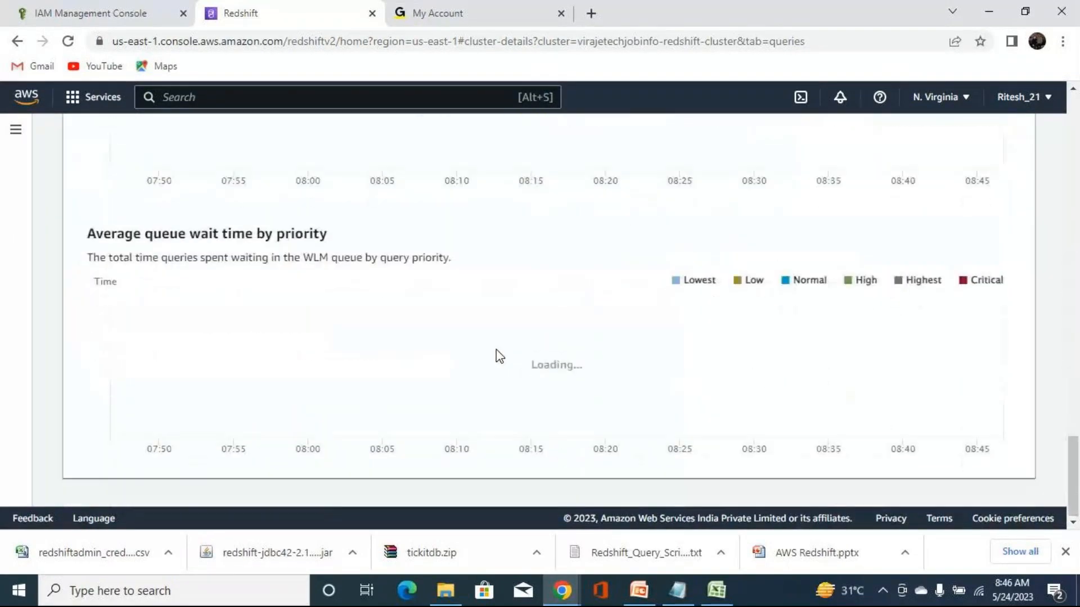
scroll(499, 356, "up", 3)
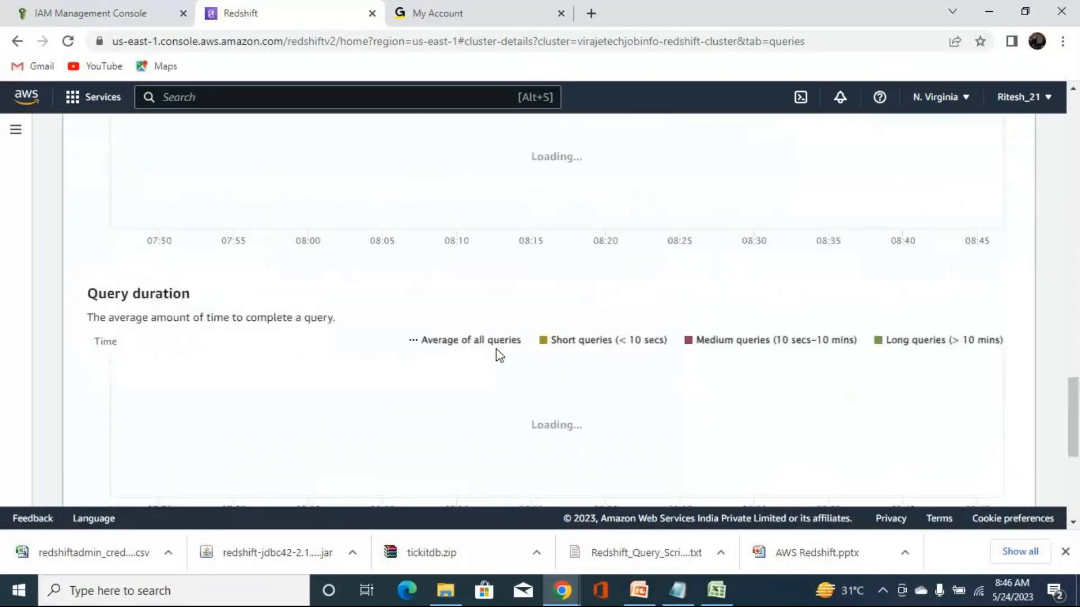
scroll(498, 355, "up", 2)
scroll(395, 291, "up", 12)
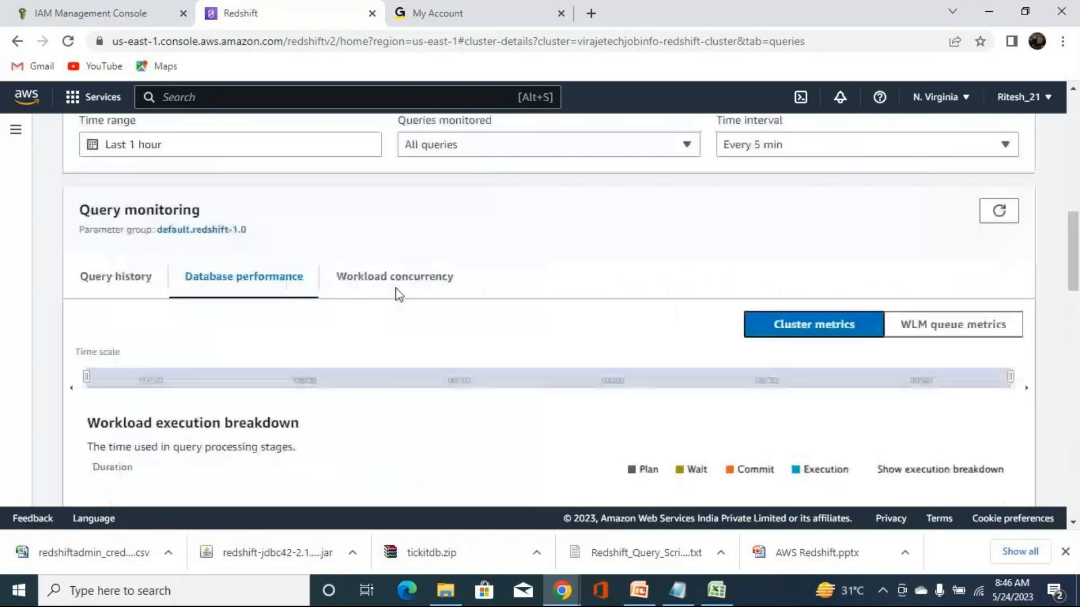
Show the Workload concurrency charts for the cluster.
left_click(399, 281)
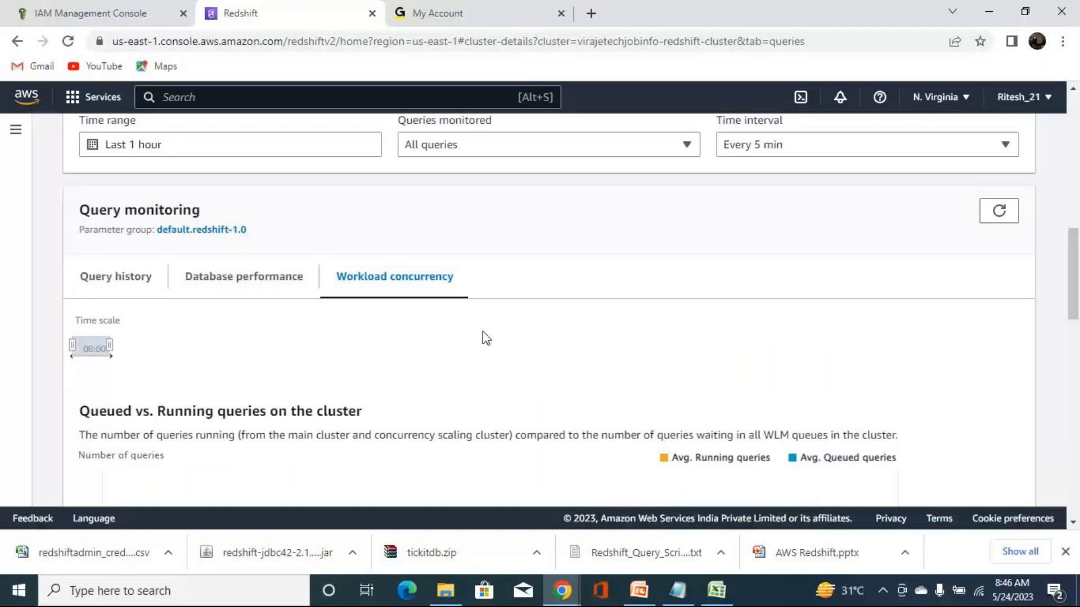
scroll(561, 378, "down", 13)
scroll(567, 381, "up", 6)
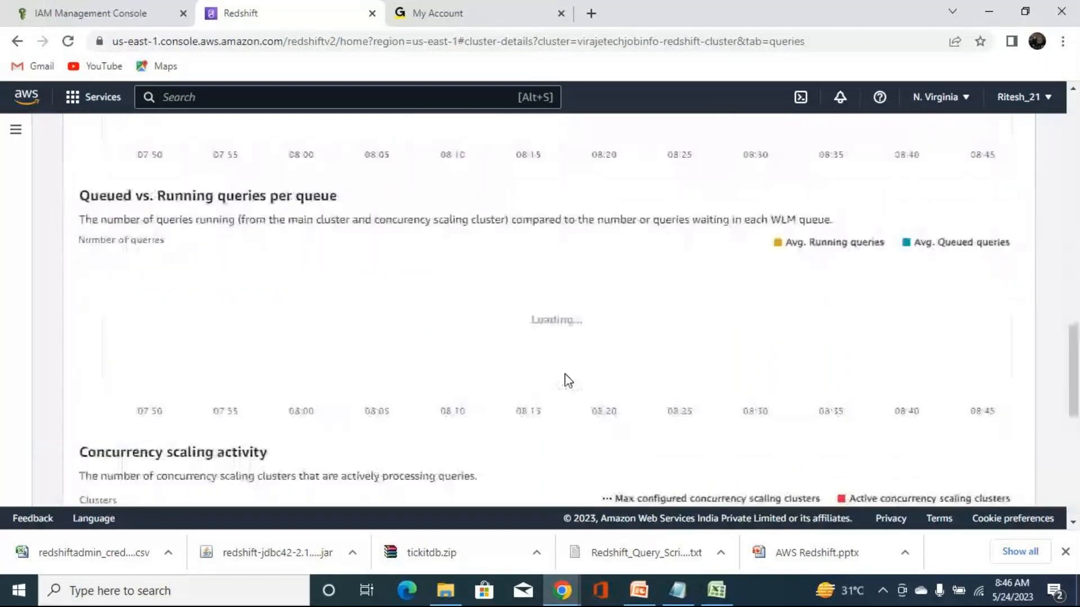
scroll(567, 381, "up", 8)
scroll(564, 373, "up", 3)
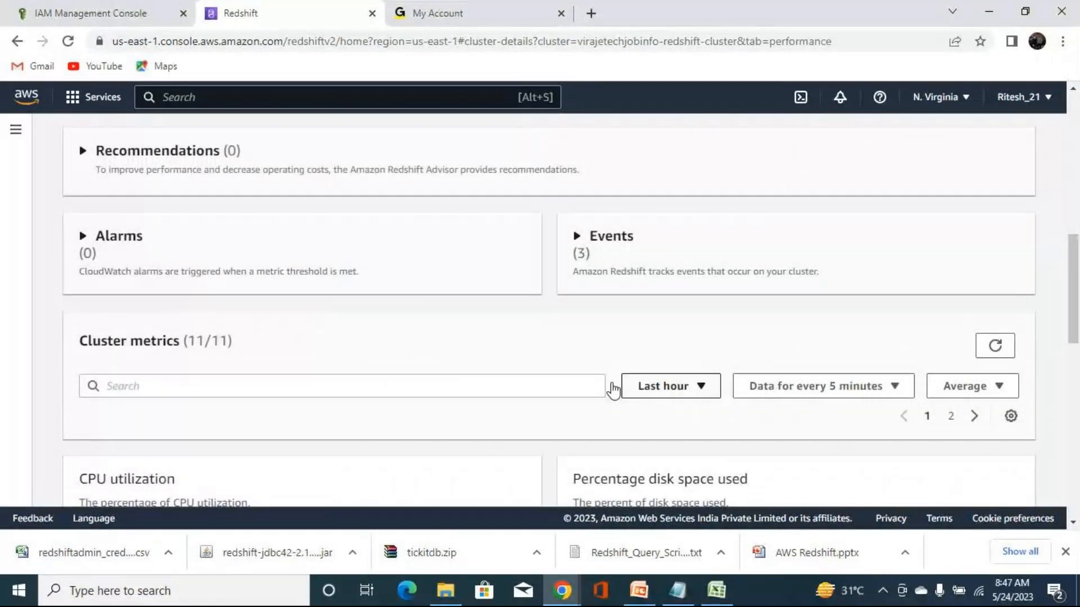
scroll(392, 366, "down", 3)
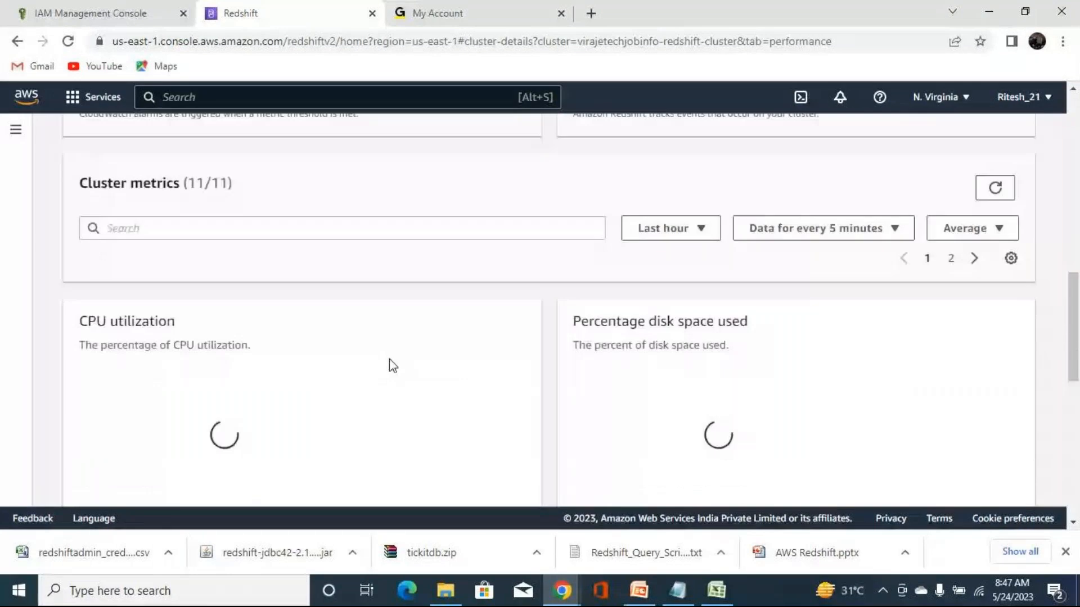
scroll(392, 366, "down", 1)
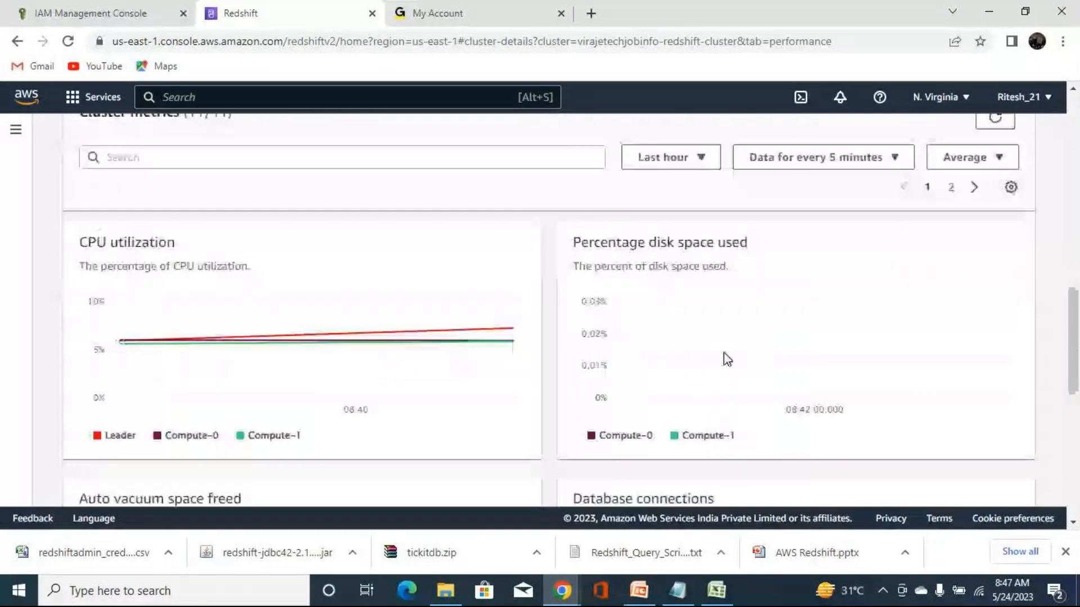
scroll(720, 361, "down", 1)
scroll(667, 414, "down", 3)
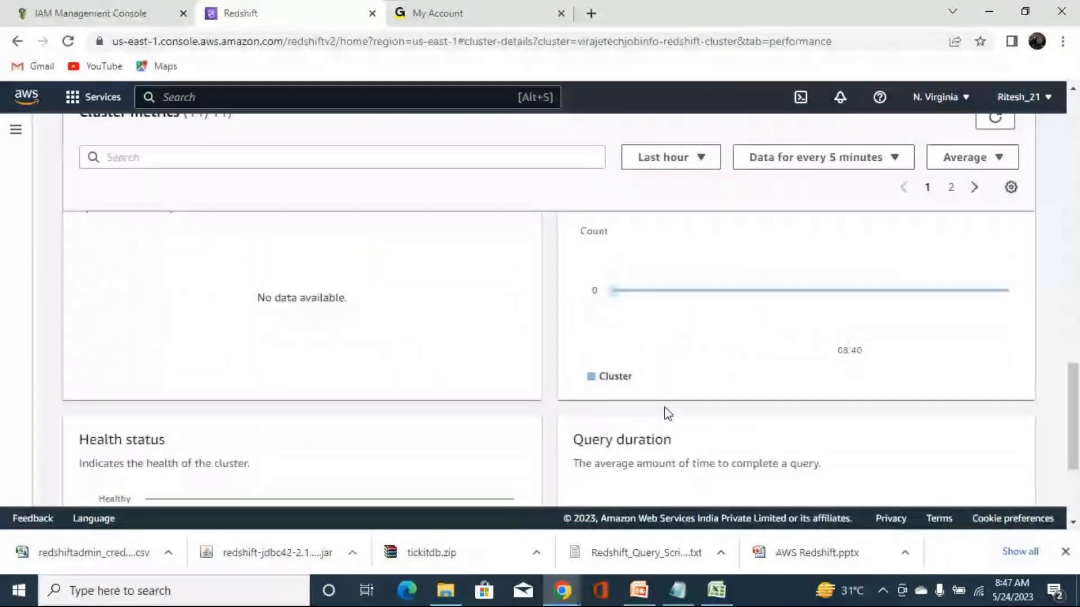
scroll(668, 414, "up", 3)
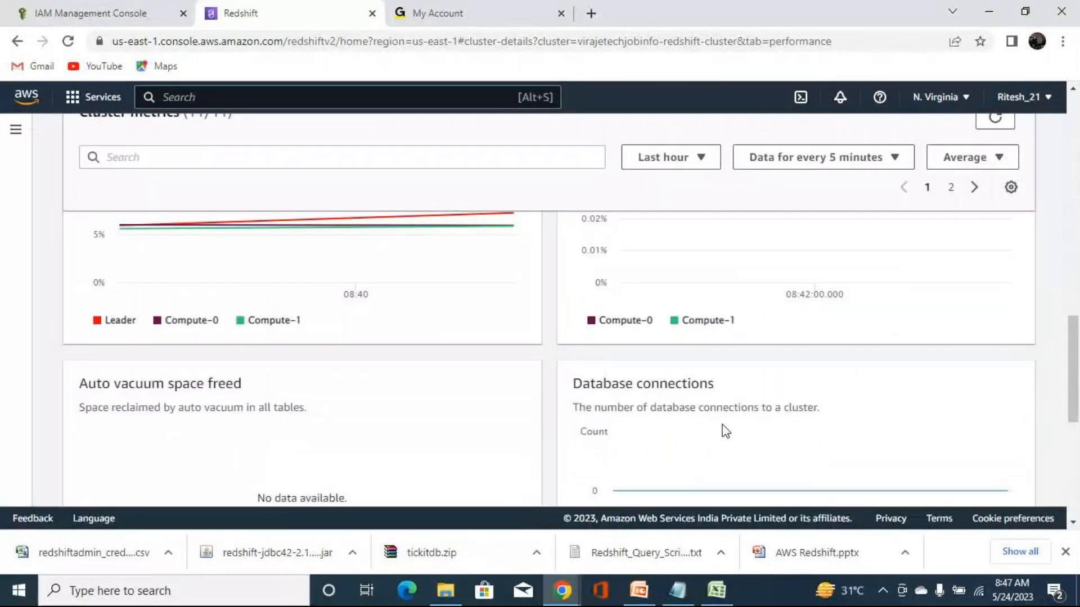
Open the cluster via Query data > Query in query editor, dismissing the Actions menu.
scroll(709, 416, "up", 10)
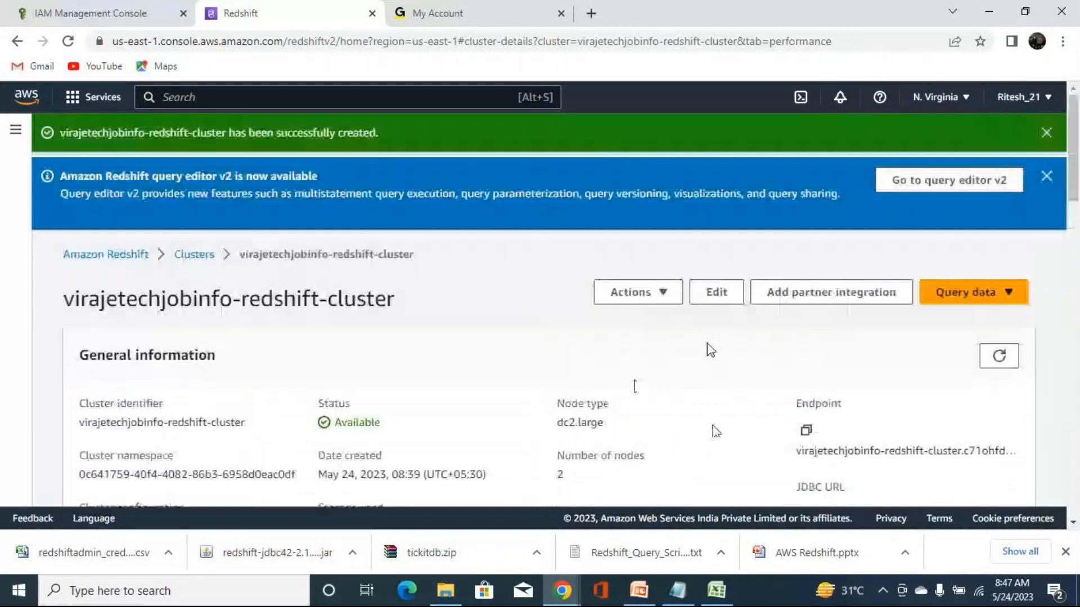
left_click(1007, 293)
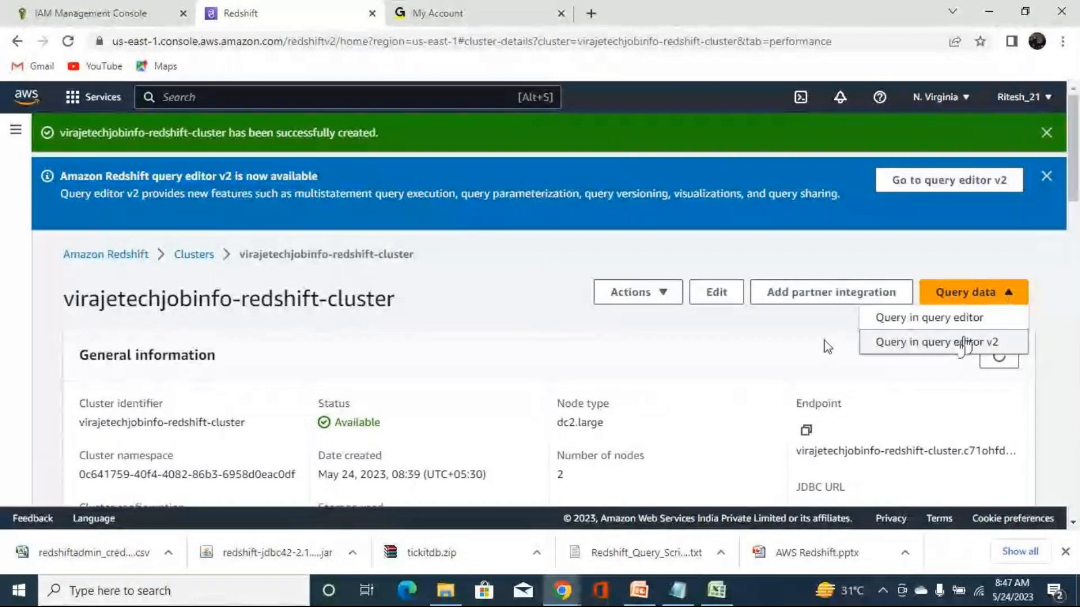
left_click(672, 303)
scroll(722, 429, "down", 5)
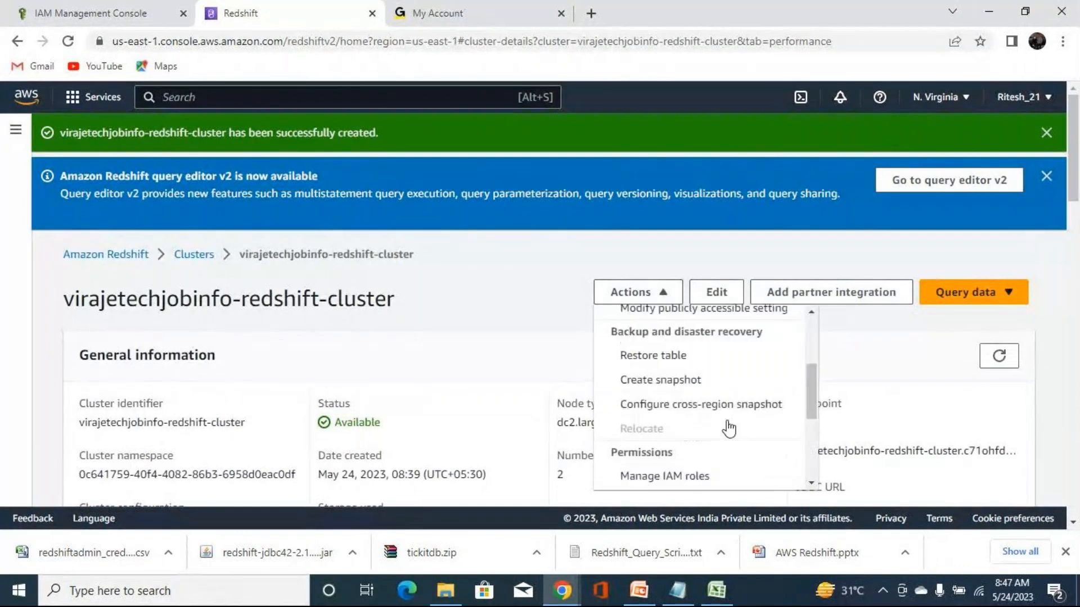
scroll(729, 443, "down", 2)
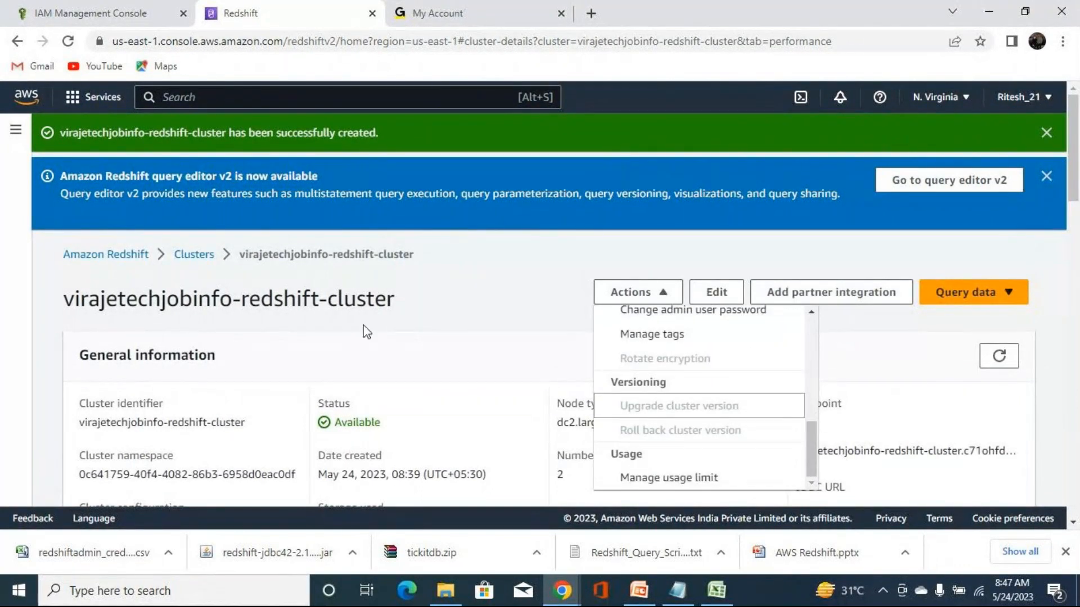
left_click(414, 331)
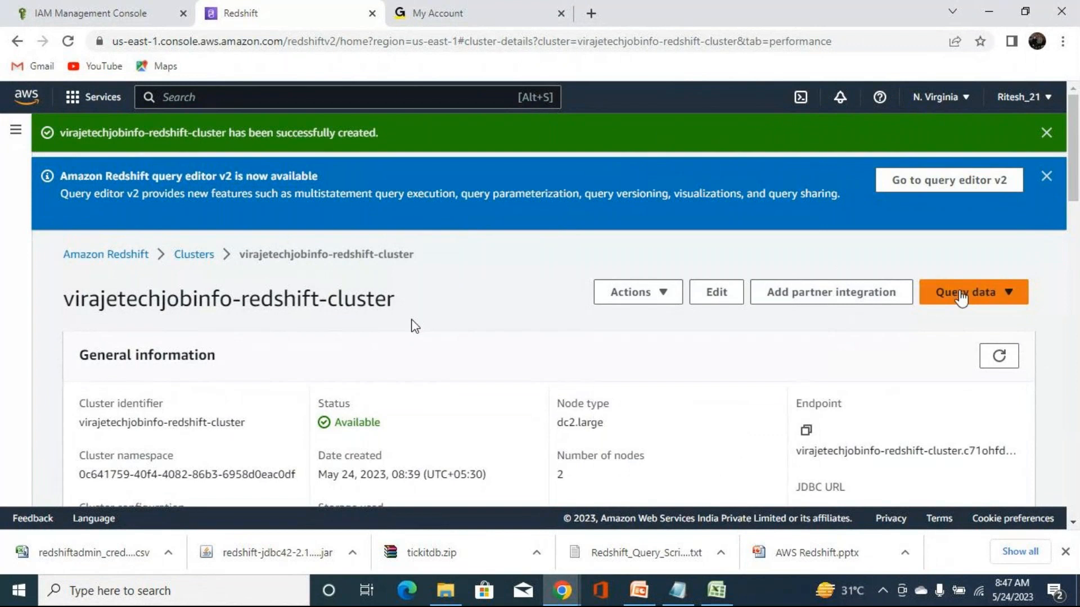
left_click(1012, 289)
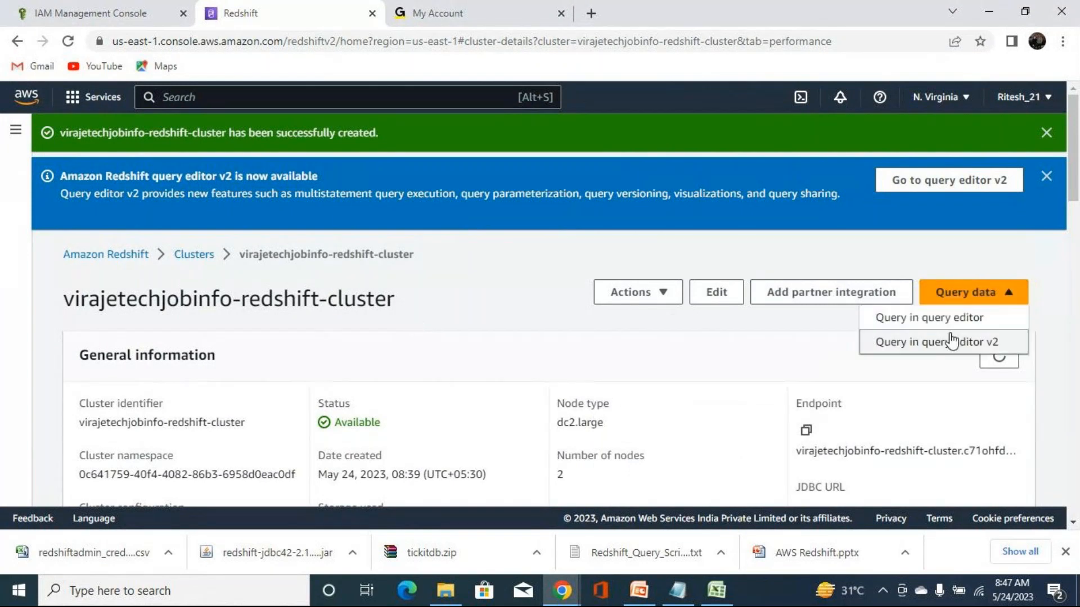
left_click(944, 319)
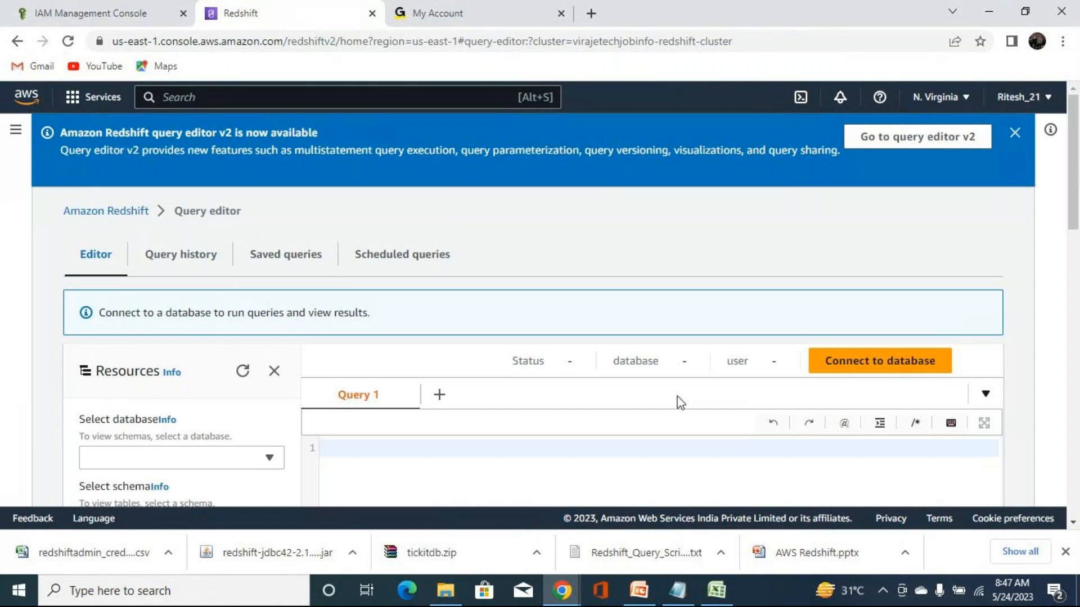
scroll(578, 362, "down", 3)
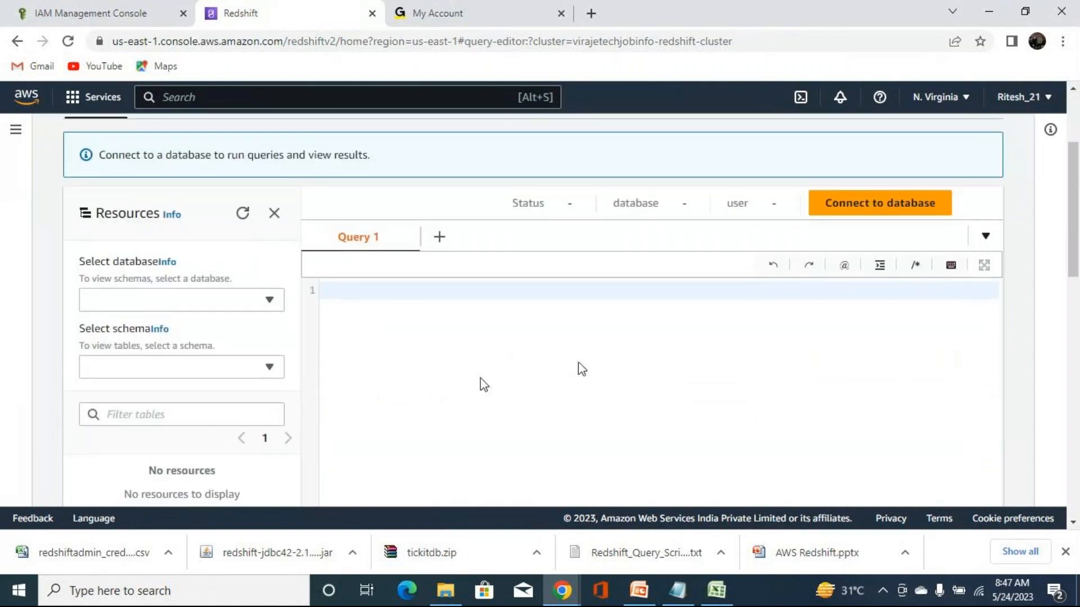
scroll(562, 366, "down", 3)
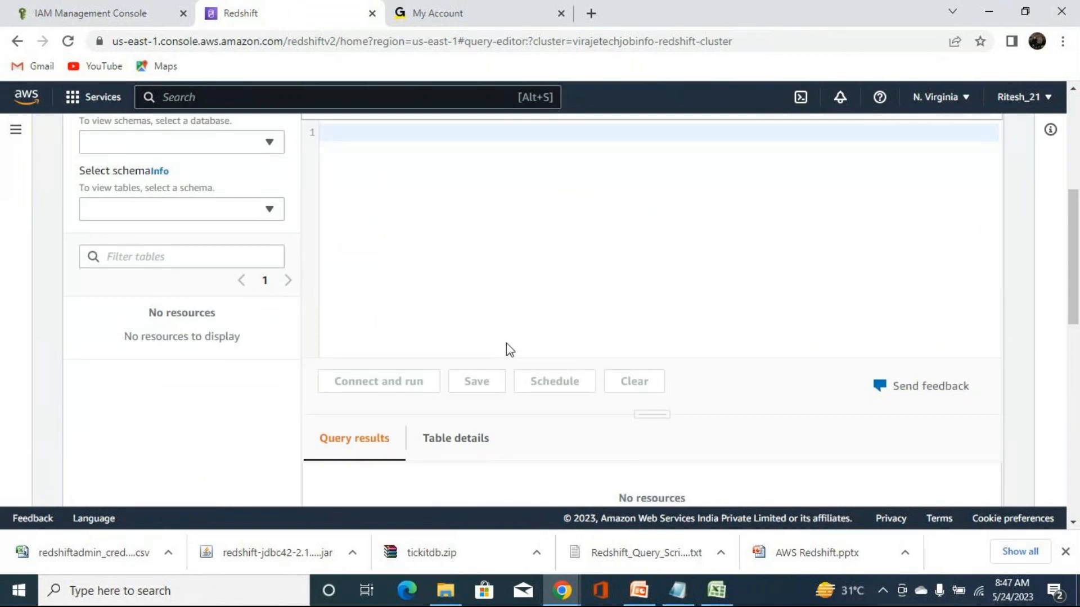
scroll(506, 349, "down", 6)
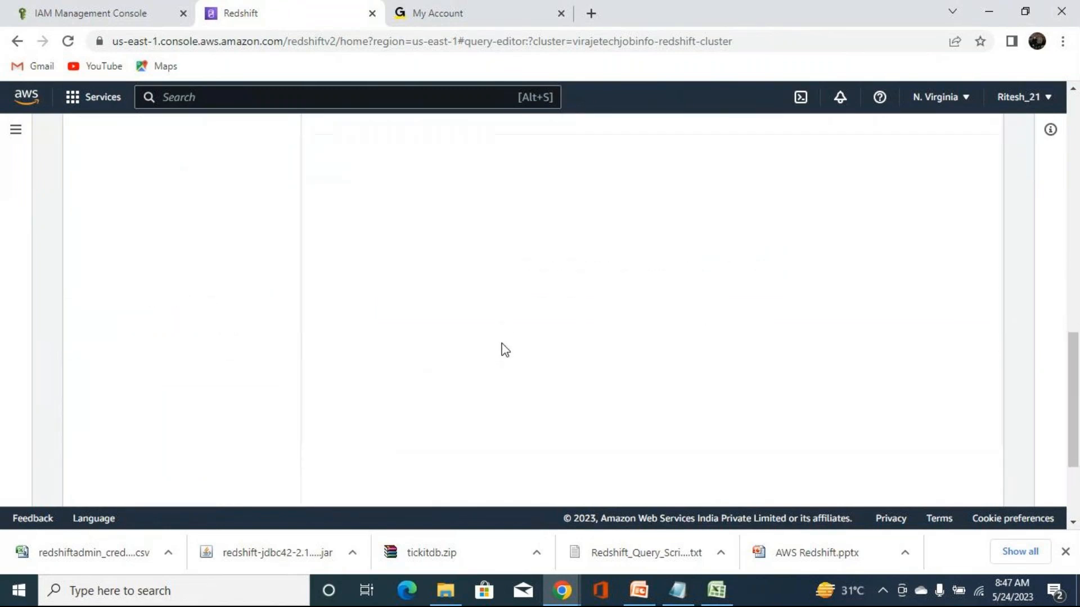
scroll(504, 350, "up", 12)
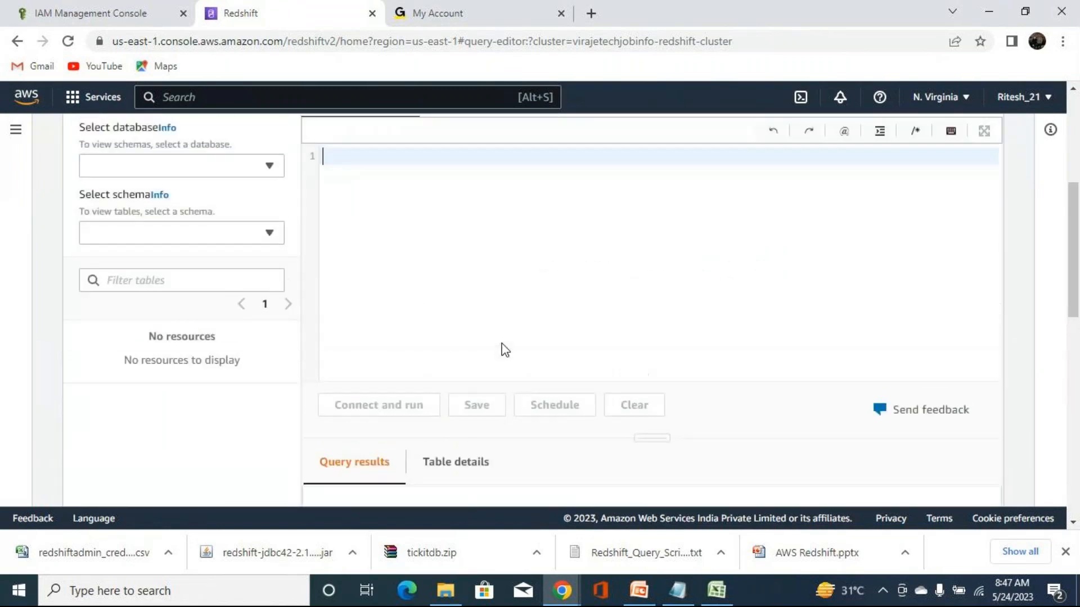
scroll(505, 350, "down", 3)
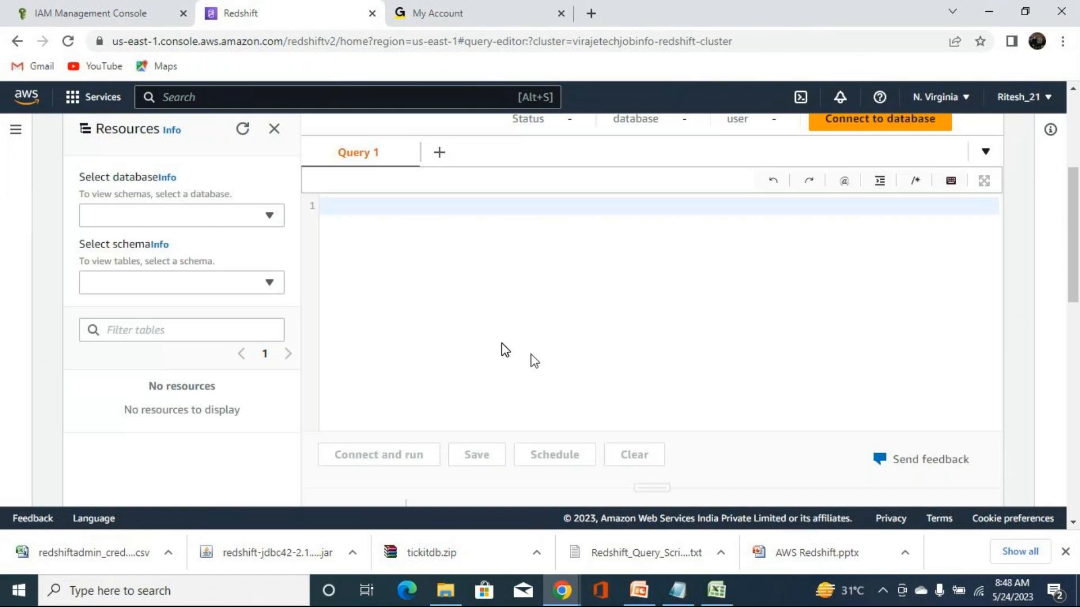
scroll(530, 362, "up", 4)
scroll(540, 358, "down", 1)
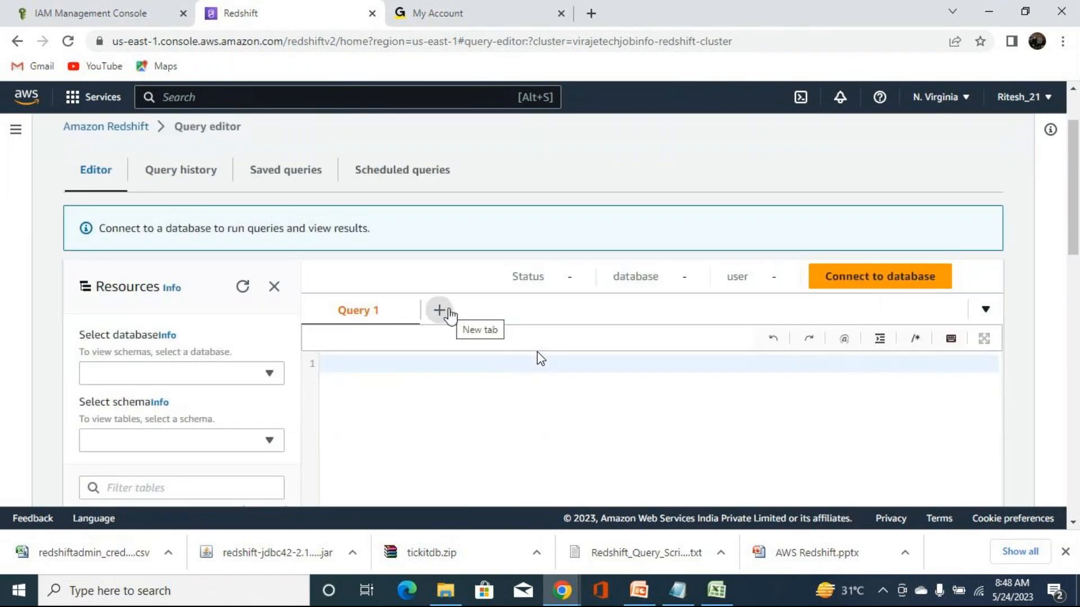
left_click(263, 376)
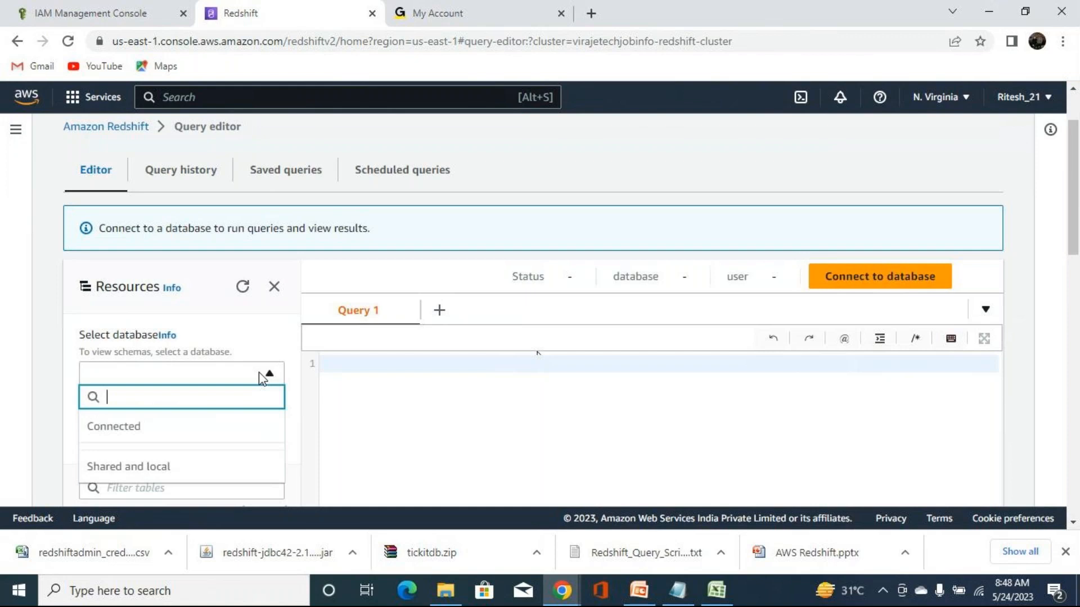
left_click(263, 375)
scroll(256, 356, "down", 3)
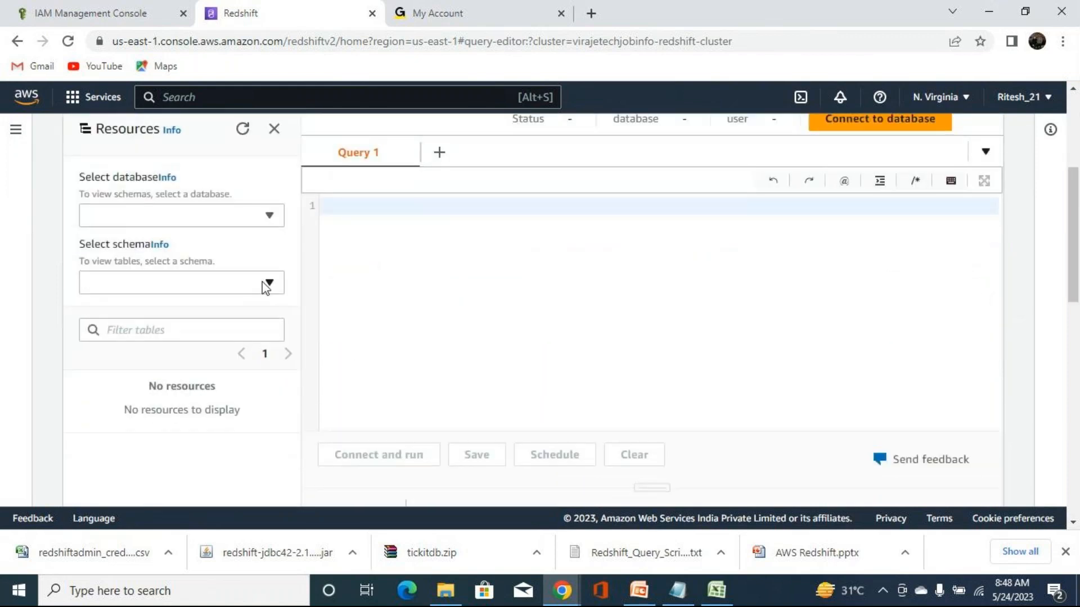
left_click(515, 317)
scroll(515, 317, "up", 3)
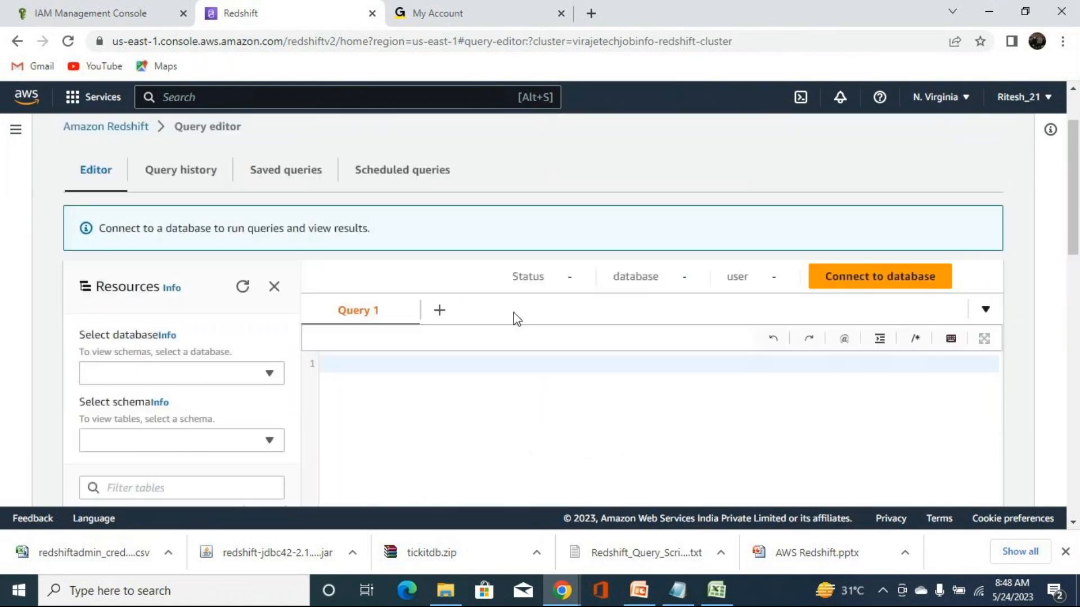
Connect to database dev with temporary credentials, entering the database user name from the Notepad notes.
left_click(902, 279)
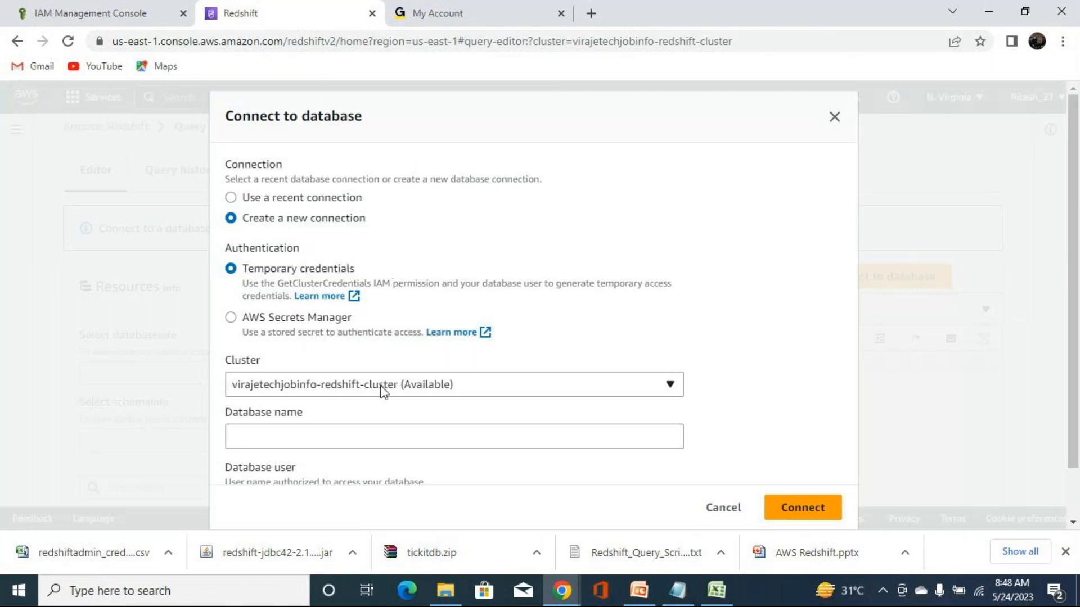
left_click(539, 382)
left_click(539, 382)
left_click(341, 430)
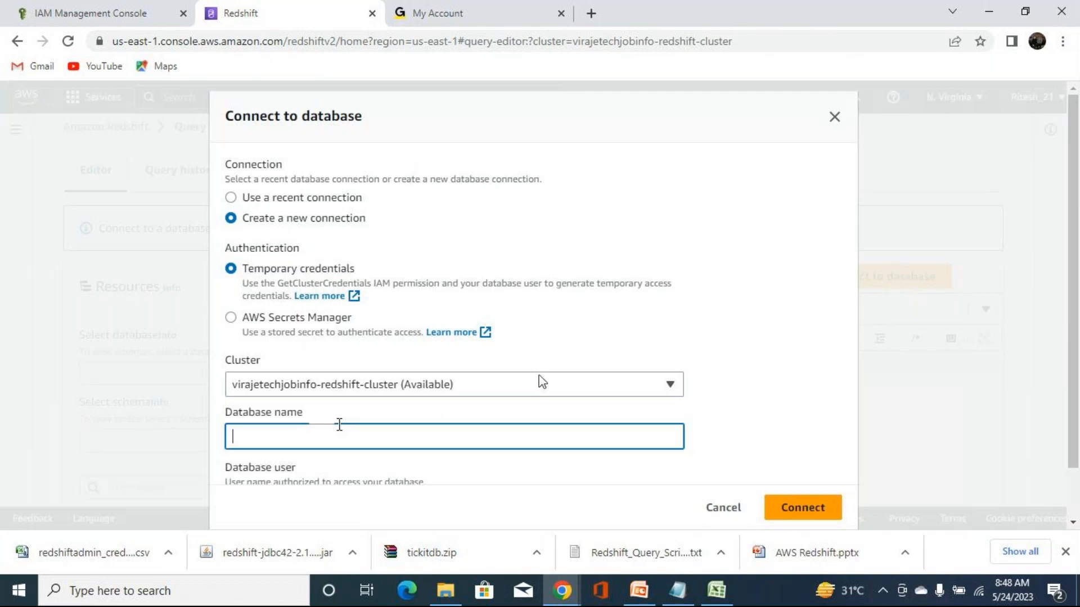
scroll(344, 427, "down", 1)
type("ev")
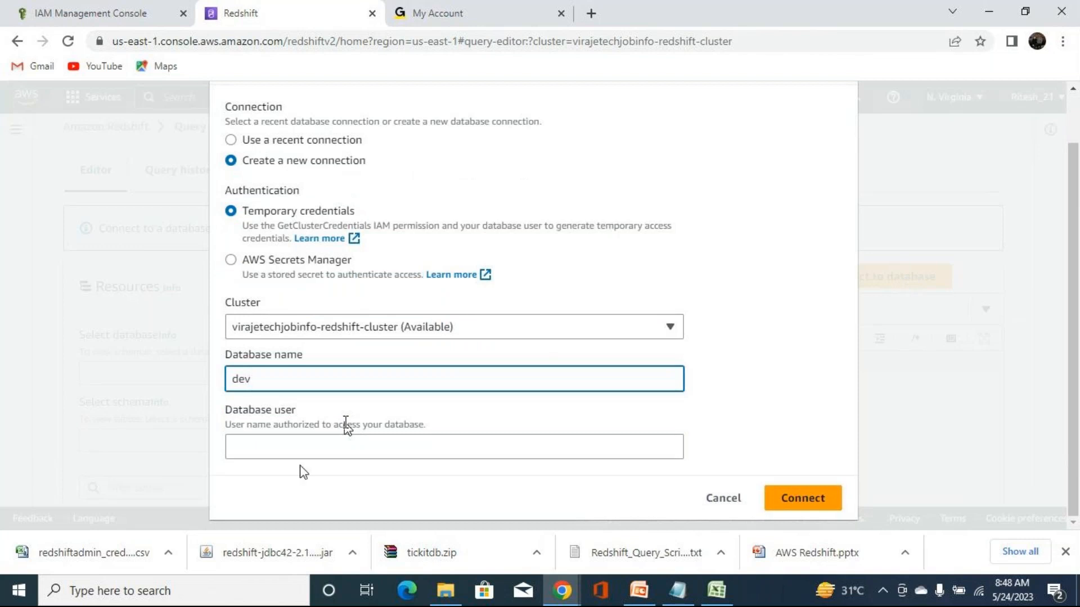
left_click(676, 592)
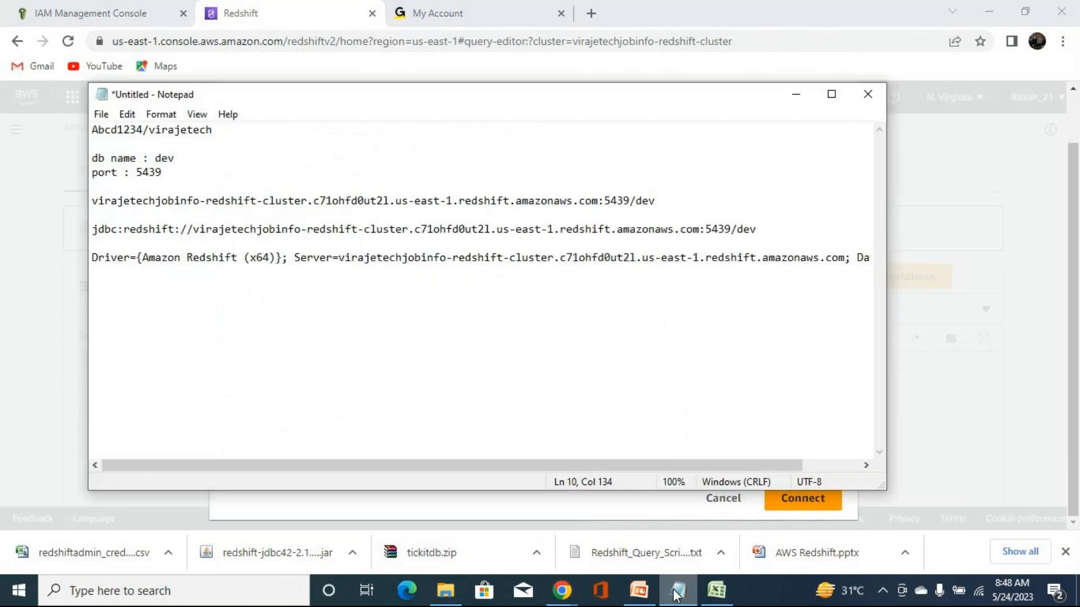
left_click(676, 591)
left_click(243, 450)
type("vira")
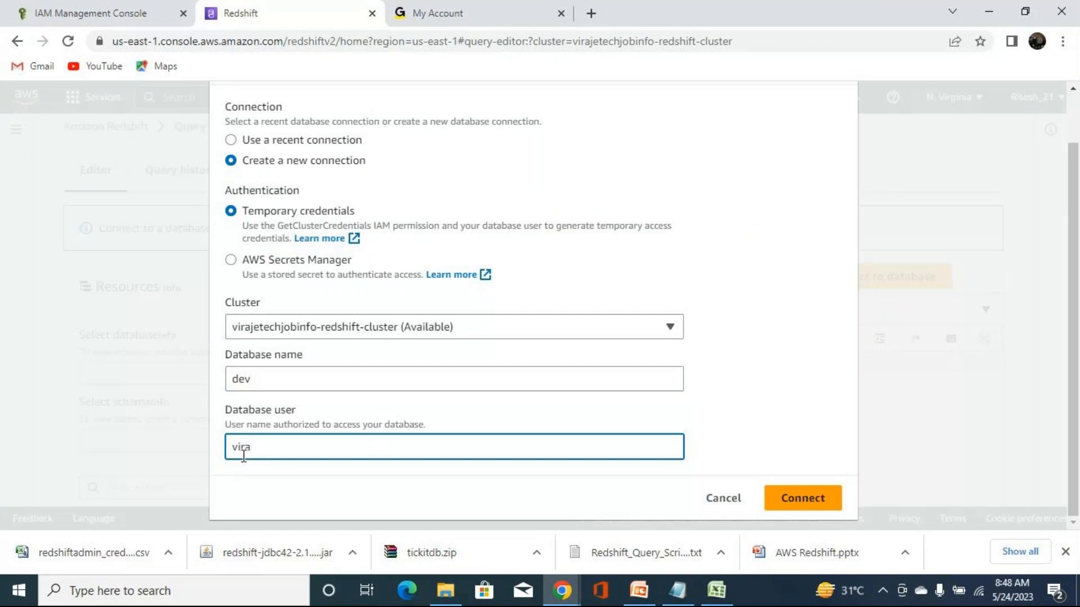
type("jetech")
left_click(815, 505)
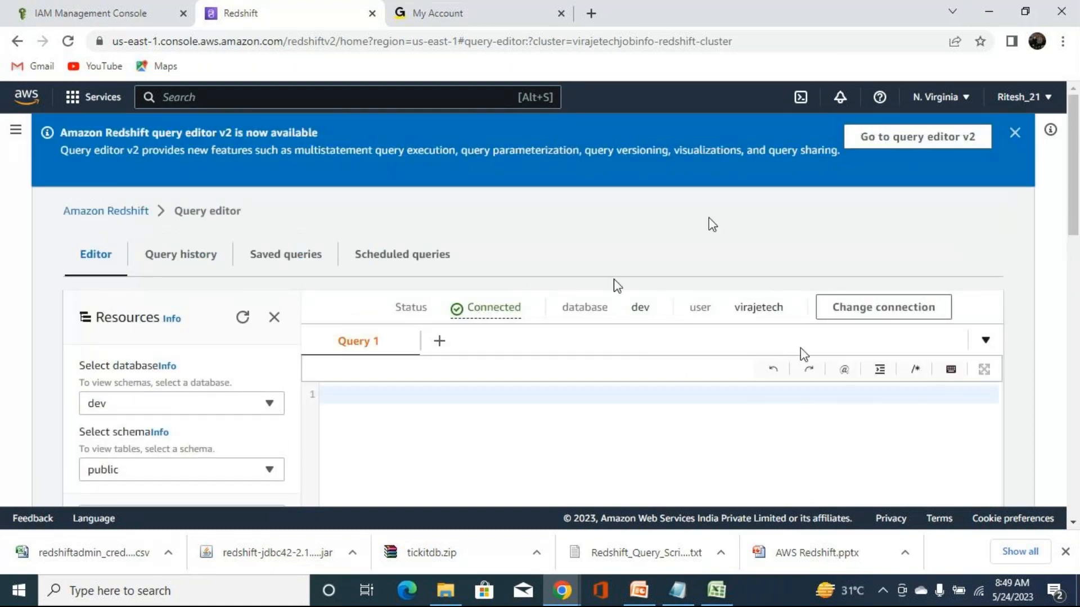
Keep dev as the database and public as the schema, confirming it has no tables.
scroll(692, 388, "down", 2)
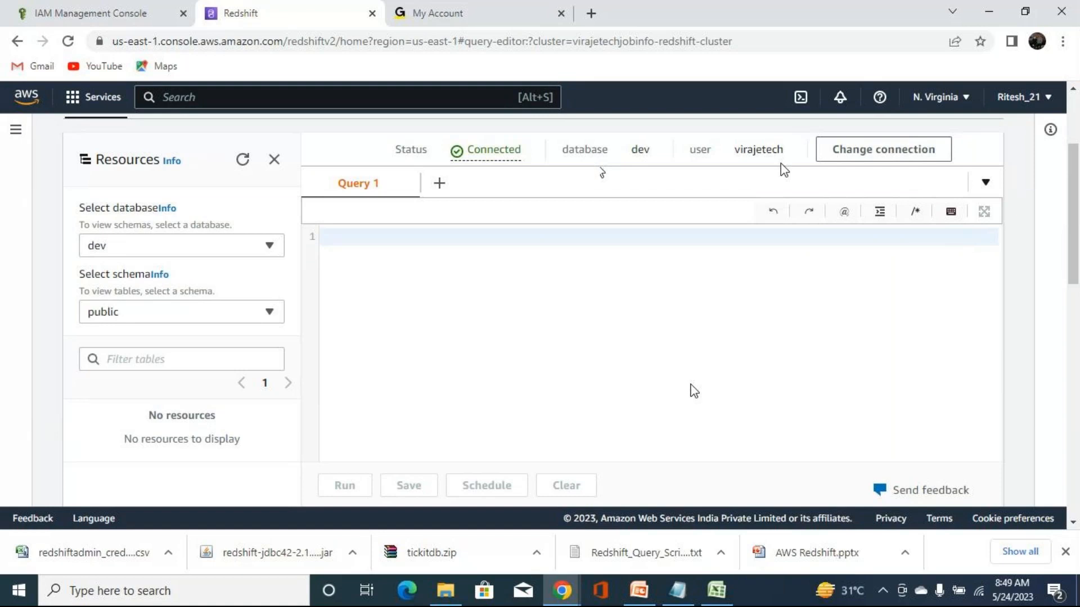
scroll(762, 380, "down", 4)
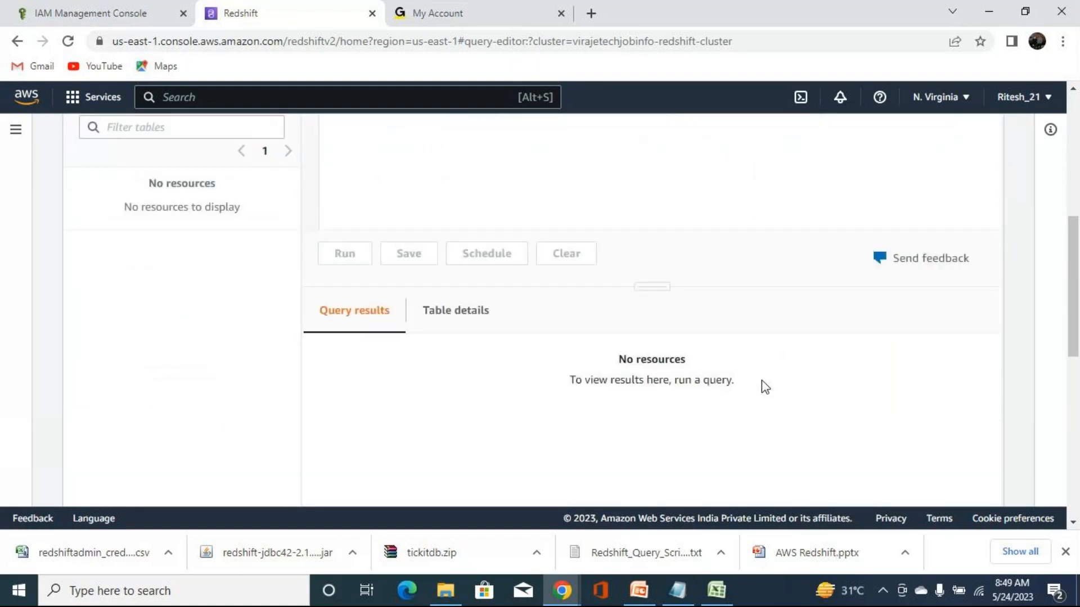
scroll(761, 380, "up", 5)
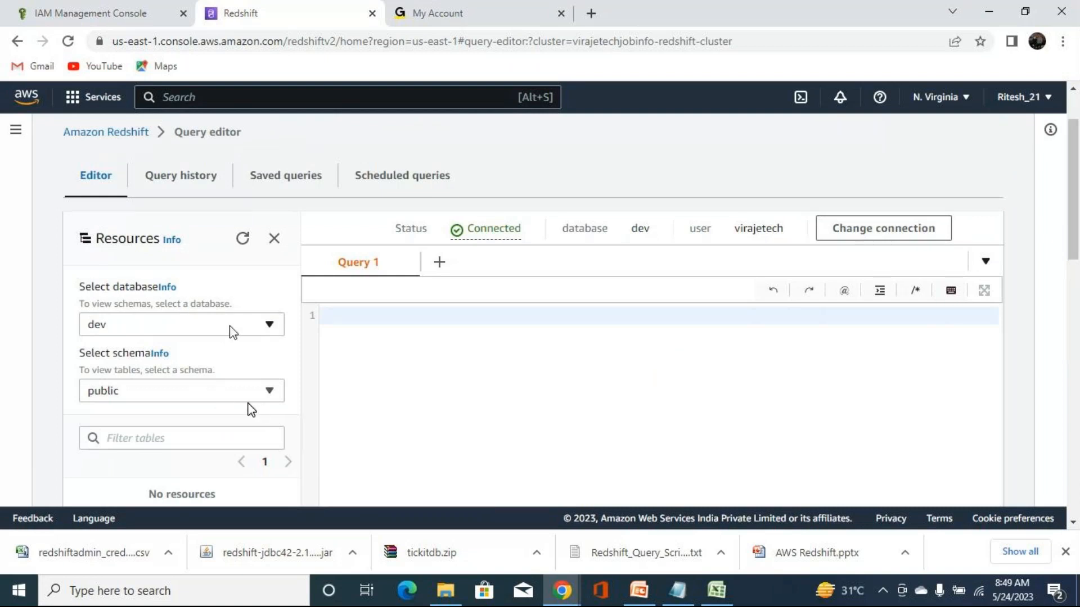
left_click(251, 331)
left_click(251, 332)
scroll(361, 366, "down", 2)
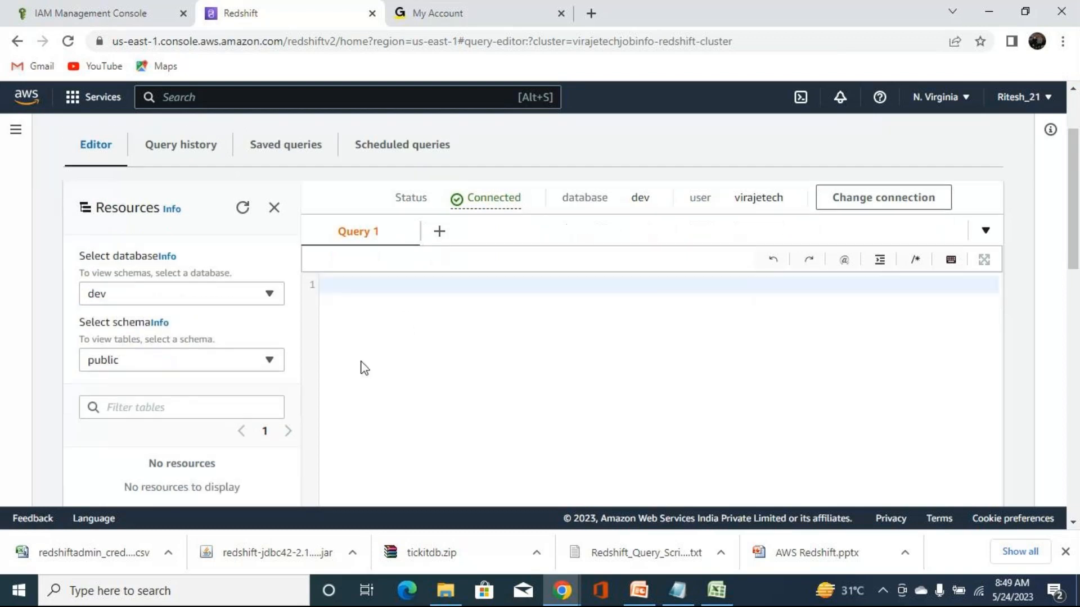
left_click(263, 319)
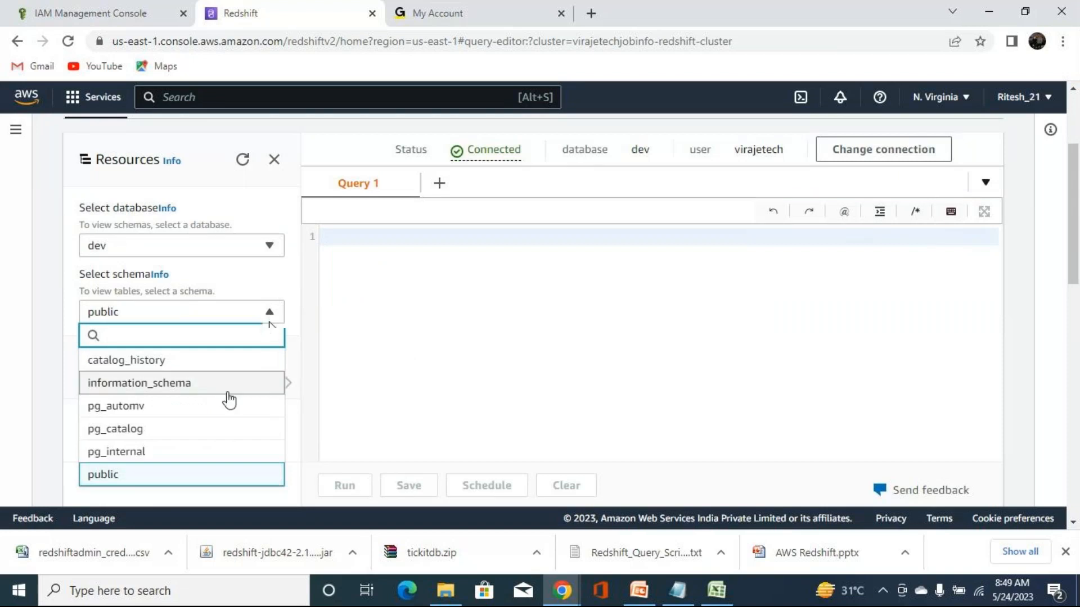
scroll(220, 414, "down", 1)
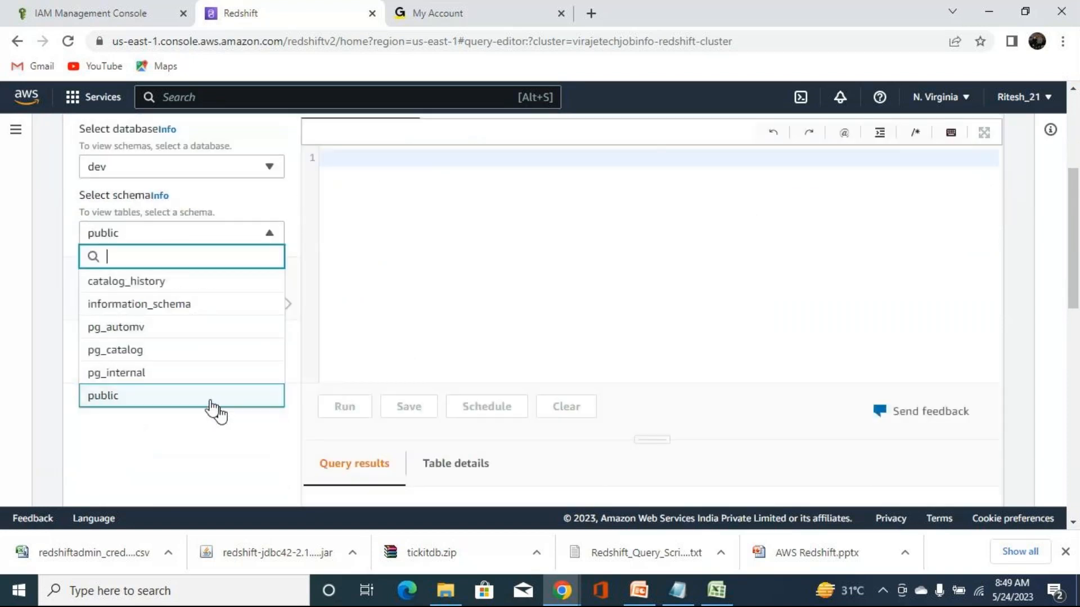
left_click(219, 404)
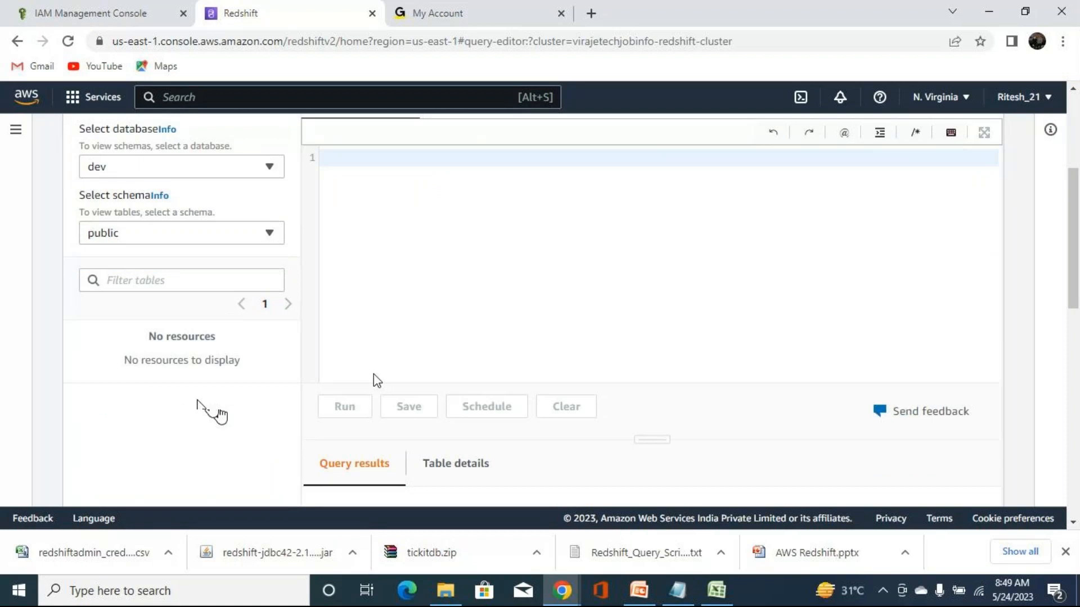
left_click(173, 282)
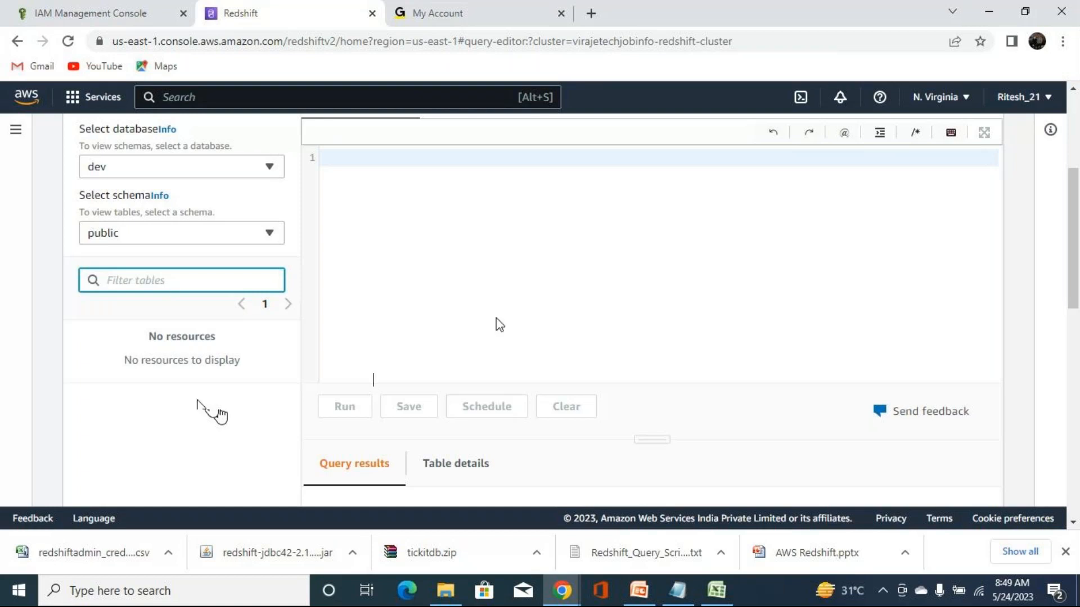
Place the cursor in the empty Query 1 editor, then bring up File Explorer.
left_click(566, 287)
scroll(565, 307, "up", 4)
scroll(565, 307, "down", 3)
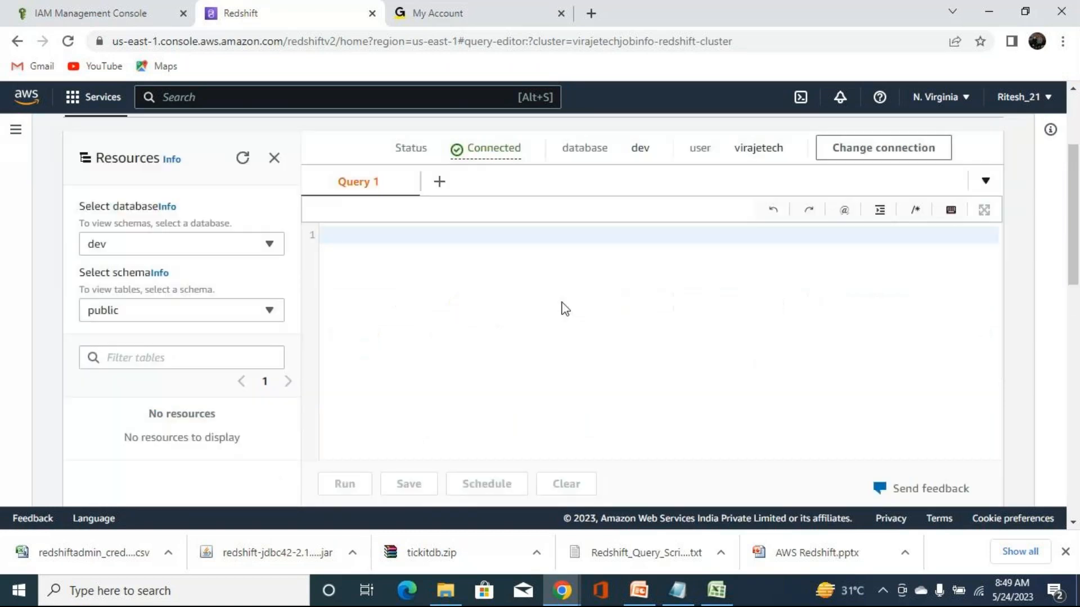
scroll(565, 309, "up", 1)
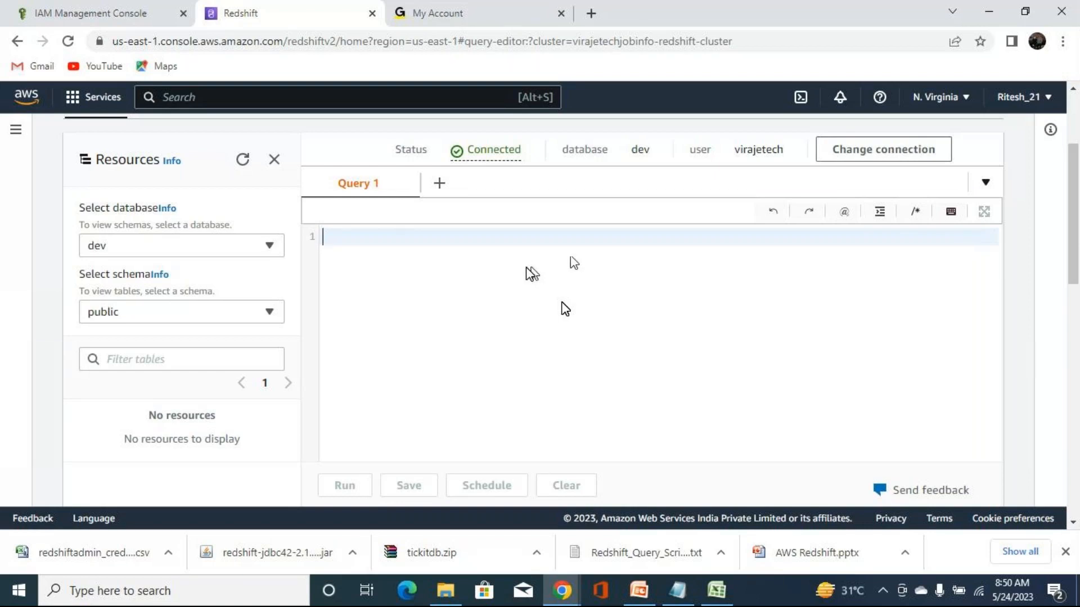
scroll(533, 287, "down", 3)
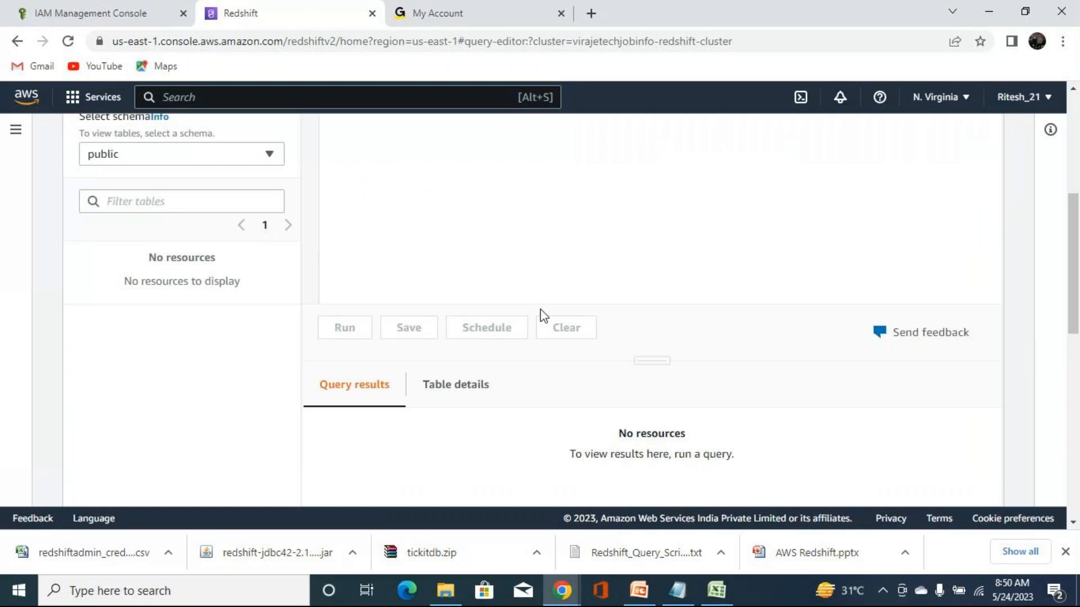
scroll(541, 314, "up", 5)
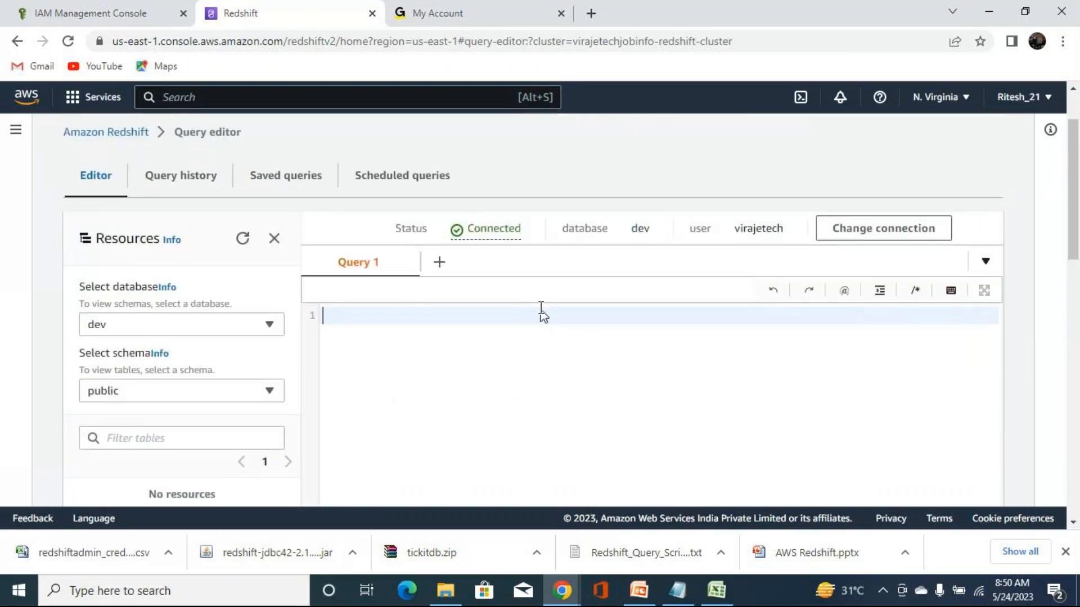
left_click(445, 591)
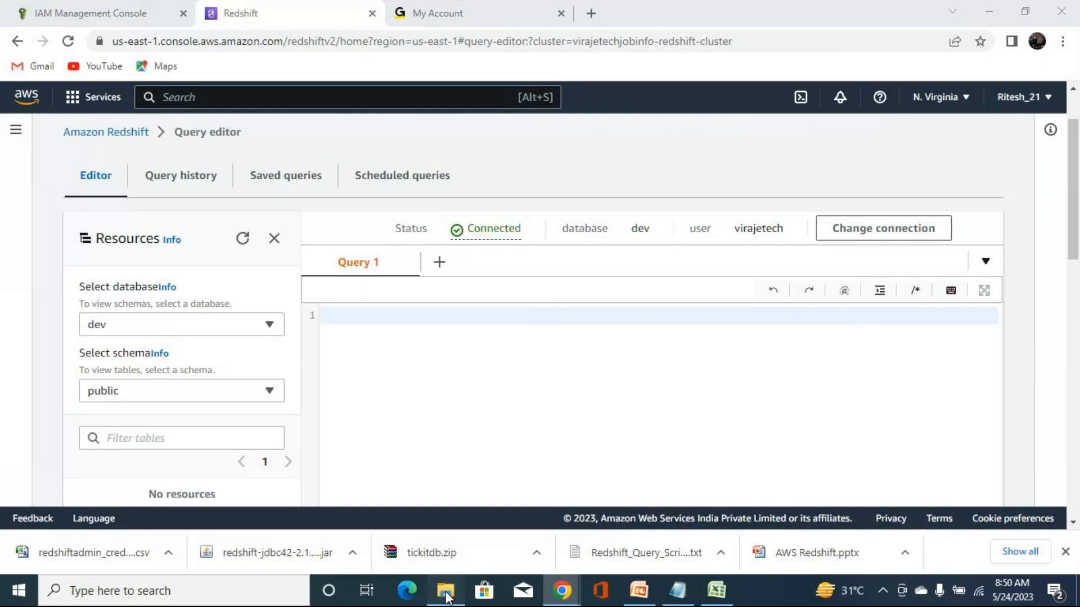
Open Redshift_Query_Script from Downloads in a maximized Notepad and select all of its text.
double_click(355, 355)
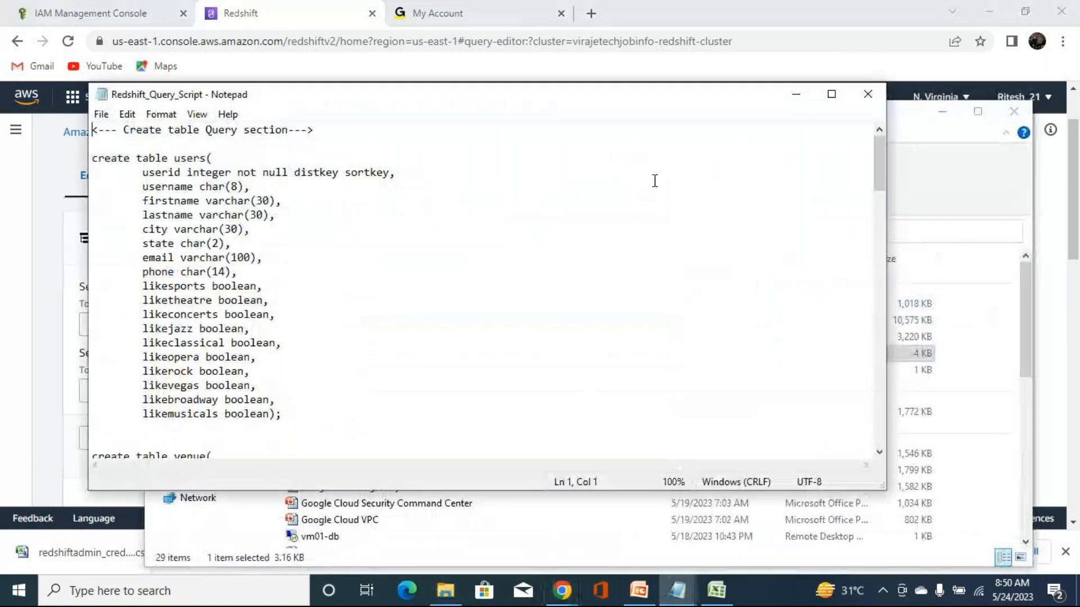
left_click(831, 94)
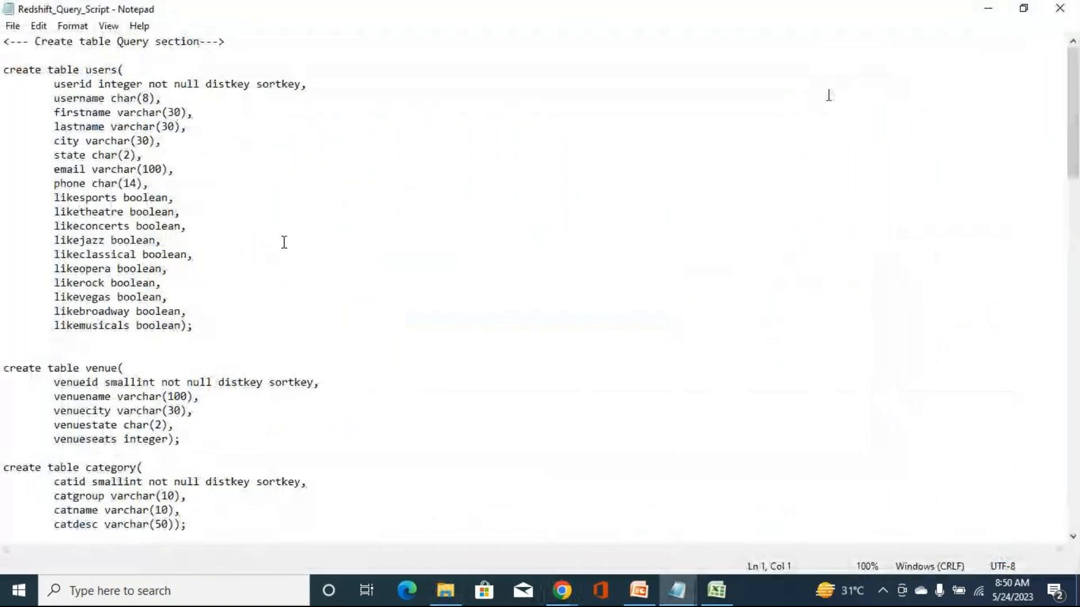
scroll(309, 248, "down", 17)
scroll(567, 331, "down", 13)
left_click(621, 423)
left_click(609, 447)
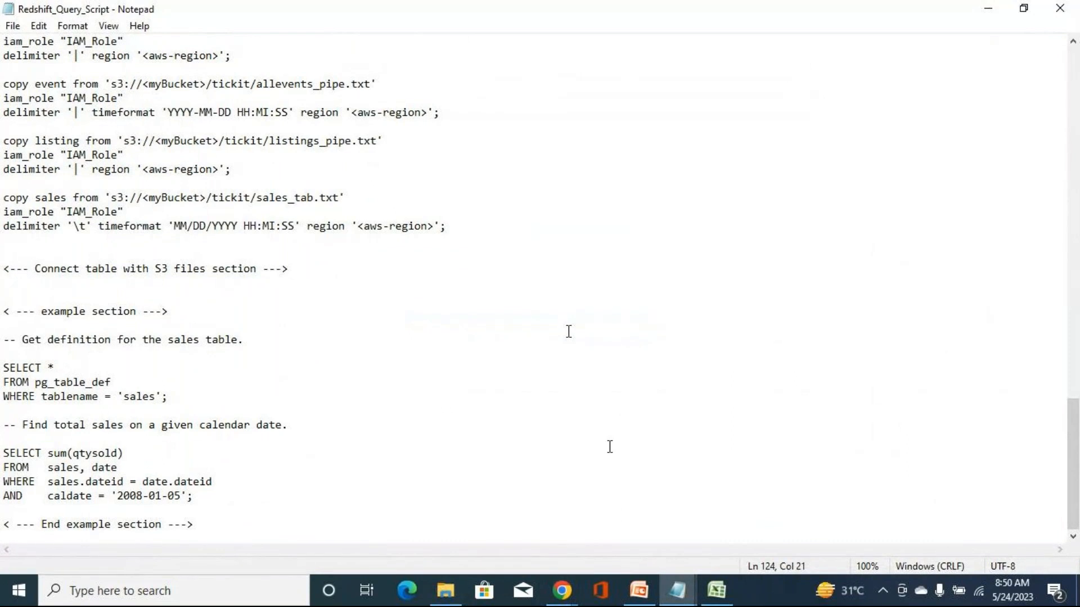
key("ctrl+a")
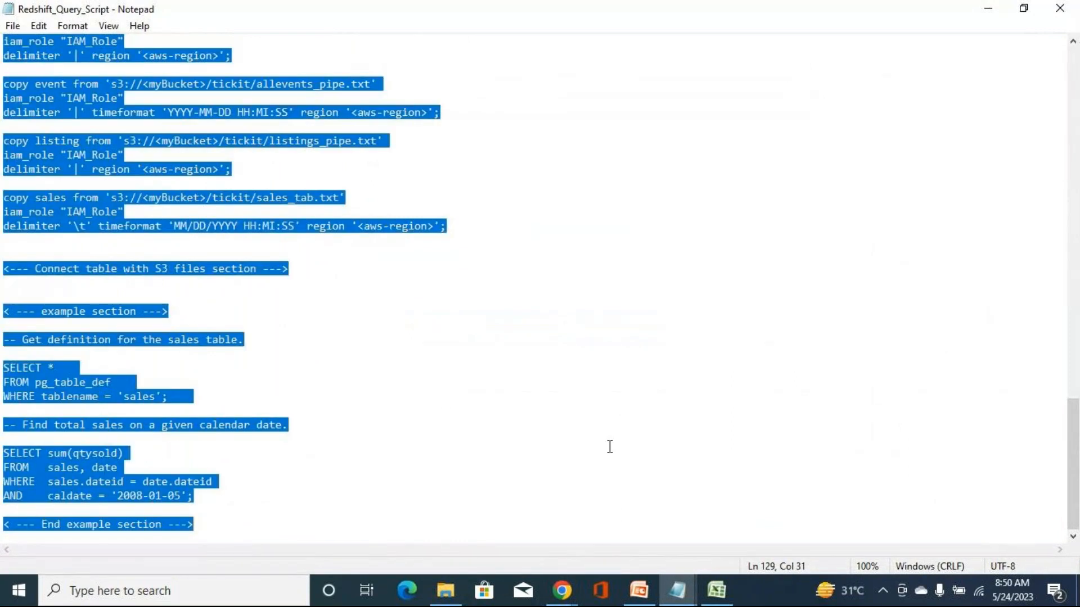
Paste the copied Redshift SQL script into the GoTo Meeting chat and send it to everyone.
left_click(986, 7)
left_click(936, 113)
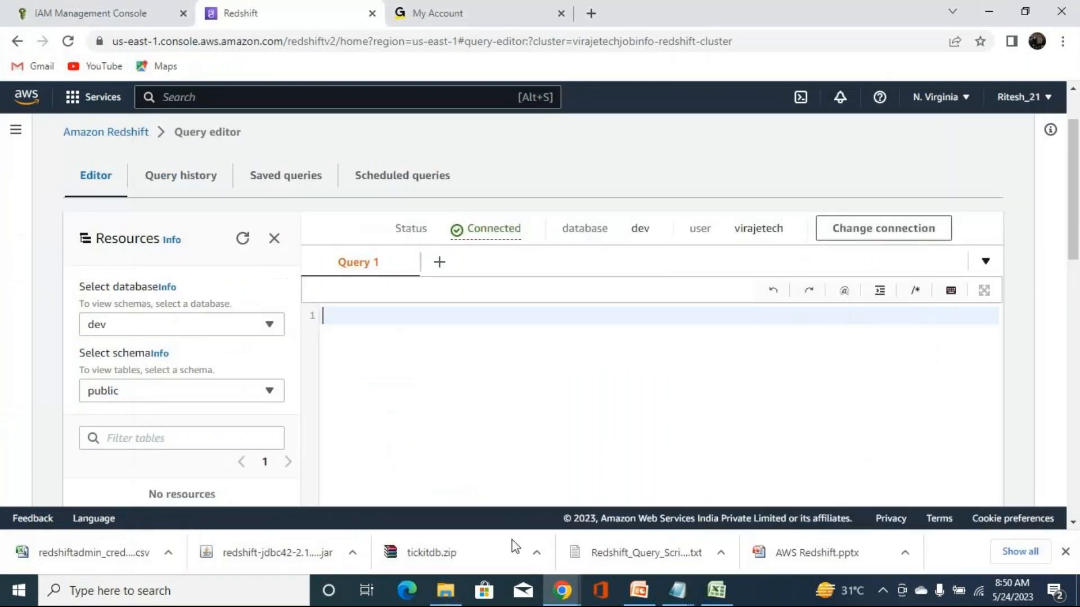
mouse_move(560, 582)
left_click(585, 560)
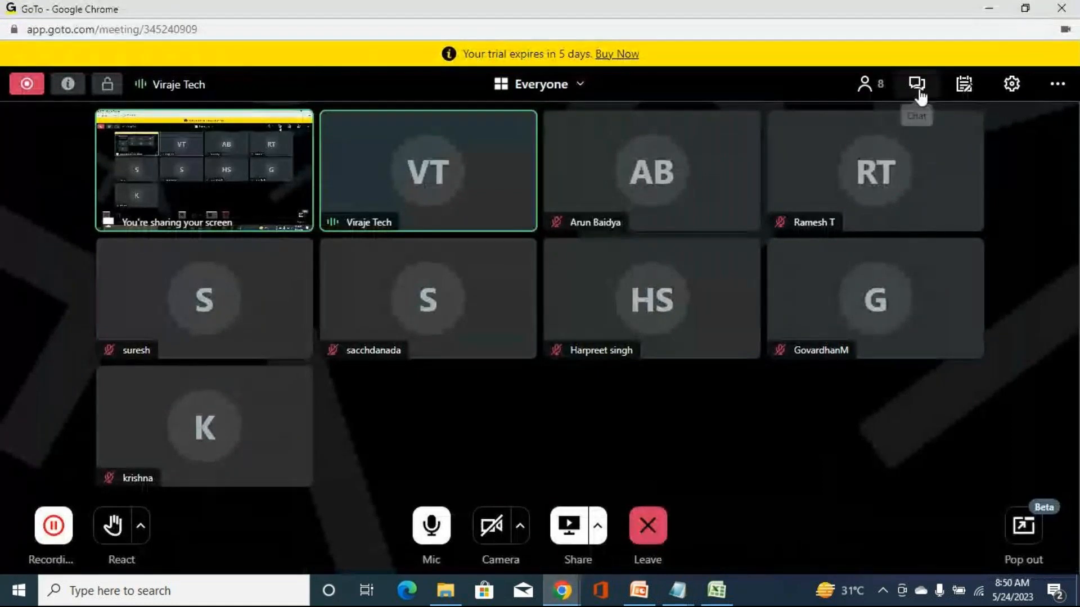
left_click(917, 85)
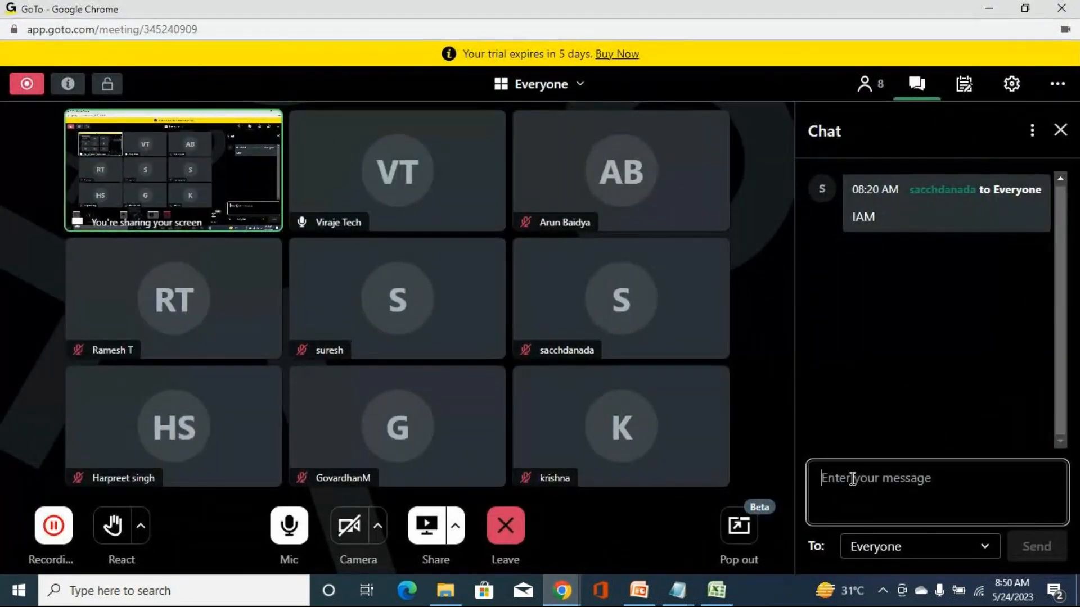
key("ctrl+v")
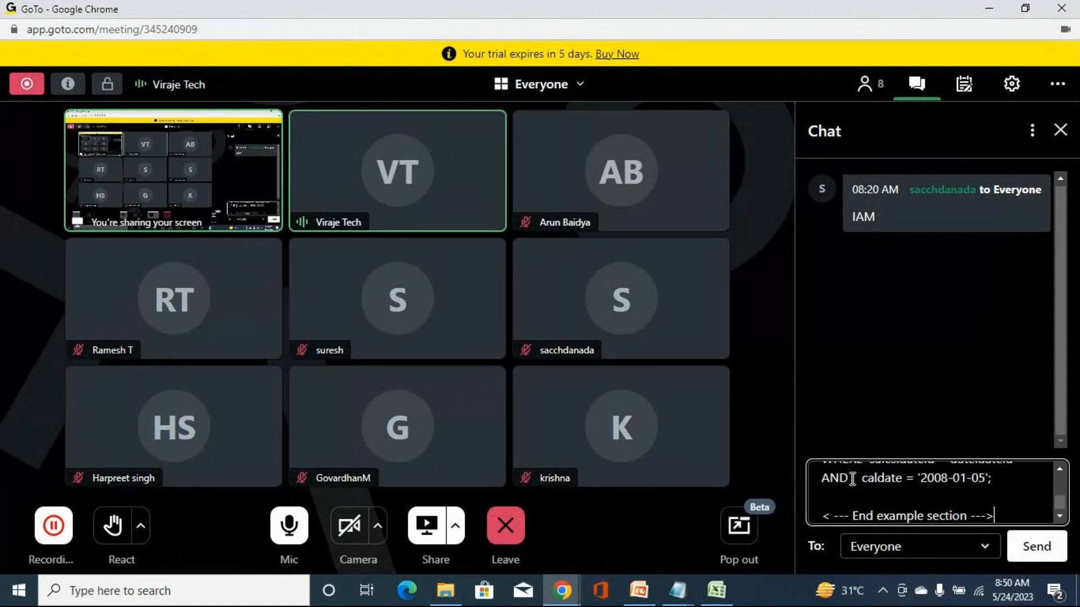
key("Return")
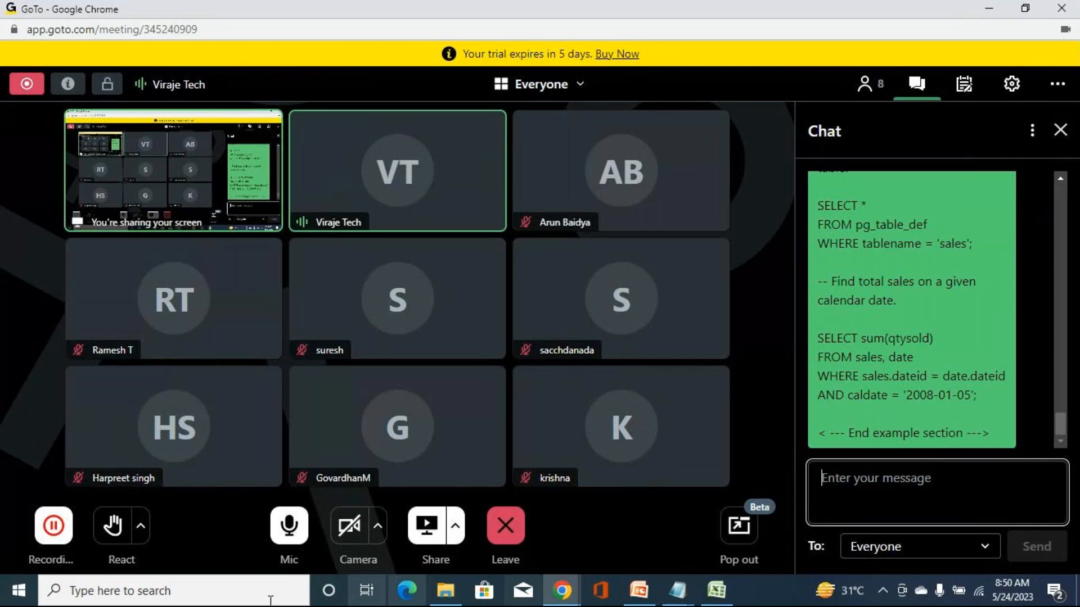
left_click(678, 589)
Scroll to the script's top and highlight the users table name and its userid and lastname columns.
left_click(741, 555)
scroll(660, 414, "up", 20)
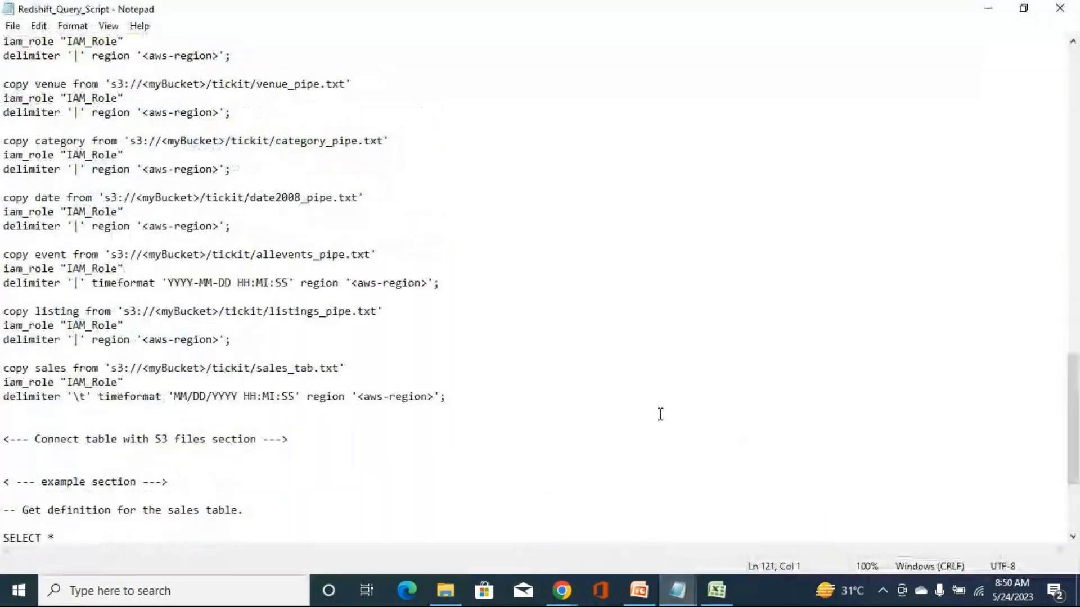
scroll(660, 414, "up", 8)
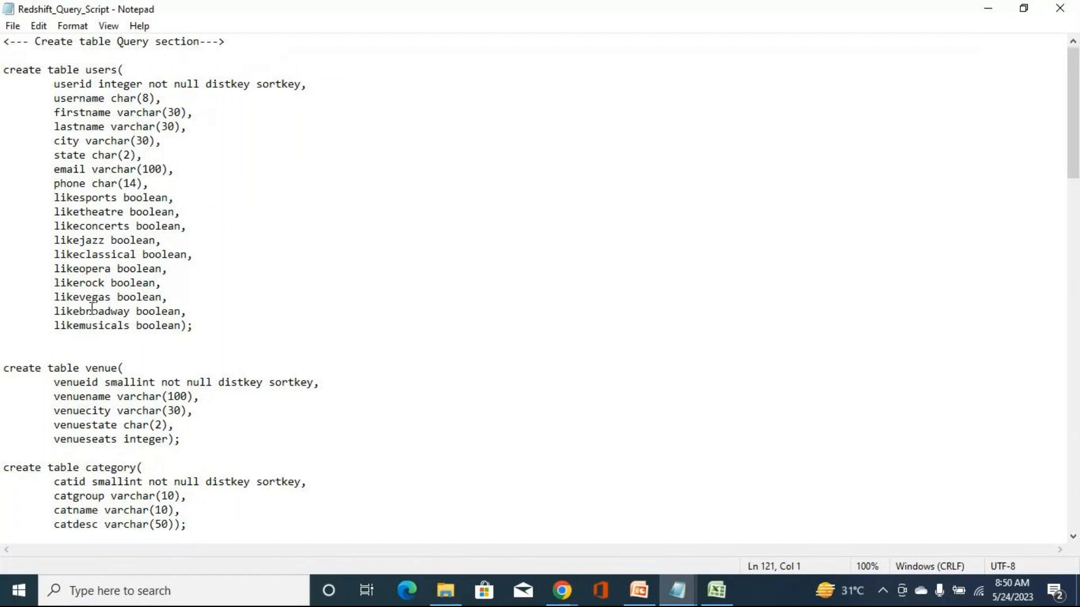
left_click(100, 71)
double_click(100, 71)
double_click(71, 84)
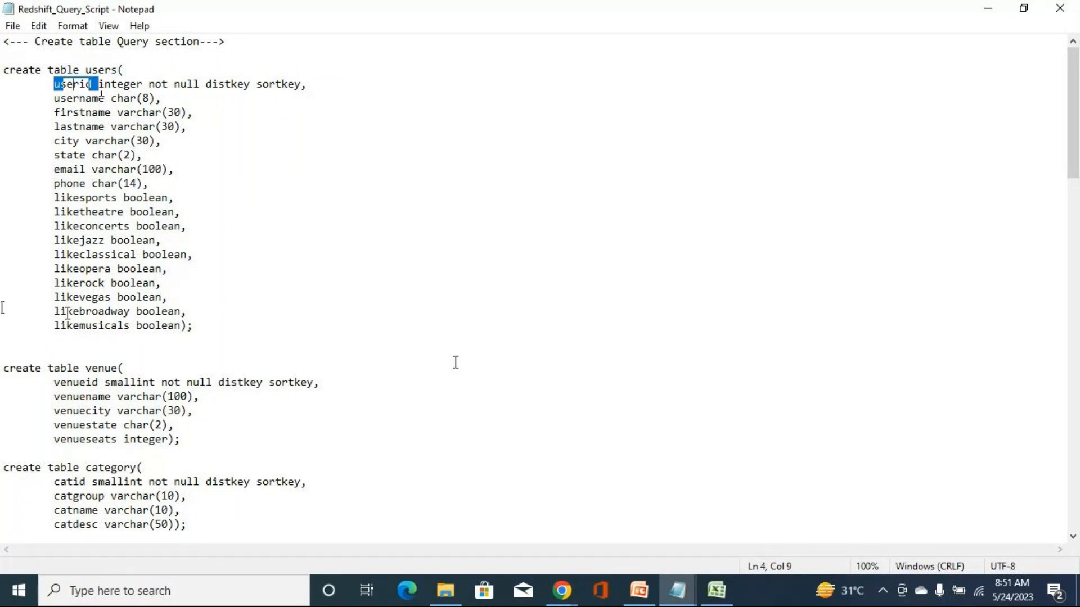
double_click(59, 127)
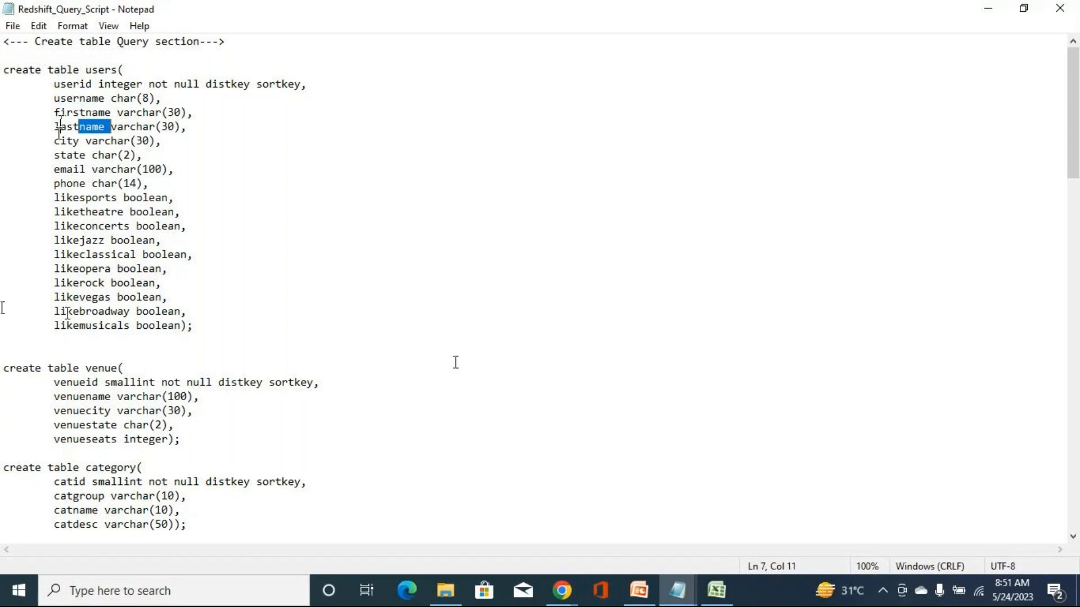
Go through the users columns down to likeopera, then select the whole CREATE TABLE users statement.
left_click(60, 141)
left_click(66, 170)
left_click(67, 184)
left_click(61, 198)
left_click(74, 269)
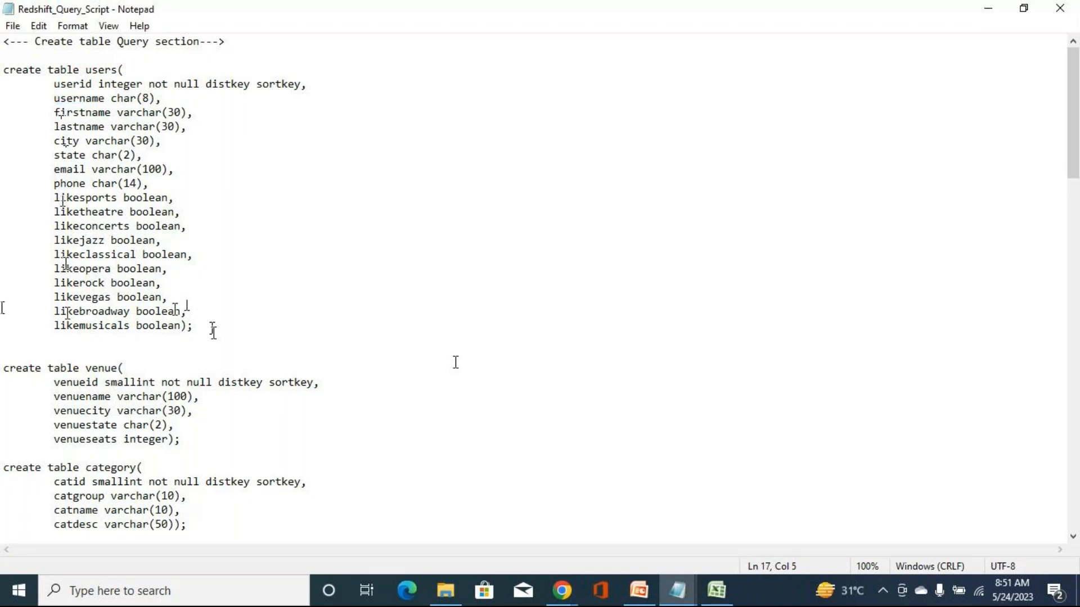
left_click_drag(213, 331, 2, 70)
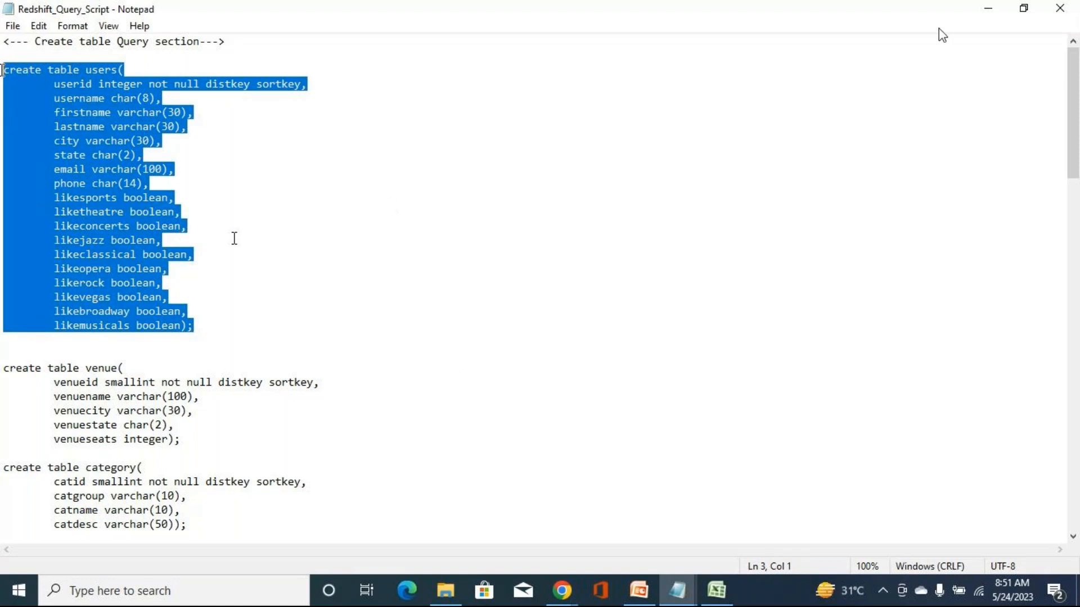
left_click(988, 8)
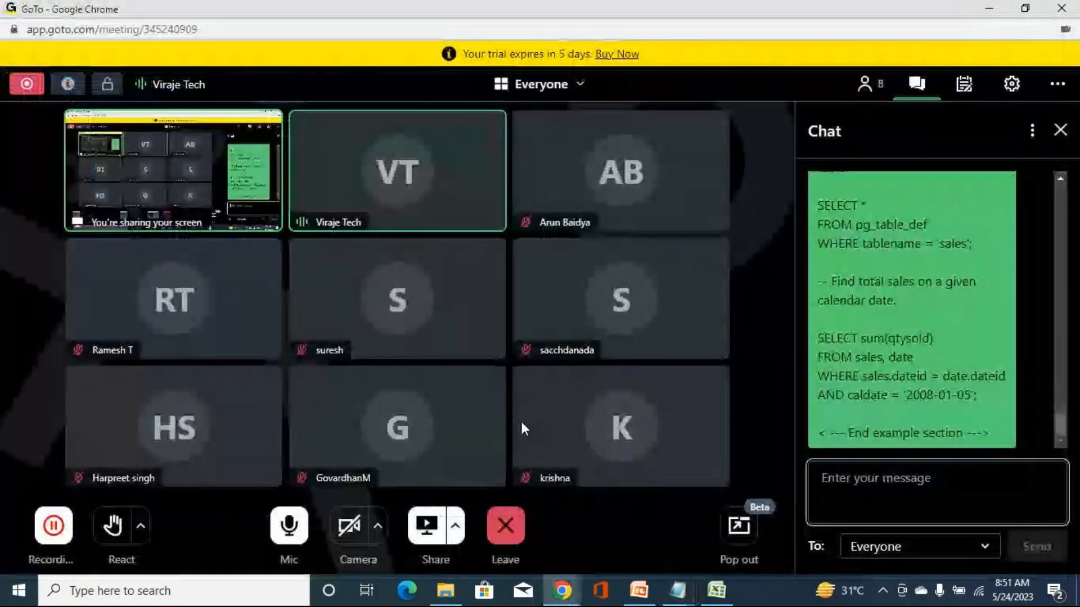
Search for w3schools in a new Chrome tab and open the W3Schools home page.
left_click(562, 590)
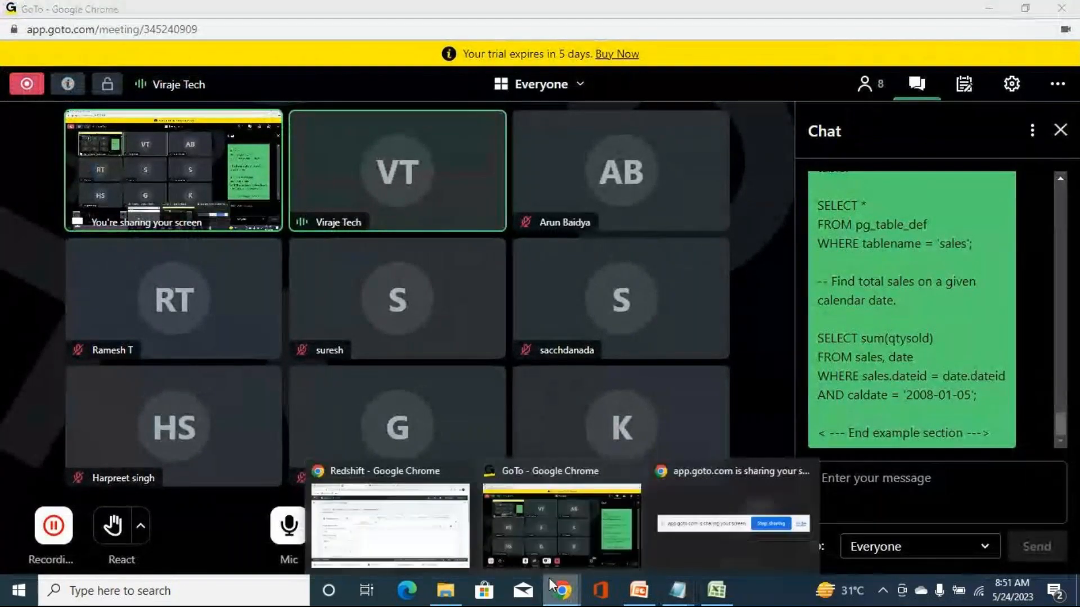
left_click(399, 545)
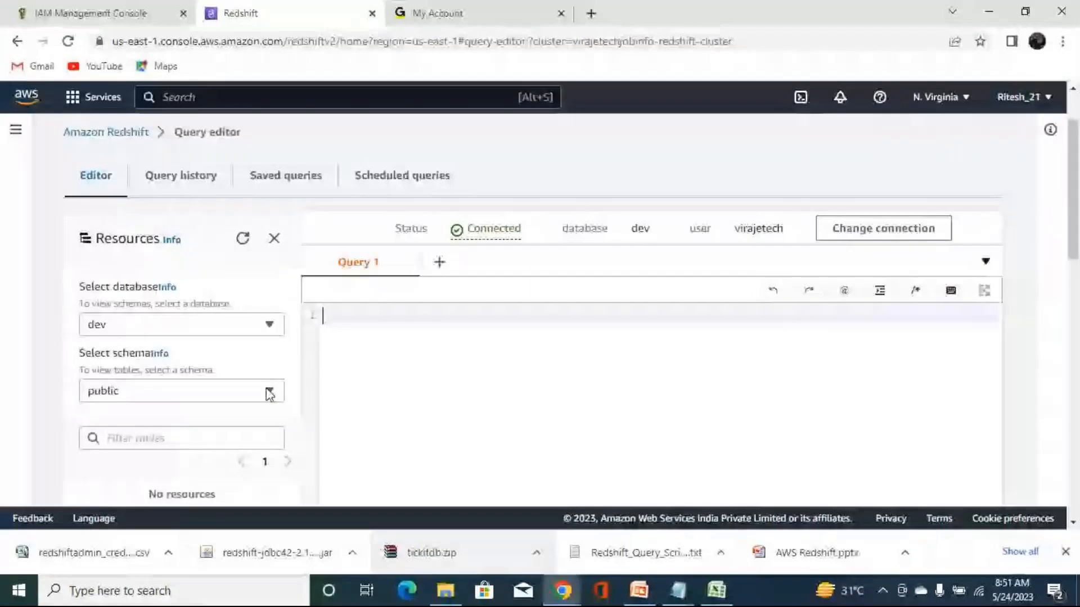
left_click(589, 13)
type("w3")
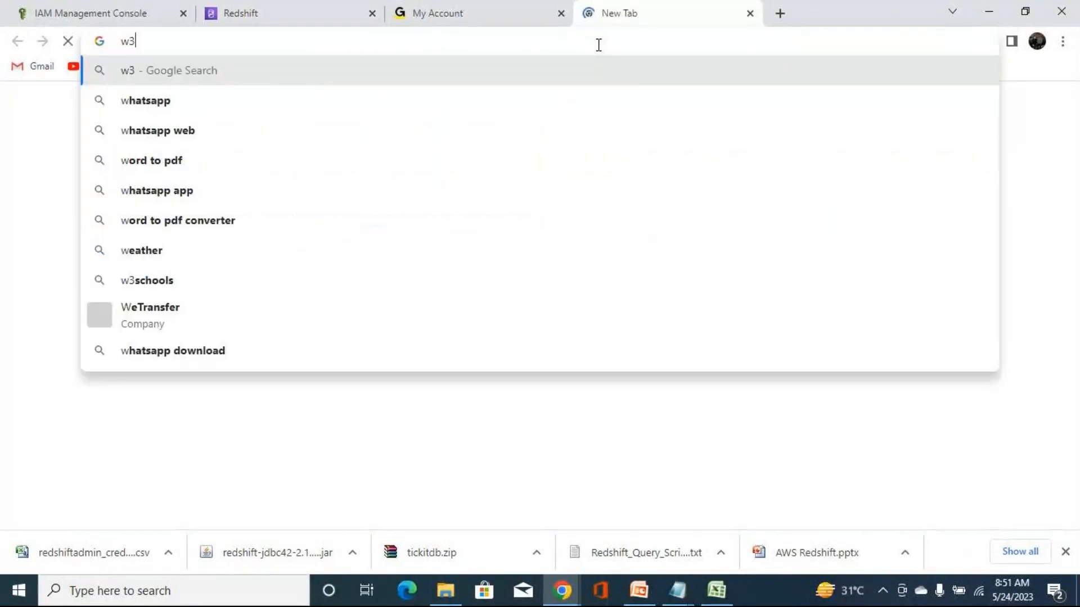
left_click(137, 101)
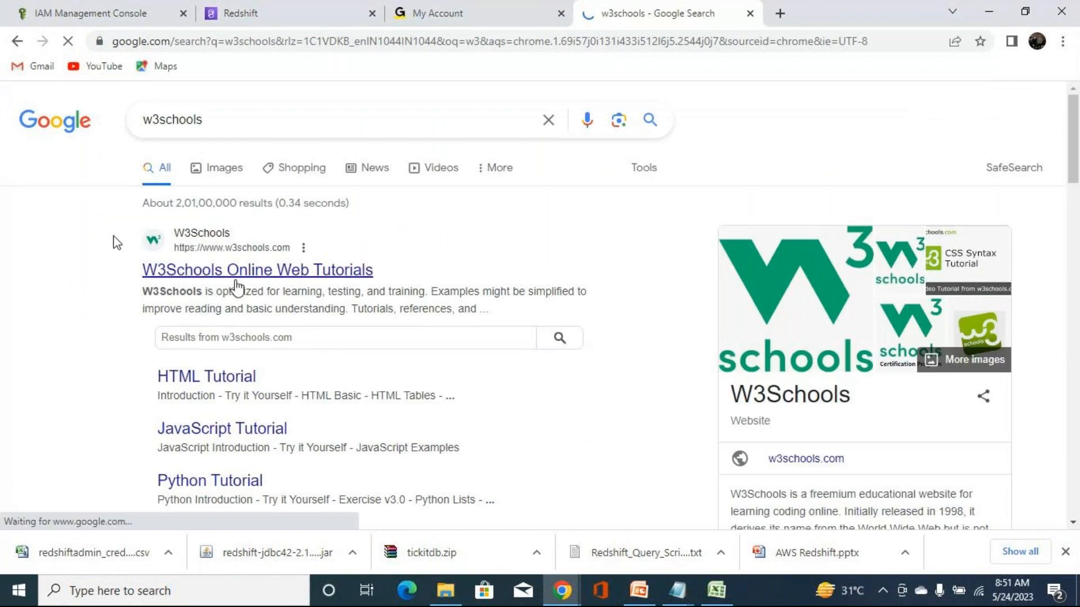
scroll(262, 379, "down", 3)
scroll(264, 382, "up", 3)
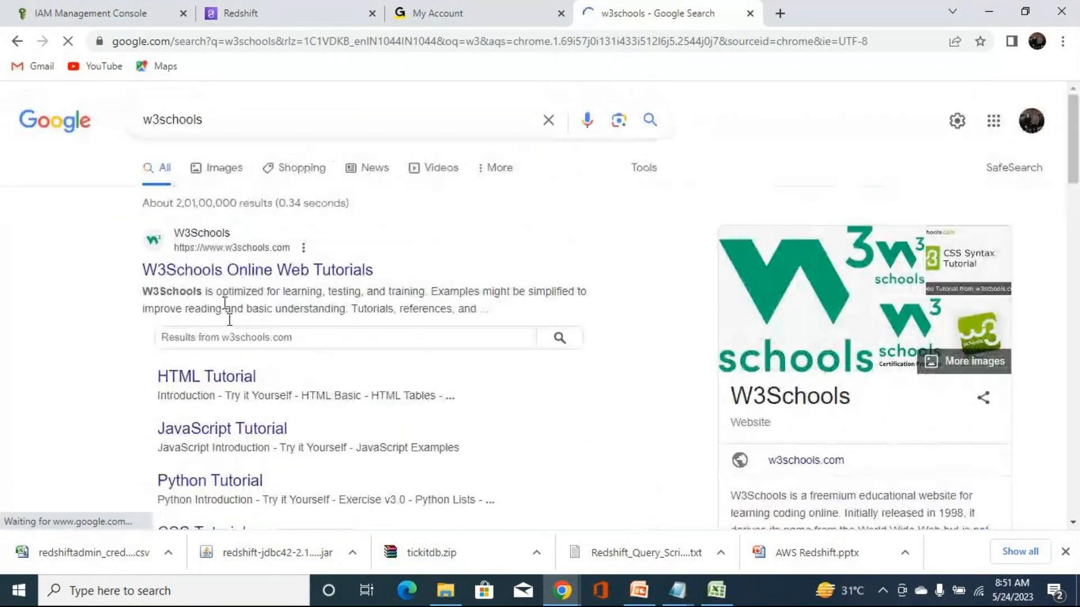
left_click(238, 275)
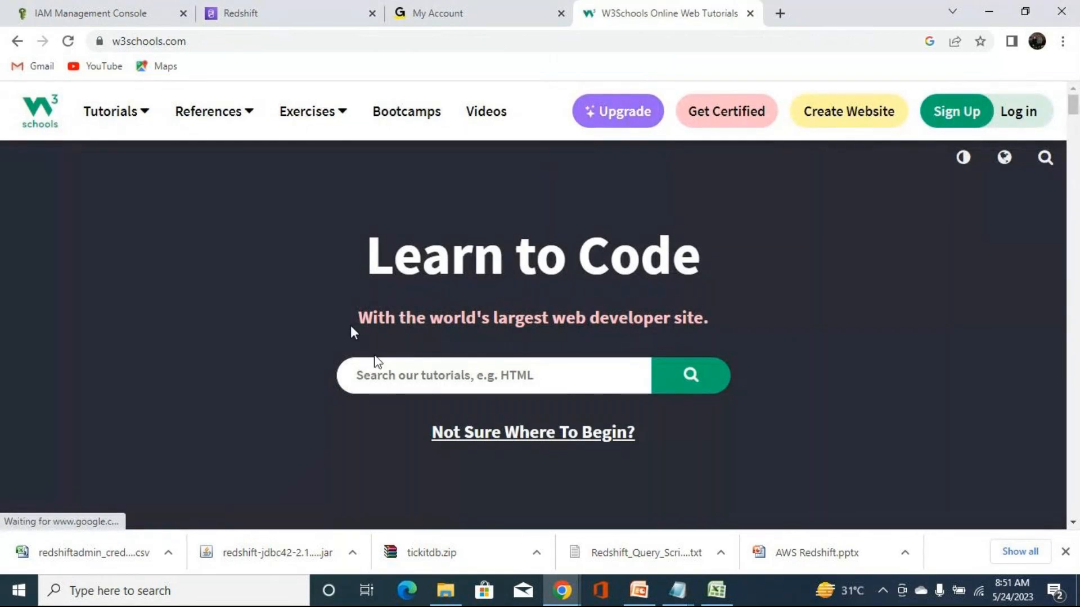
Search the site for sql, open the SQL Tutorial page, then return to the IAM console tab.
left_click(386, 374)
type("sql")
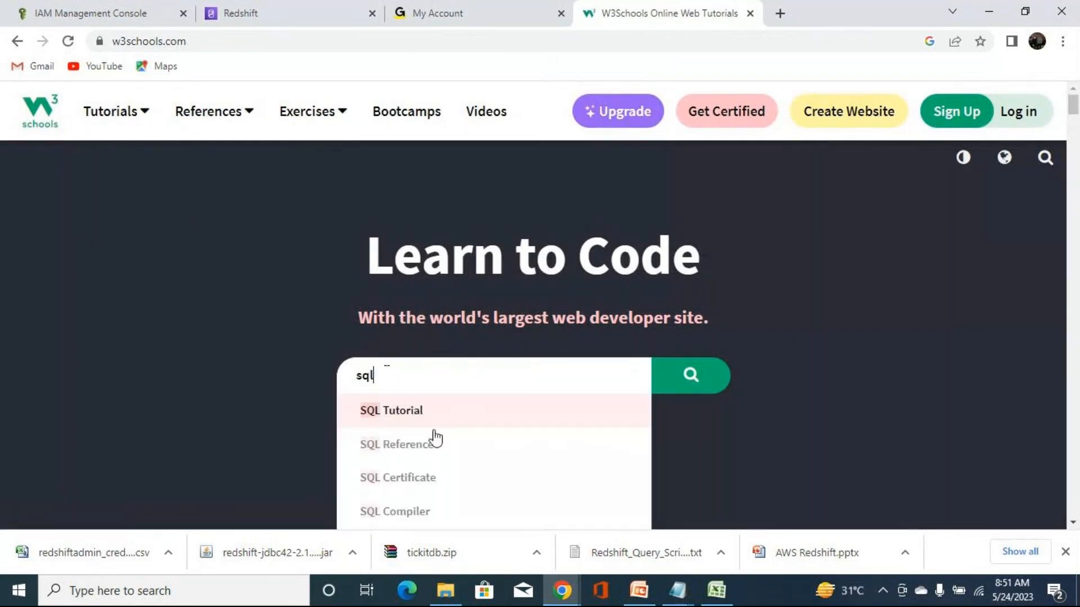
left_click(437, 421)
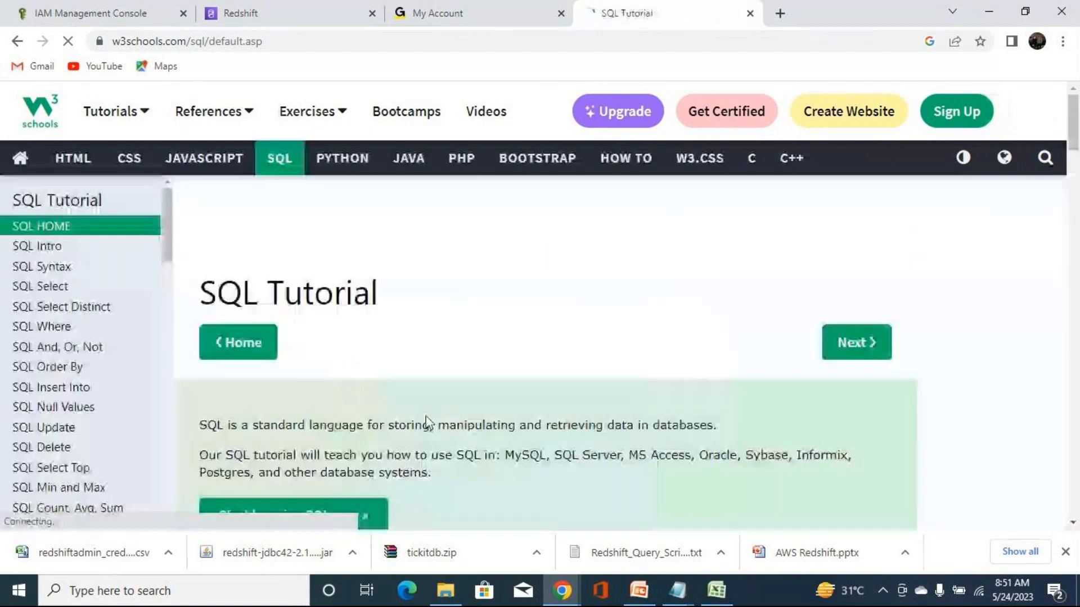
scroll(368, 383, "down", 5)
scroll(68, 338, "down", 10)
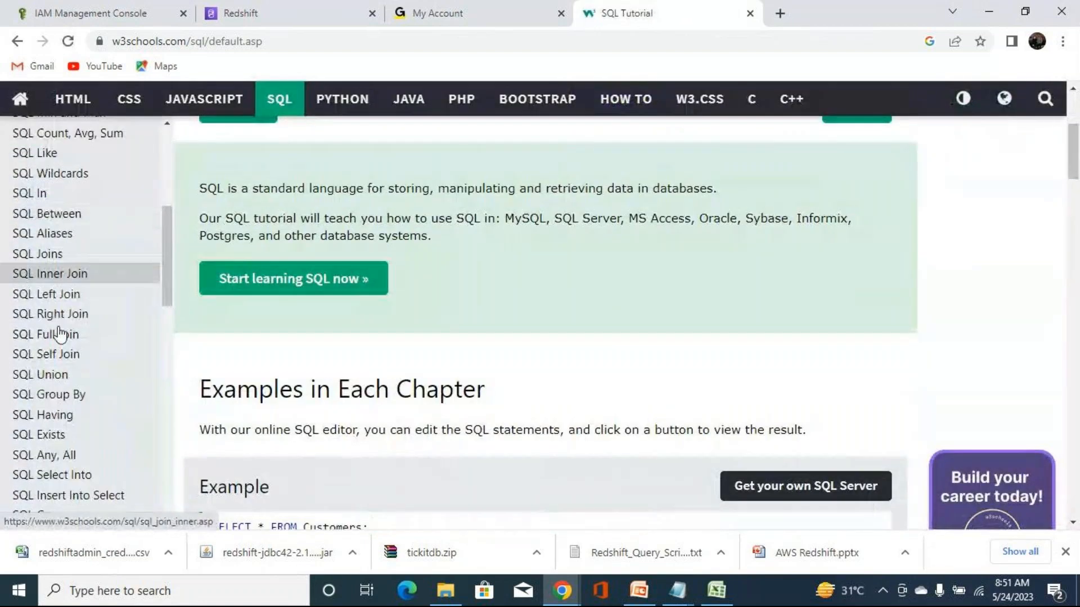
scroll(60, 340, "down", 8)
scroll(72, 349, "up", 15)
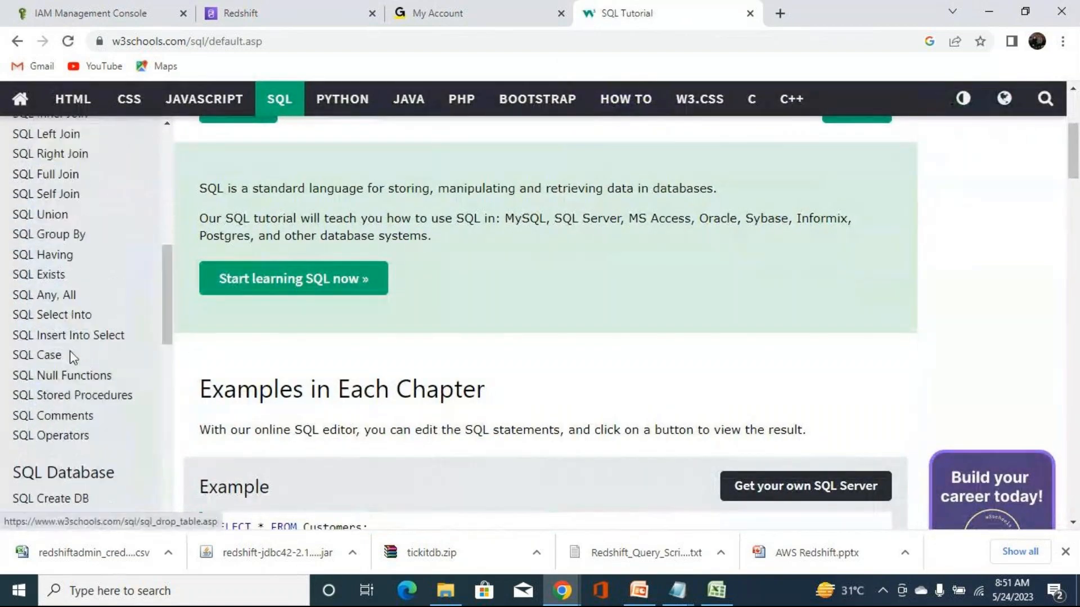
key("ctrl+Tab")
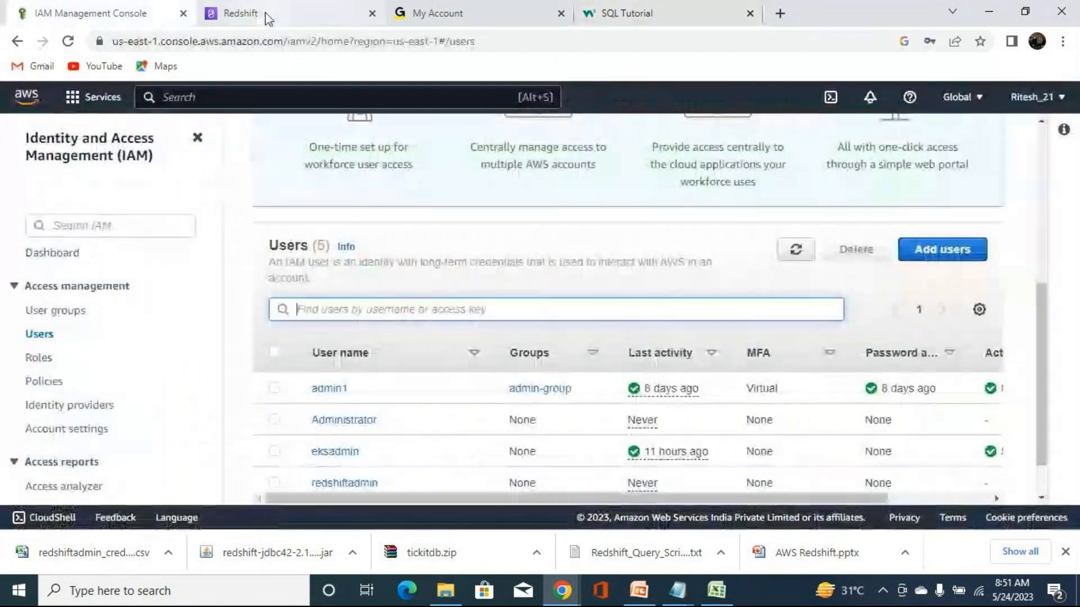
Paste the CREATE TABLE users statement into the Redshift query editor and run it.
key("ctrl+Tab")
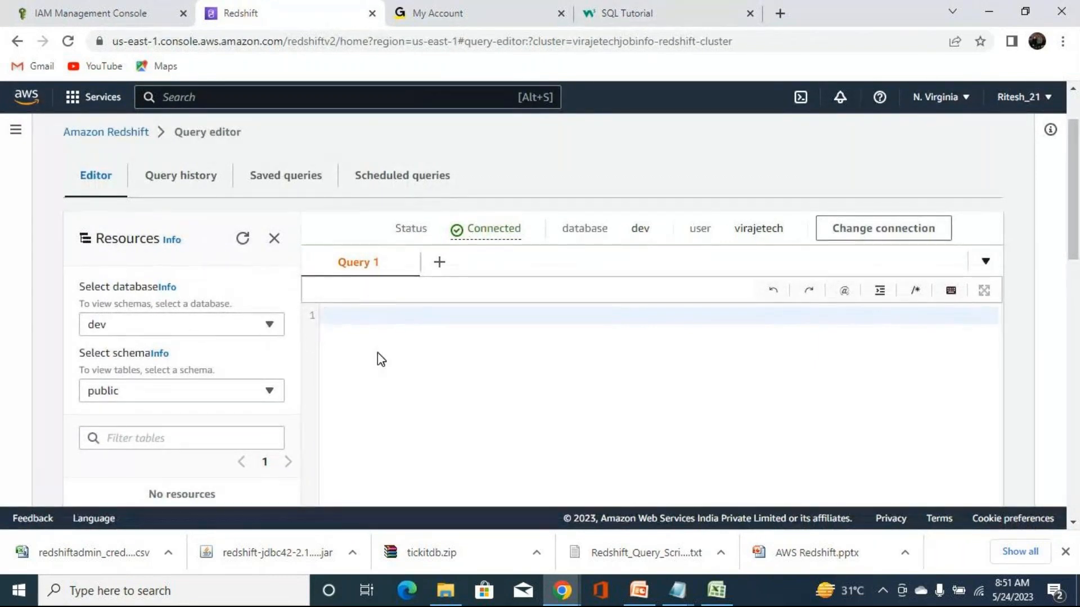
key("ctrl+v")
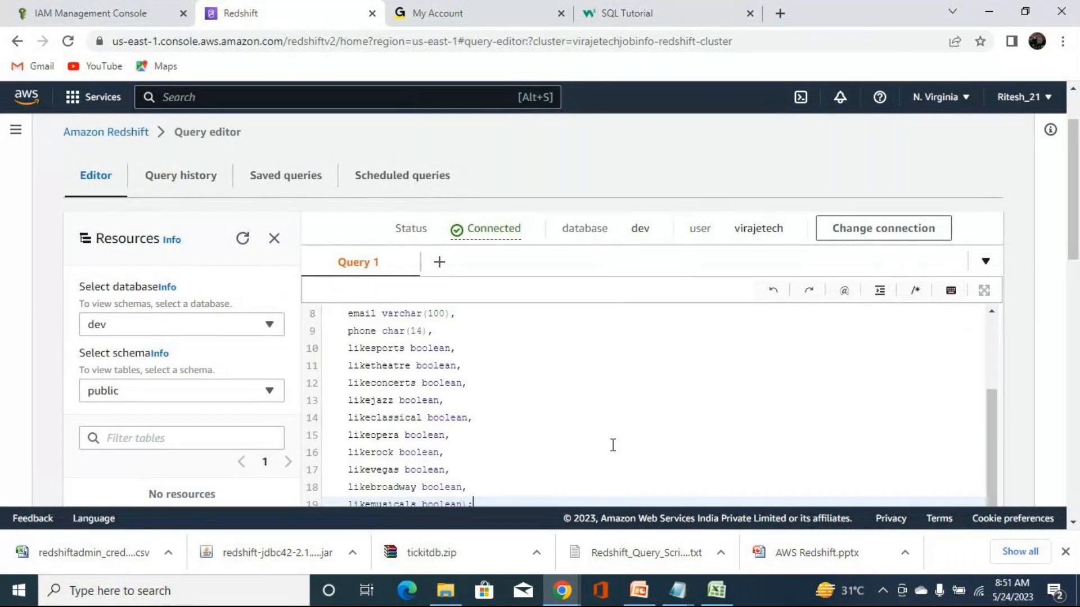
scroll(612, 445, "down", 5)
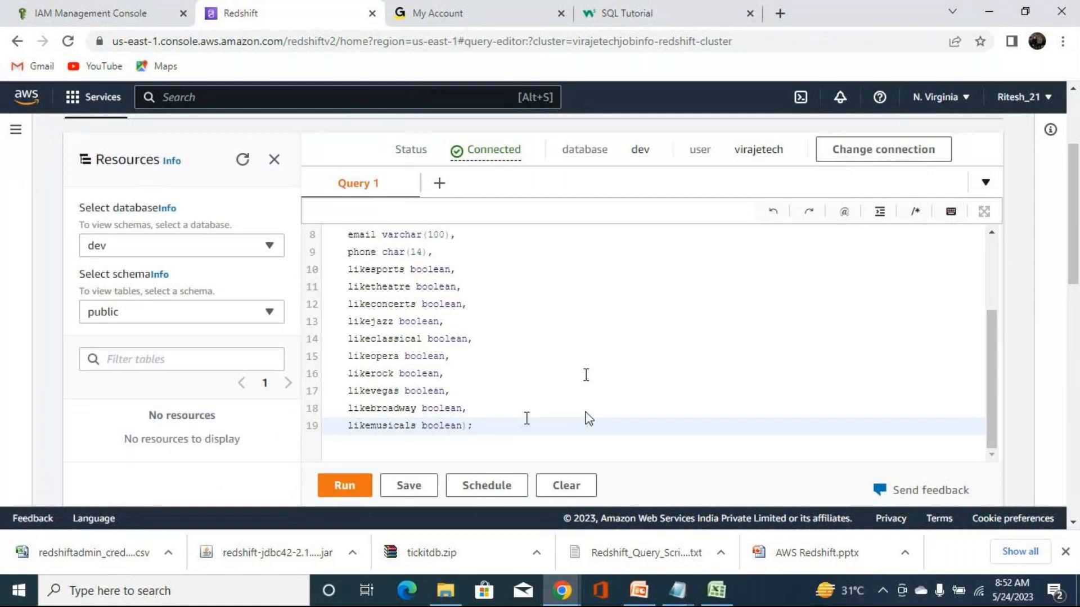
left_click_drag(584, 419, 336, 289)
left_click(482, 301)
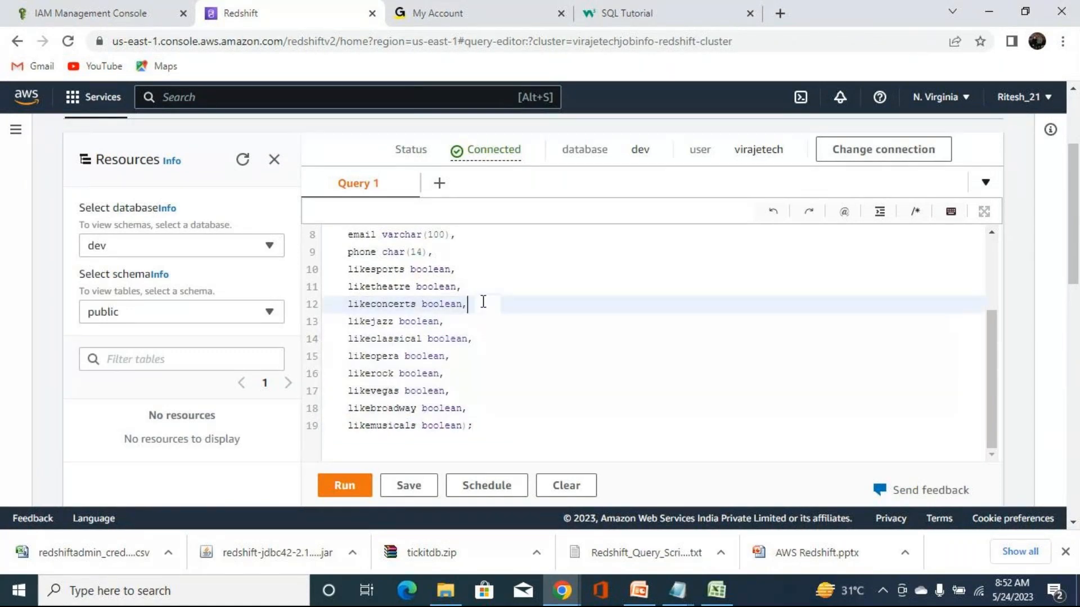
key("ctrl+a")
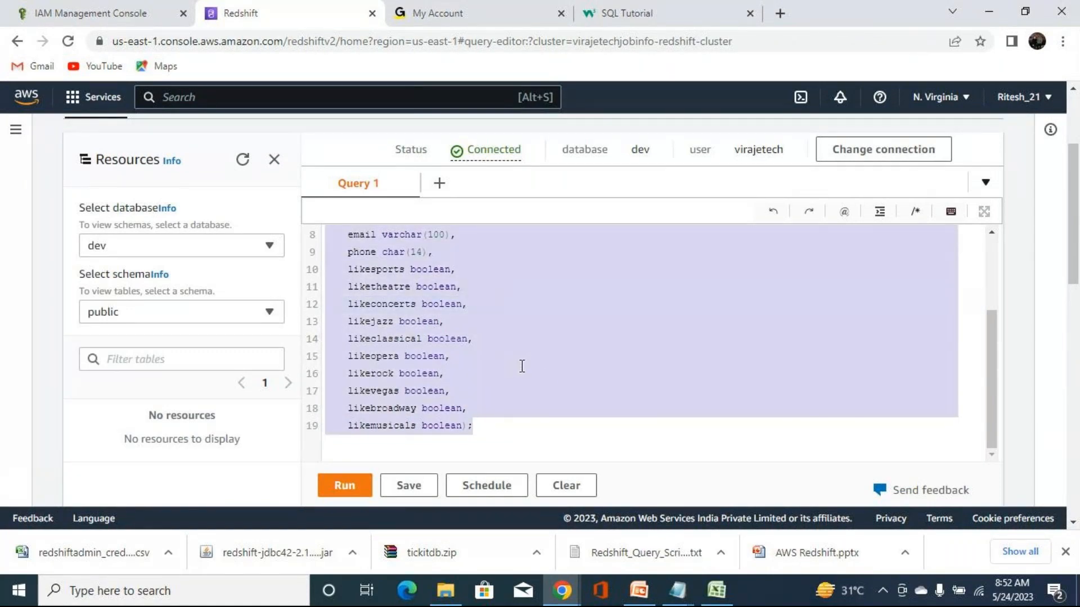
scroll(523, 368, "up", 3)
scroll(551, 364, "down", 2)
scroll(551, 364, "down", 5)
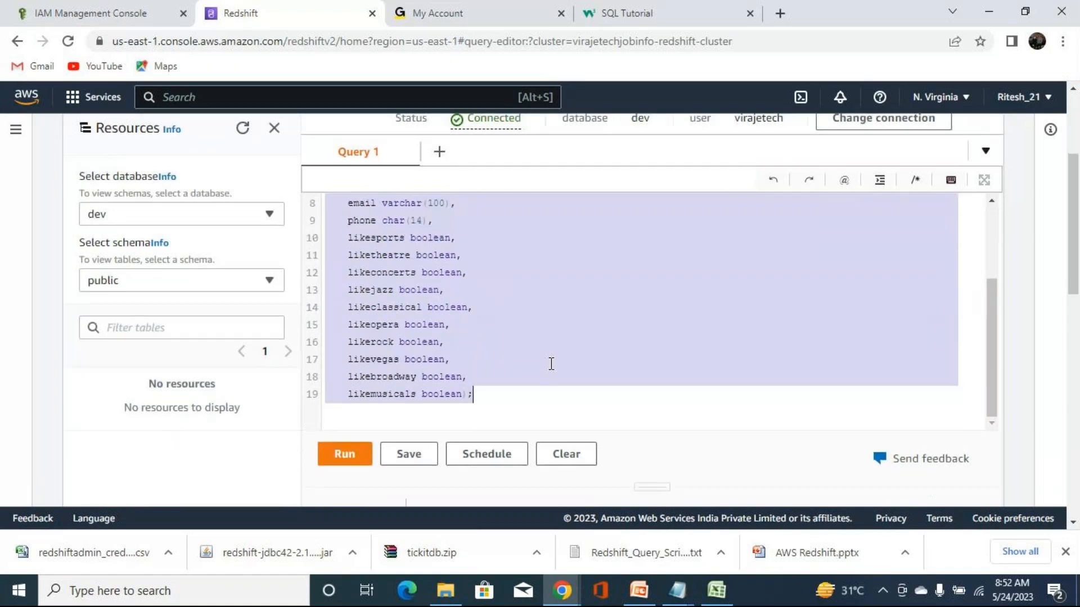
left_click(337, 328)
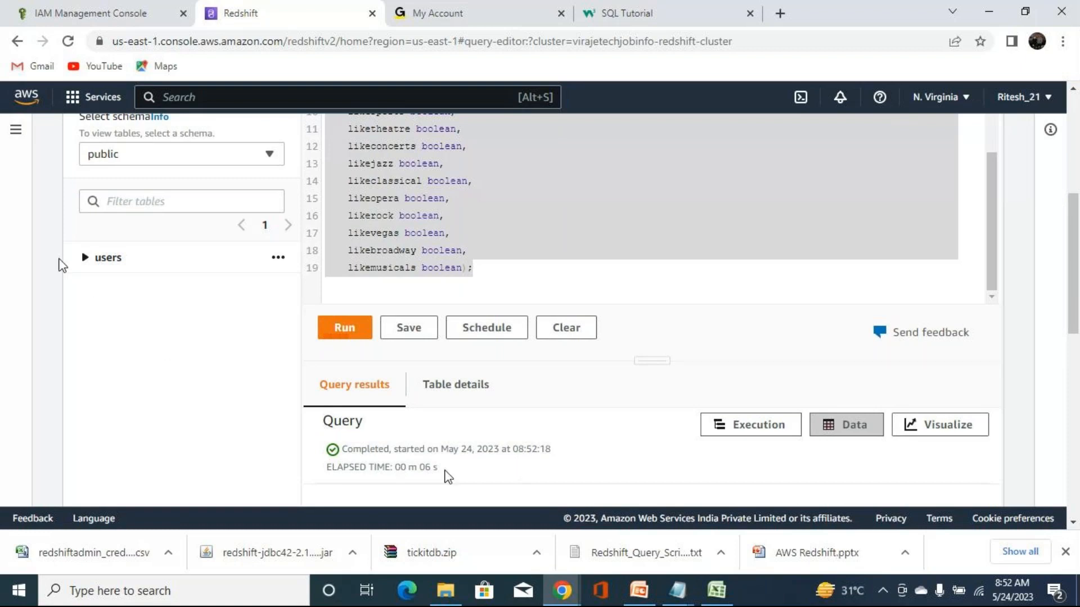
Expand the users table to check its columns such as userid, username, email and phone, then collapse it.
left_click(85, 258)
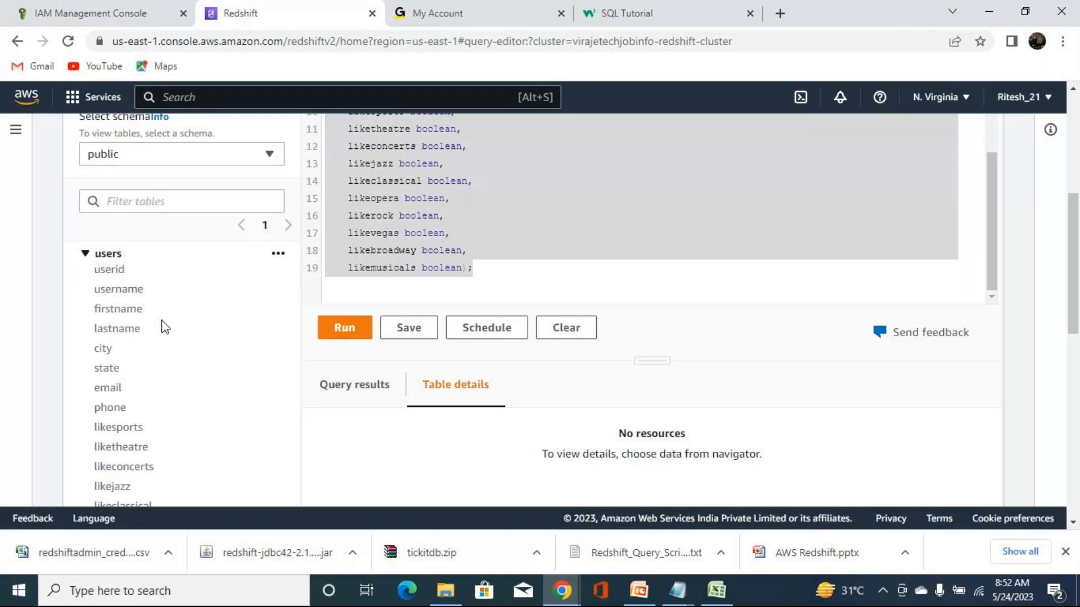
scroll(163, 338, "down", 4)
scroll(175, 388, "up", 5)
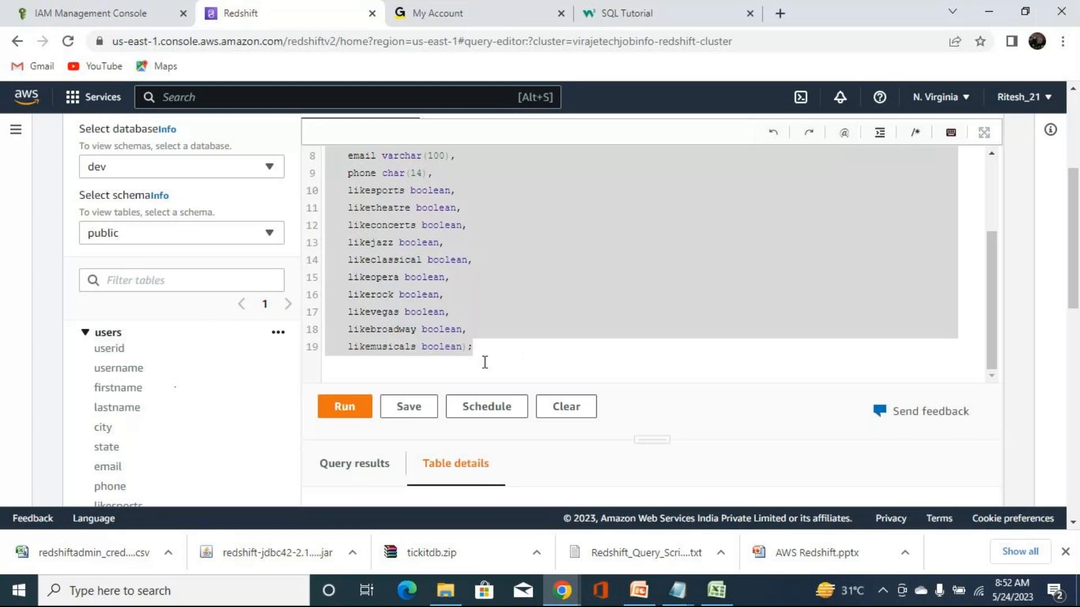
left_click(86, 336)
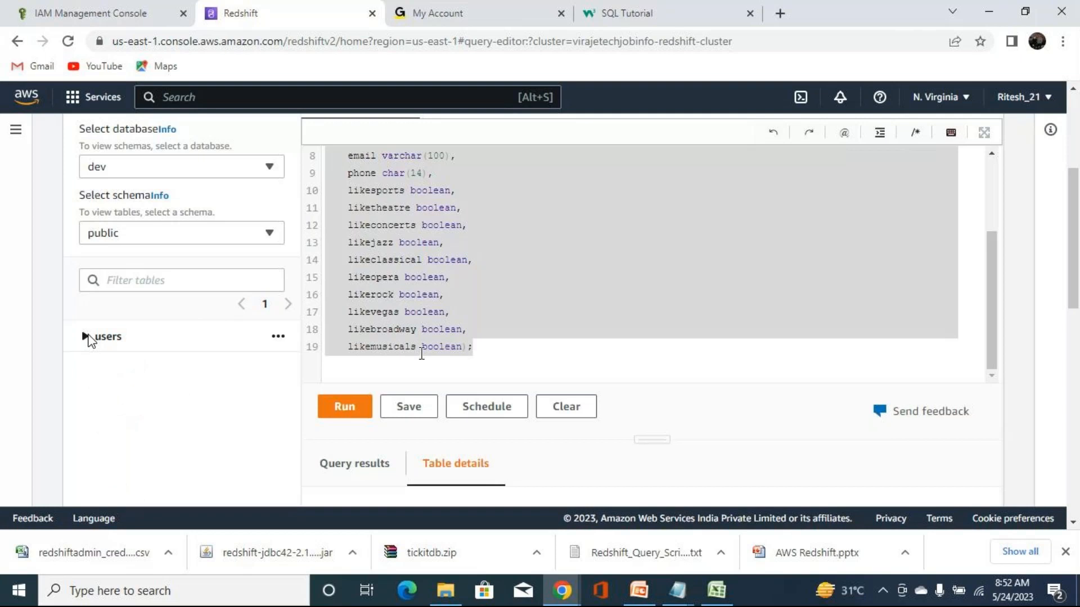
left_click(683, 582)
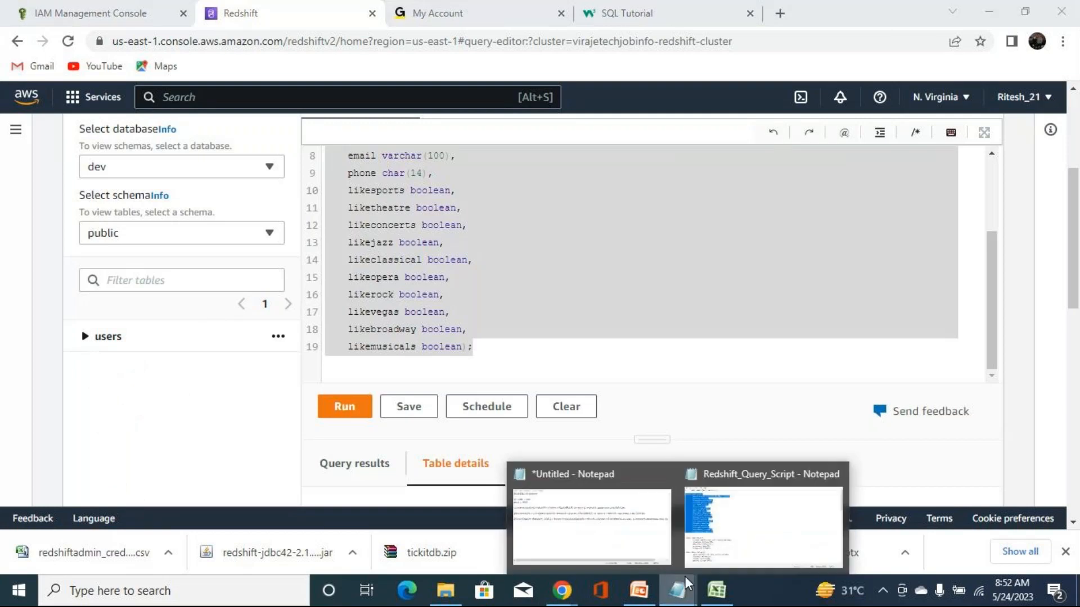
Delete the users statement from the Redshift query editor, leaving it empty.
left_click(738, 552)
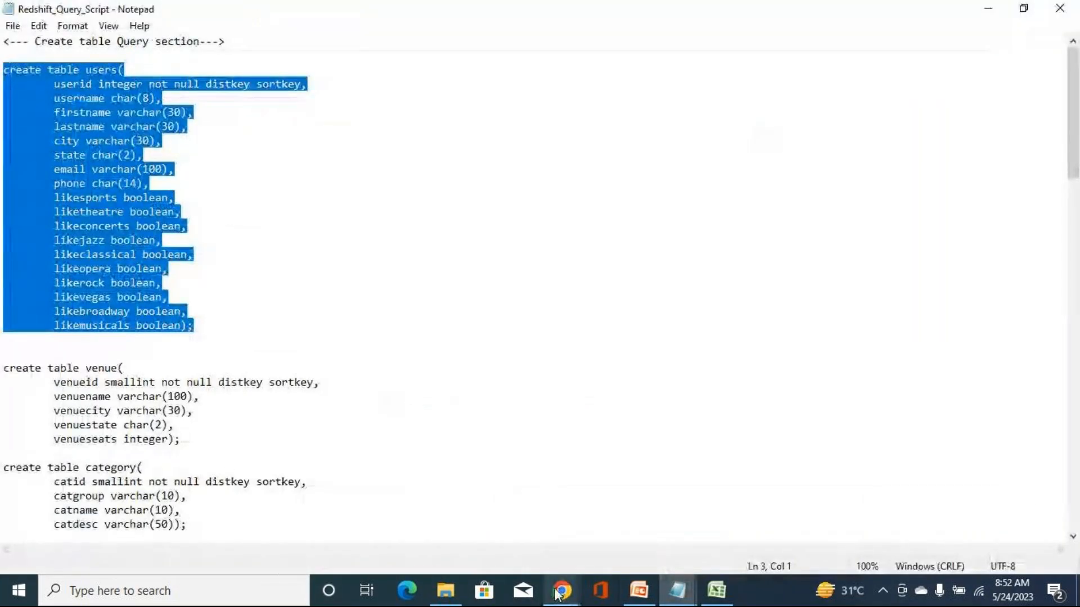
mouse_move(558, 594)
left_click(410, 531)
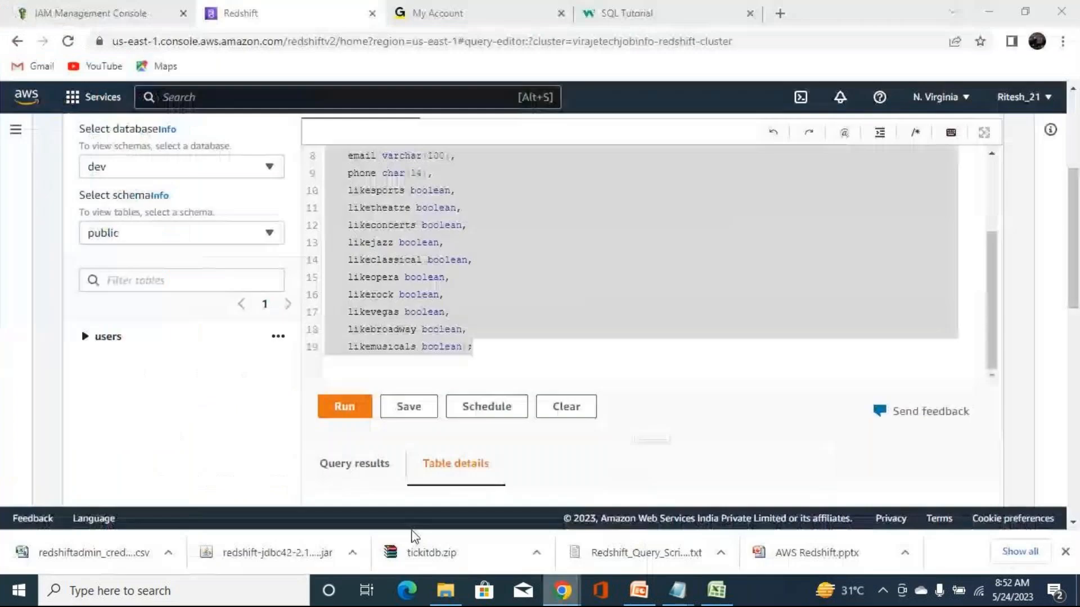
left_click(515, 368)
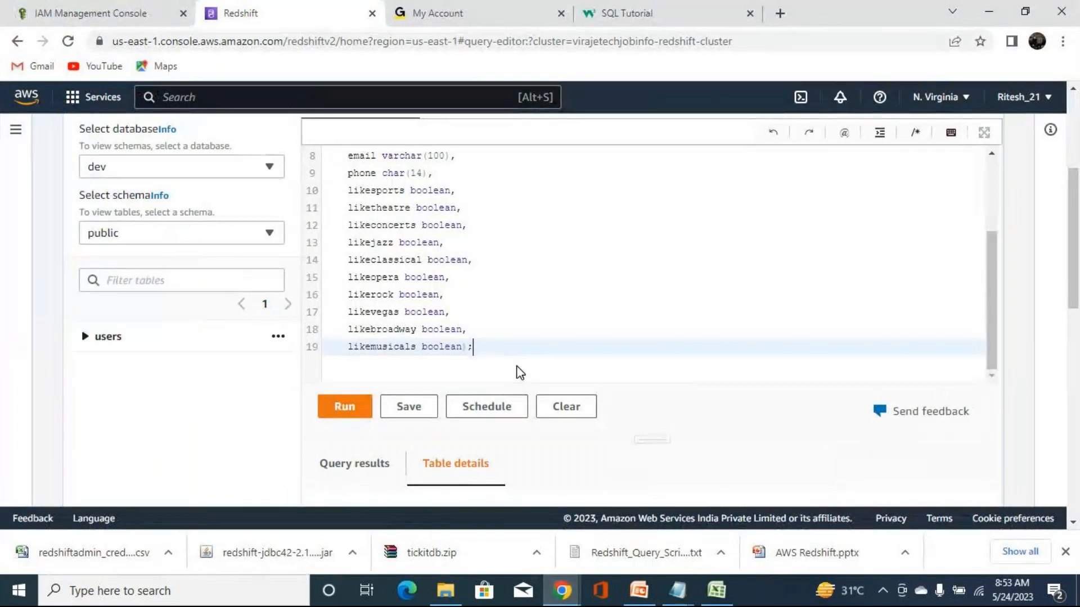
left_click_drag(515, 369, 314, 129)
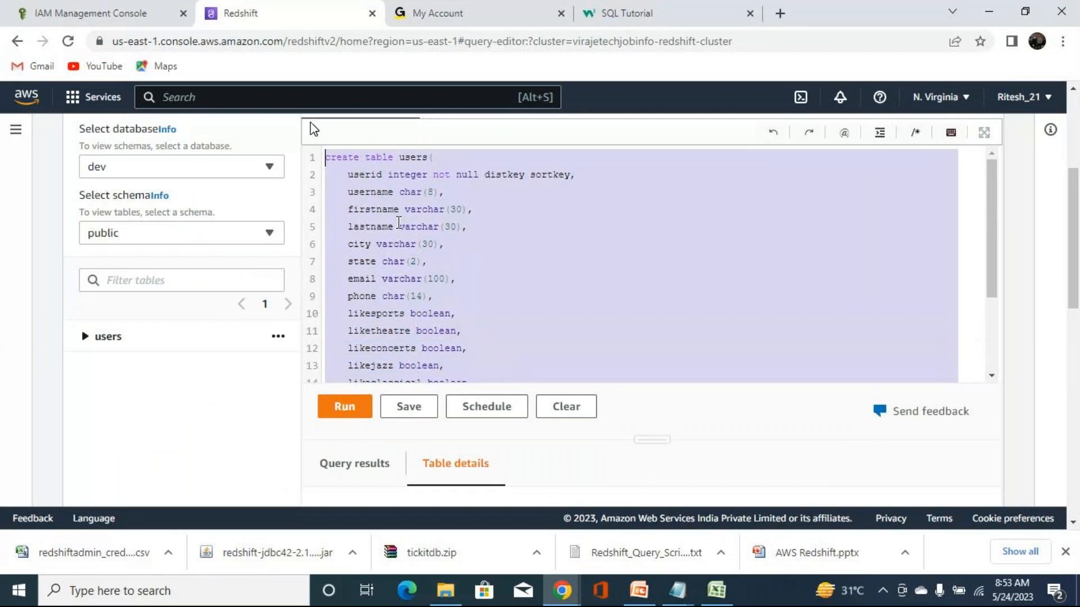
key("BackSpace")
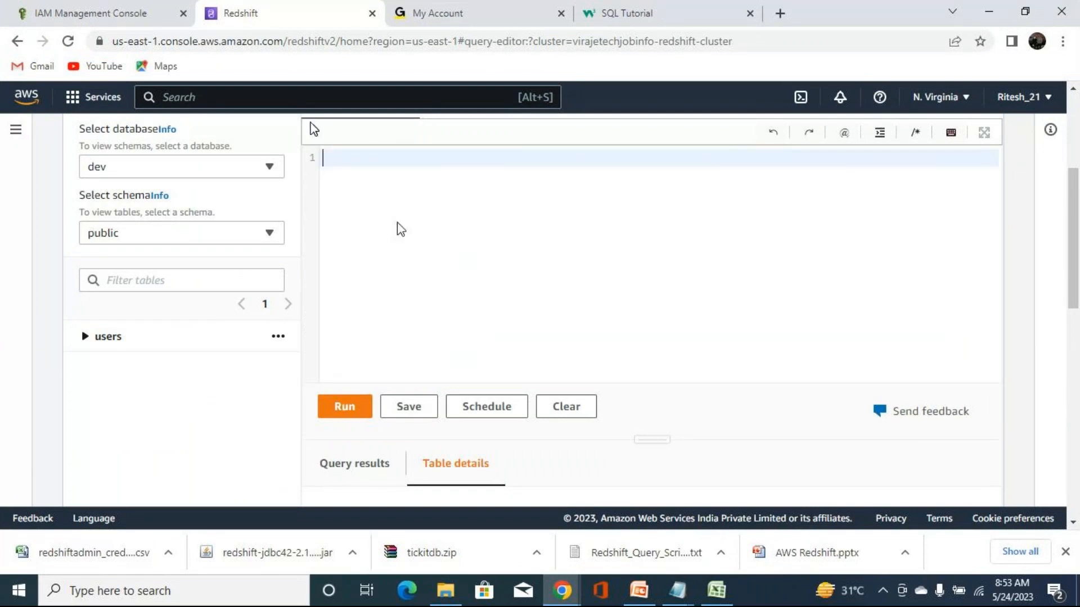
In Redshift_Query_Script, select the CREATE TABLE statements for venue through sales.
mouse_move(678, 590)
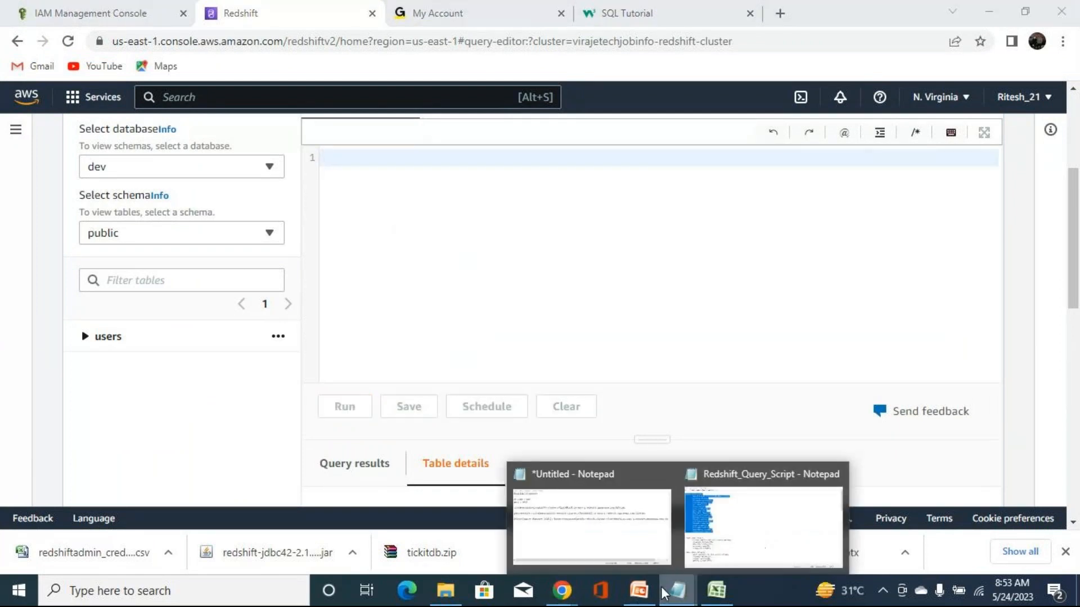
left_click(759, 525)
left_click(594, 392)
scroll(509, 395, "down", 5)
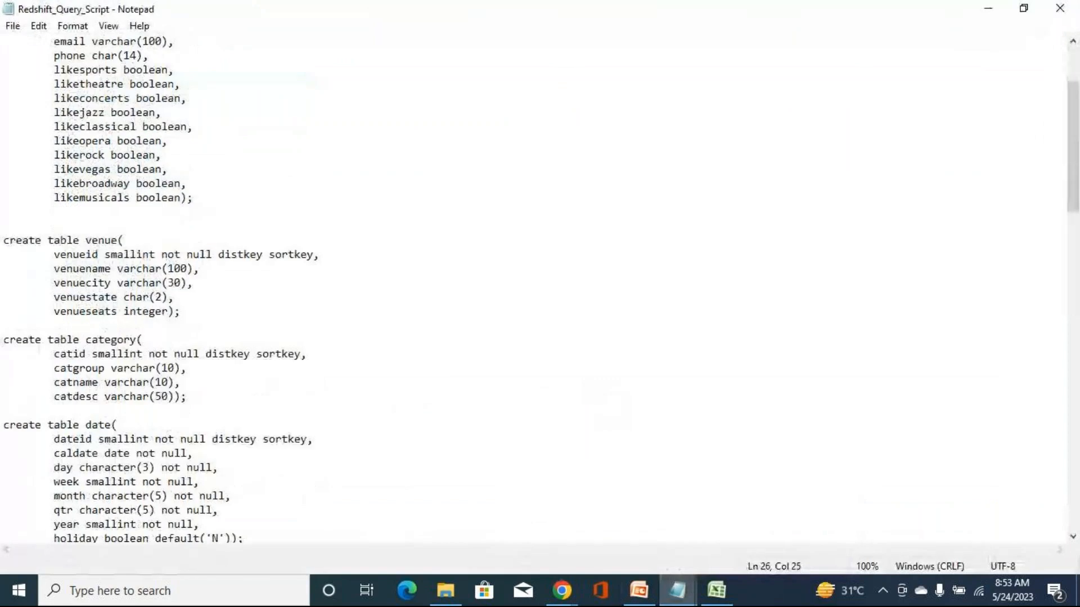
left_click_drag(3, 155, 332, 314)
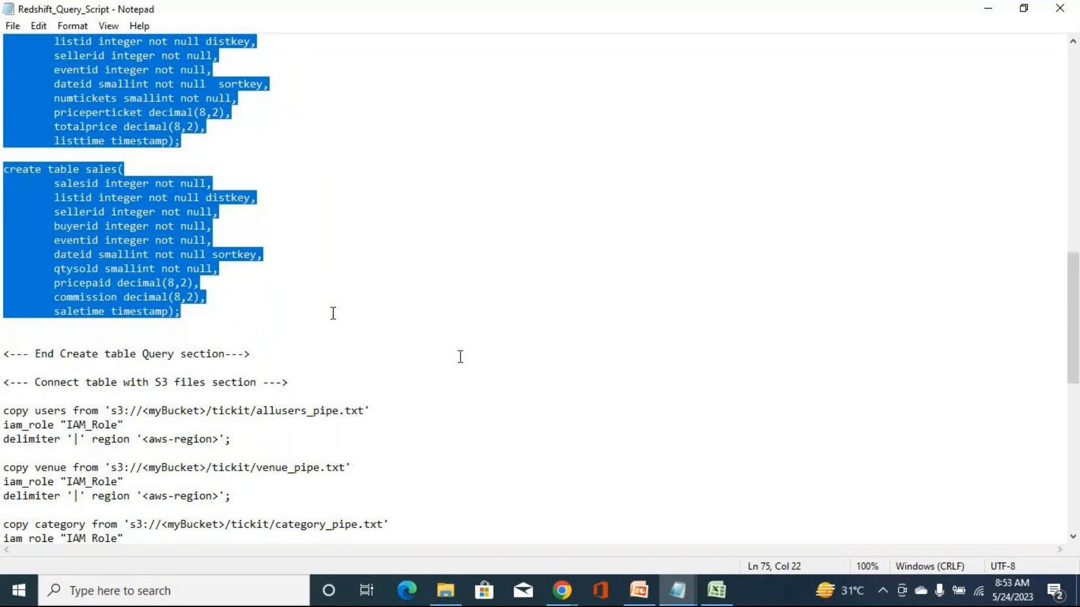
Paste the venue, category, date, event, listing and sales CREATE TABLE statements into the editor and run them.
left_click(999, 8)
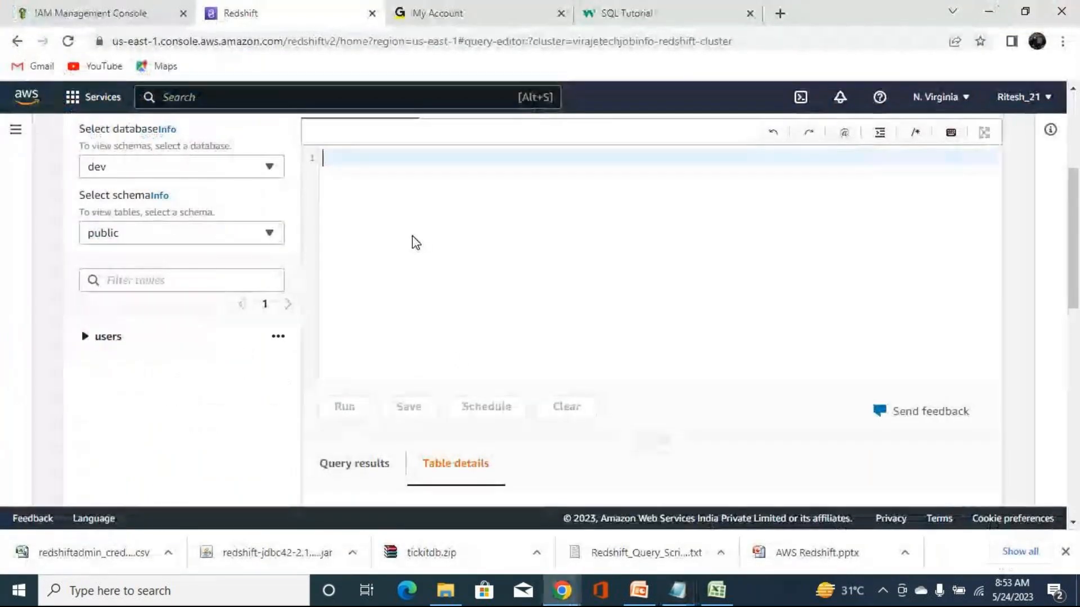
key("ctrl+v")
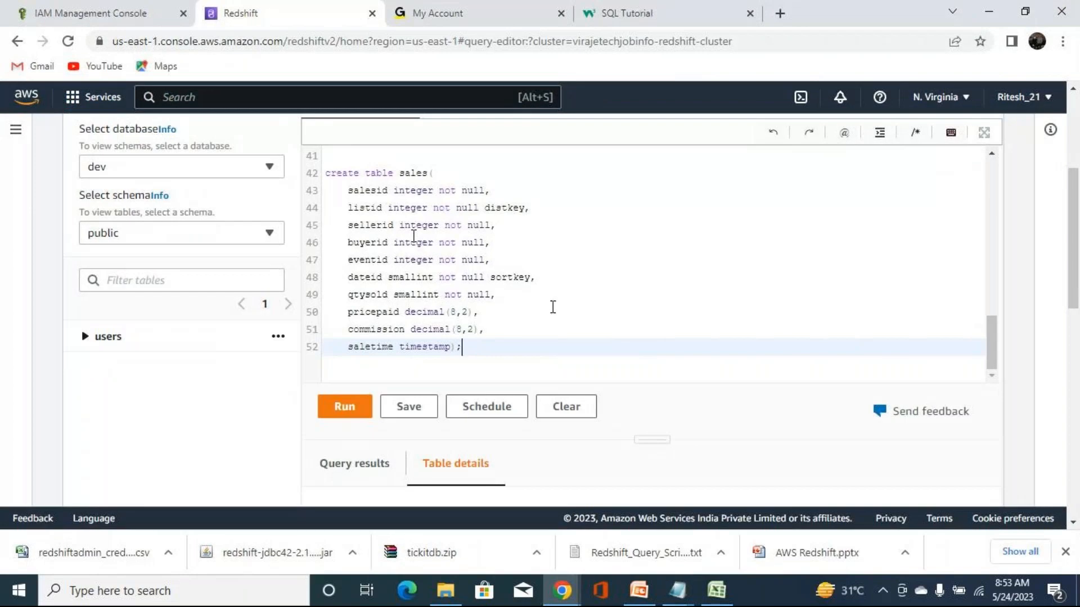
scroll(553, 304, "up", 12)
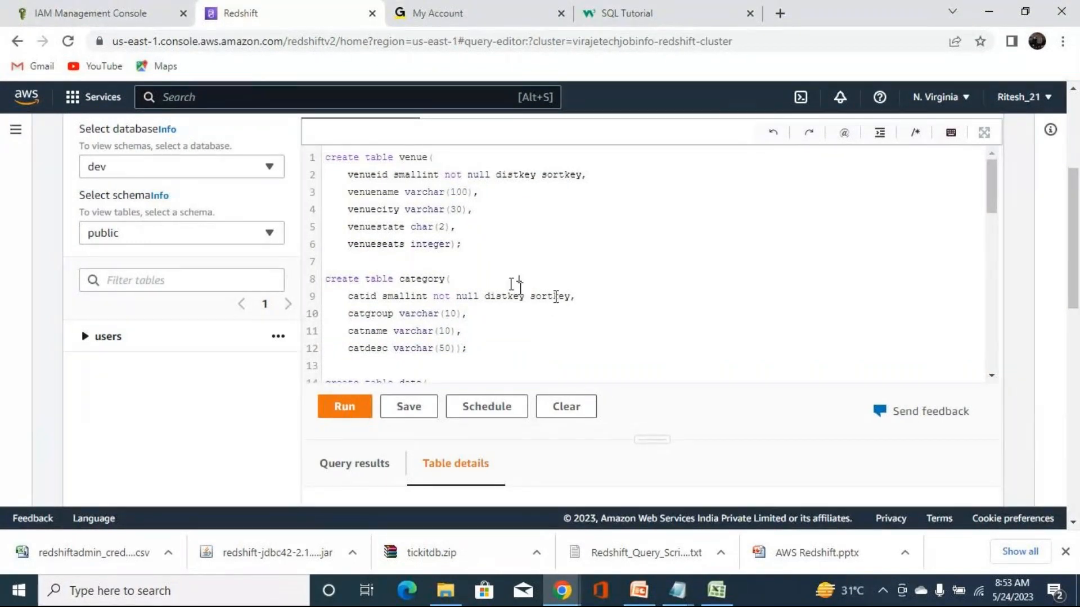
scroll(557, 274, "down", 1)
scroll(593, 298, "down", 10)
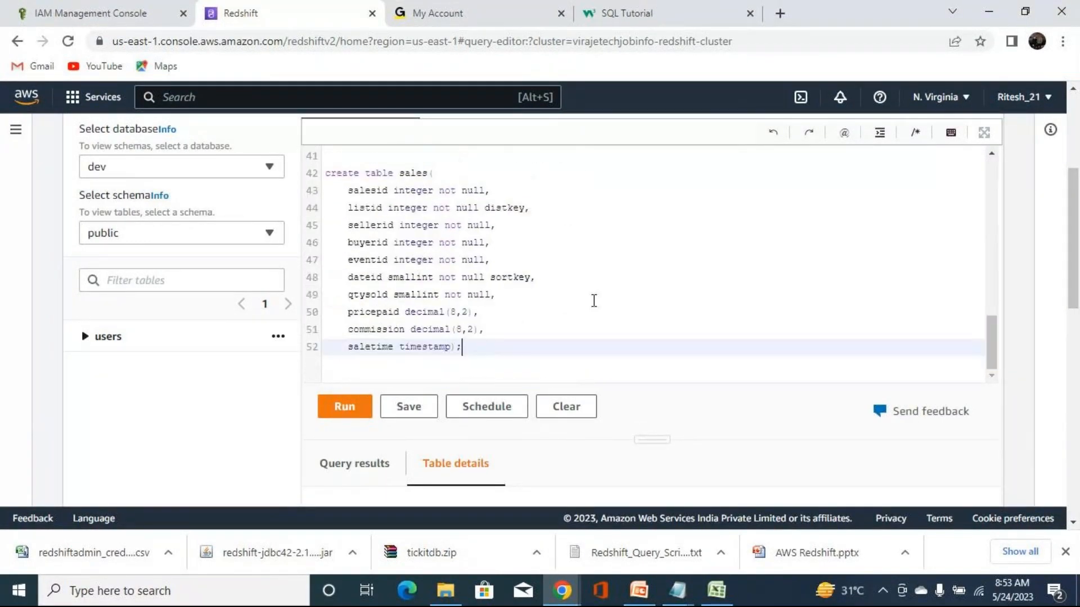
left_click(339, 412)
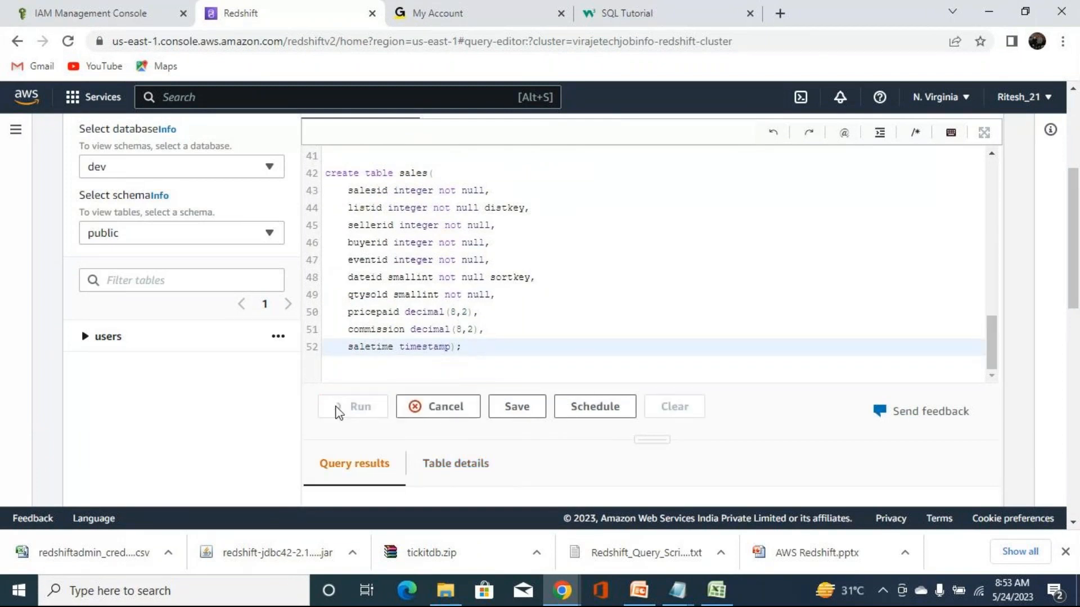
scroll(612, 413, "down", 4)
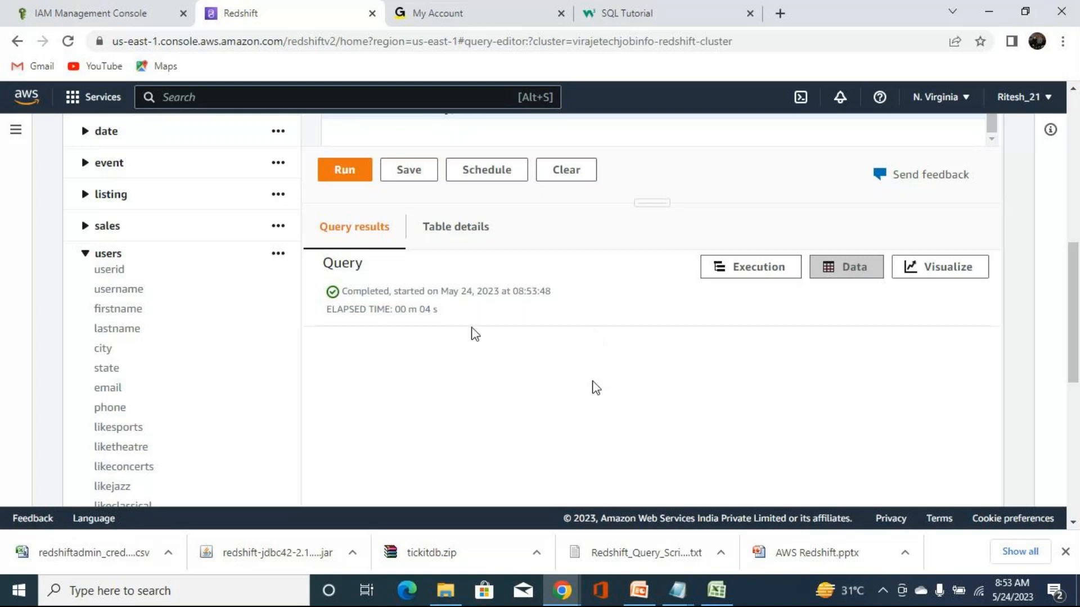
Check that the schema lists category, date, event, listing, sales, users and venue, then show the query results.
left_click(84, 254)
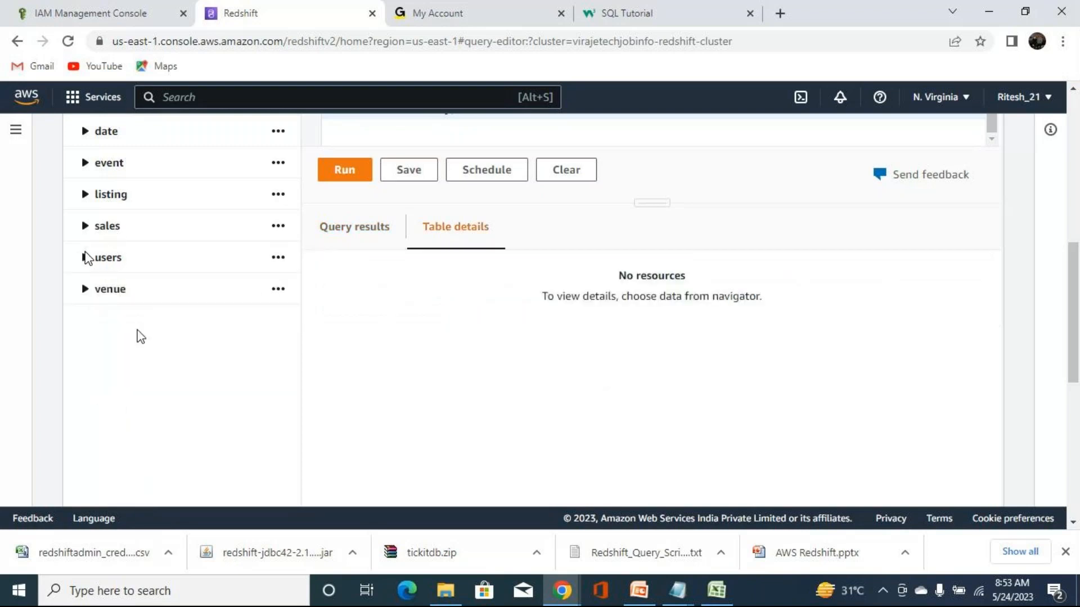
scroll(157, 336, "up", 3)
scroll(157, 340, "down", 2)
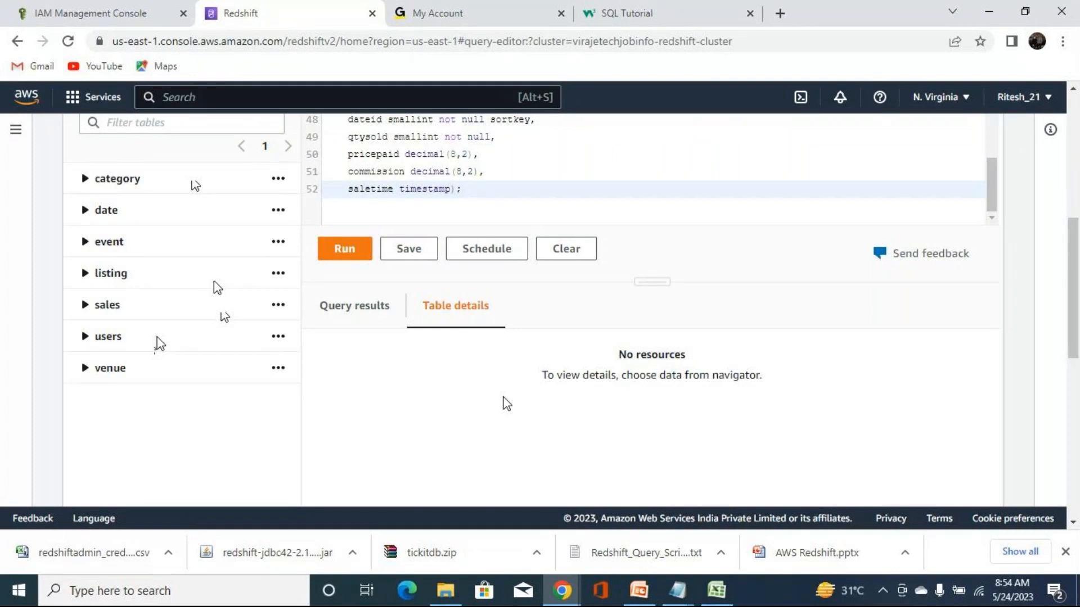
scroll(557, 419, "up", 4)
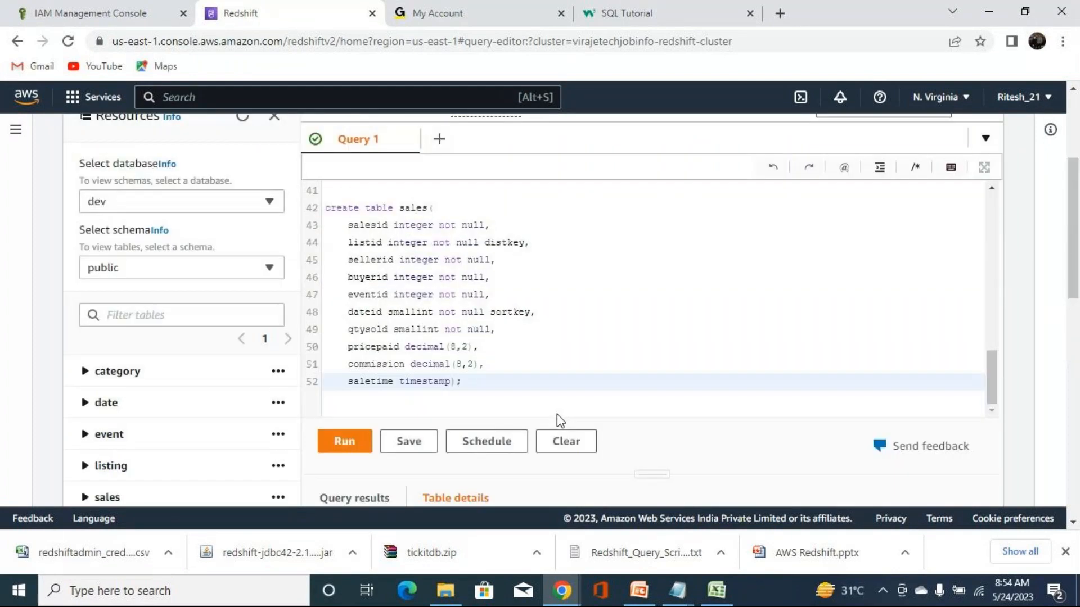
scroll(557, 419, "down", 4)
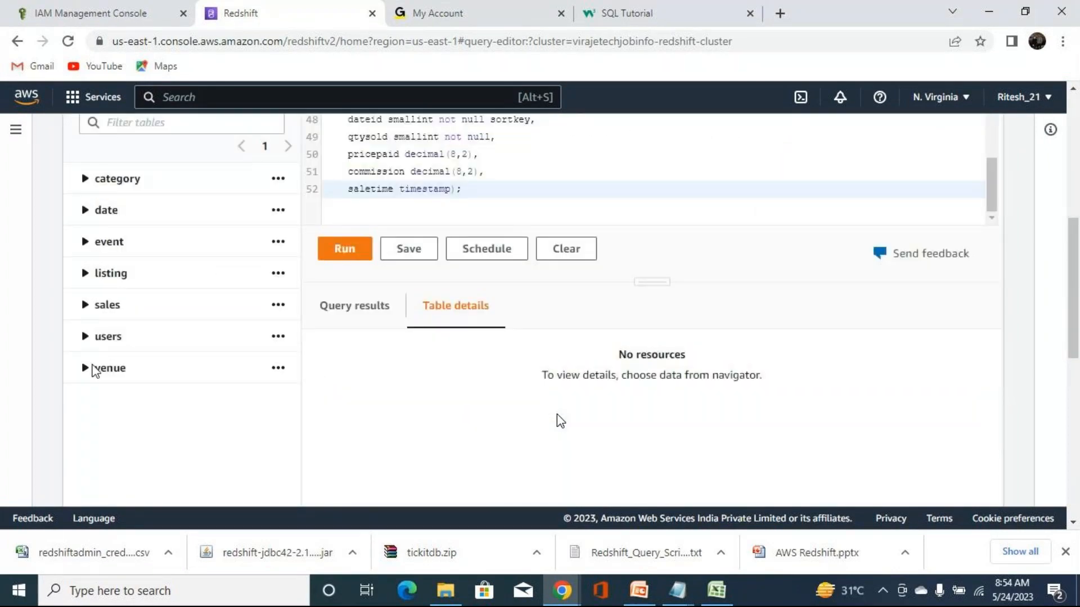
left_click(103, 371)
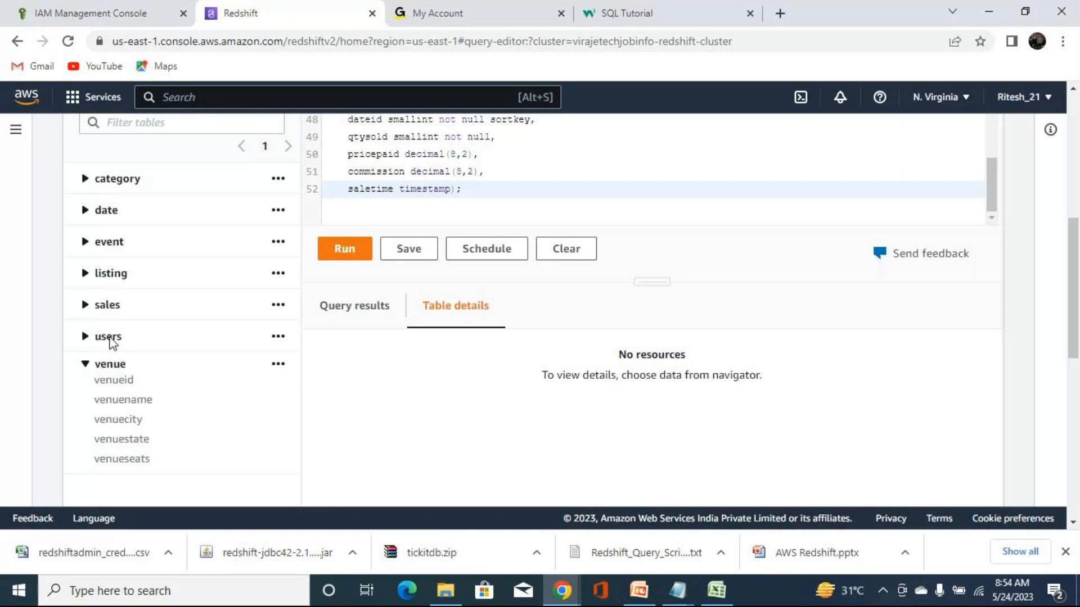
left_click(108, 336)
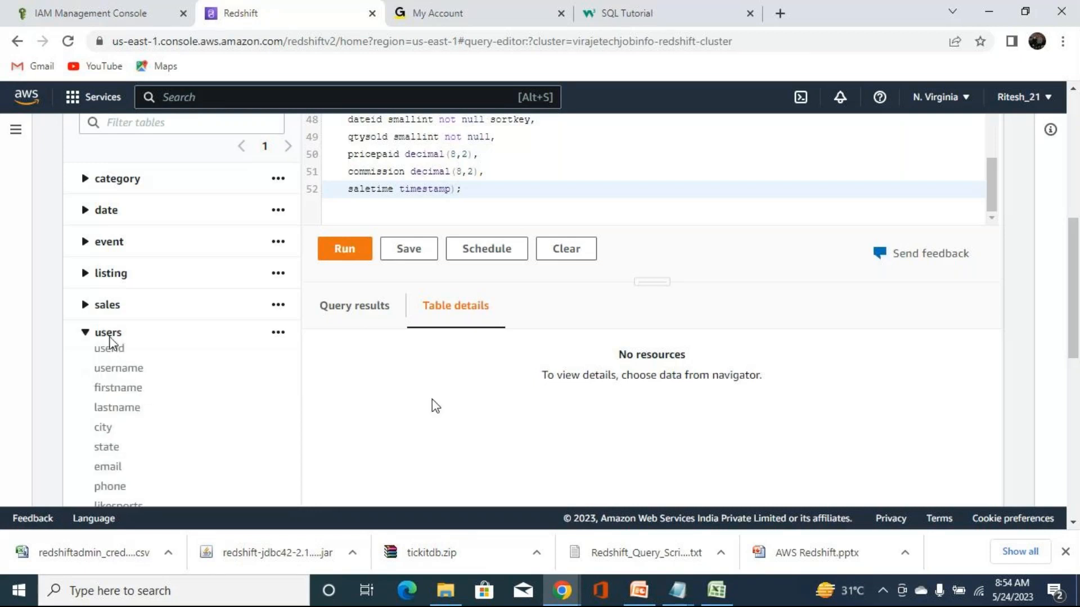
scroll(439, 403, "down", 3)
scroll(465, 396, "up", 4)
left_click(356, 386)
scroll(450, 388, "down", 3)
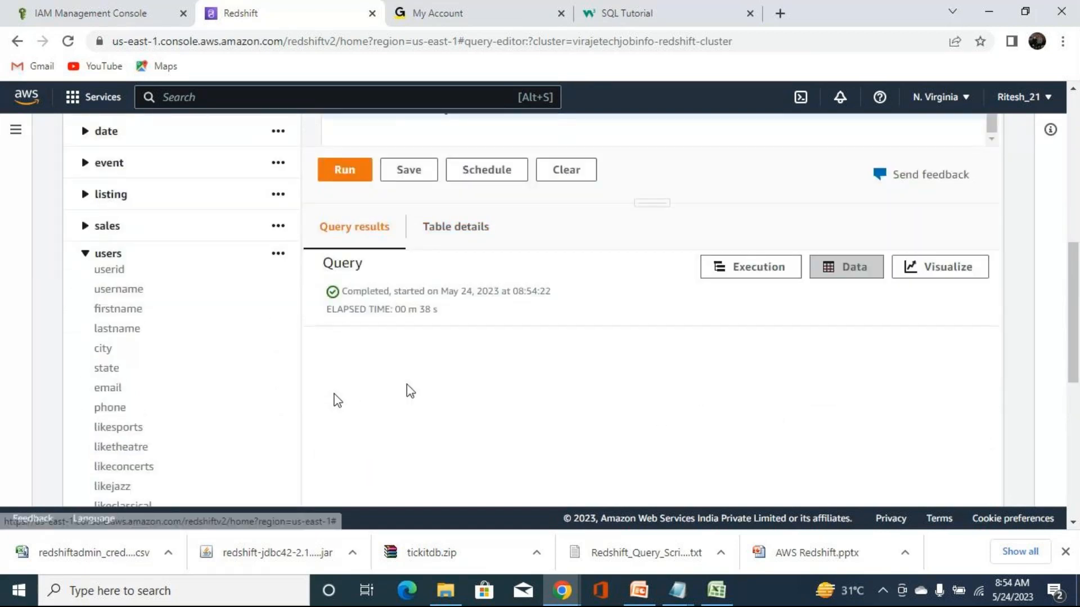
View the finished query's Execution, Data and Visualize results.
left_click(738, 268)
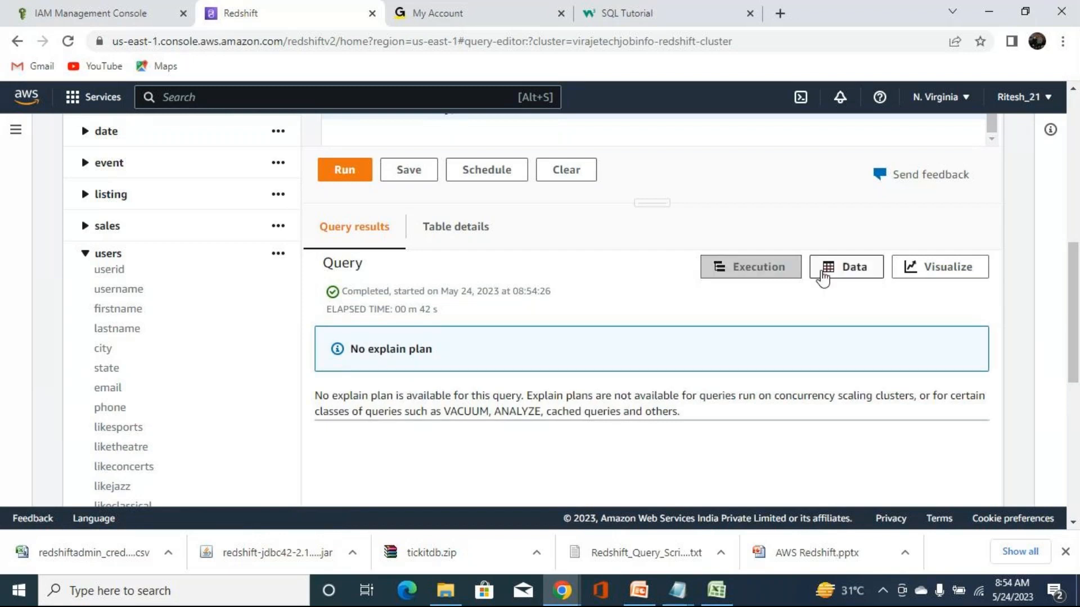
left_click(840, 275)
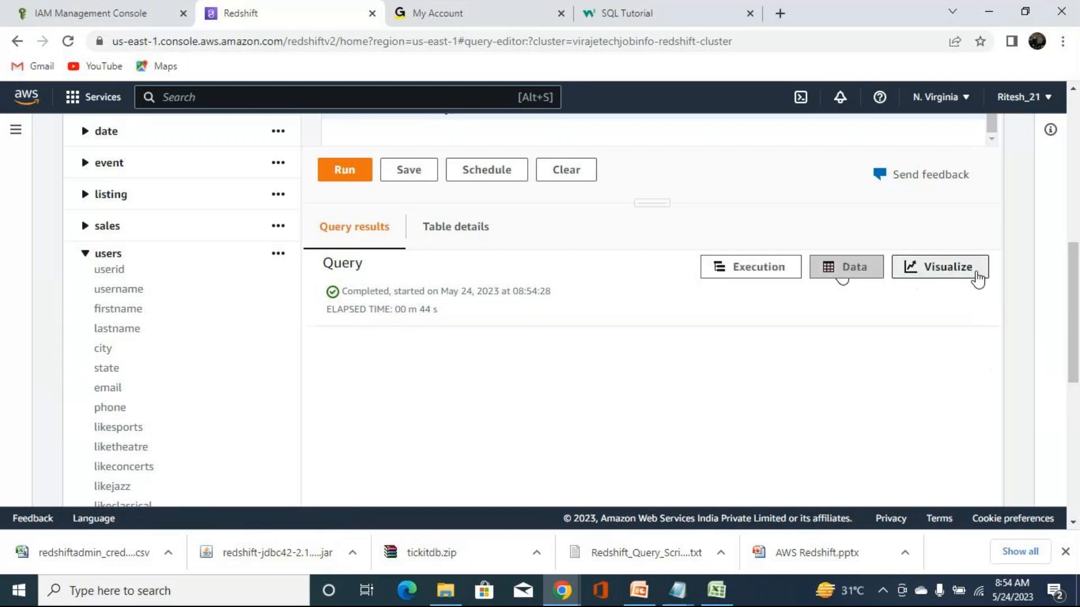
left_click(977, 279)
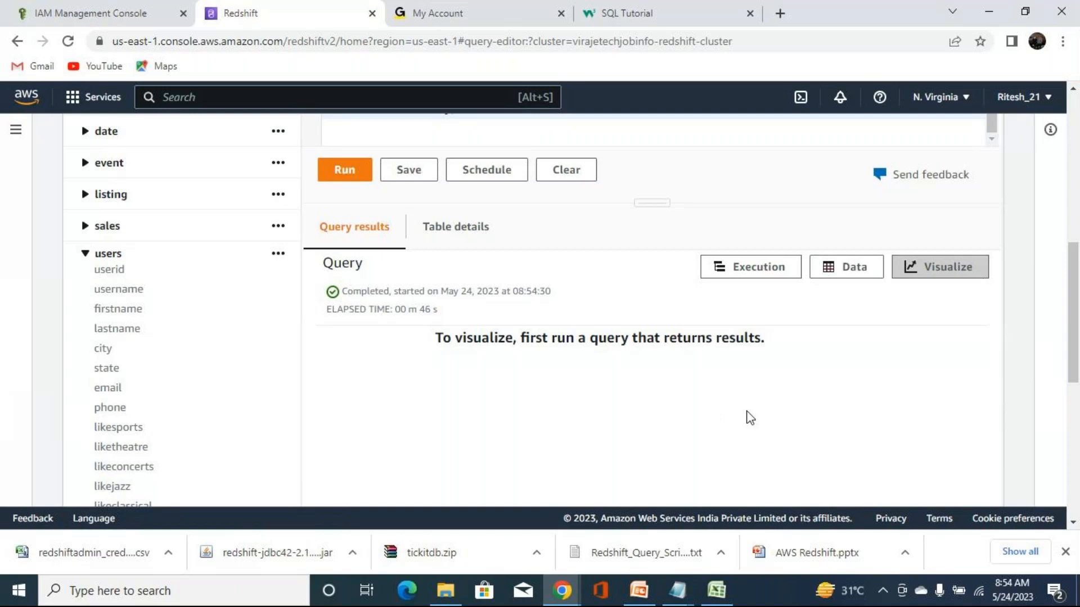
Return to Table details and collapse the users table in the Resources tree.
scroll(844, 371, "up", 3)
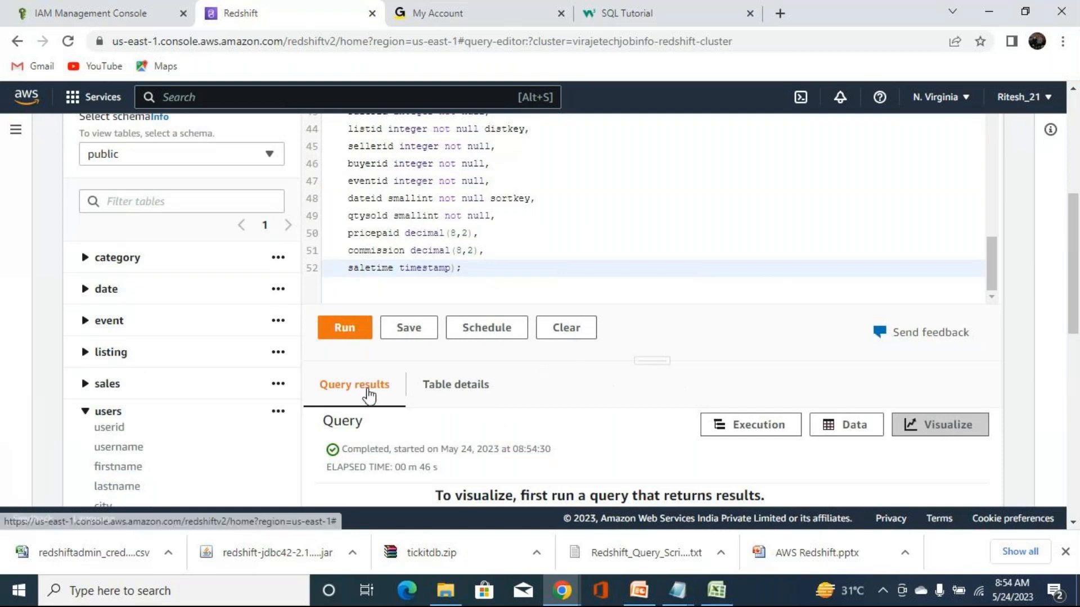
left_click(417, 390)
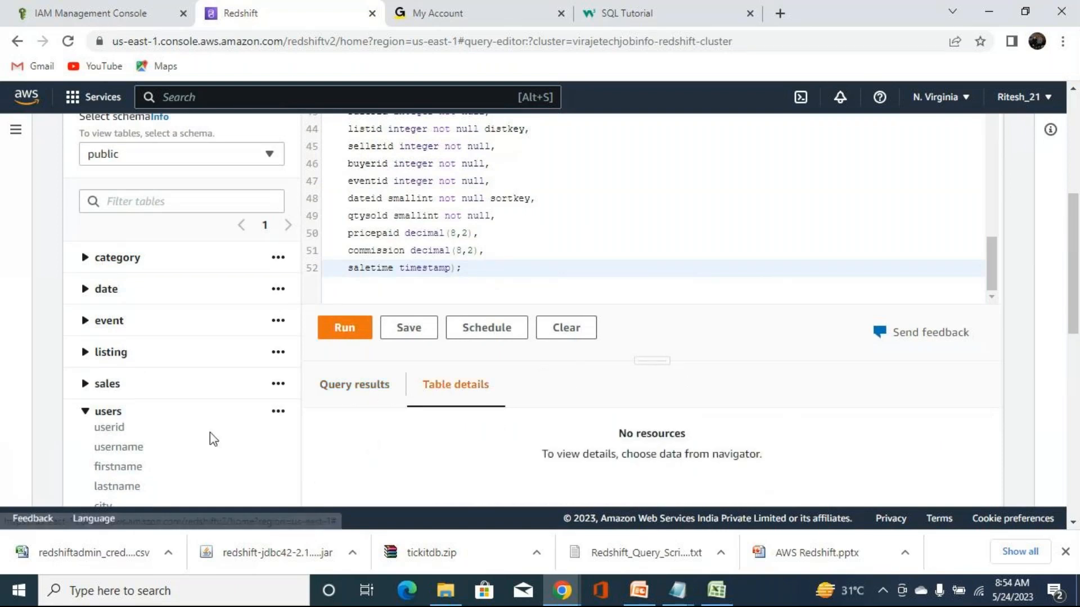
left_click(152, 416)
scroll(226, 411, "up", 2)
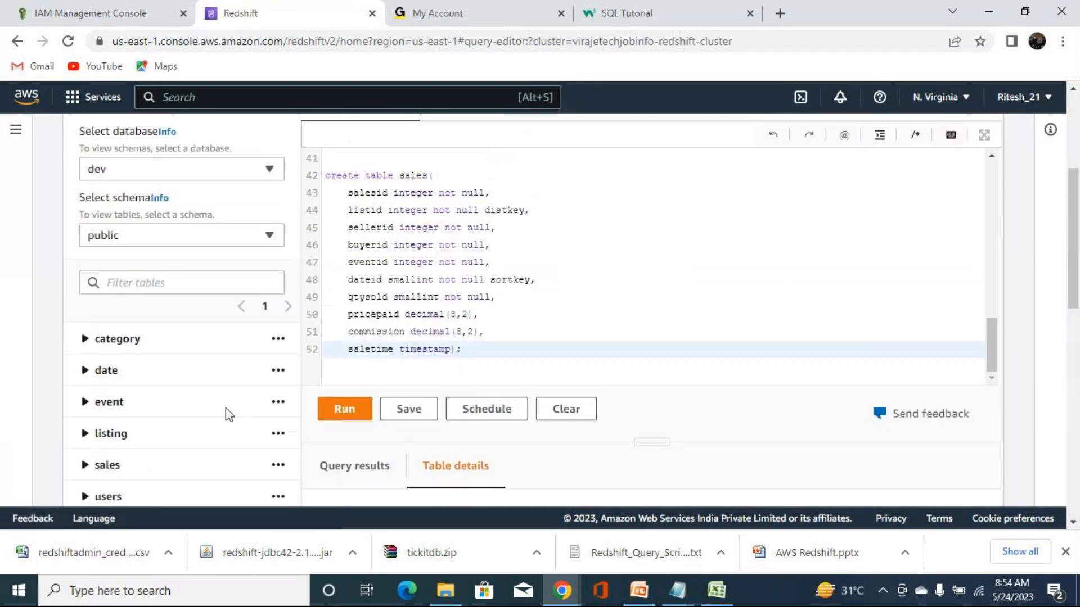
scroll(228, 409, "up", 3)
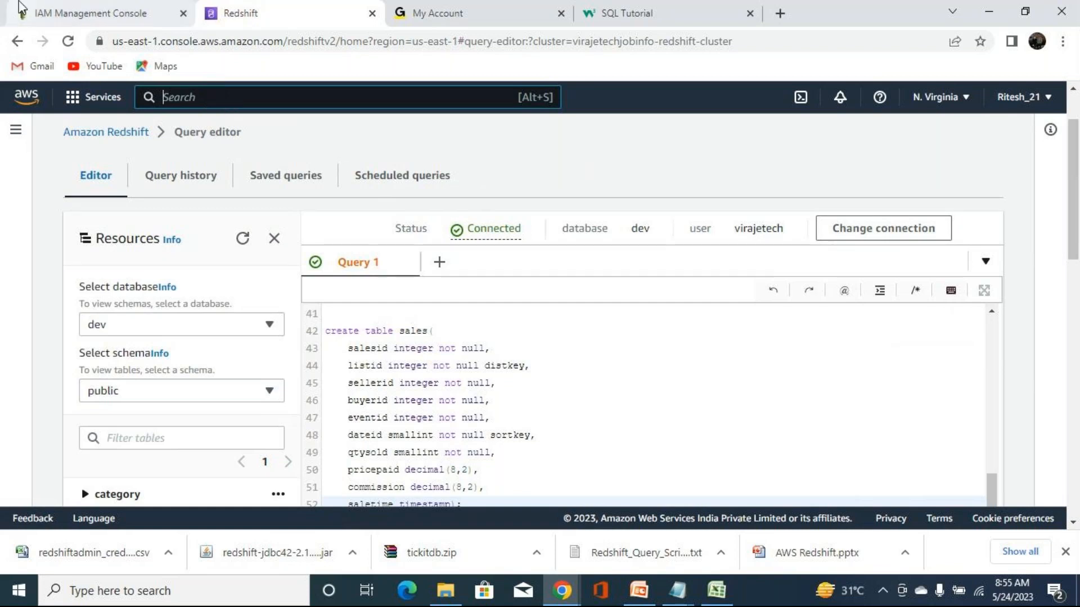
Search the console for s3 and open the Amazon S3 service.
left_click(199, 95)
type("s3")
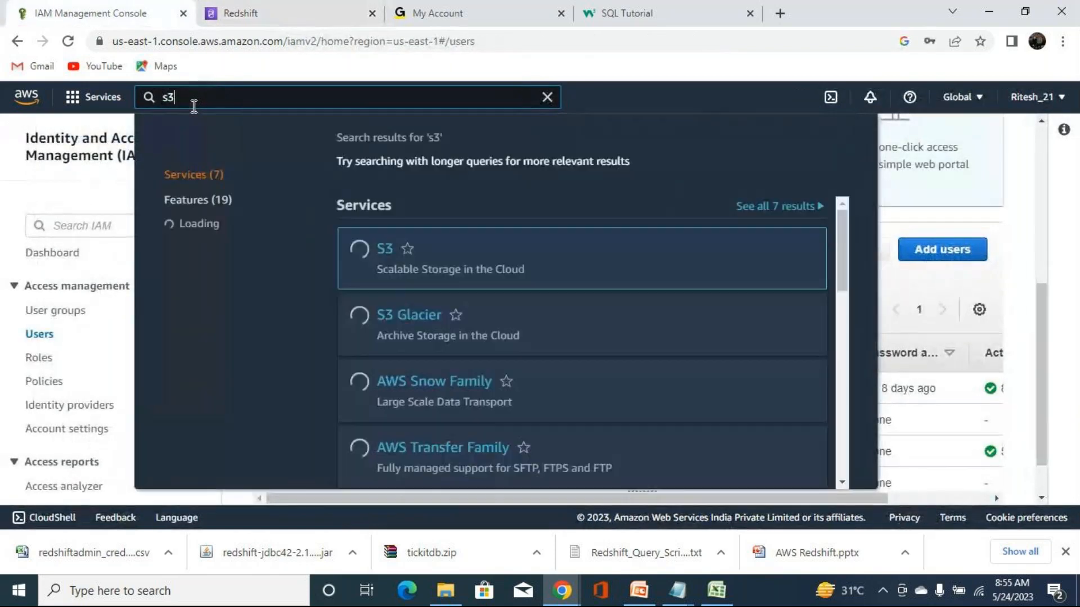
key("Return")
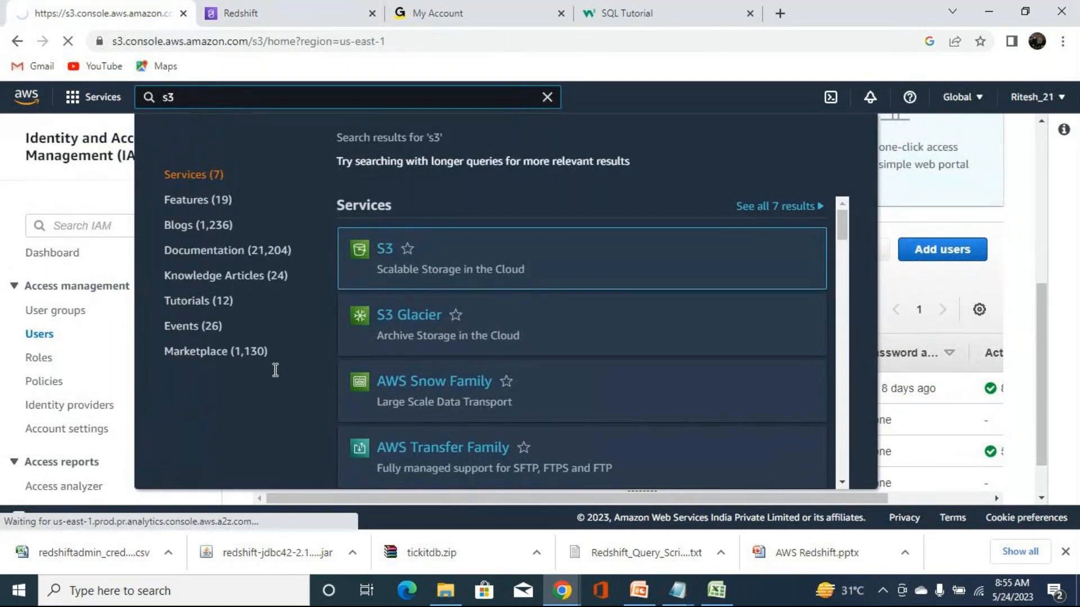
left_click(386, 249)
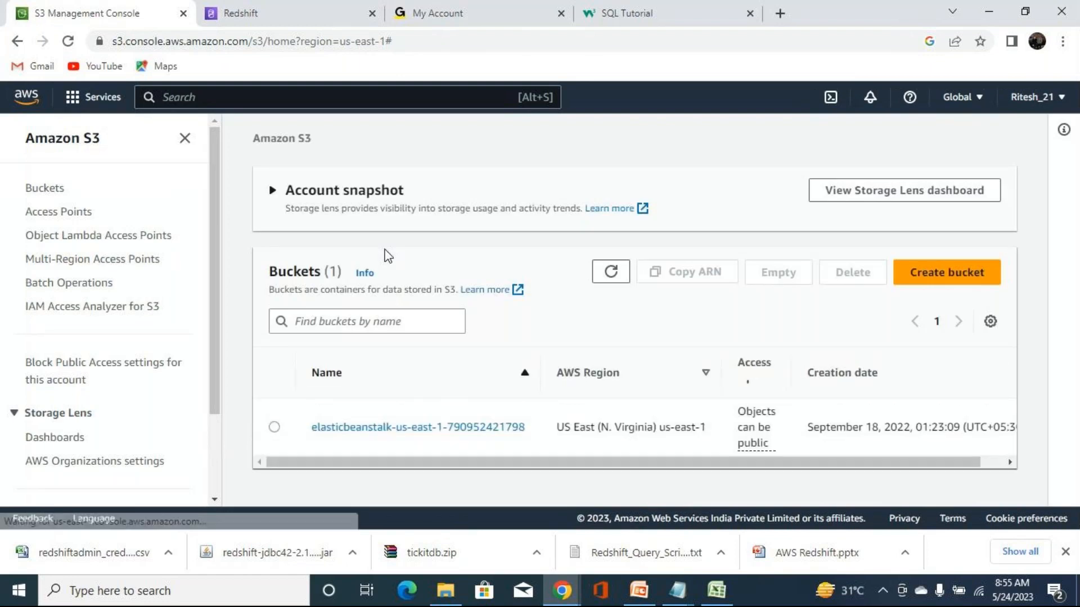
Start a new bucket and name it virajetechusajob-redshift.
left_click(946, 273)
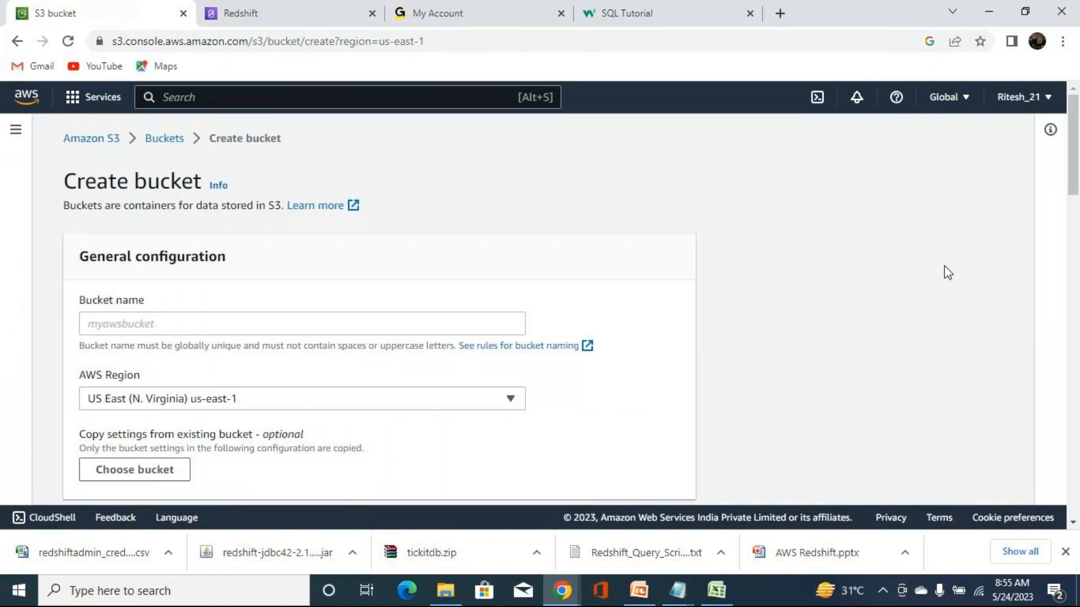
left_click(206, 330)
type("virajete")
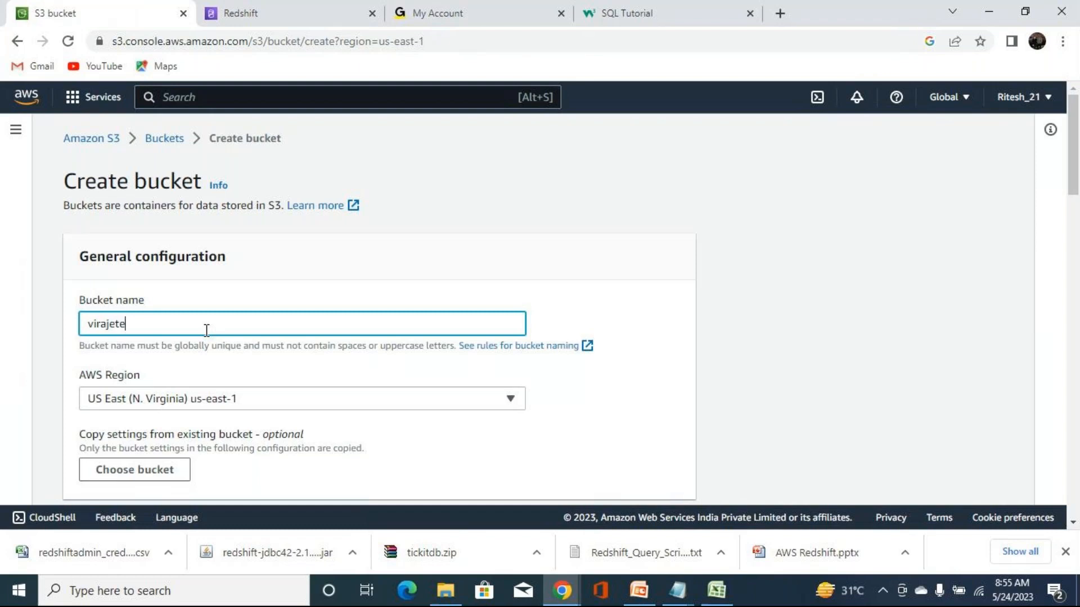
type("chusajob-redshift")
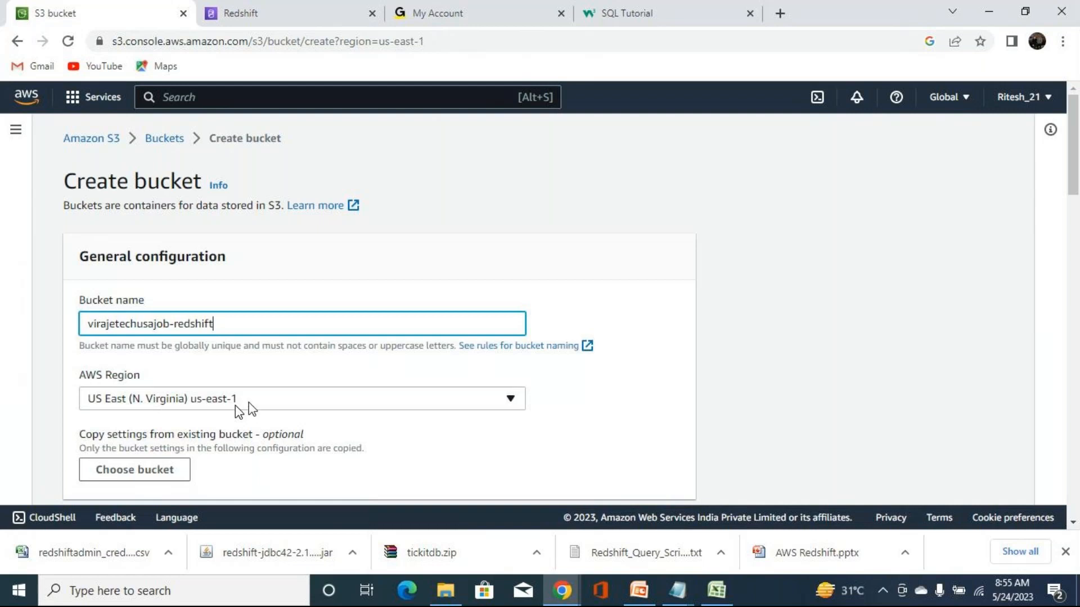
Create the bucket in us-east-1 with default settings and open it.
left_click(242, 14)
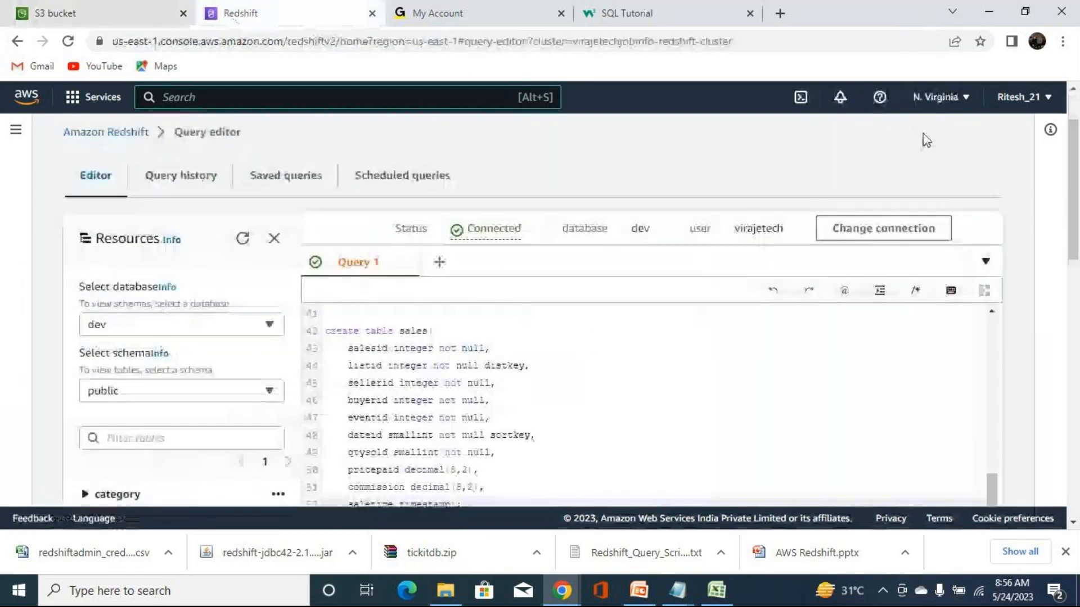
left_click(119, 17)
scroll(337, 422, "down", 1)
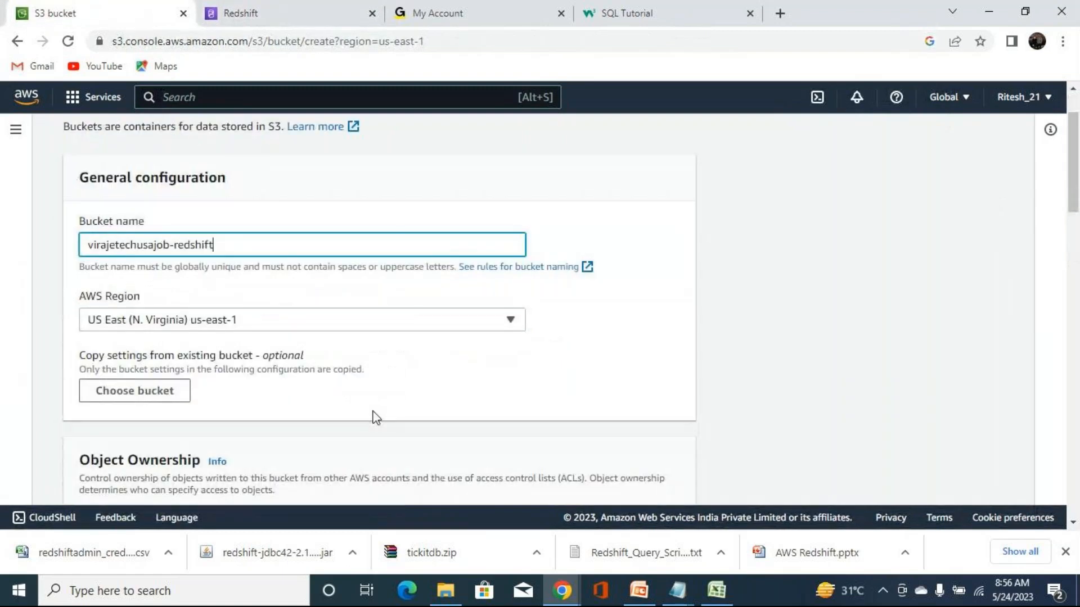
scroll(375, 417, "down", 3)
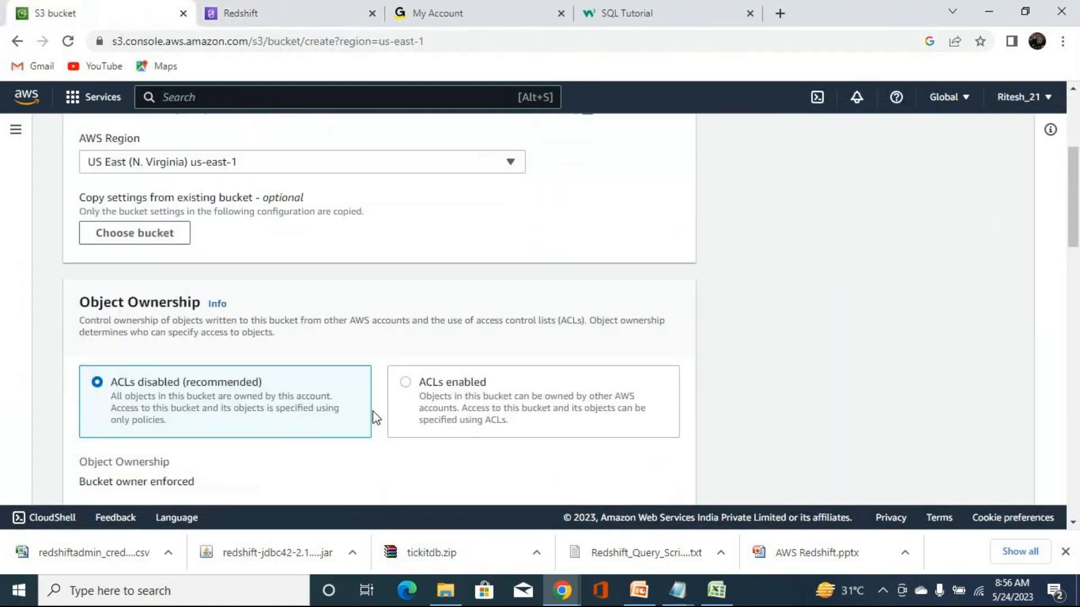
scroll(376, 417, "down", 3)
scroll(376, 417, "down", 10)
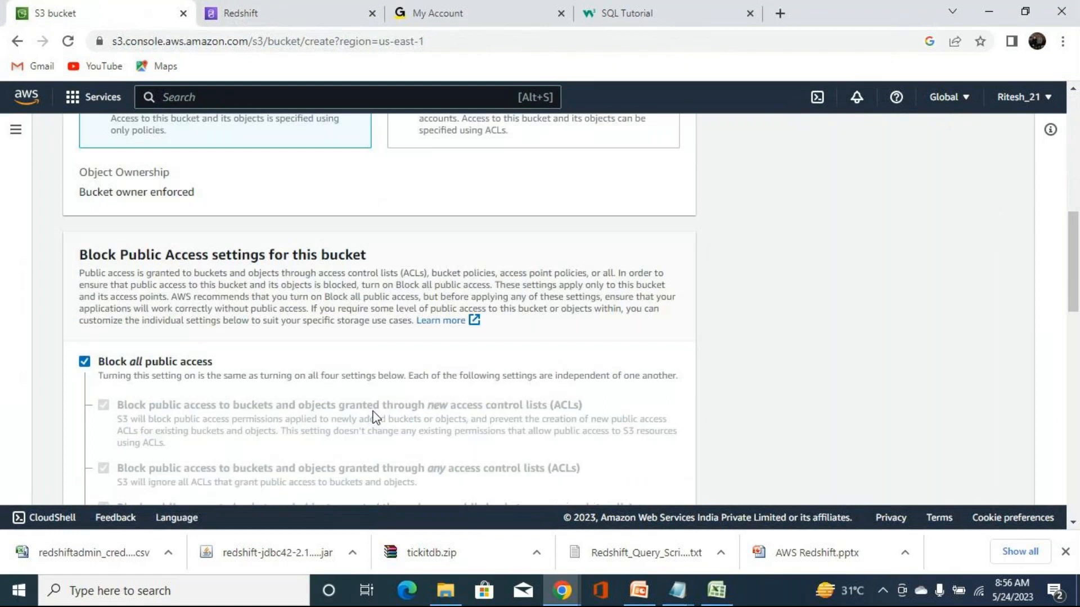
scroll(376, 417, "down", 10)
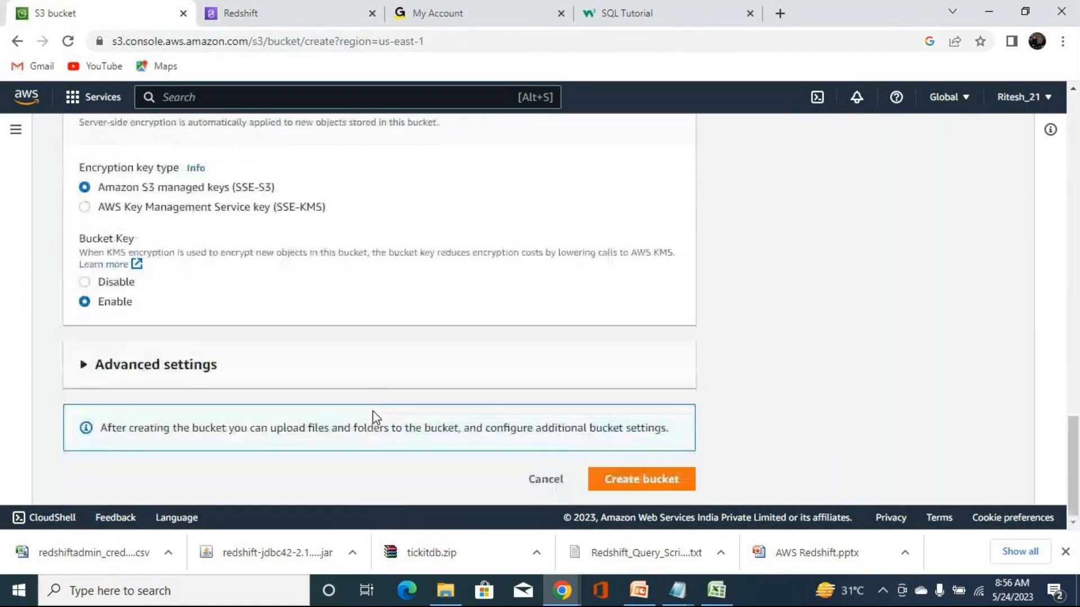
left_click(634, 481)
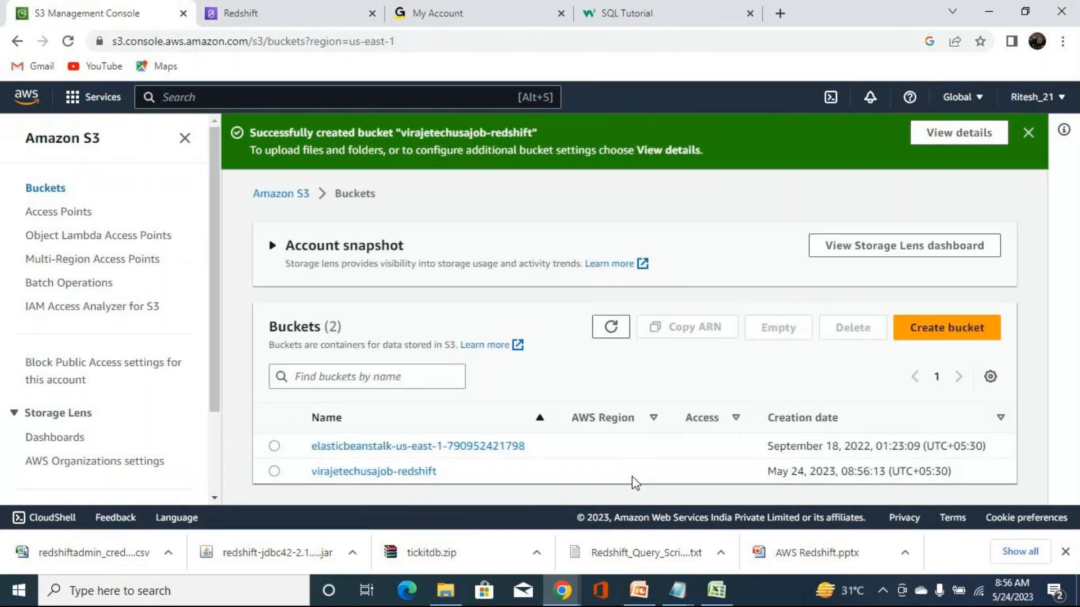
scroll(633, 374, "down", 2)
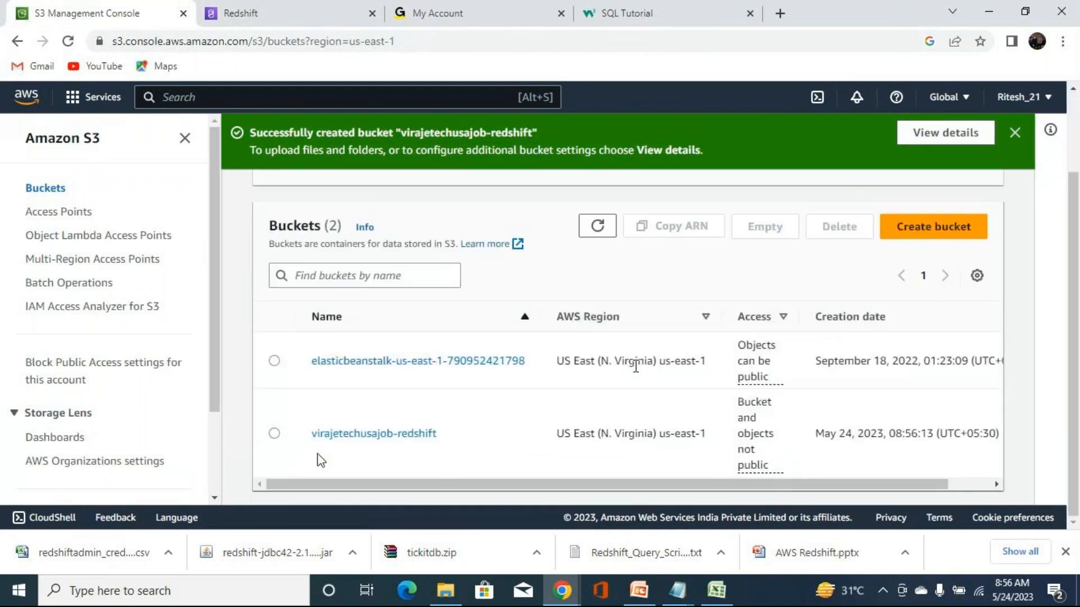
left_click(363, 436)
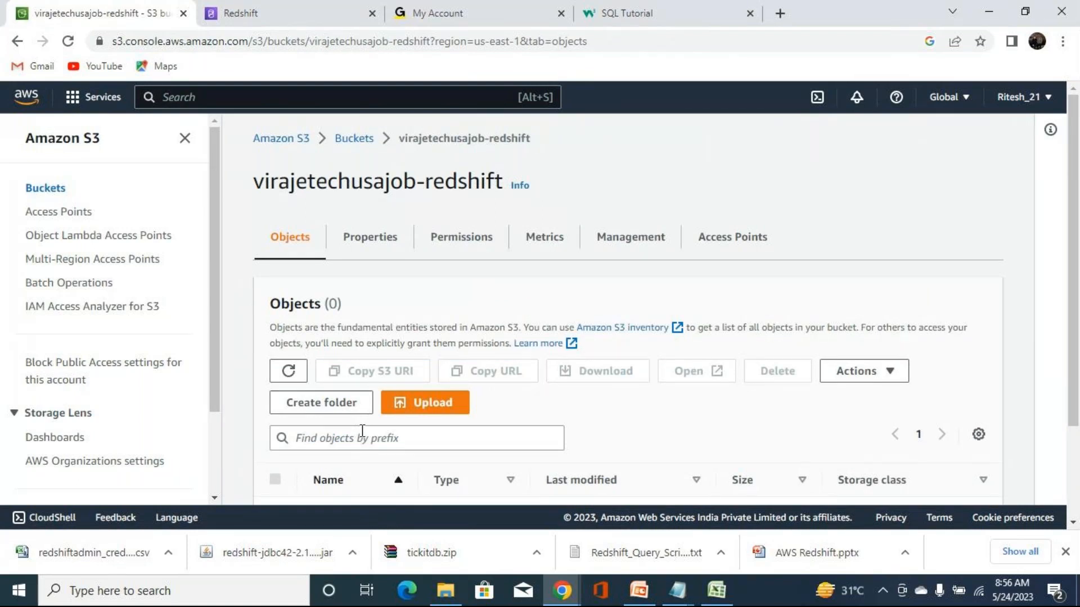
Create a folder called tickit at the top level of virajetechusajob-redshift.
scroll(482, 405, "down", 2)
scroll(486, 366, "up", 2)
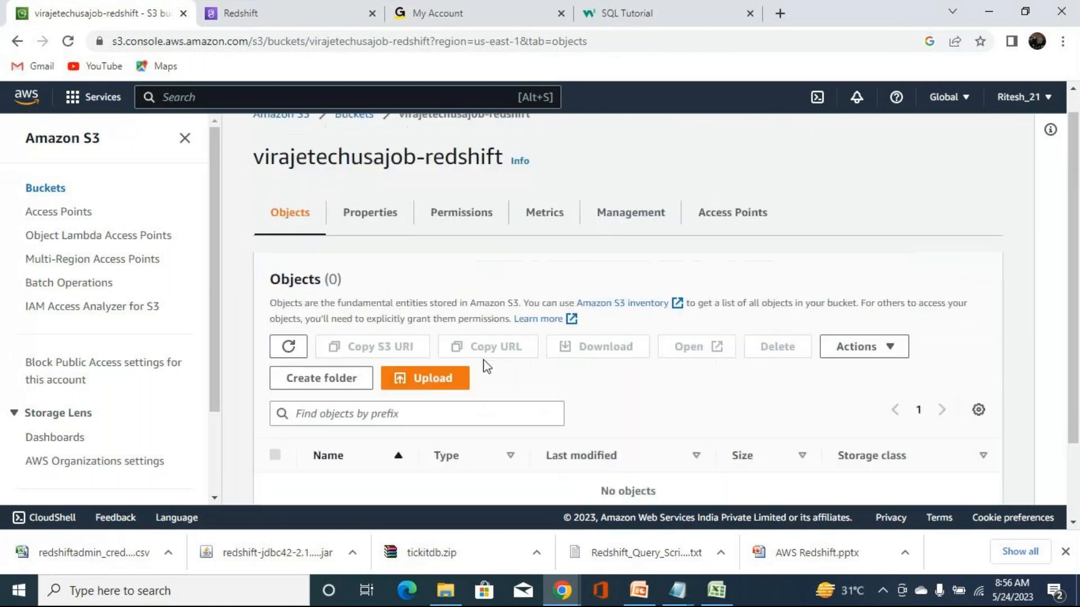
scroll(394, 348, "down", 2)
left_click(321, 284)
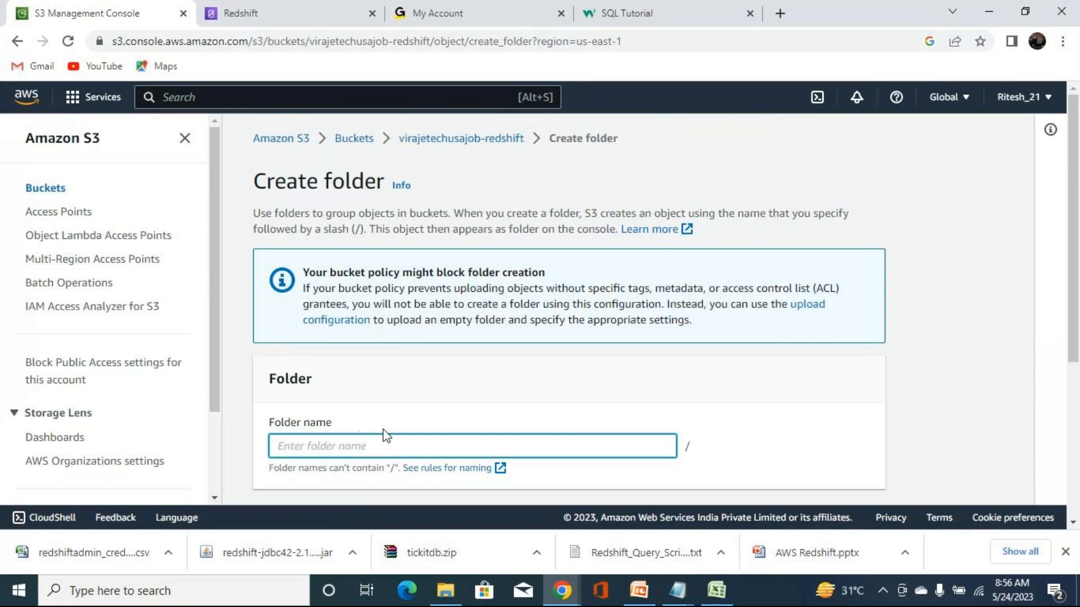
scroll(384, 434, "down", 3)
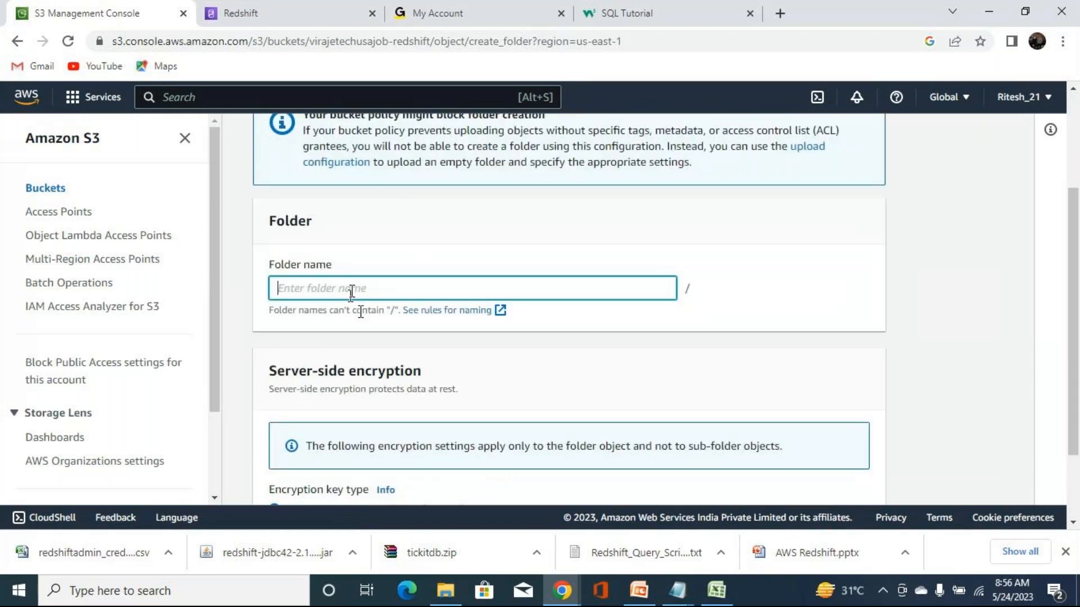
type("tickit")
scroll(337, 319, "down", 2)
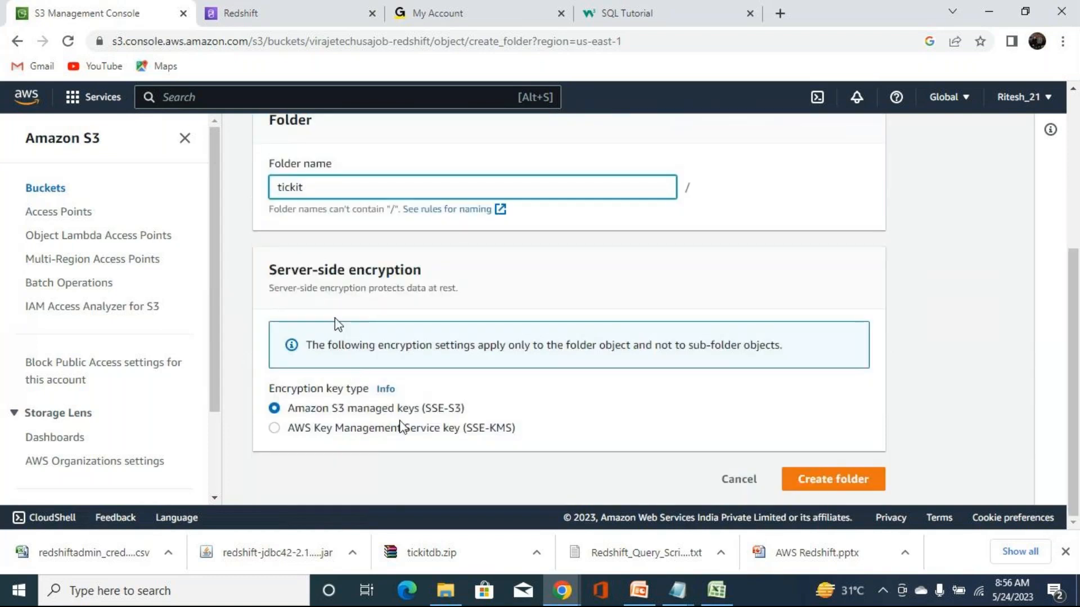
left_click(821, 487)
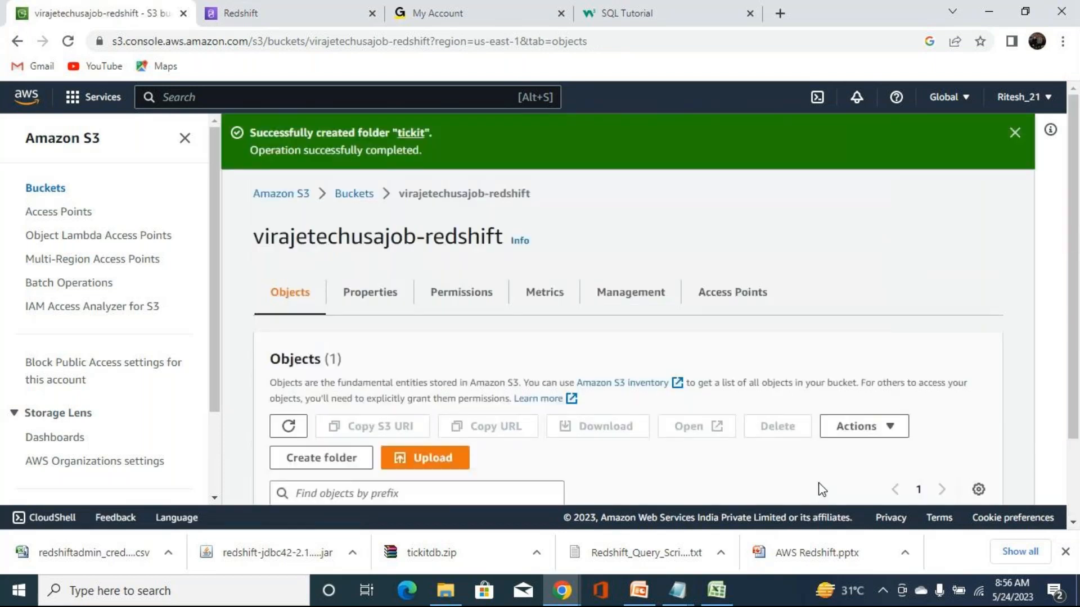
scroll(659, 446, "down", 2)
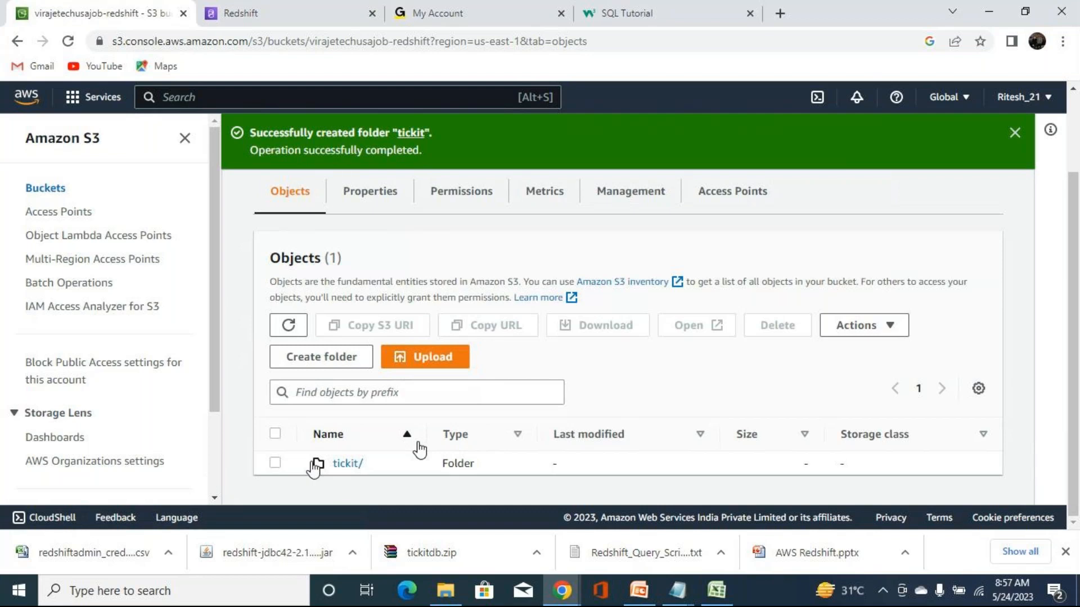
Open the tickit folder and start an upload into it.
left_click(345, 463)
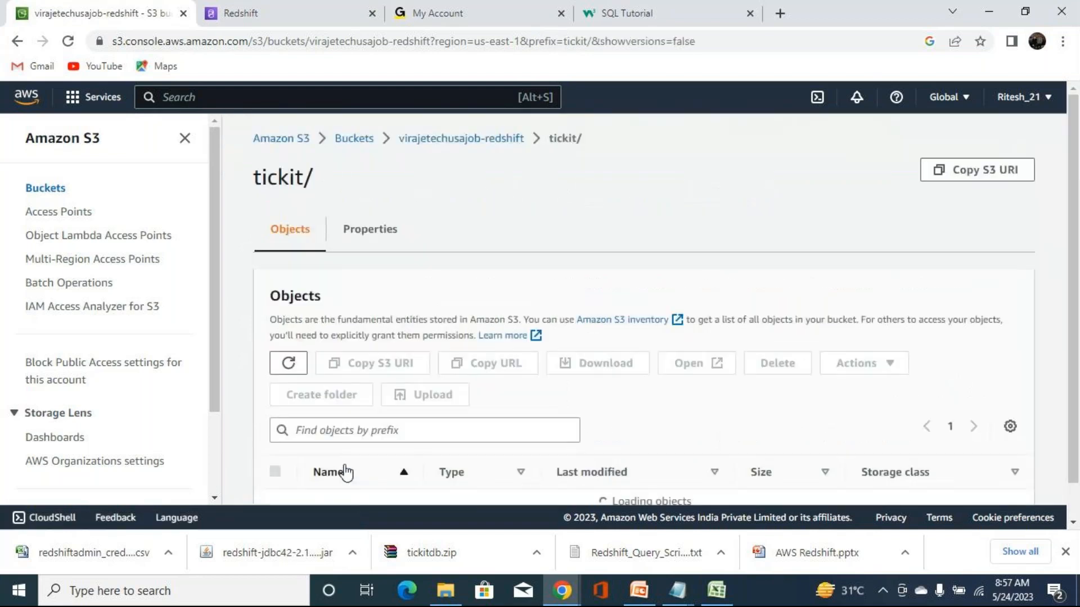
scroll(518, 420, "down", 2)
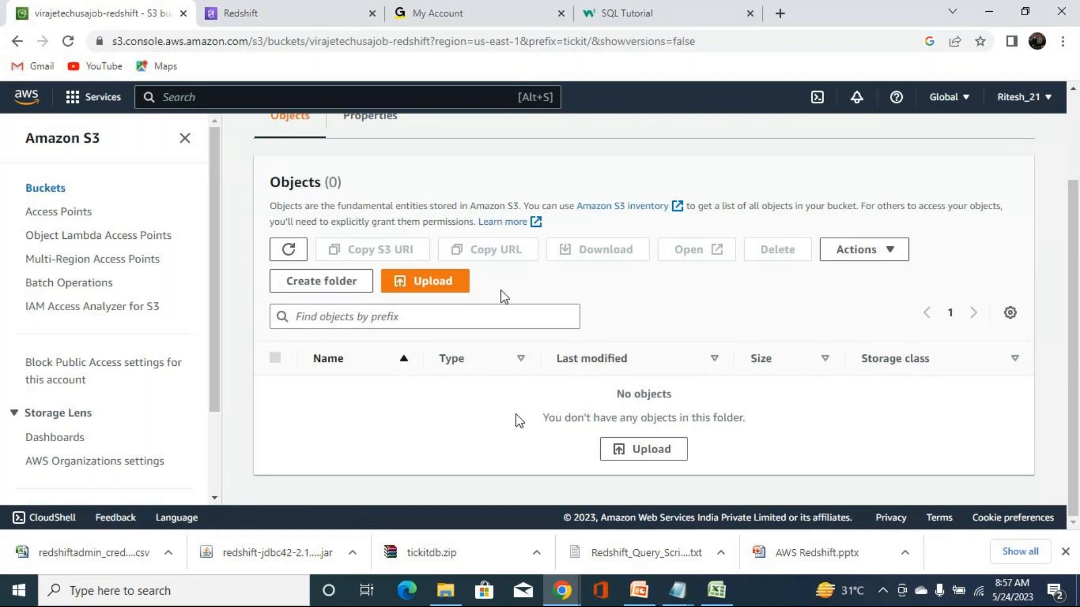
left_click(429, 285)
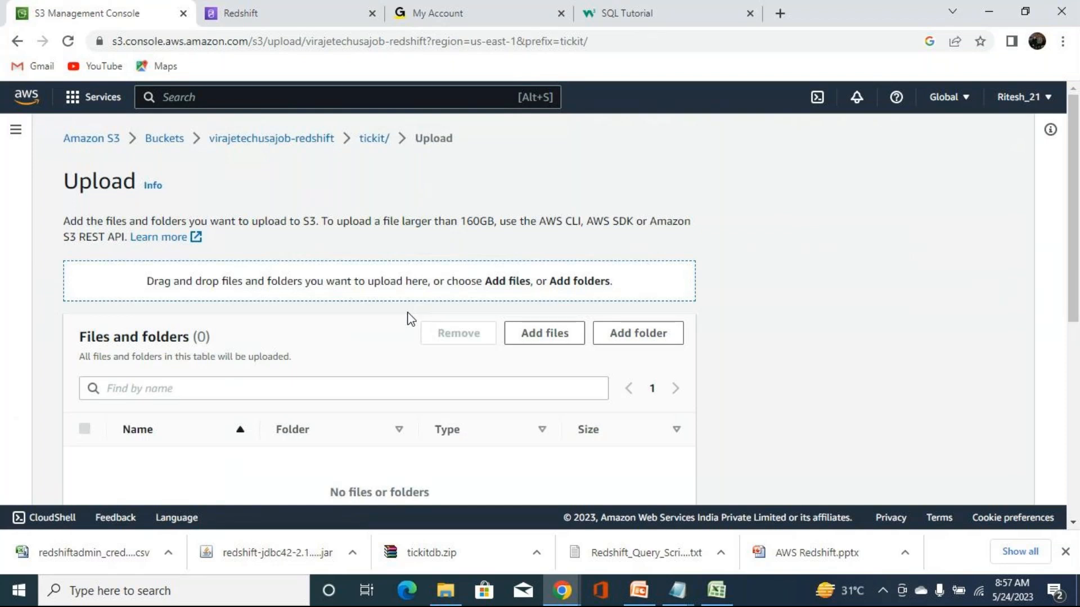
Copy the tickitdb zip archive from the Downloads folder.
left_click(456, 594)
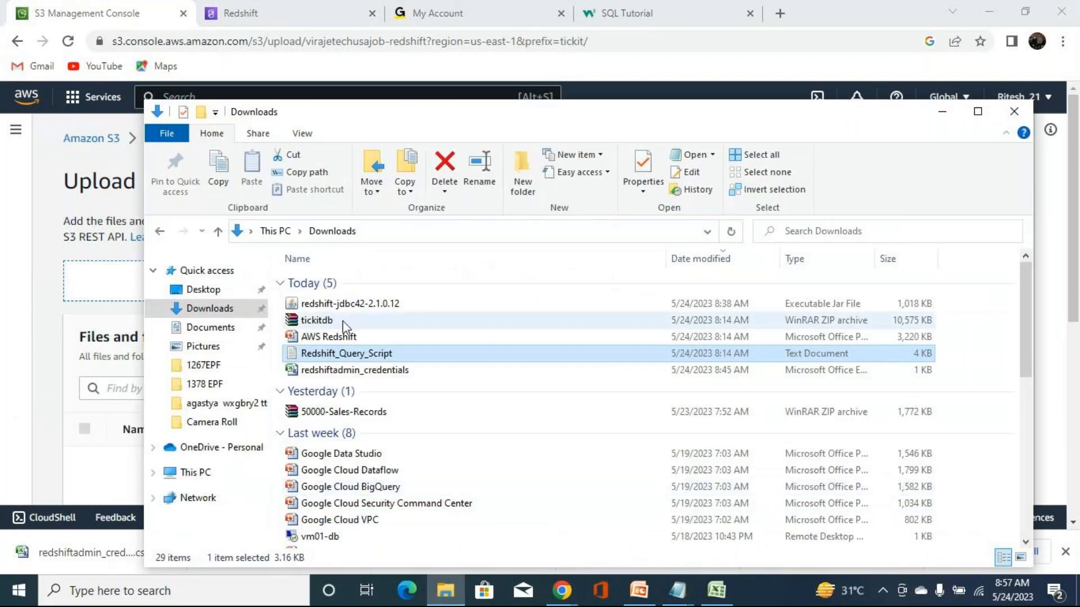
left_click(329, 322)
key("ctrl+c")
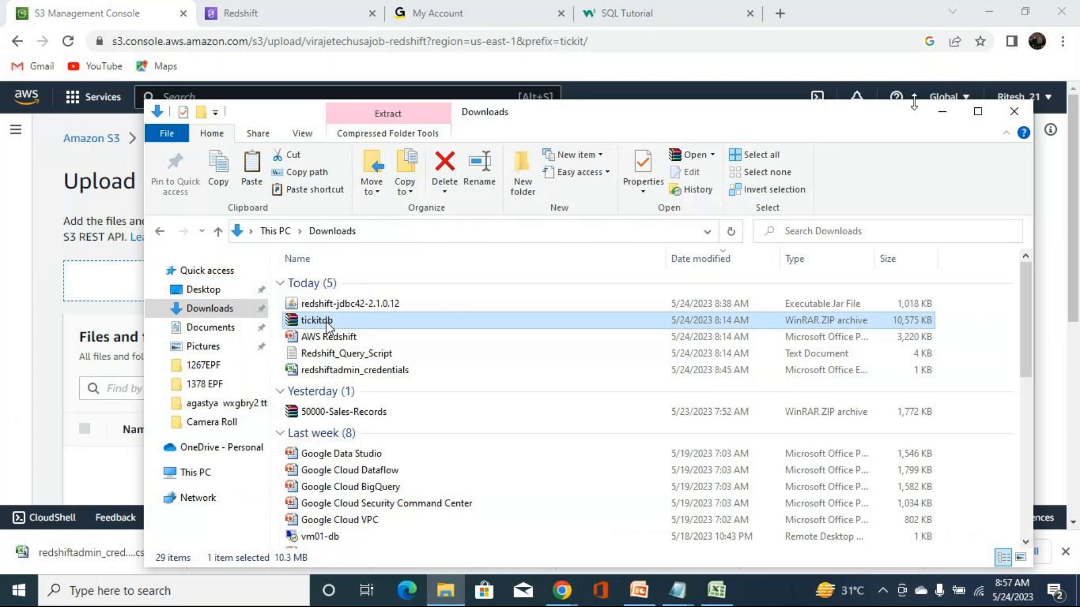
Create a new folder named tickit on the desktop.
left_click(940, 111)
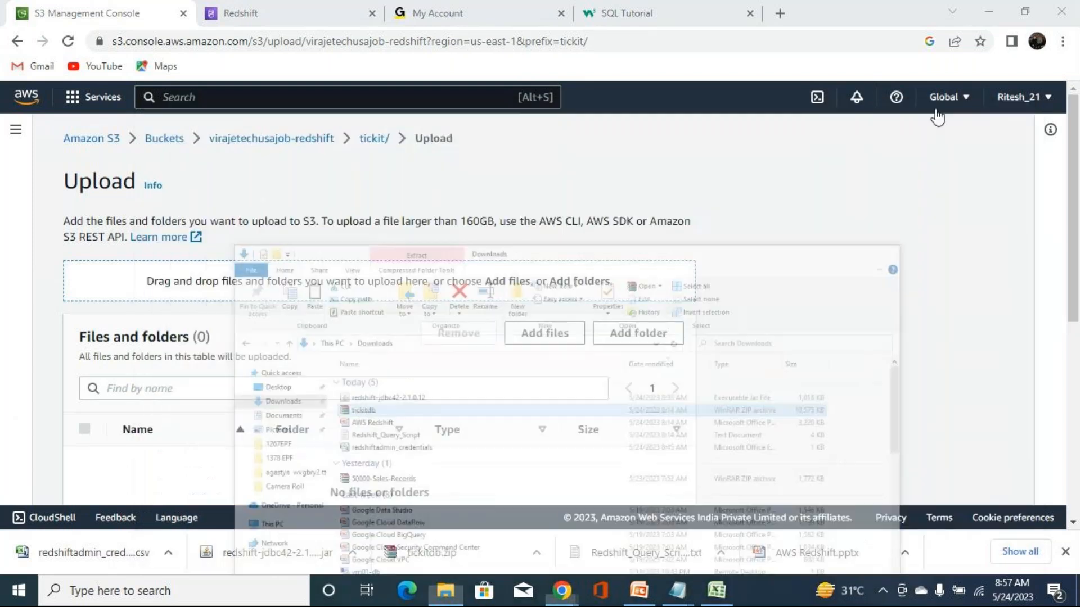
left_click(978, 9)
left_click(977, 8)
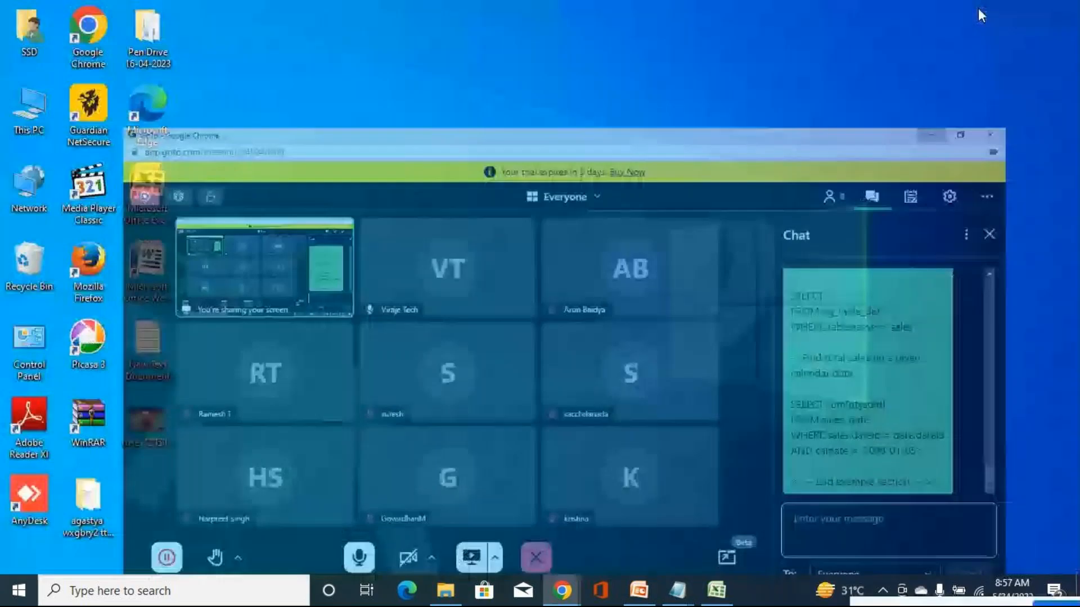
right_click(528, 192)
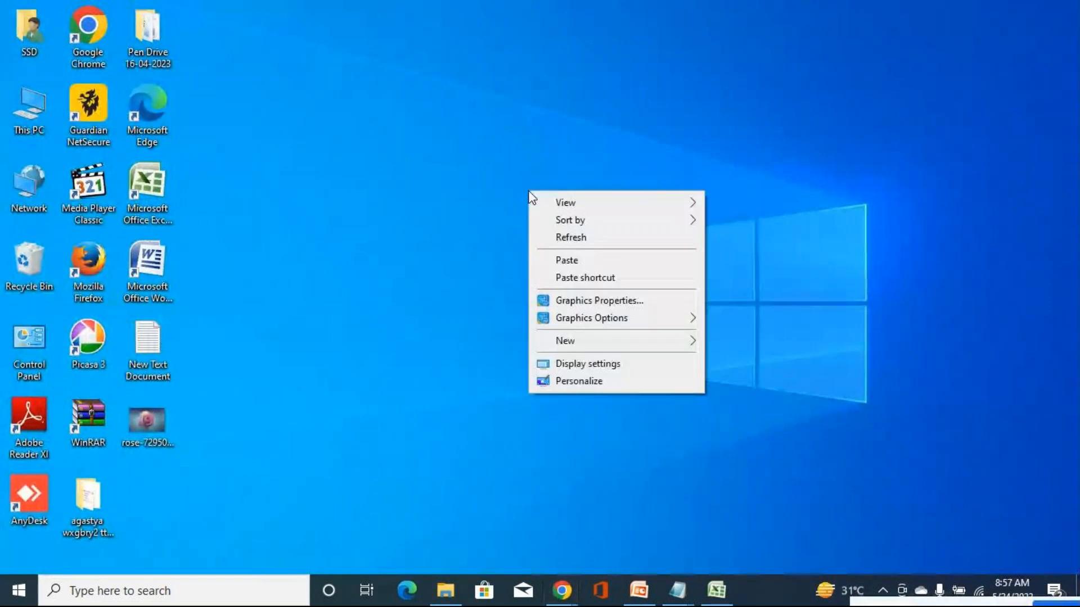
mouse_move(565, 341)
left_click(728, 339)
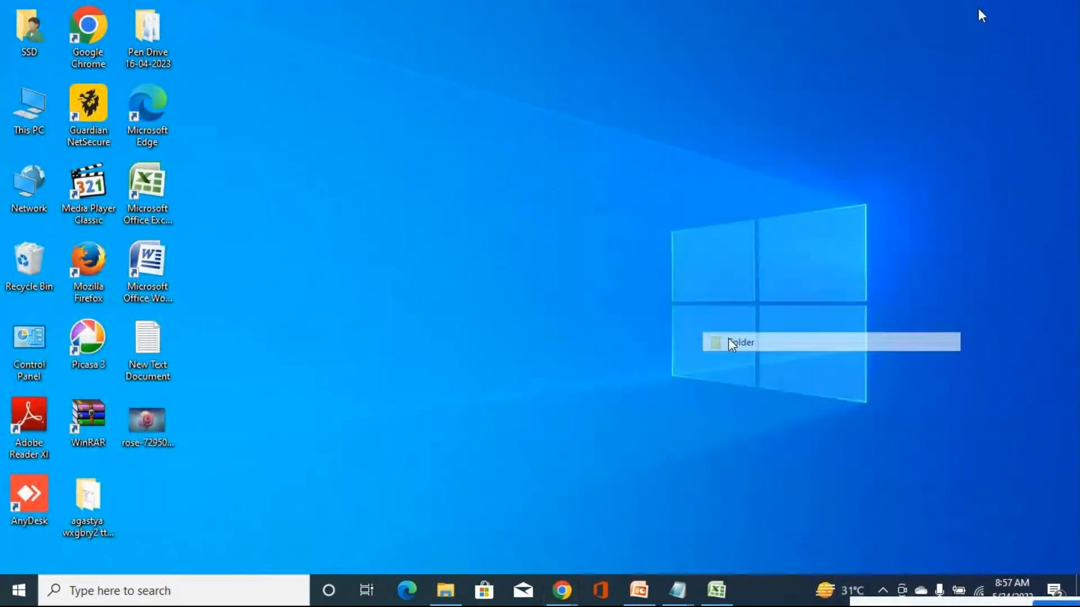
type("t")
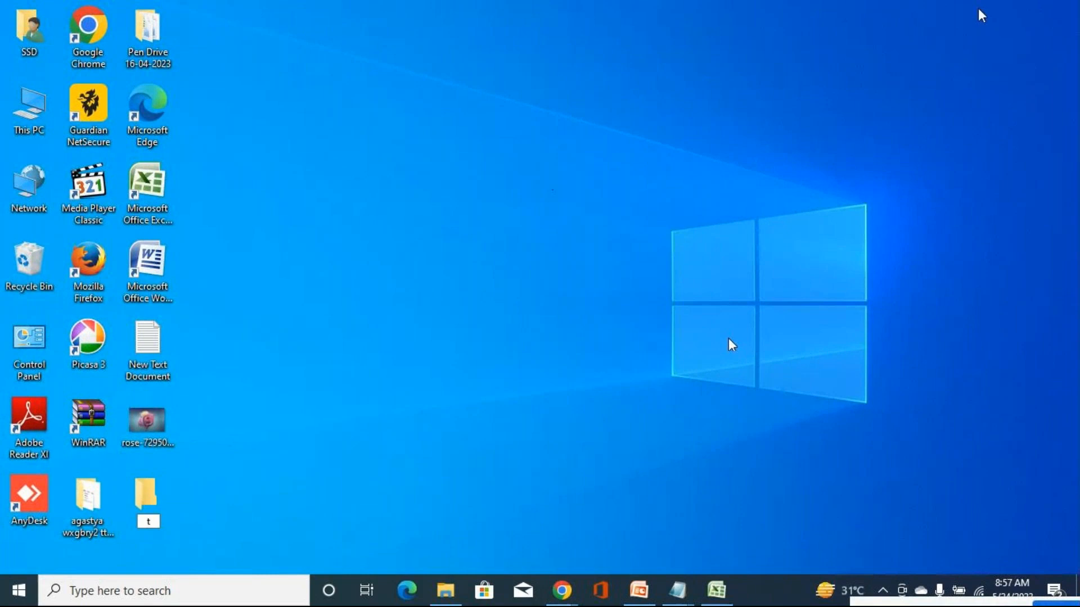
type("ickit")
key("Return")
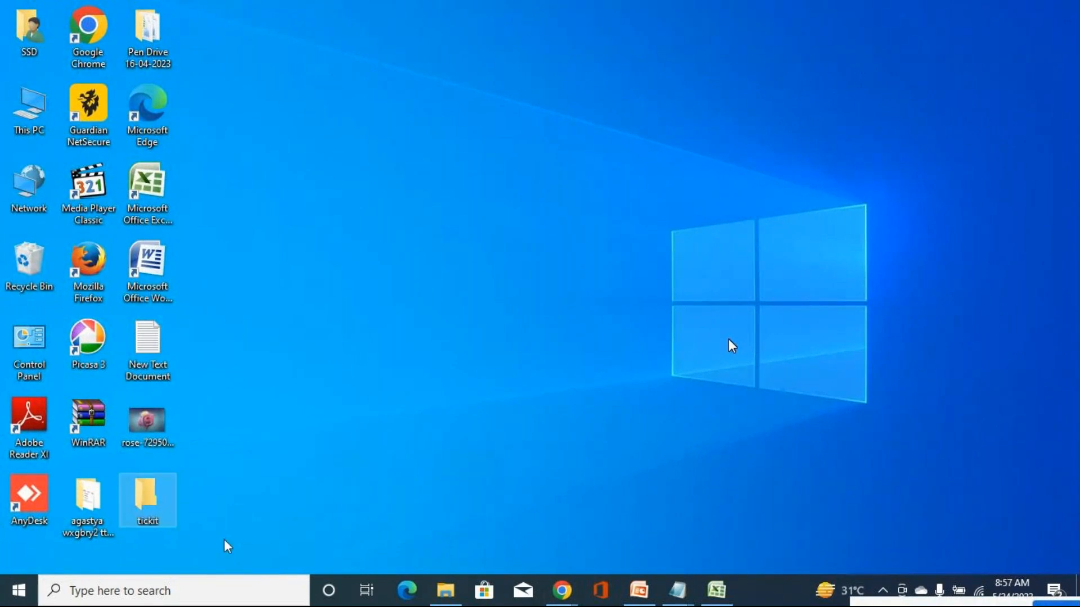
Paste the tickitdb archive into the tickit folder and extract it there.
double_click(147, 498)
right_click(414, 296)
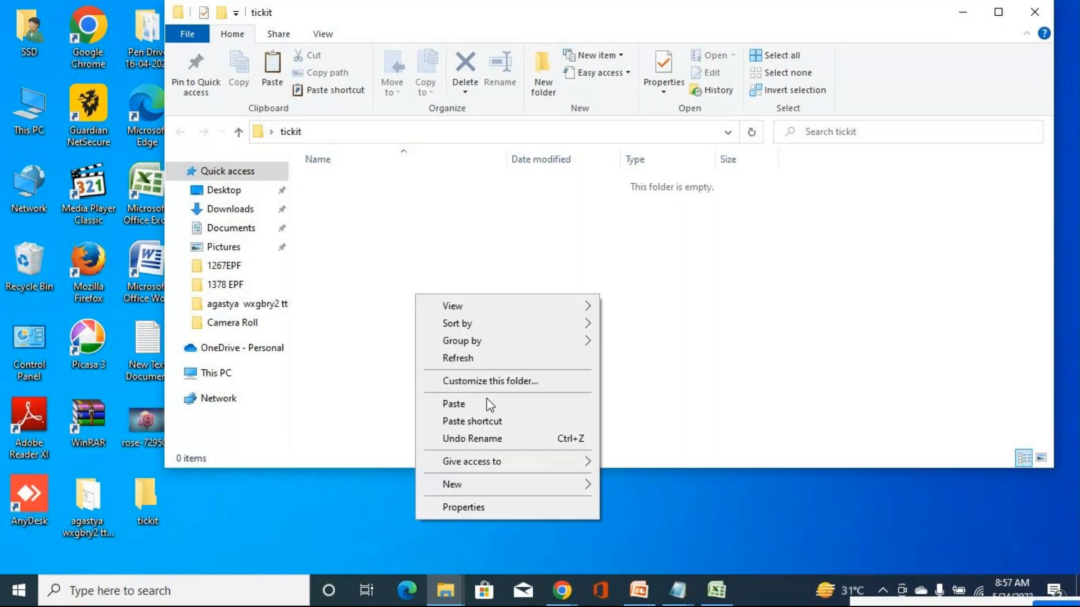
left_click(487, 402)
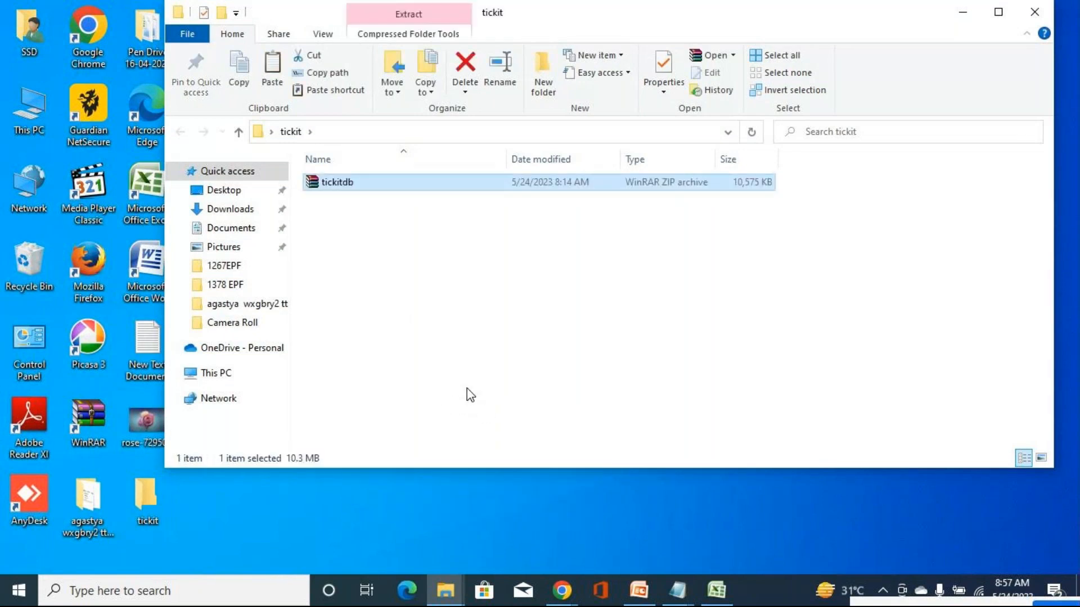
right_click(392, 193)
left_click(456, 229)
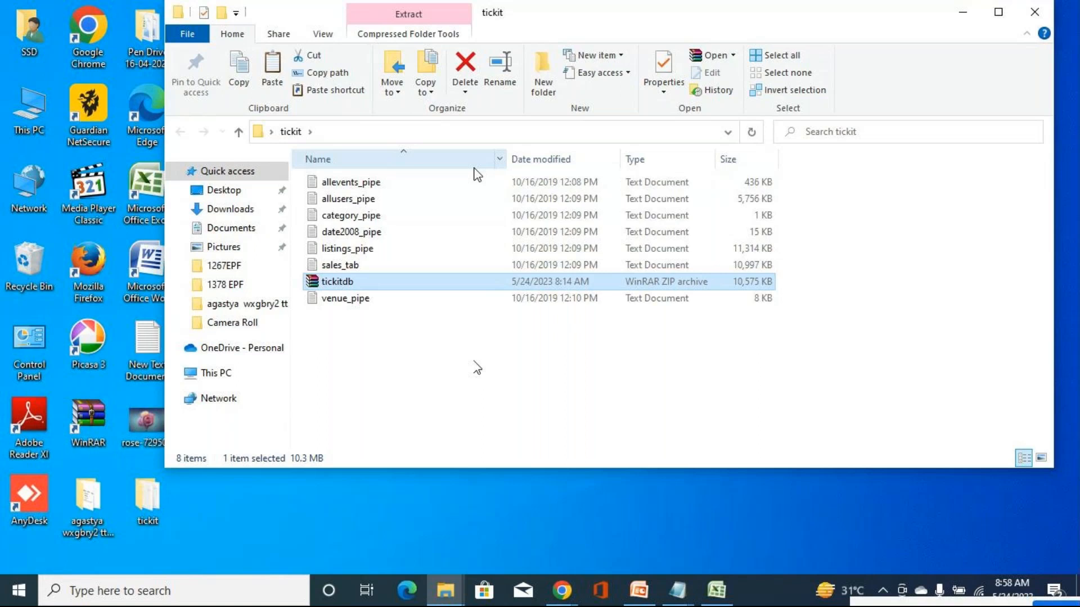
left_click(525, 362)
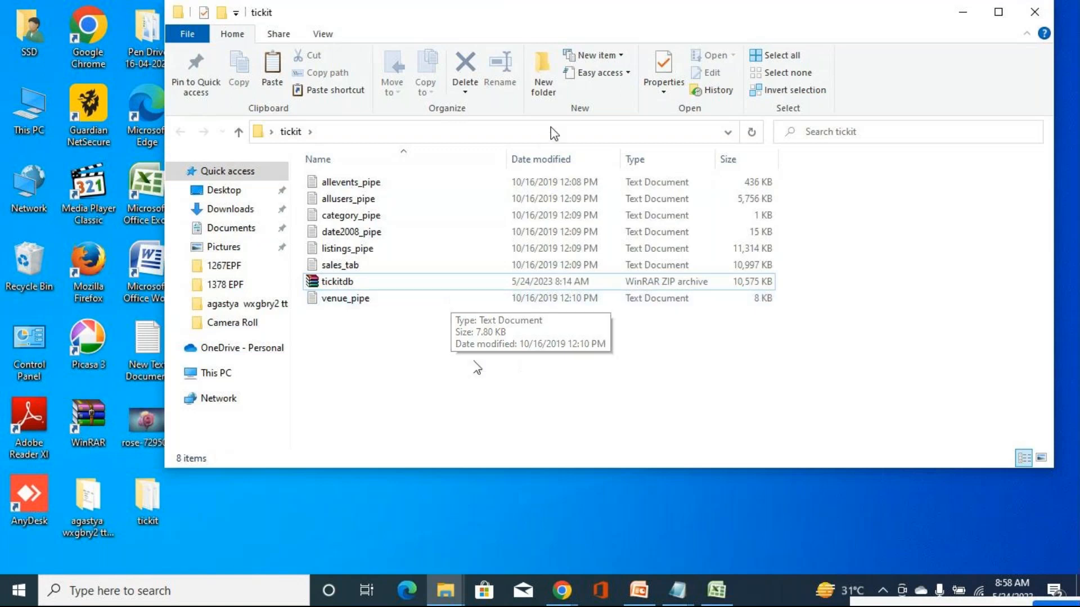
double_click(356, 182)
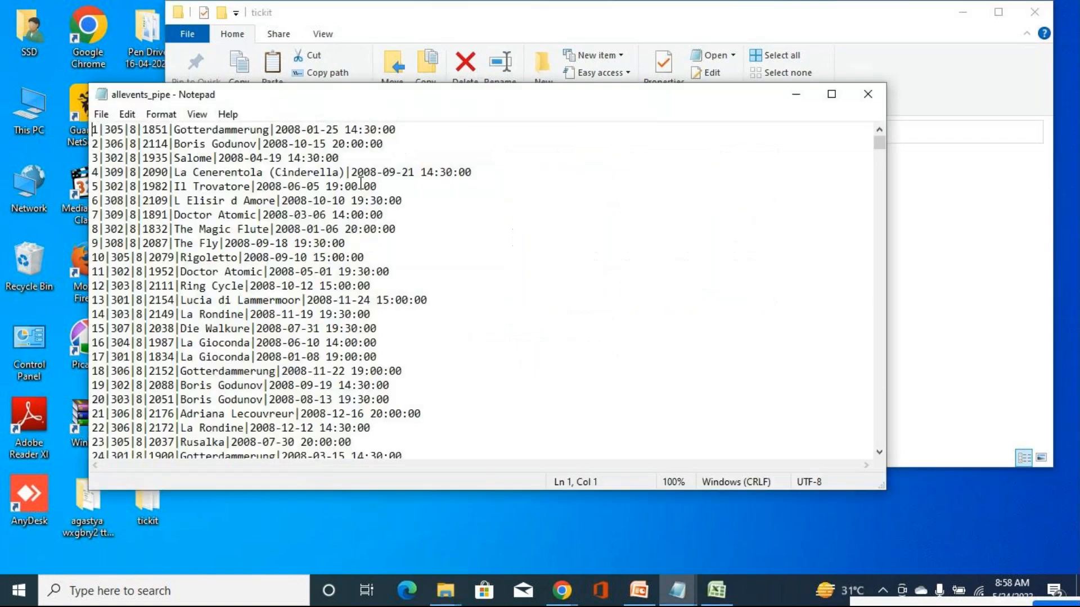
scroll(545, 268, "down", 17)
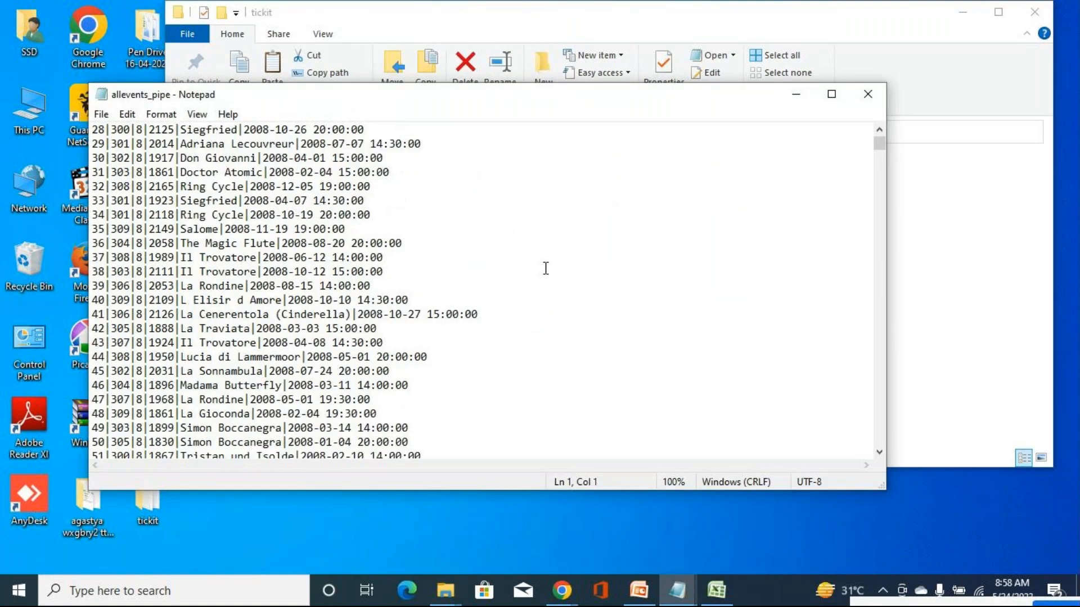
left_click(867, 94)
double_click(369, 201)
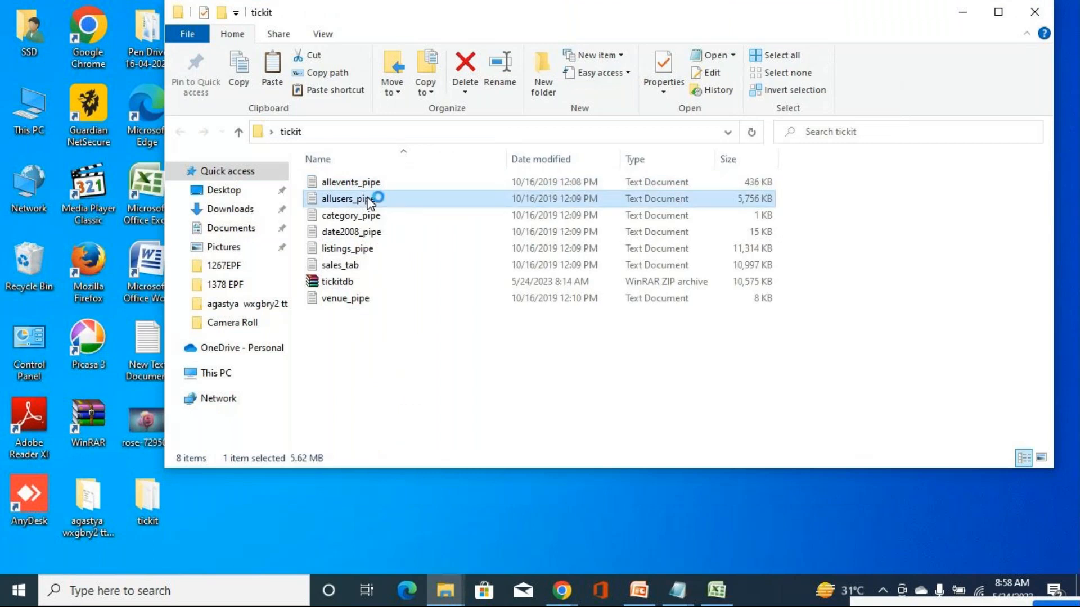
scroll(670, 245, "down", 12)
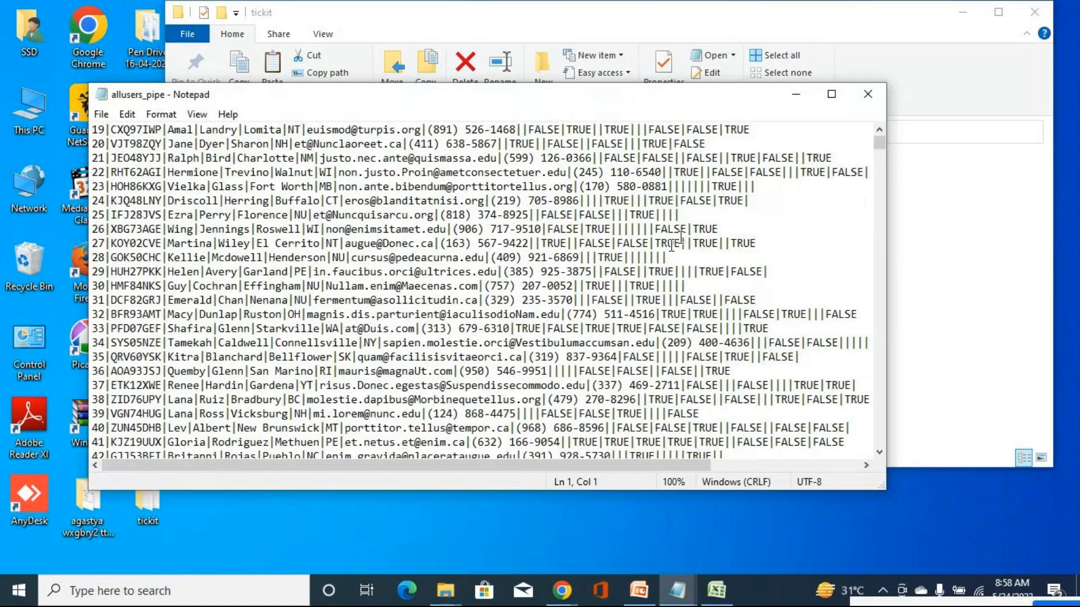
left_click(868, 95)
double_click(368, 230)
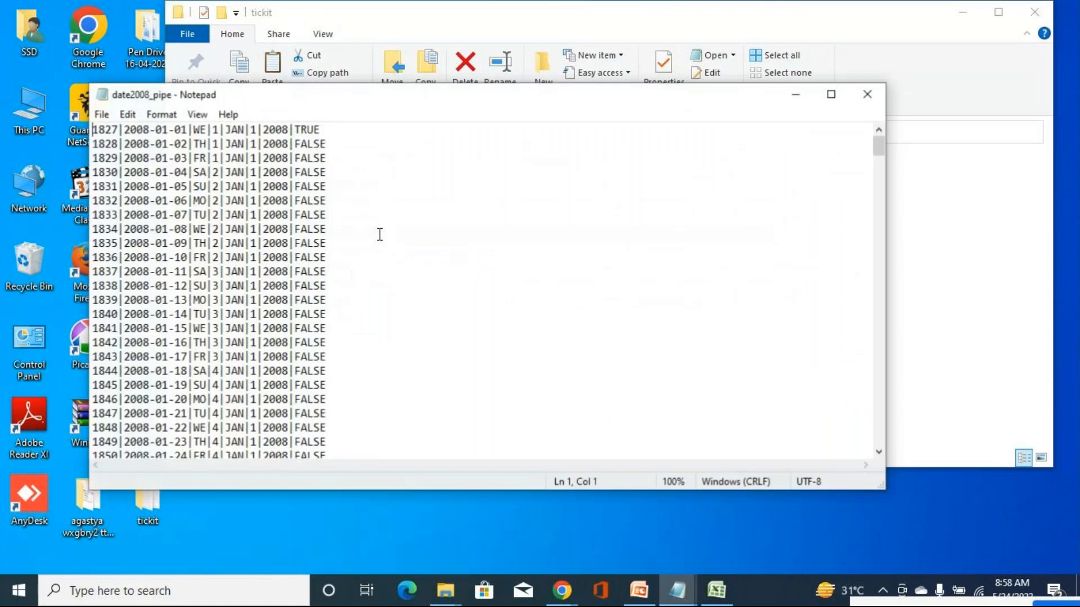
left_click(868, 94)
double_click(359, 250)
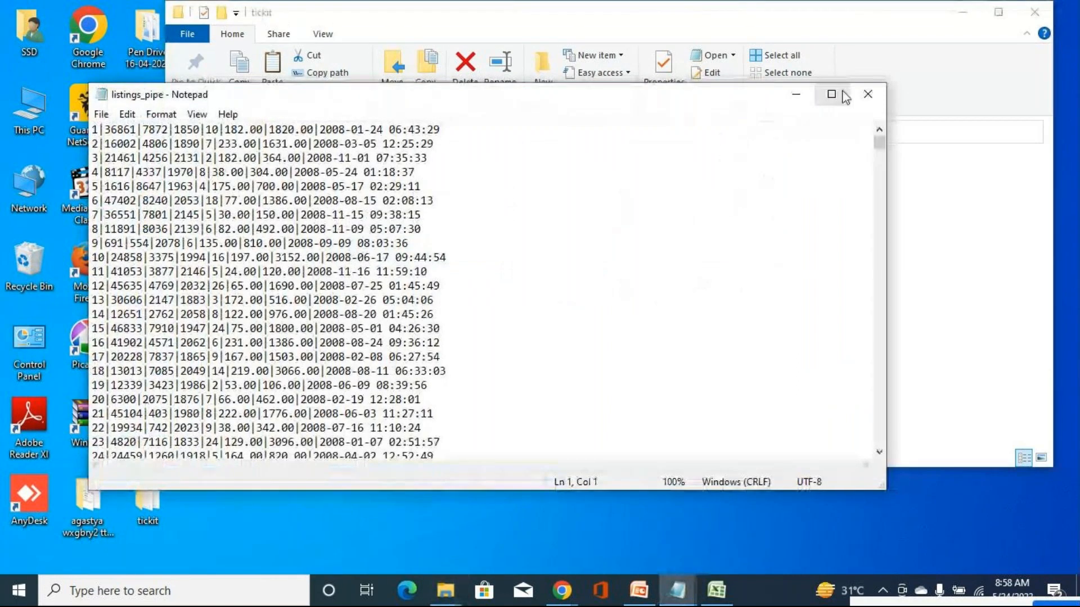
left_click(867, 95)
left_click(343, 282)
double_click(337, 281)
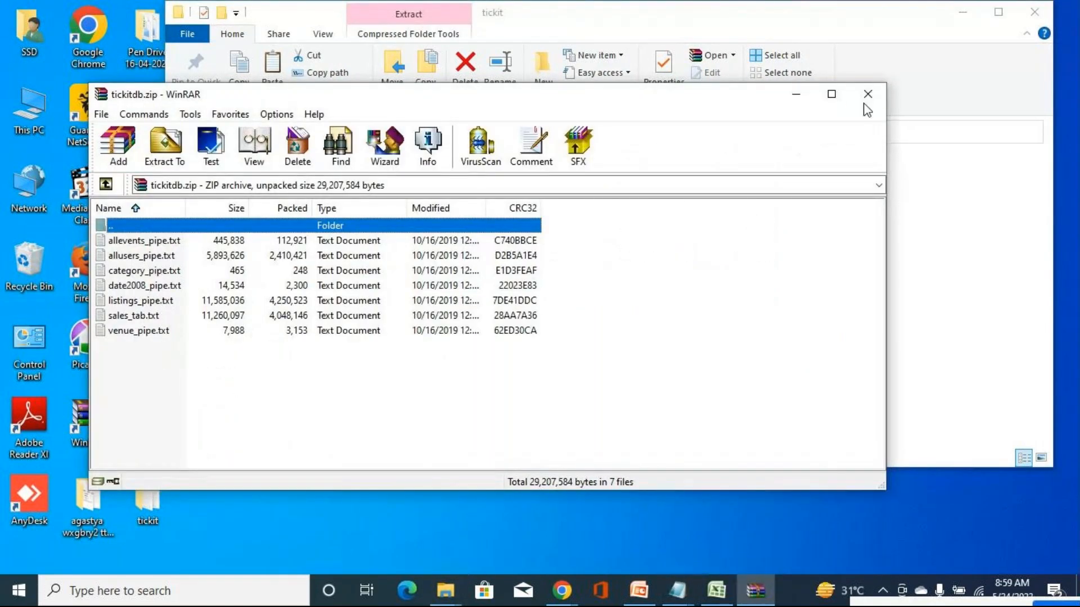
left_click(867, 95)
left_click(394, 132)
key("ctrl+c")
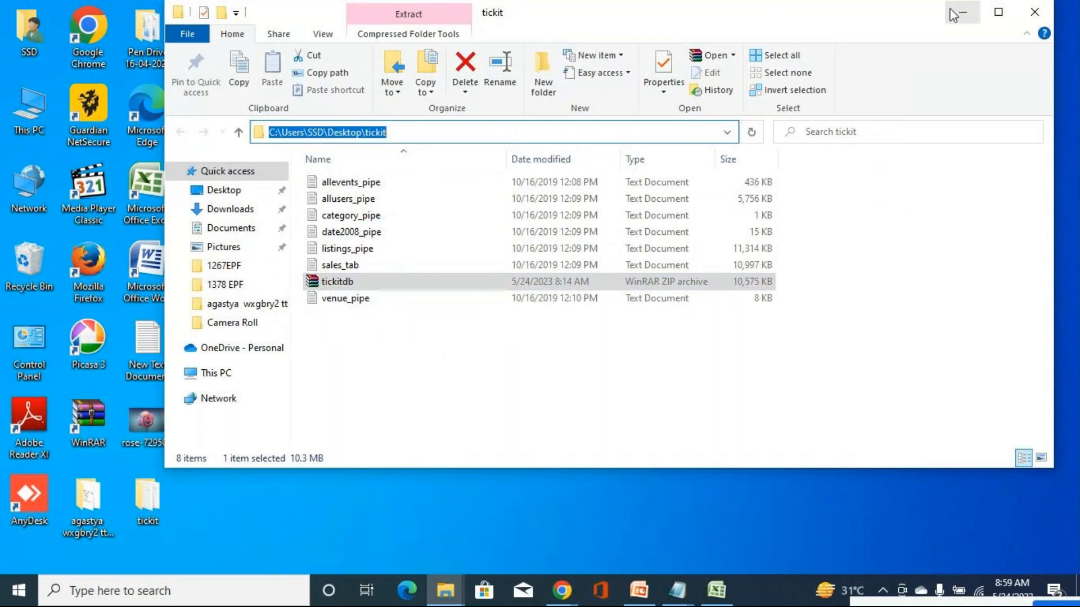
left_click(954, 15)
In the Add files picker, go to the desktop tickit folder's path.
mouse_move(562, 590)
left_click(436, 556)
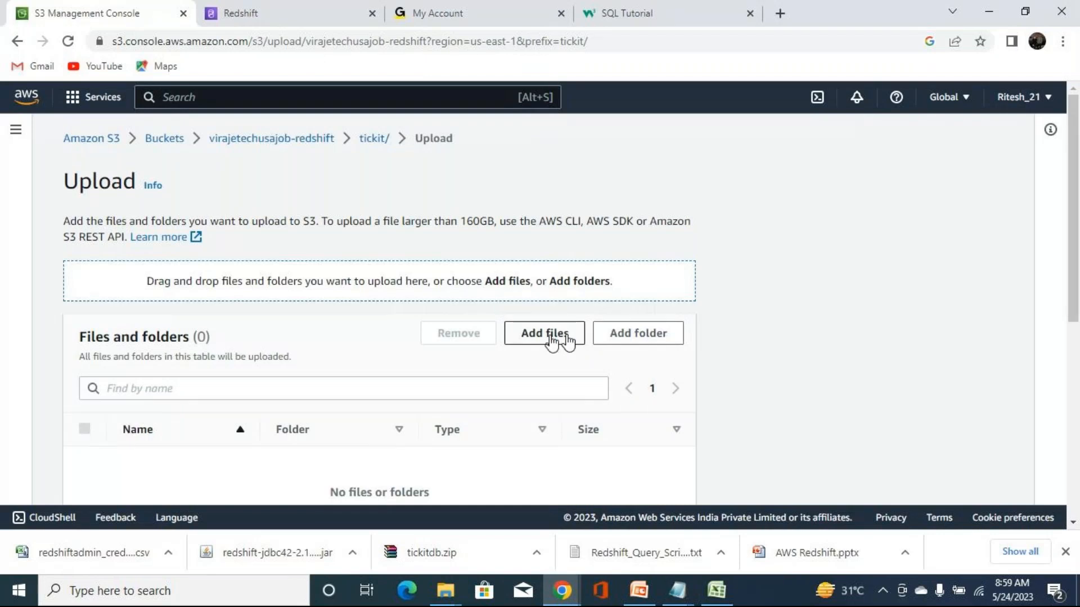
left_click(550, 337)
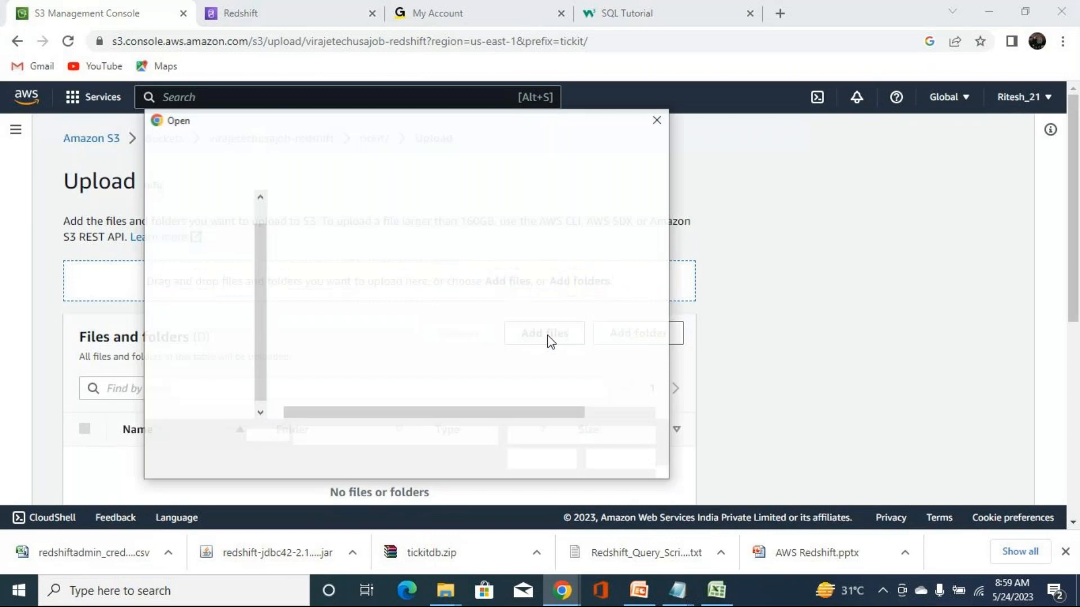
left_click(380, 146)
key("ctrl+v")
key("Return")
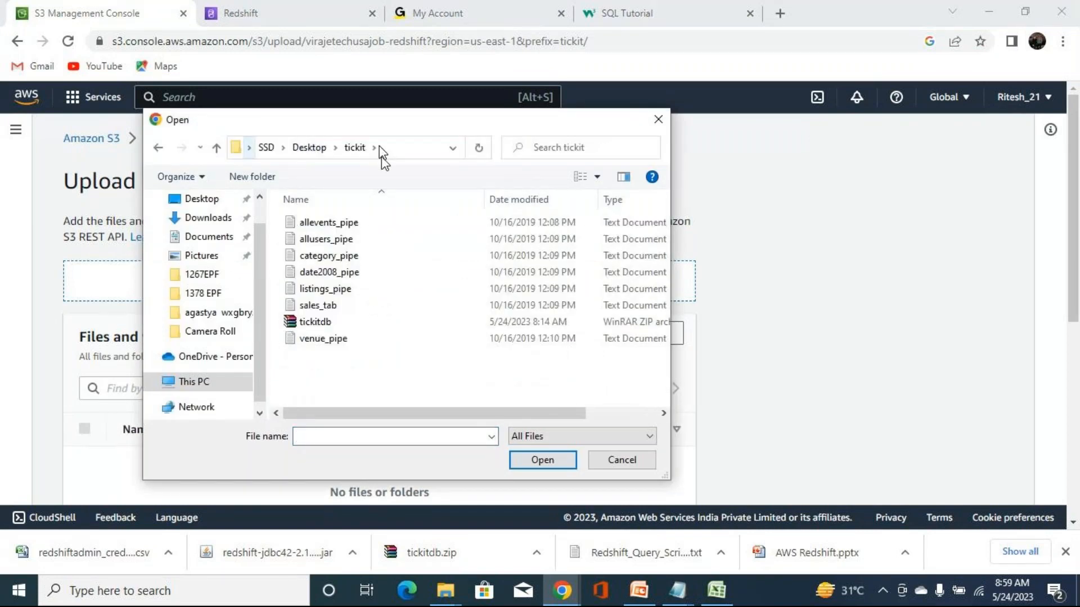
Add the seven data files, allevents_pipe through venue_pipe, to the upload list.
left_click(316, 222)
left_click(324, 238, "ctrl")
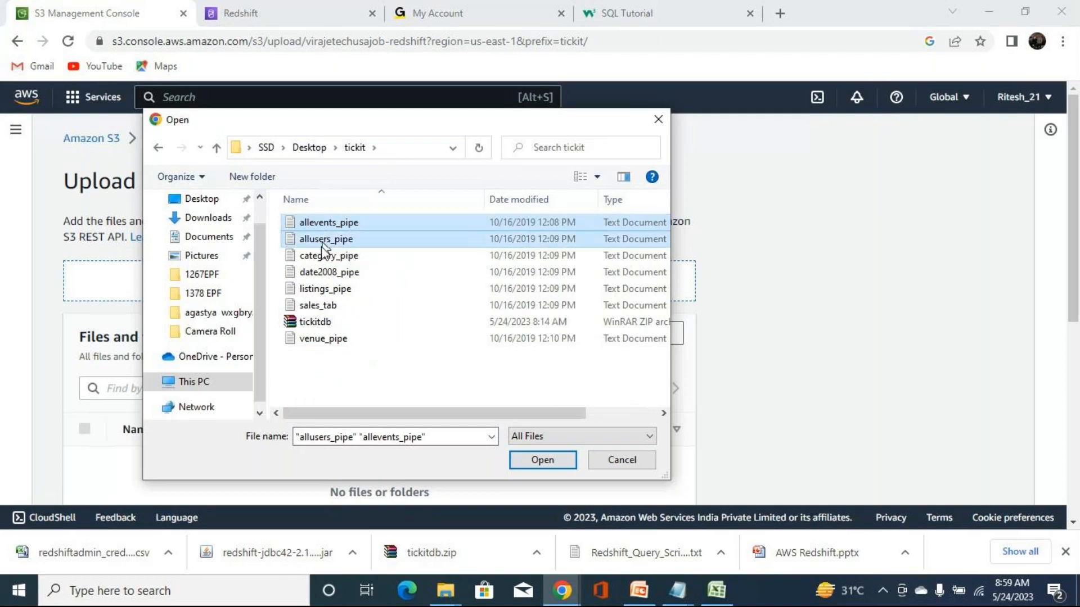
left_click(324, 255, "ctrl")
left_click(324, 271, "ctrl")
left_click(323, 290, "ctrl")
left_click(316, 305, "ctrl")
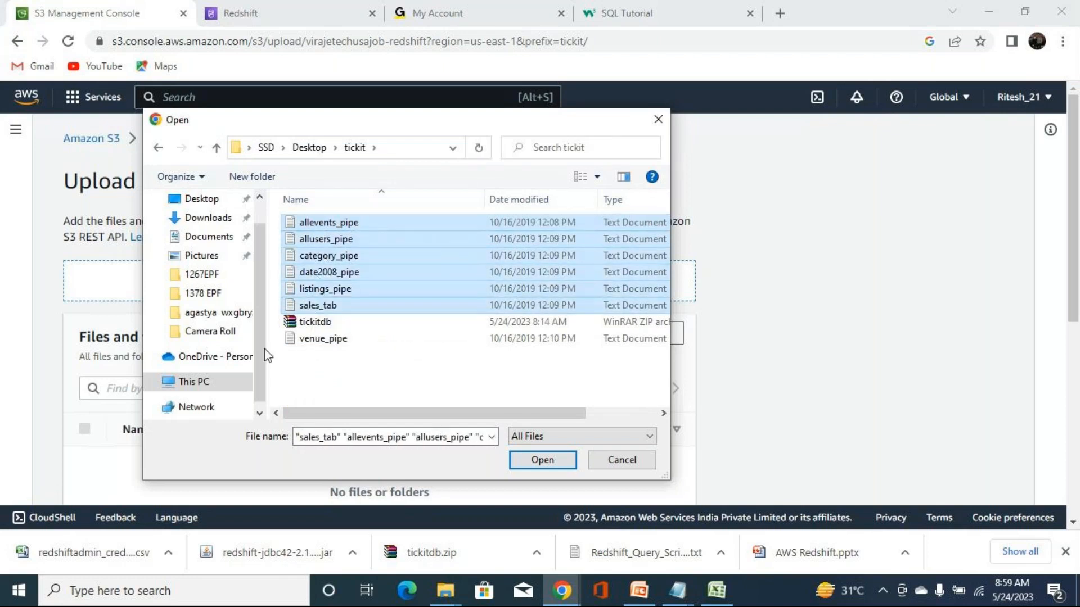
left_click(315, 339, "ctrl")
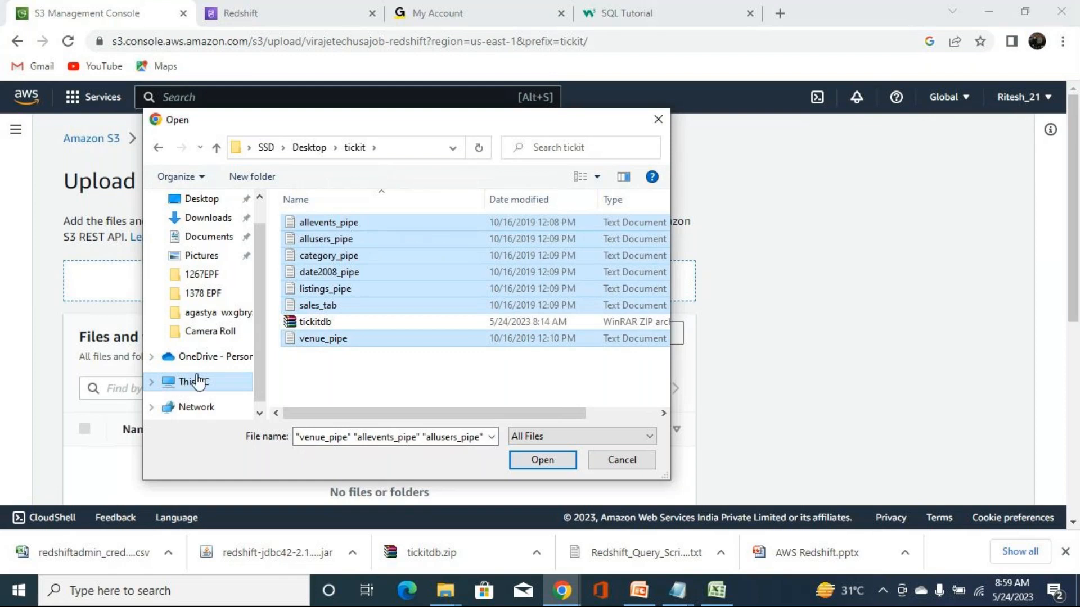
left_click(522, 462)
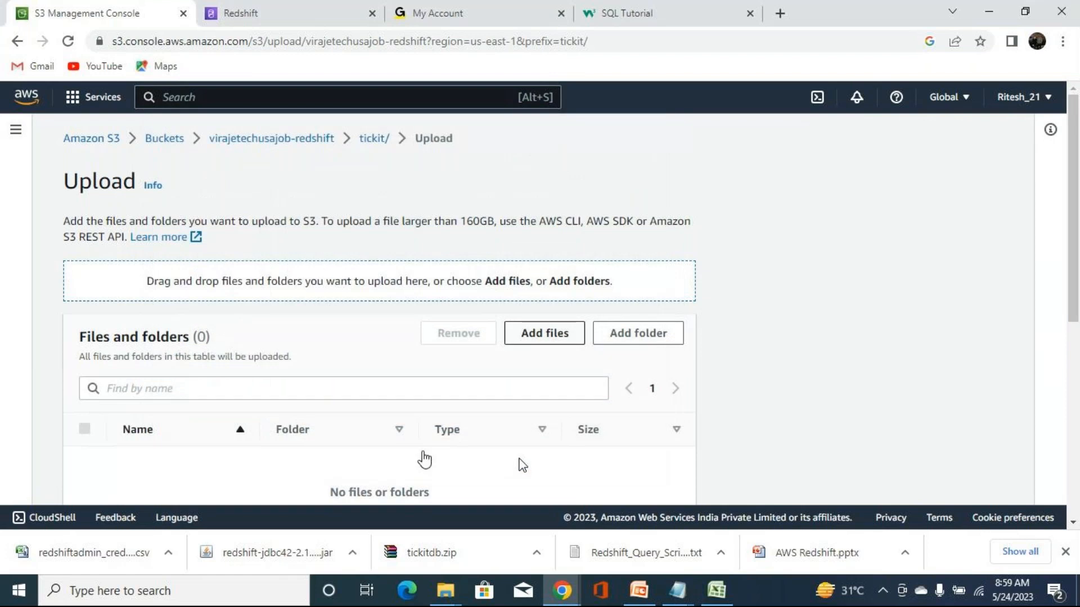
scroll(386, 393, "down", 4)
scroll(361, 375, "down", 3)
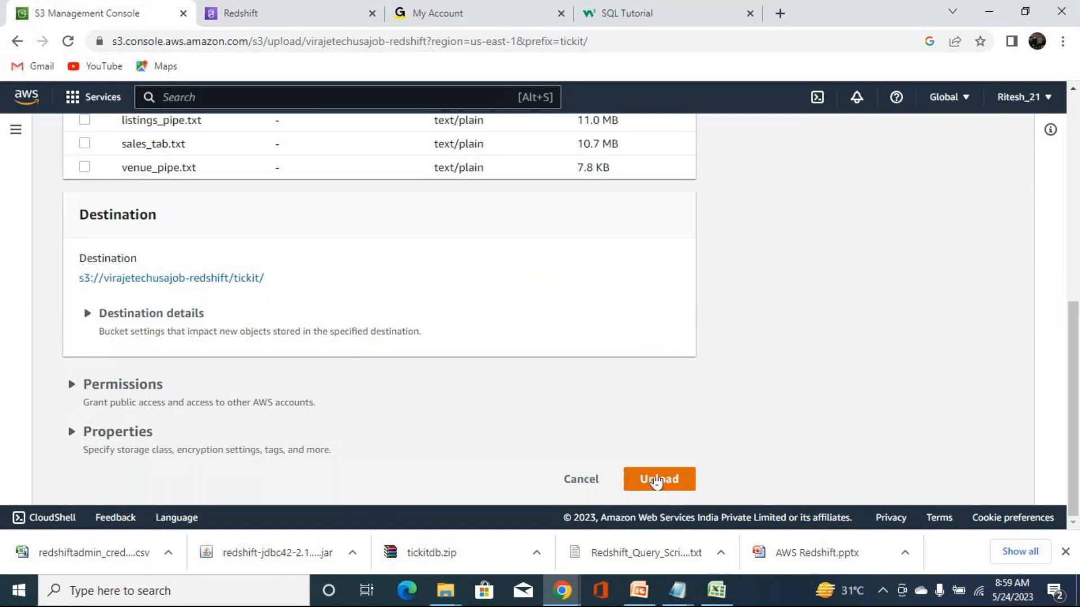
Upload the seven tickit data files to s3://virajetechusajob-redshift/tickit/.
left_click(656, 481)
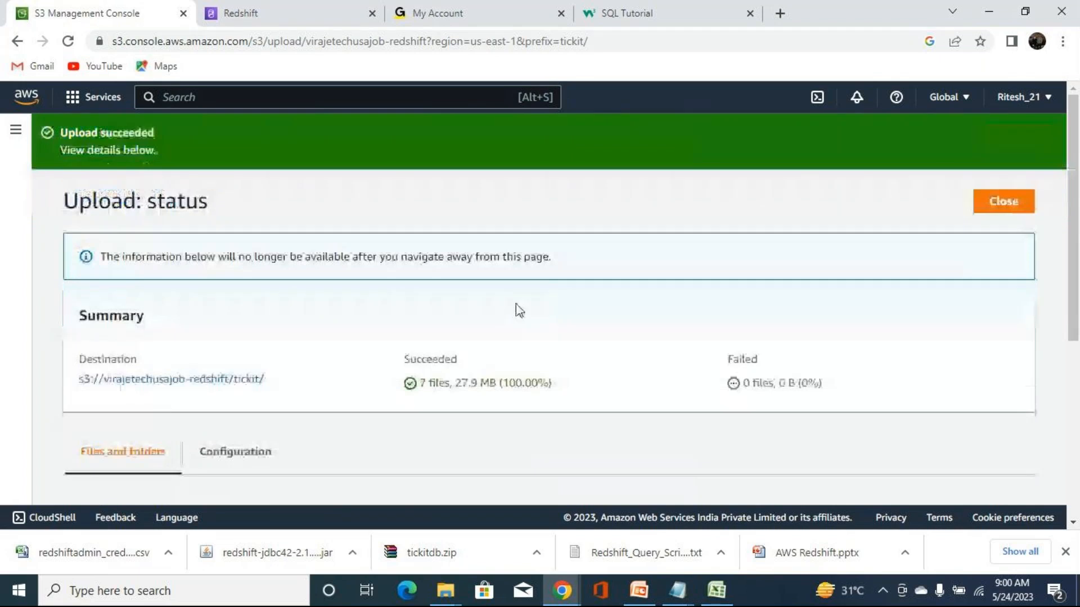
scroll(417, 318, "down", 4)
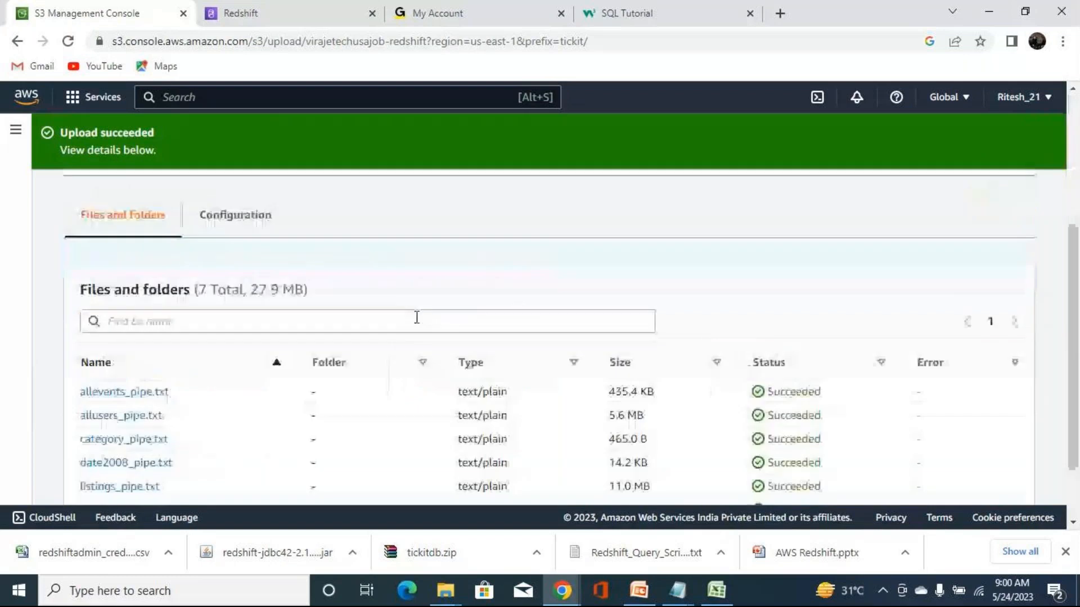
scroll(217, 480, "down", 2)
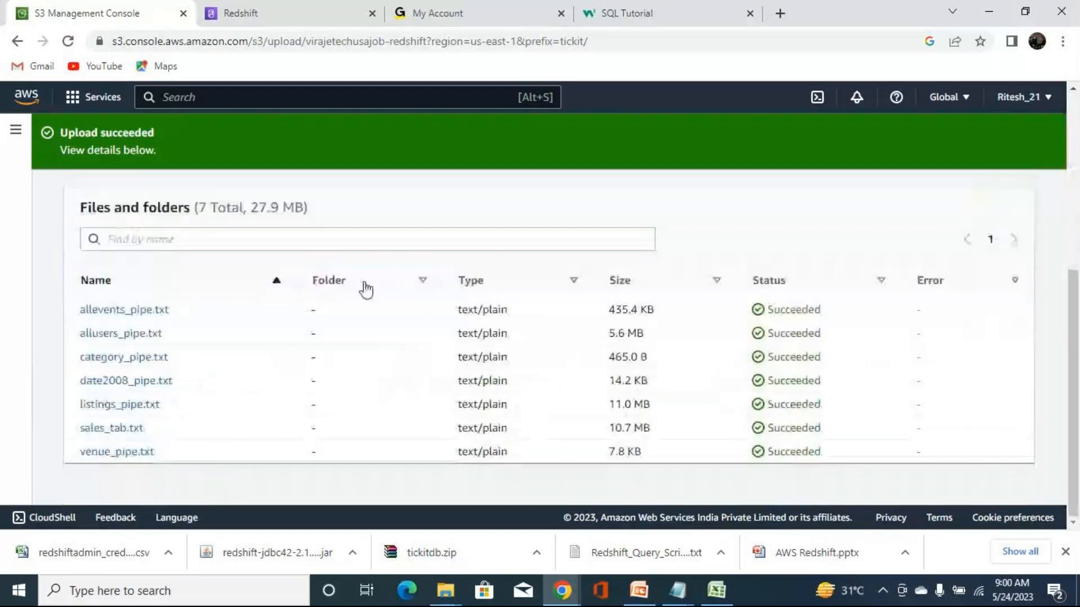
scroll(362, 409, "up", 3)
scroll(361, 408, "down", 1)
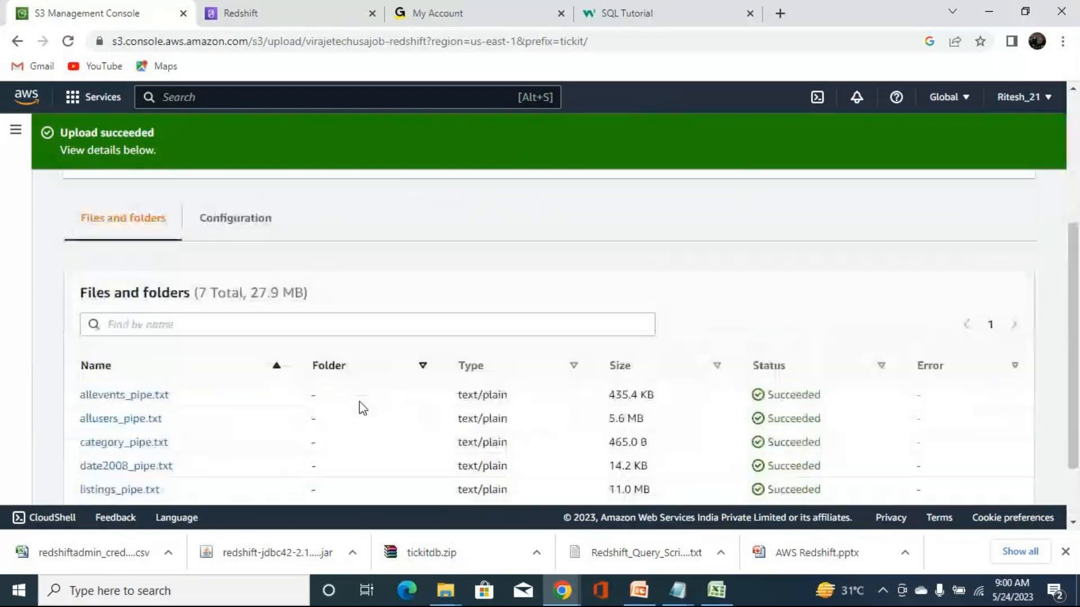
scroll(361, 409, "down", 1)
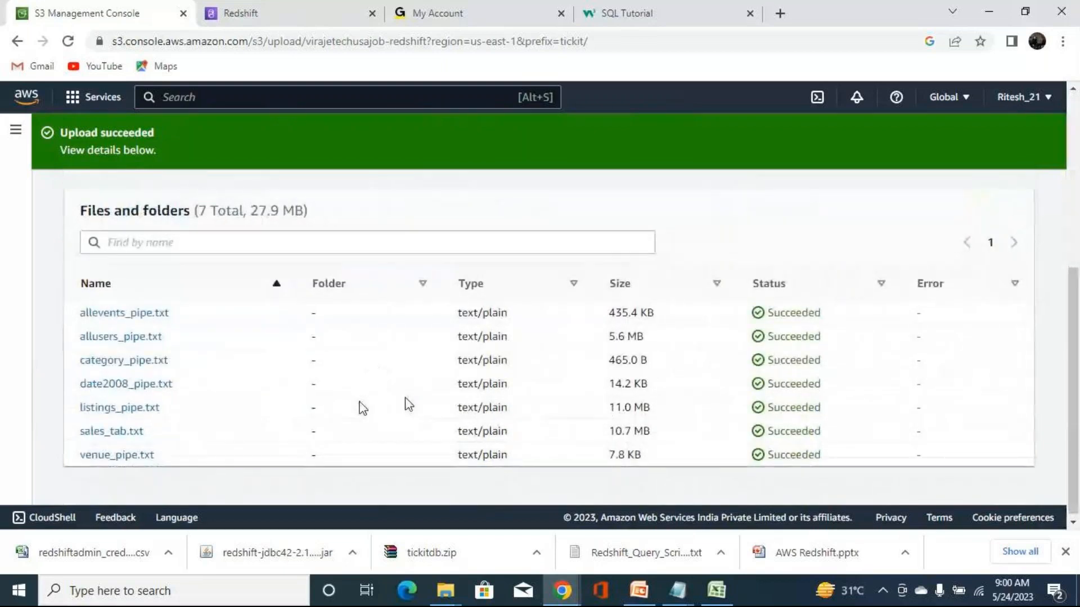
scroll(412, 404, "up", 3)
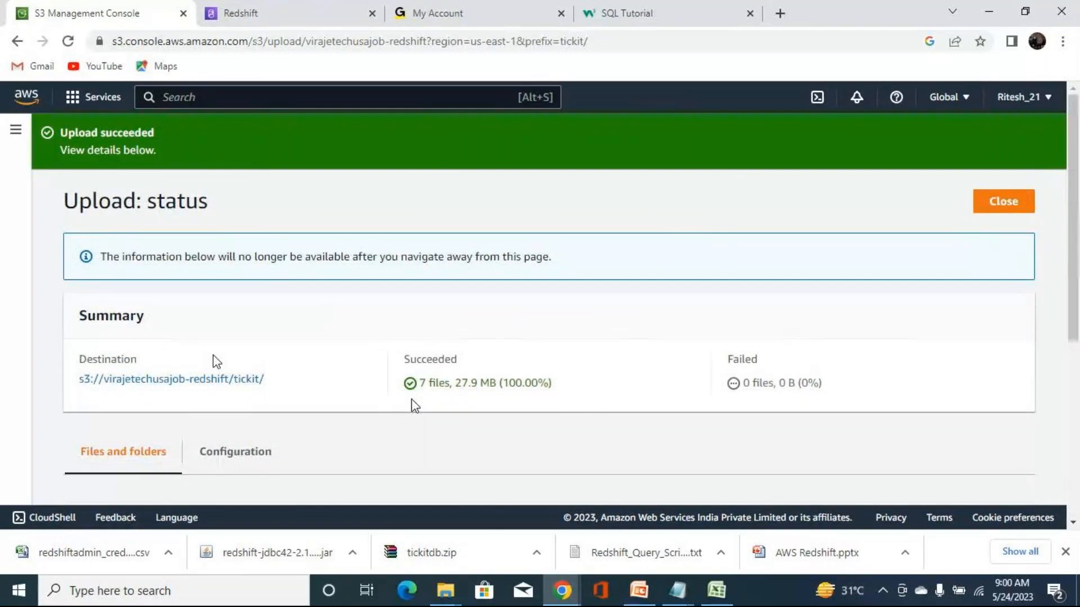
Return to the Buckets list and copy the bucket's region, us-east-1.
left_click(191, 379)
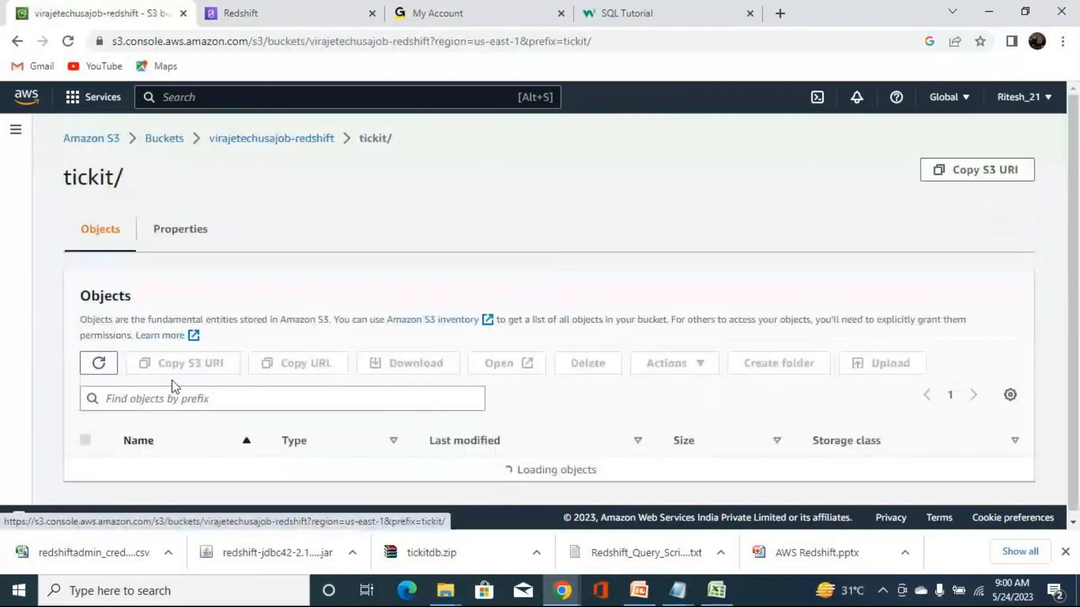
left_click(247, 140)
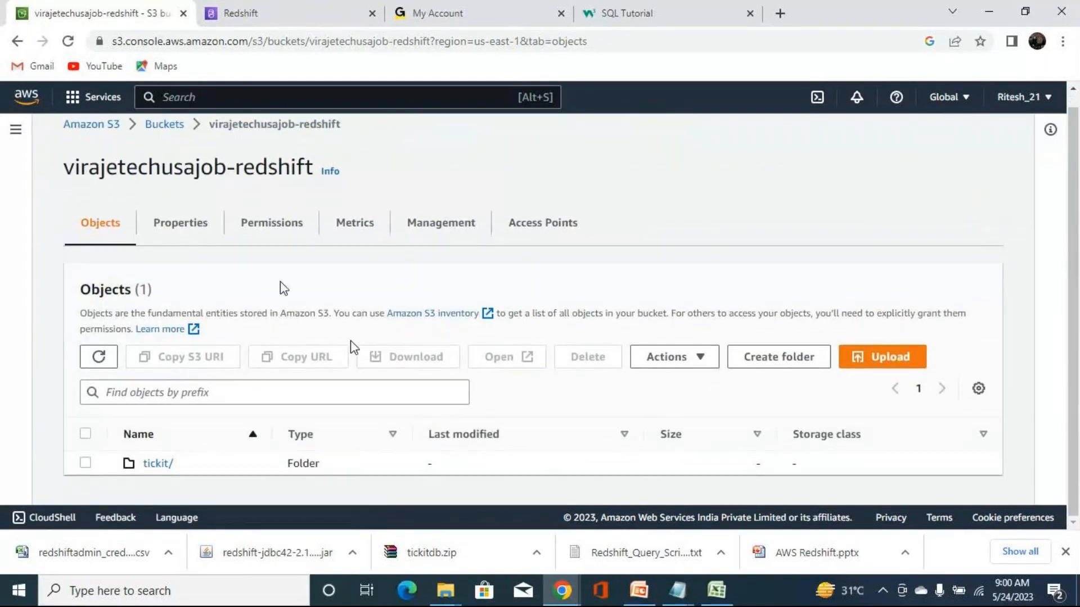
left_click(161, 124)
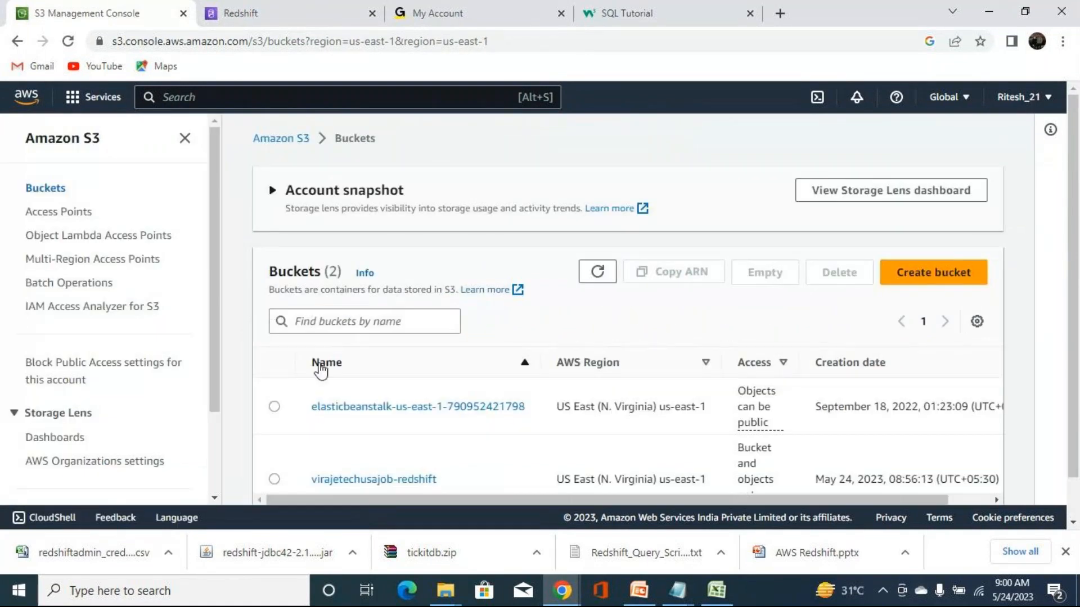
scroll(473, 402, "down", 1)
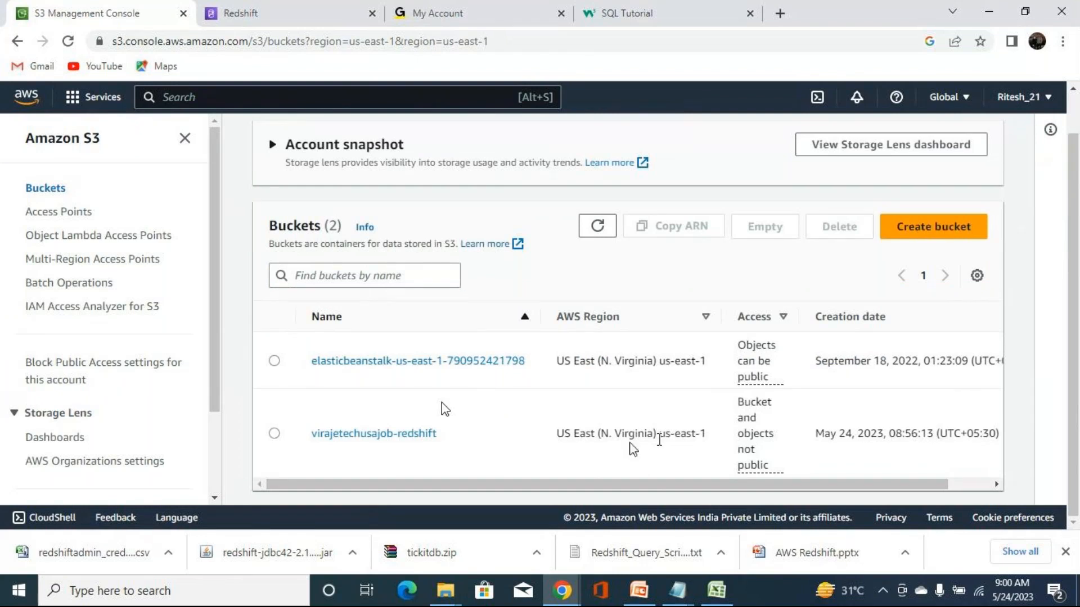
left_click_drag(660, 433, 707, 433)
right_click(674, 436)
left_click(682, 445)
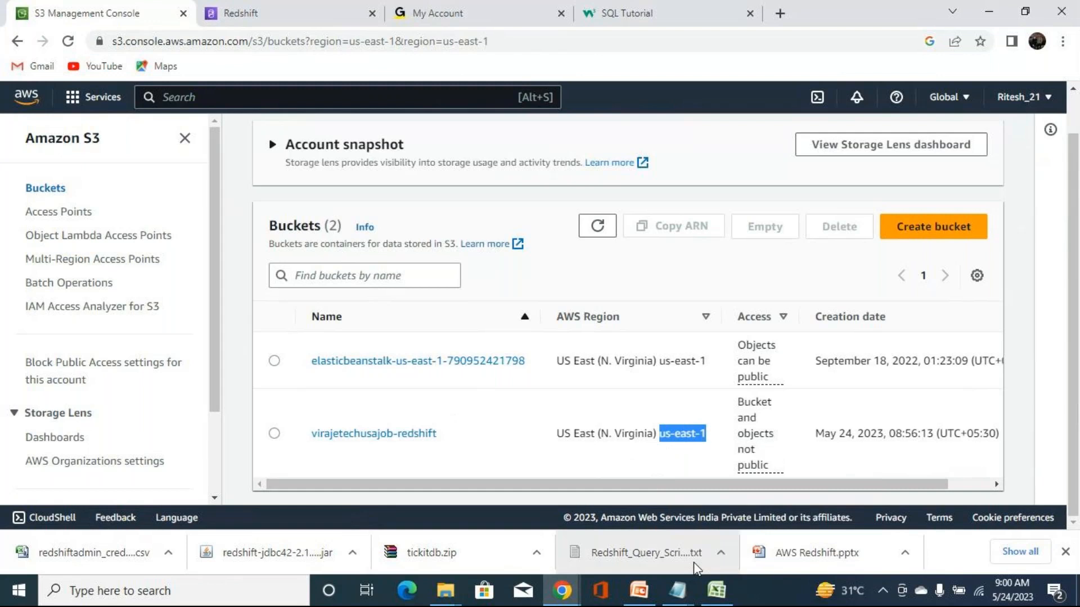
left_click(677, 591)
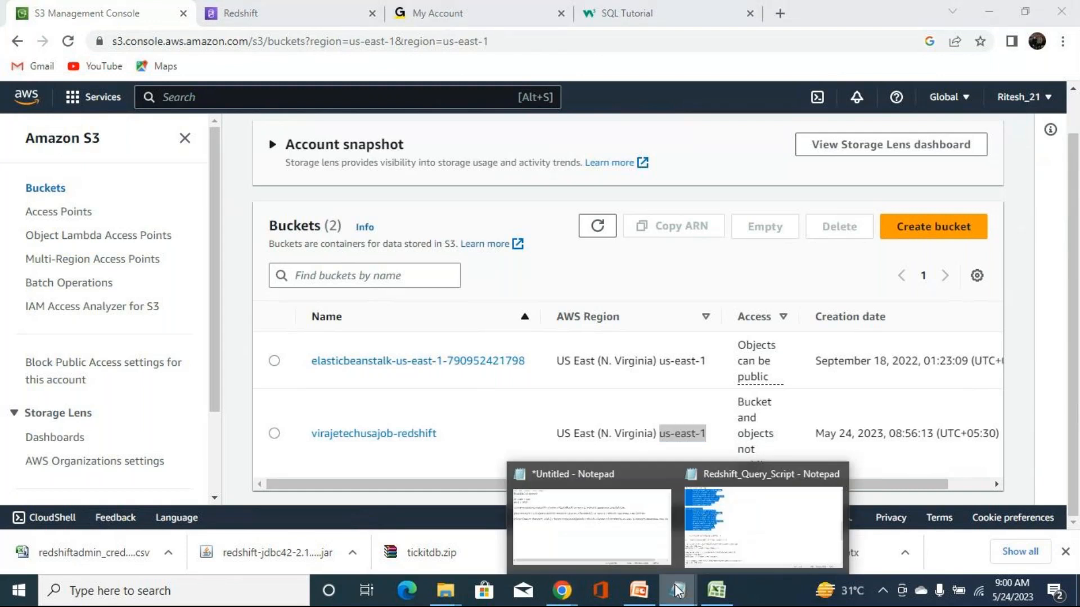
Paste us-east-1 on a new line at the end of the untitled scratch notes.
left_click(733, 548)
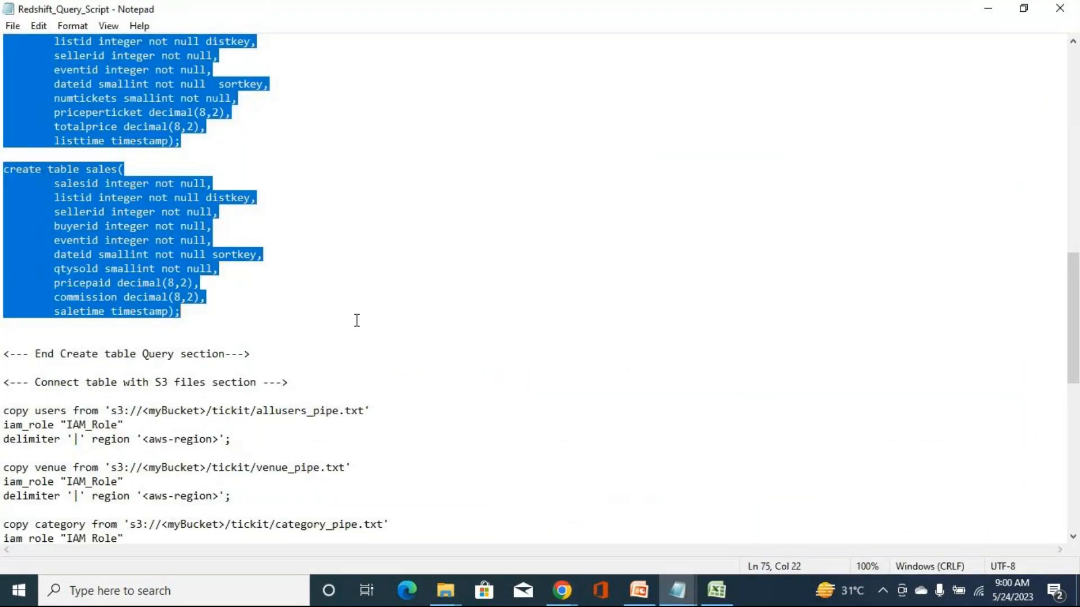
scroll(362, 315, "down", 2)
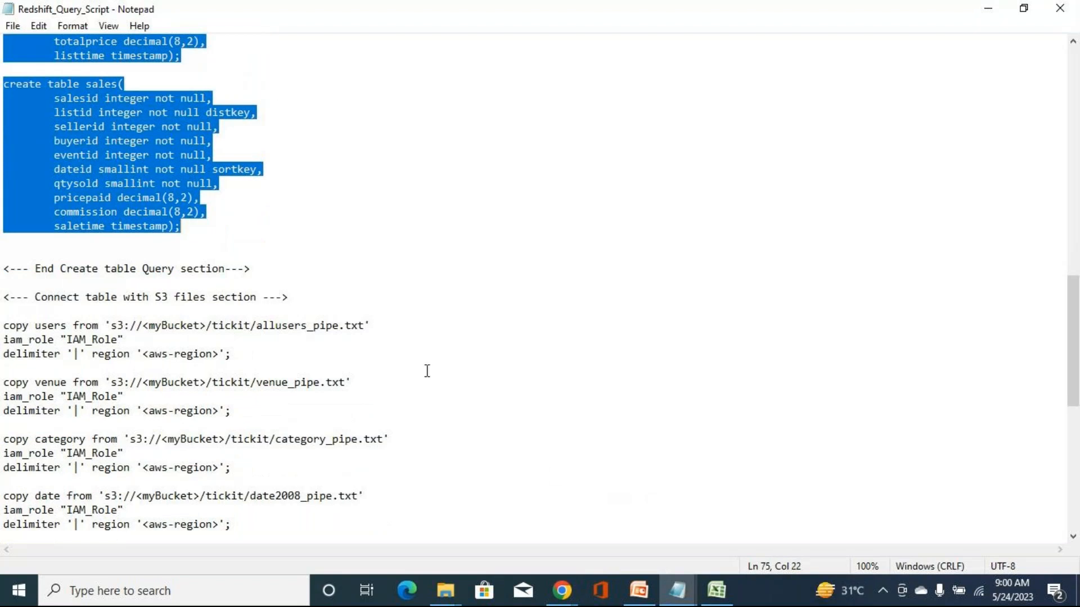
left_click(676, 596)
left_click(594, 544)
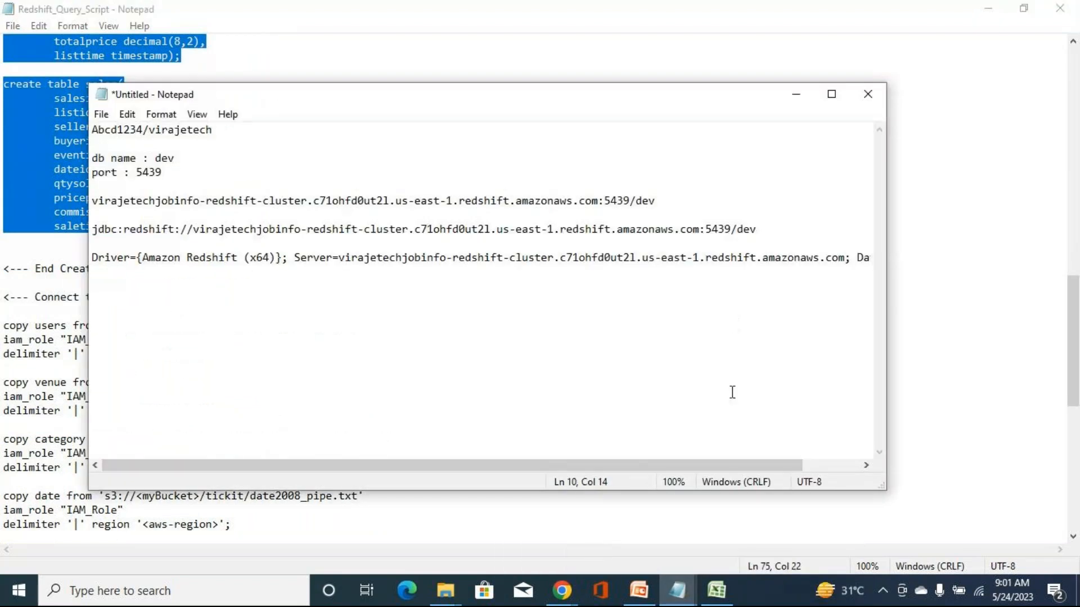
left_click_drag(725, 465, 775, 465)
key("super+Up")
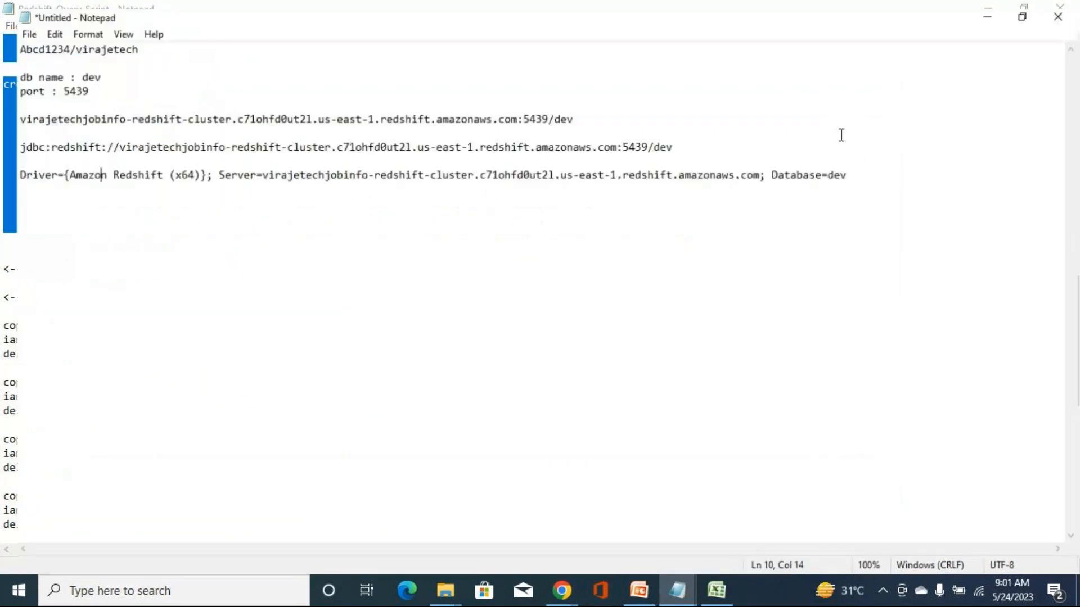
left_click(862, 169)
key("Return")
key("Return")
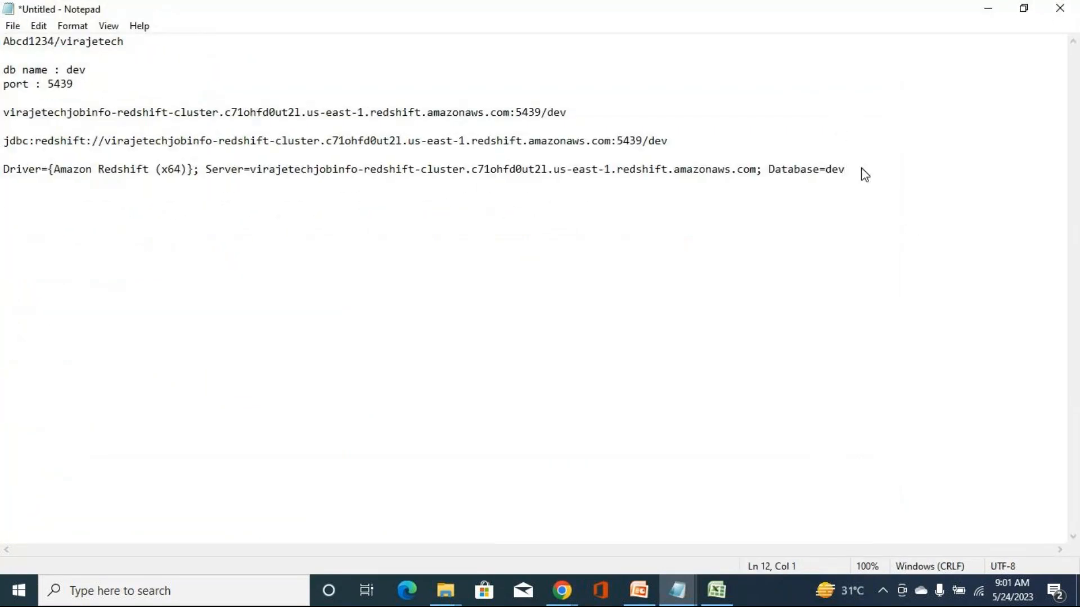
type("us-east-1")
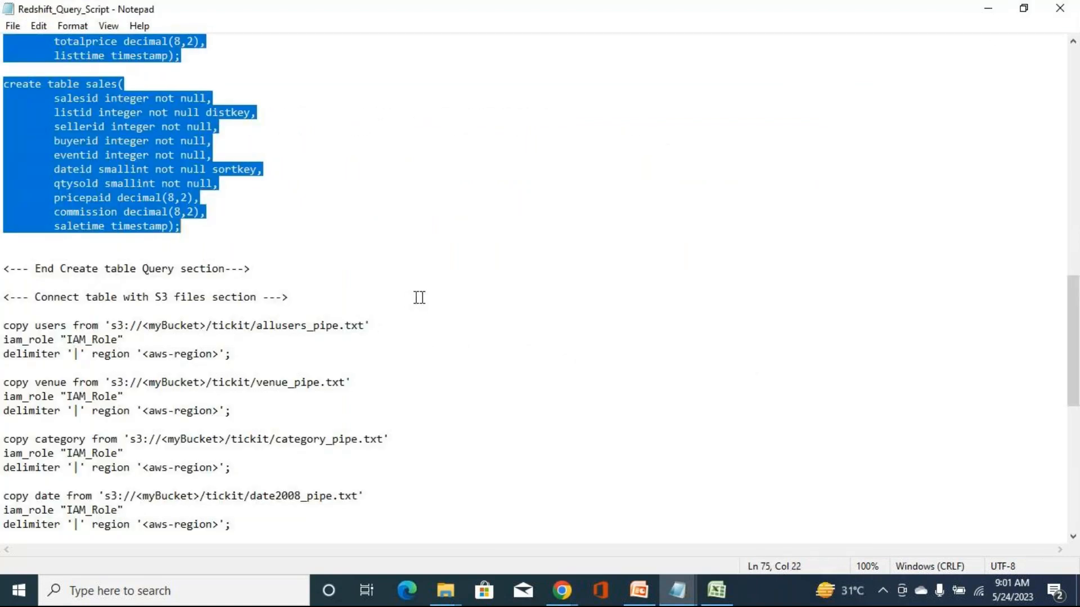
Paste us-east-1 under the Connect table with S3 files header and select the allusers path.
scroll(327, 288, "down", 1)
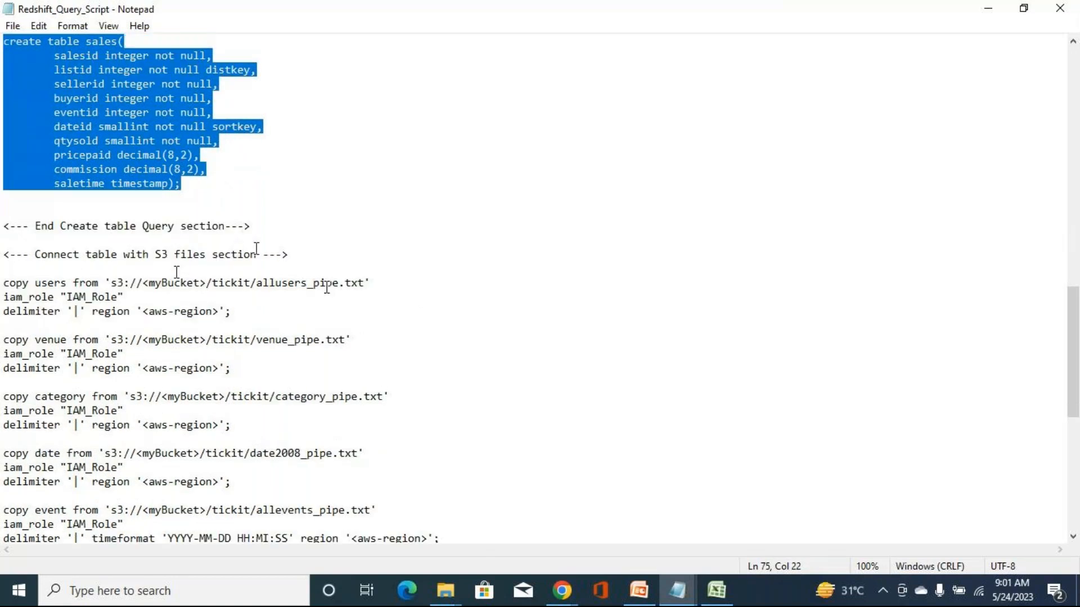
left_click(302, 258)
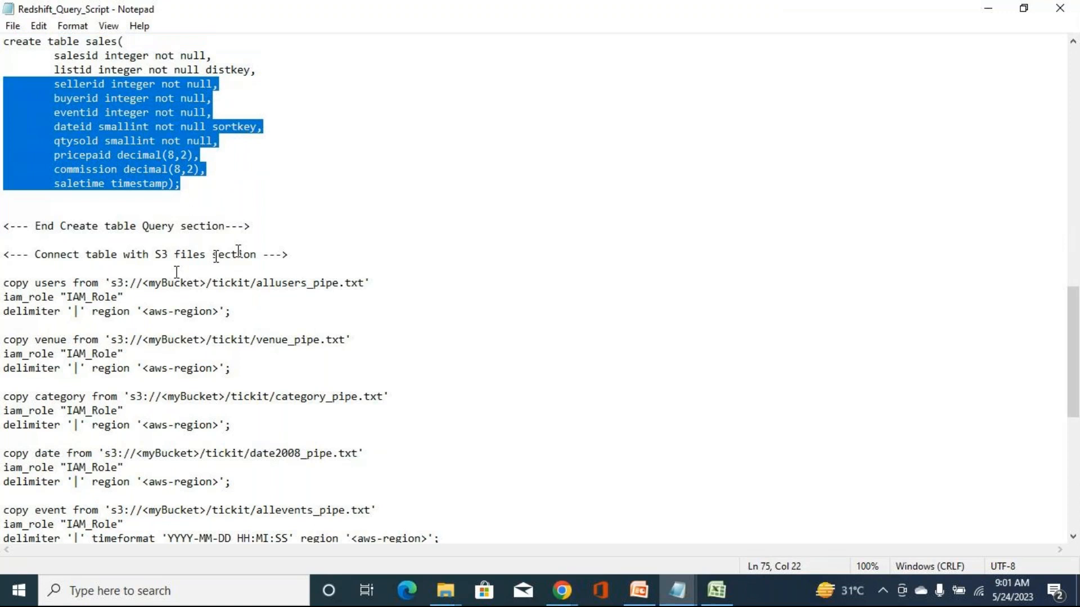
key("Return")
key("Return")
key("Up")
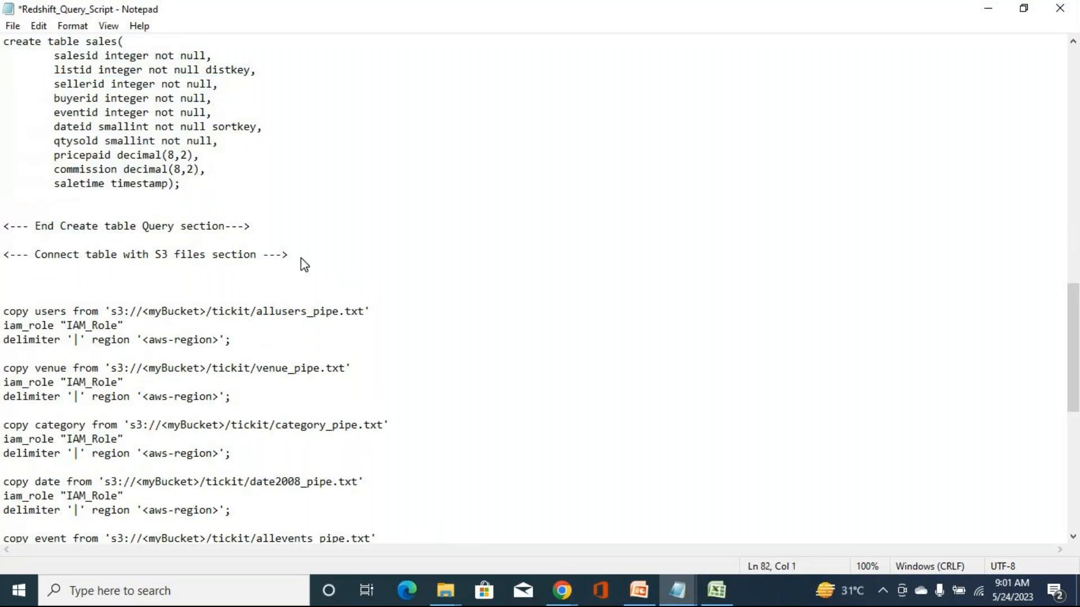
type("us-east-1")
left_click(105, 312)
key("shift+End")
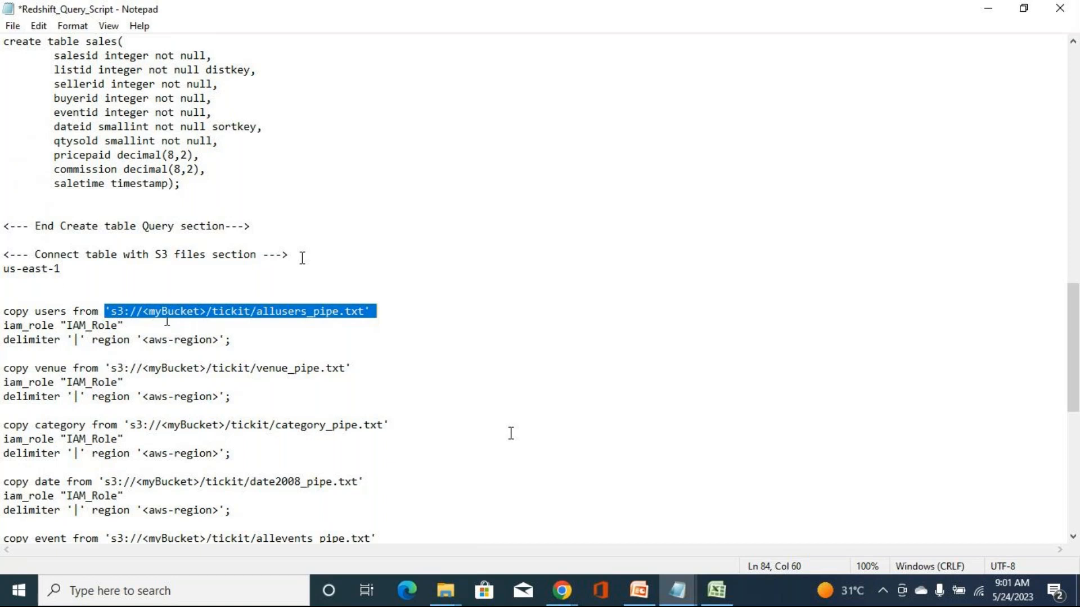
Copy virajetechusajob-redshift from the S3 buckets list and return to Redshift_Query_Script.
mouse_move(555, 574)
left_click(393, 517)
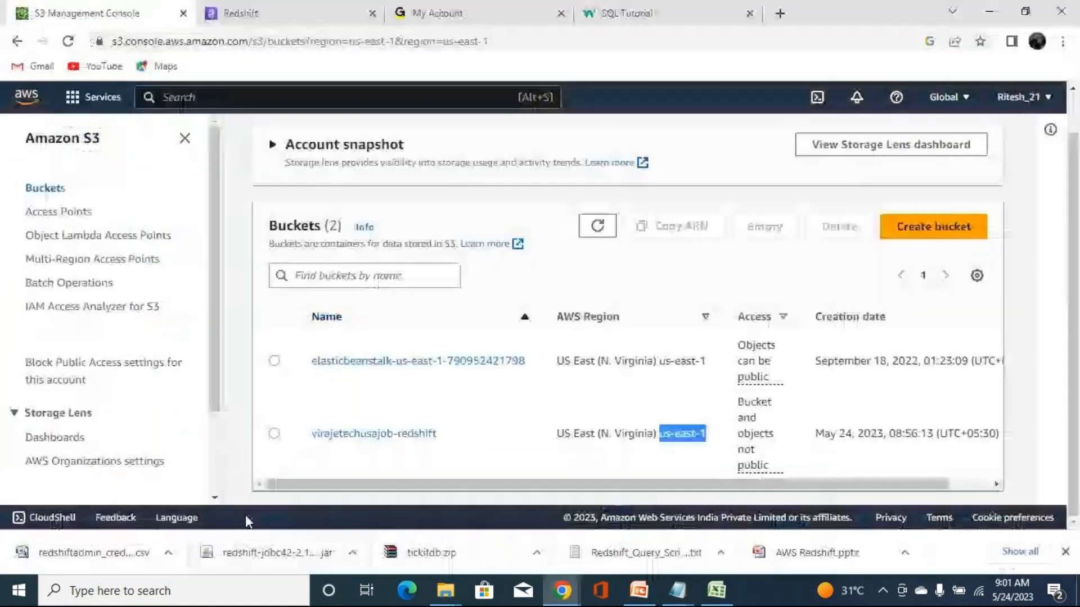
left_click_drag(449, 438, 312, 444)
key("ctrl+c")
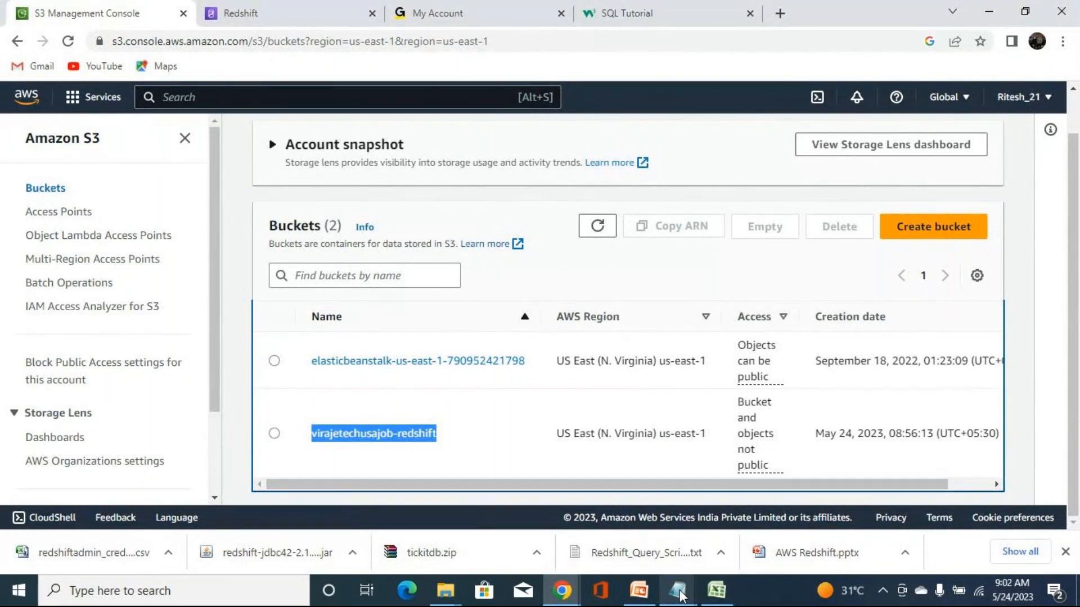
mouse_move(683, 592)
left_click(764, 509)
left_click(550, 271)
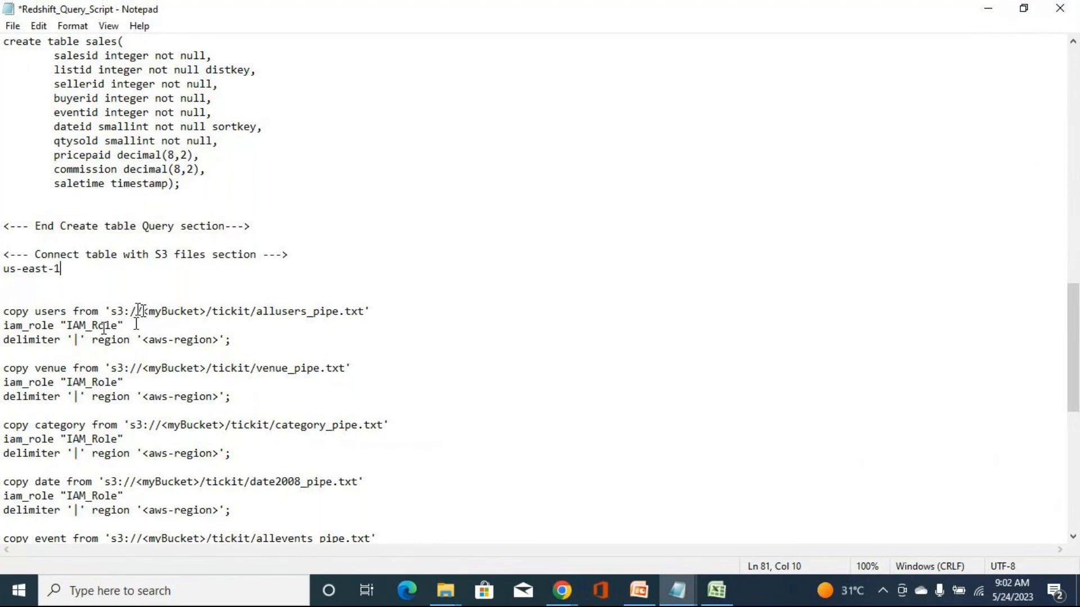
Paste virajetechusajob-redshift over <myBucket> in the allusers copy path.
left_click_drag(141, 311, 207, 312)
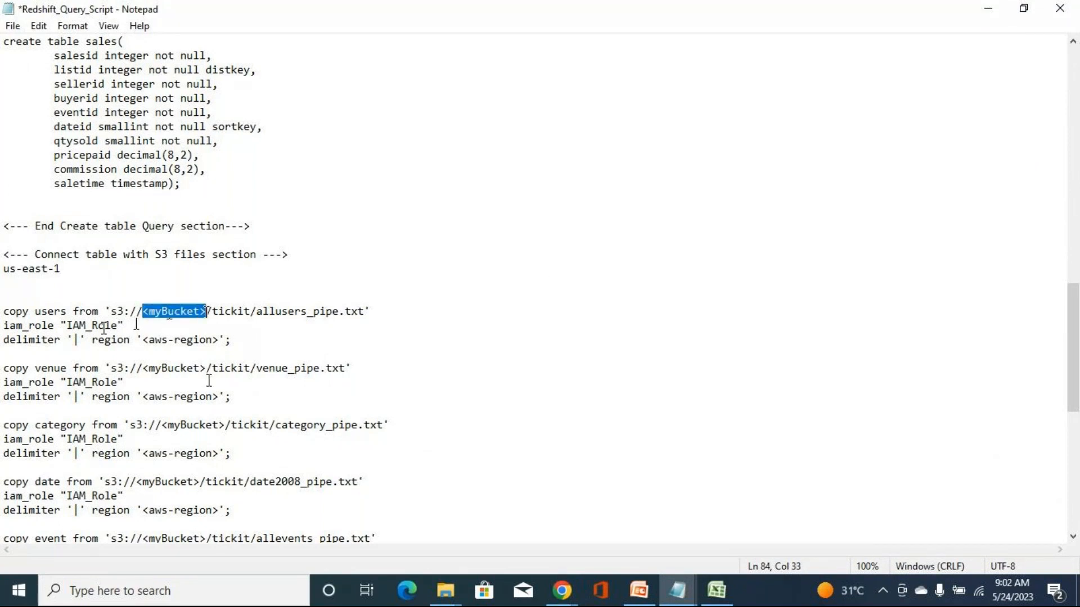
key("ctrl+v")
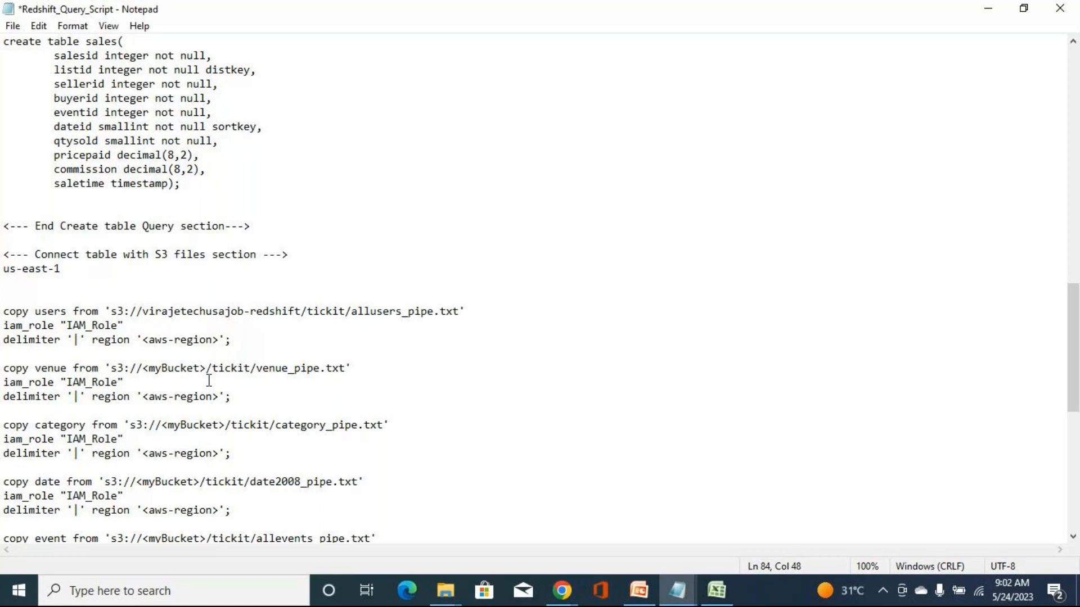
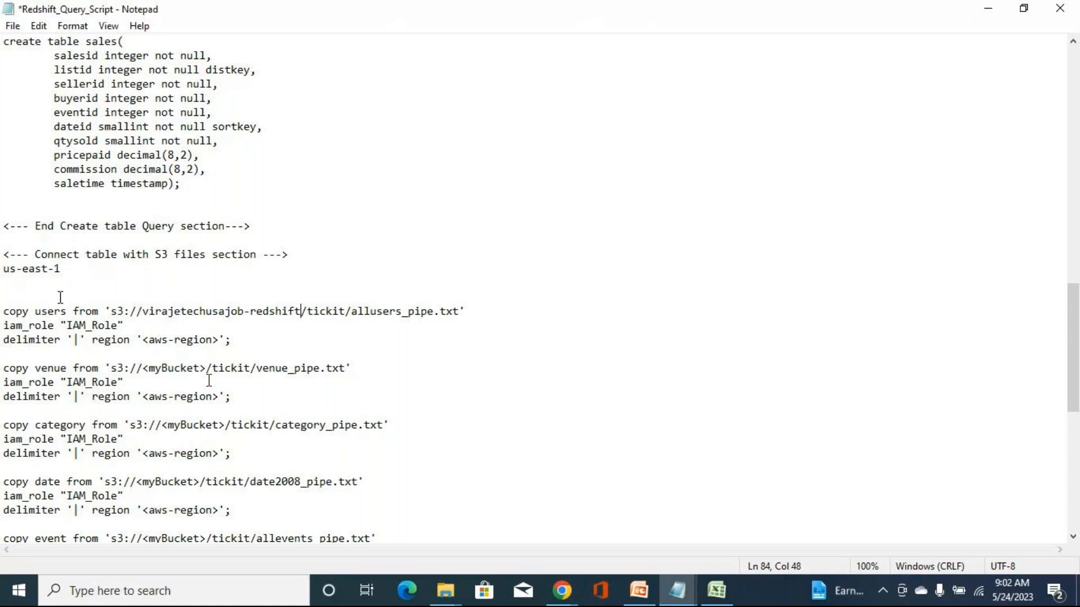
Replace the <aws-region> placeholder in the copy users command with us-east-1.
left_click_drag(86, 272, 3, 269)
key("ctrl+c")
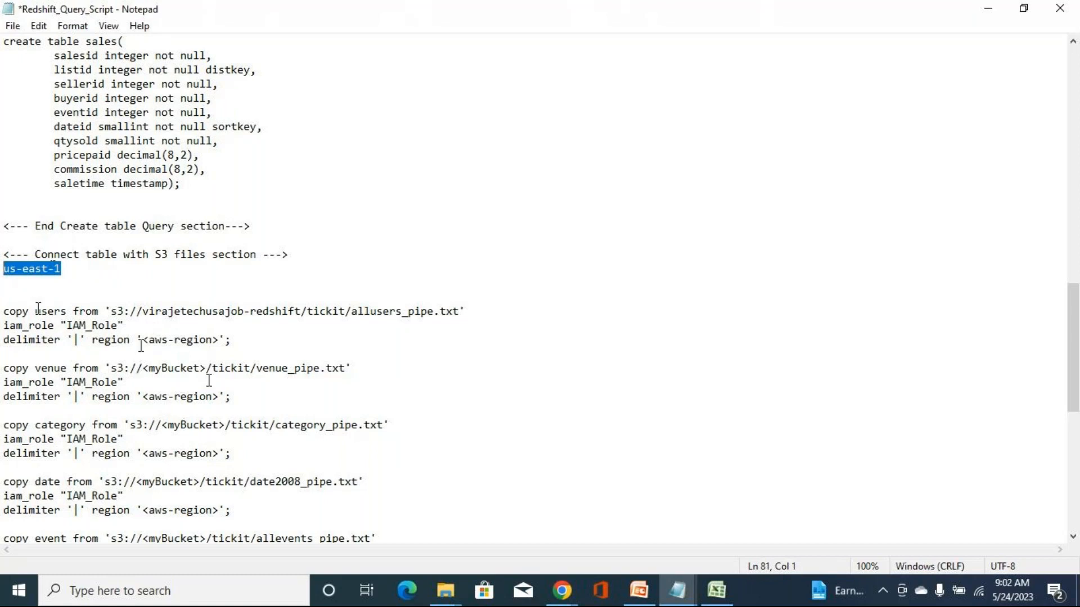
left_click_drag(144, 339, 219, 340)
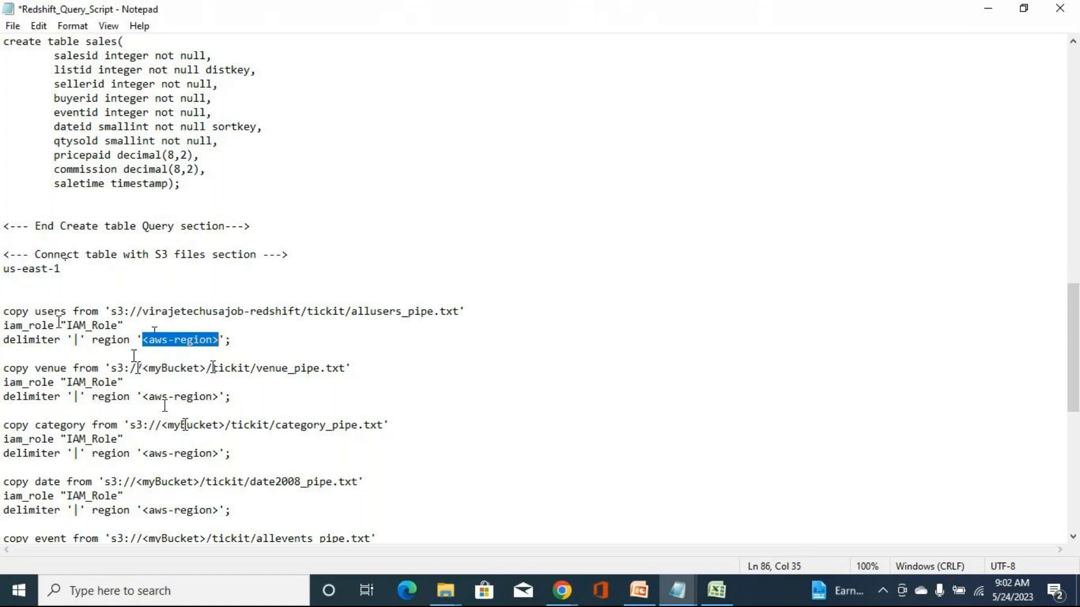
key("ctrl+v")
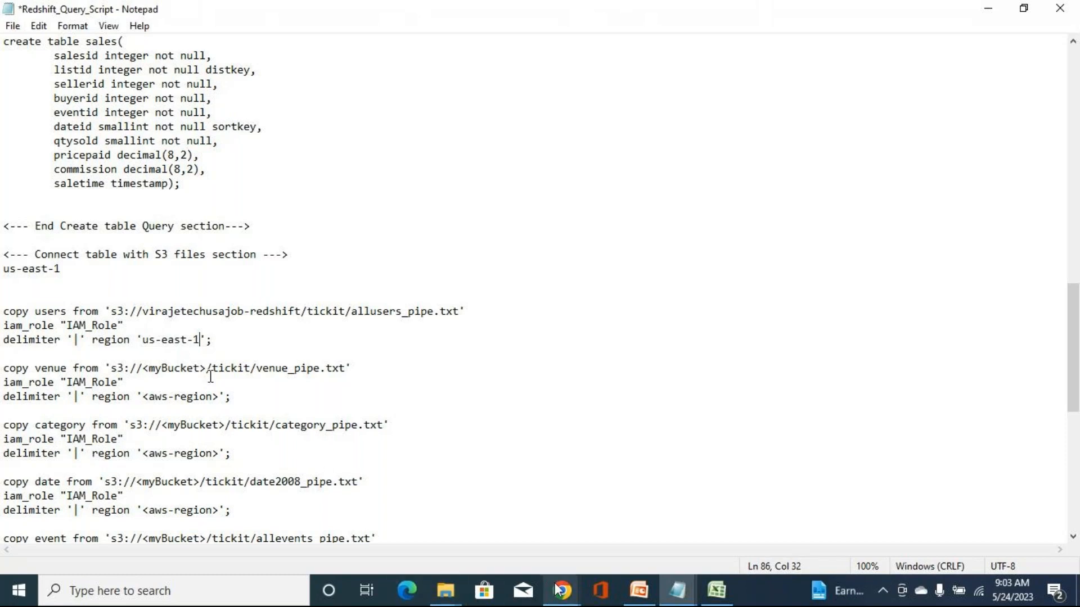
Search the console for 'iam' and go to the IAM Roles list.
mouse_move(557, 588)
left_click(447, 565)
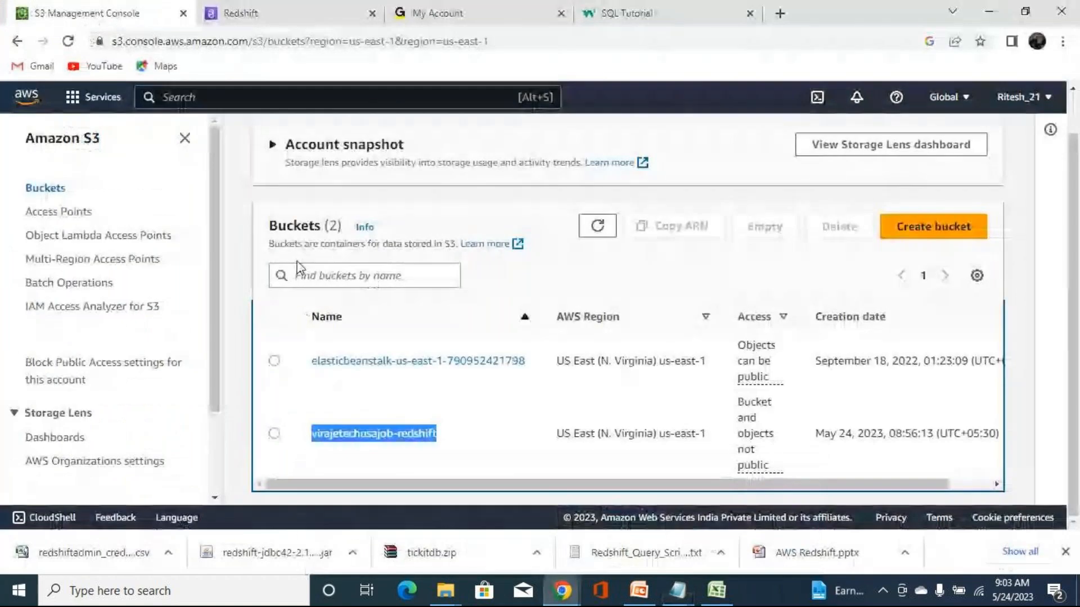
left_click(215, 102)
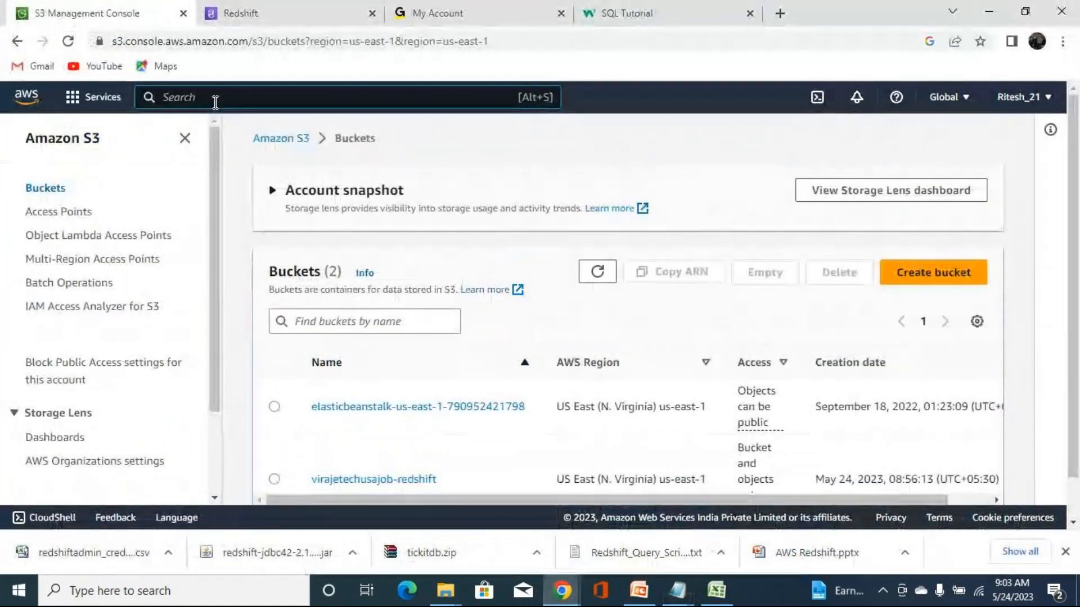
type("iam")
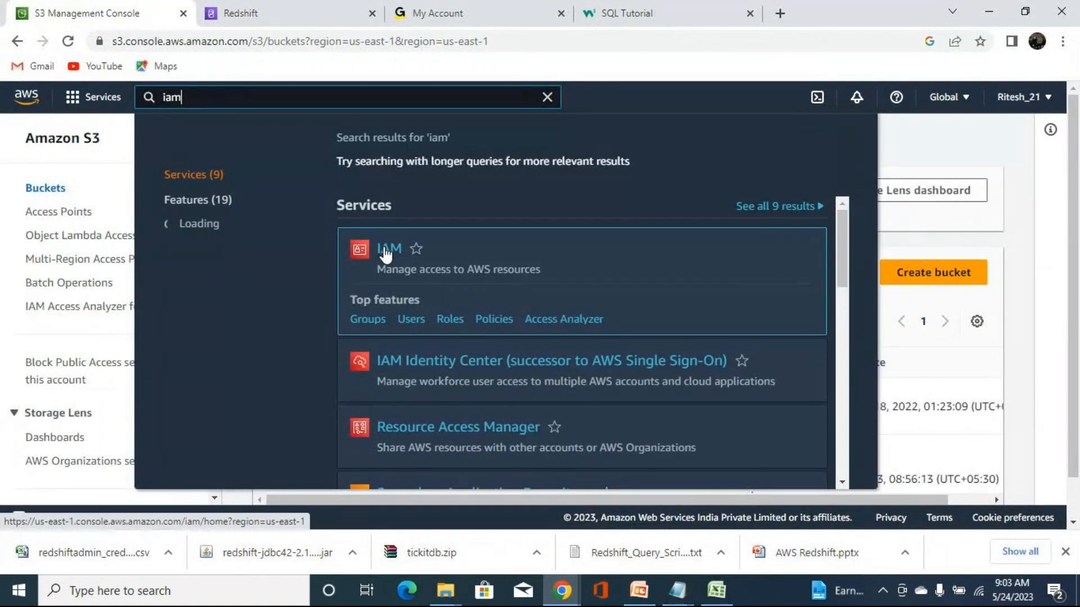
left_click(384, 249)
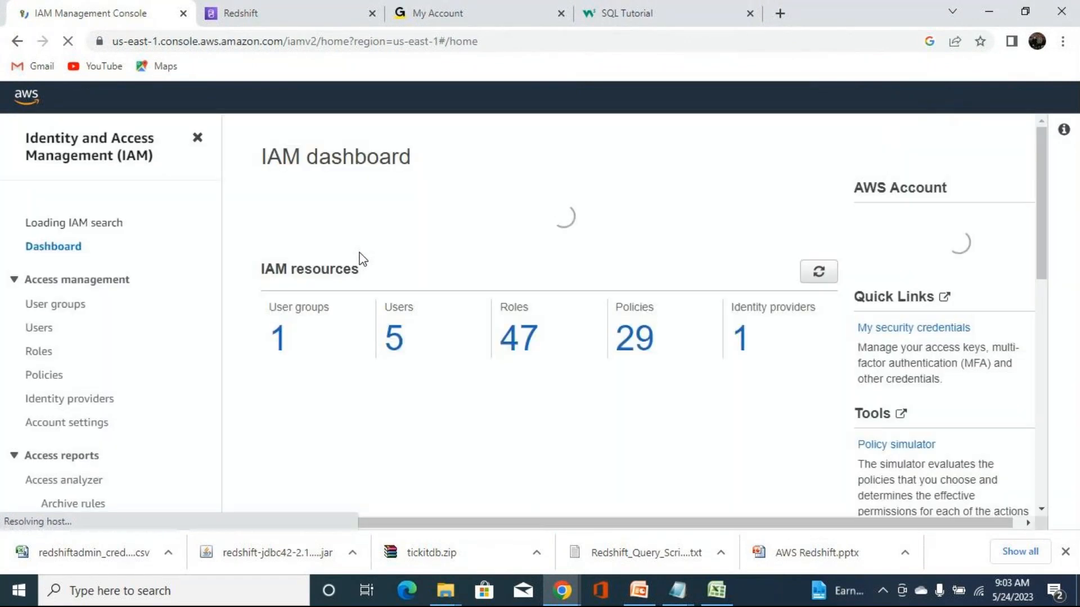
left_click(40, 353)
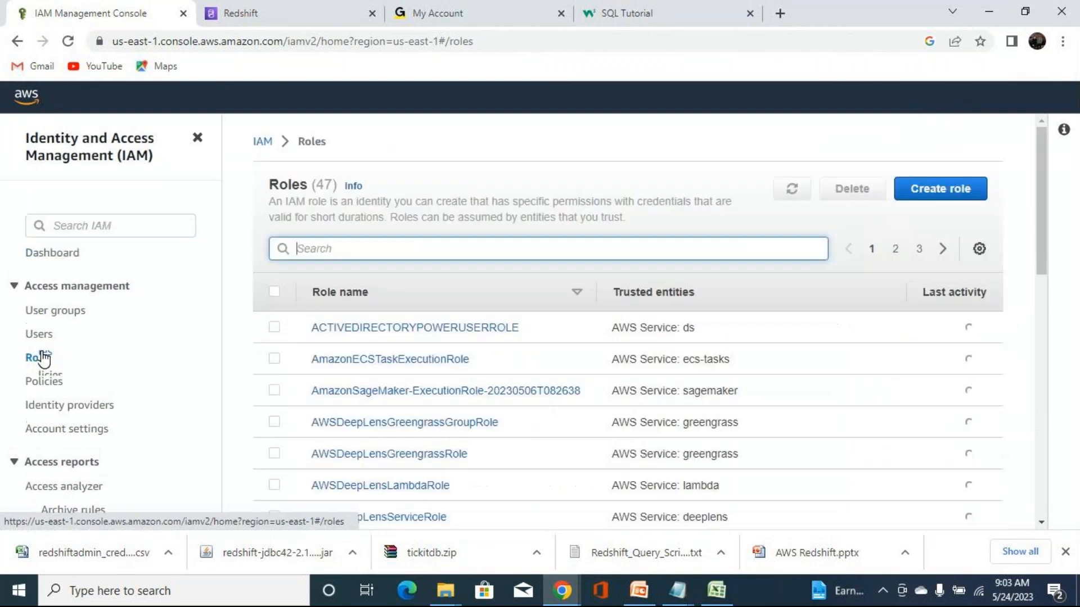
Filter the roles by 'red' and open virajetech-usajobdata-redshift.
scroll(428, 281, "down", 5)
scroll(523, 428, "down", 5)
scroll(520, 424, "up", 10)
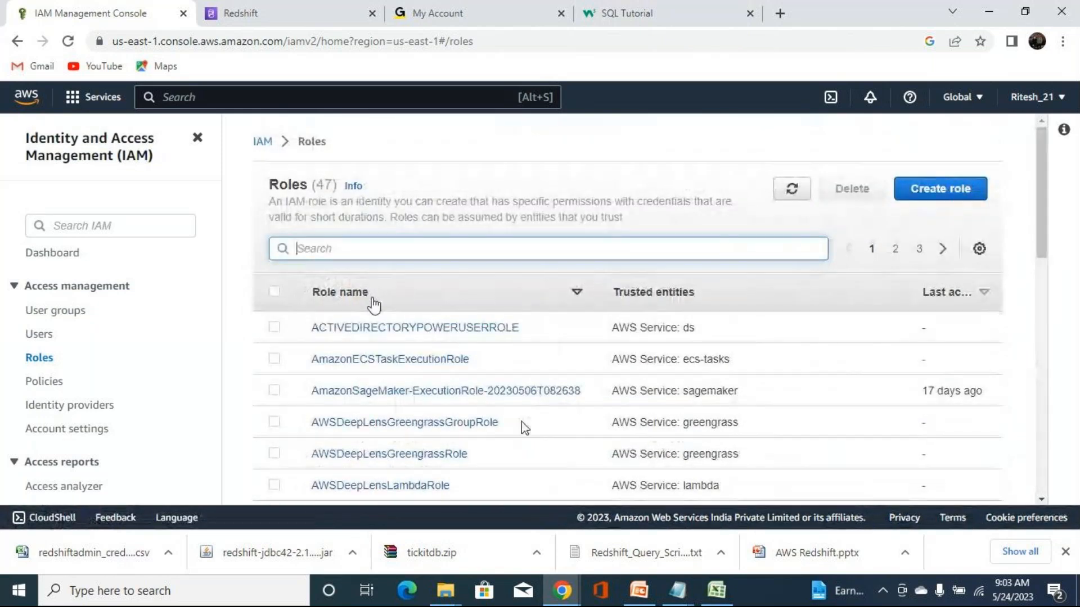
type("vi")
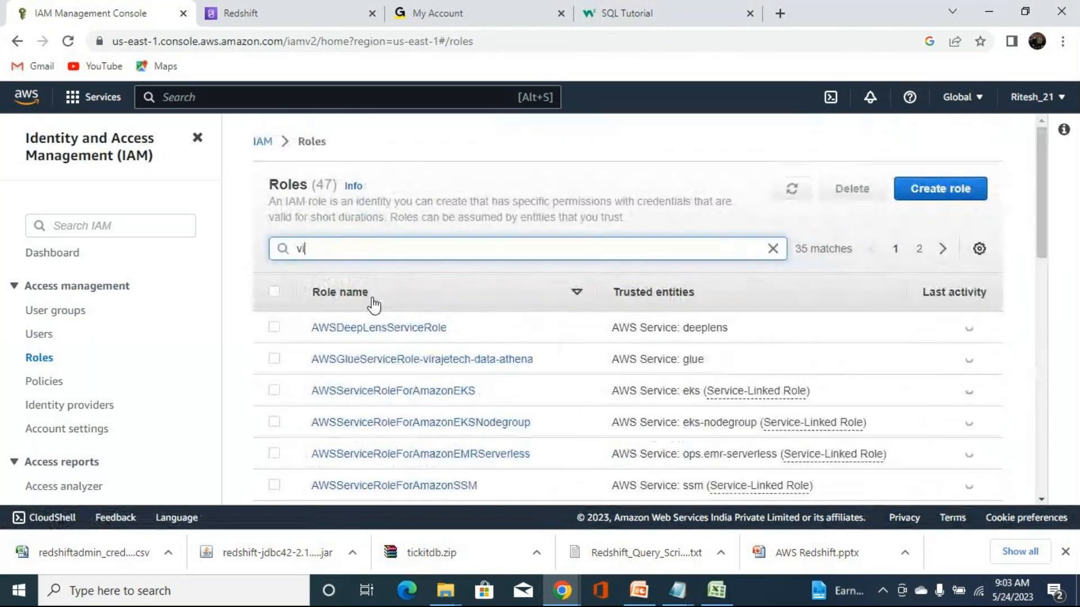
type("rajet")
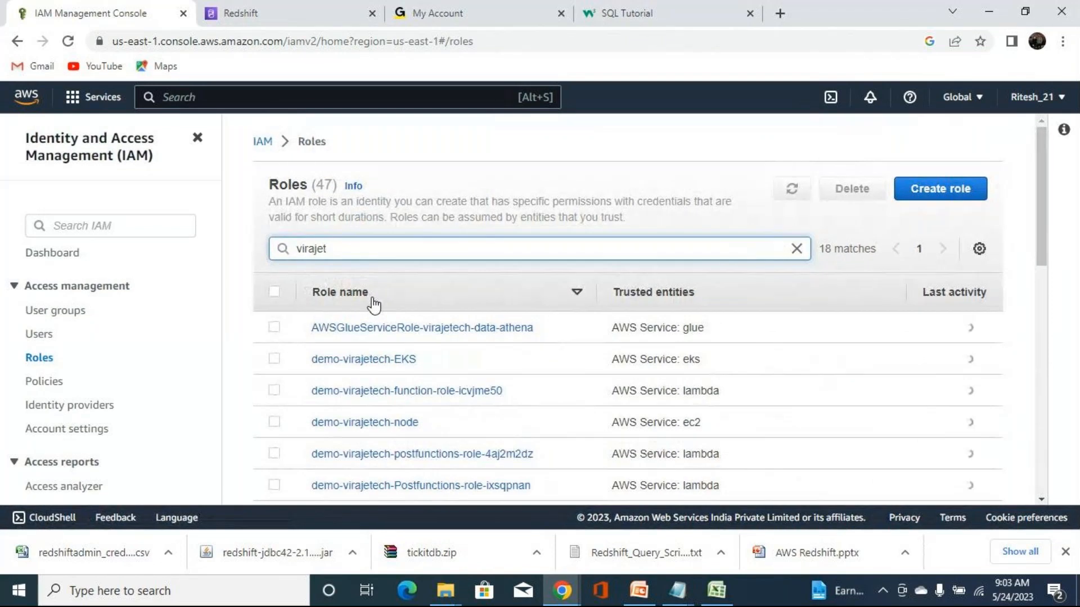
type("ech")
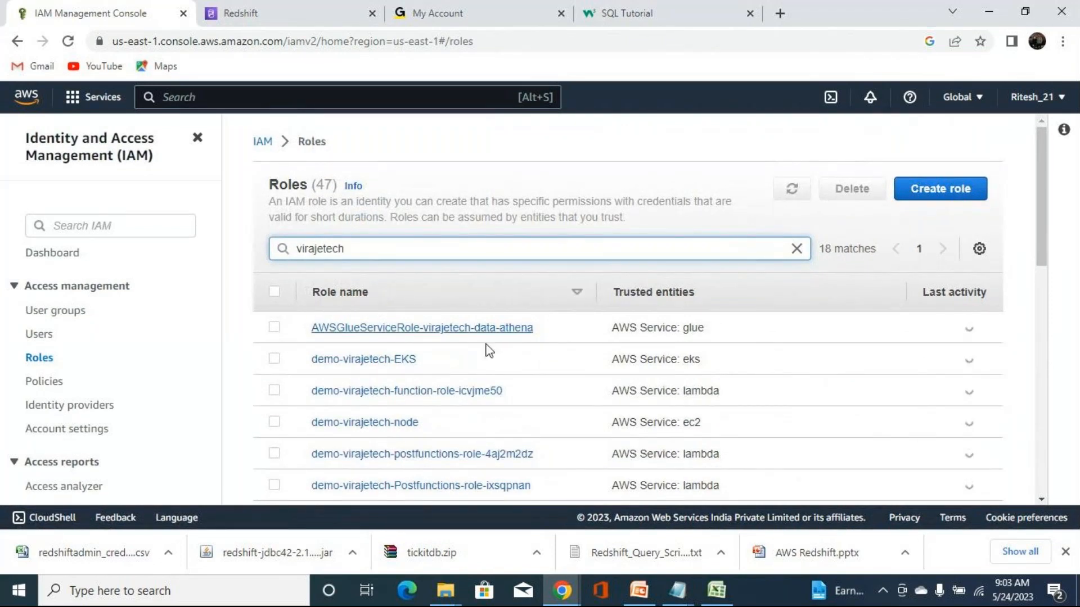
scroll(484, 376, "down", 1)
scroll(480, 372, "down", 10)
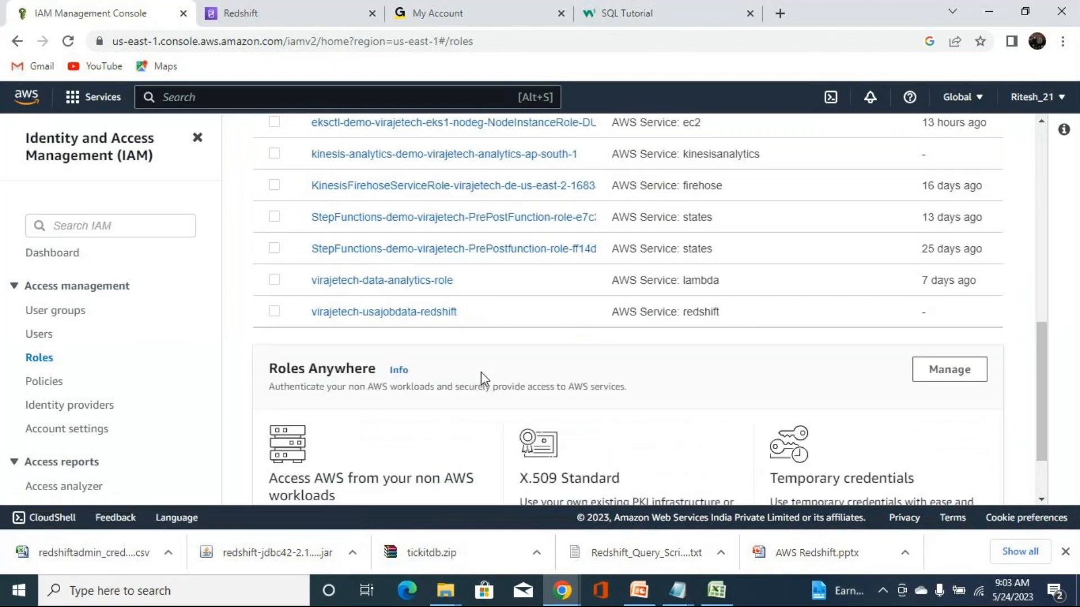
scroll(480, 372, "up", 10)
scroll(481, 372, "up", 2)
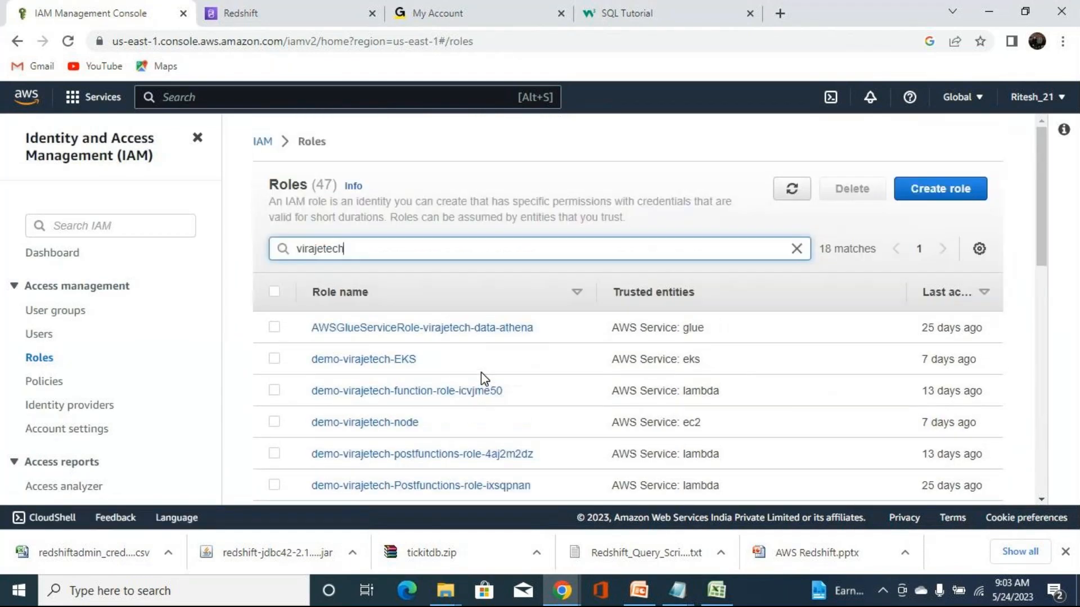
type("red")
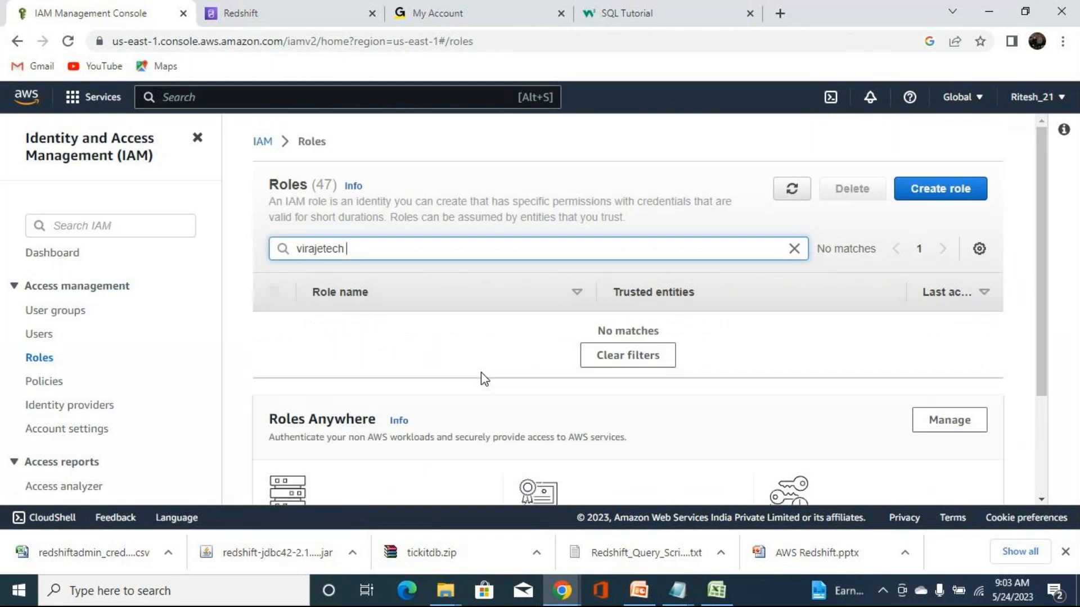
key("BackSpace")
key("BackSpace")
key("BackSpace")
key("BackSpace")
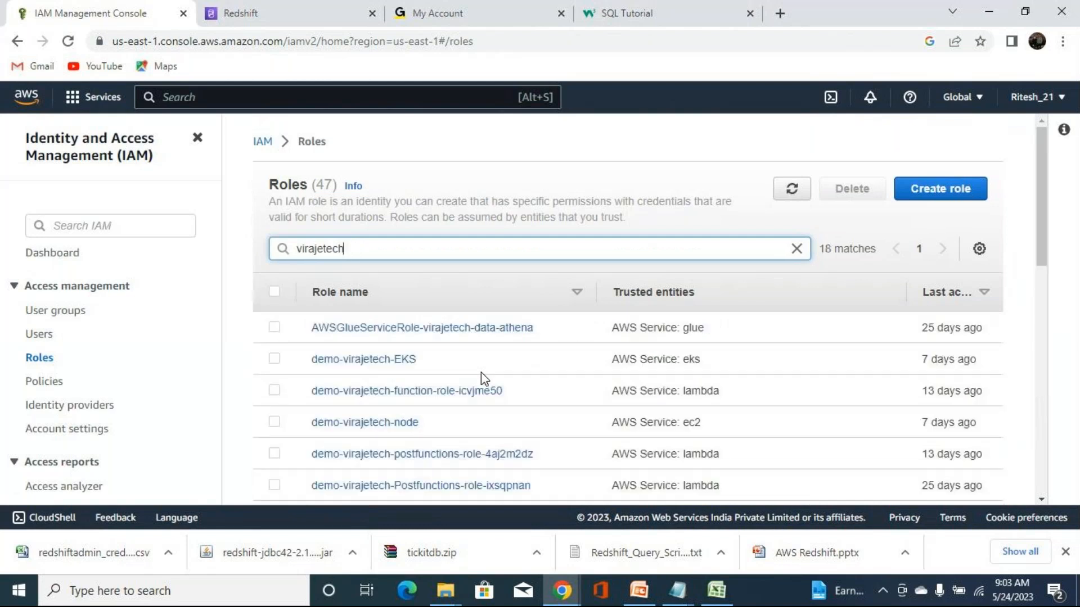
key("ctrl+a")
key("BackSpace")
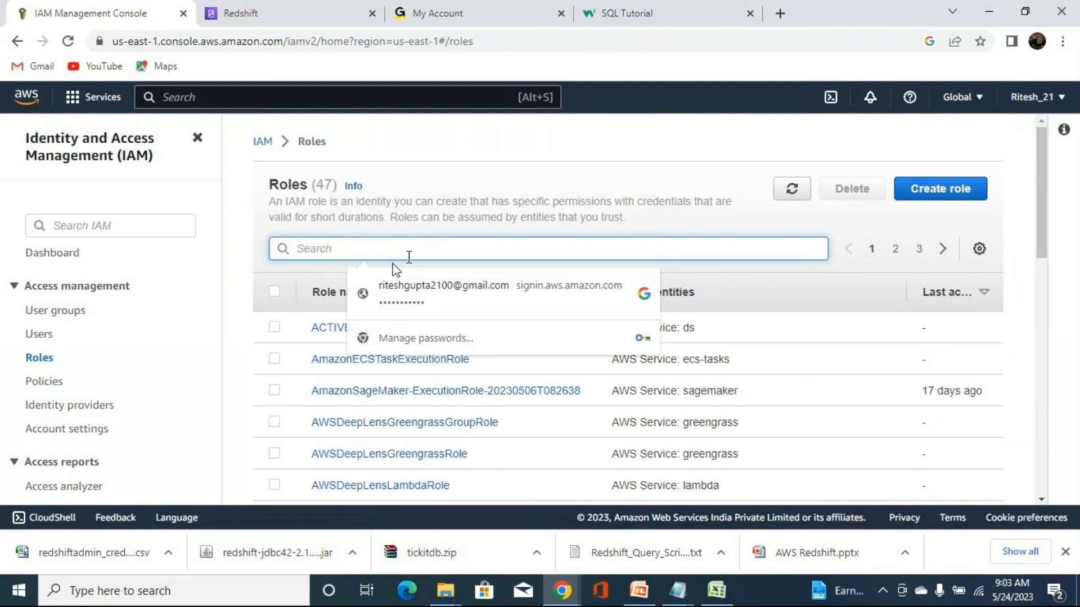
type("red")
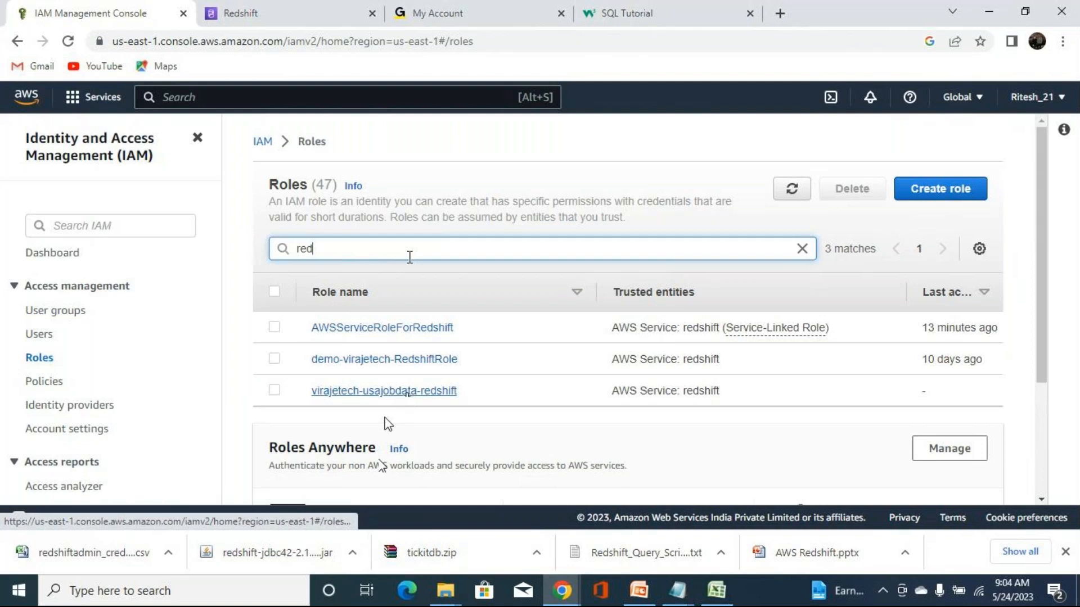
left_click(404, 391)
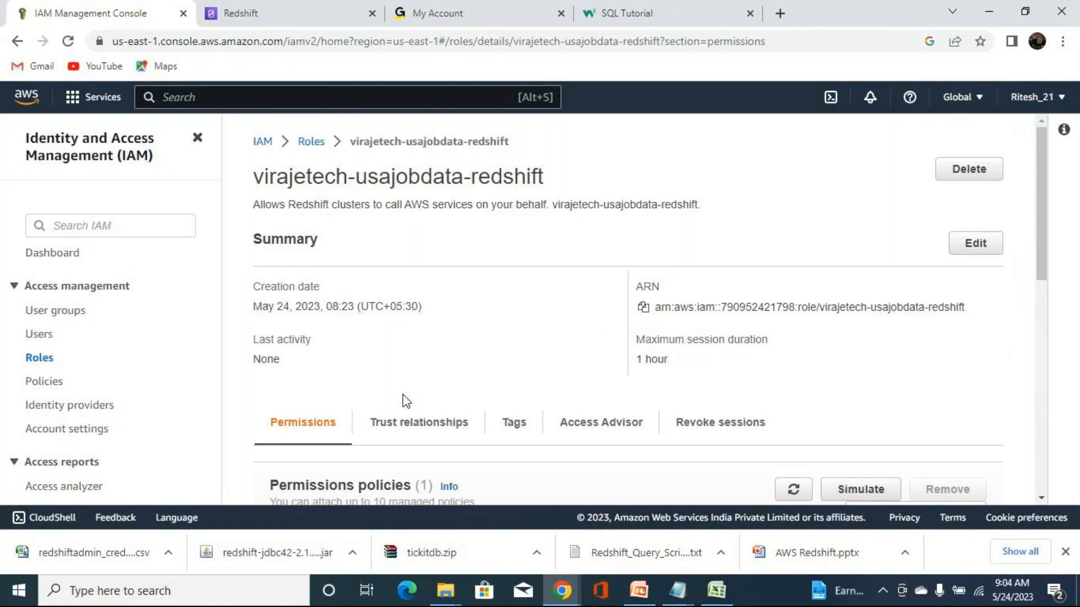
Copy the virajetech-usajobdata-redshift role ARN and switch back to Redshift_Query_Script in Notepad.
left_click(643, 309)
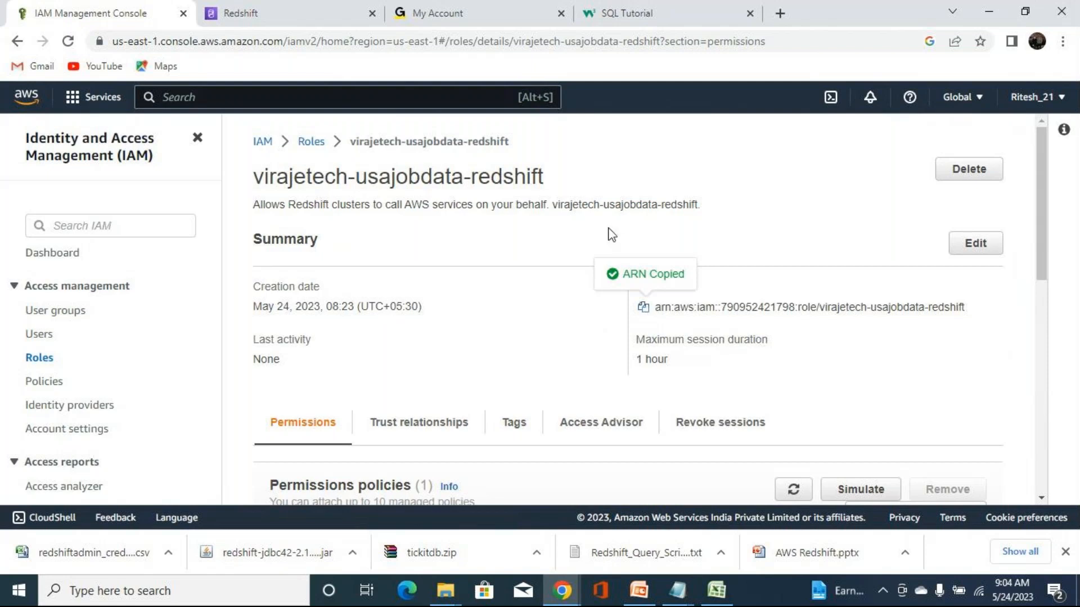
left_click(677, 591)
left_click(730, 534)
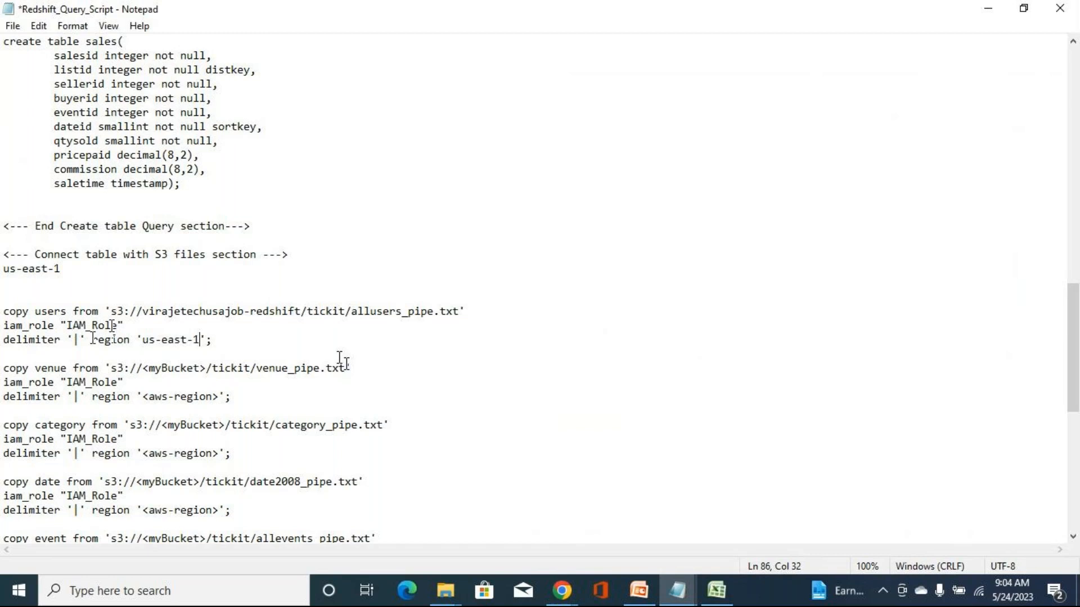
Paste the role ARN over IAM_Role in copy users and enclose it in single quotes.
left_click_drag(67, 325, 119, 326)
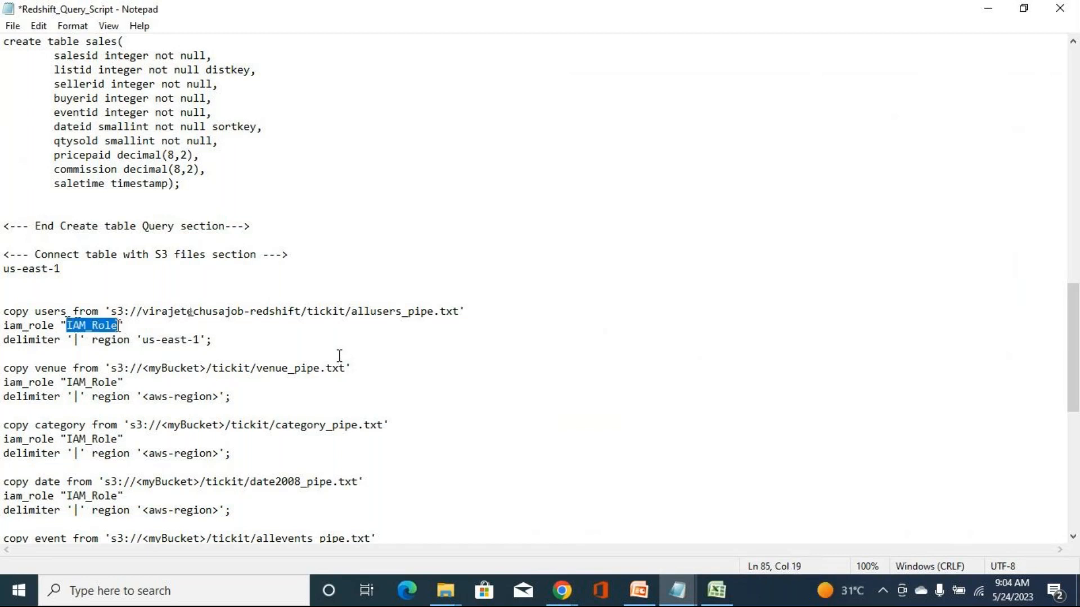
key("ctrl+v")
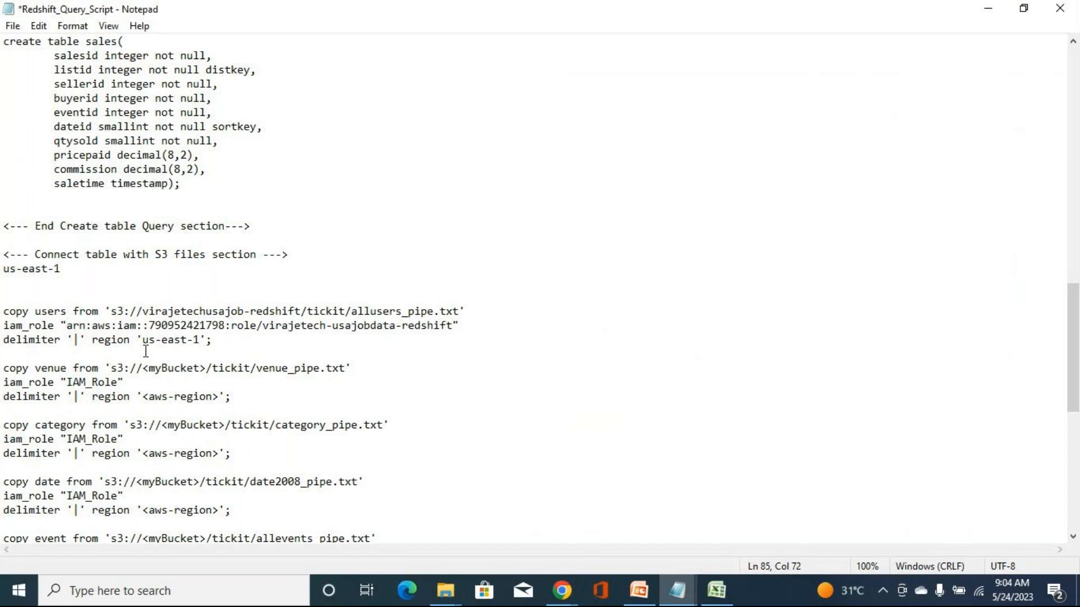
left_click(462, 325)
left_click(66, 325)
key("BackSpace")
type("'")
key("BackSpace")
type("'")
Copy virajetechusajob-redshift and paste it over <myBucket> in the venue, category and date commands.
scroll(502, 388, "down", 8)
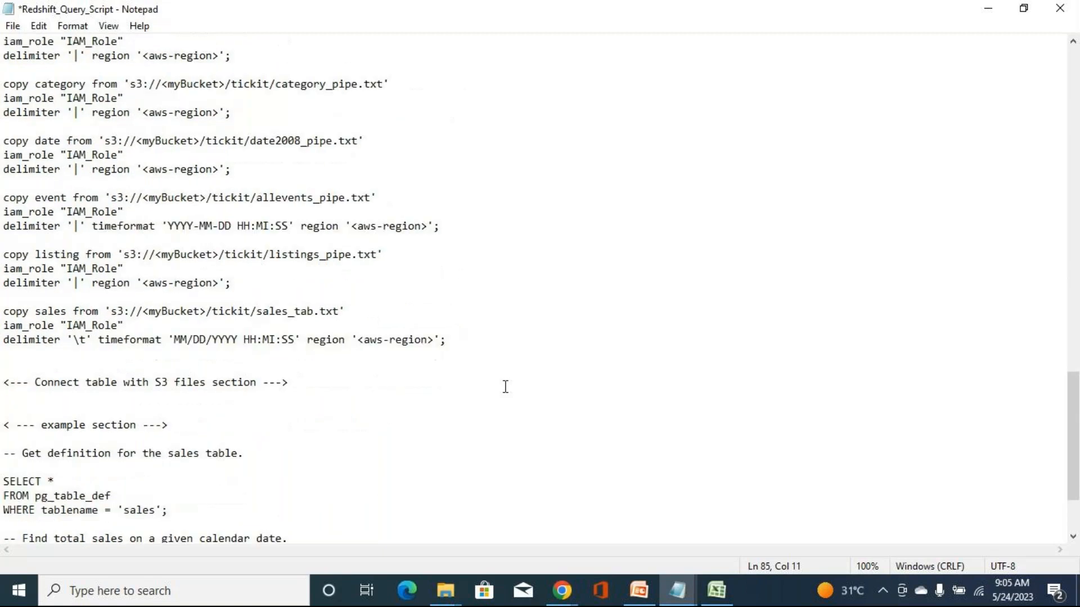
scroll(505, 386, "down", 2)
scroll(505, 387, "up", 7)
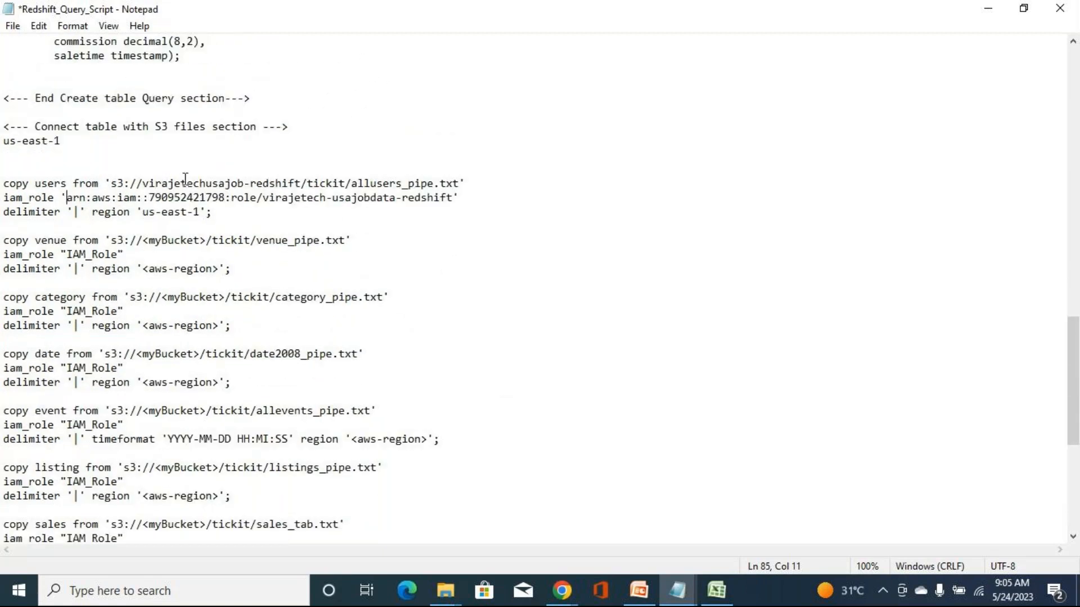
left_click_drag(142, 183, 301, 183)
key("ctrl+c")
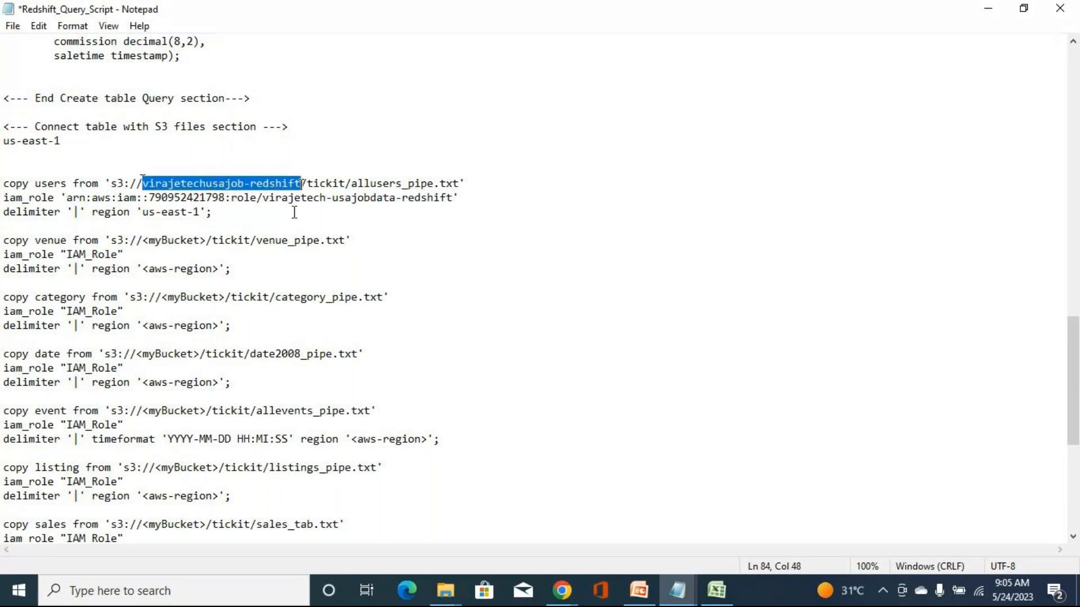
left_click_drag(143, 240, 202, 242)
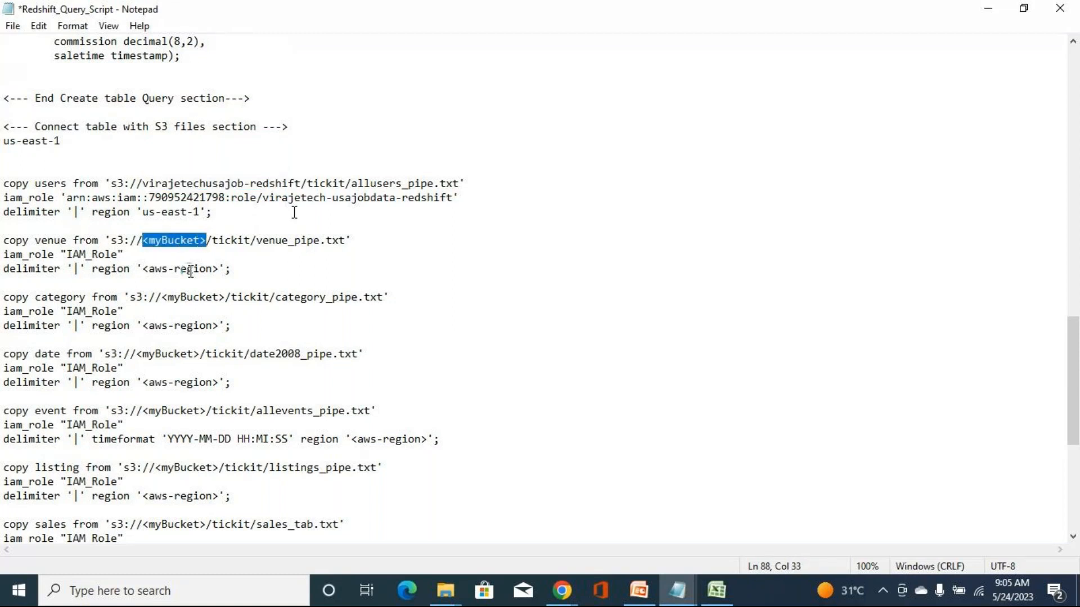
key("ctrl+v")
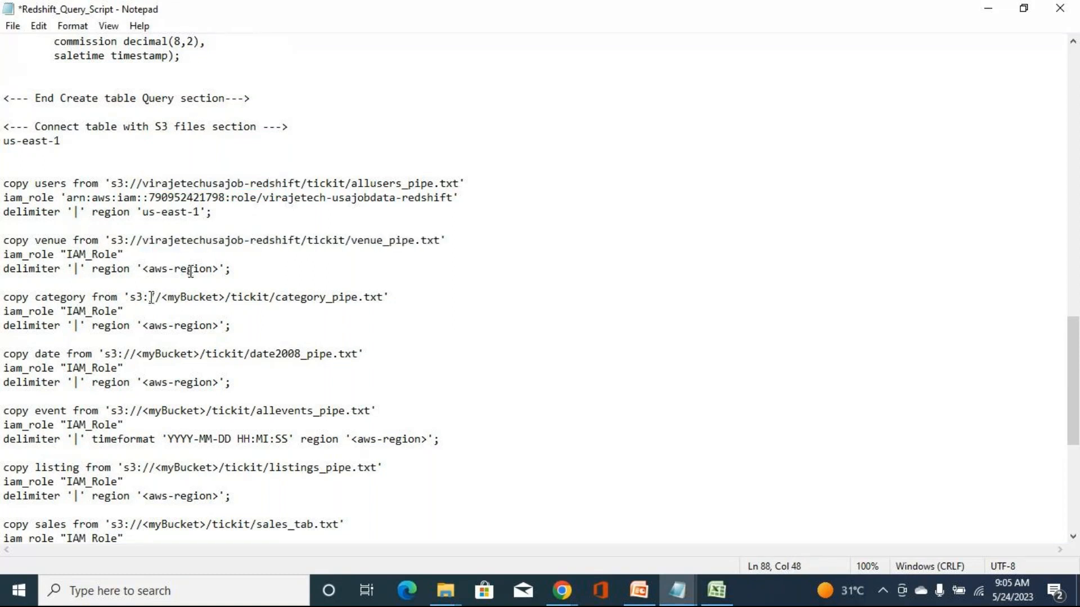
left_click_drag(161, 296, 225, 298)
key("ctrl+v")
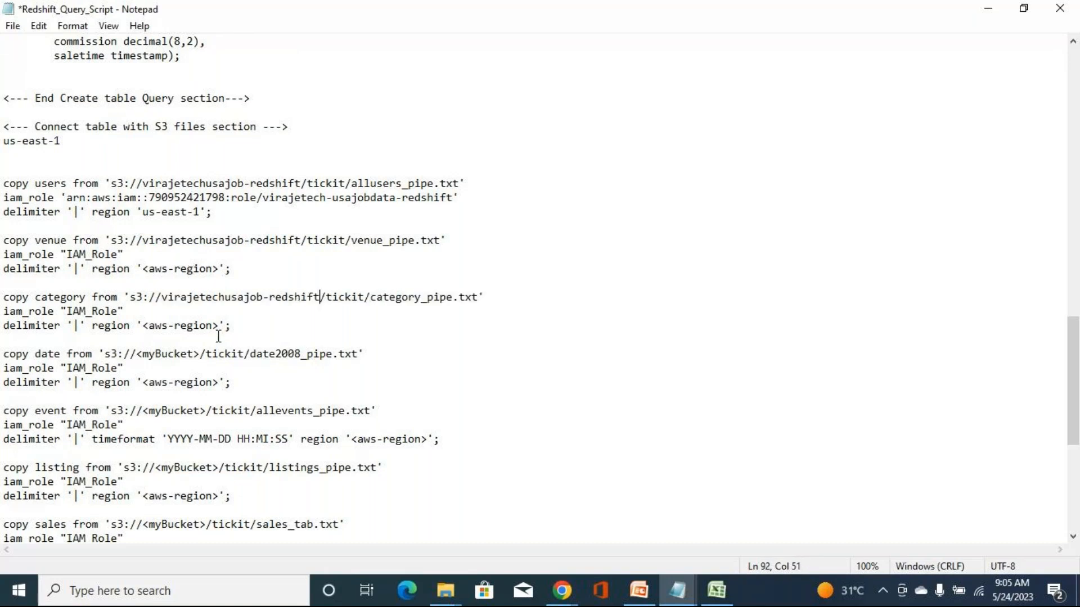
left_click_drag(138, 354, 200, 354)
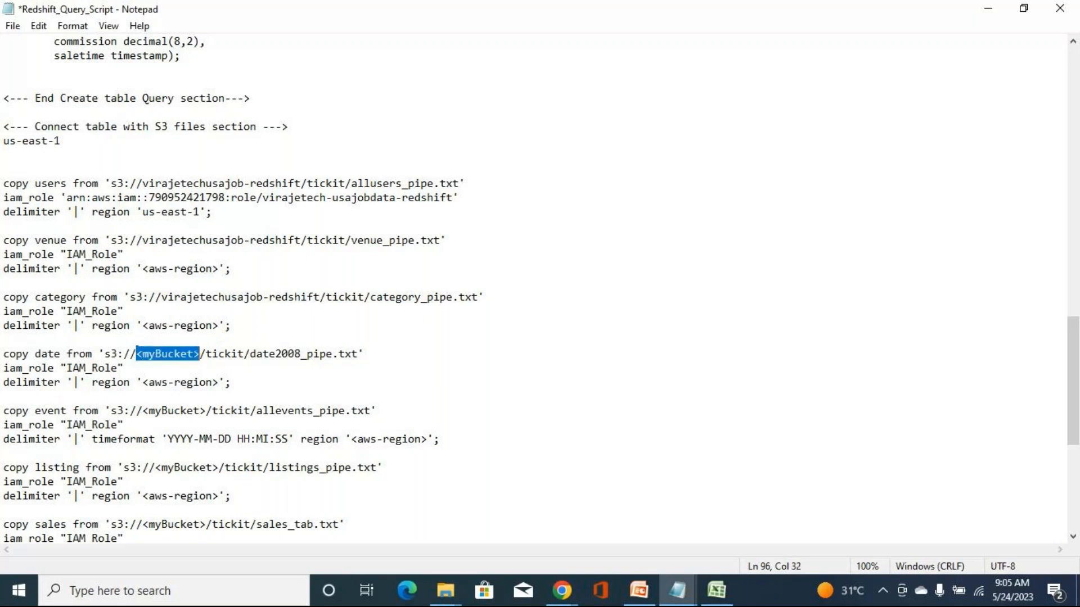
type("virajetechusajob-redshift")
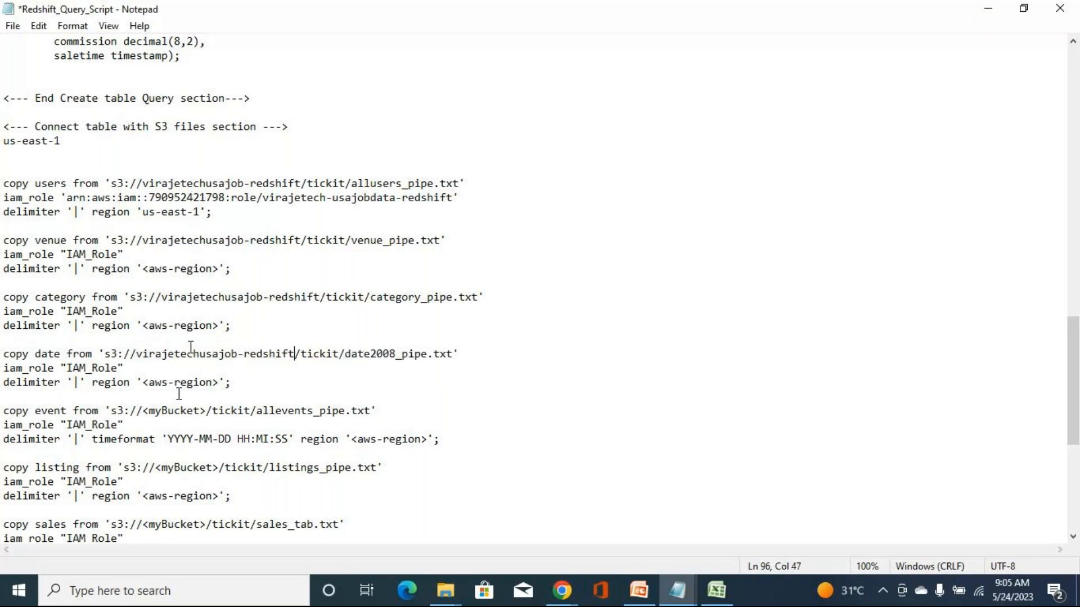
Put virajetechusajob-redshift in place of <myBucket> in the event, listing and sales commands.
scroll(191, 348, "down", 3)
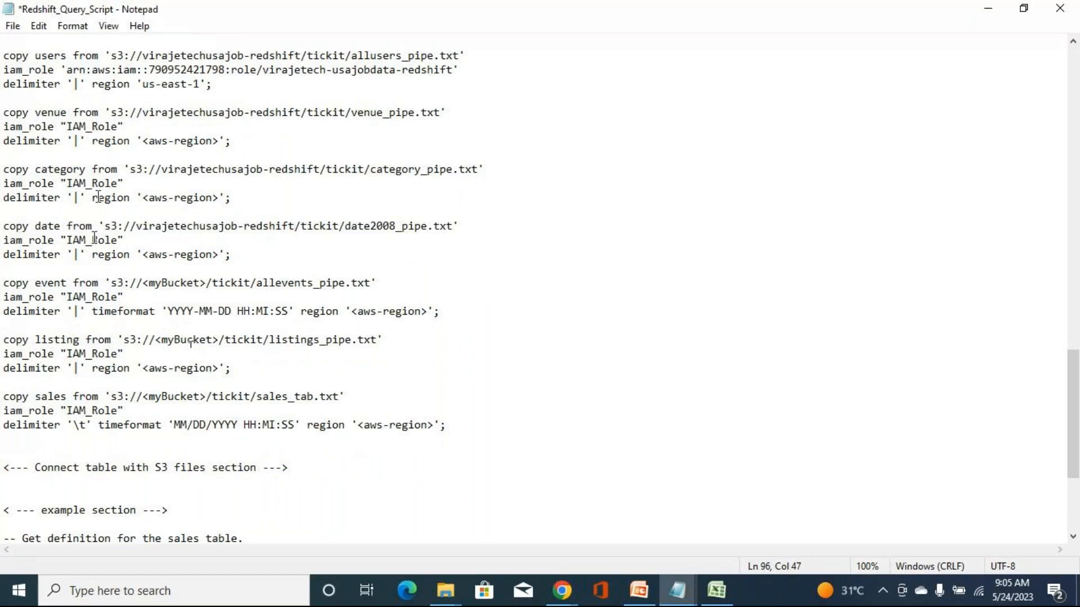
left_click_drag(142, 283, 208, 284)
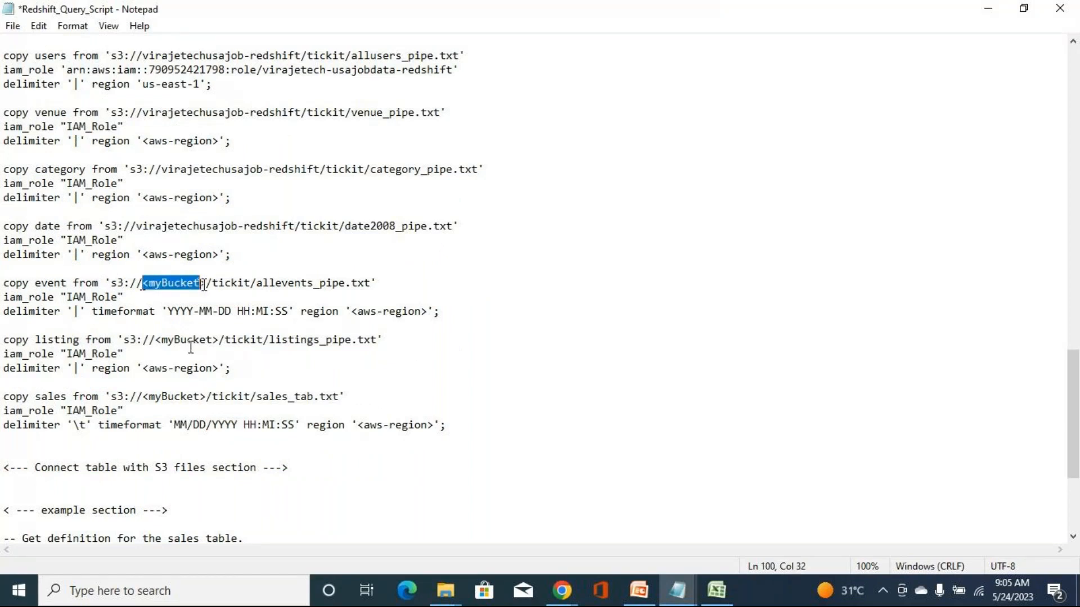
type("virajetechusajob-redshift")
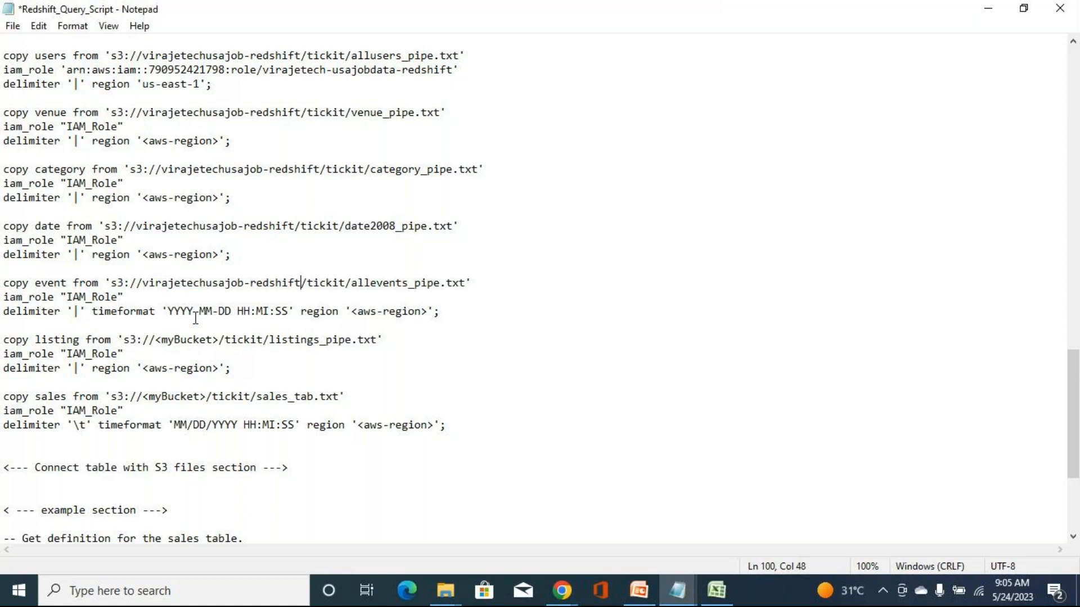
left_click_drag(155, 340, 217, 339)
type("virajetechusajob-redshift")
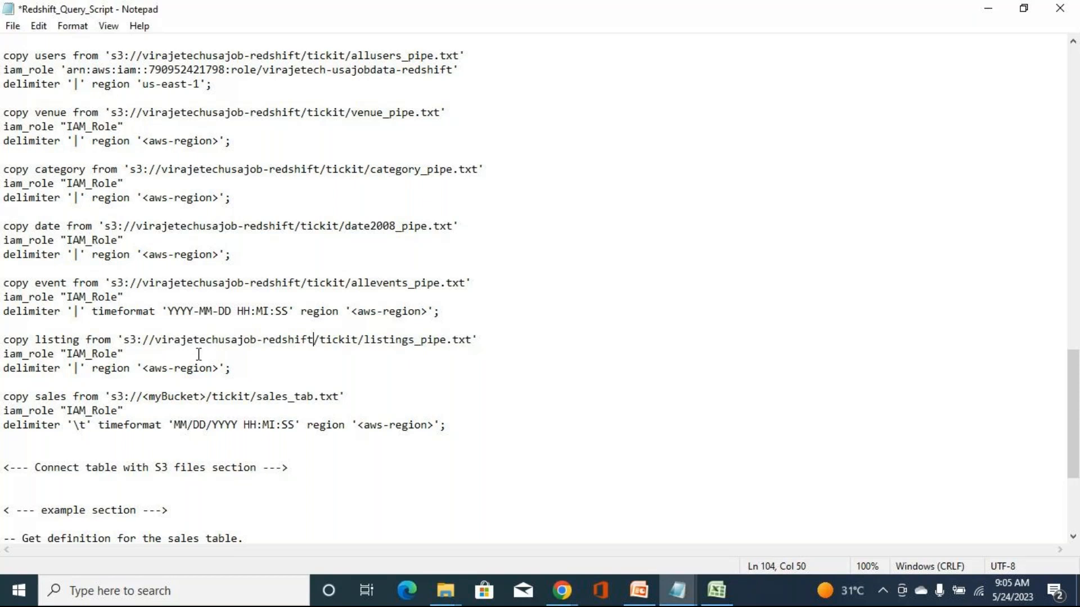
scroll(183, 356, "down", 2)
left_click_drag(142, 312, 205, 308)
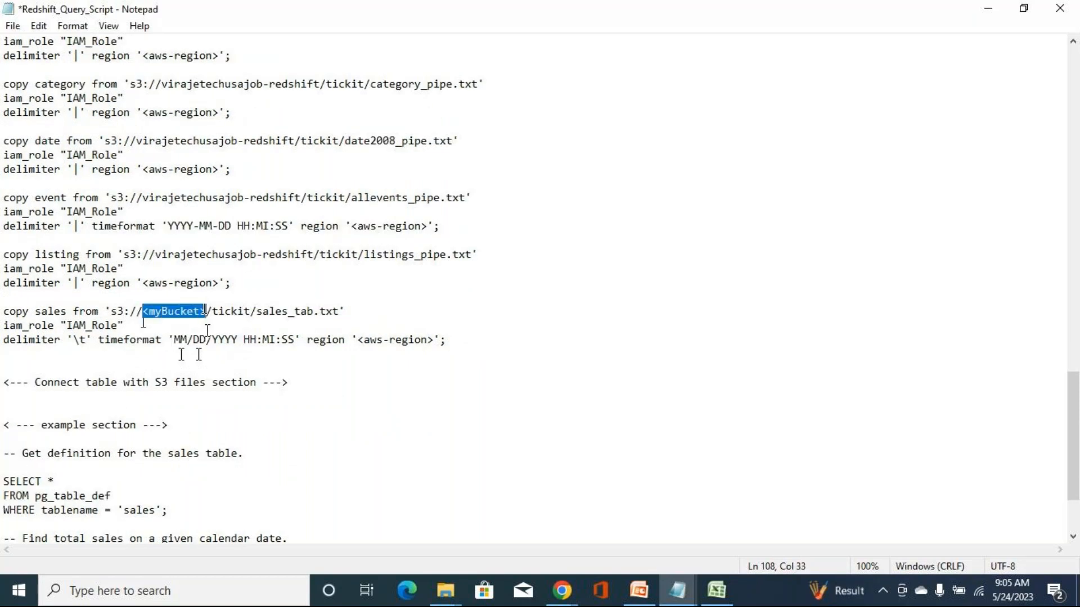
type("virajetechusajob-redshift")
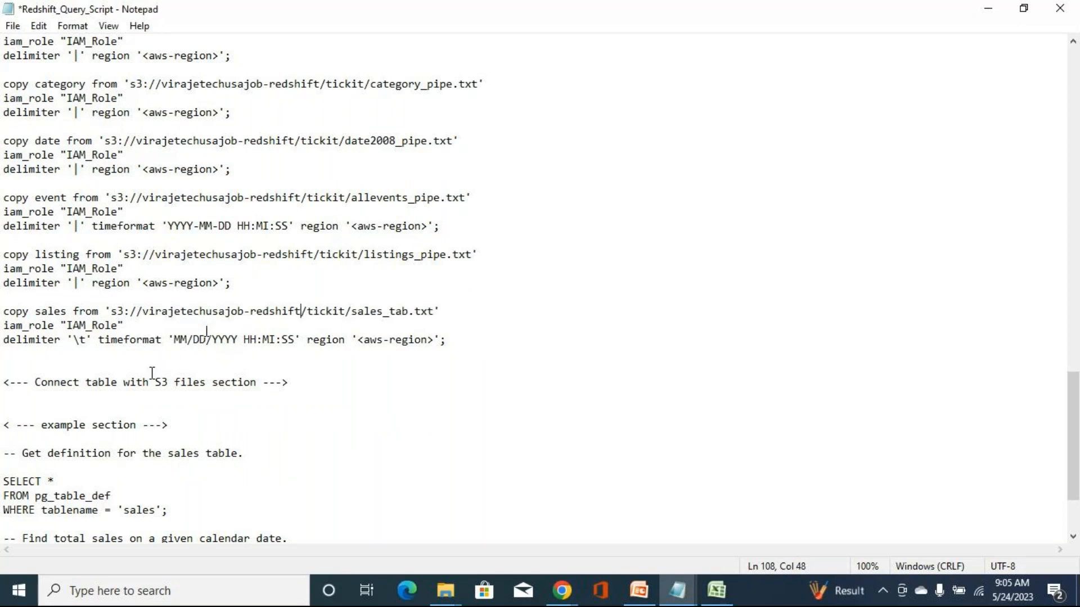
scroll(152, 372, "up", 5)
scroll(152, 373, "up", 2)
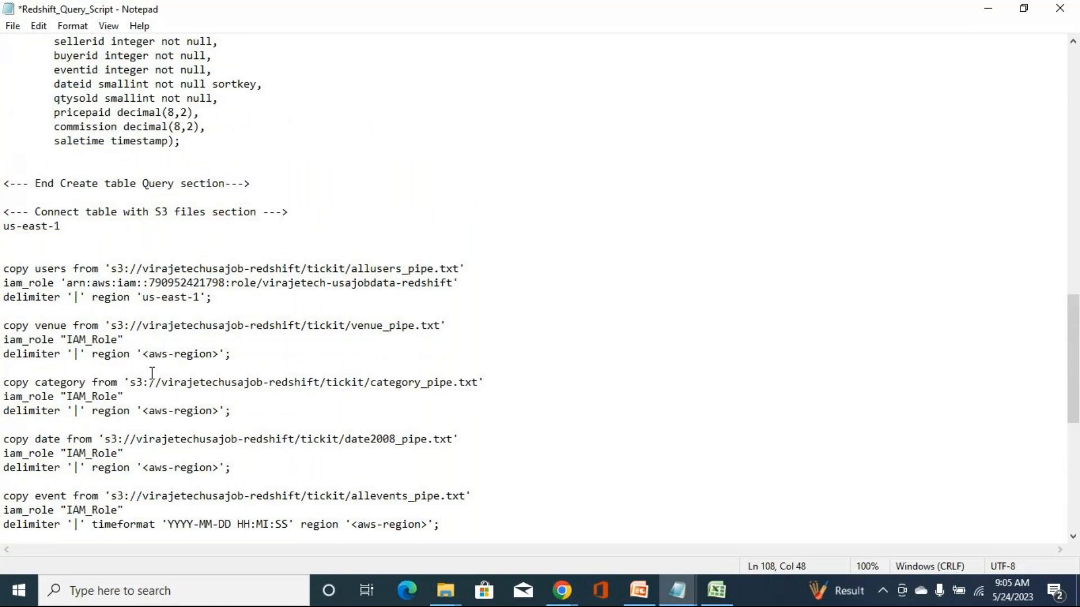
Copy the quoted role ARN from copy users and paste it over IAM_Role in venue and category.
left_click_drag(66, 283, 452, 285)
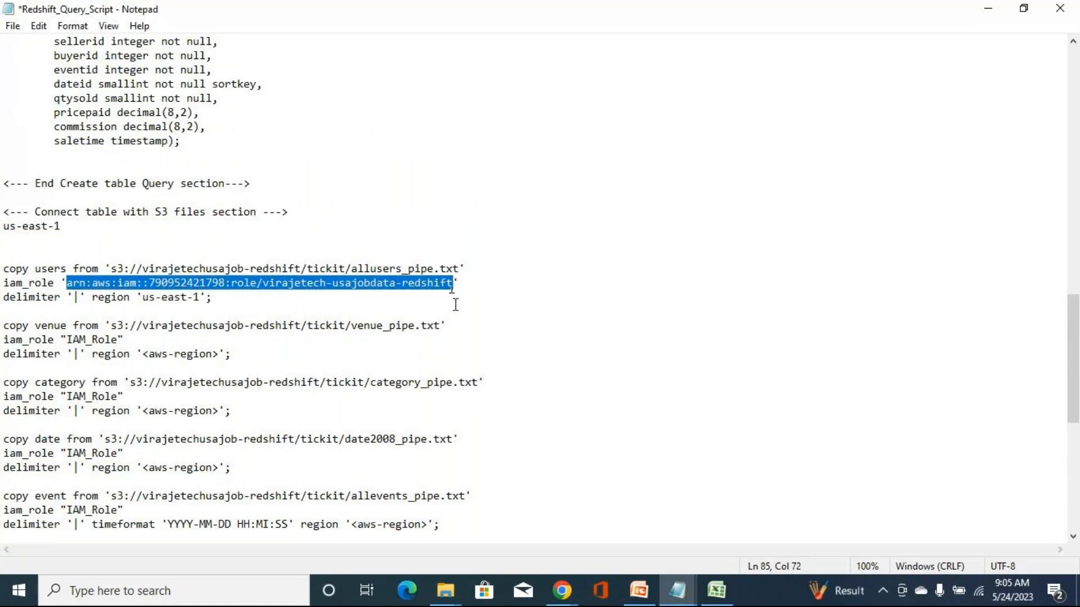
left_click(159, 283)
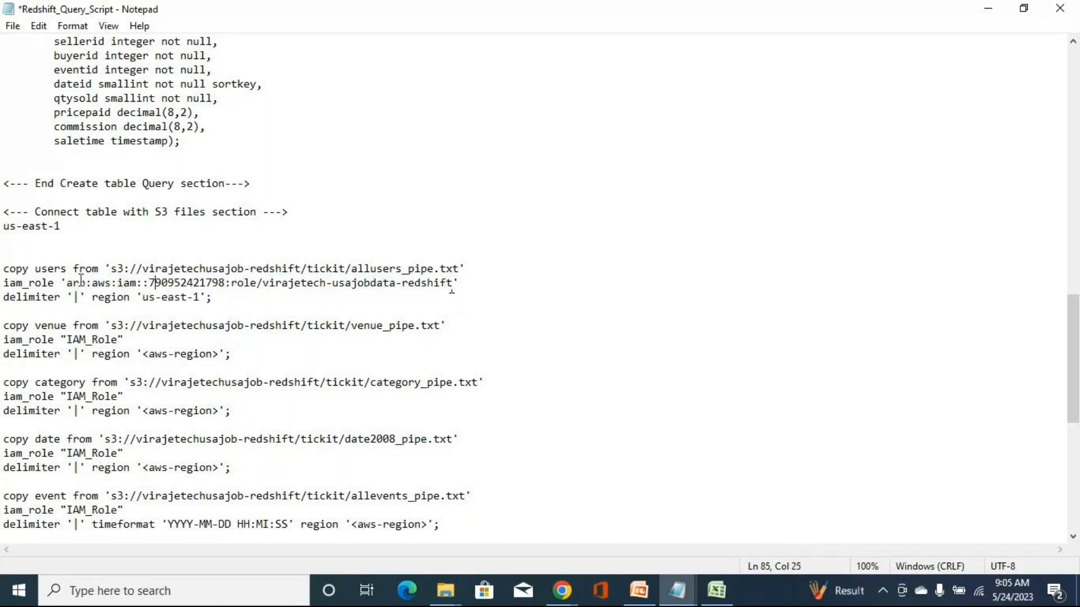
left_click_drag(60, 283, 458, 283)
key("ctrl+c")
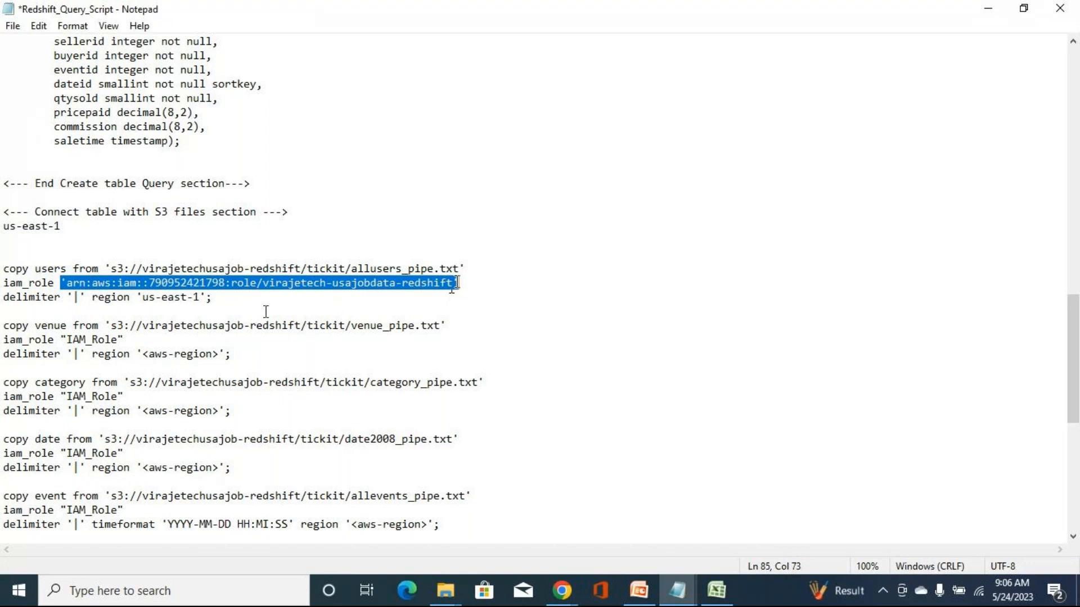
scroll(262, 310, "down", 1)
scroll(262, 311, "down", 1)
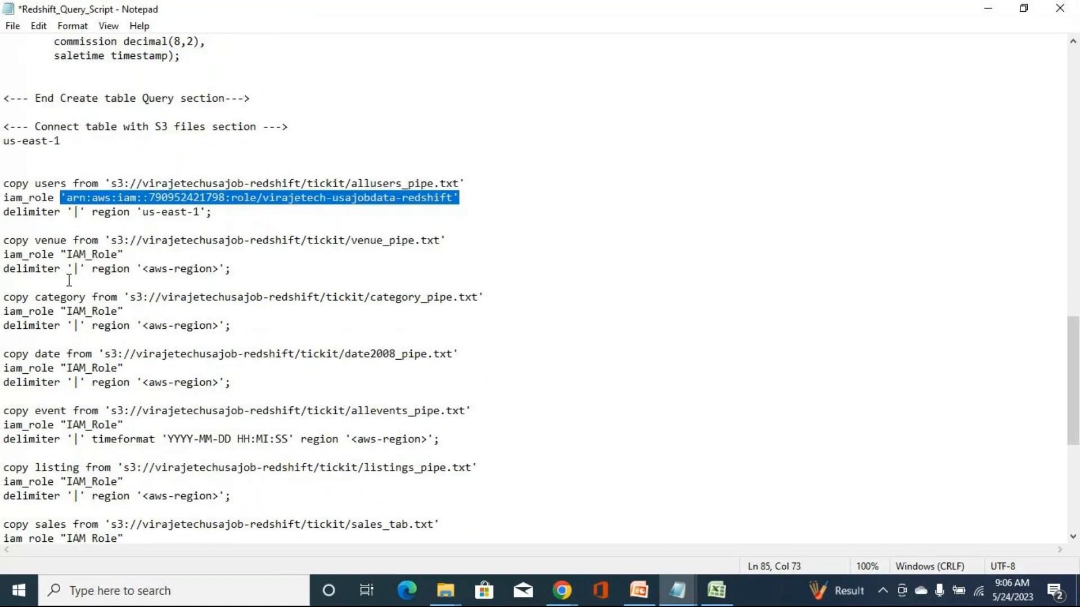
left_click_drag(61, 254, 127, 254)
key("ctrl+v")
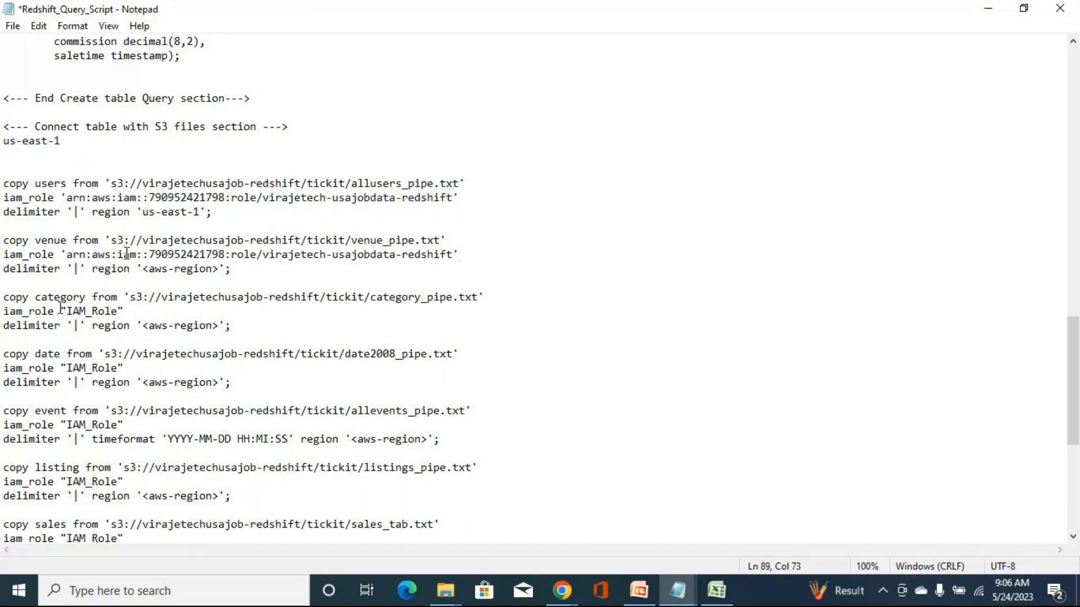
left_click_drag(61, 311, 122, 311)
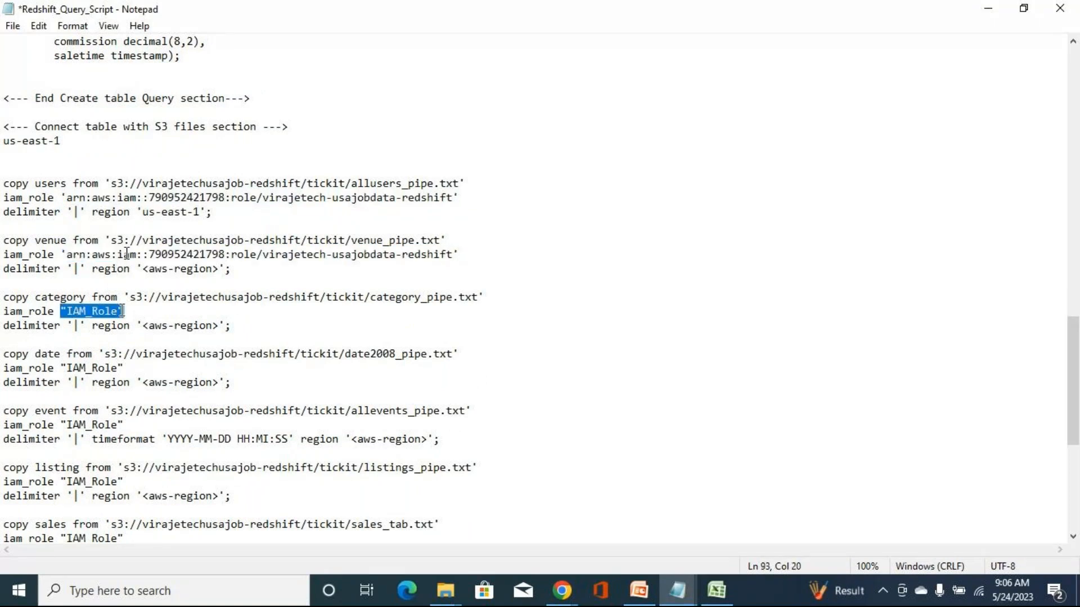
key("ctrl+v")
Replace IAM_Role with the role ARN in the date, event, listing and sales commands.
key("Down")
key("Down")
key("Down")
key("Down")
key("Home")
key("ctrl+Right")
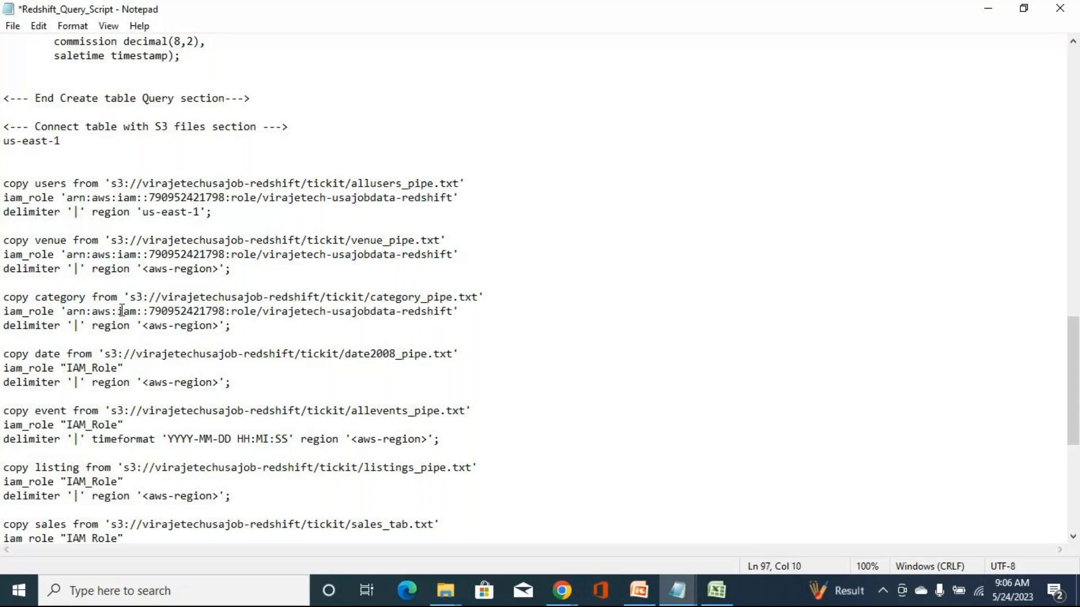
key("shift+Right")
key("shift+Right")
key("shift+Right")
key("shift+Right")
key("shift+Right")
key("shift+Right")
key("shift+Right")
key("shift+Right")
key("shift+Right")
key("shift+Right")
key("ctrl+v")
scroll(144, 380, "down", 2)
left_click_drag(61, 339, 128, 337)
key("ctrl+v")
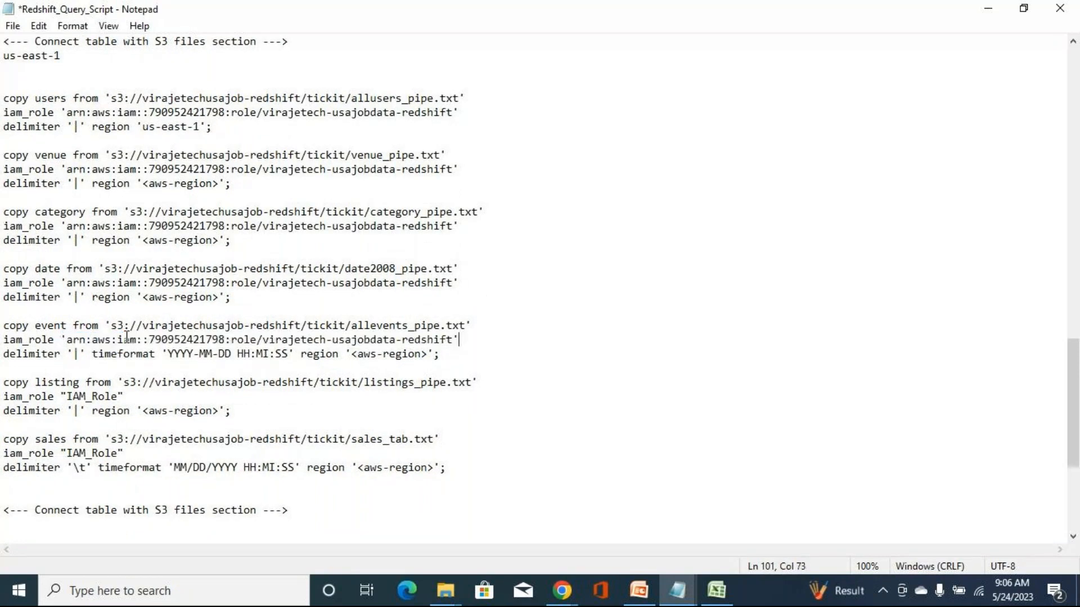
scroll(127, 337, "down", 1)
left_click_drag(61, 355, 130, 354)
key("ctrl+v")
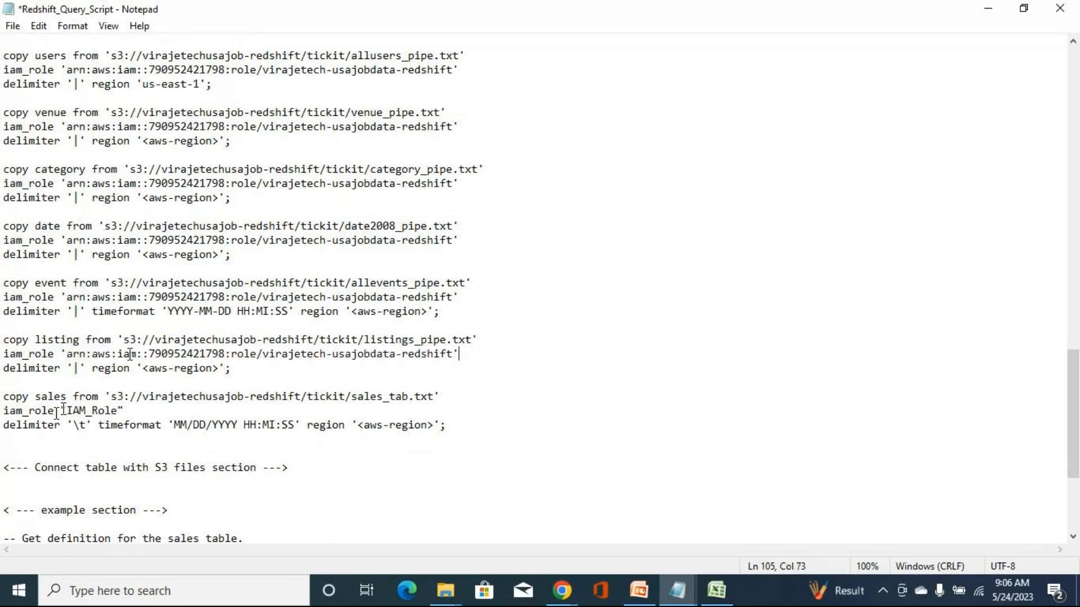
left_click_drag(62, 410, 125, 410)
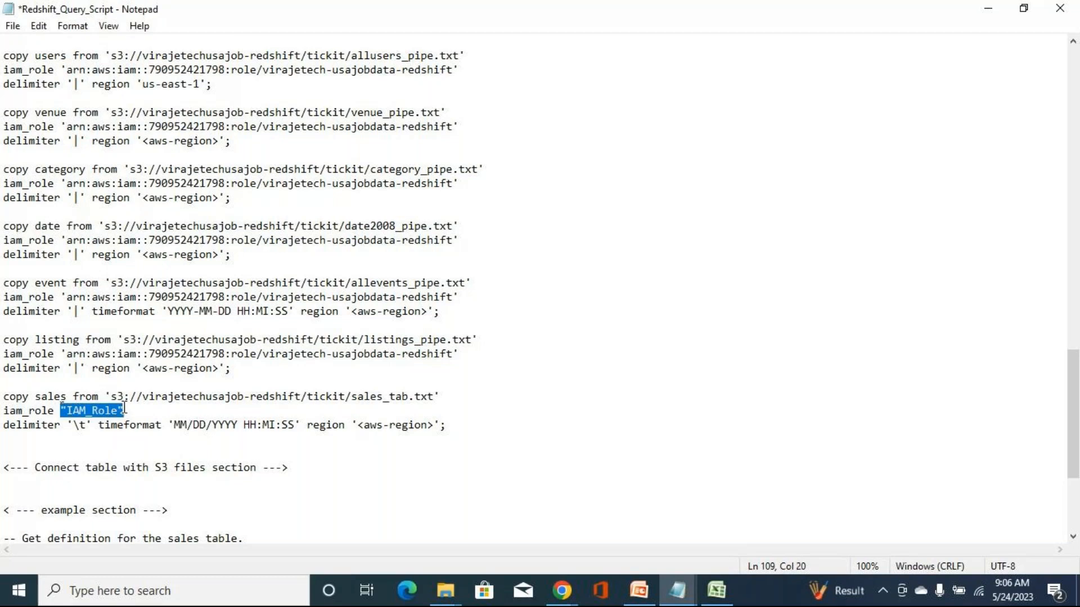
key("ctrl+v")
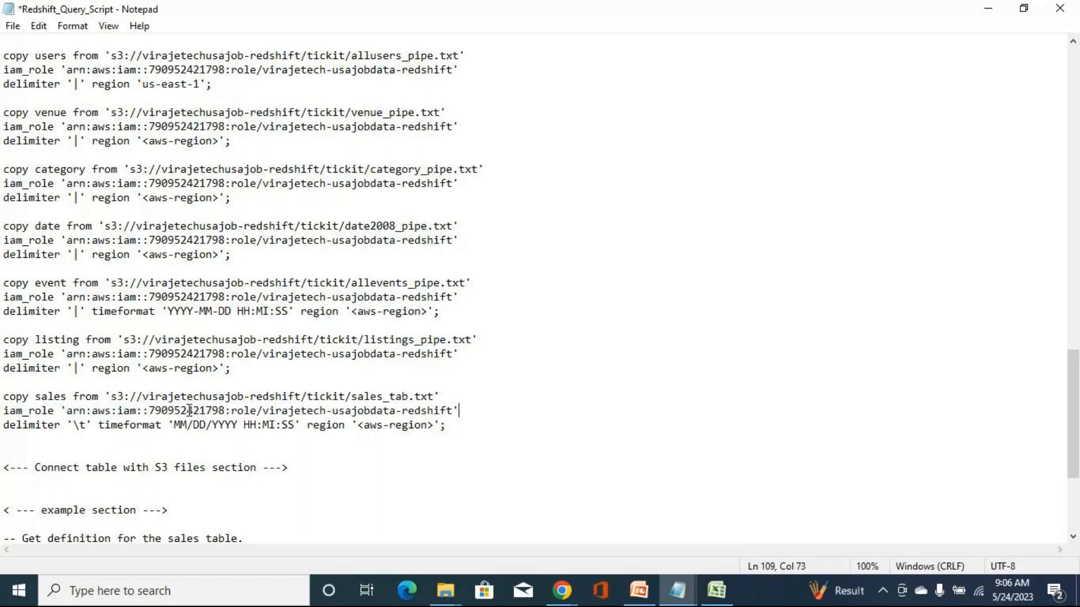
scroll(214, 406, "up", 4)
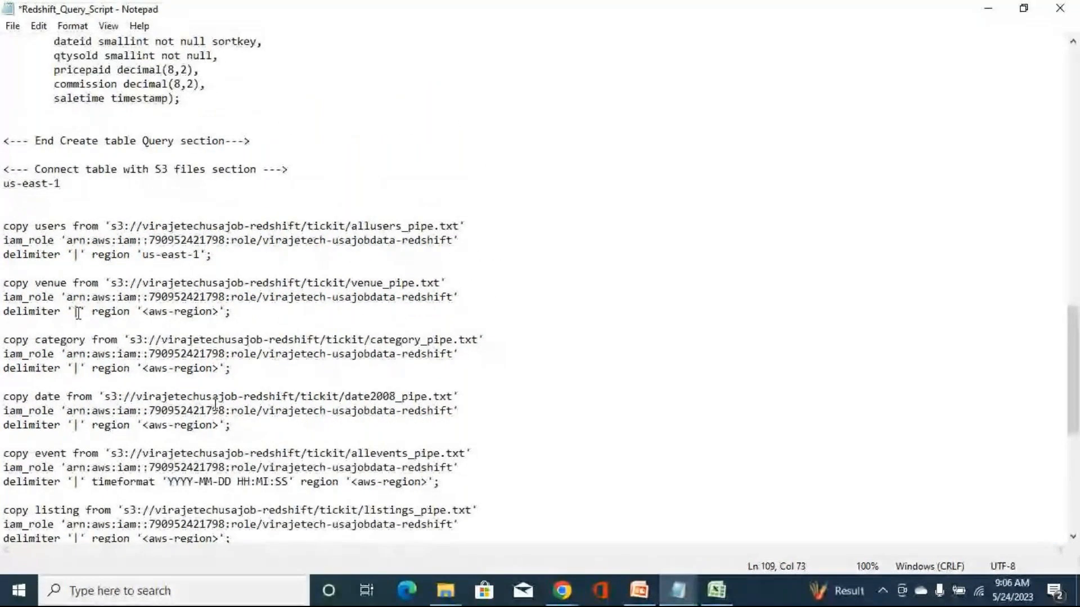
Cut the stray us-east-1 line and paste it over <aws-region> in the venue and category commands.
left_click(64, 184)
left_click_drag(64, 184, 2, 181)
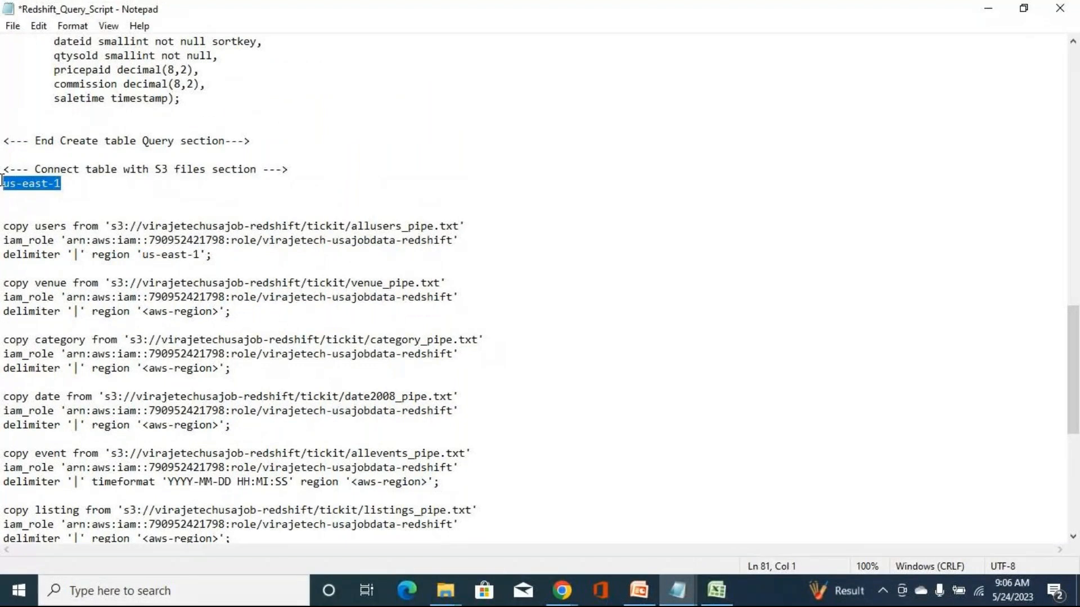
key("ctrl+x")
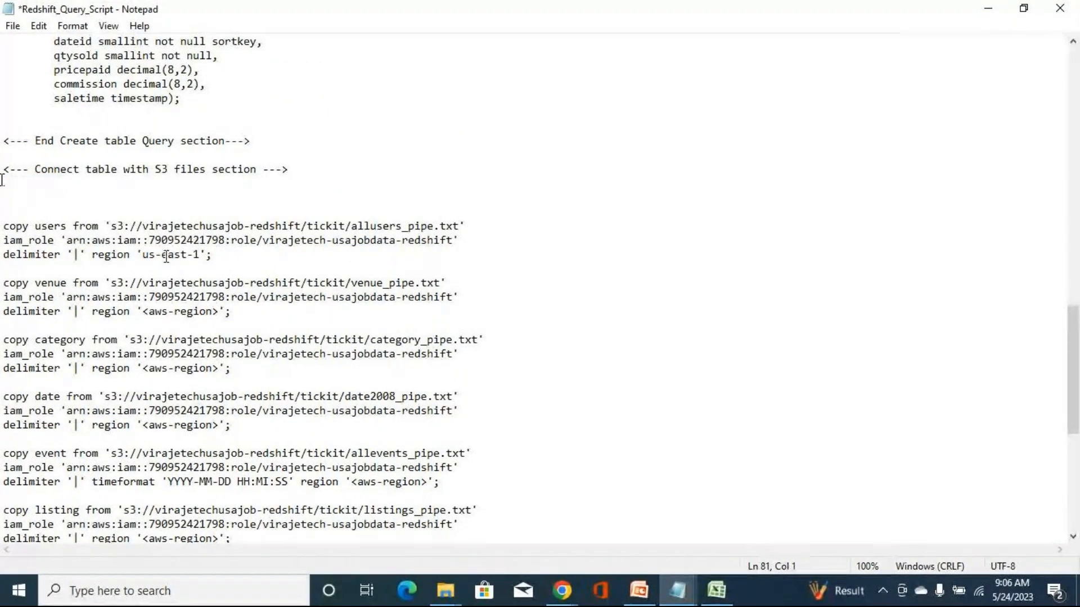
left_click_drag(141, 311, 219, 310)
key("ctrl+v")
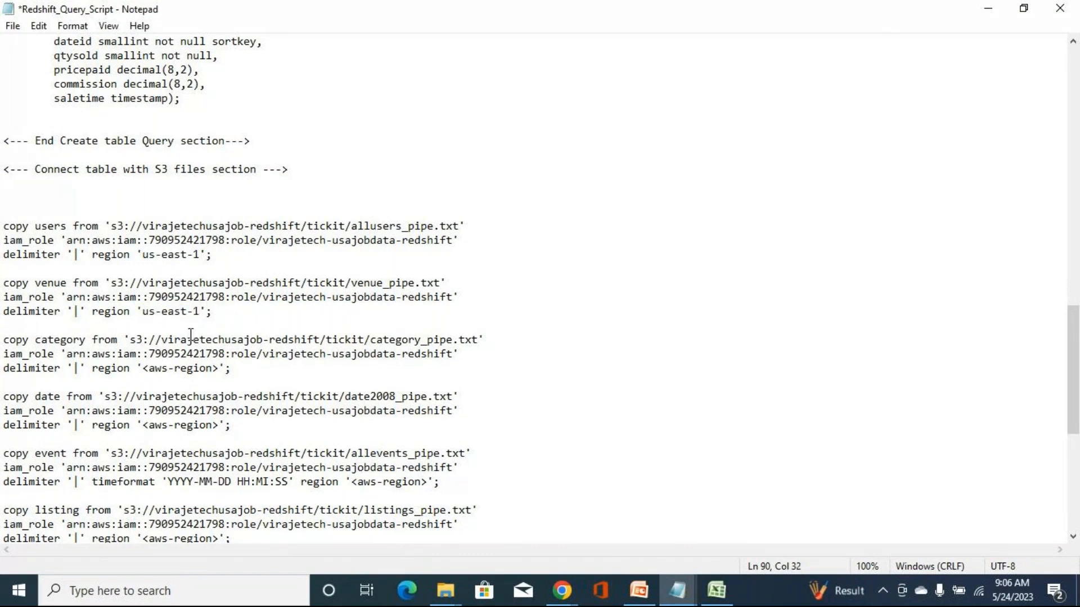
left_click_drag(141, 367, 219, 368)
key("ctrl+v")
Set region us-east-1 in the date, event, listing and sales copy commands.
scroll(219, 368, "down", 1)
scroll(220, 368, "down", 1)
left_click(142, 340)
left_click_drag(142, 340, 217, 339)
key("ctrl+v")
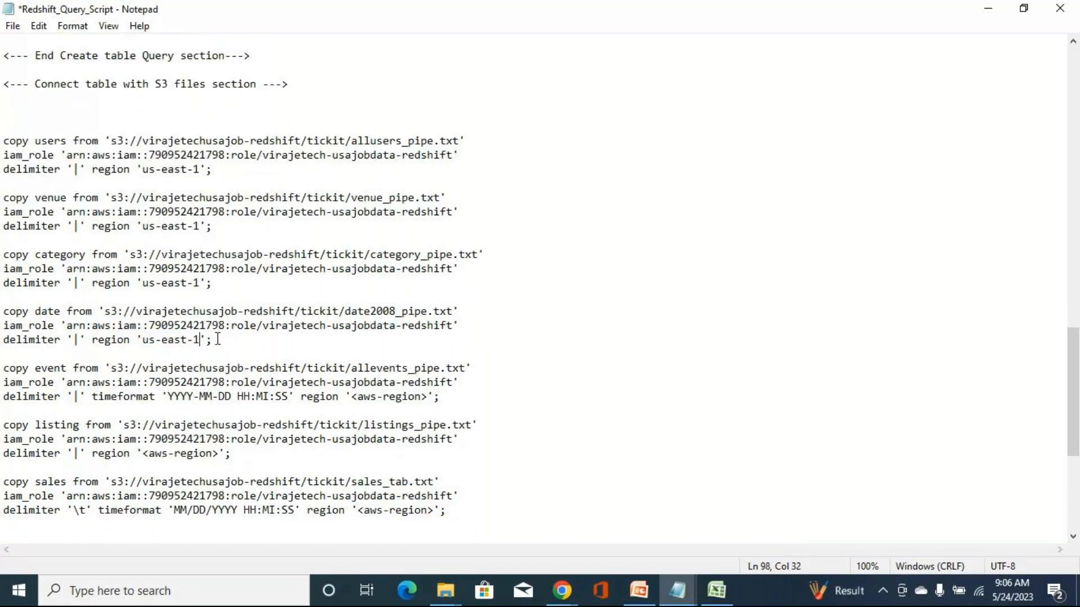
scroll(217, 339, "down", 1)
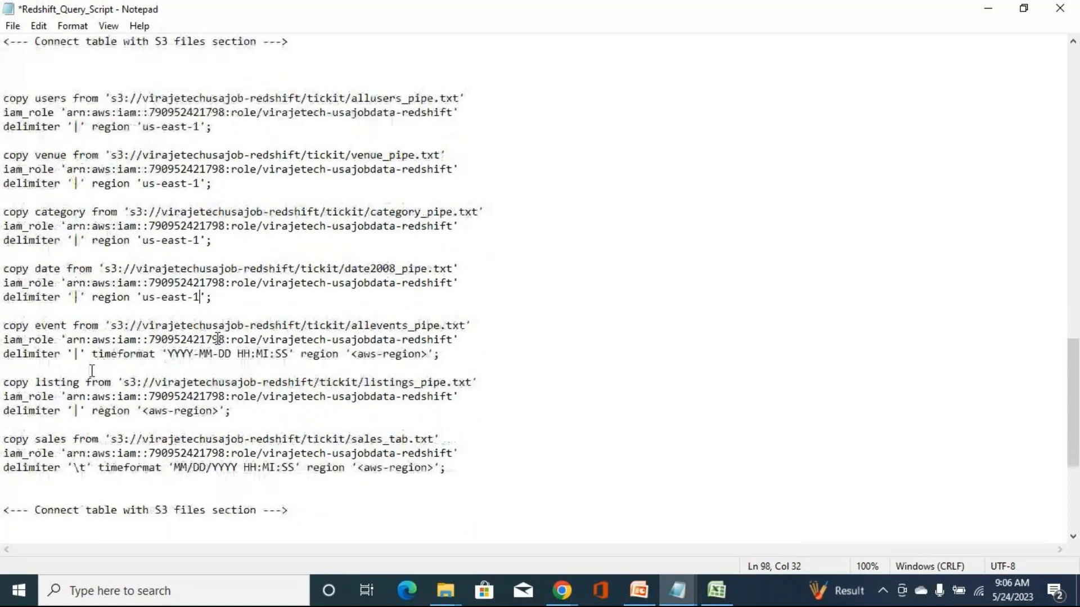
left_click_drag(351, 354, 427, 353)
key("ctrl+v")
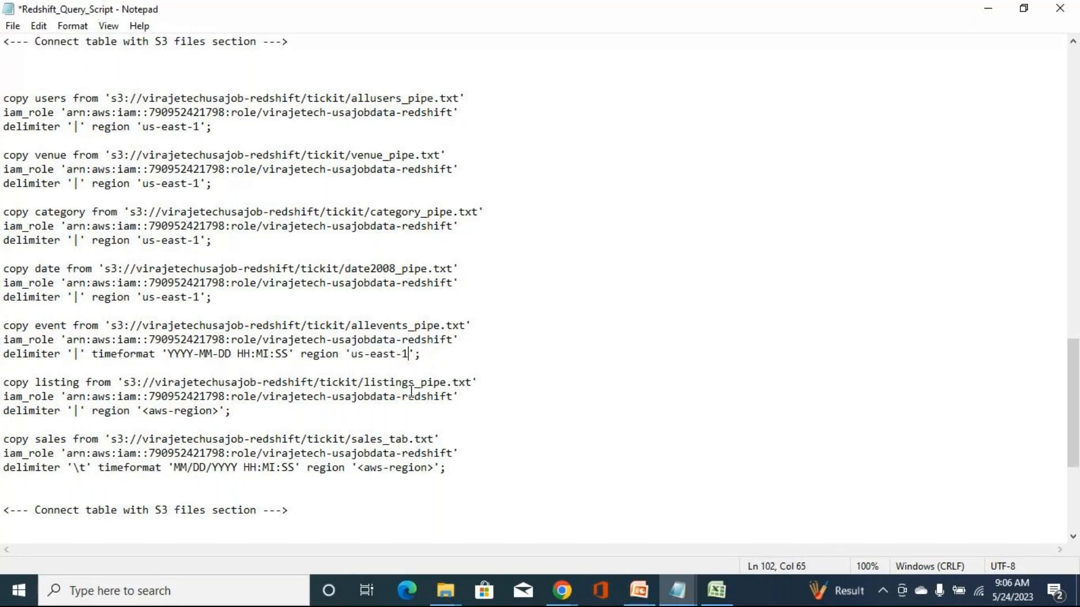
left_click_drag(143, 411, 219, 412)
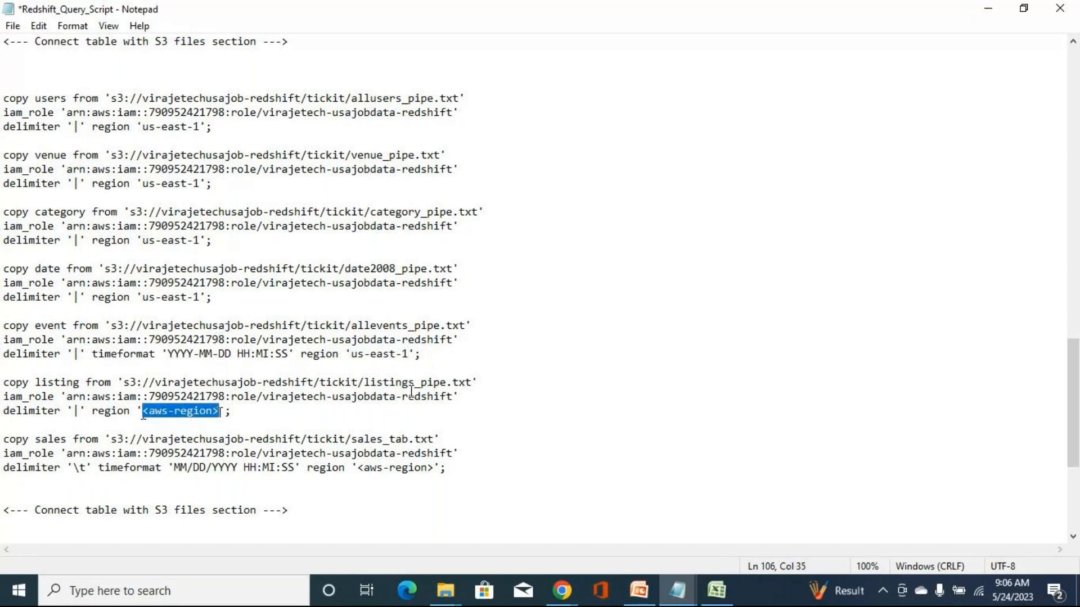
type("us-east-1")
scroll(221, 450, "down", 2)
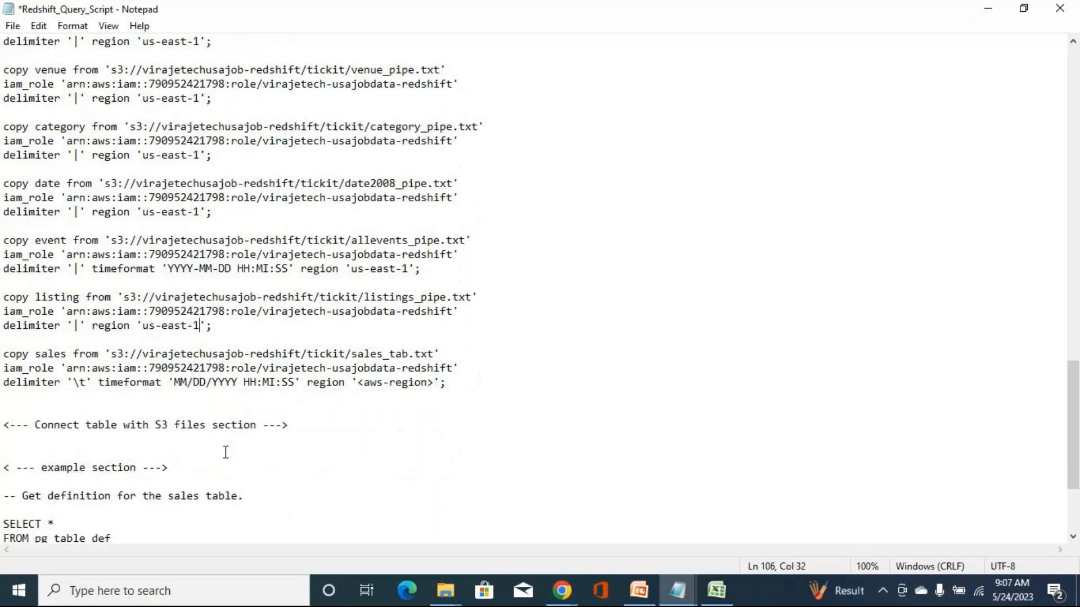
left_click(360, 383)
left_click_drag(360, 383, 433, 383)
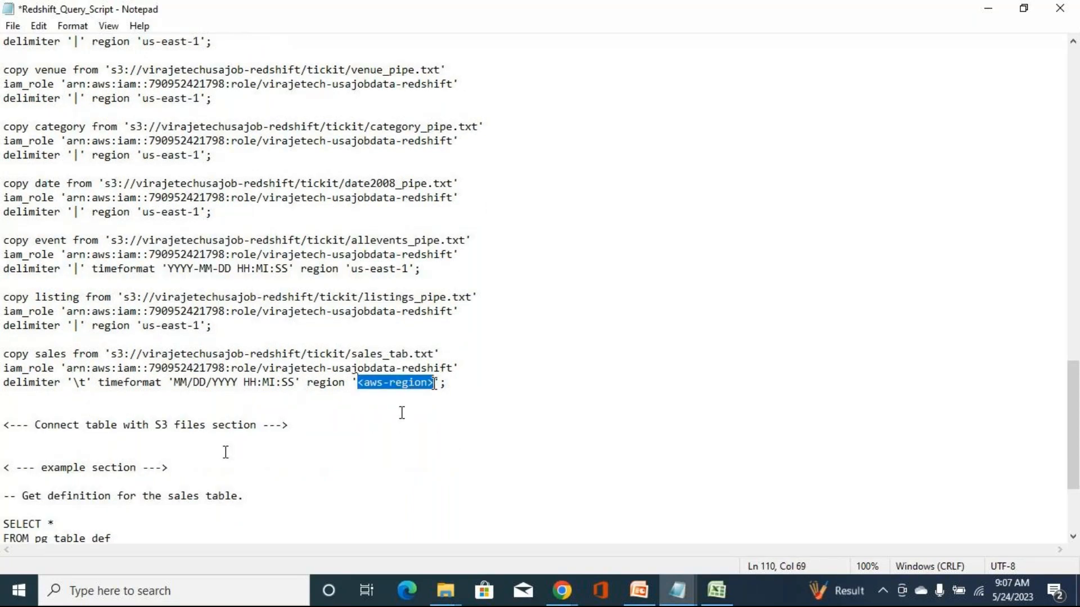
type("us-east-1")
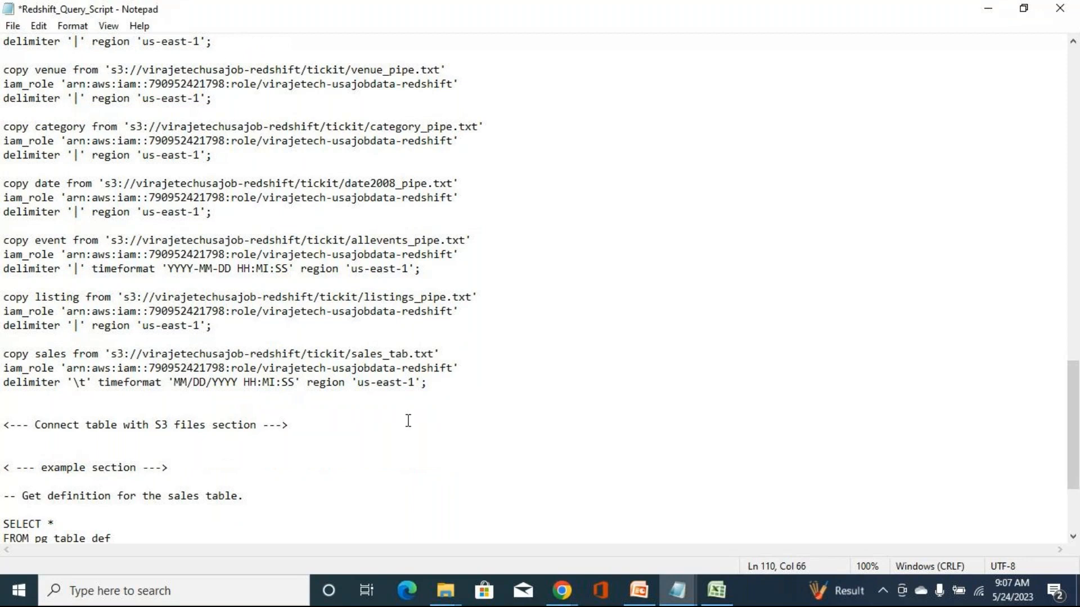
scroll(274, 406, "up", 1)
scroll(275, 406, "up", 3)
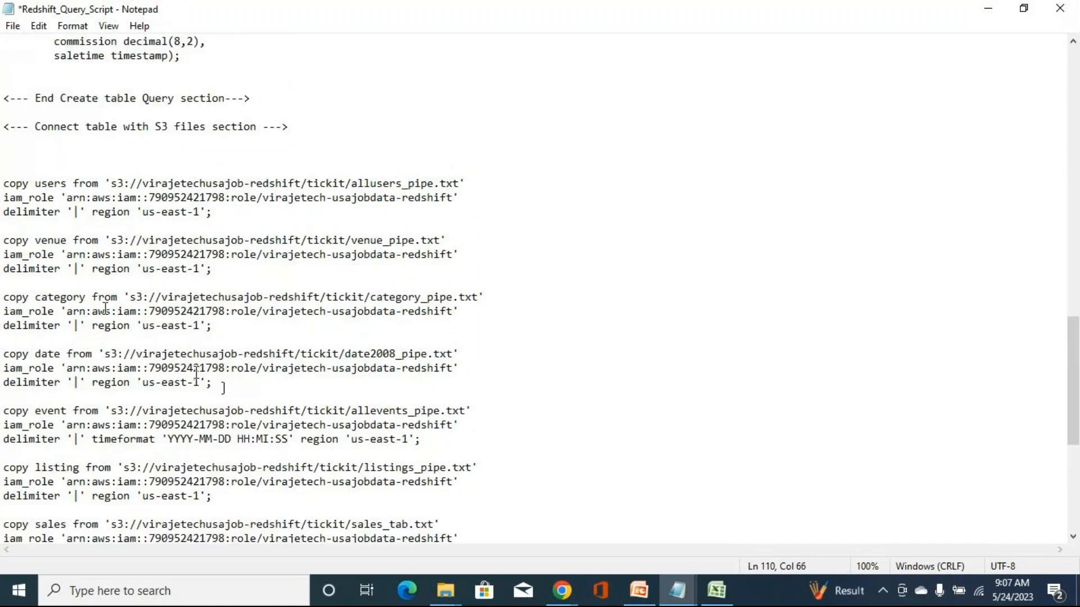
Select the full block of seven copy commands, copy users through copy sales, for pasting.
left_click_drag(5, 183, 491, 415)
left_click(490, 415)
double_click(64, 181)
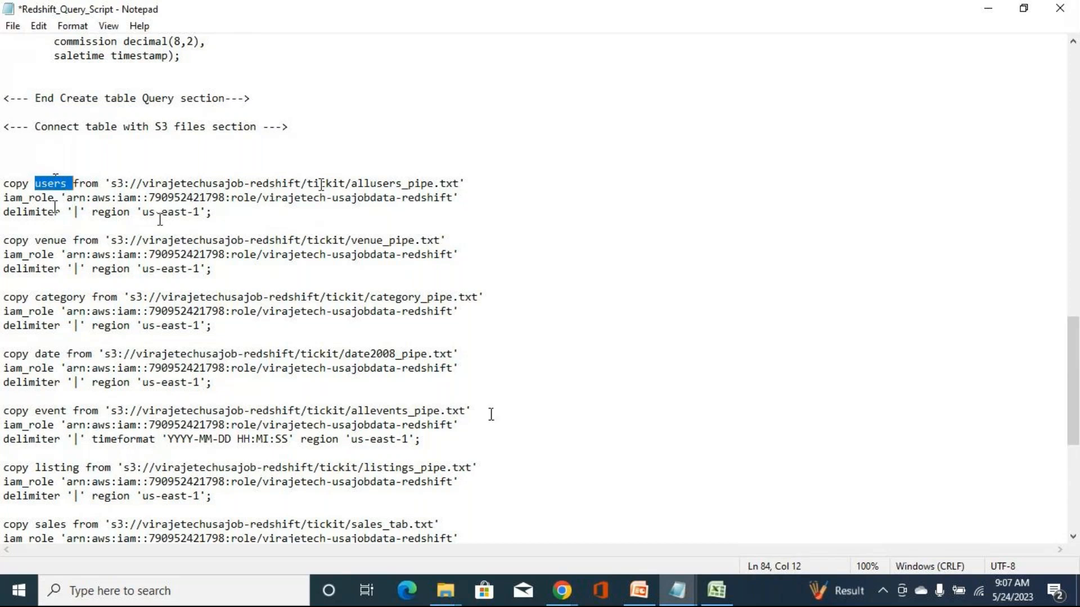
left_click(273, 151)
left_click_drag(4, 183, 331, 425)
scroll(301, 370, "down", 3)
scroll(302, 369, "down", 2)
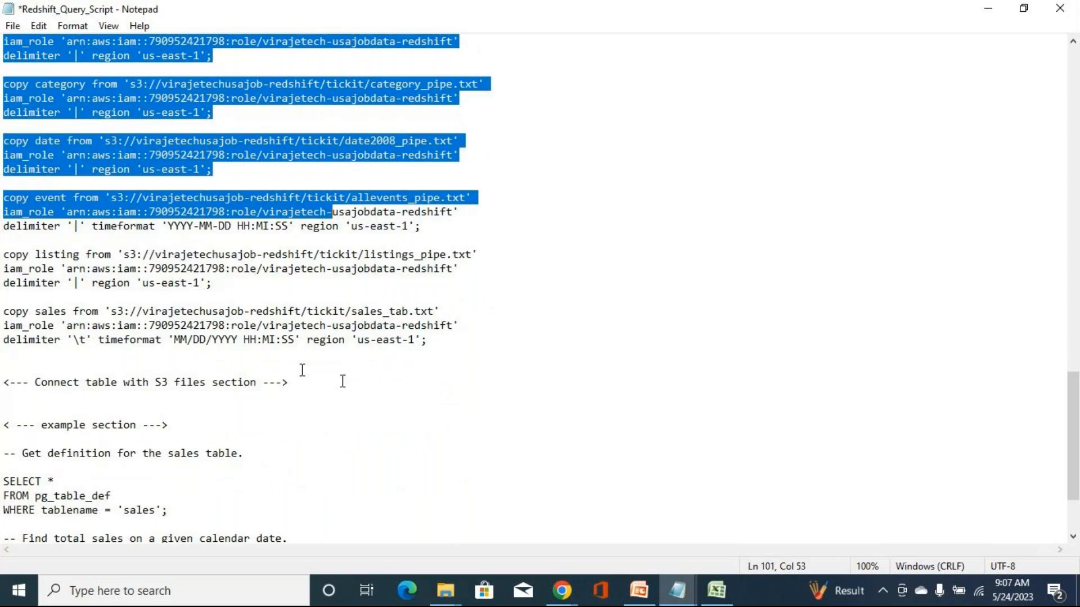
left_click(428, 340)
scroll(445, 344, "up", 4)
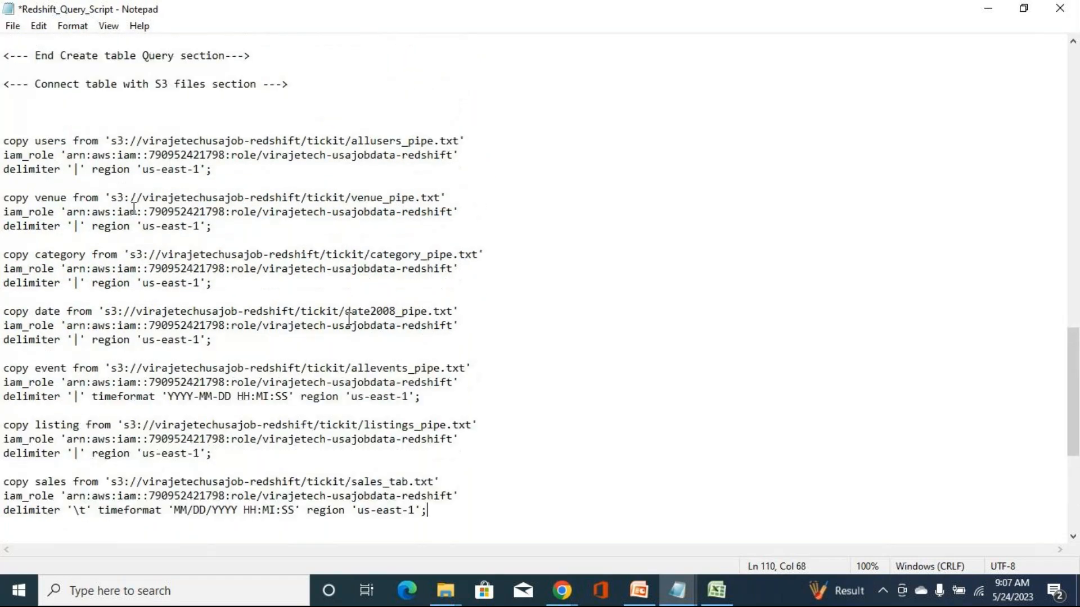
left_click_drag(3, 137, 471, 514)
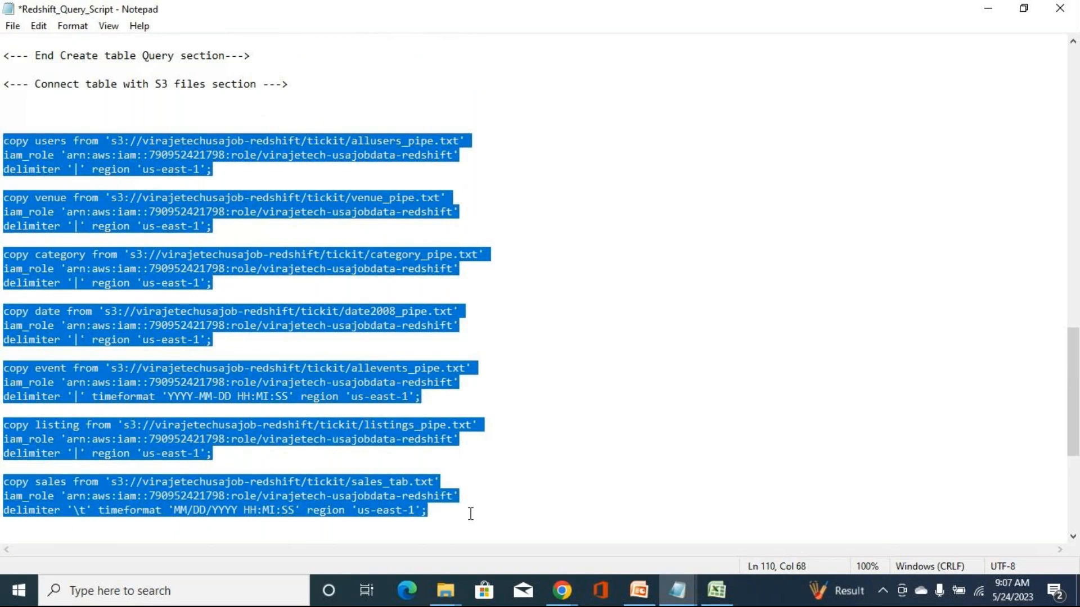
left_click(559, 592)
Replace the old create-table script in the Redshift query editor with the copied COPY commands.
left_click(407, 484)
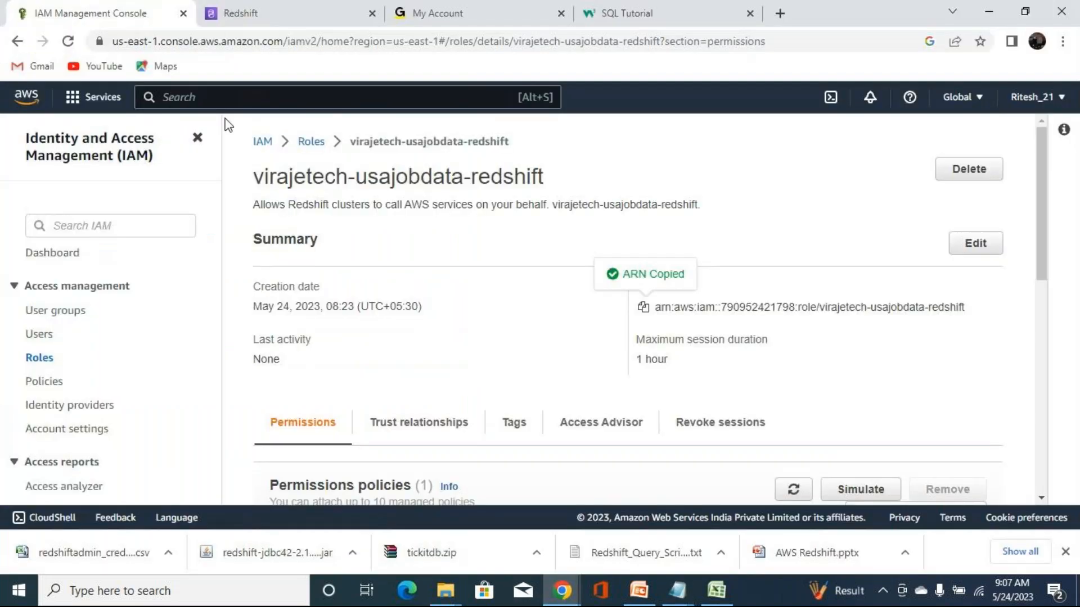
left_click(264, 16)
left_click(634, 408)
key("ctrl+a")
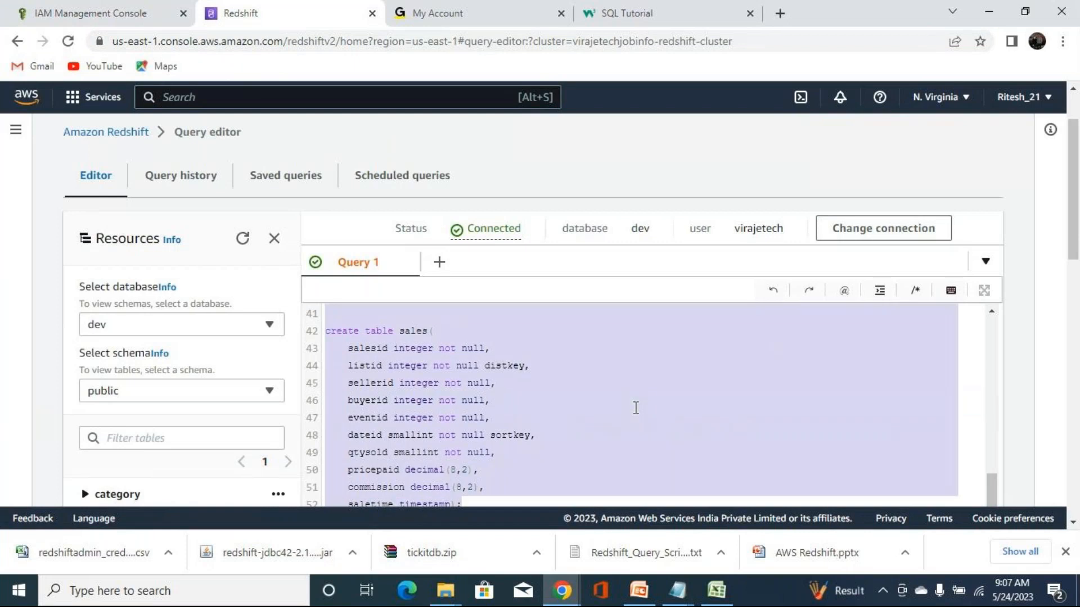
key("BackSpace")
key("ctrl+v")
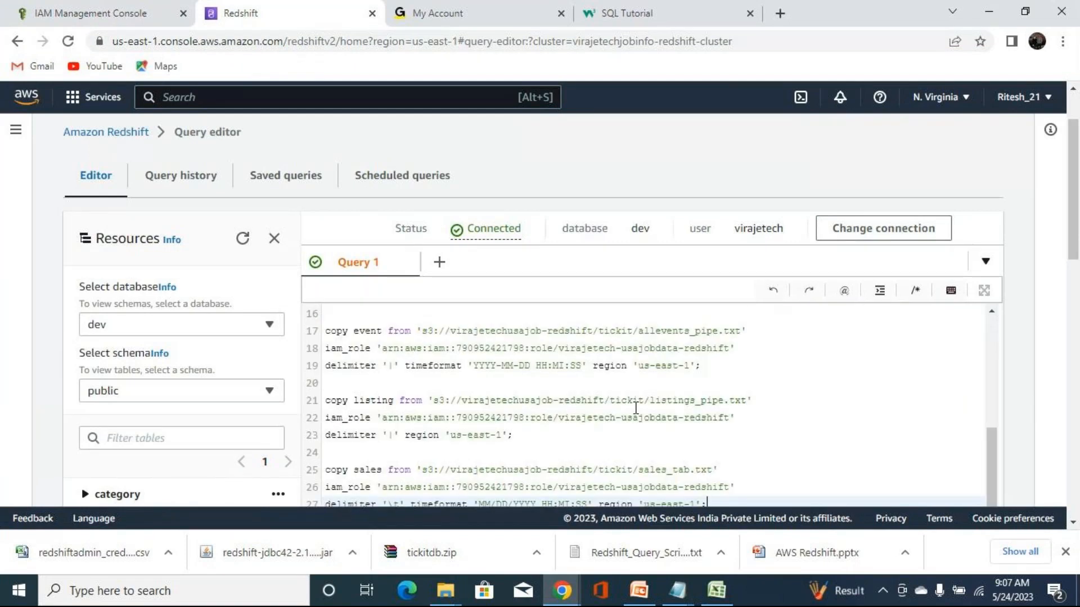
scroll(635, 408, "down", 3)
scroll(572, 292, "up", 3)
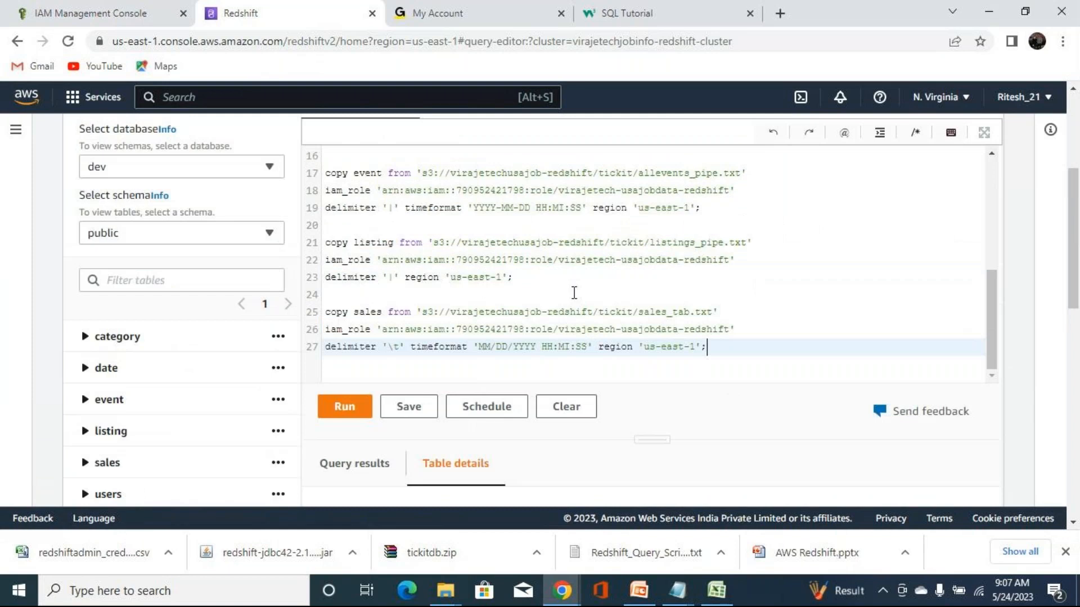
scroll(574, 293, "up", 3)
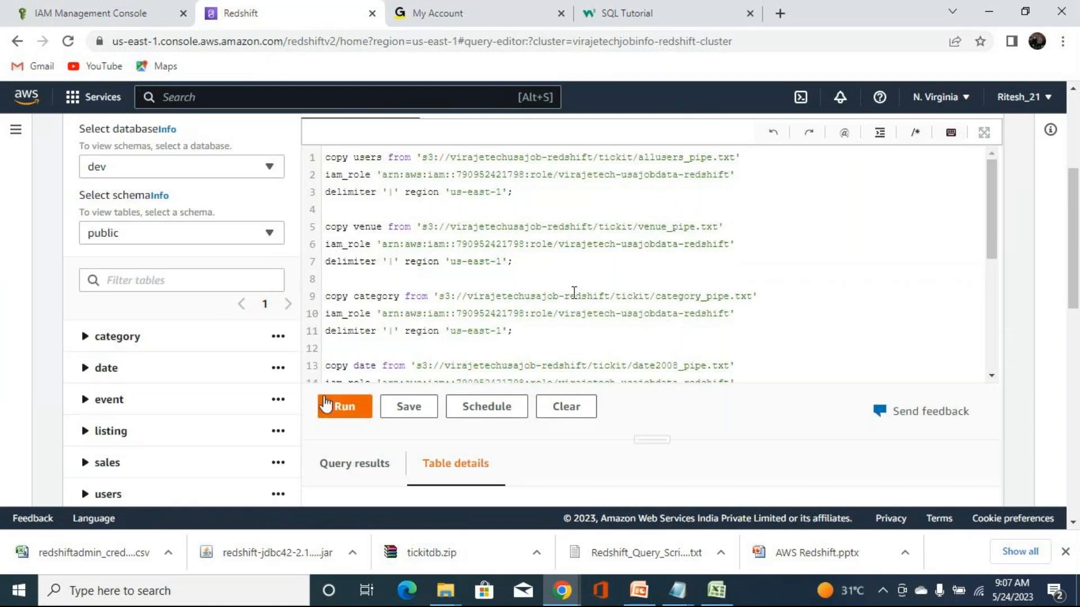
Run the seven COPY commands to load the tickit tables from S3.
left_click(335, 406)
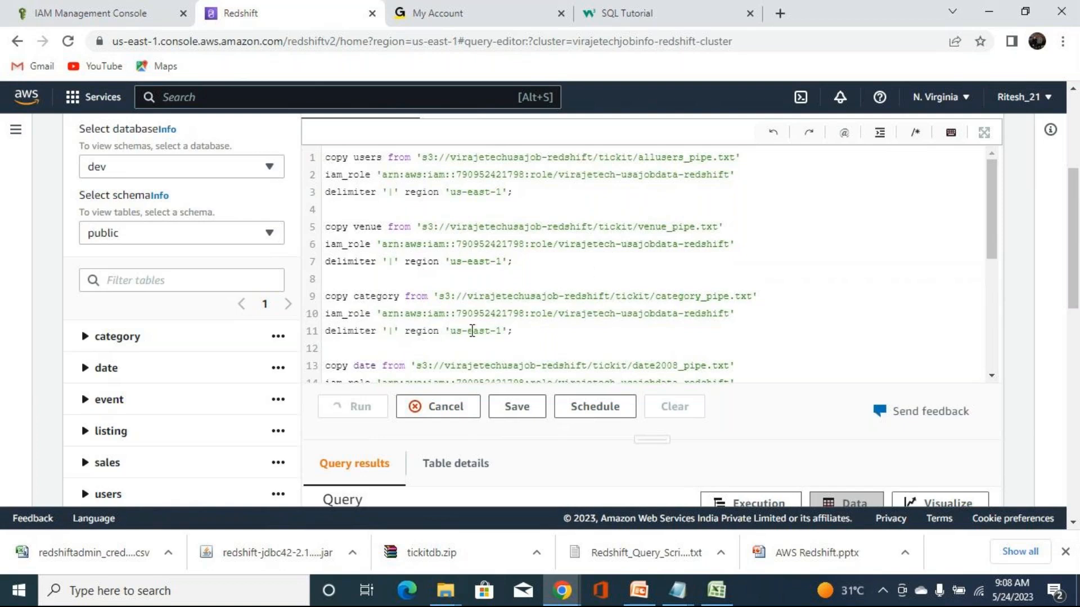
scroll(479, 330, "down", 10)
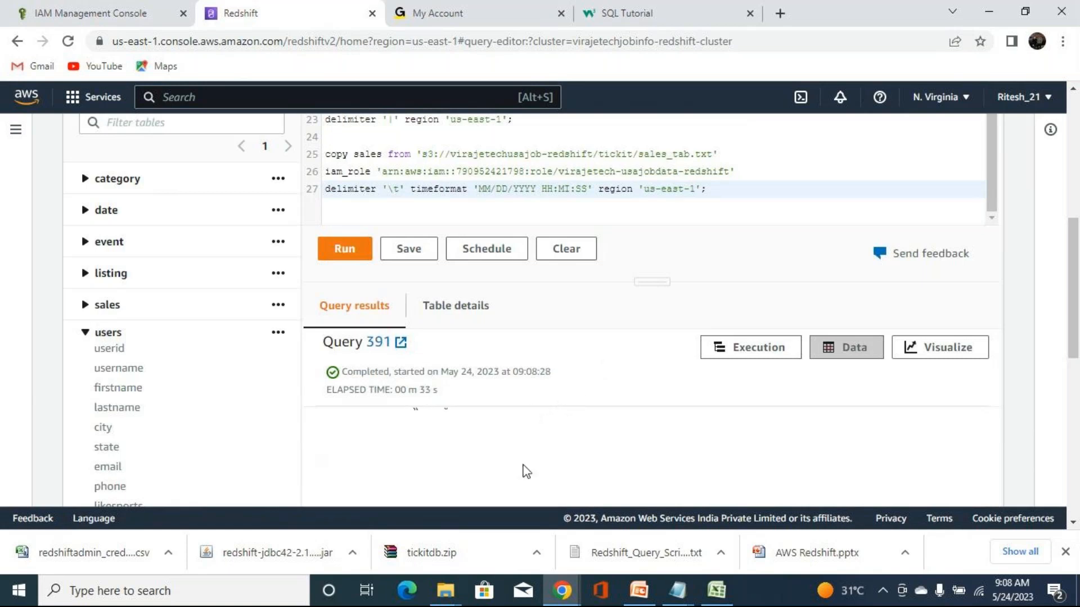
mouse_move(676, 593)
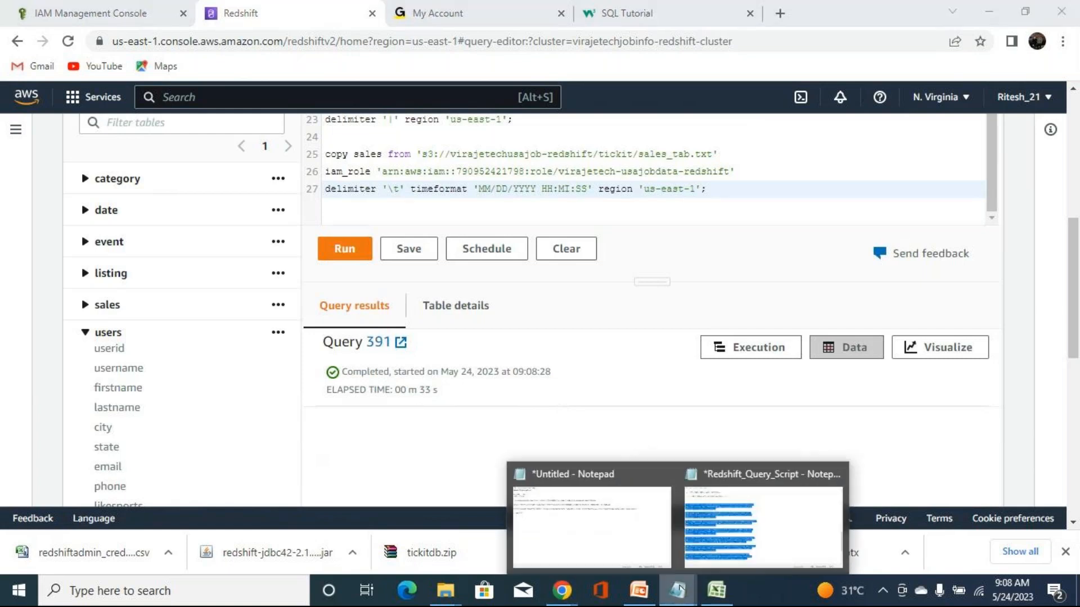
left_click(700, 557)
Swap the editor's COPY script for the SELECT * FROM pg_table_def query on tablename 'sales'.
scroll(523, 439, "down", 5)
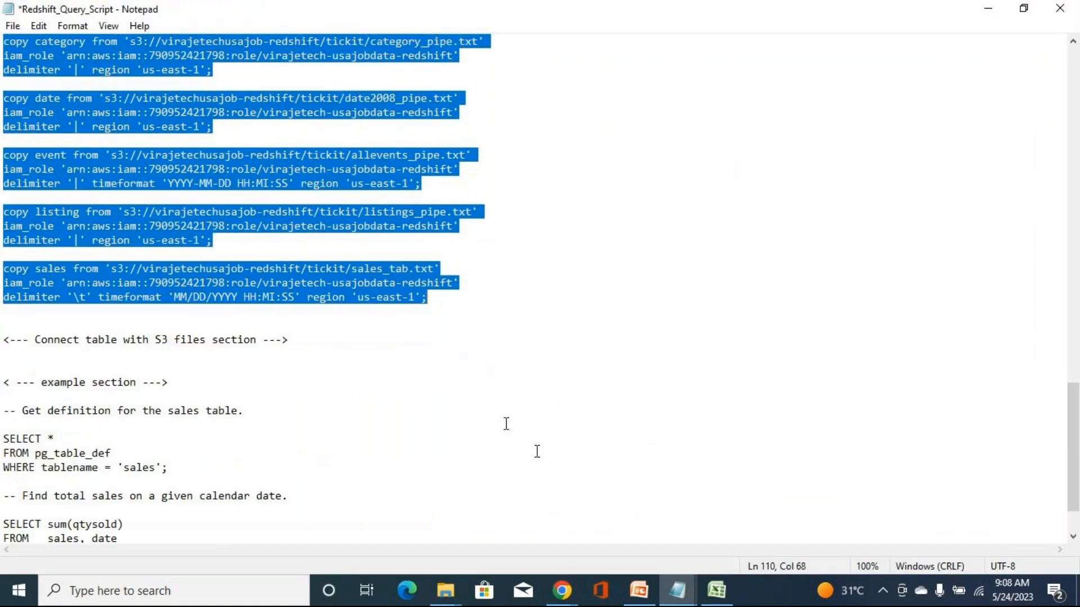
left_click(501, 420)
scroll(484, 404, "down", 2)
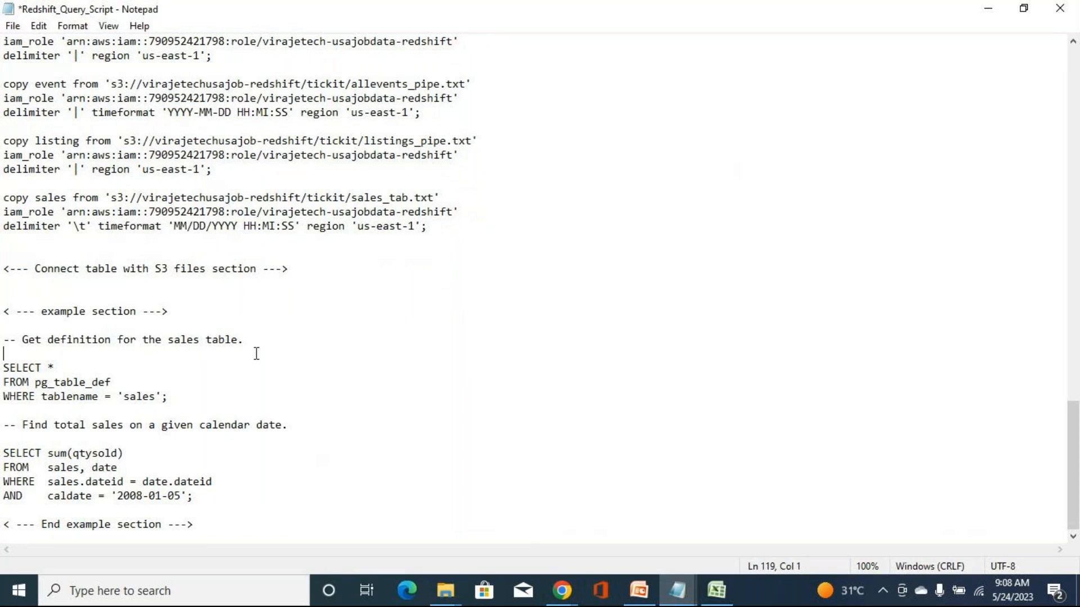
left_click_drag(173, 398, 3, 368)
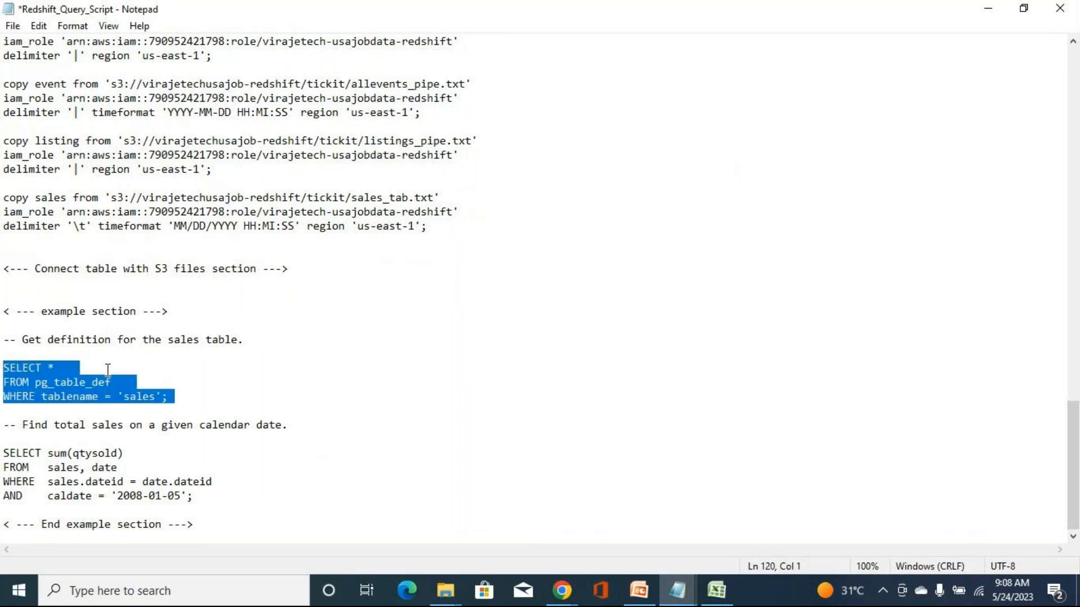
left_click(990, 9)
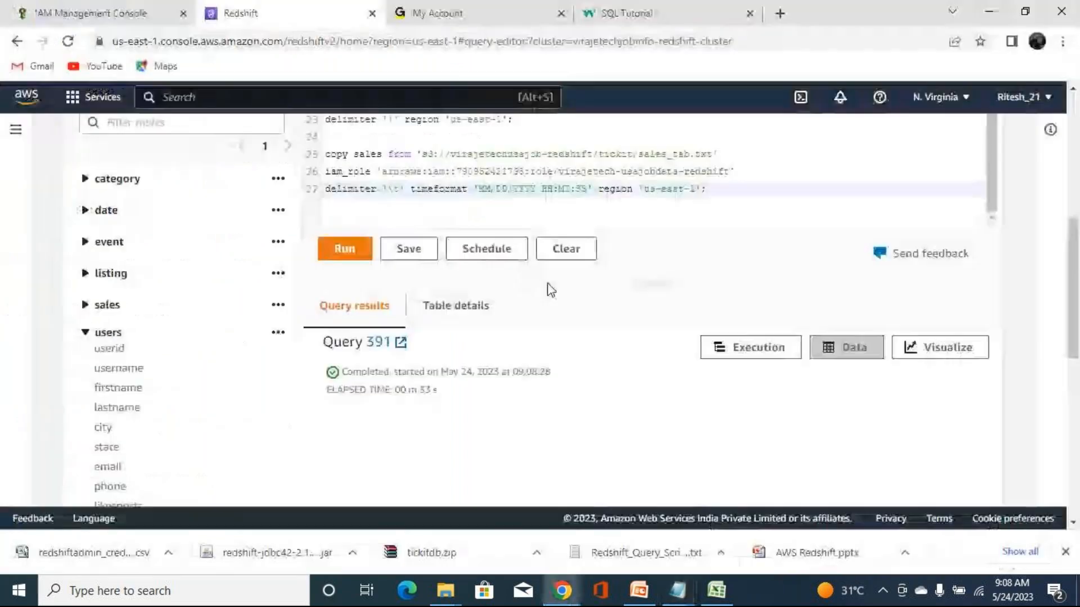
key("ctrl+a")
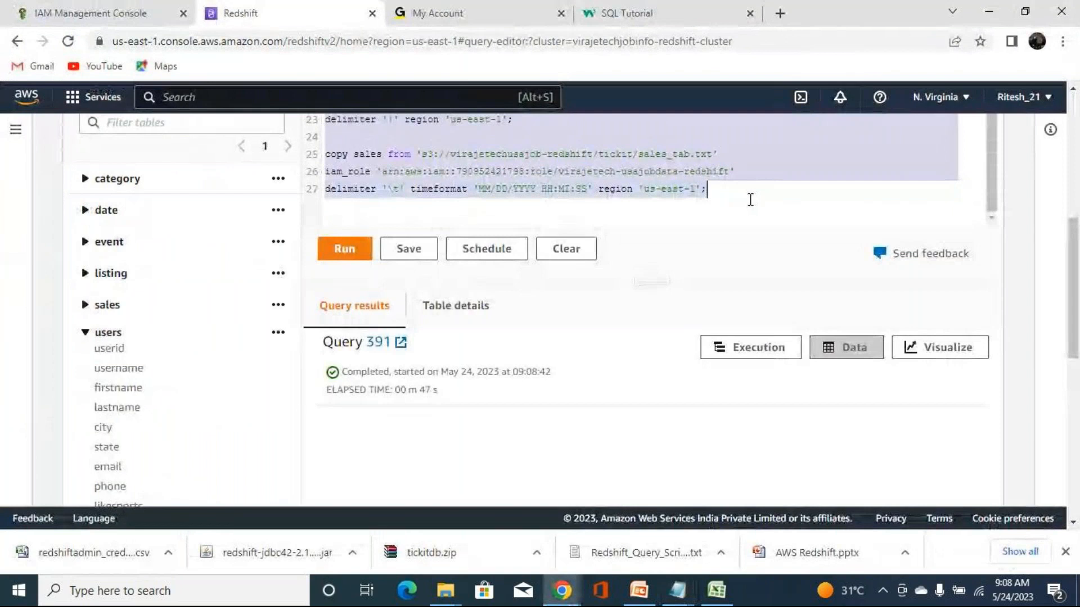
key("BackSpace")
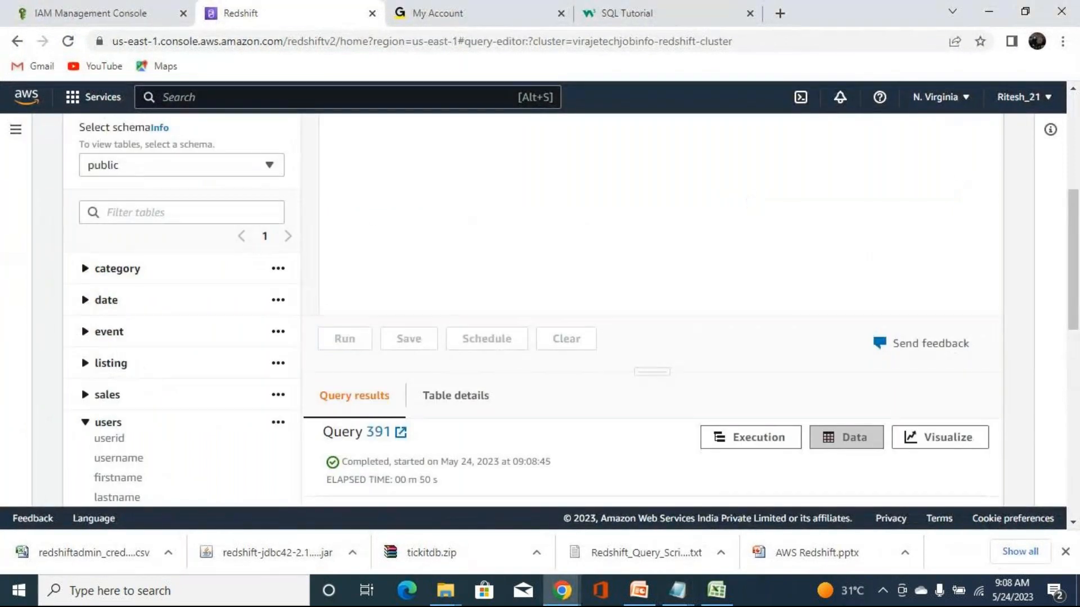
scroll(555, 216, "up", 4)
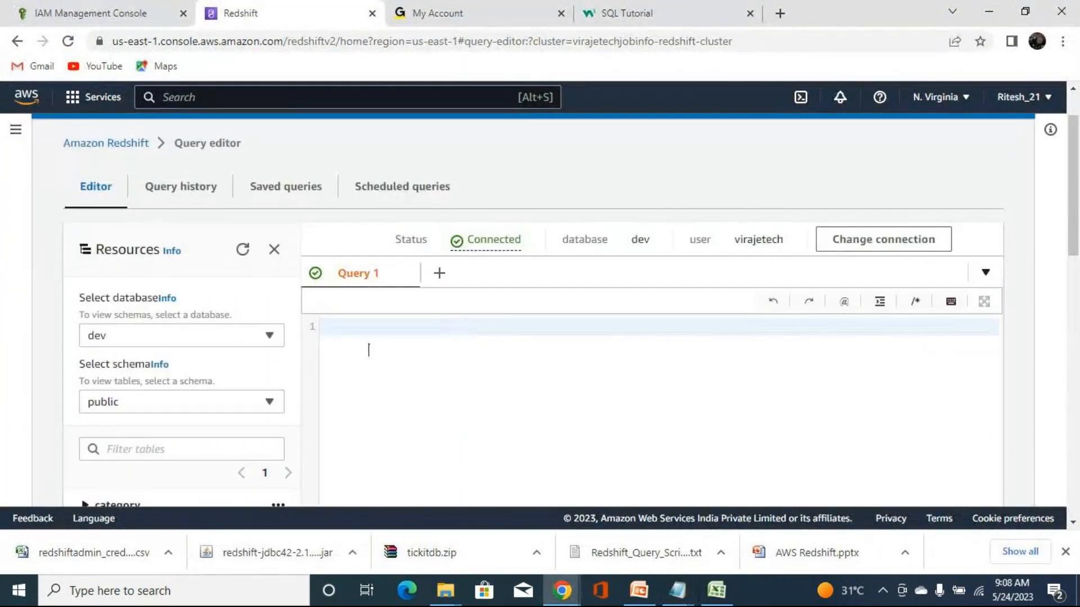
type("SELECT * FROM pg_table_def WHERE tablename = 'sales';")
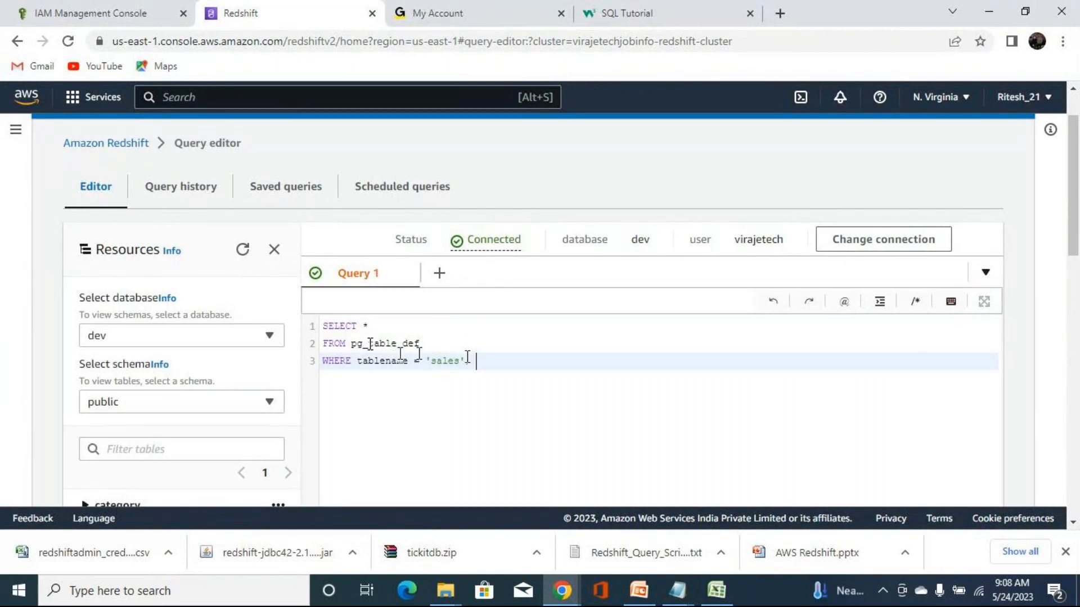
scroll(411, 404, "down", 3)
Run the sales definition query and review its ten columns, with listid as distkey and dateid as sortkey.
left_click(349, 418)
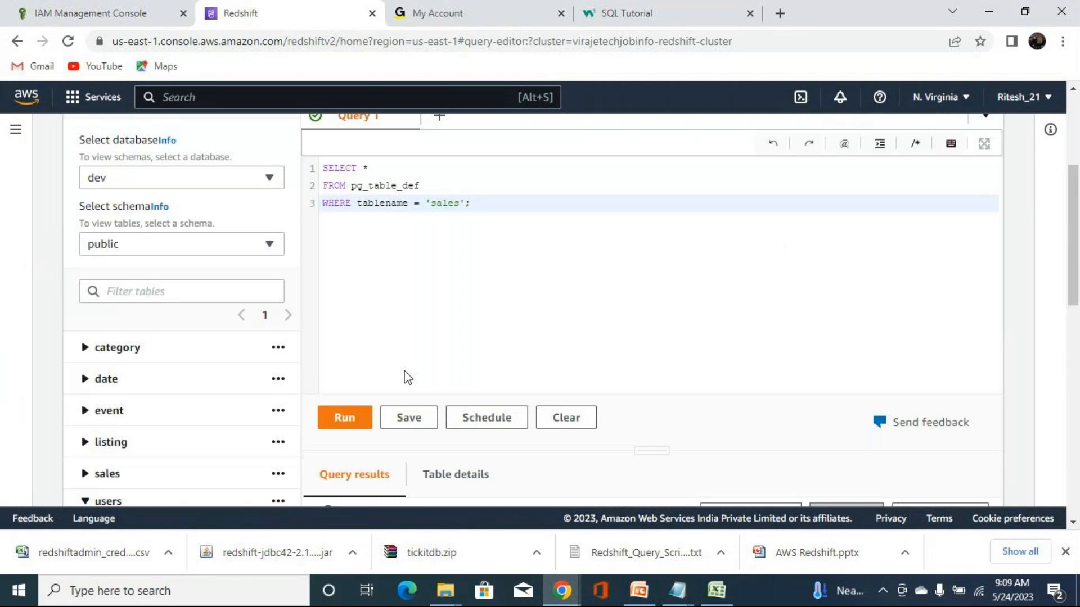
scroll(595, 309, "down", 7)
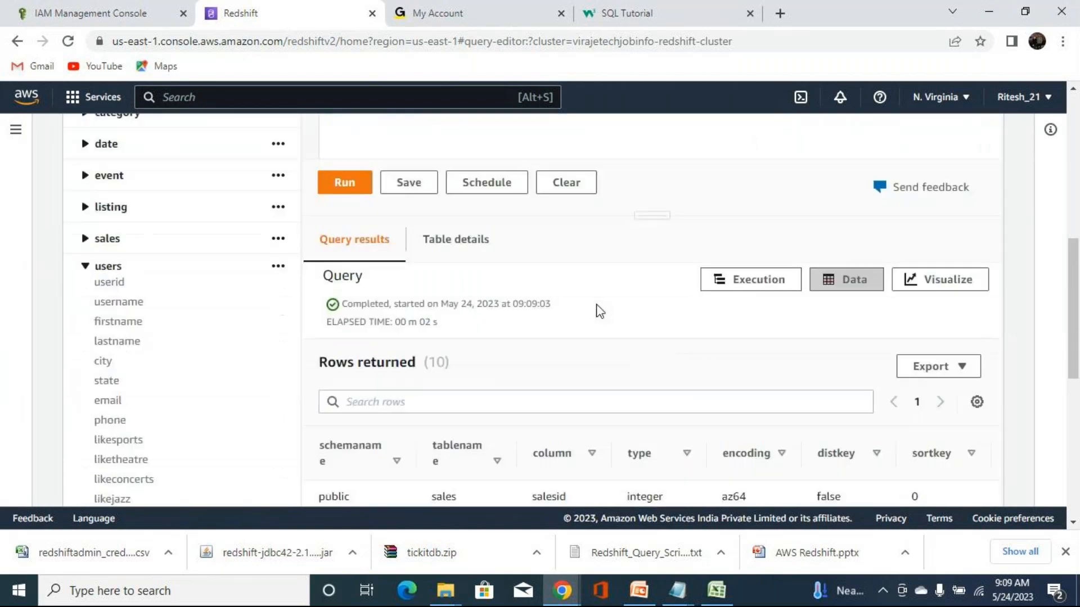
scroll(475, 292, "down", 3)
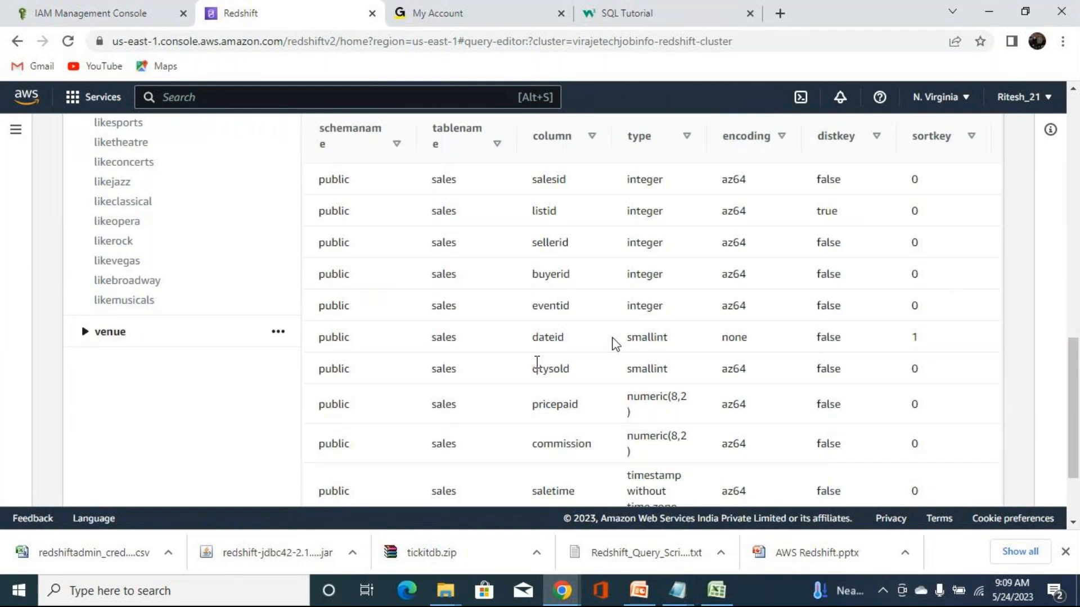
scroll(617, 343, "down", 2)
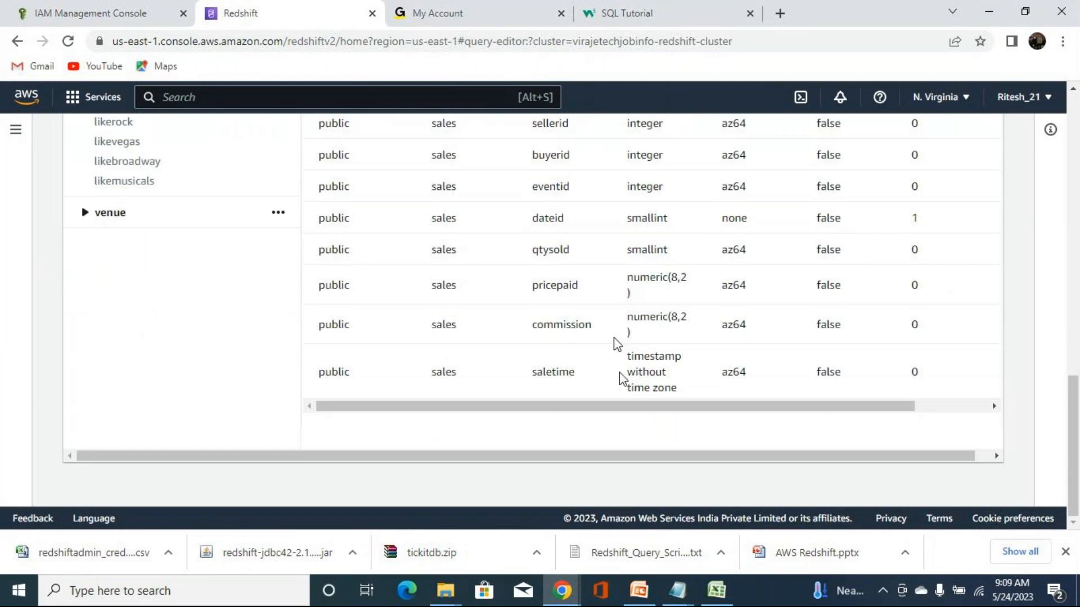
left_click(679, 591)
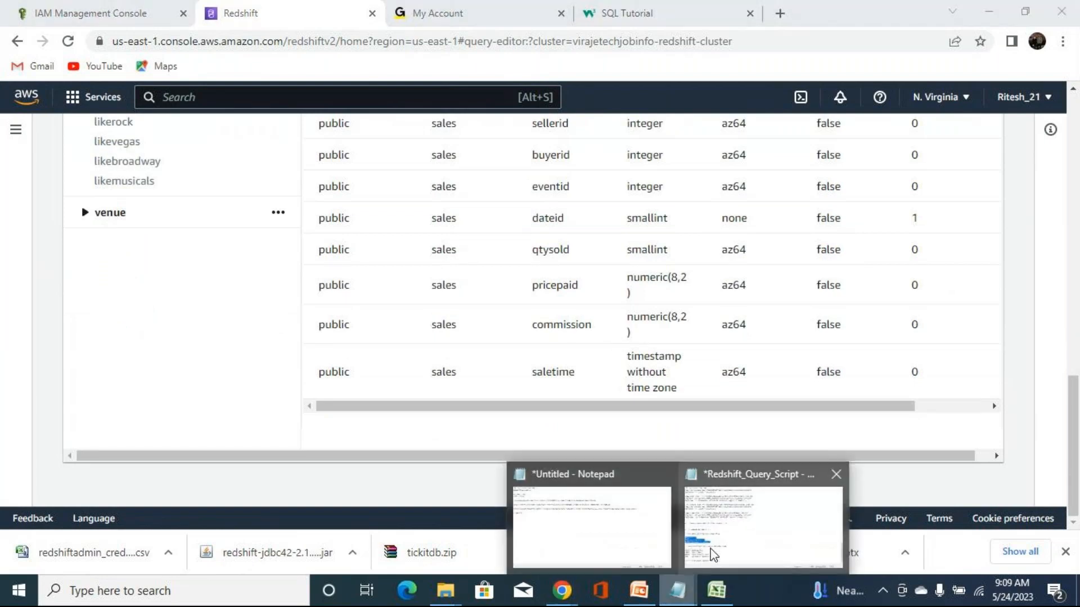
Copy the SELECT sum(qtysold) query for caldate '2008-01-05' from Notepad into the editor, replacing the definition query.
left_click(763, 526)
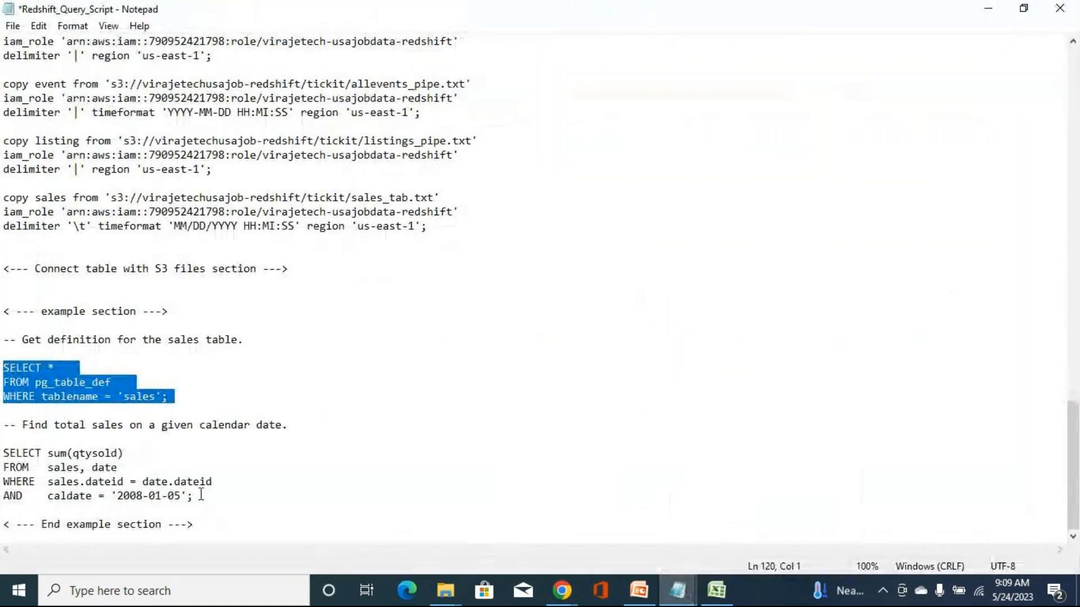
left_click_drag(201, 497, 3, 439)
key("ctrl+c")
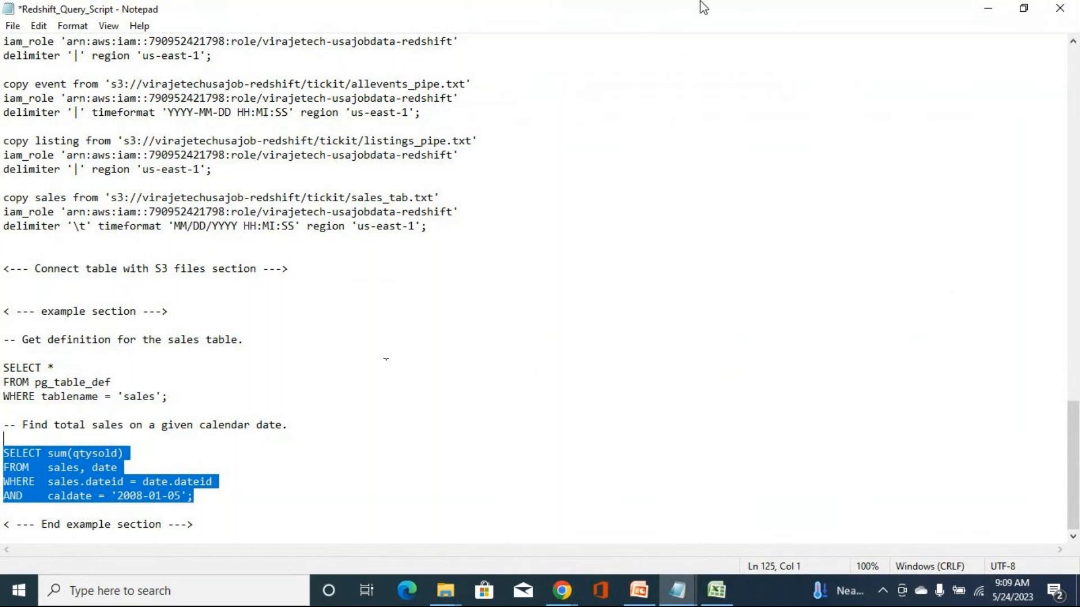
left_click(988, 8)
scroll(554, 283, "up", 10)
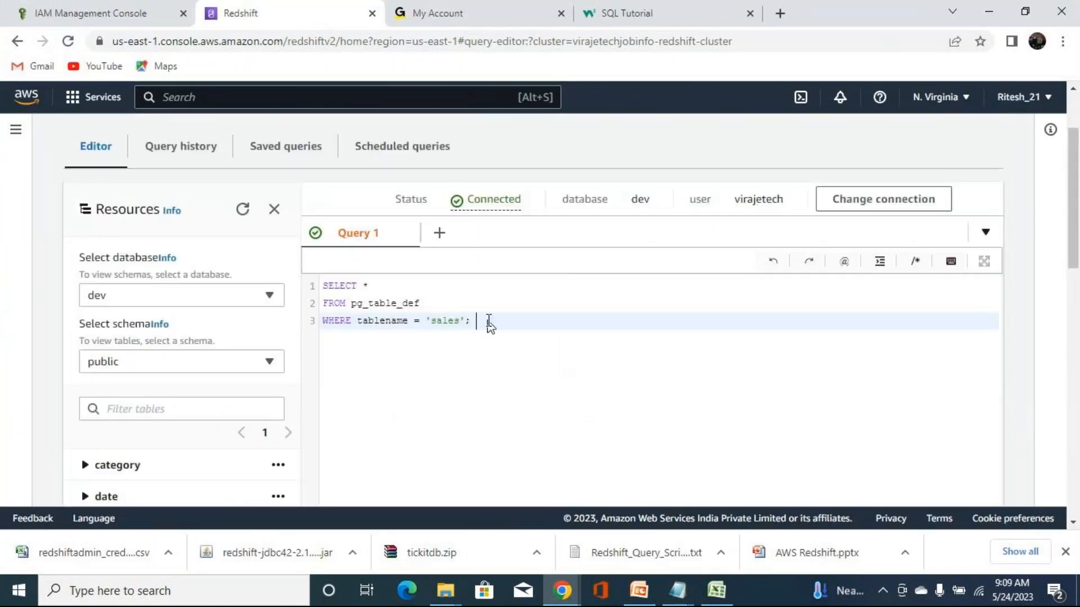
left_click_drag(489, 321, 303, 293)
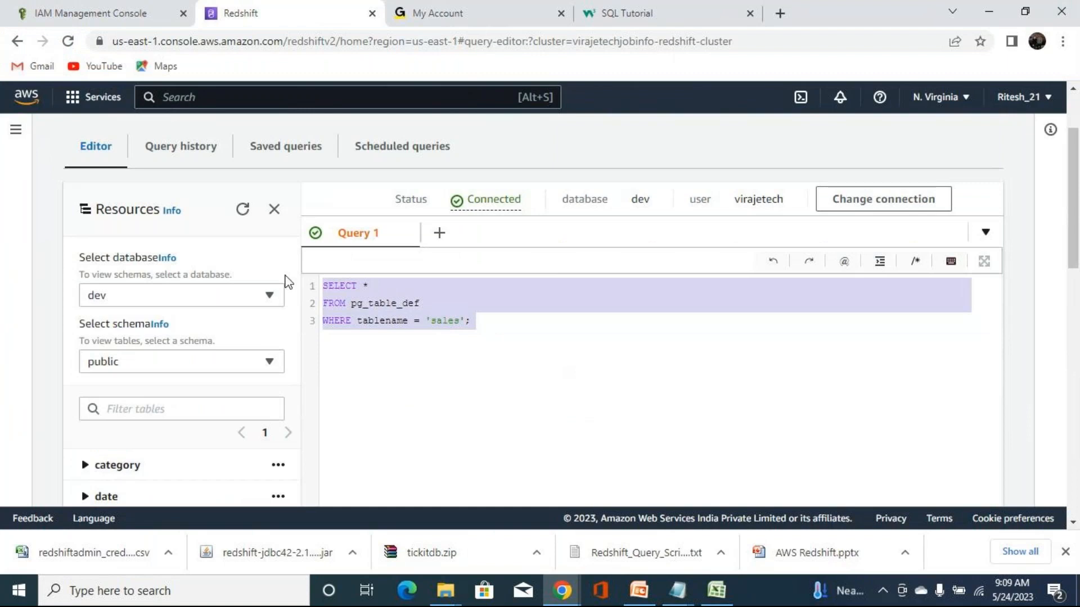
key("Delete")
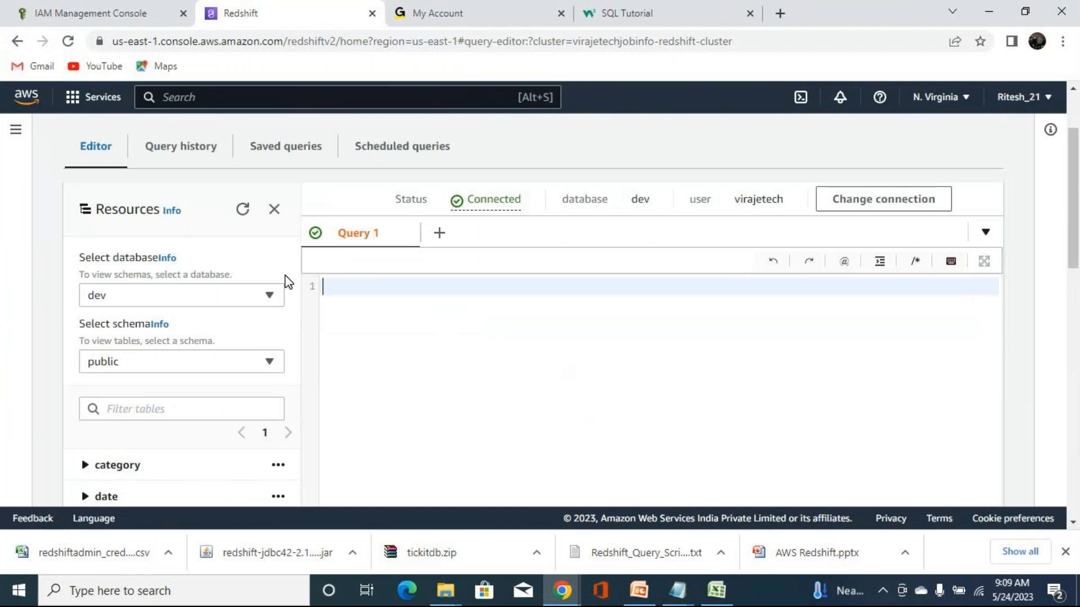
key("ctrl+v")
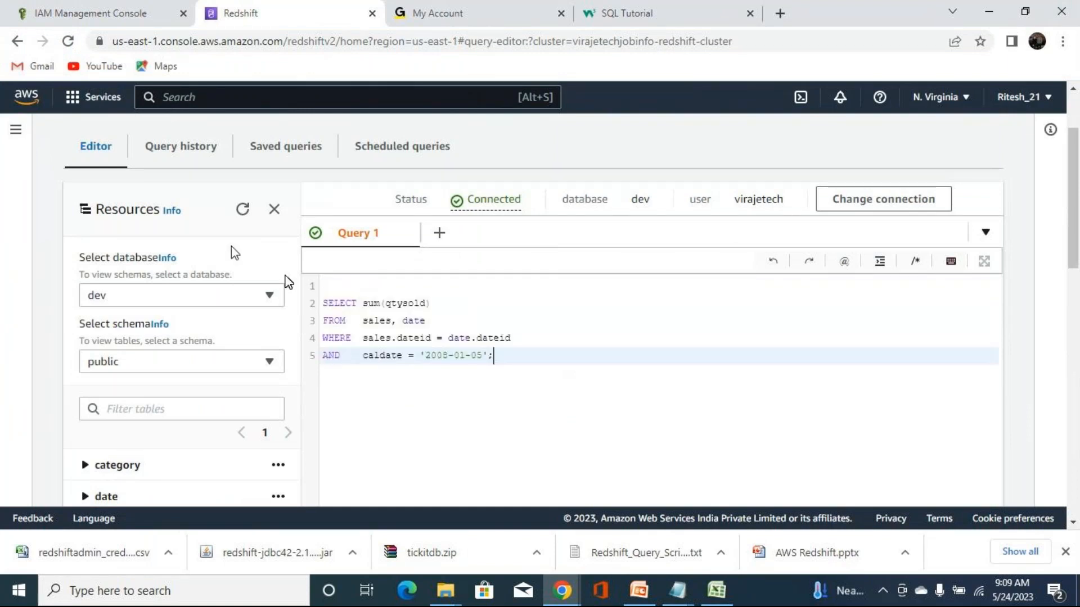
Run the total-sales query as query 426 and read the resulting sum of 210.
scroll(394, 326, "down", 4)
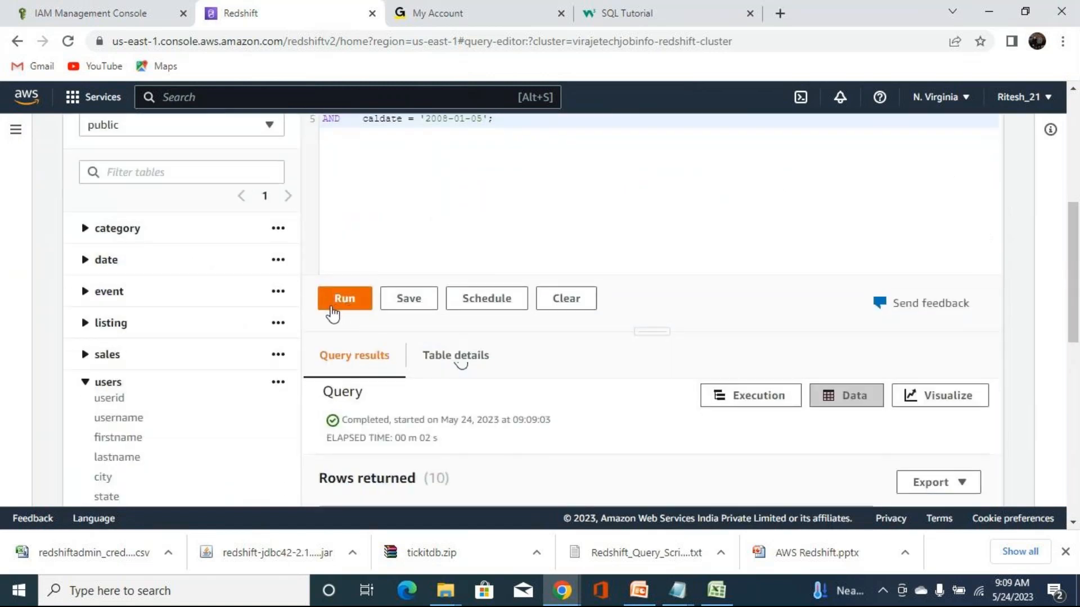
left_click(332, 303)
scroll(559, 276, "down", 4)
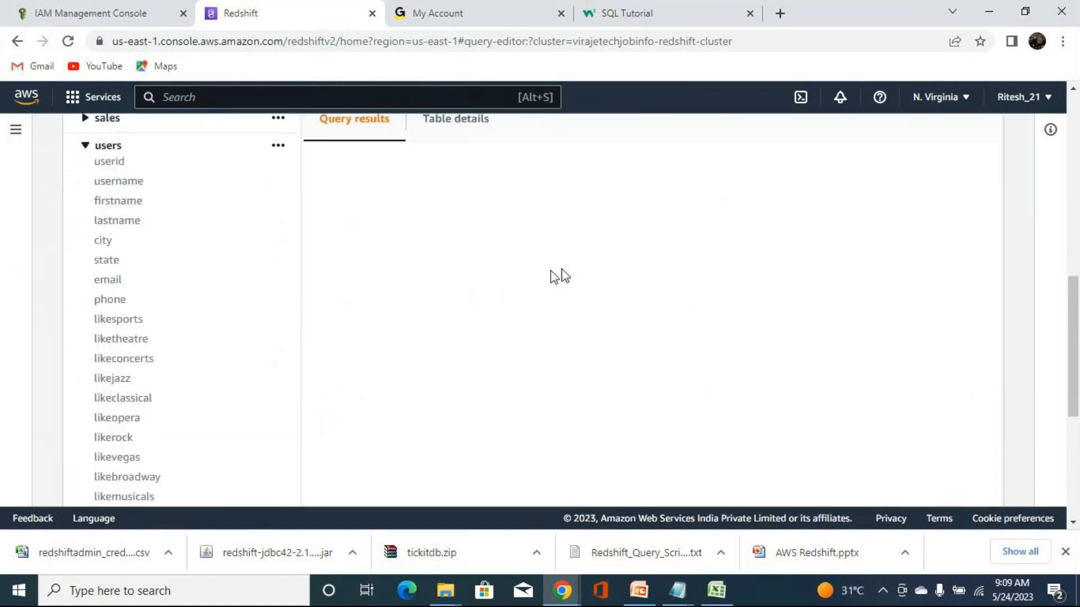
scroll(538, 277, "up", 3)
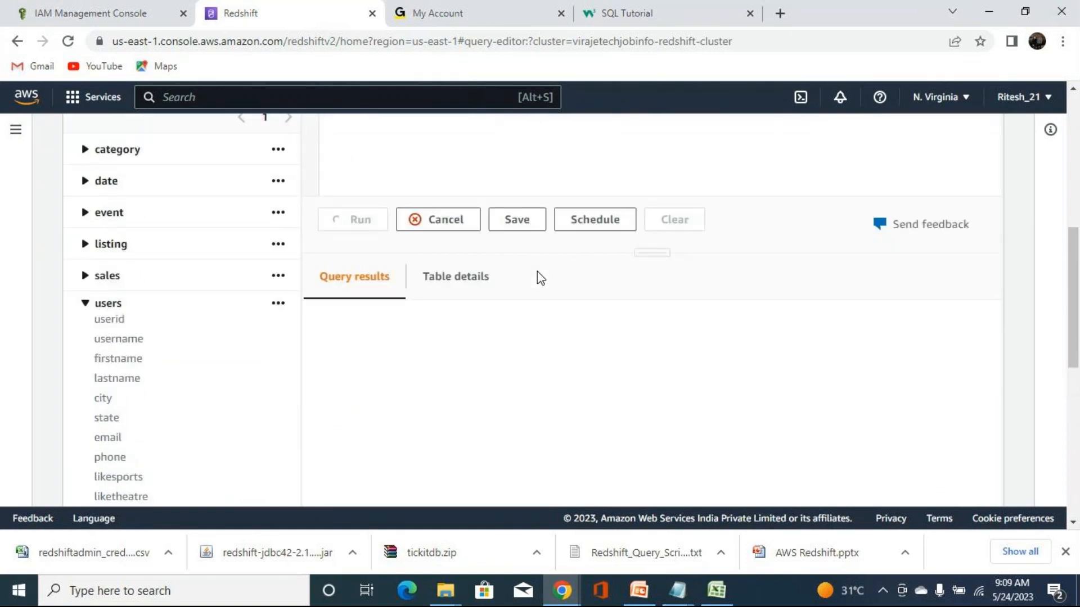
scroll(417, 351, "down", 4)
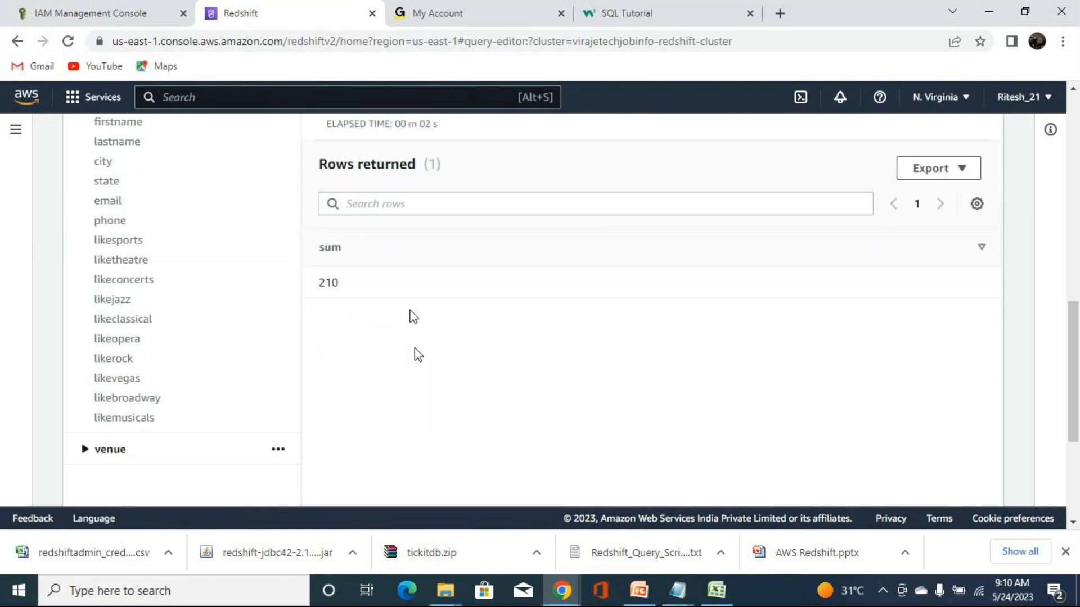
scroll(456, 299, "up", 4)
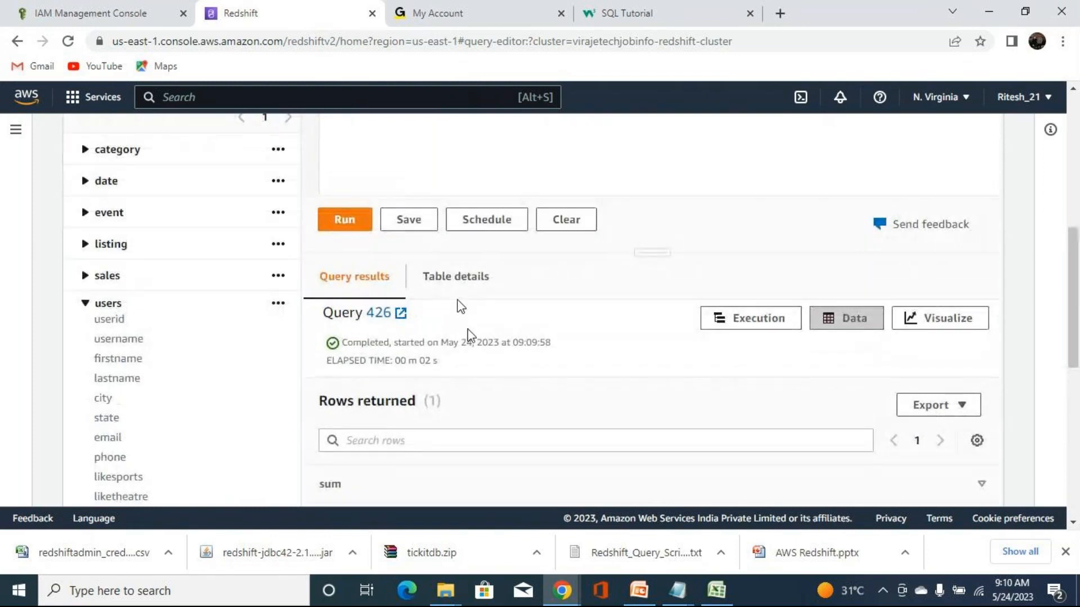
scroll(487, 346, "down", 4)
scroll(491, 353, "up", 4)
Copy the pg_table_def query for tablename 'sales' from Notepad over the editor's query and run it.
mouse_move(678, 590)
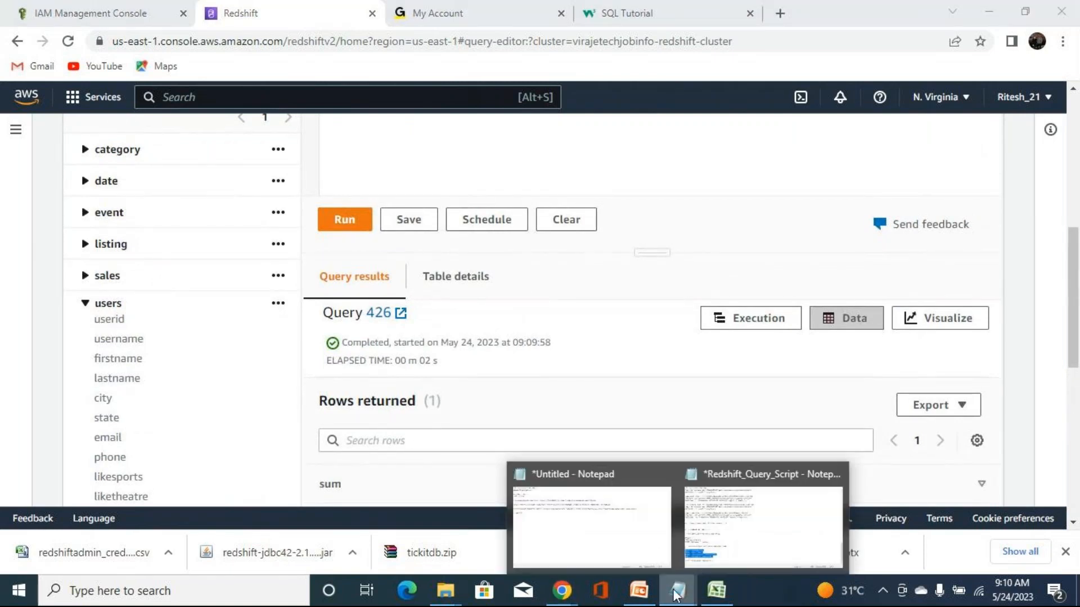
left_click(714, 551)
left_click_drag(168, 396, 2, 368)
key("ctrl+c")
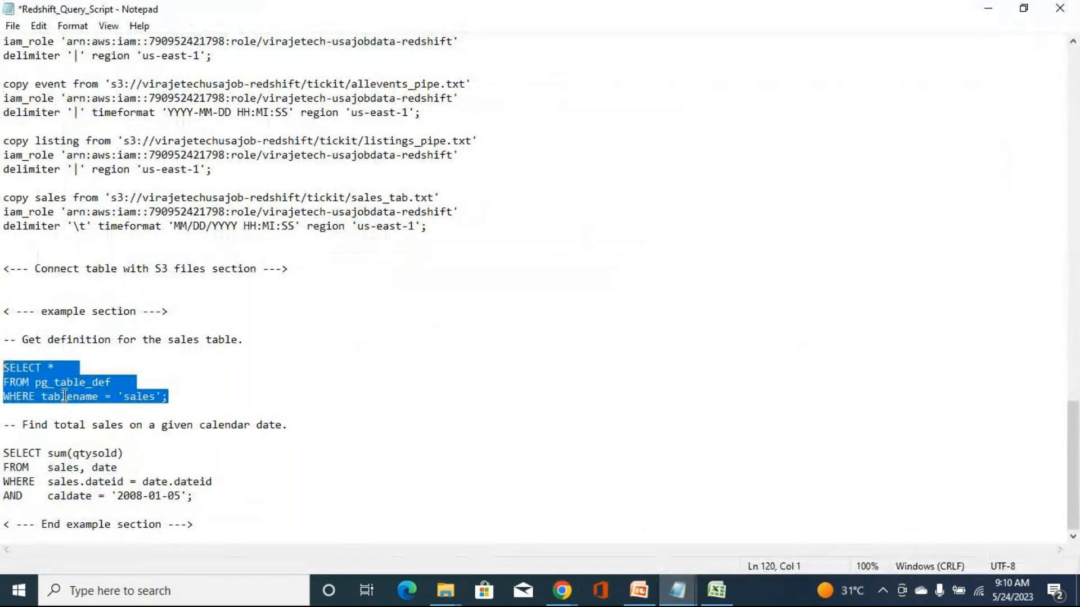
left_click(988, 8)
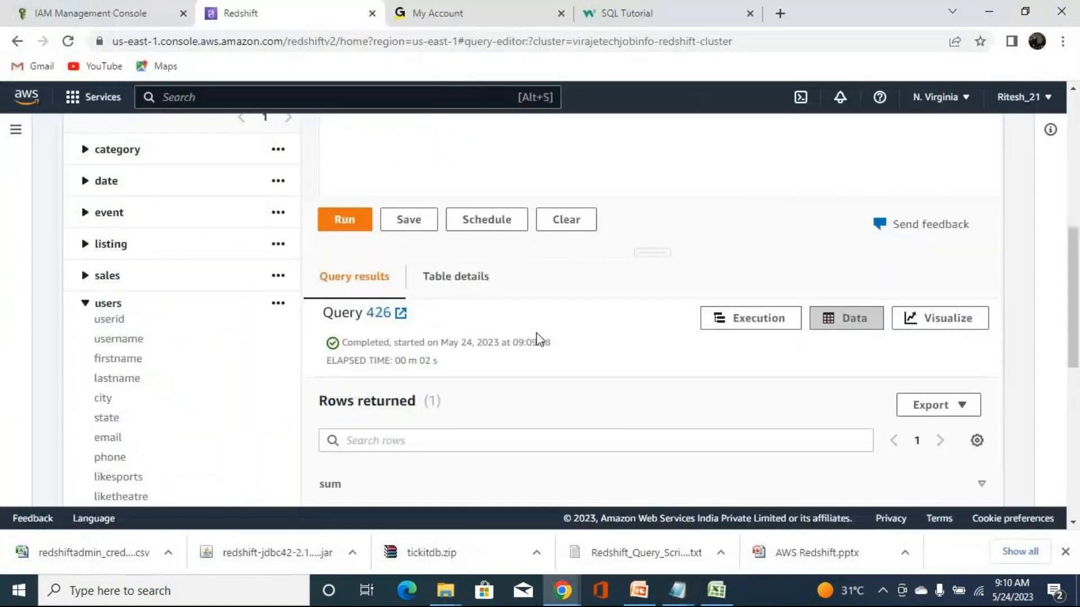
key("ctrl+a")
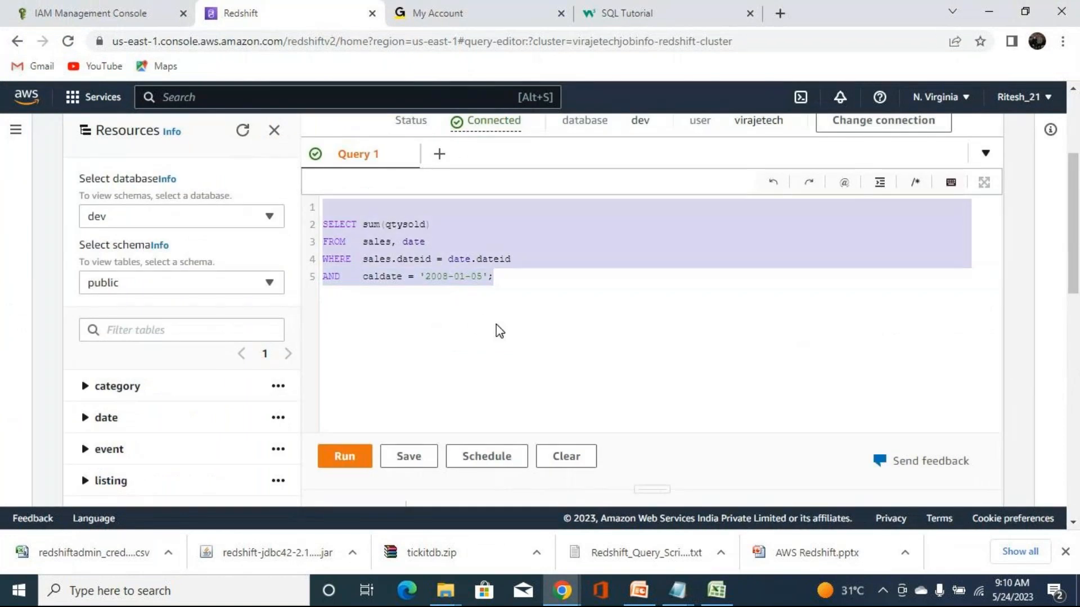
key("Delete")
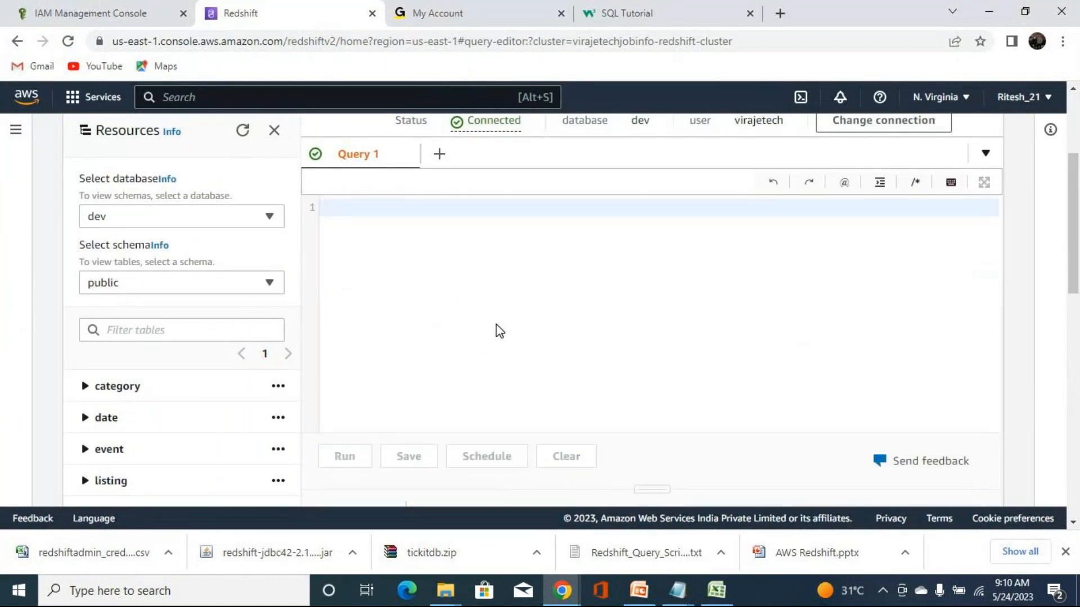
key("ctrl+v")
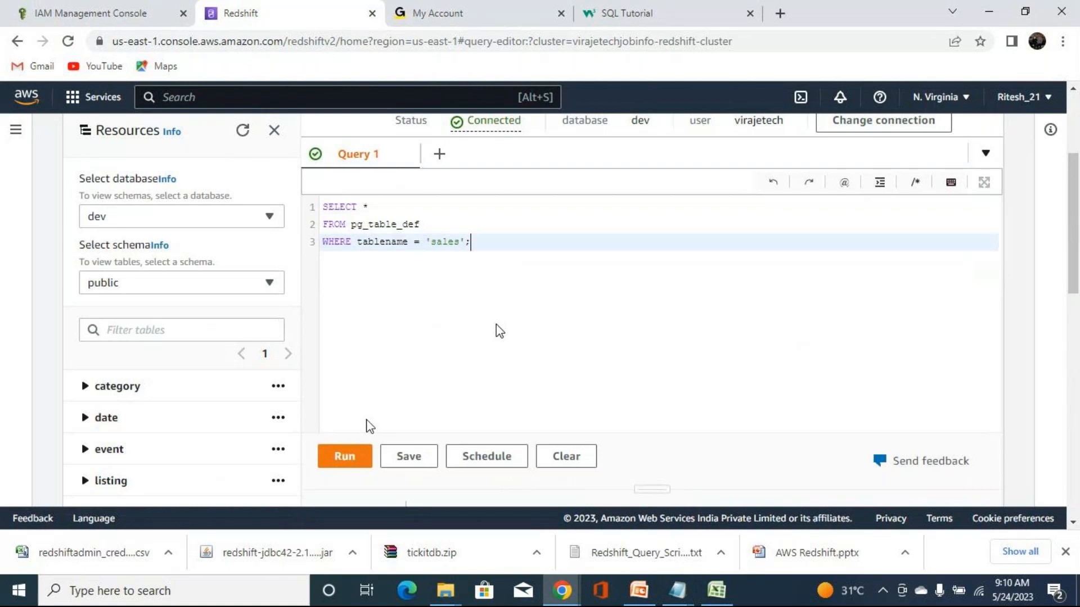
left_click(344, 458)
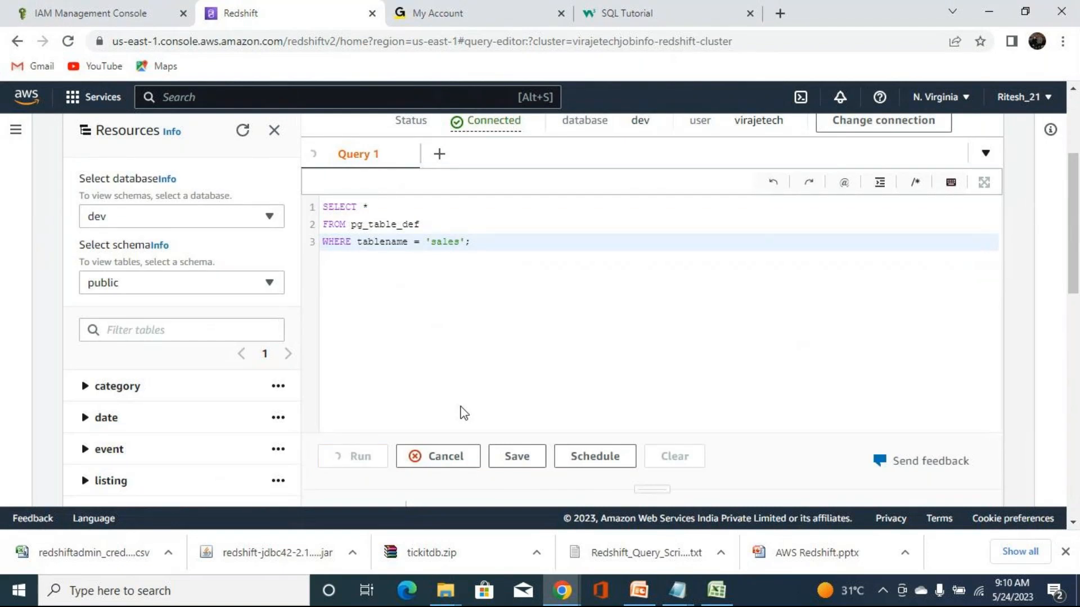
scroll(464, 413, "down", 7)
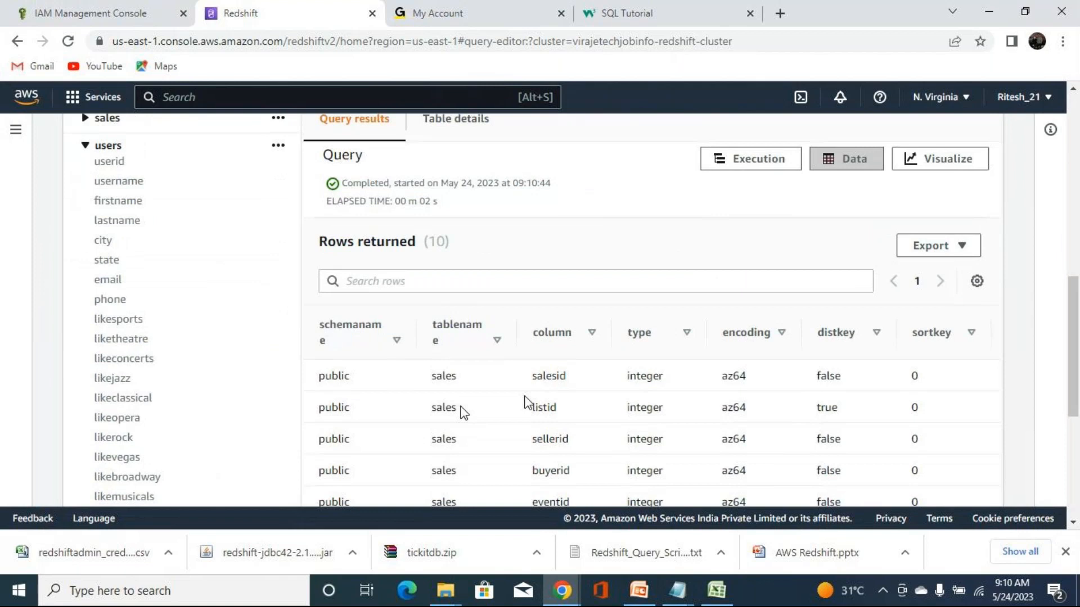
Switch between the Execution, Data and Visualize views of the query results.
left_click(742, 161)
left_click(839, 163)
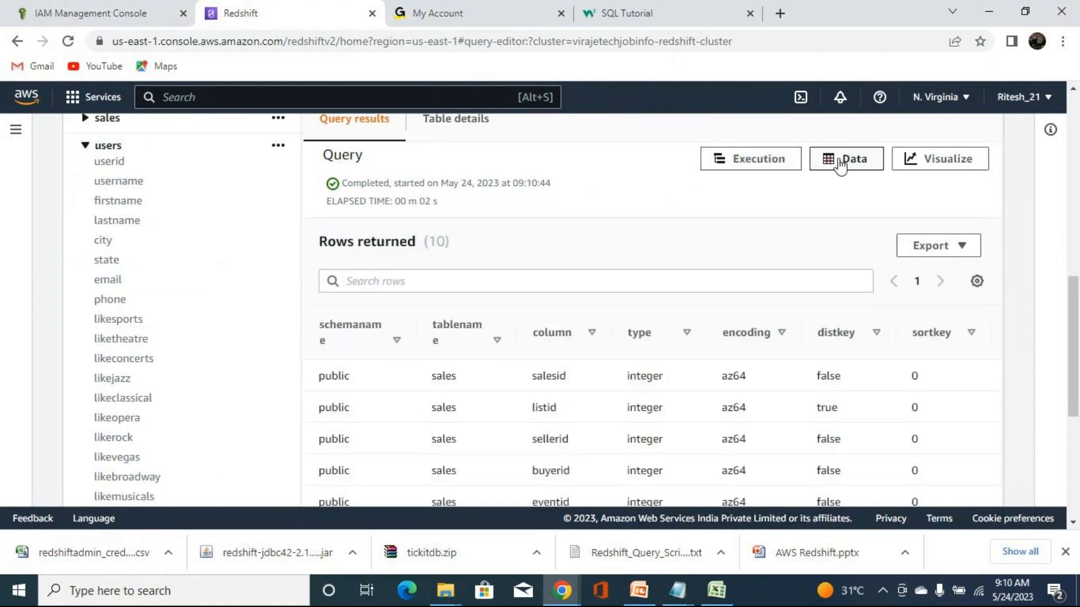
left_click(922, 169)
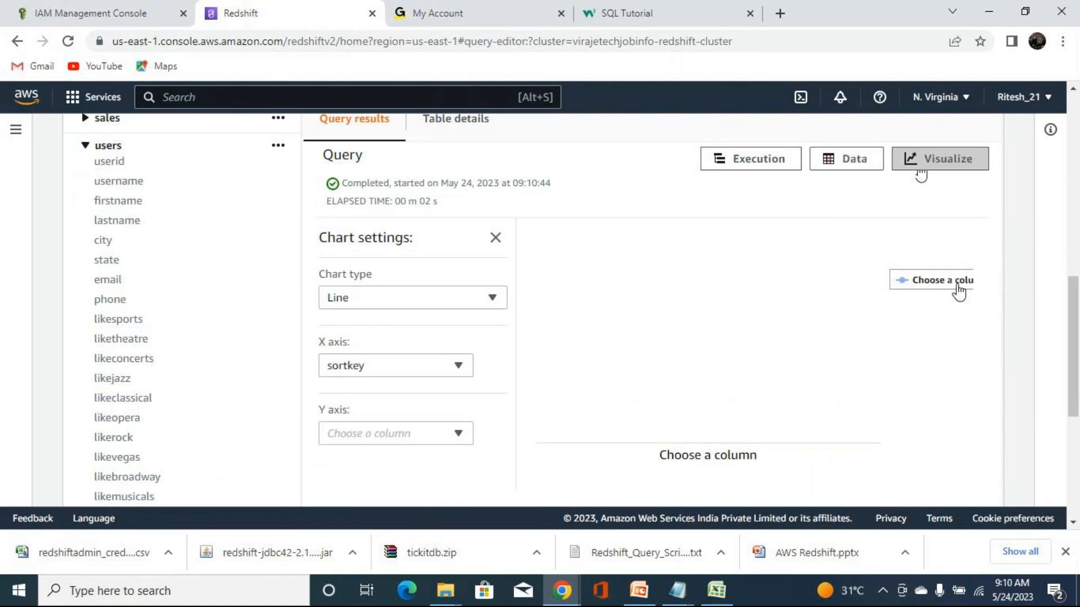
left_click(851, 164)
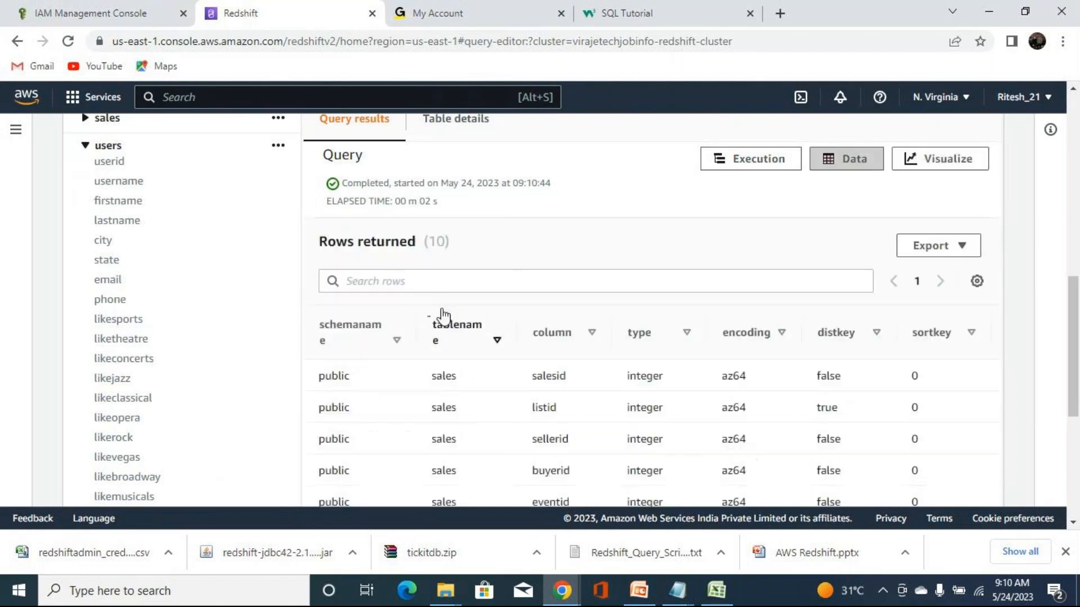
left_click(914, 159)
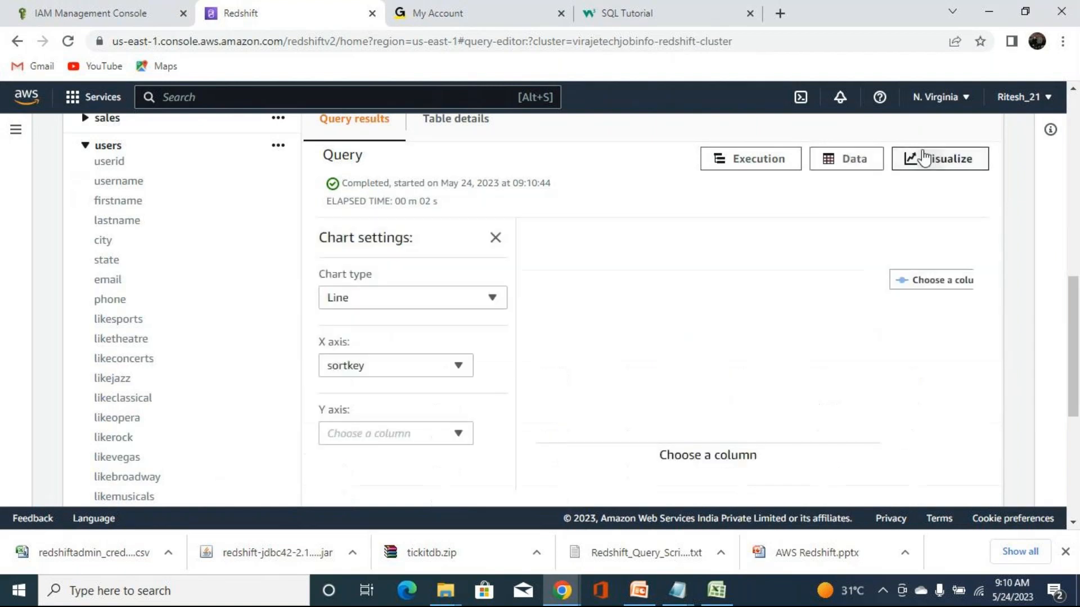
Make the results chart a bar chart with sortkey on both the X and Y axes.
left_click(420, 302)
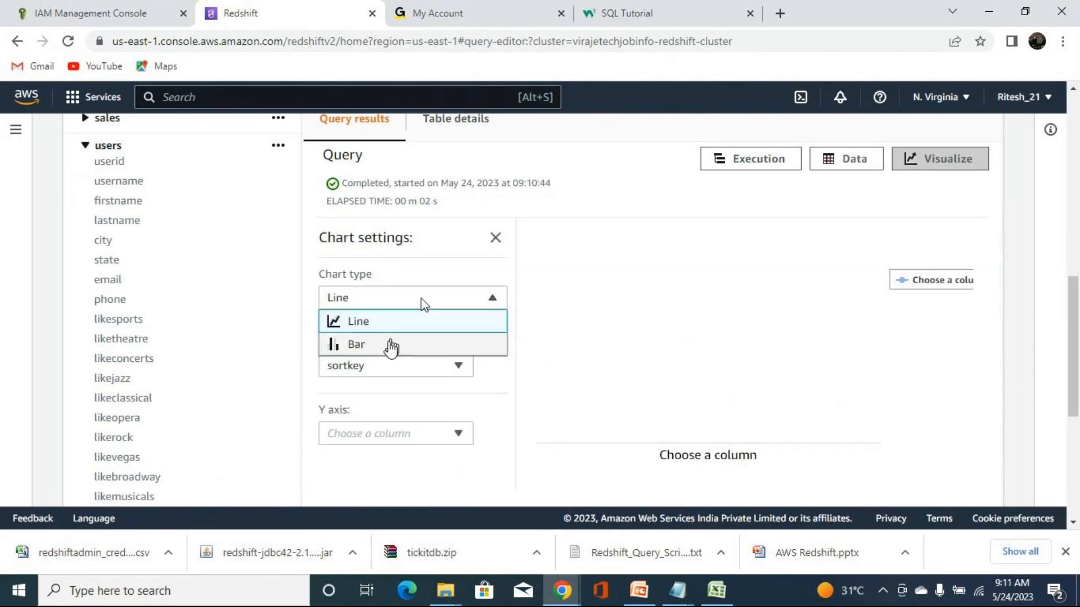
left_click(387, 348)
left_click(422, 370)
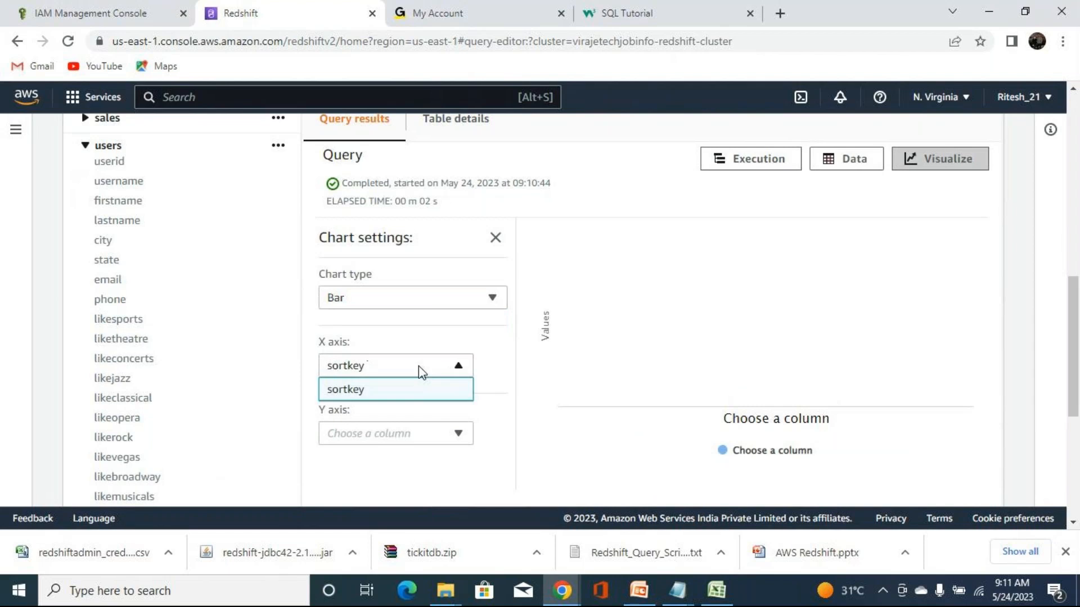
left_click(393, 389)
left_click(388, 438)
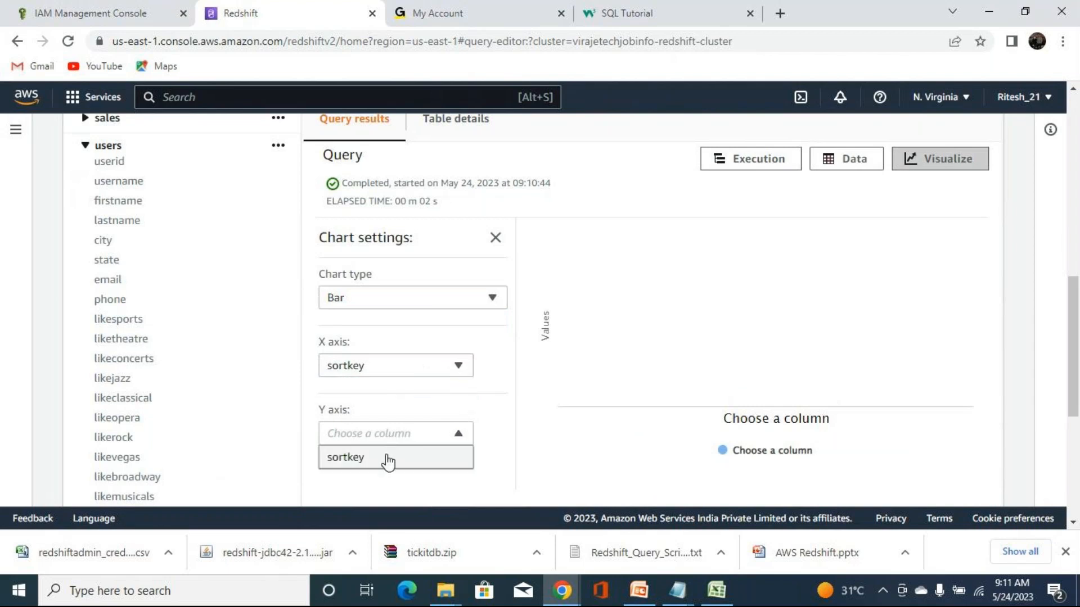
left_click(388, 459)
scroll(438, 413, "down", 2)
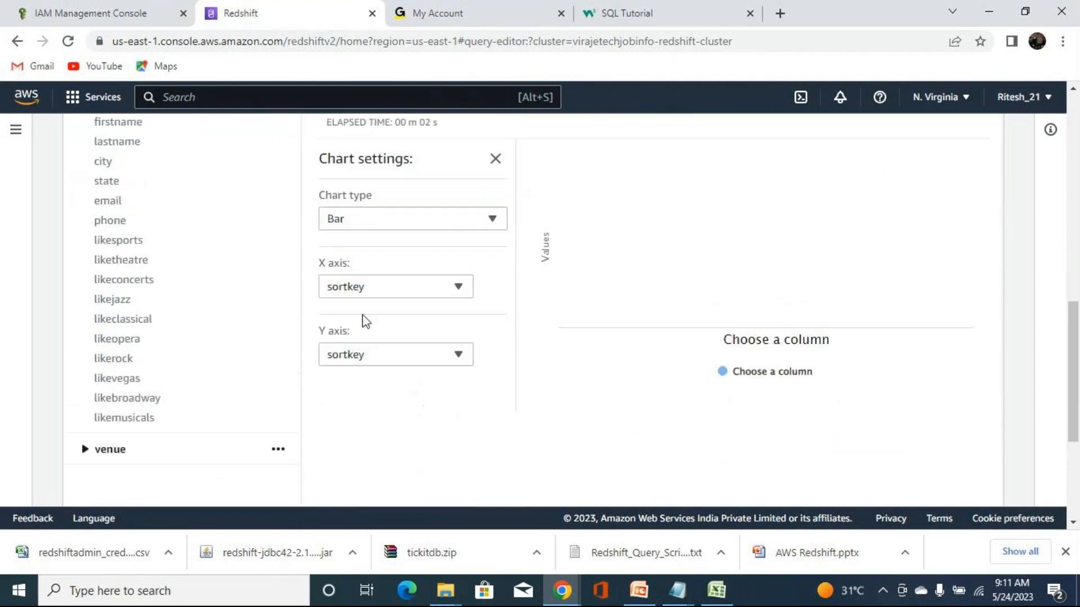
scroll(450, 333, "up", 3)
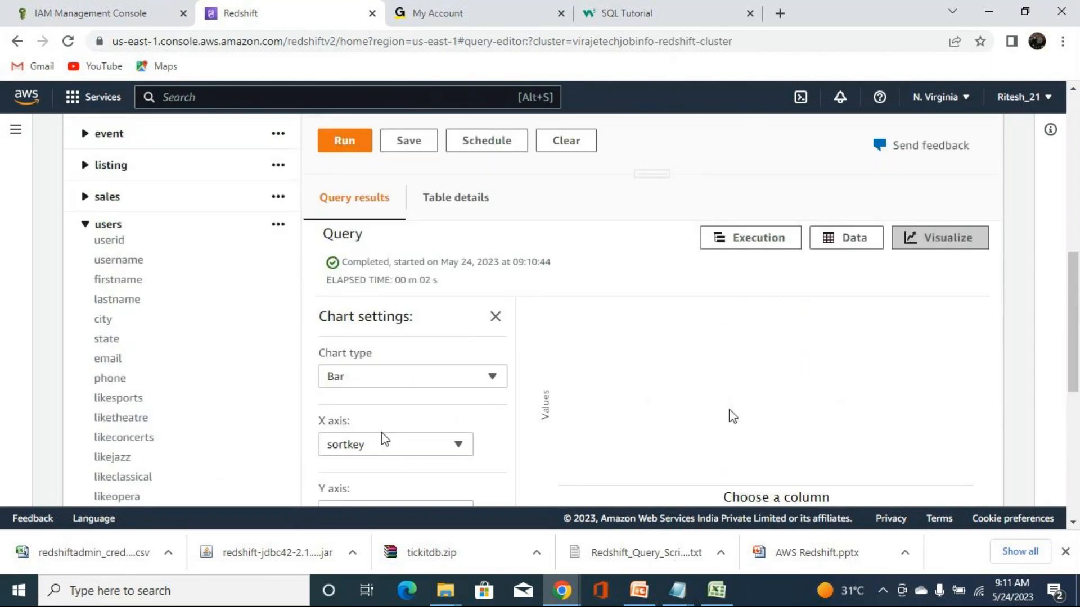
scroll(385, 439, "down", 3)
scroll(422, 338, "up", 2)
Switch the chart back to a line chart with sortkey on the X axis and no Y column.
left_click(413, 298)
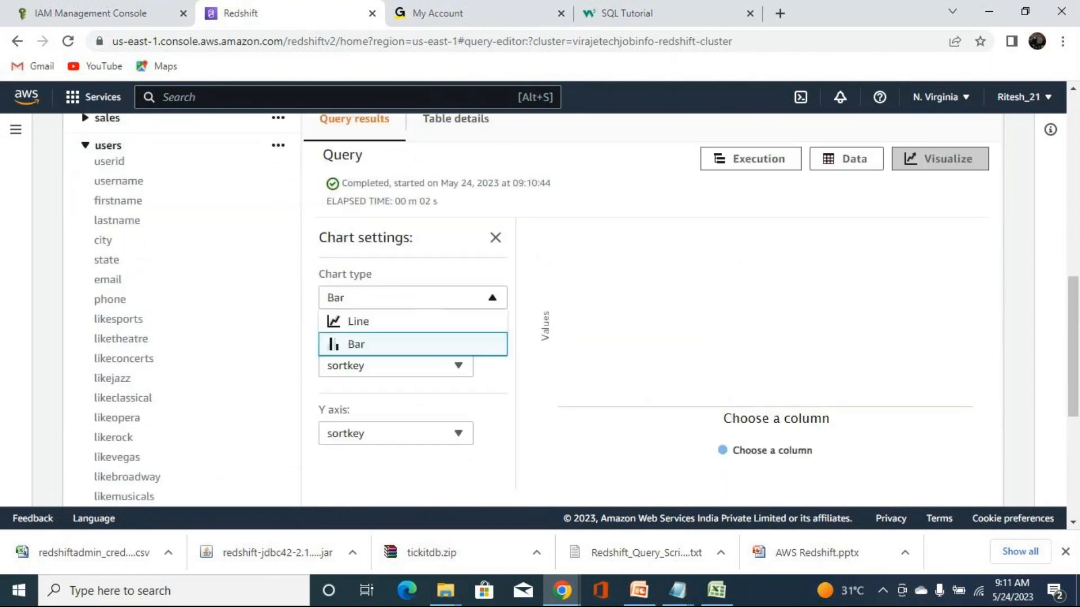
left_click(397, 323)
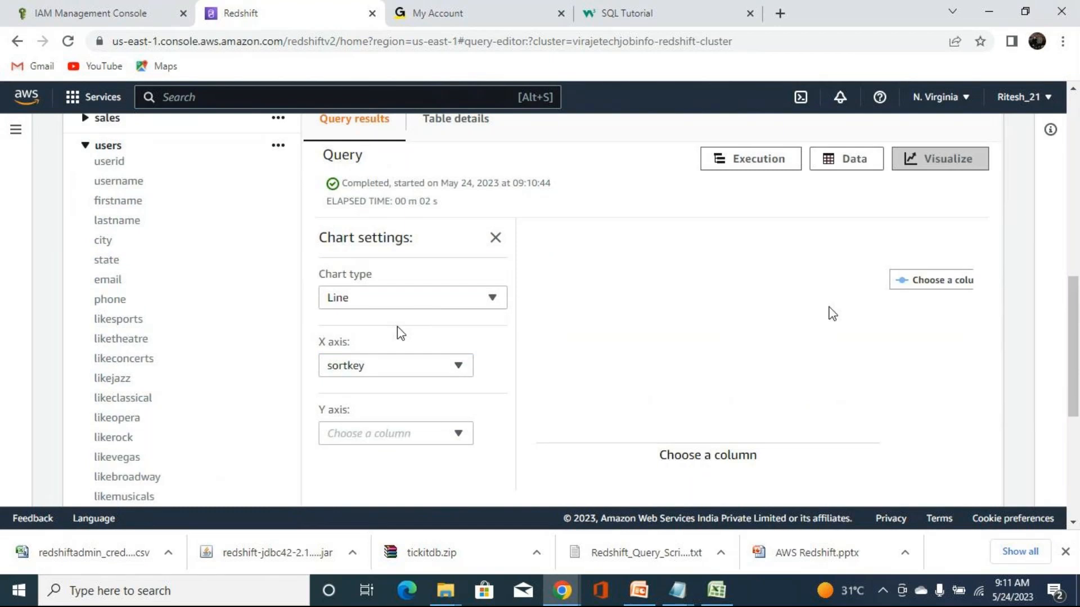
left_click(911, 280)
left_click(910, 281)
left_click(424, 365)
left_click(424, 365)
left_click(424, 436)
left_click(424, 437)
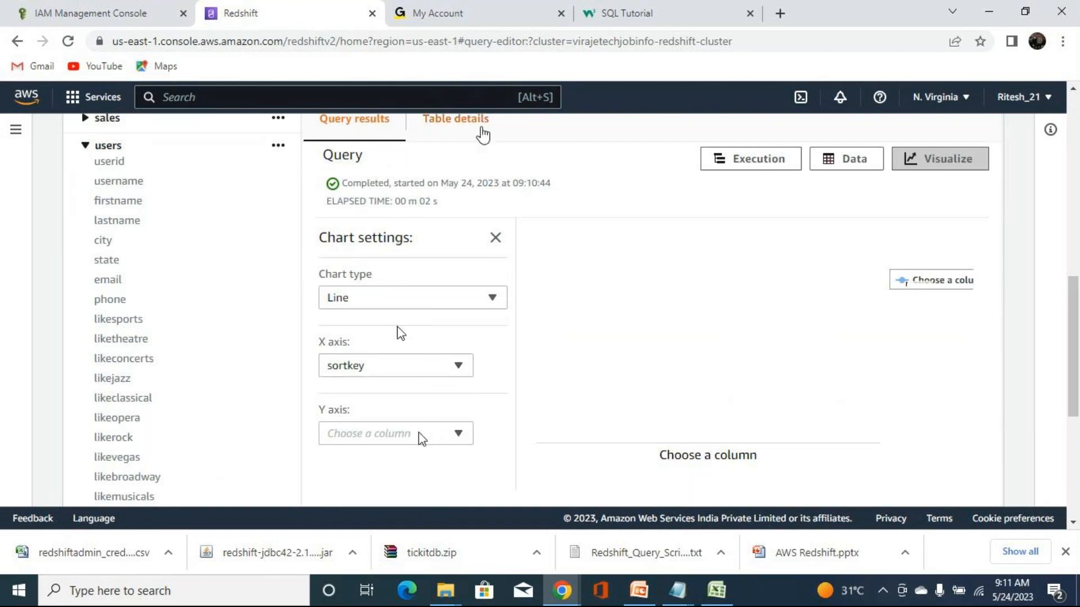
left_click(476, 122)
Export the sales column-definition query results as a TXT file.
scroll(537, 304, "up", 4)
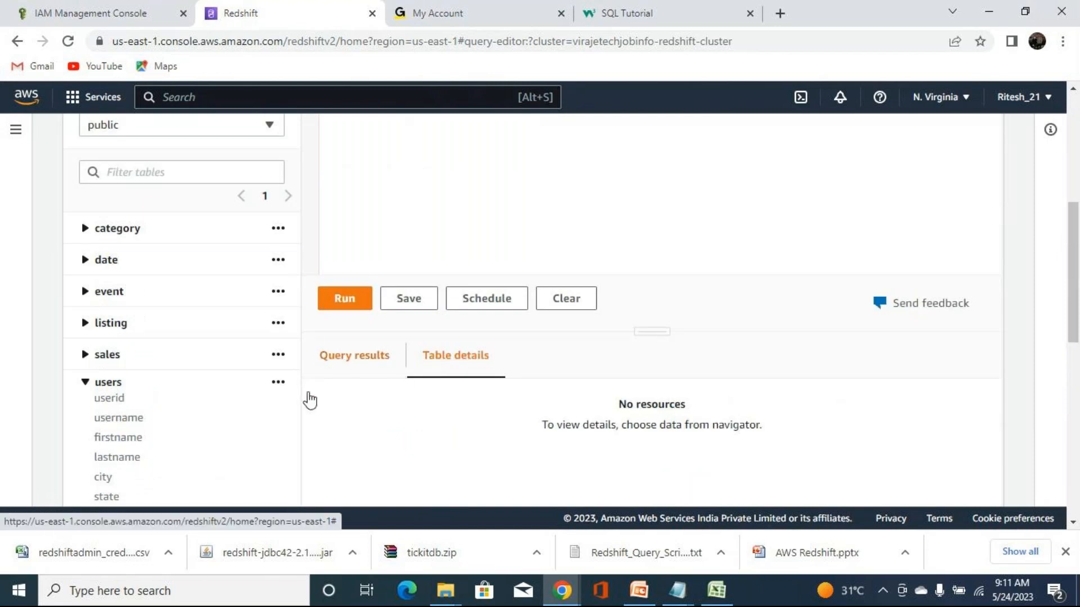
left_click(378, 363)
scroll(685, 407, "down", 5)
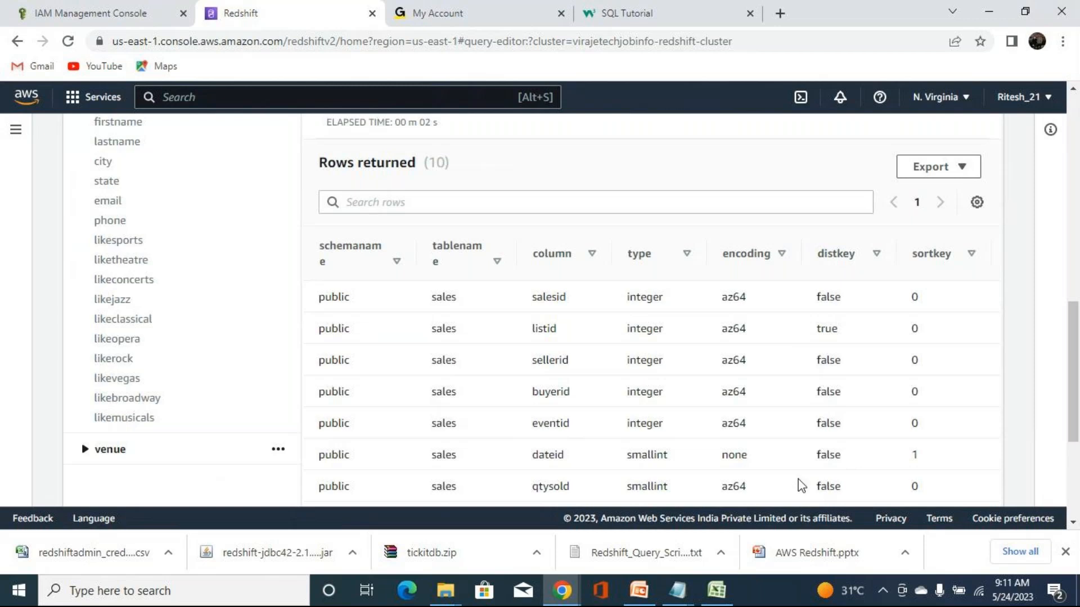
scroll(682, 431, "up", 3)
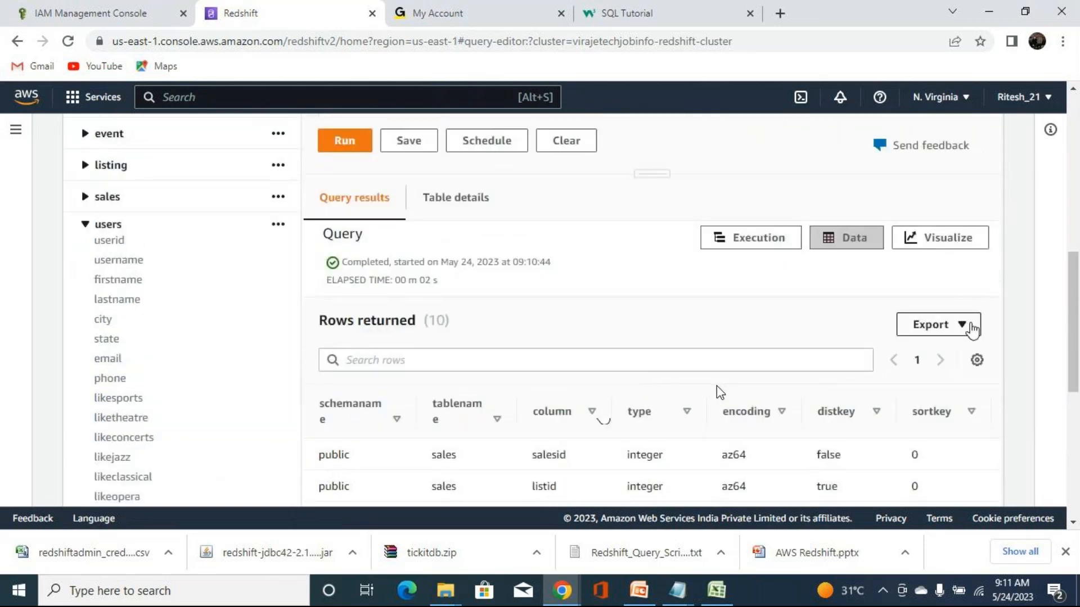
left_click(970, 328)
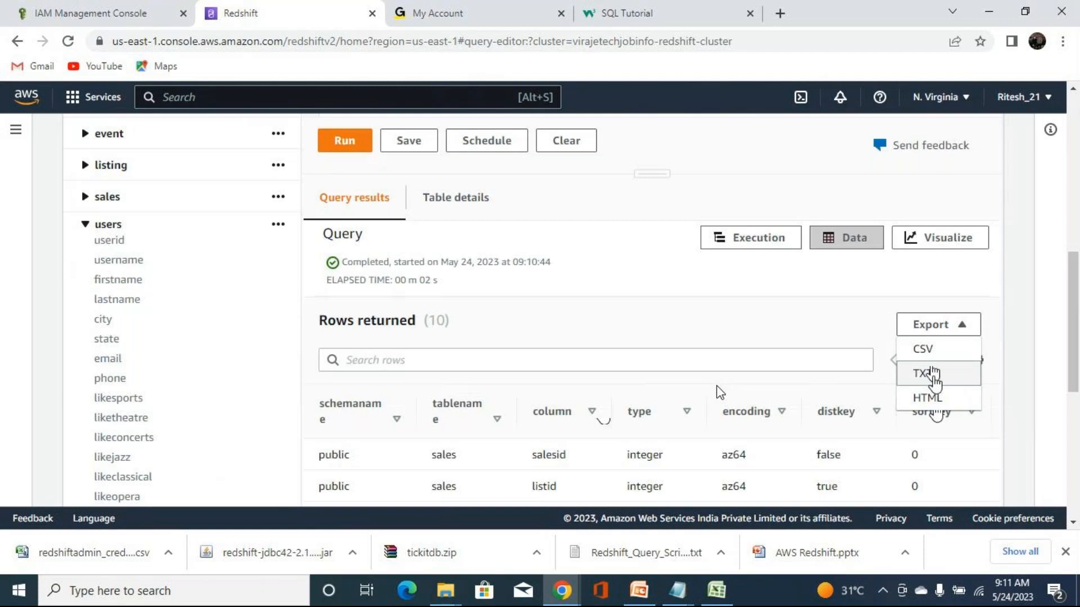
left_click(933, 376)
Check the downloaded output.txt in Notepad, then minimize it.
left_click(81, 564)
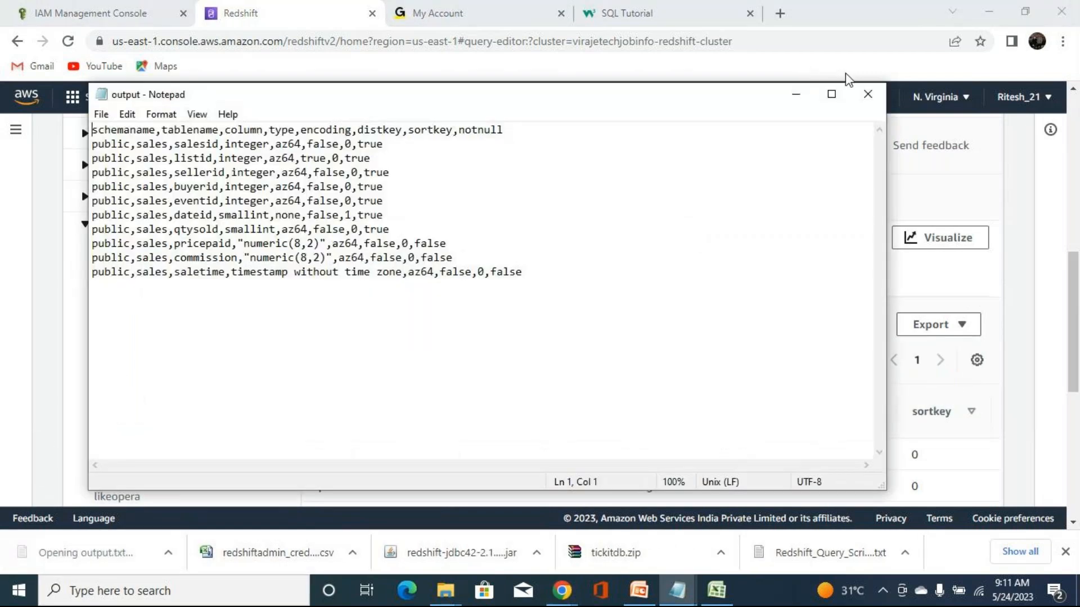
left_click(796, 94)
scroll(628, 386, "up", 4)
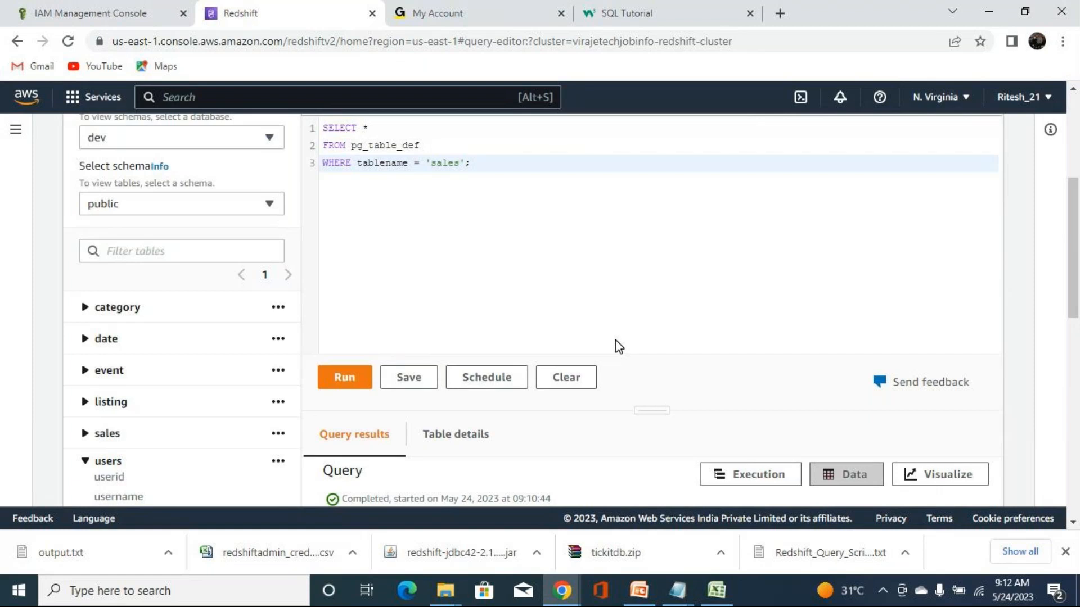
scroll(202, 387, "up", 5)
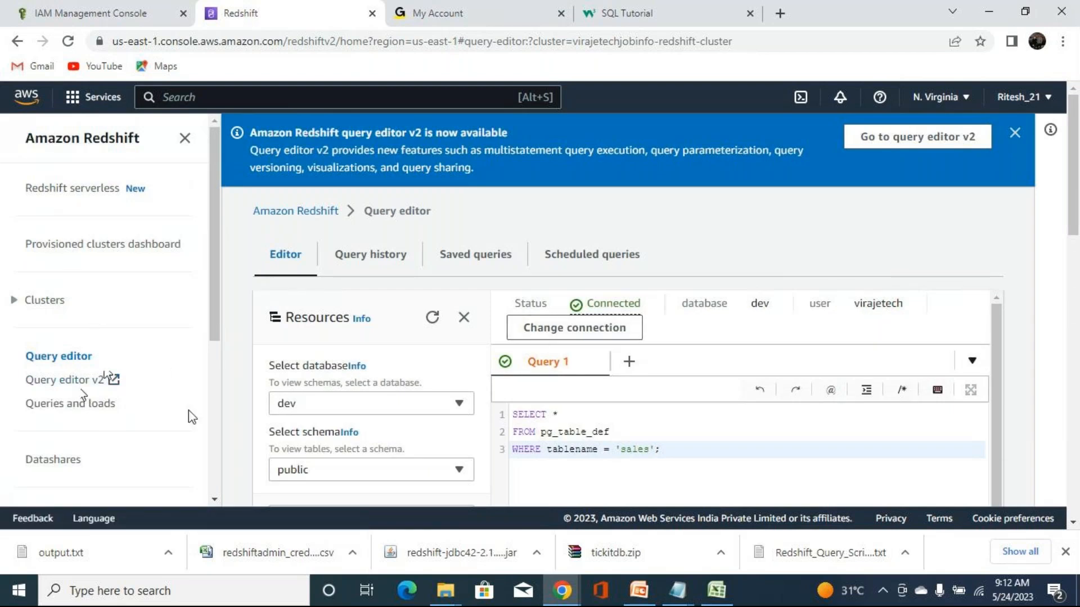
Look over the Reserved nodes and Snapshots pages, then open the Provisioned clusters dashboard.
scroll(102, 414, "down", 4)
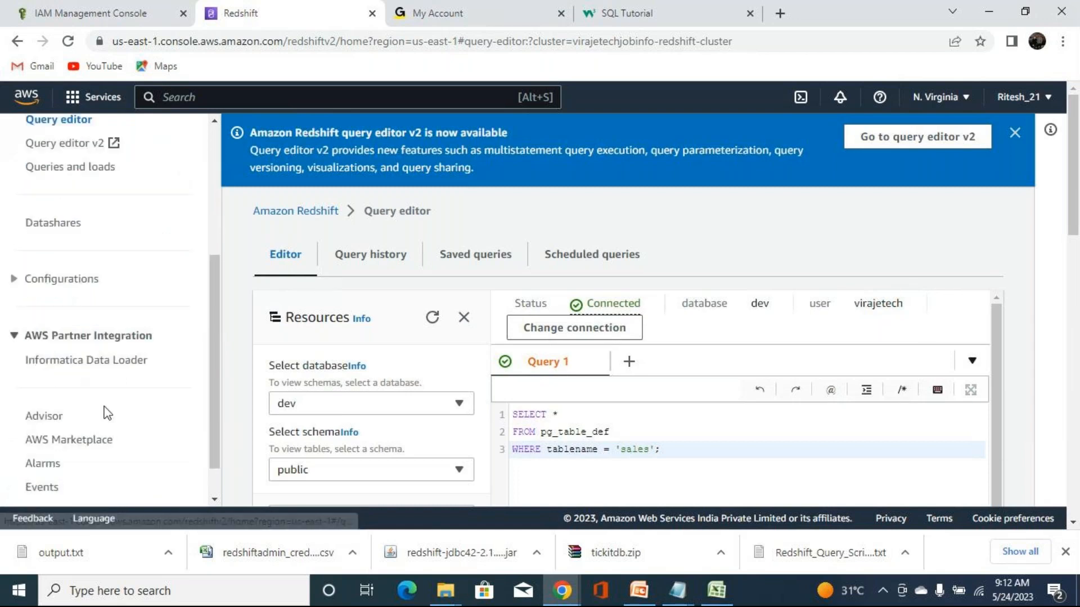
scroll(107, 413, "up", 3)
left_click(14, 256)
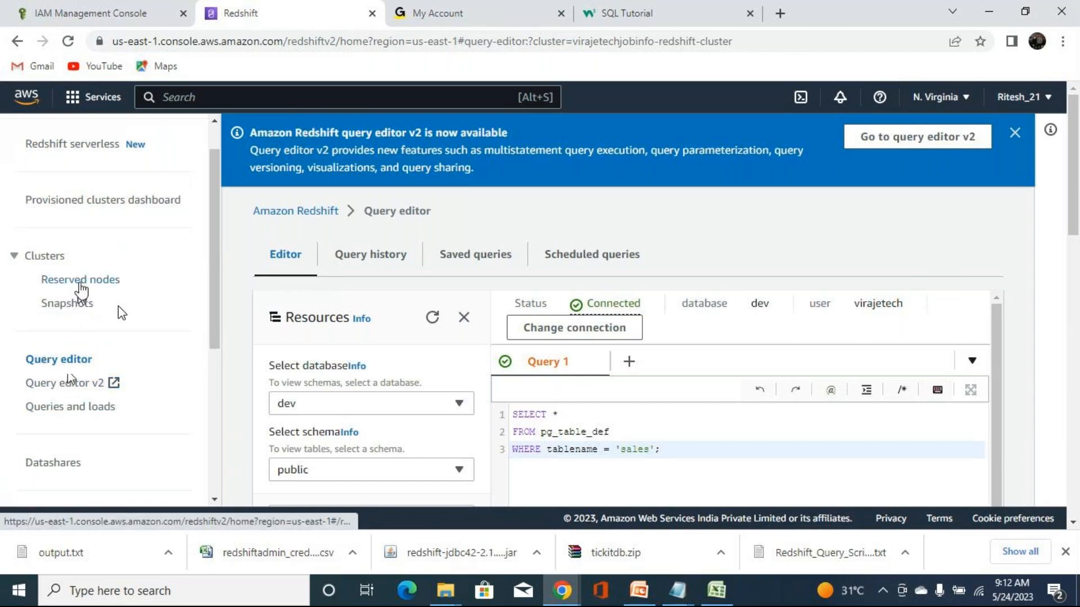
left_click(81, 281)
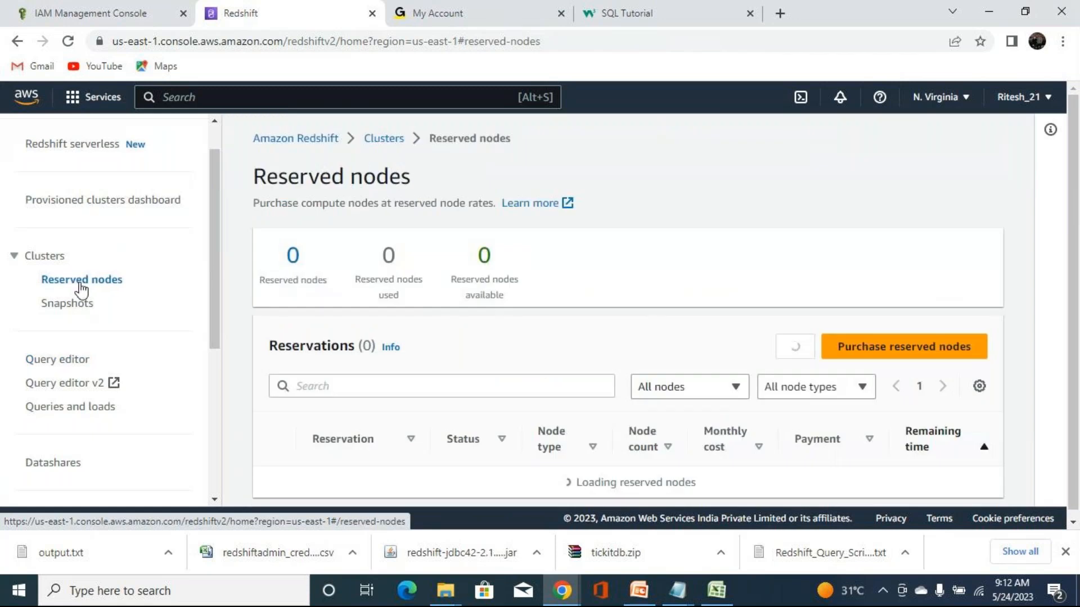
scroll(467, 411, "down", 2)
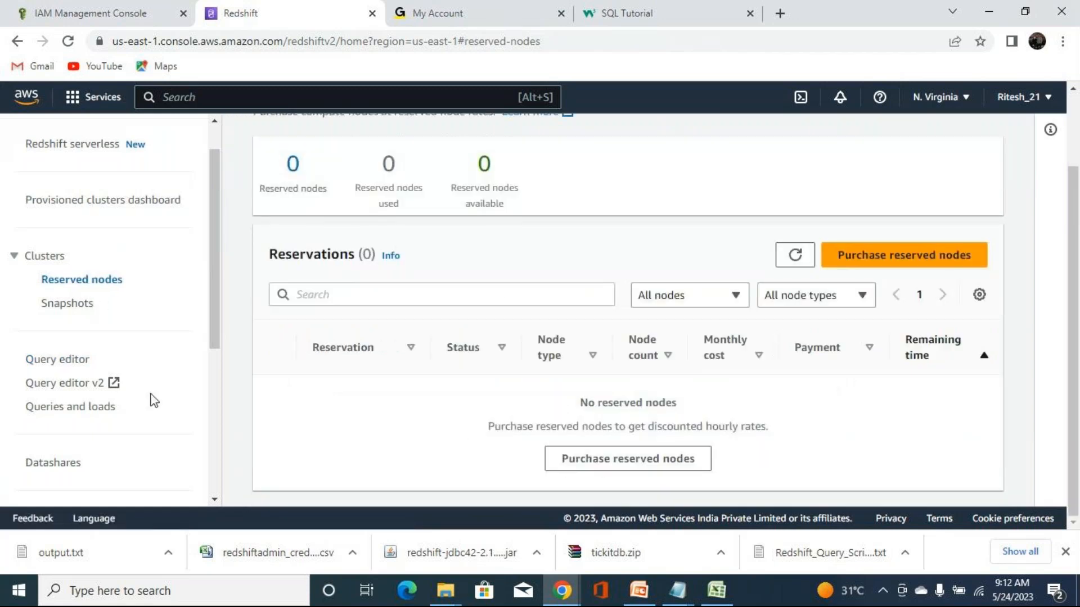
left_click(68, 306)
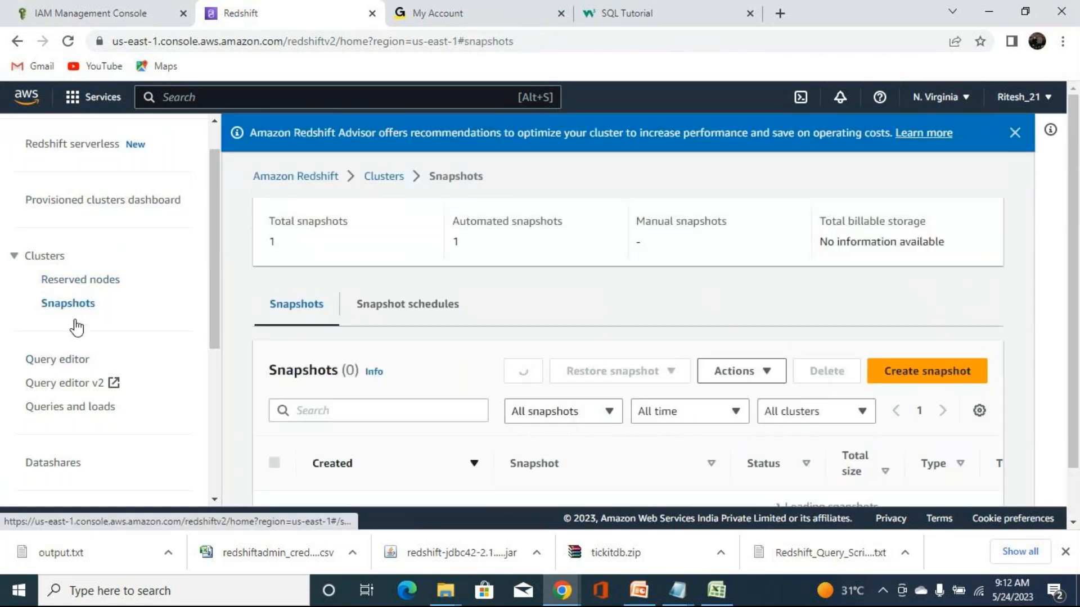
left_click(68, 382)
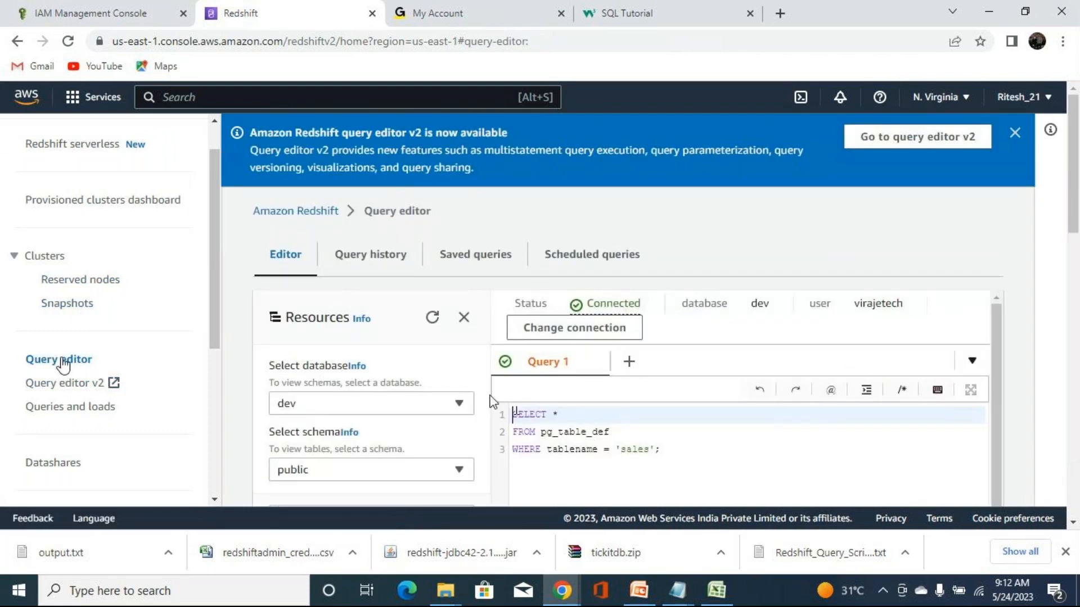
left_click(254, 291)
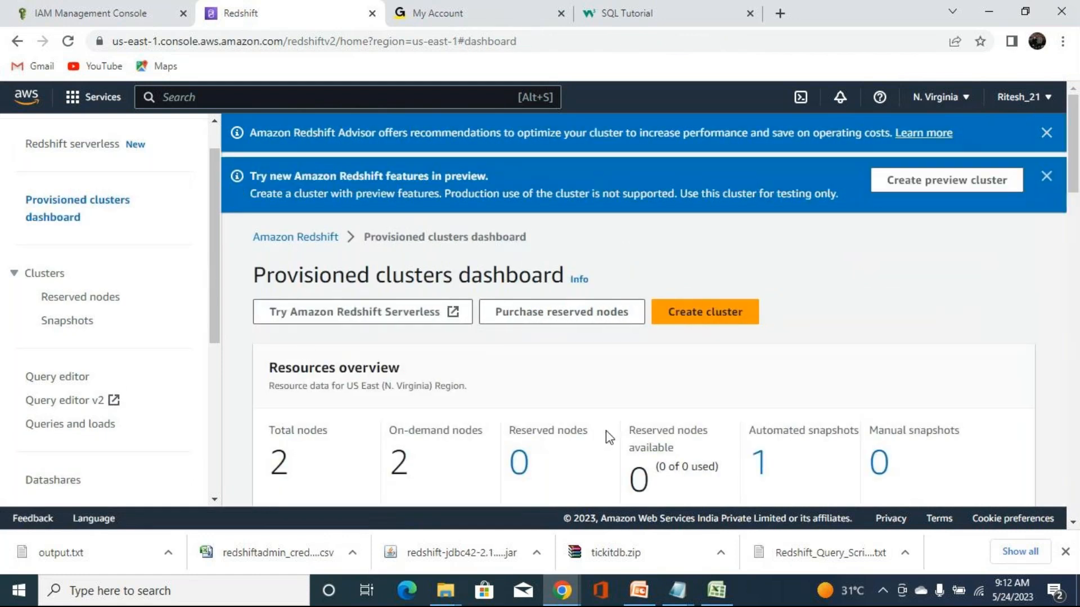
Cycle the Cluster metrics chart through Database connections, Disk space used and finally CPU utilization.
scroll(643, 415, "down", 5)
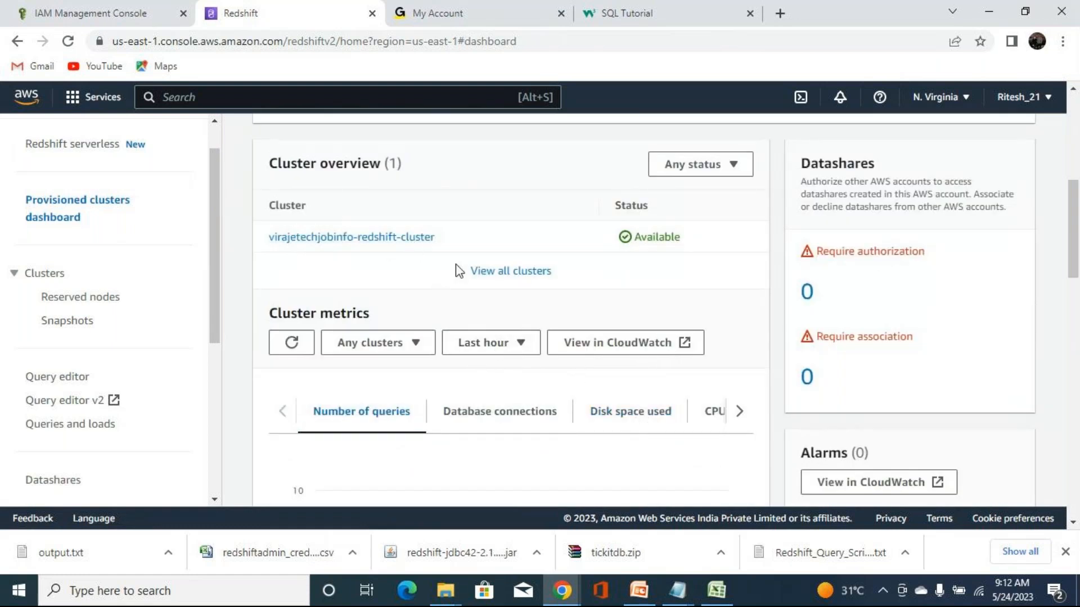
scroll(511, 438, "down", 2)
scroll(510, 438, "down", 2)
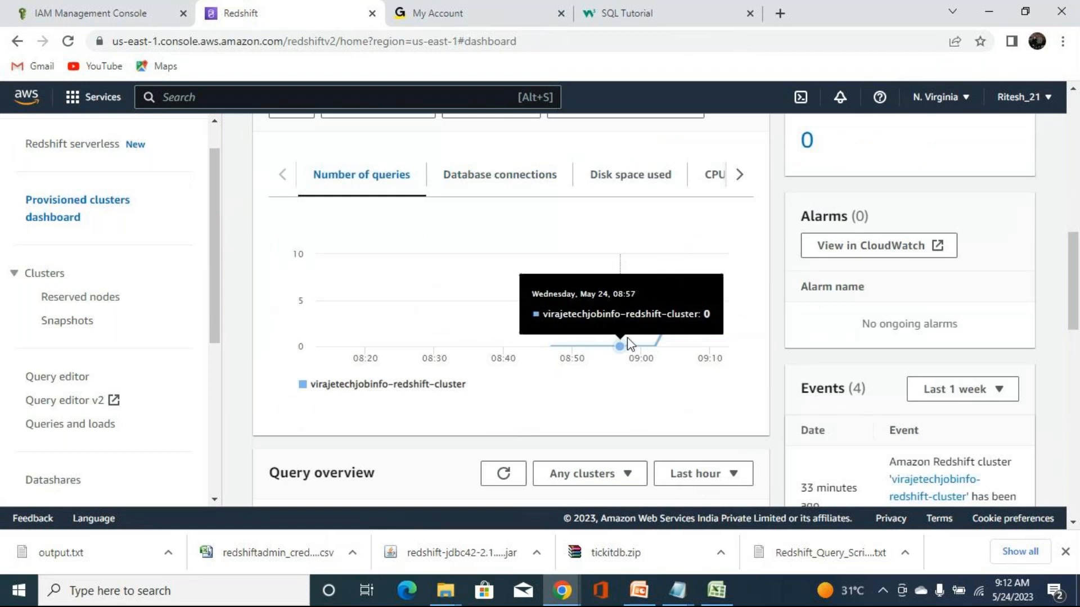
left_click(485, 181)
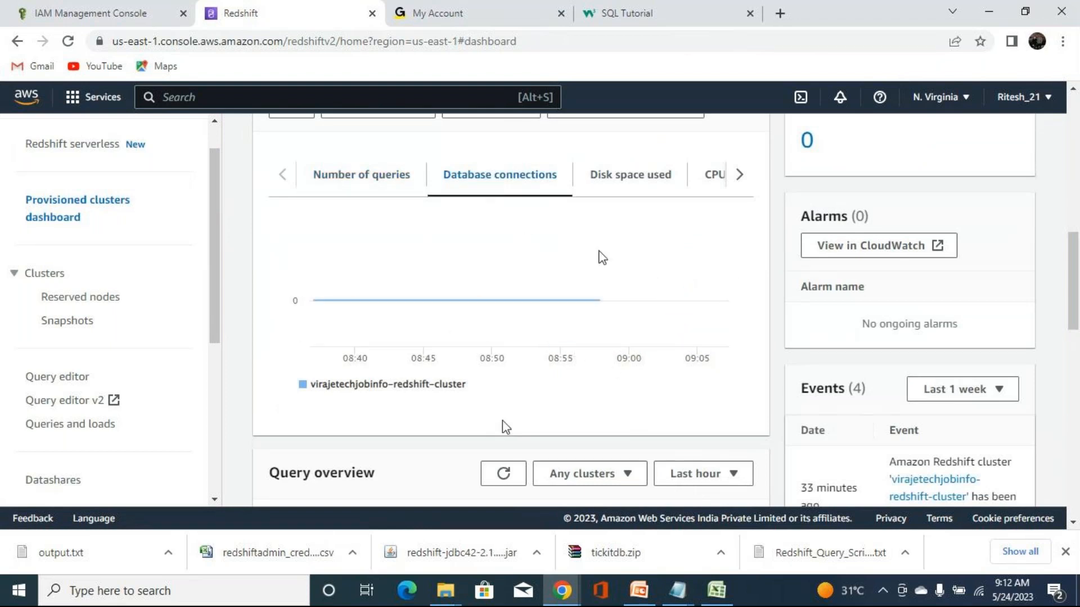
left_click(614, 197)
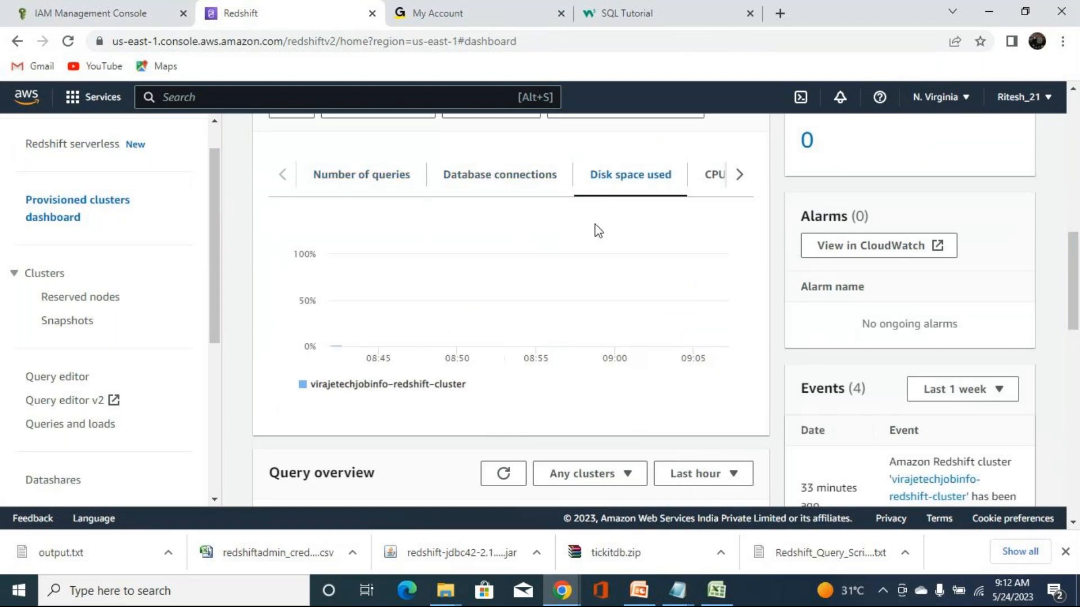
left_click(701, 180)
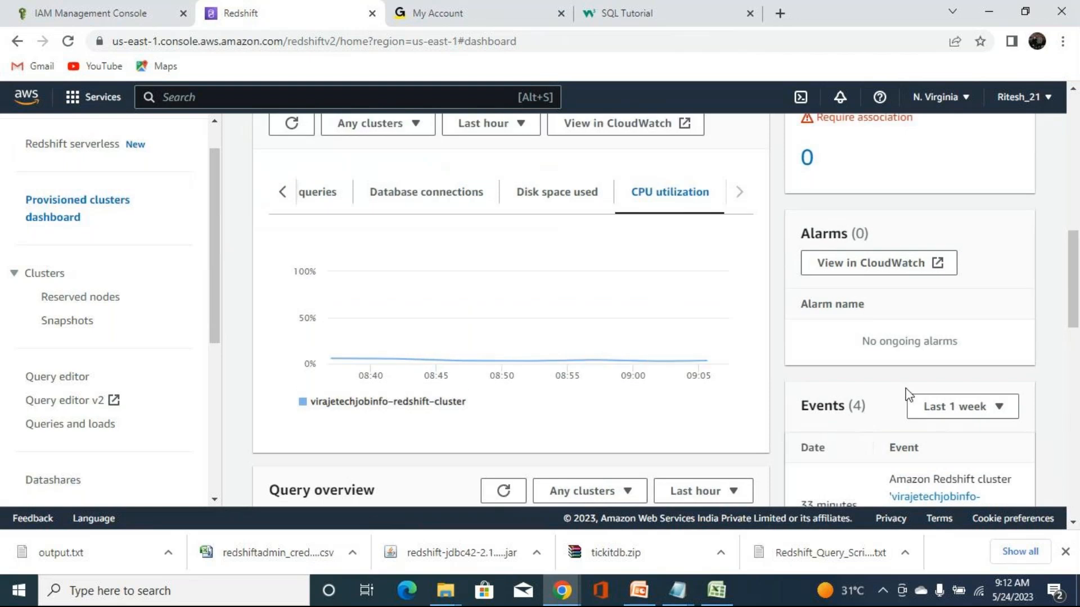
scroll(907, 389, "down", 3)
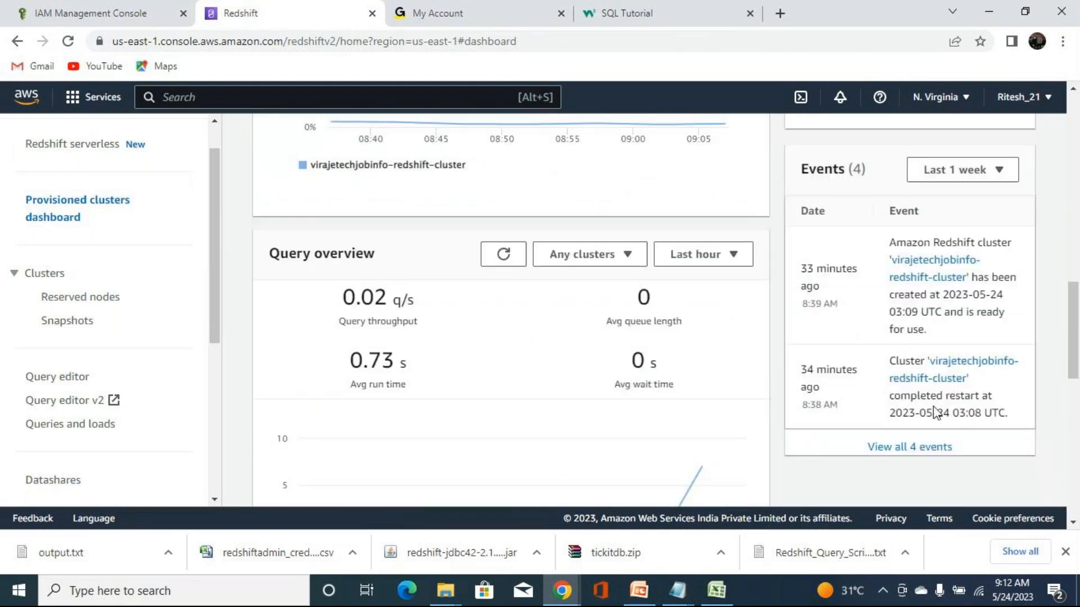
scroll(434, 392, "down", 8)
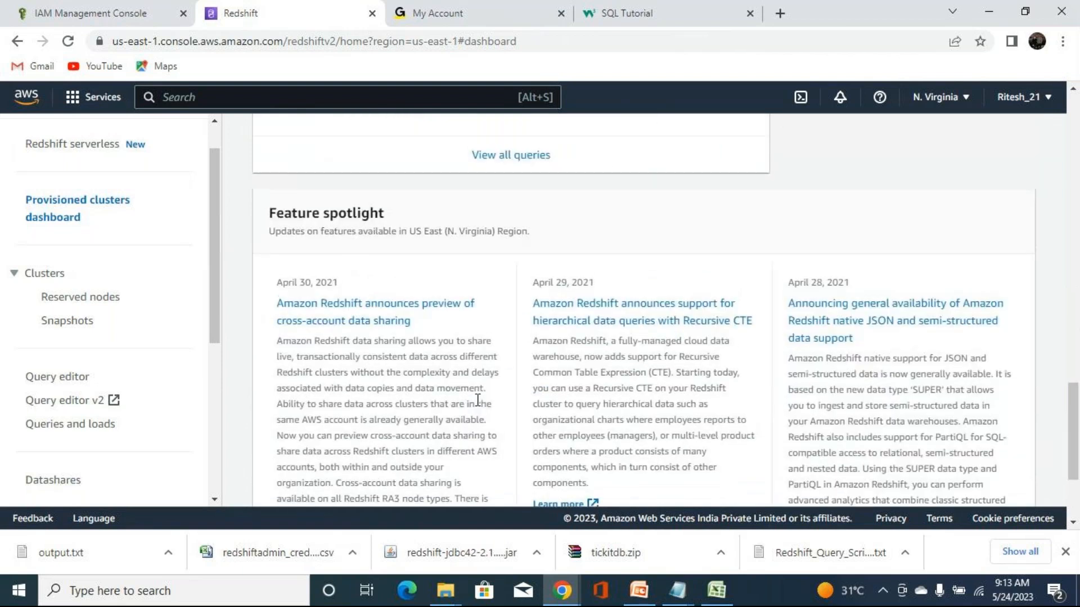
scroll(479, 406, "up", 10)
scroll(477, 405, "up", 2)
scroll(475, 405, "down", 1)
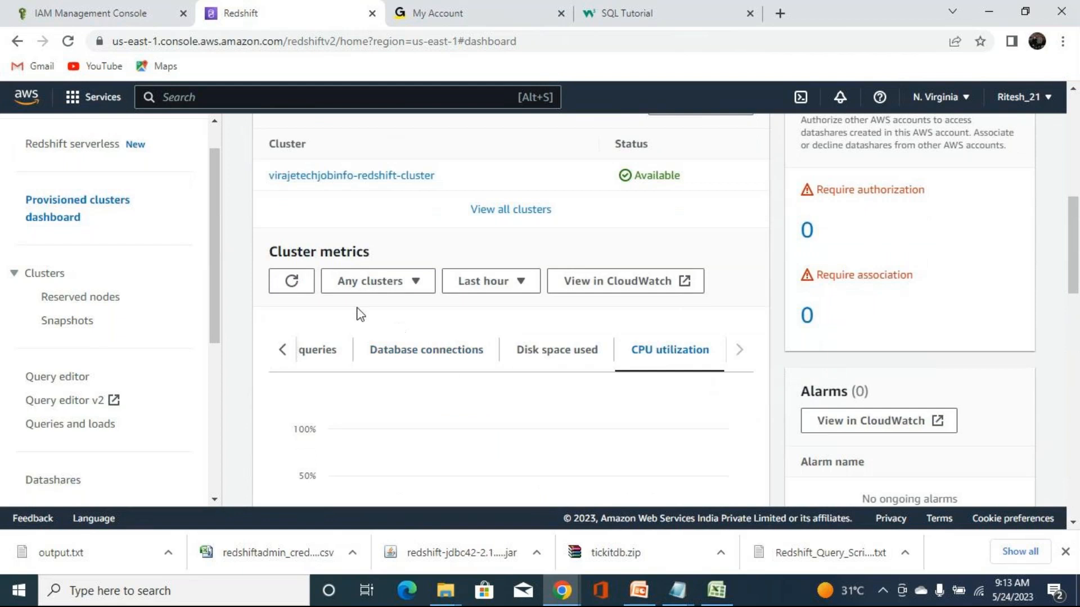
Open the Redshift cluster's details page.
left_click(344, 177)
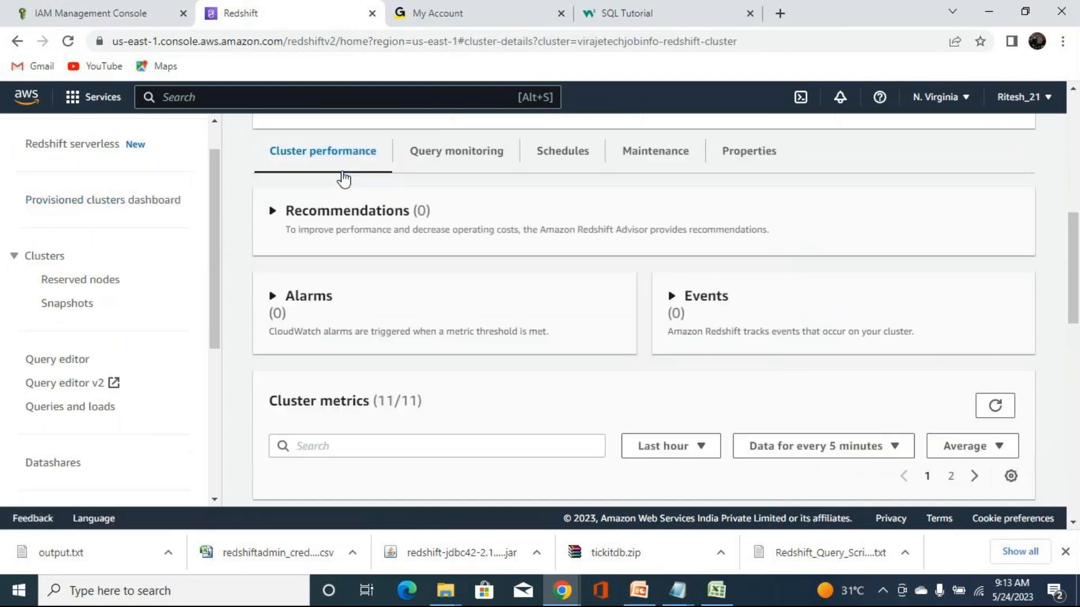
scroll(439, 357, "up", 1)
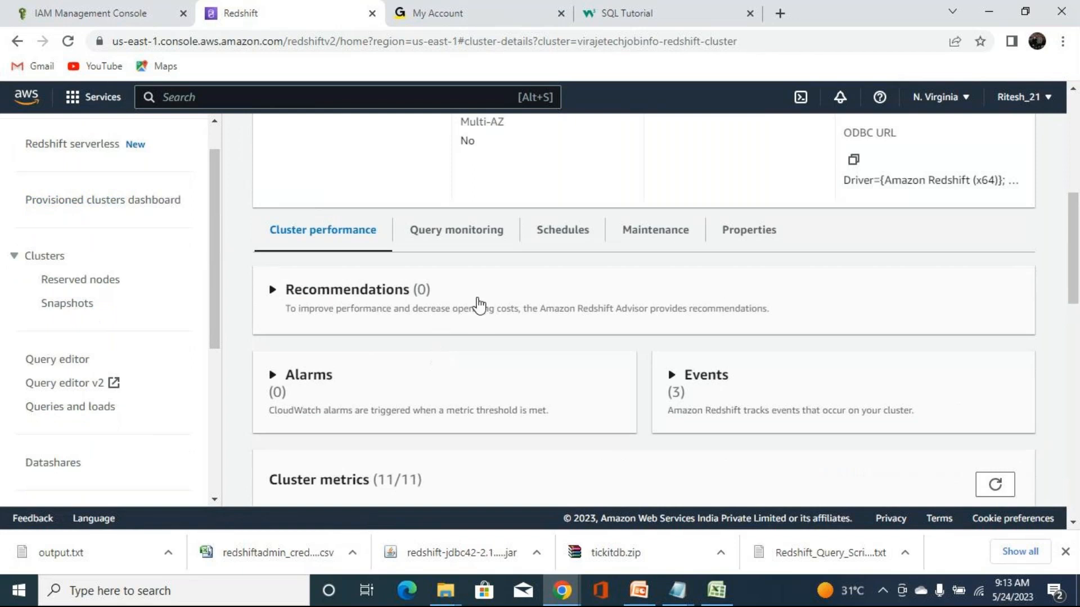
scroll(489, 304, "down", 1)
scroll(495, 302, "up", 2)
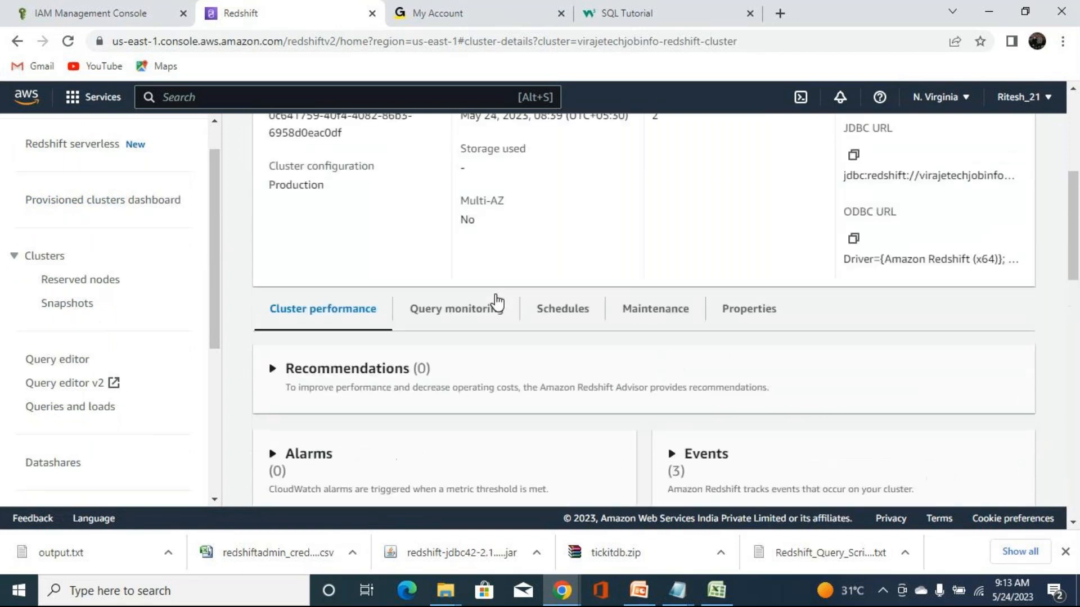
Review the eight completed queries and loads, including query 426, under Query monitoring.
left_click(433, 326)
scroll(468, 335, "down", 2)
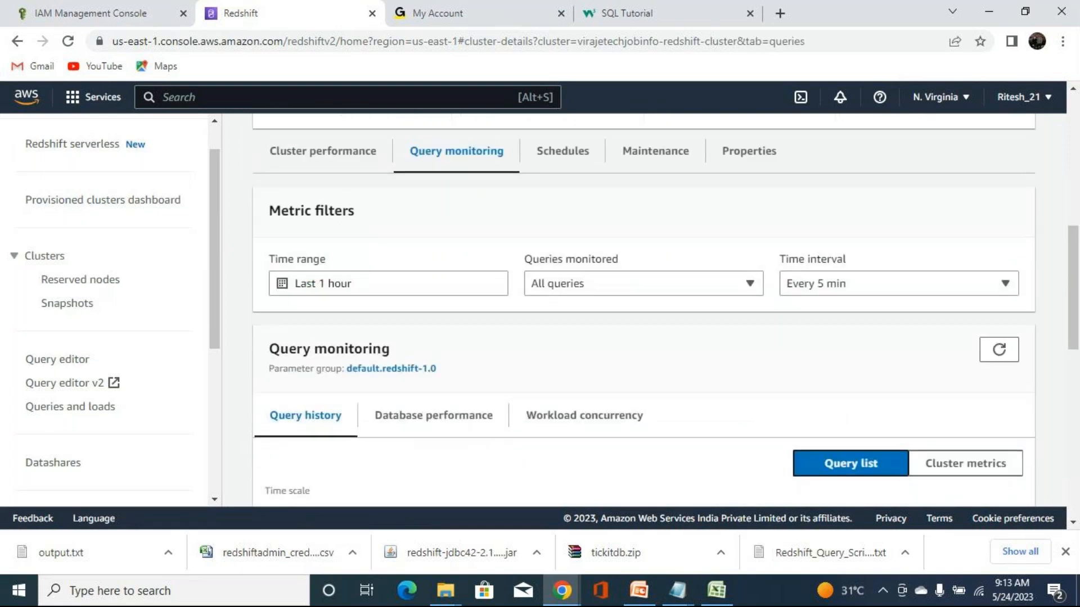
scroll(470, 336, "down", 1)
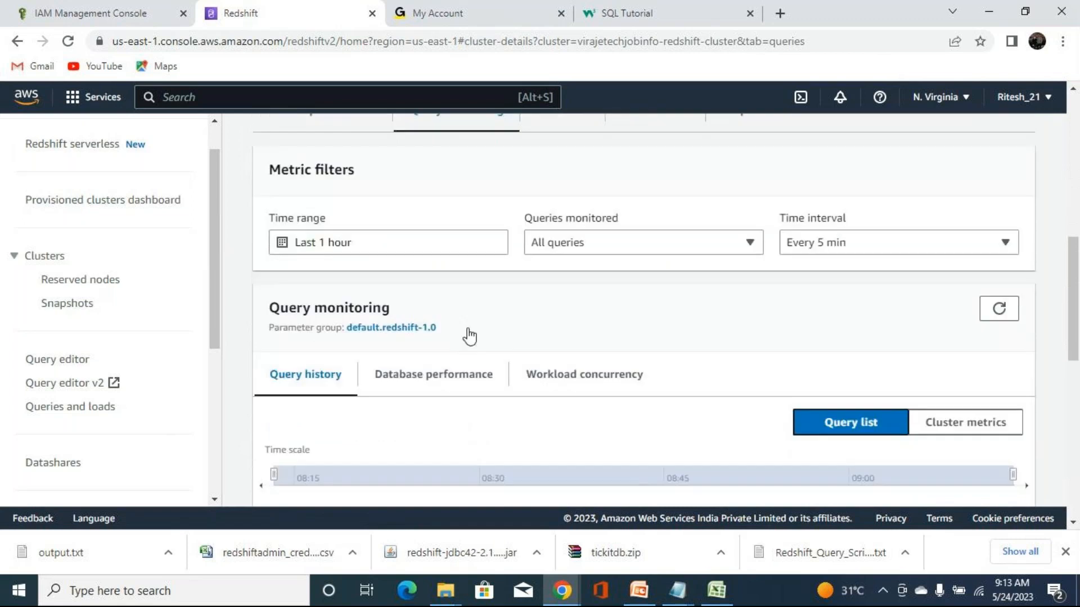
scroll(470, 336, "down", 1)
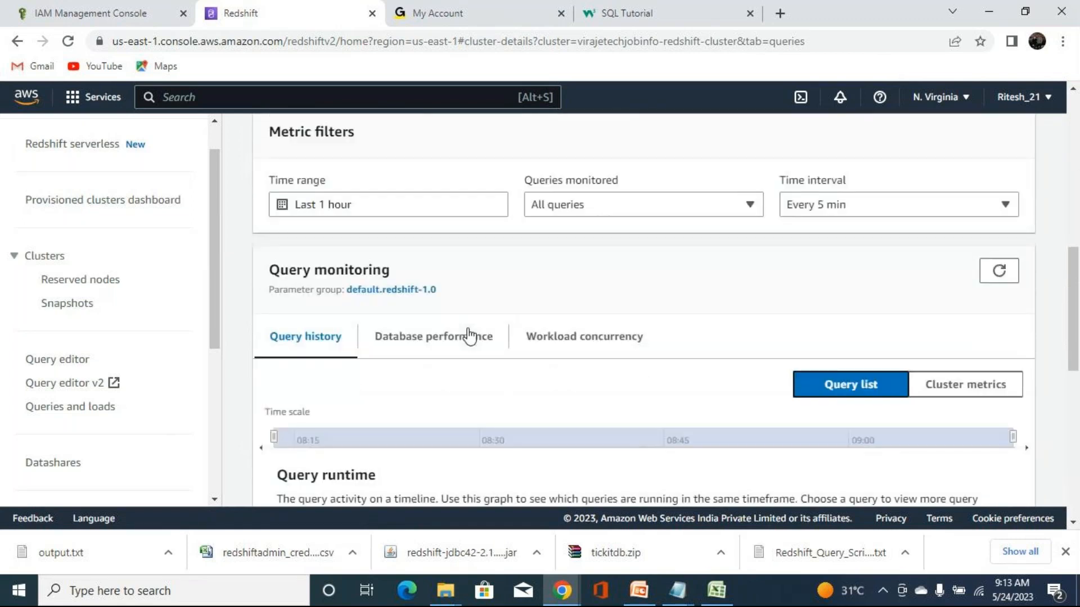
scroll(470, 336, "down", 1)
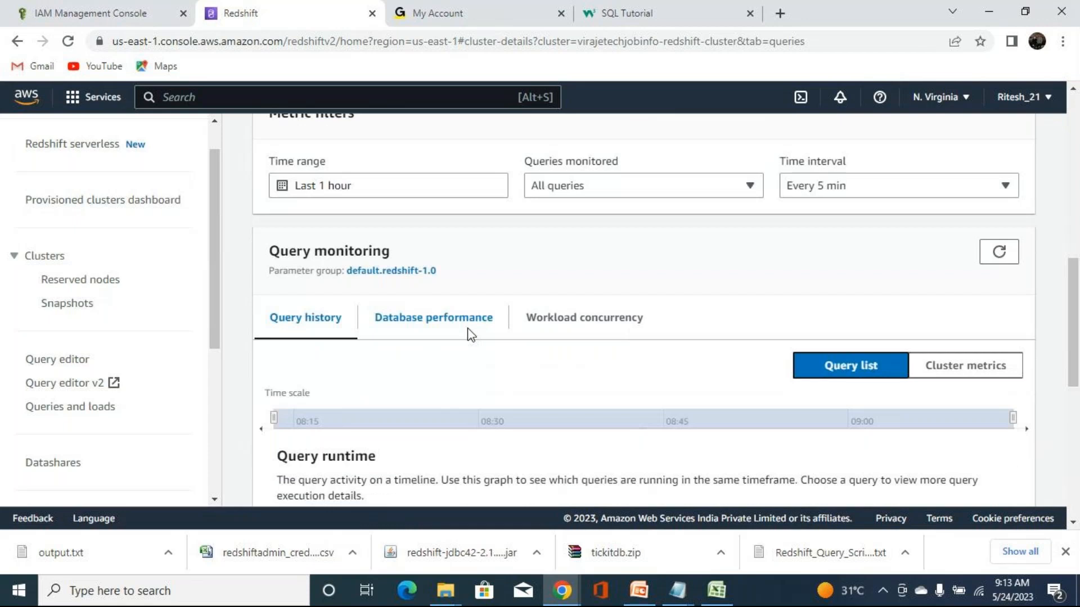
scroll(549, 350, "down", 5)
scroll(552, 349, "up", 2)
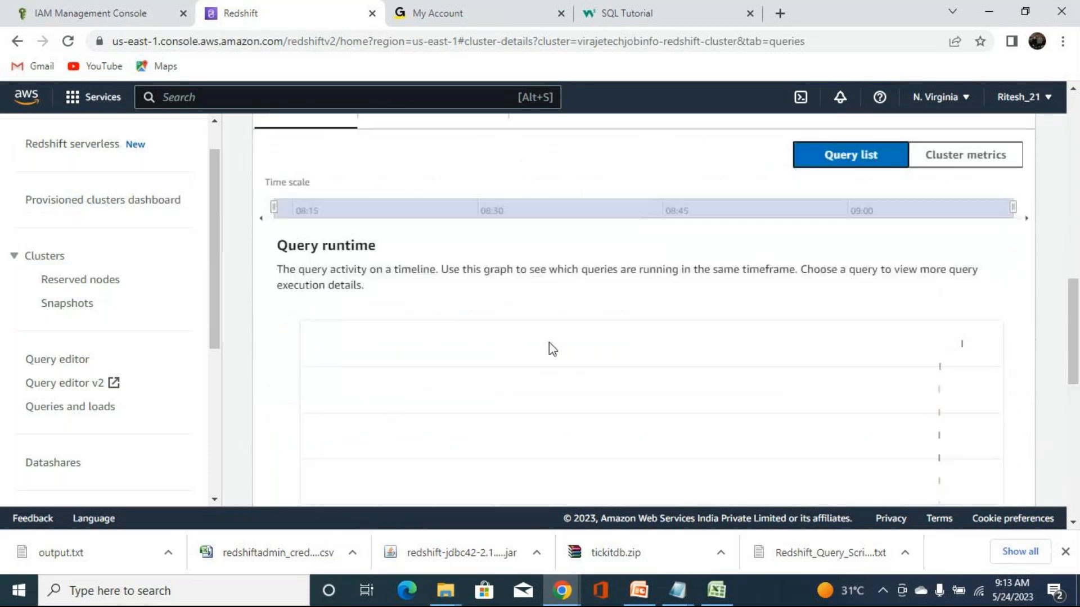
scroll(552, 349, "up", 1)
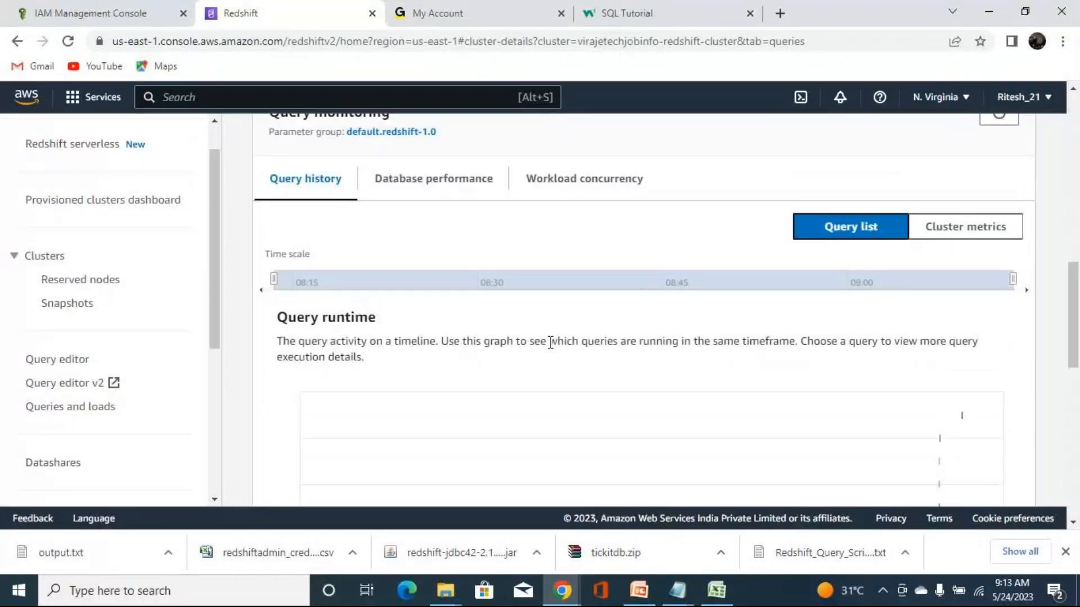
scroll(550, 342, "down", 5)
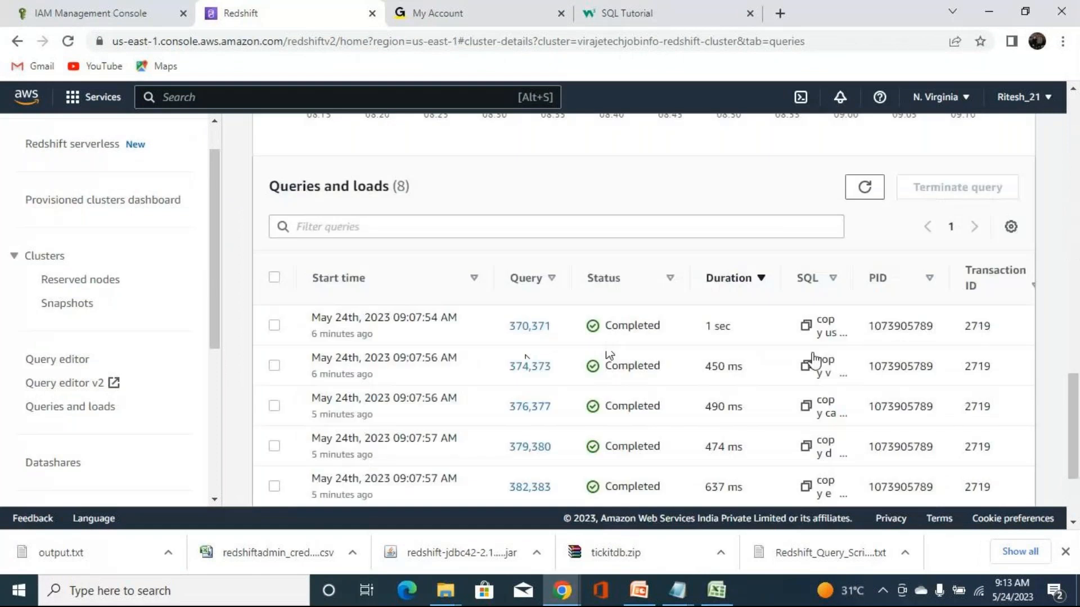
scroll(812, 359, "down", 2)
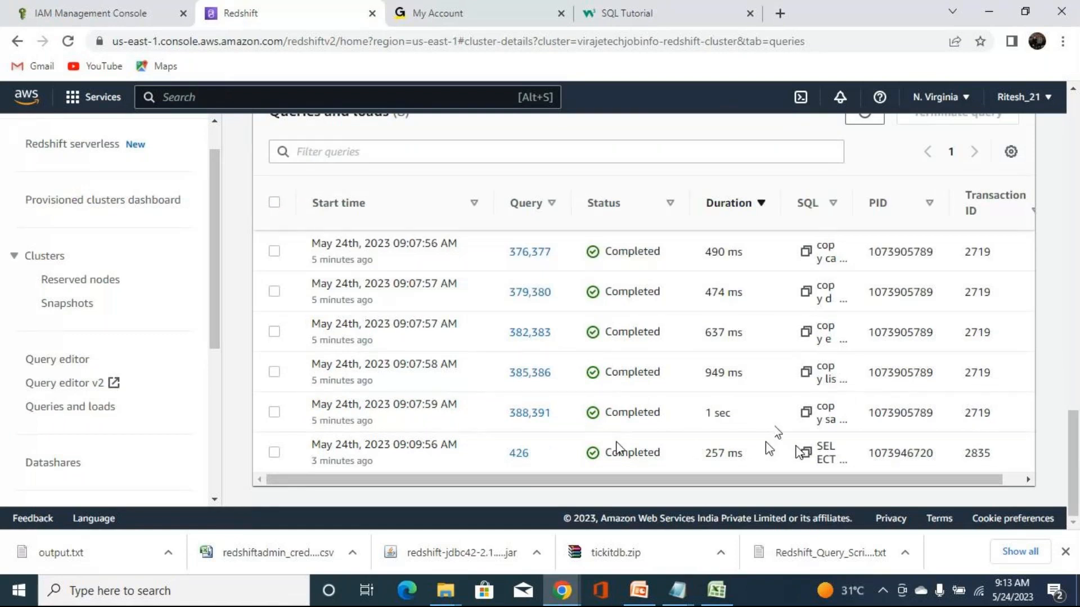
left_click_drag(735, 478, 898, 478)
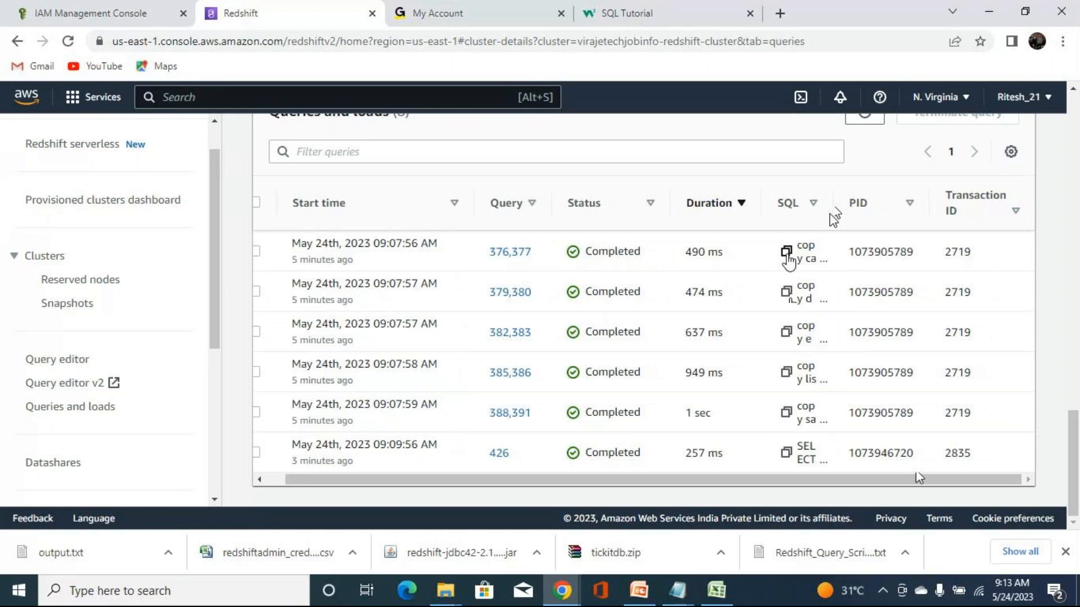
Copy the first listed query's COPY command and paste it below the text in output.txt.
left_click(786, 251)
left_click(678, 590)
left_click(796, 554)
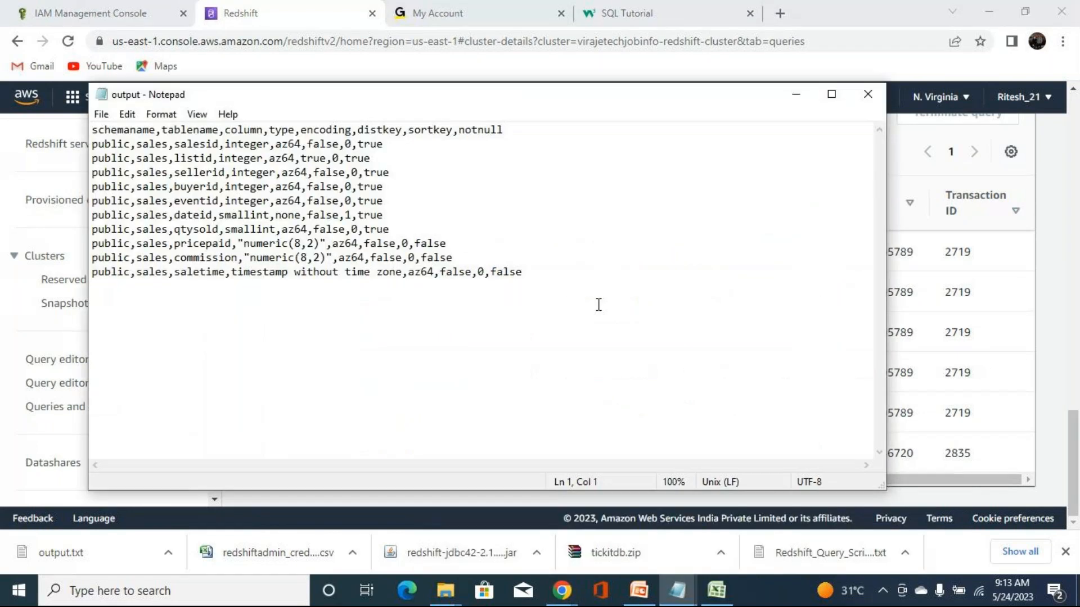
key("Return")
key("Return")
key("Return")
key("Return")
key("ctrl+v")
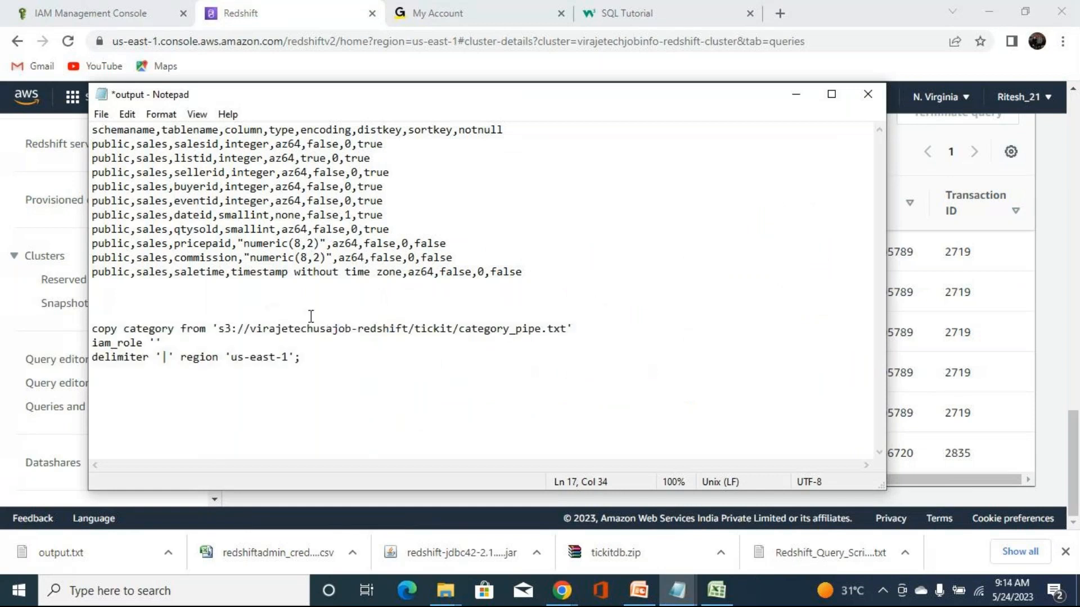
Delete the pasted COPY command from output.txt and minimize Notepad.
left_click_drag(302, 358, 189, 349)
left_click_drag(342, 372, 26, 313)
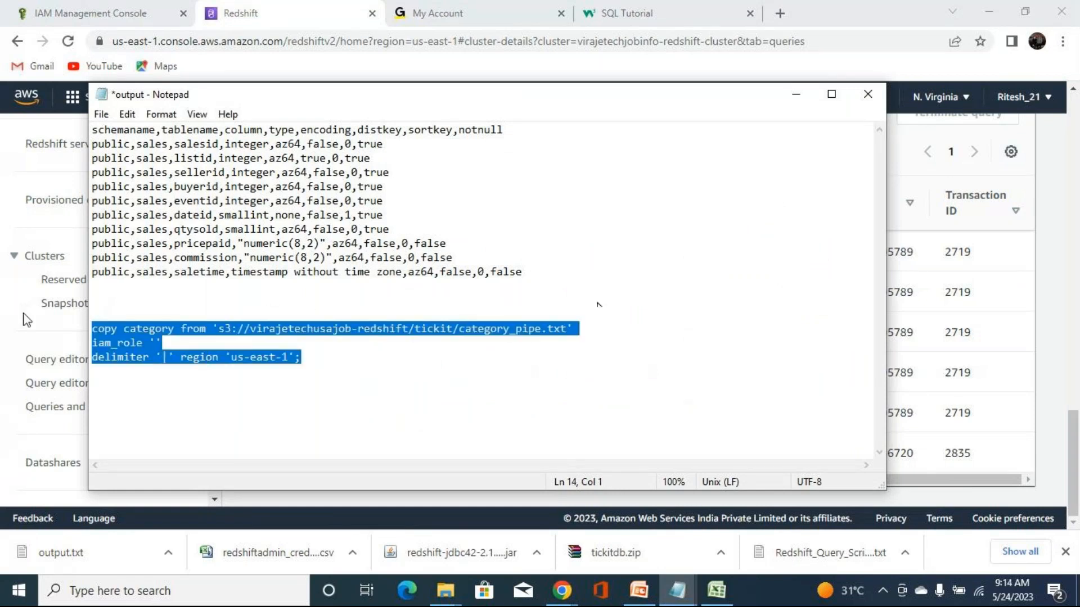
key("BackSpace")
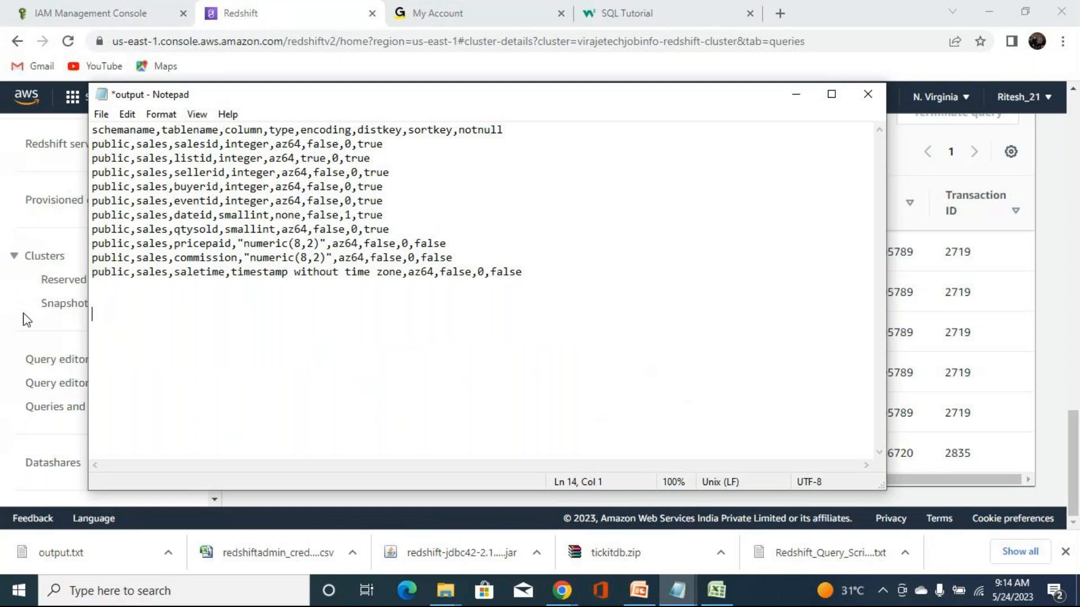
left_click(793, 93)
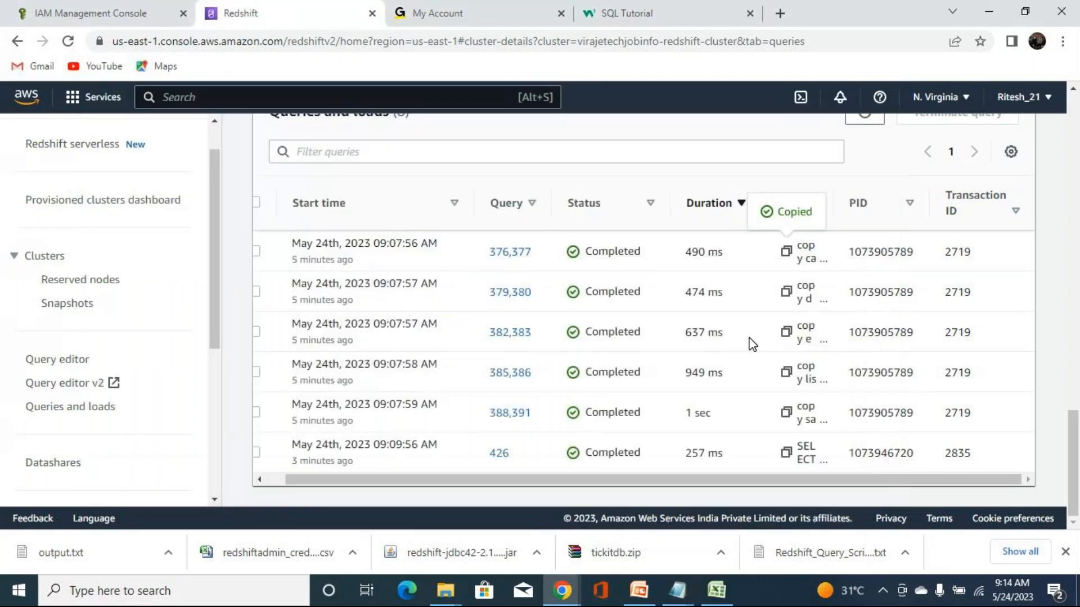
Scroll through the cluster's Database performance charts in Query monitoring.
scroll(580, 323, "up", 10)
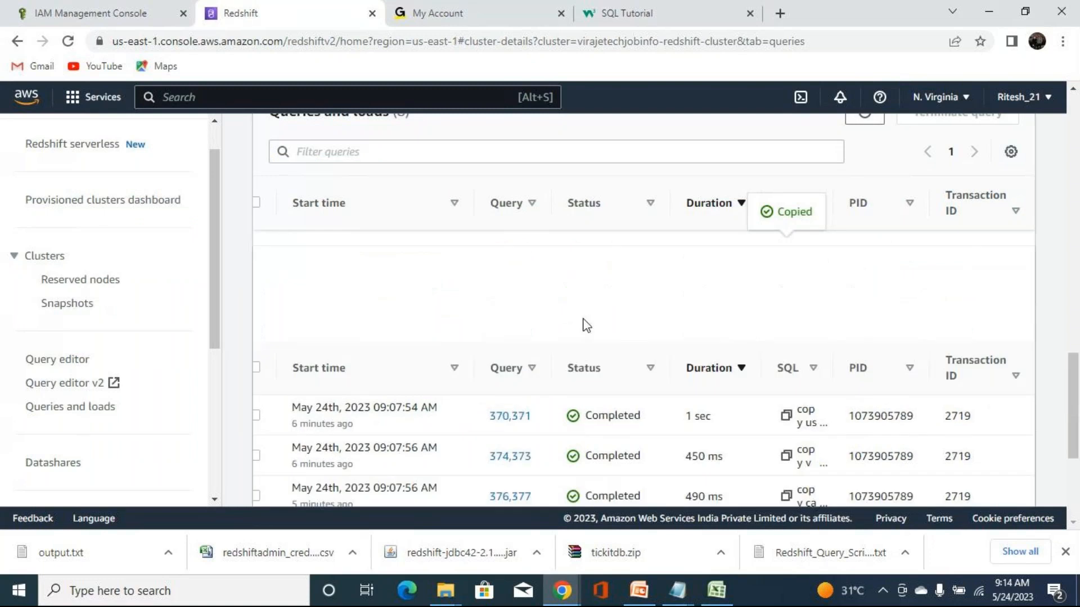
scroll(568, 359, "up", 2)
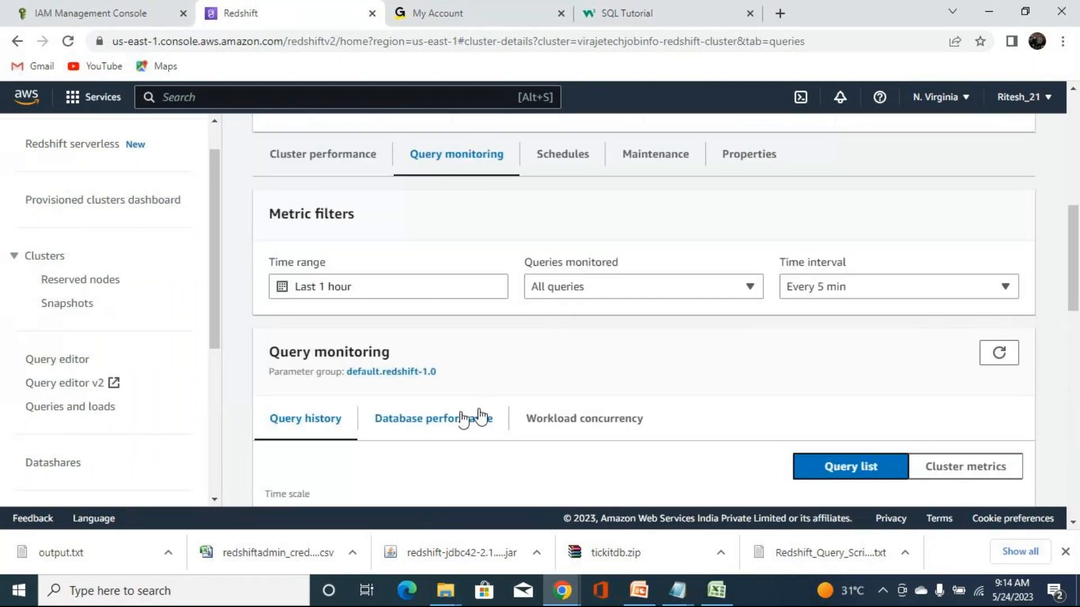
scroll(565, 391, "down", 4)
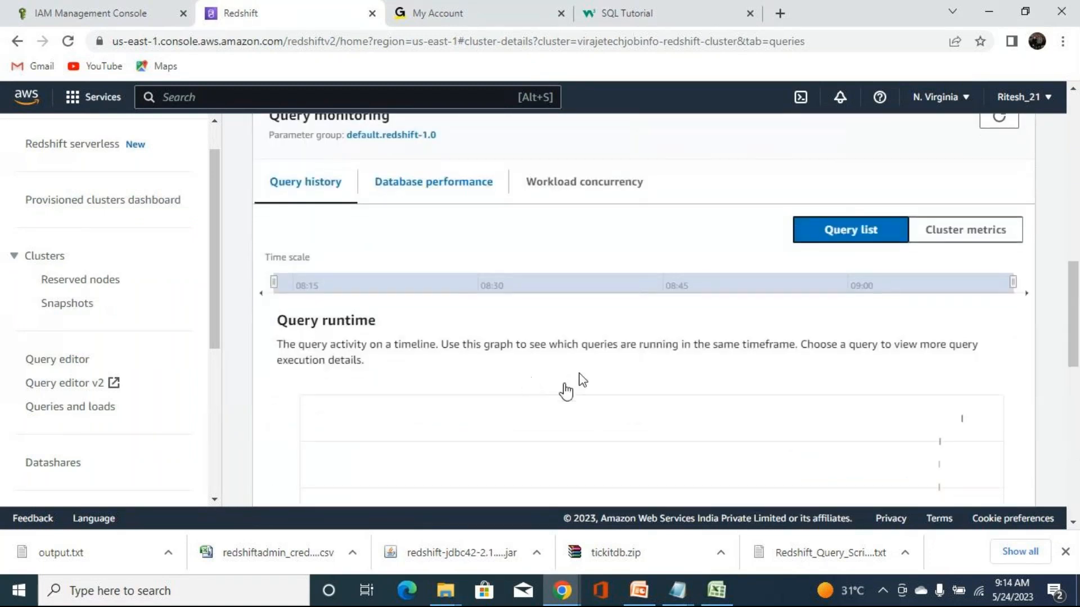
scroll(626, 384, "down", 1)
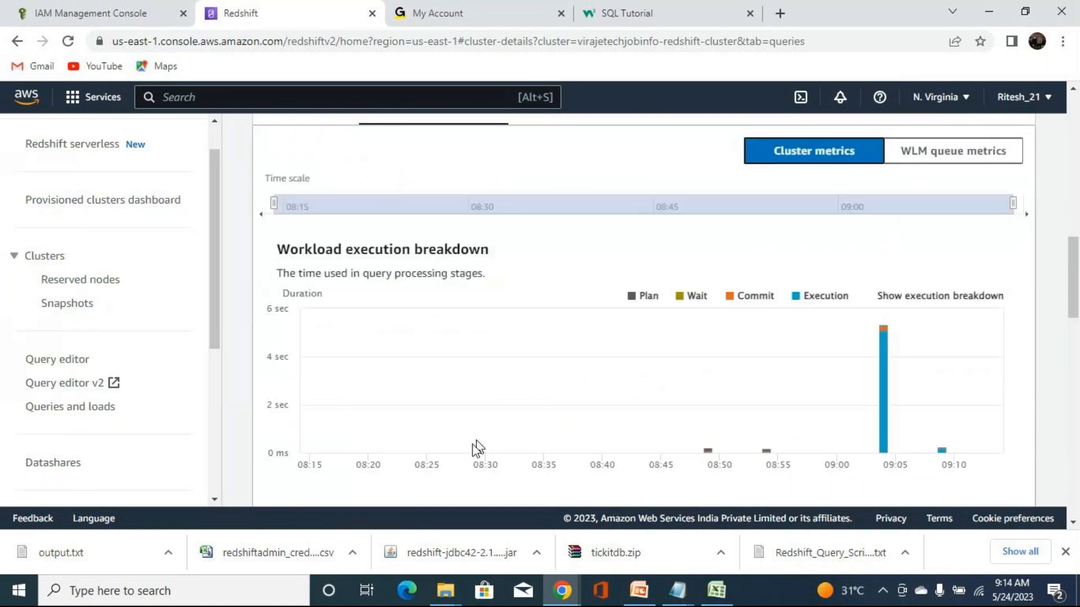
mouse_move(881, 378)
scroll(898, 391, "down", 1)
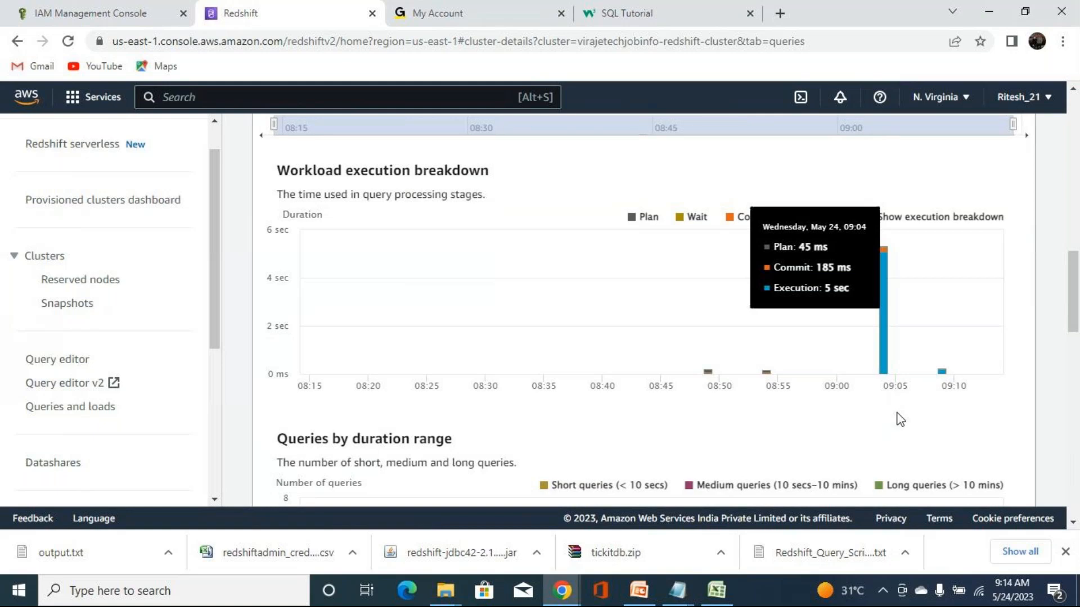
scroll(900, 420, "down", 2)
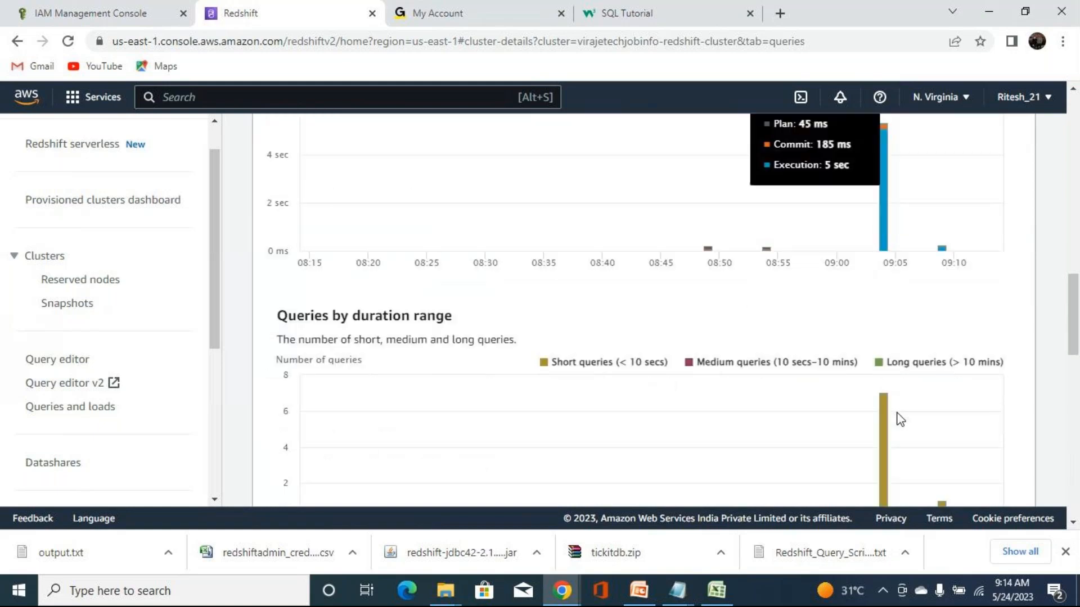
scroll(900, 419, "down", 4)
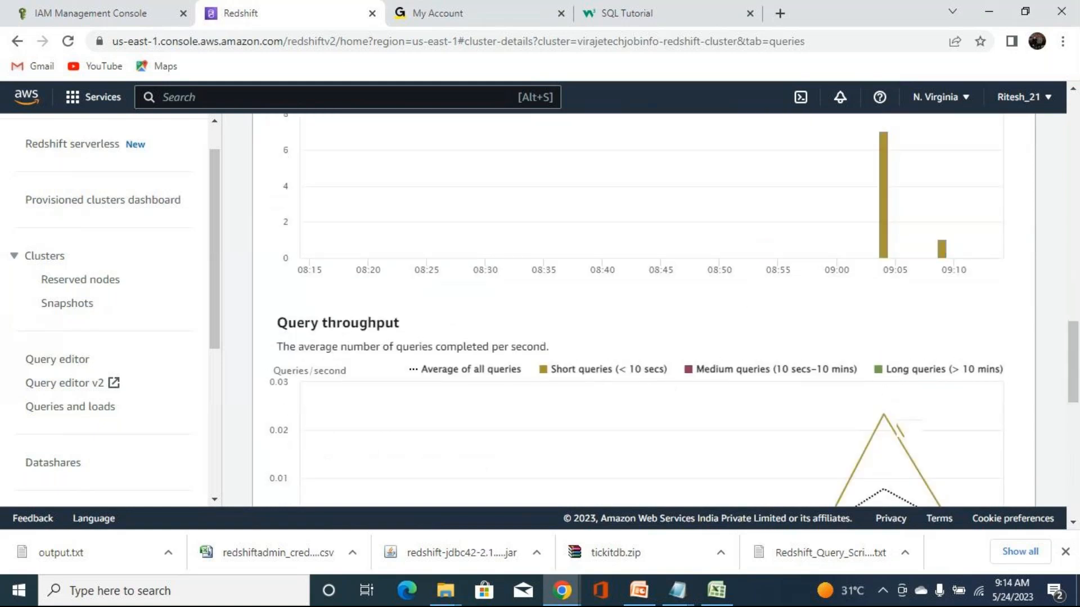
scroll(778, 402, "down", 8)
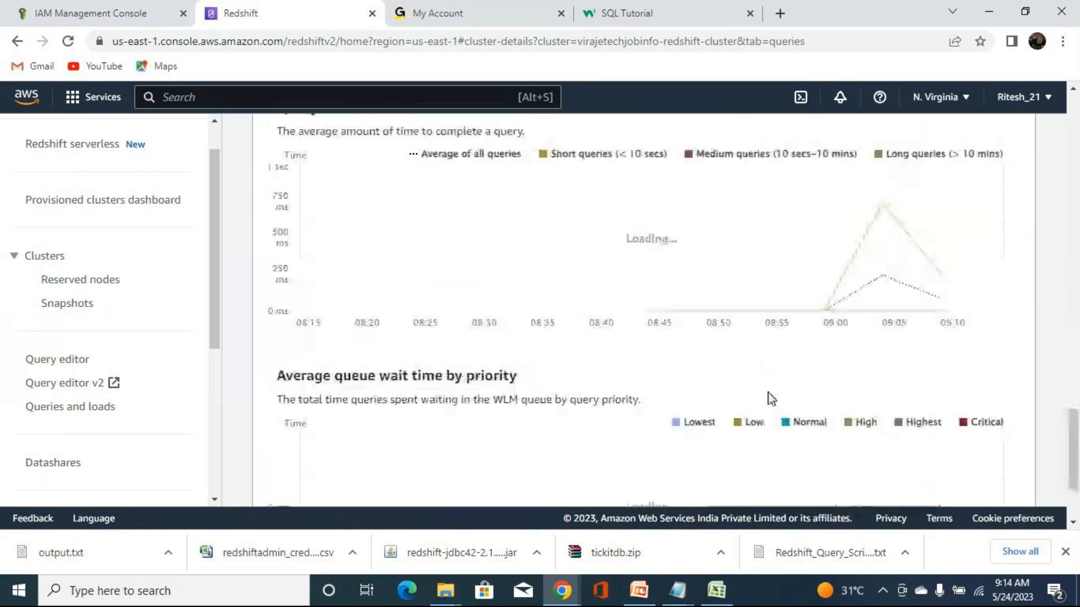
scroll(771, 398, "up", 4)
scroll(770, 398, "up", 5)
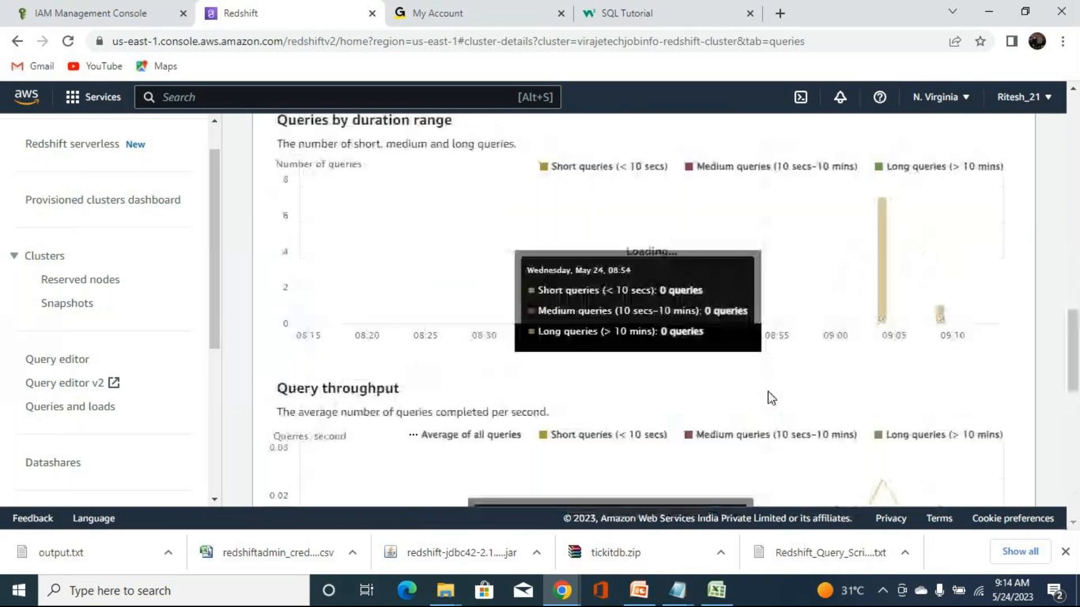
scroll(772, 397, "up", 5)
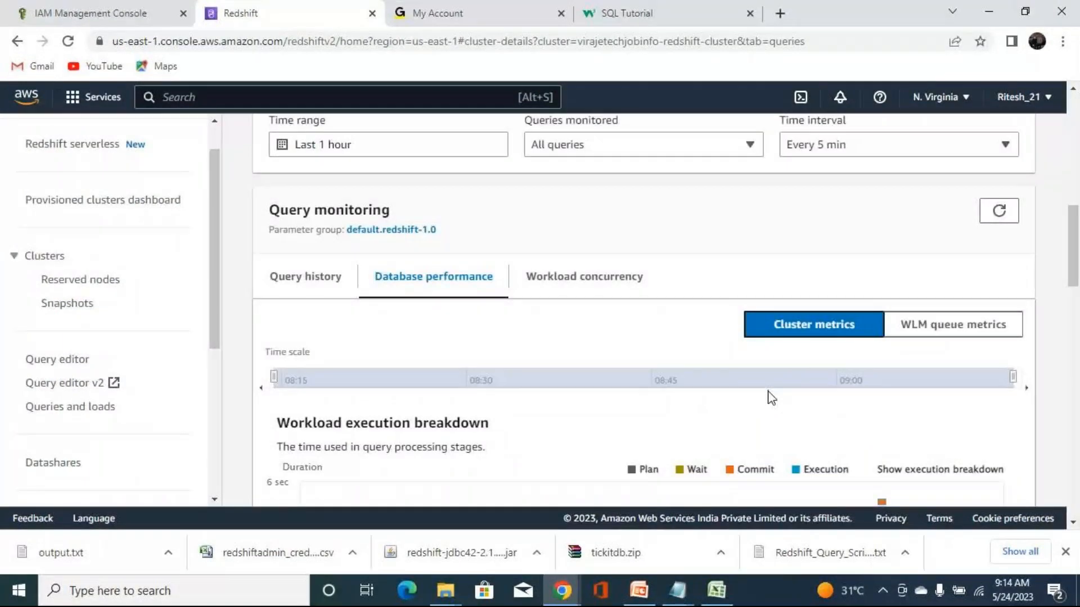
Show the Workload concurrency charts, which report 0 queued and 0 running queries.
left_click(584, 277)
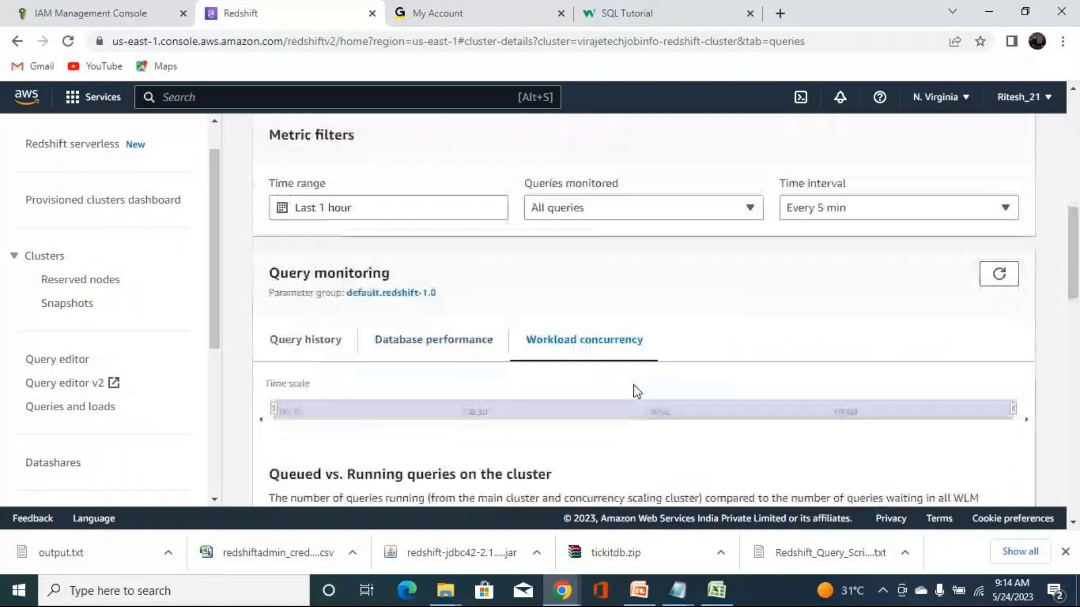
scroll(637, 392, "down", 5)
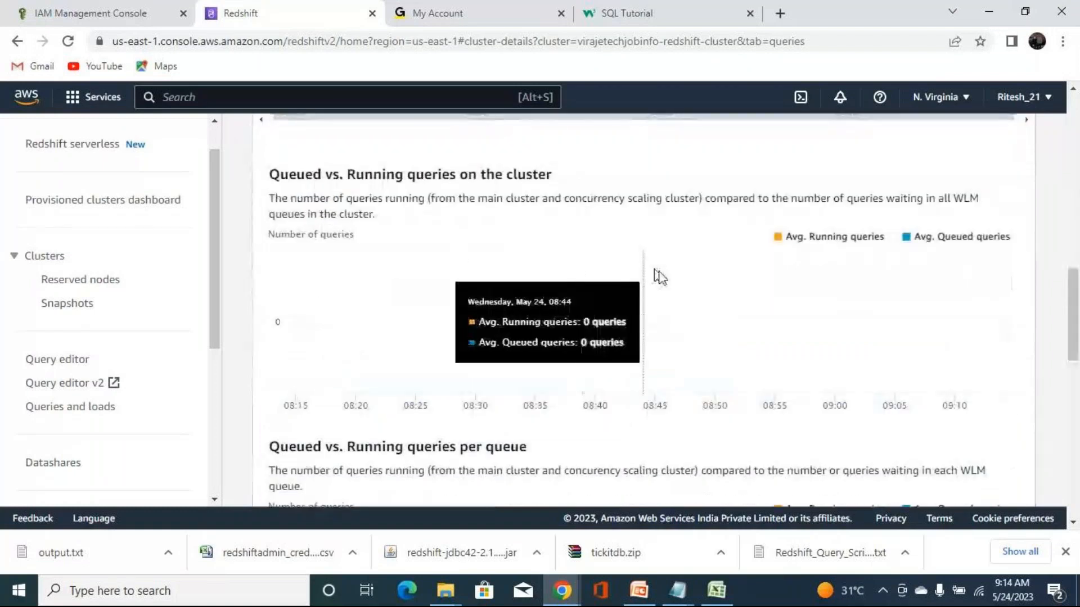
scroll(696, 311, "down", 3)
scroll(696, 311, "down", 3)
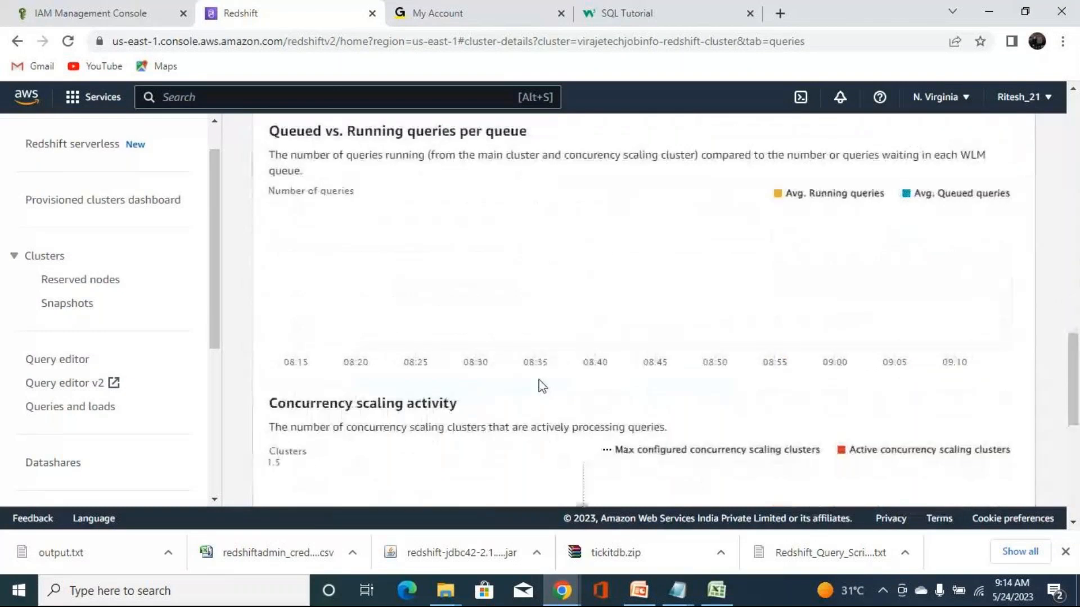
scroll(542, 387, "down", 6)
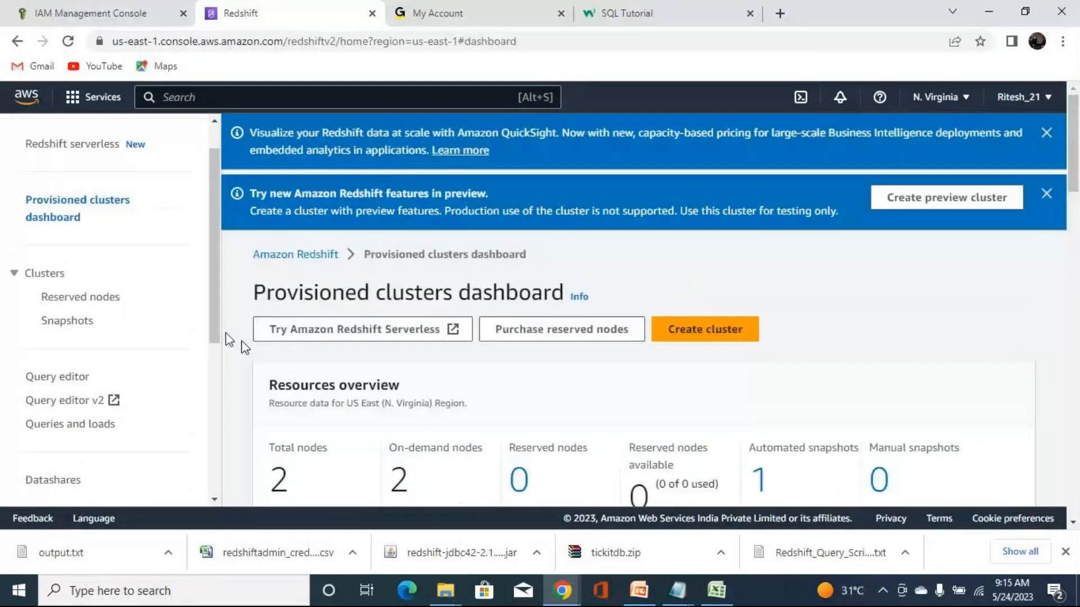
Open virajetechjobinfo-redshift-cluster and choose Delete from its Actions menu.
scroll(373, 415, "down", 4)
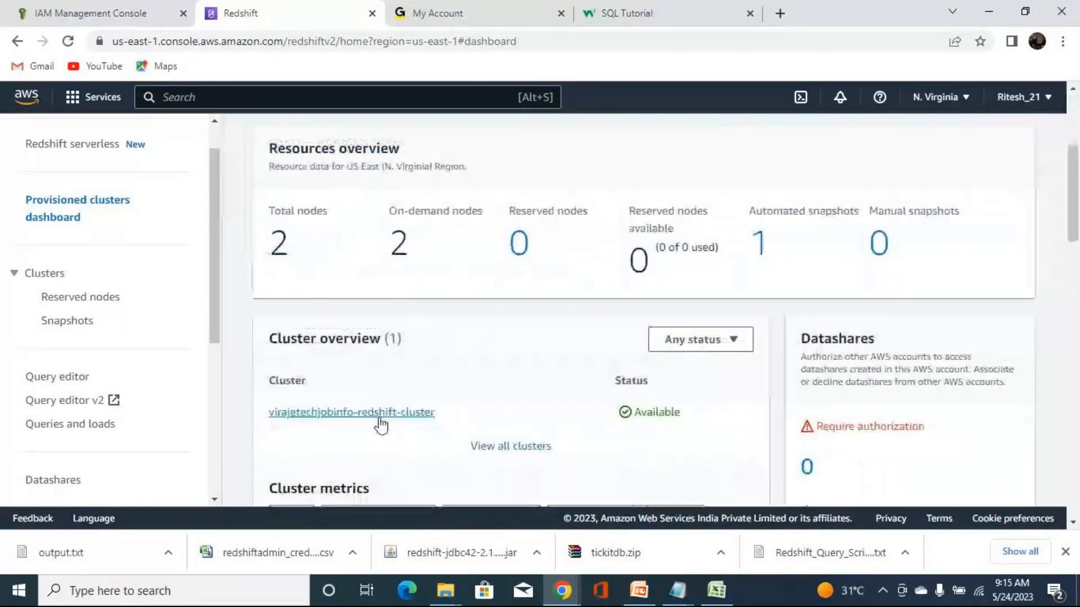
left_click(373, 415)
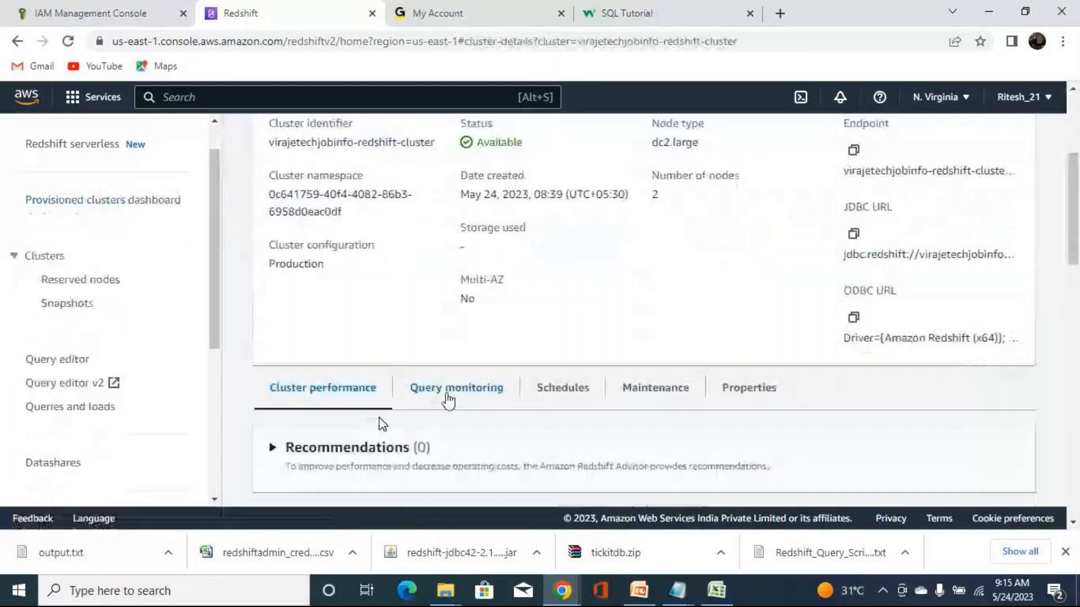
scroll(694, 337, "up", 4)
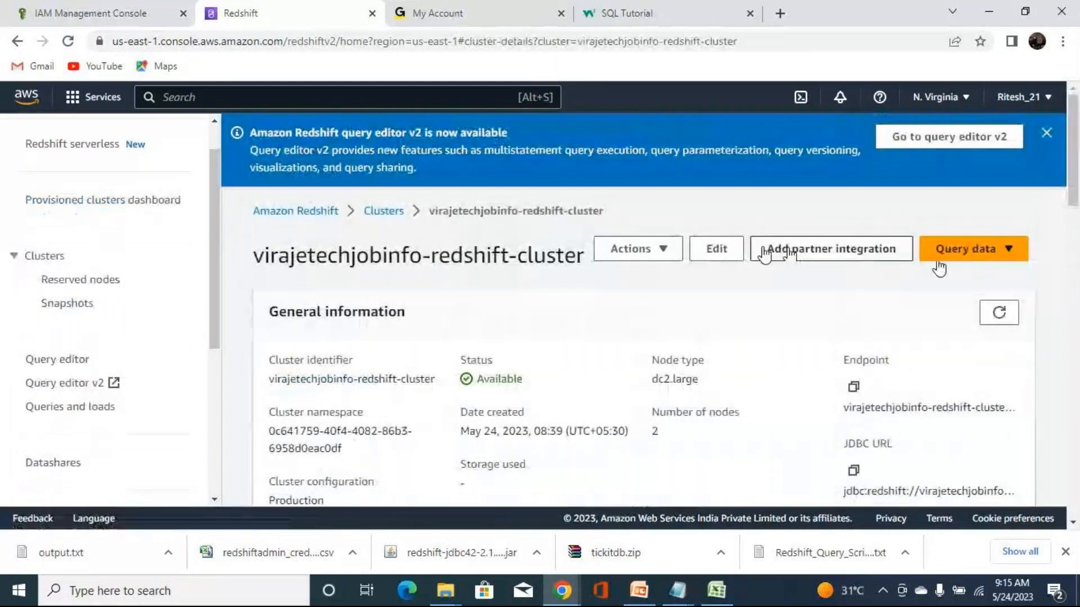
left_click(677, 251)
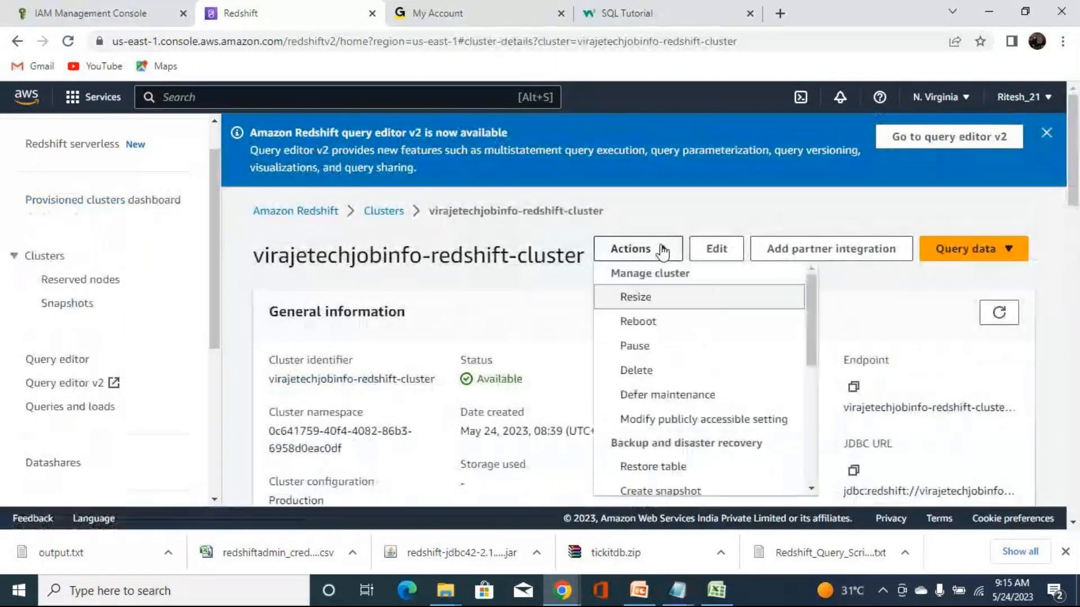
left_click(648, 371)
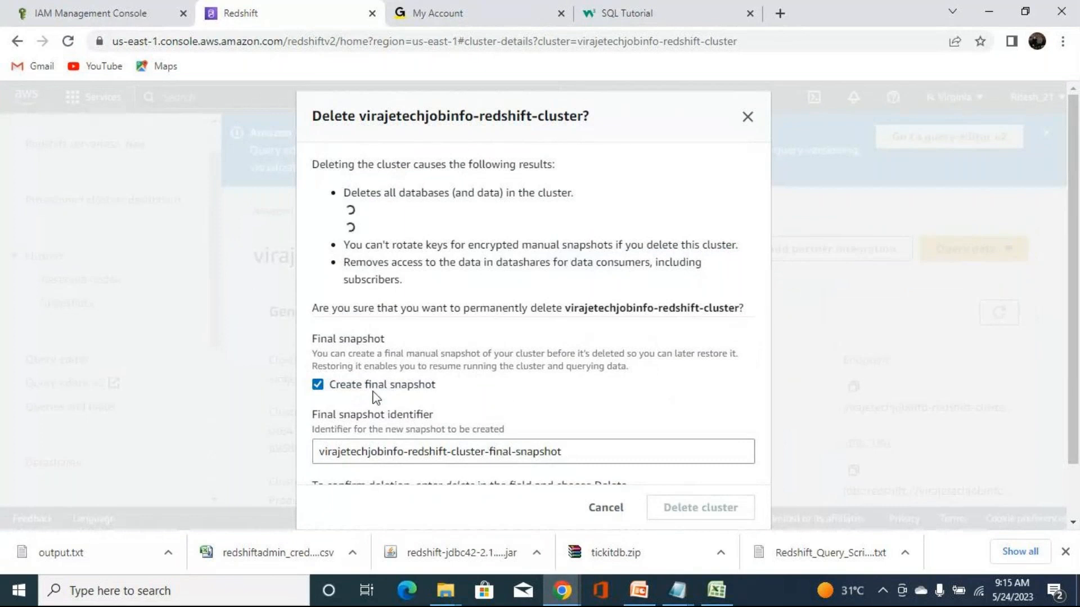
Delete the cluster without a final snapshot, confirming with 'delete'.
left_click(325, 384)
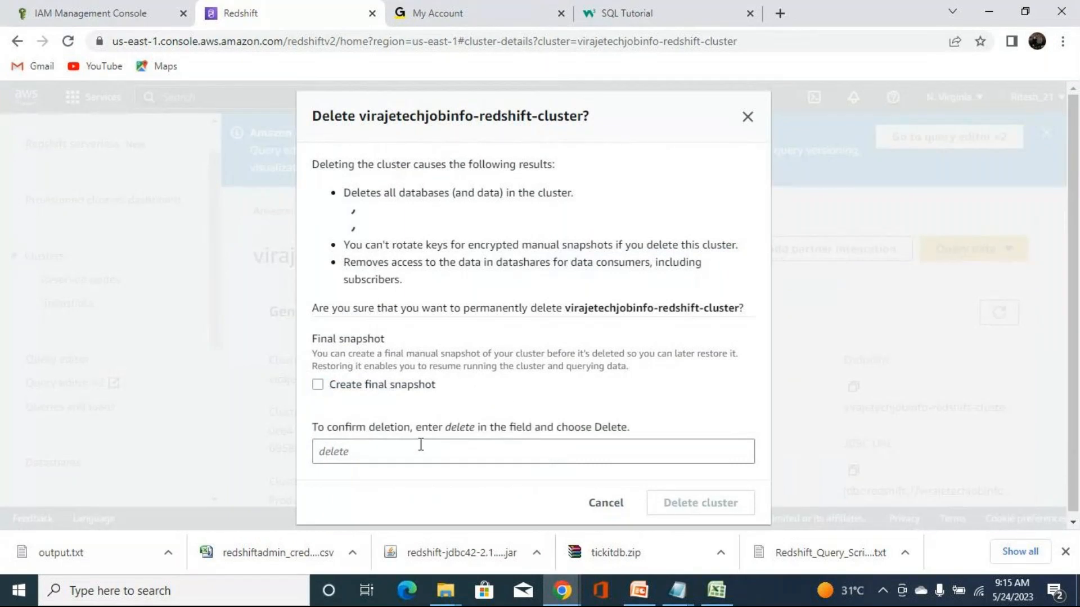
left_click(394, 450)
type("delete")
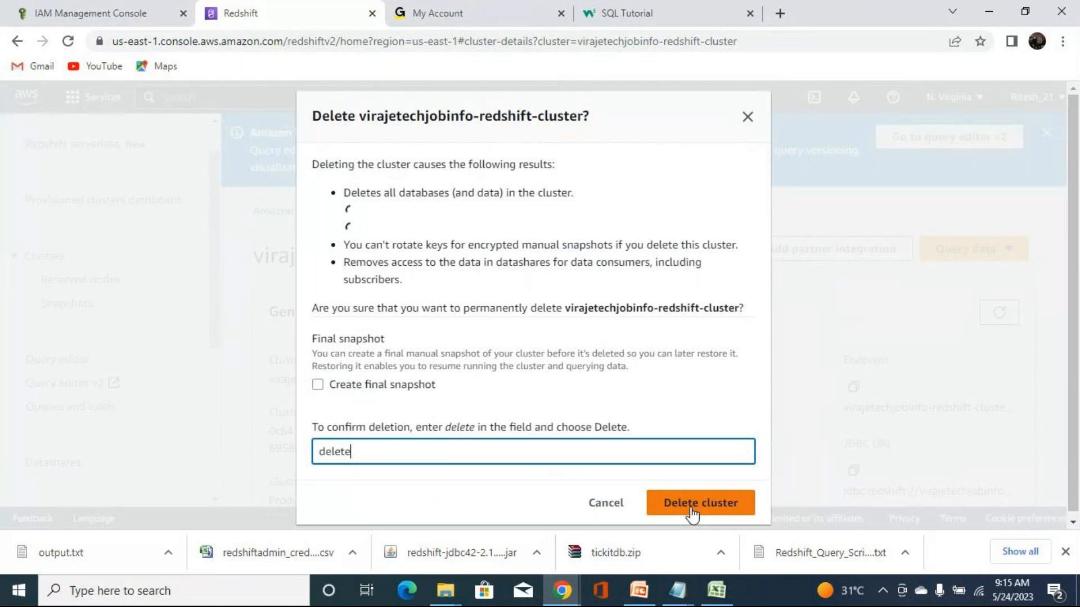
left_click(691, 506)
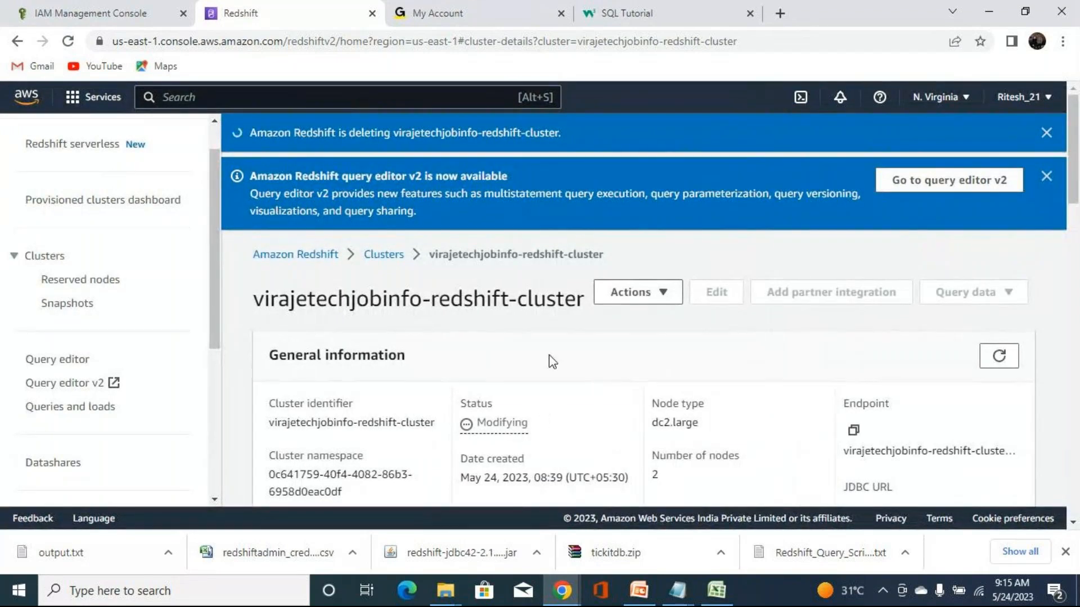
scroll(549, 356, "down", 5)
scroll(570, 380, "down", 8)
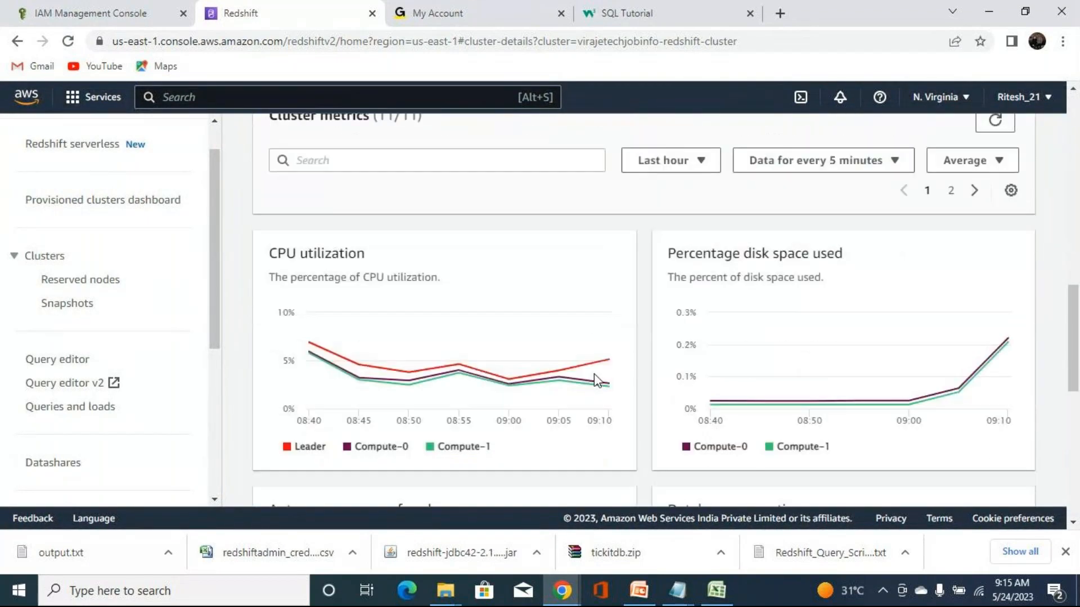
scroll(758, 407, "down", 6)
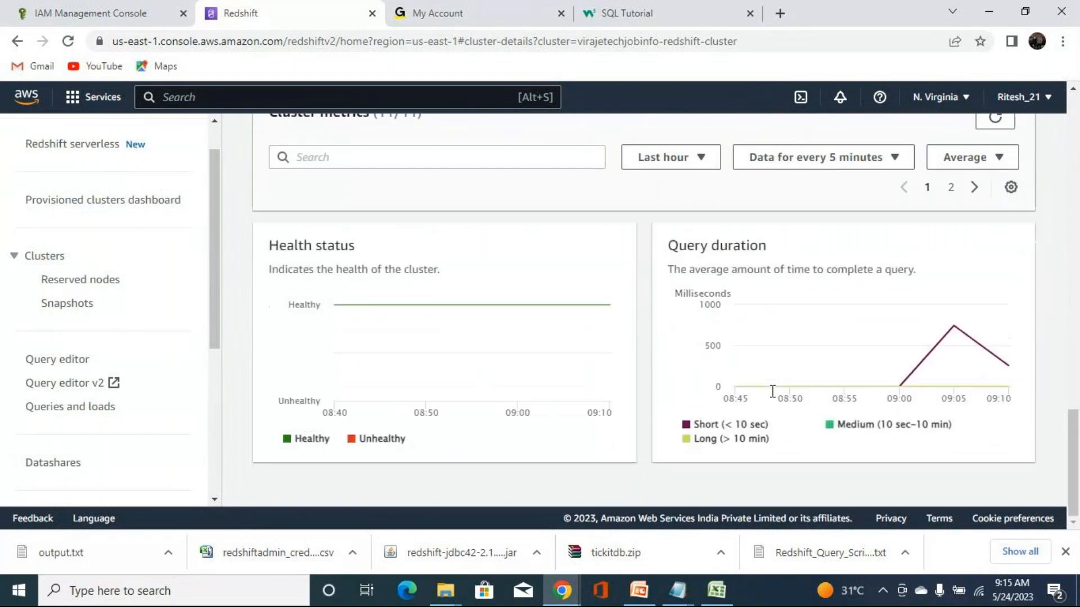